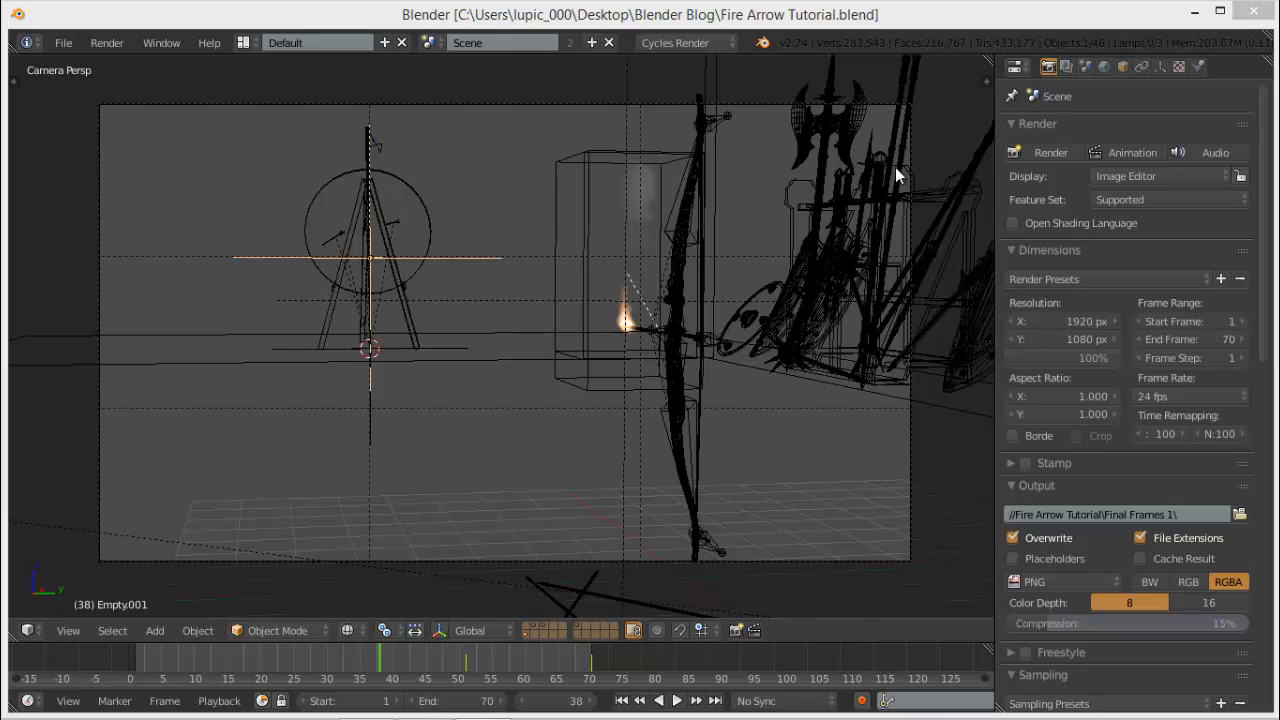
- Display the camera view of the scene in solid shading
click(824, 283)
key(z)
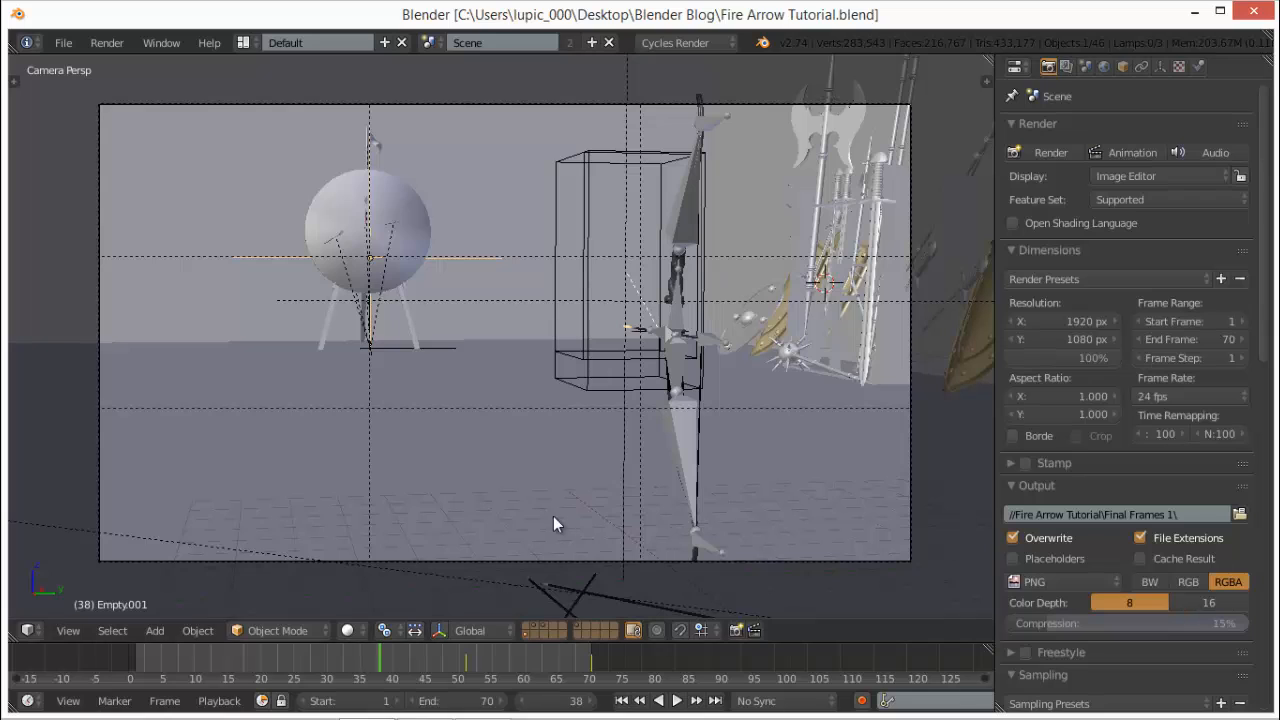
scroll(604, 609, down, 1)
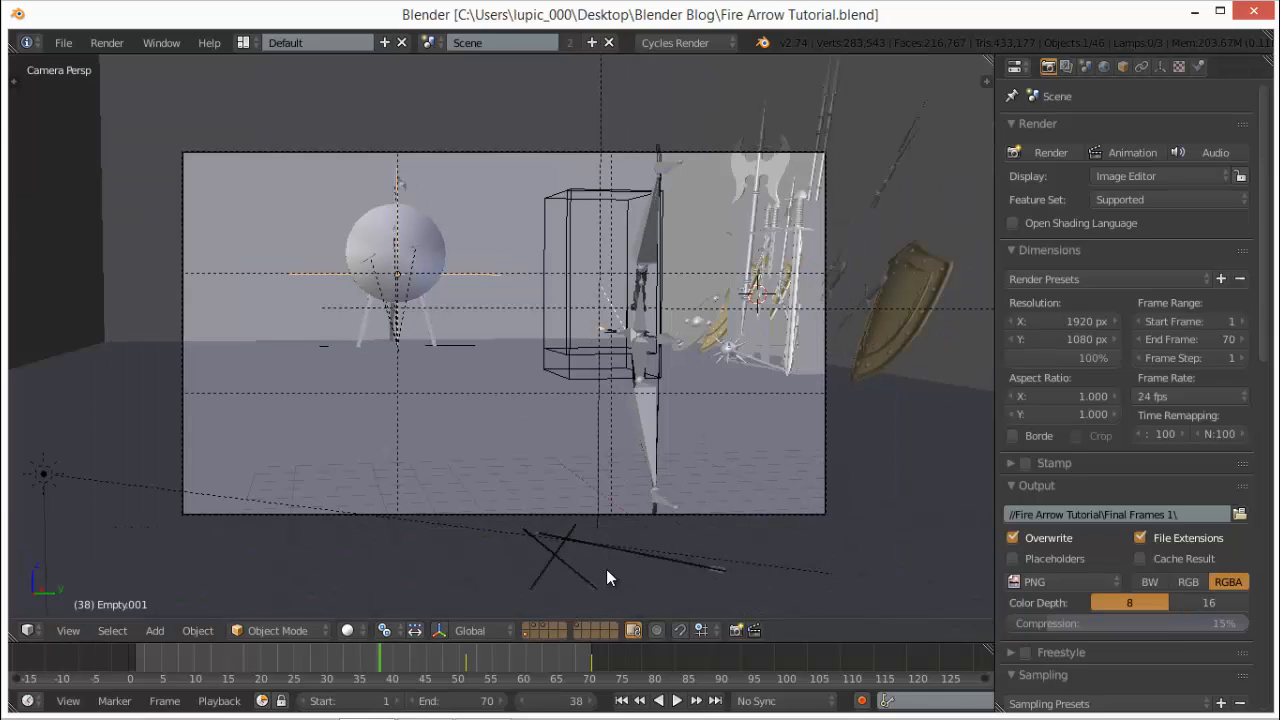
scroll(605, 568, up, 1)
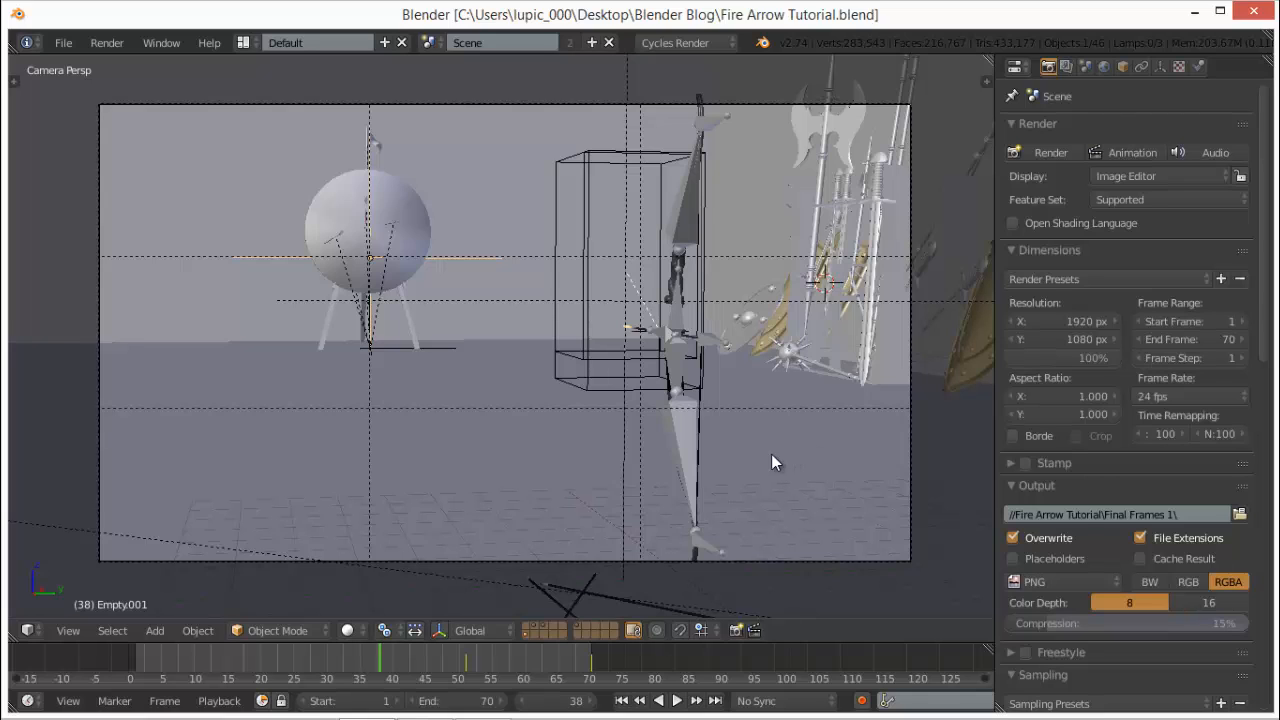
- Isolate the layer holding the bow rig, select the armature's String bone and centre the view on it
click(576, 624)
middle_drag(724, 379, 798, 373)
right_click(707, 420)
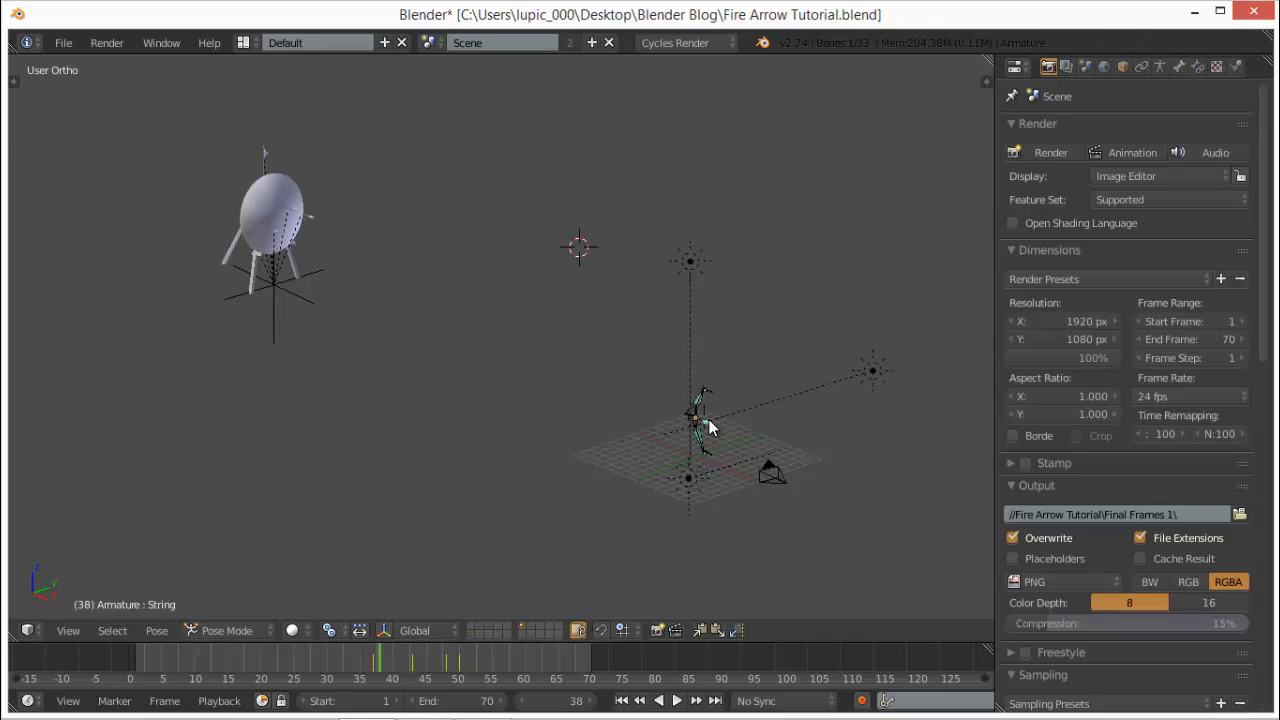
key(g)
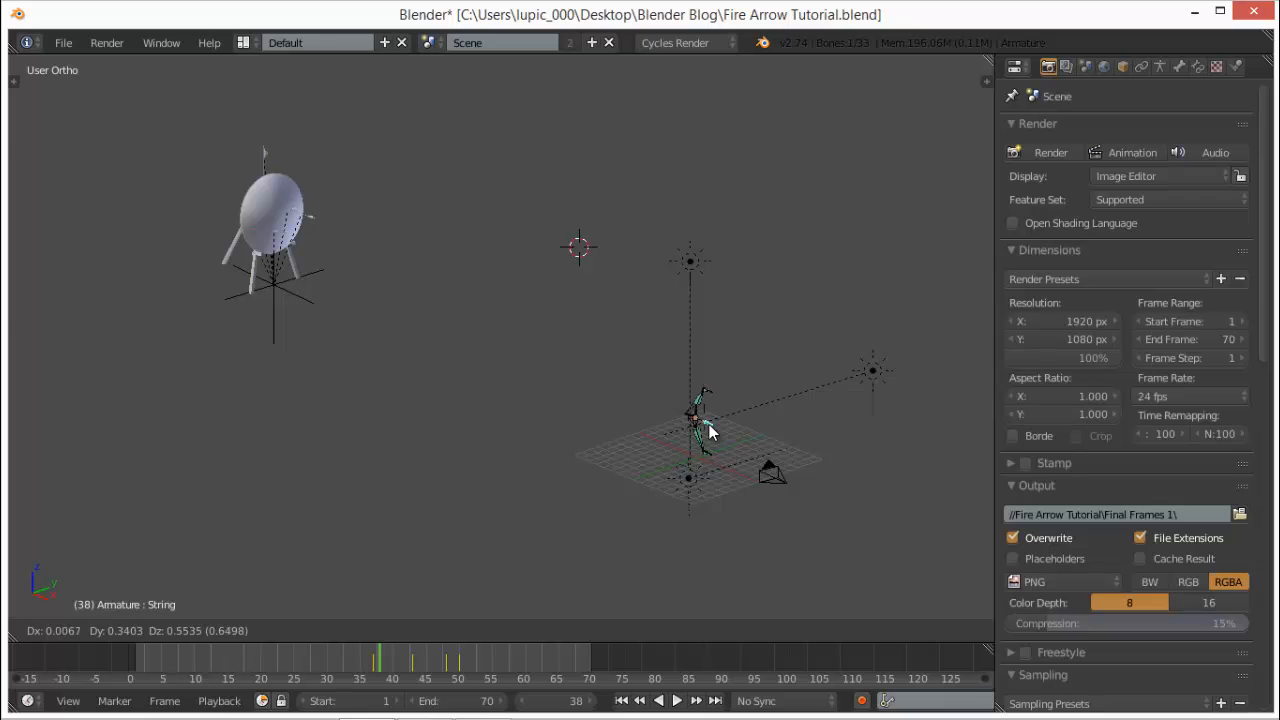
click(711, 431)
key(KP_Decimal)
scroll(478, 361, down, 3)
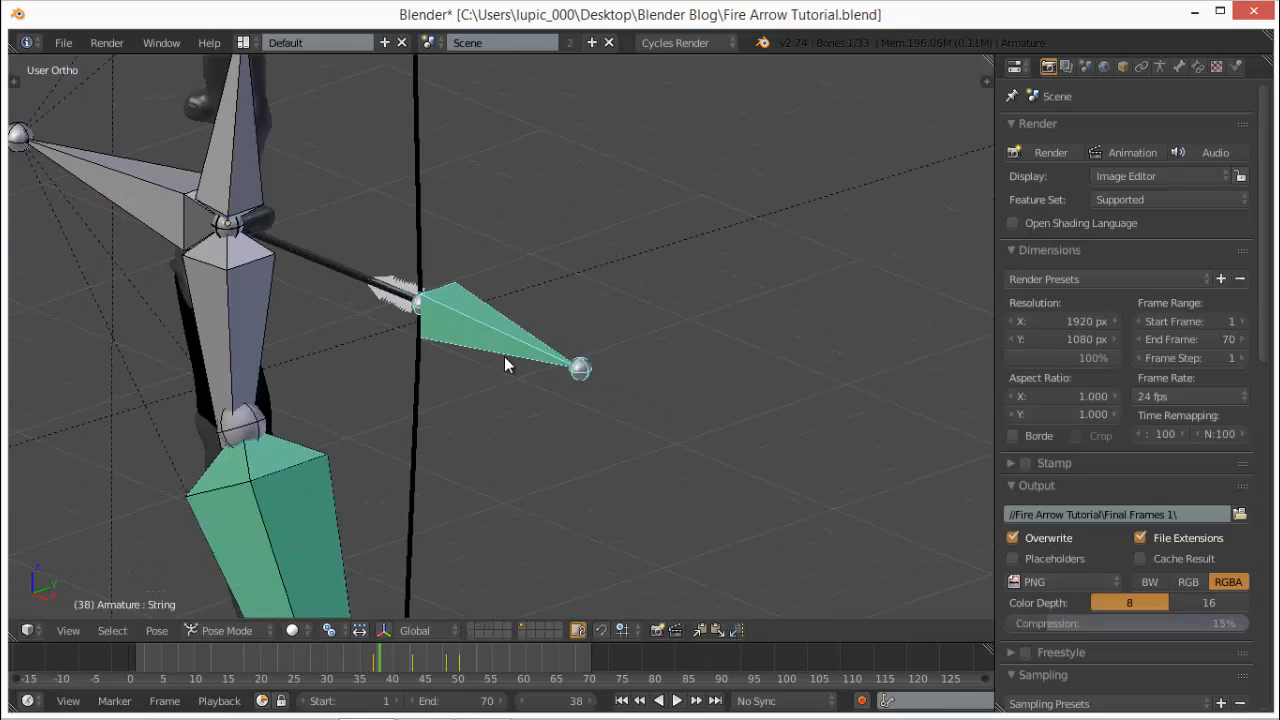
- View the bow rig from the front and try pulling the String bone back to bend the limbs
middle_drag(504, 356, 563, 341)
scroll(560, 341, down, 5)
key(KP_1)
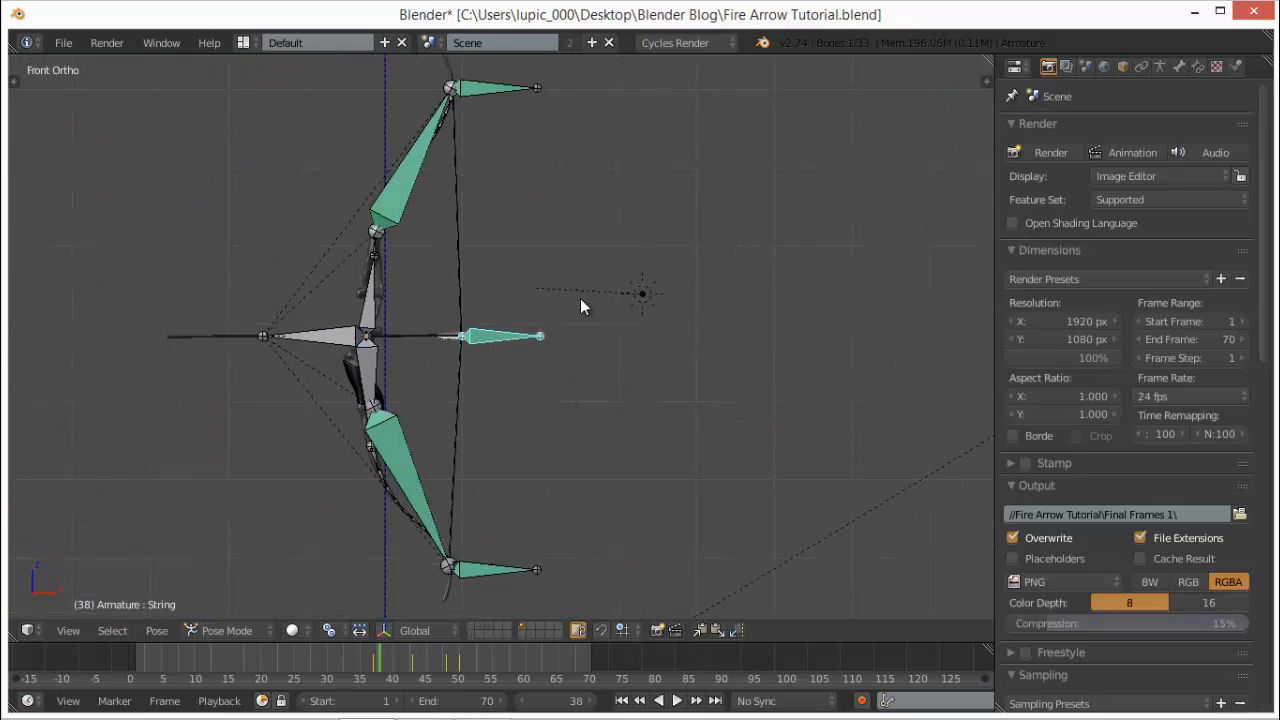
scroll(580, 300, up, 1)
scroll(580, 330, down, 1)
middle_drag(594, 340, 556, 338)
key(KP_1)
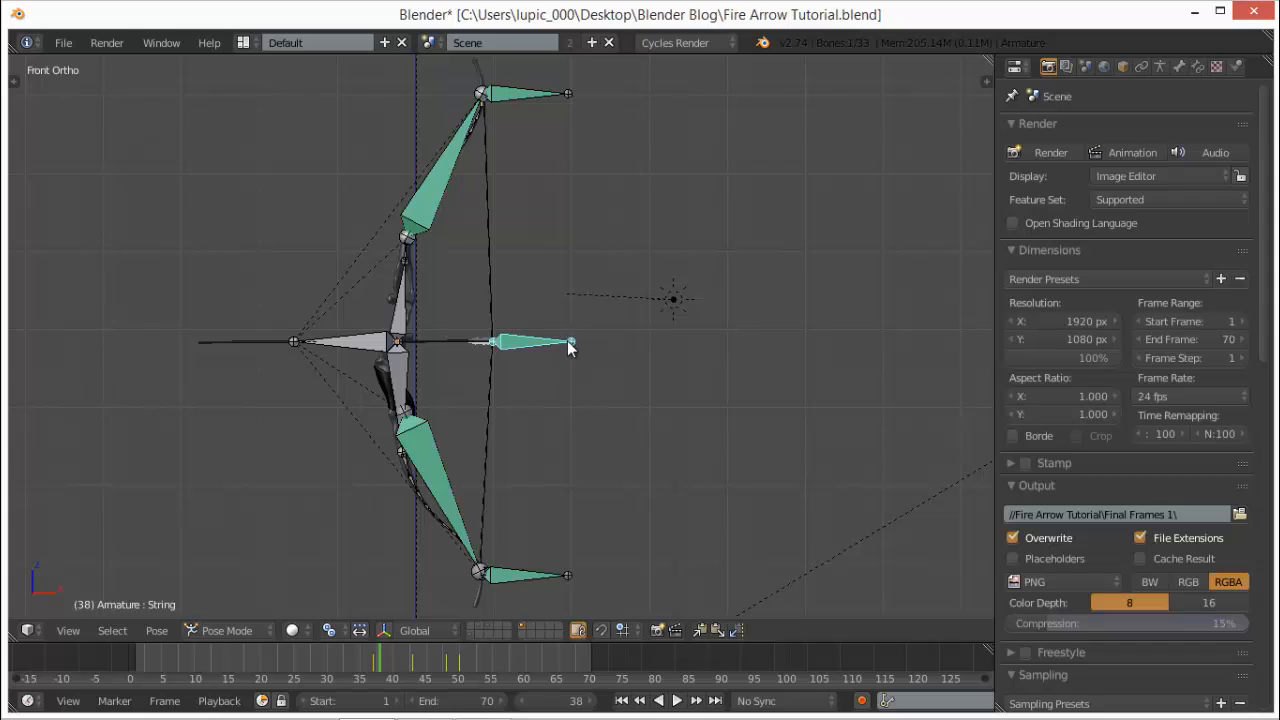
key(g)
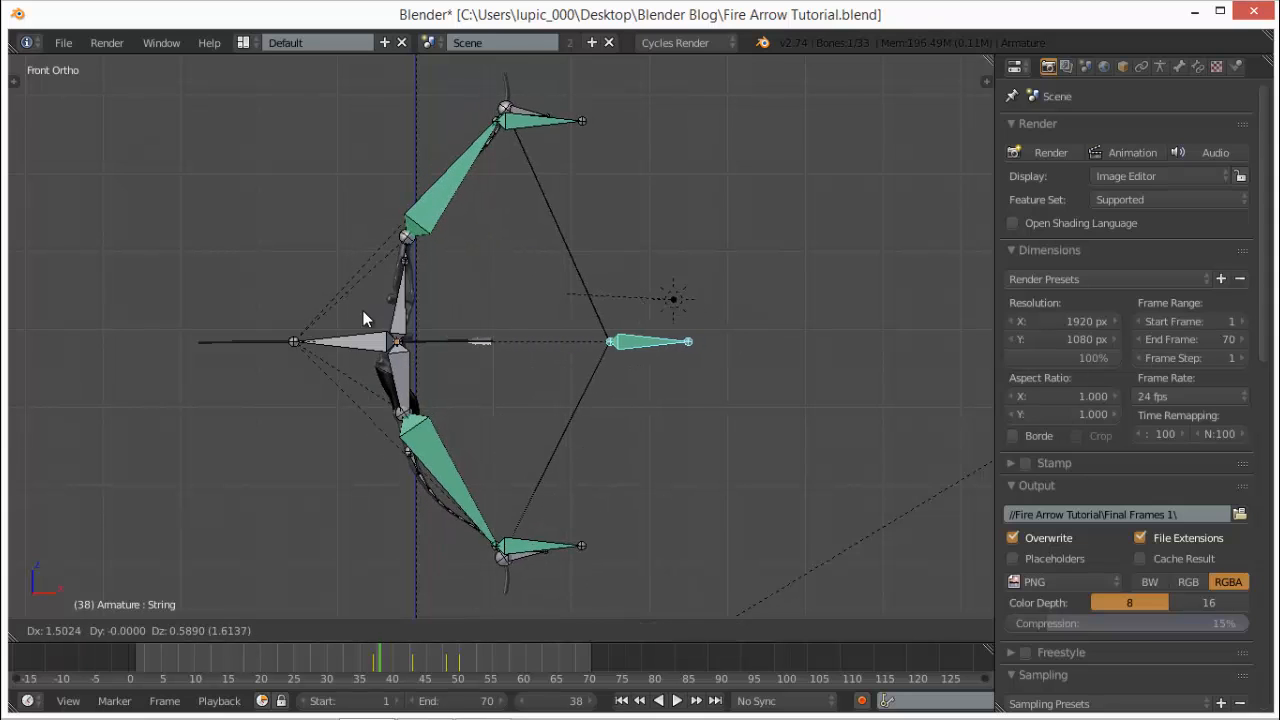
click(250, 351)
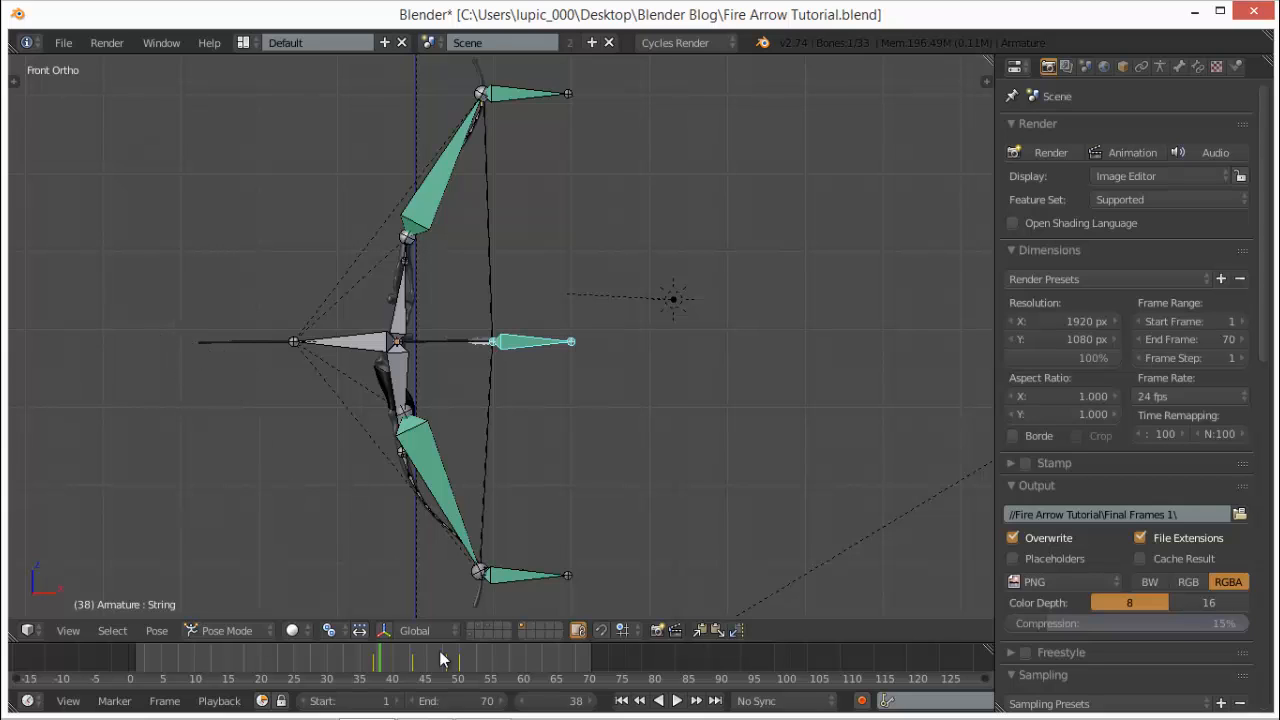
- Show the fire simulation's layer together with the bow rig's layer, with the burning arrow tip in view
click(486, 625)
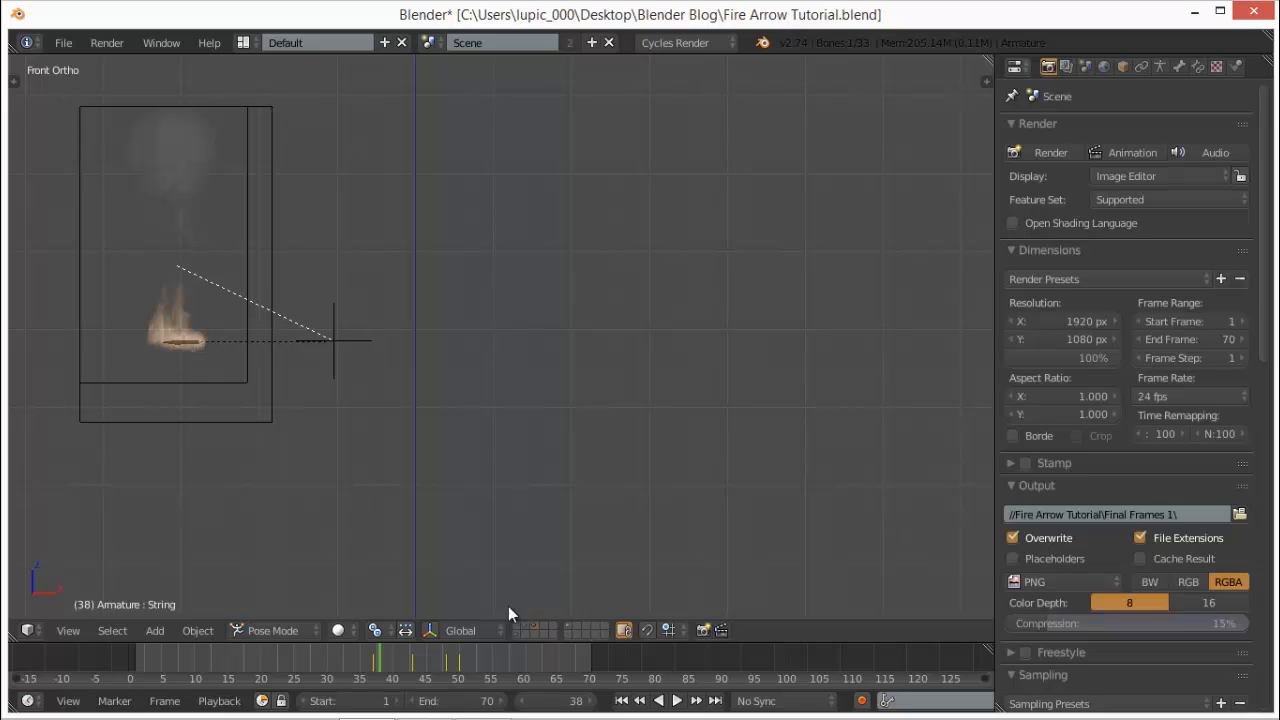
shift+click(572, 628)
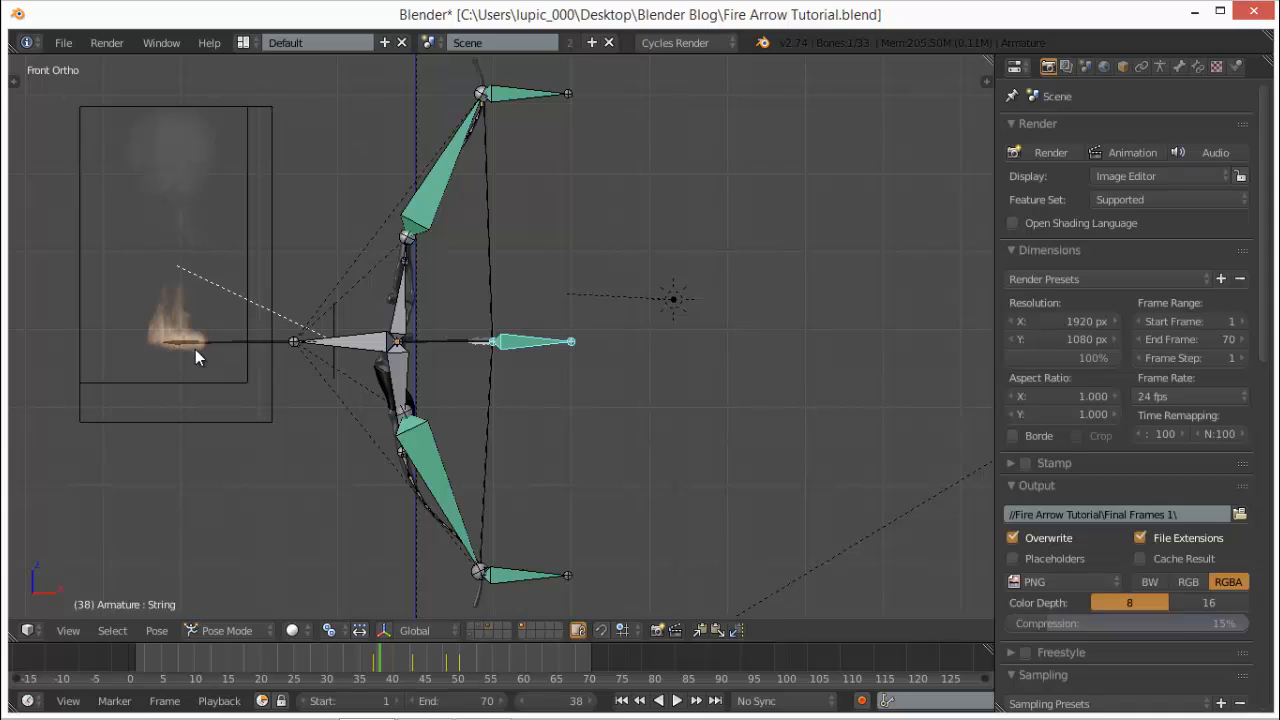
scroll(485, 355, up, 3)
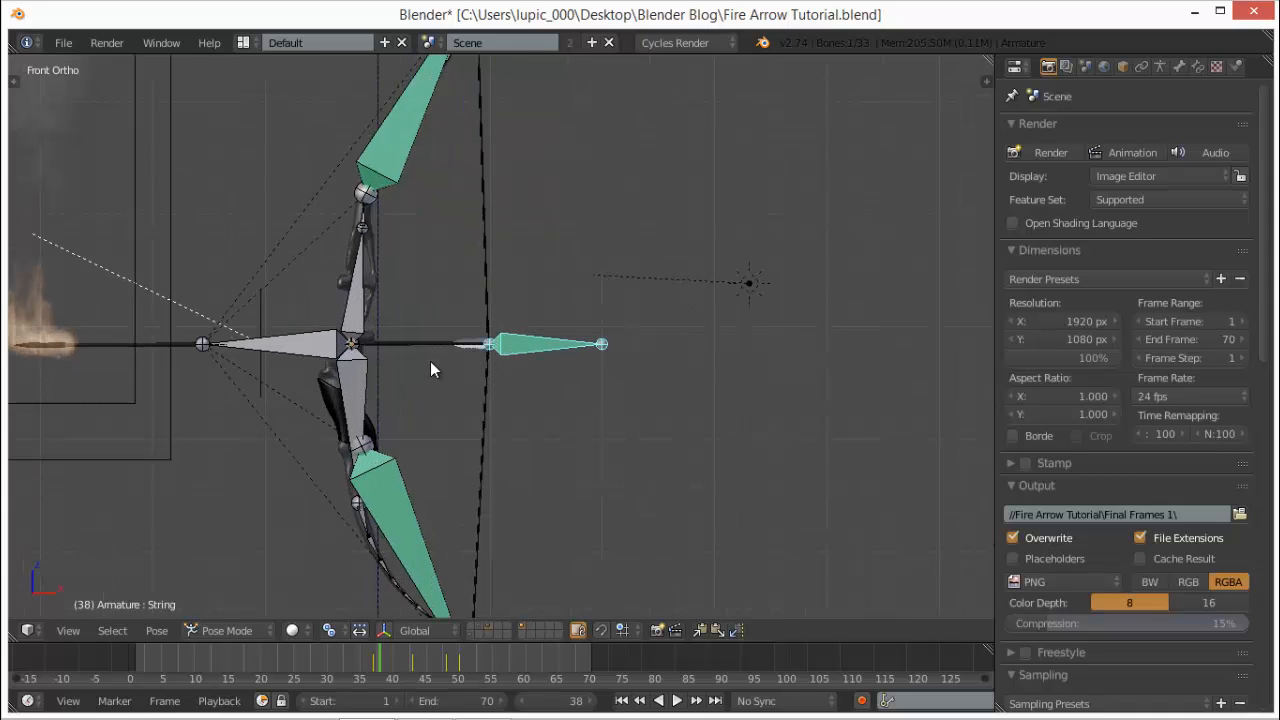
shift+middle_drag(454, 358, 533, 362)
shift+middle_drag(214, 321, 265, 315)
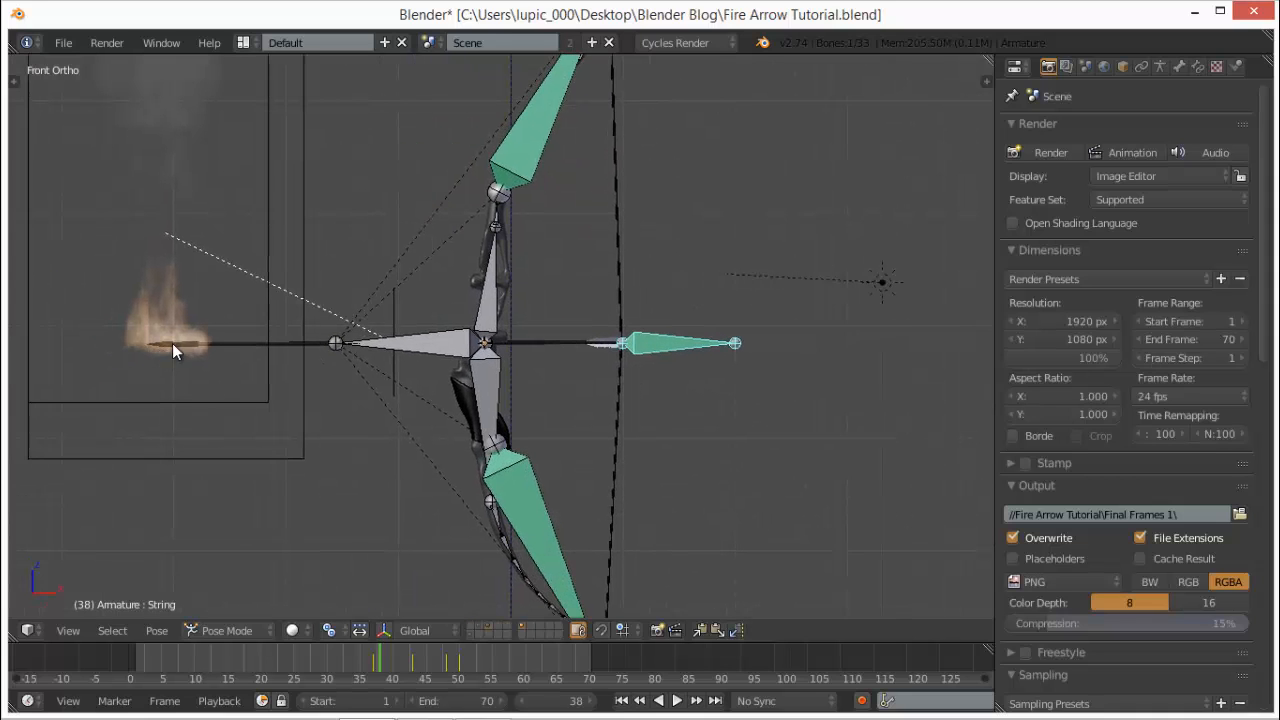
- Select the Smoke Domain box around the flame and look over its physics settings
click(1236, 66)
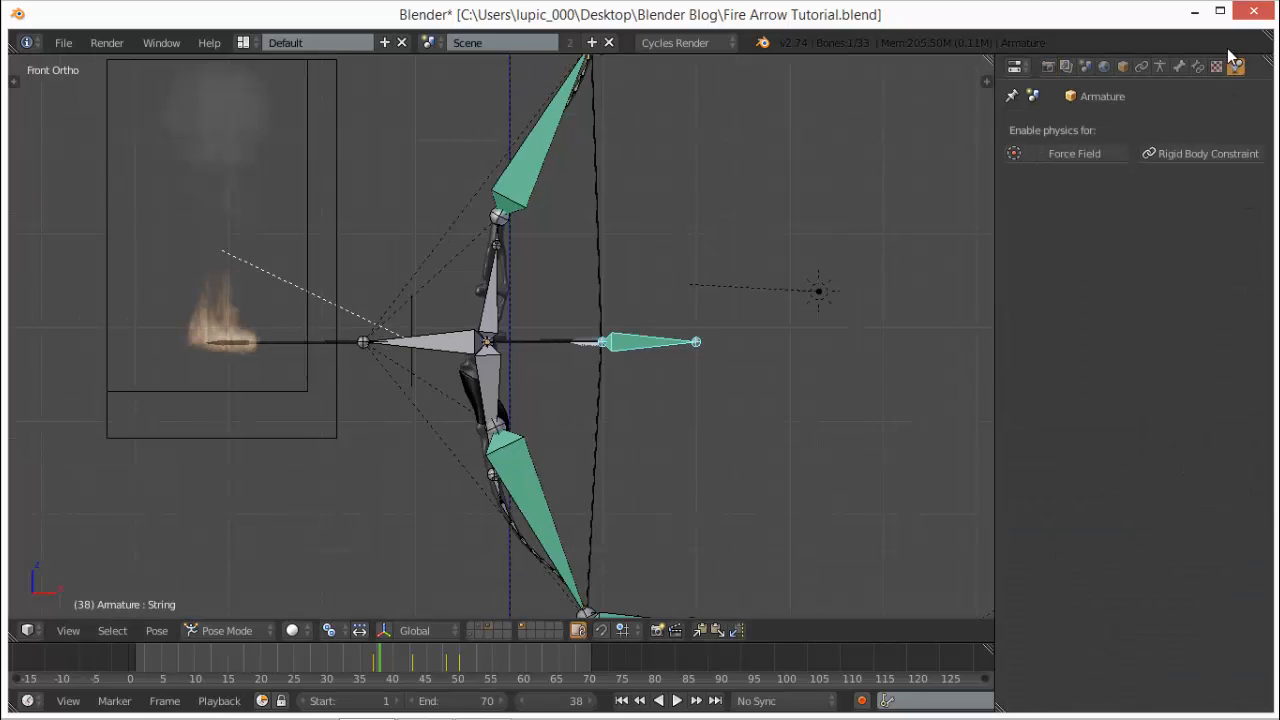
right_click(308, 246)
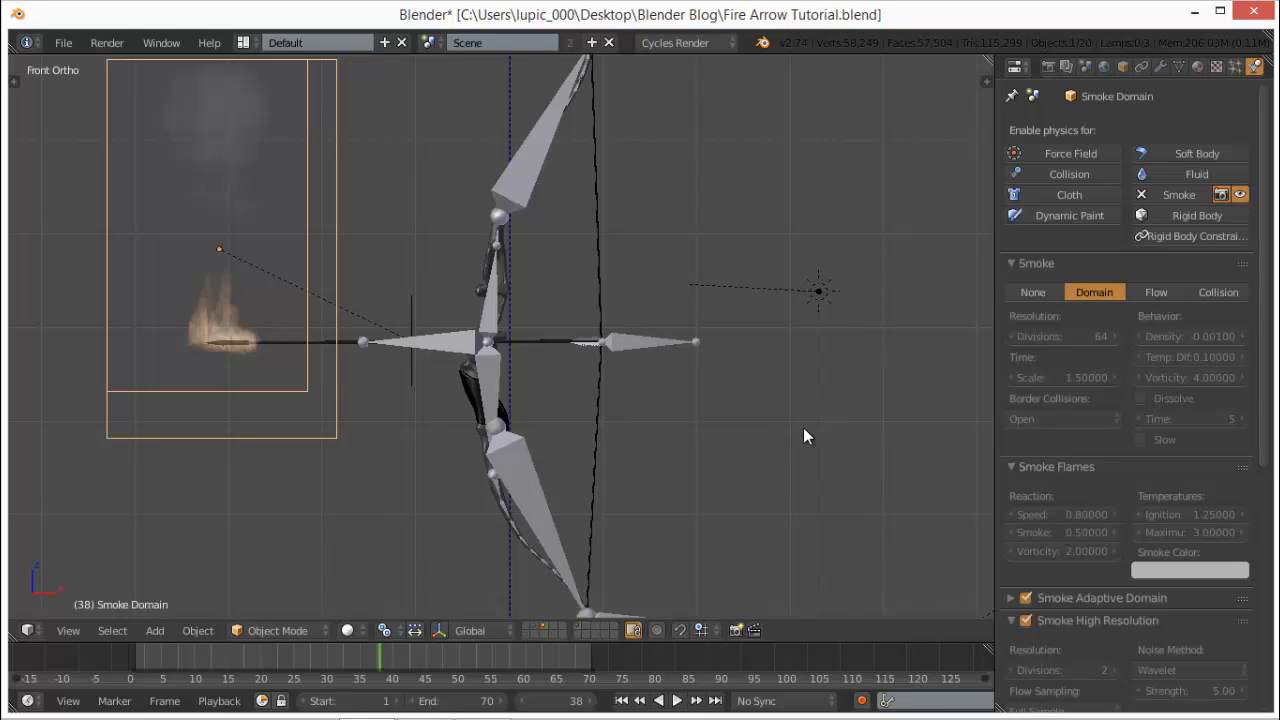
scroll(1189, 510, down, 1)
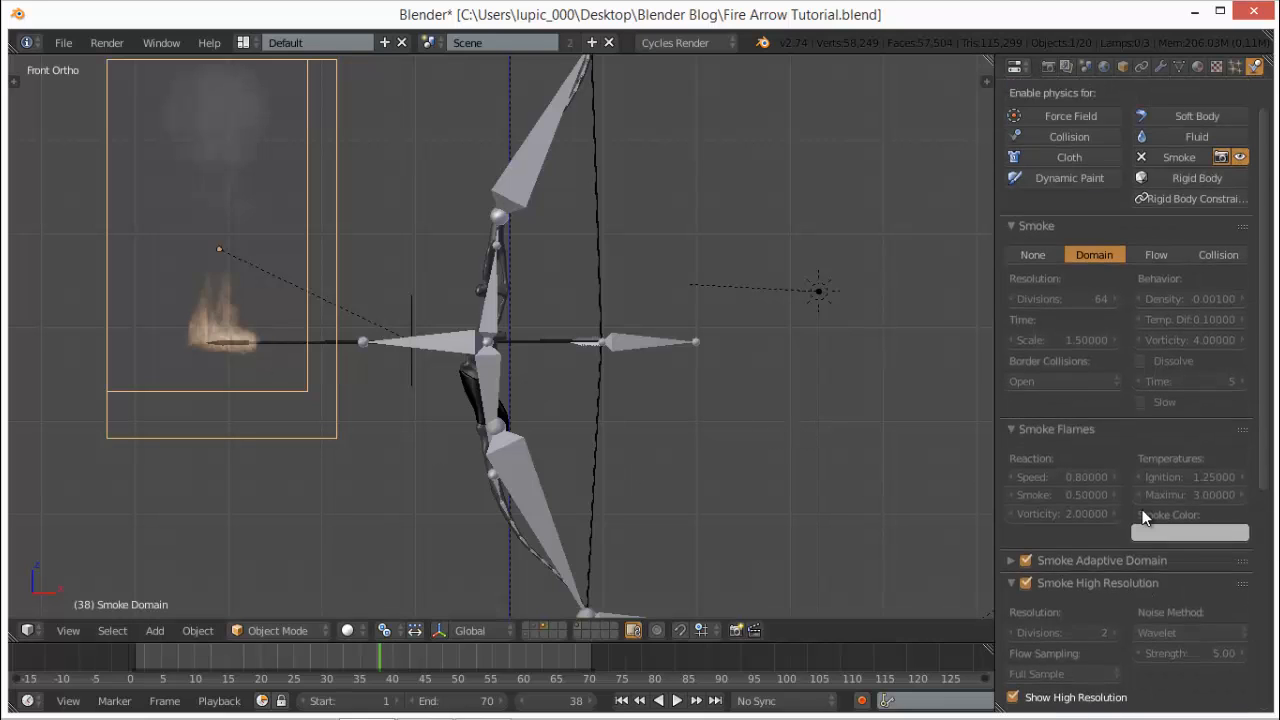
scroll(1142, 509, up, 1)
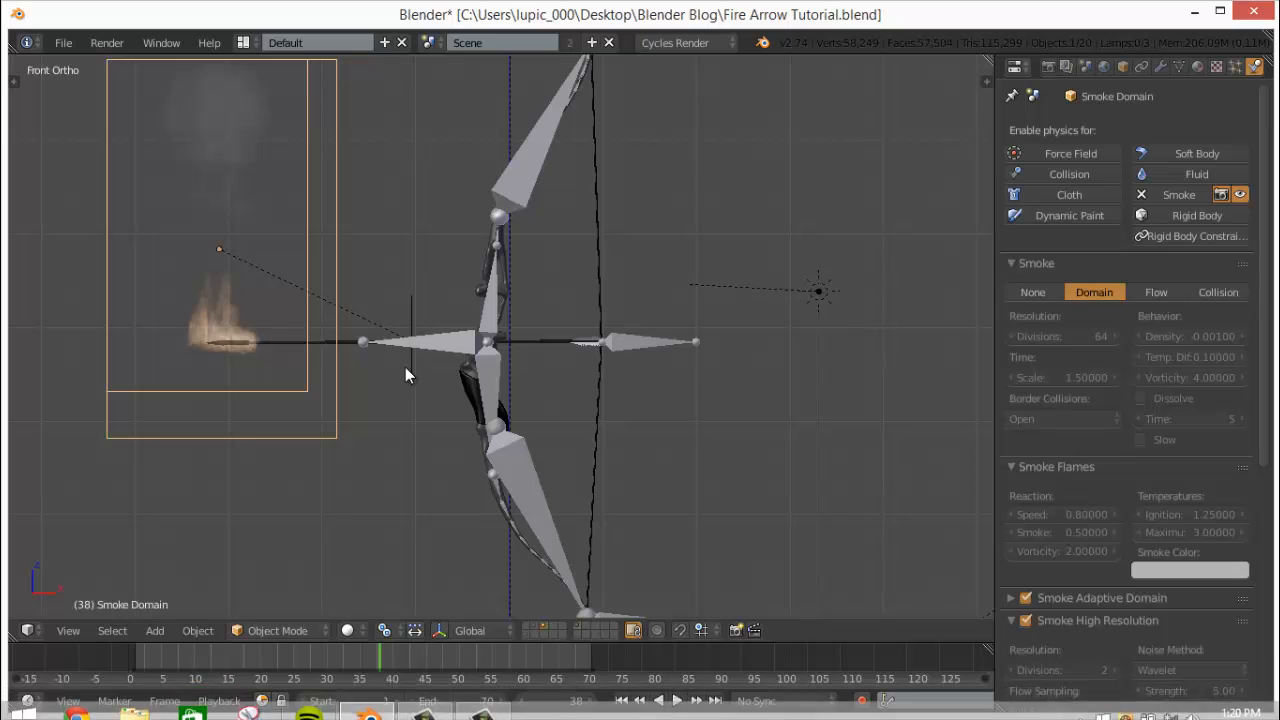
- Show only the bow rig's layer, select the Main bone and try rotating the whole rig with it
click(579, 626)
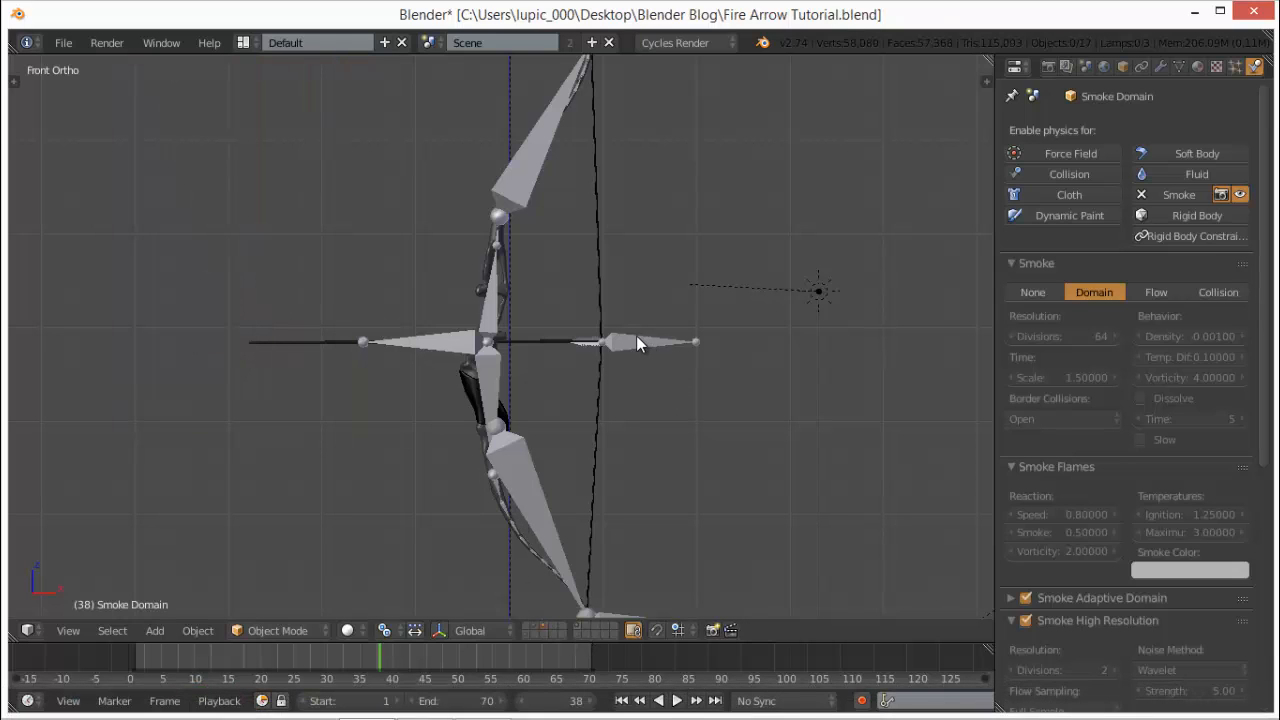
right_click(430, 341)
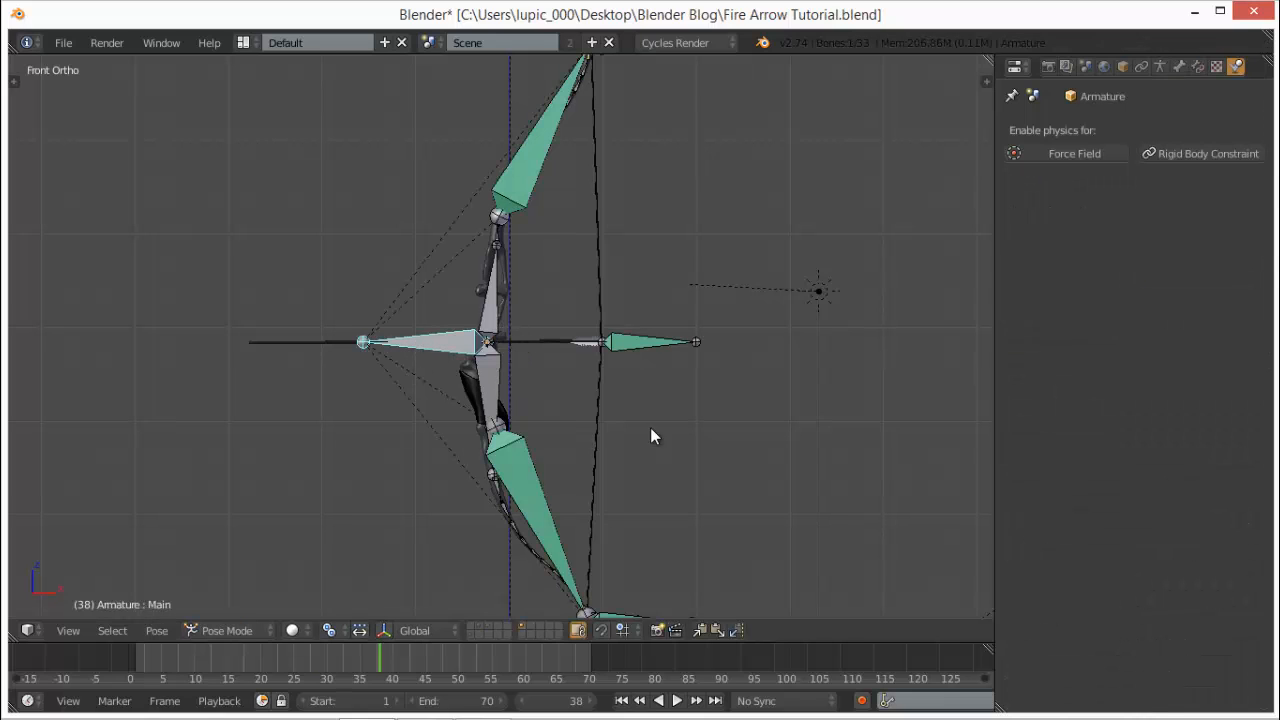
key(r)
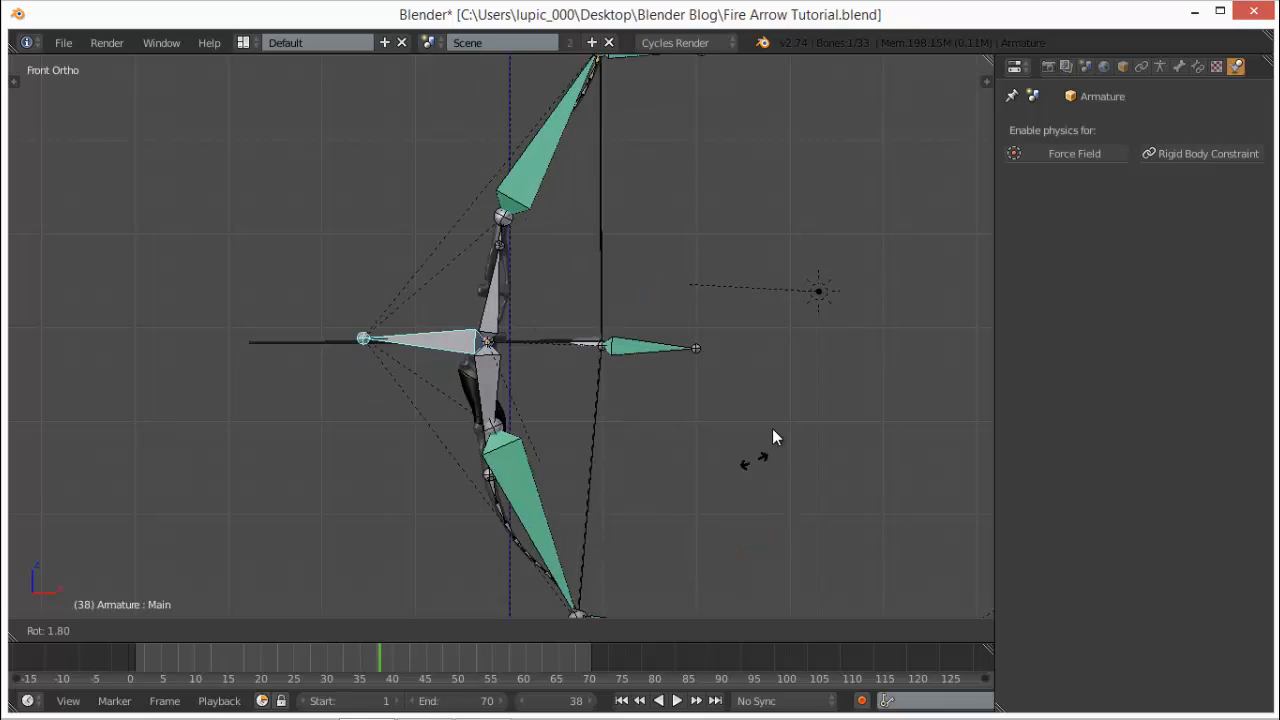
key(Escape)
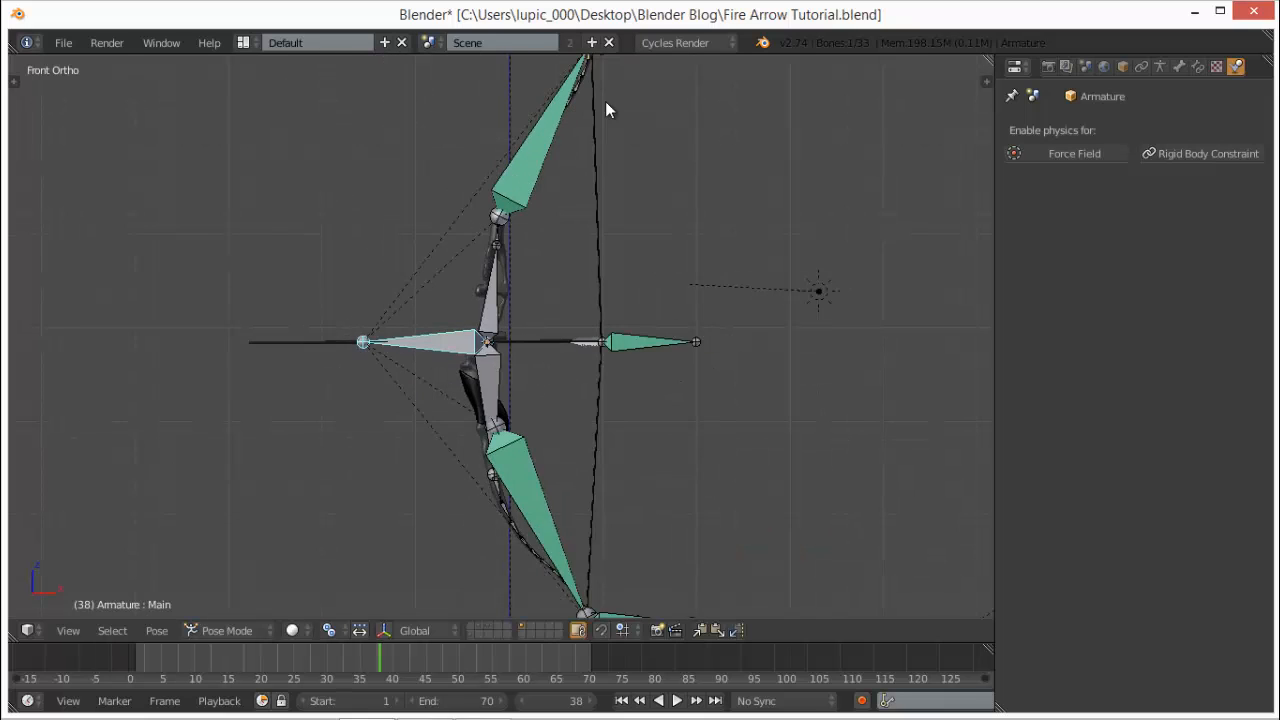
- Annotate the rig with Grease Pencil: circle the Main bone, upper limb bones and String bone, and mark the bowstring with arrows
scroll(605, 101, down, 2)
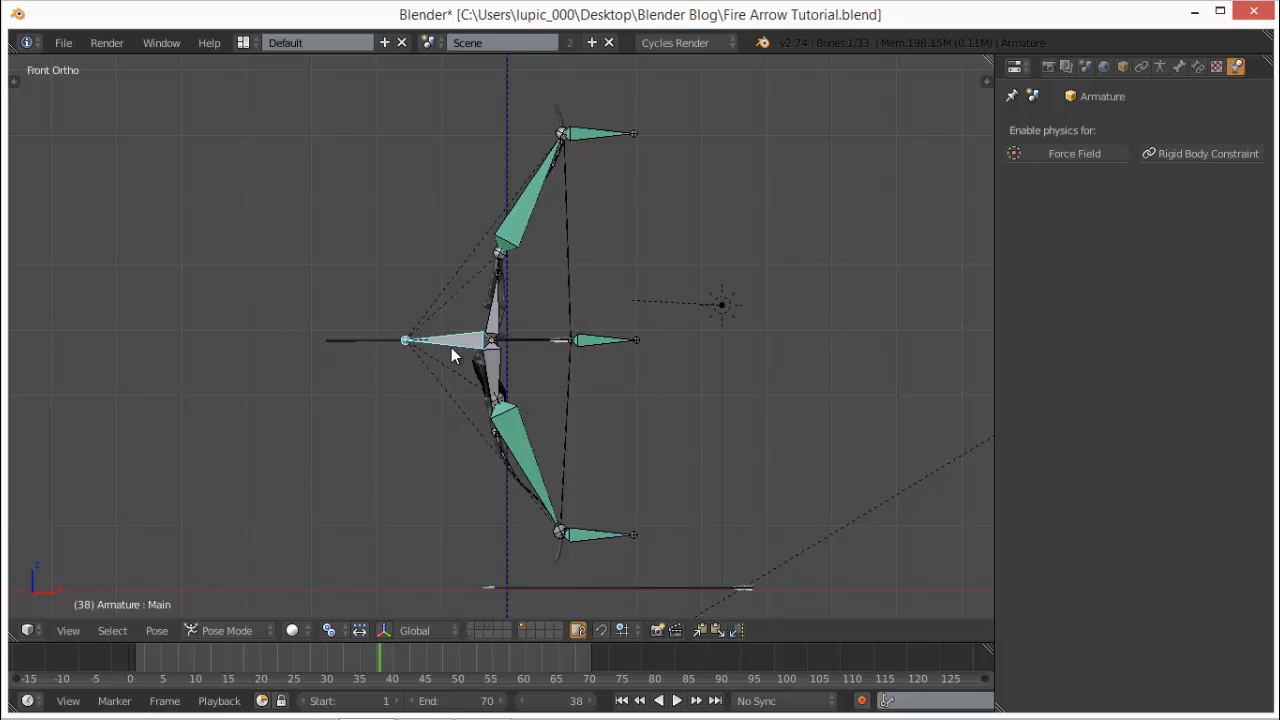
mouse_move(430, 381)
mouse_down()
mouse_move(429, 306)
mouse_move(424, 393)
mouse_up()
drag(515, 302, 582, 228)
mouse_move(647, 111)
mouse_down()
mouse_move(514, 134)
mouse_move(490, 318)
mouse_move(560, 280)
mouse_move(542, 230)
mouse_up()
mouse_move(576, 348)
mouse_down()
mouse_move(588, 300)
mouse_move(600, 355)
mouse_up()
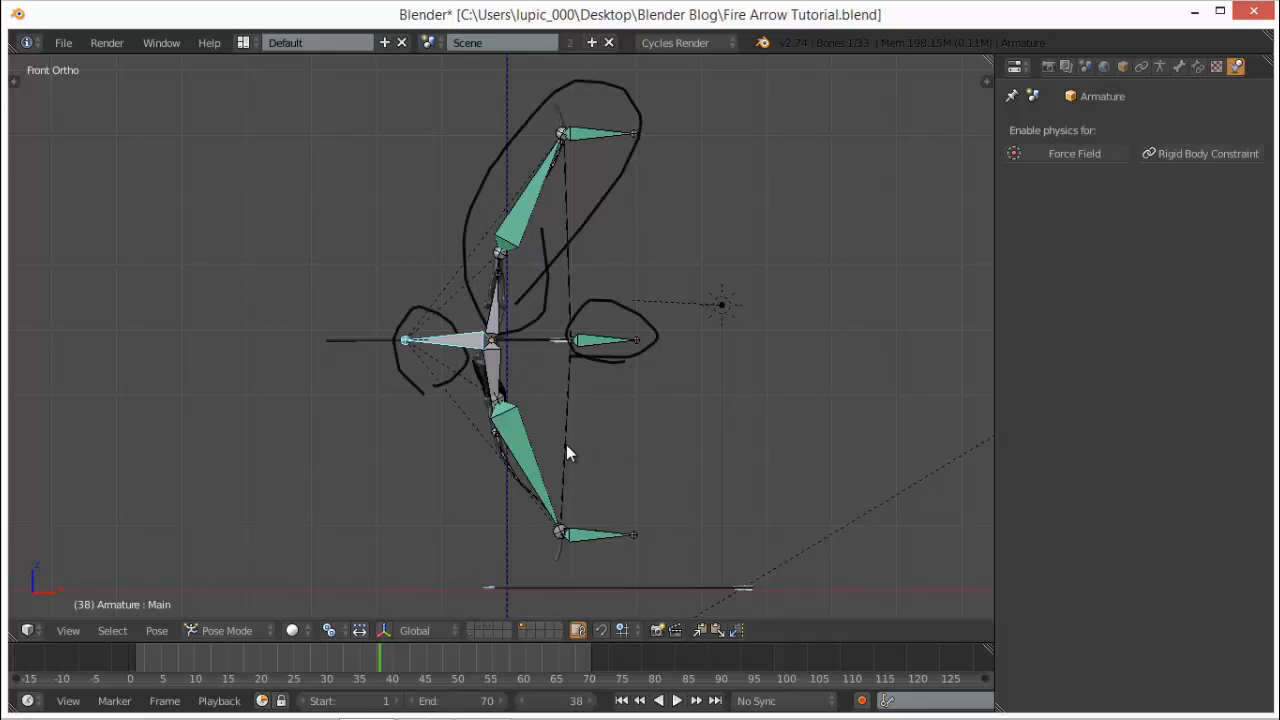
drag(541, 432, 568, 312)
mouse_move(553, 400)
mouse_down()
mouse_move(541, 450)
mouse_move(566, 444)
mouse_up()
- Remove the Grease Pencil annotations from the scene
scroll(627, 408, up, 3)
scroll(627, 412, down, 1)
key(n)
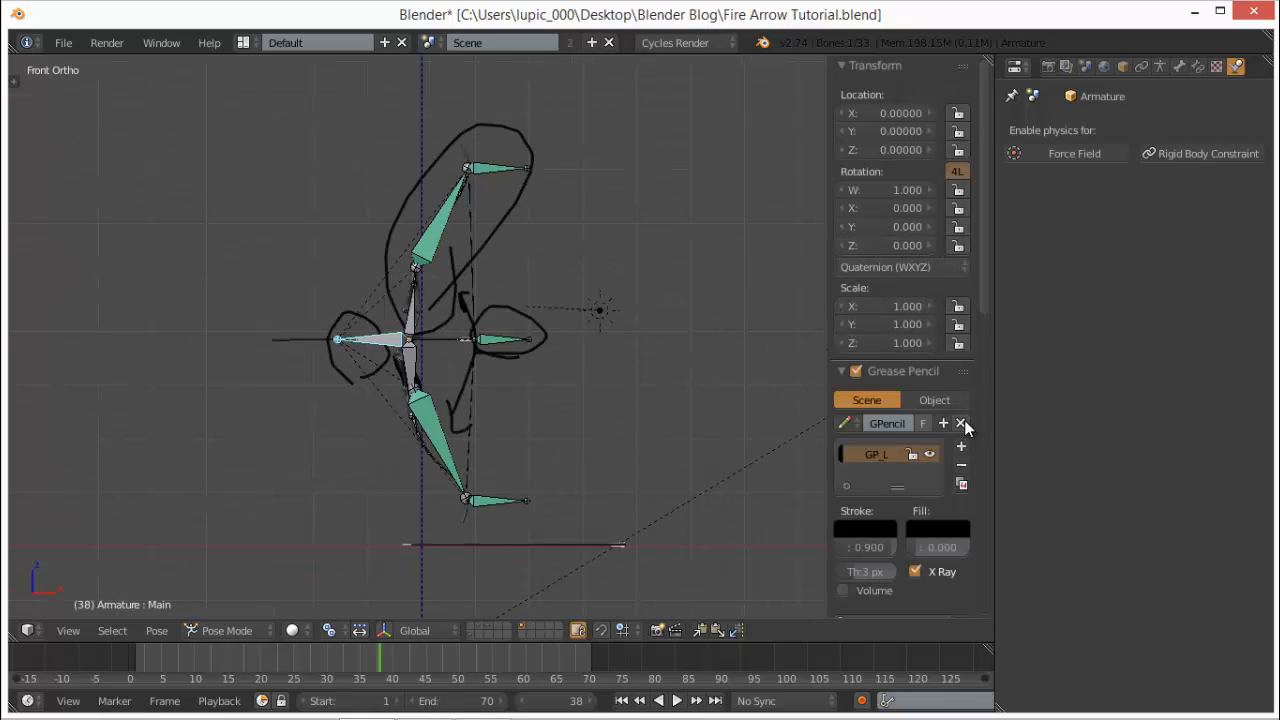
key(n)
- Switch the viewport to wireframe shading to reveal the bones inside the bow's upper limb
scroll(590, 273, up, 5)
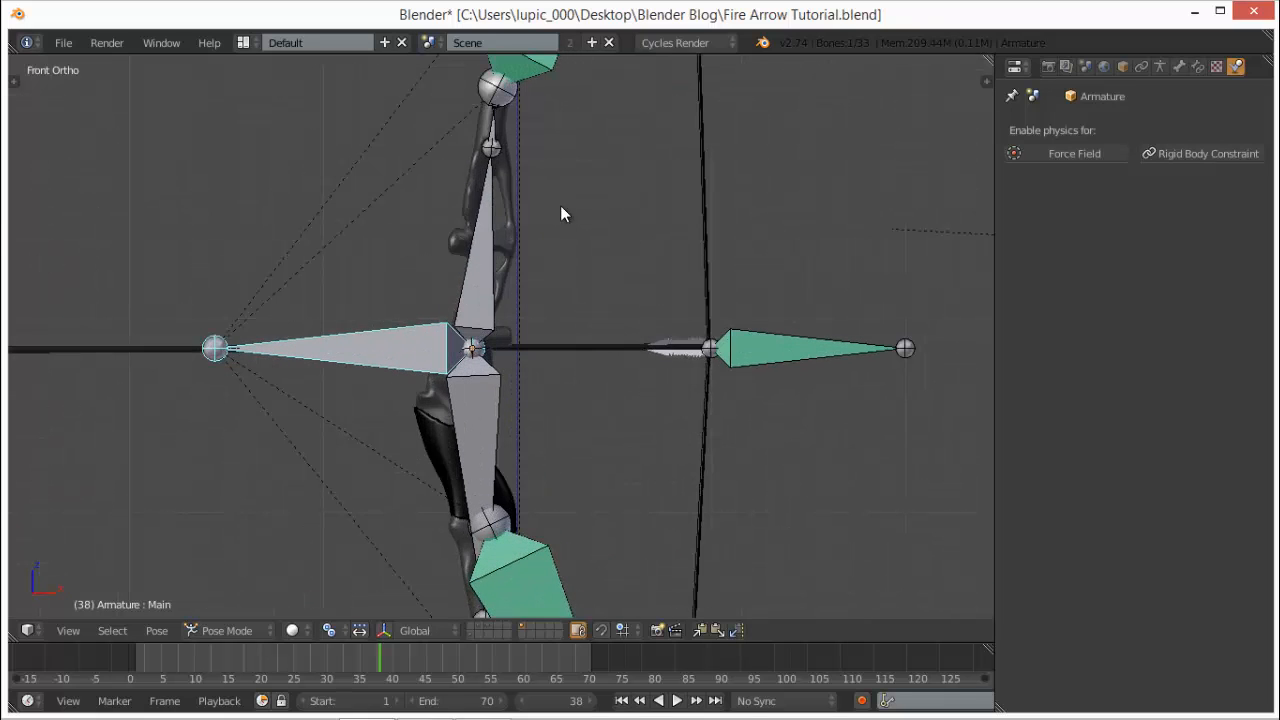
key(z)
shift+middle_drag(574, 190, 542, 477)
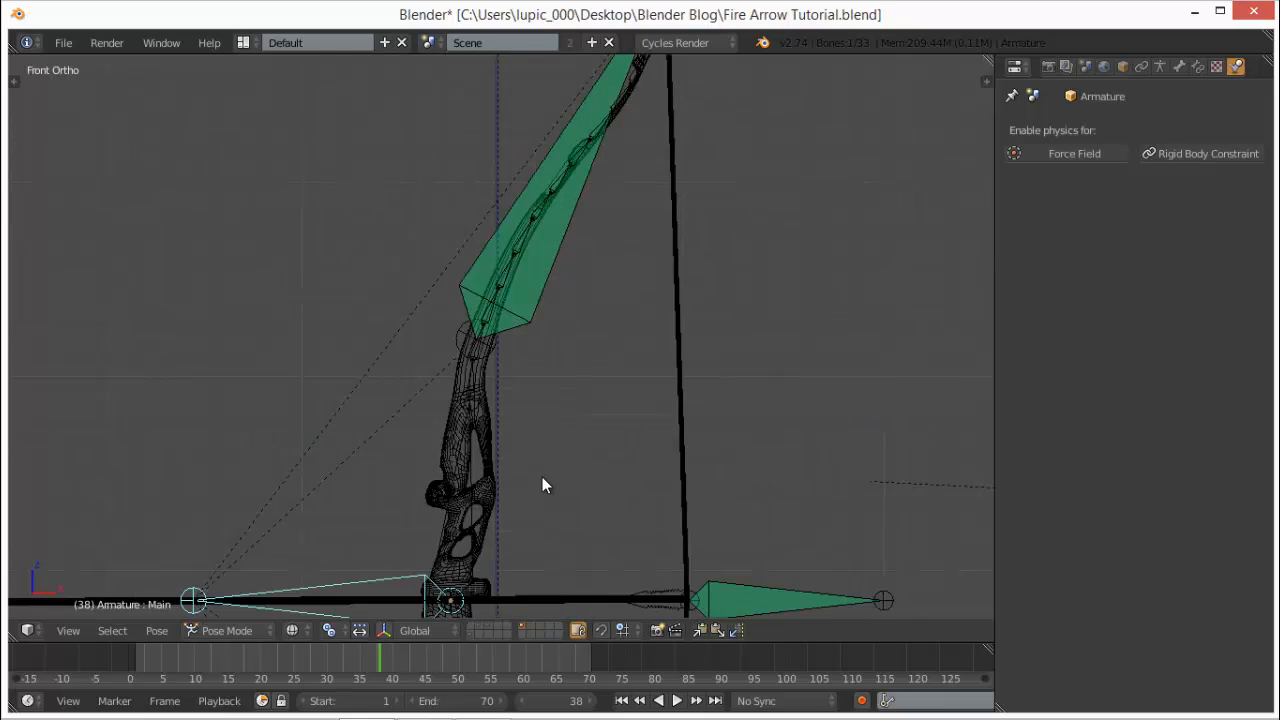
scroll(537, 455, up, 1)
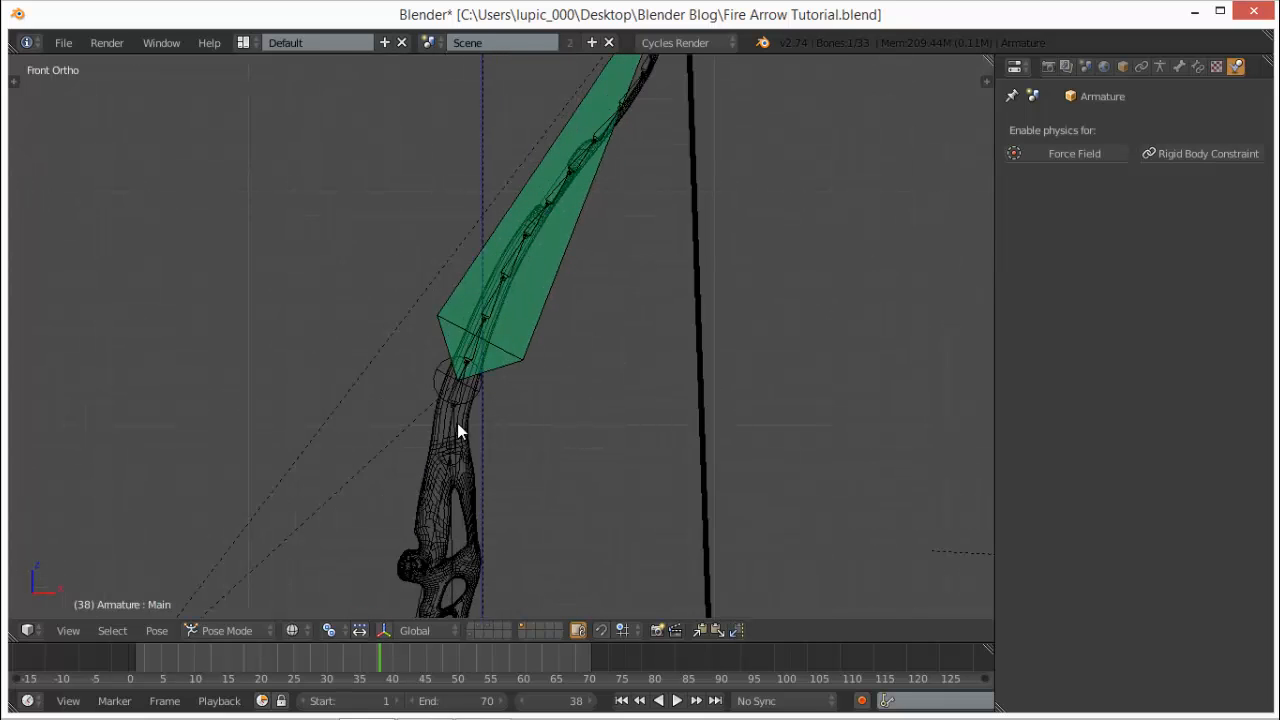
scroll(415, 501, down, 5)
scroll(479, 382, up, 4)
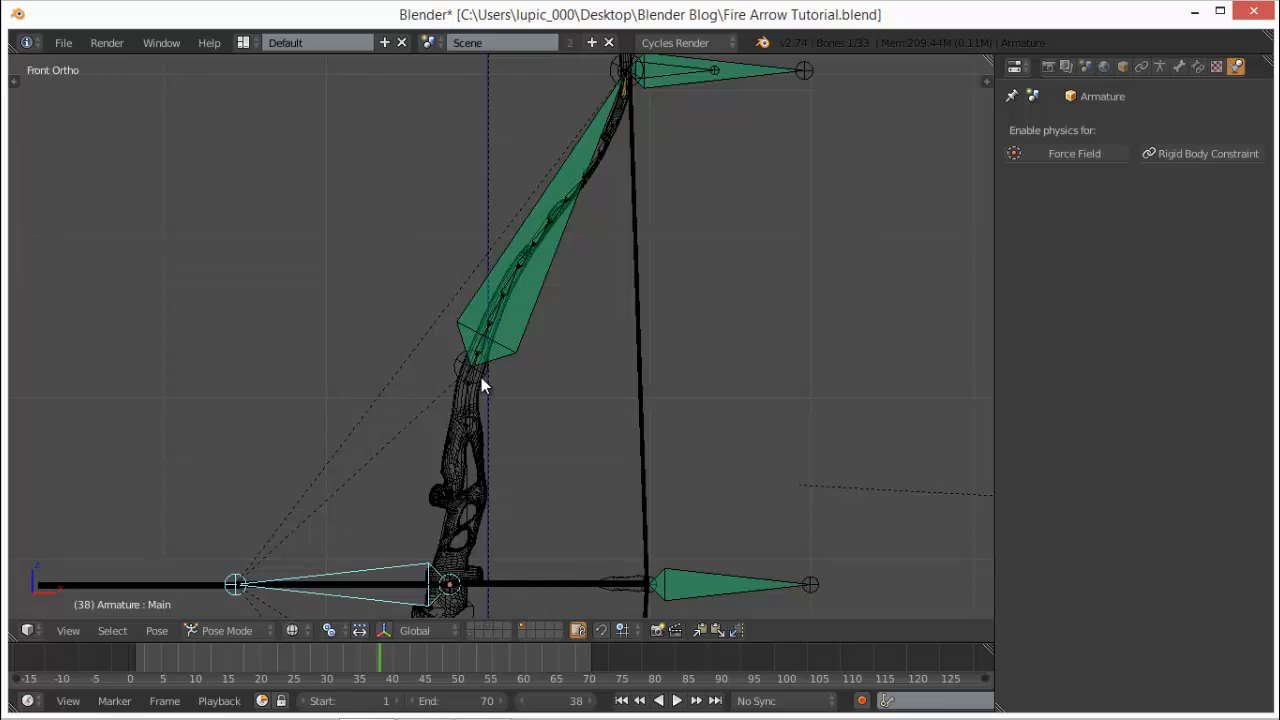
scroll(481, 385, up, 1)
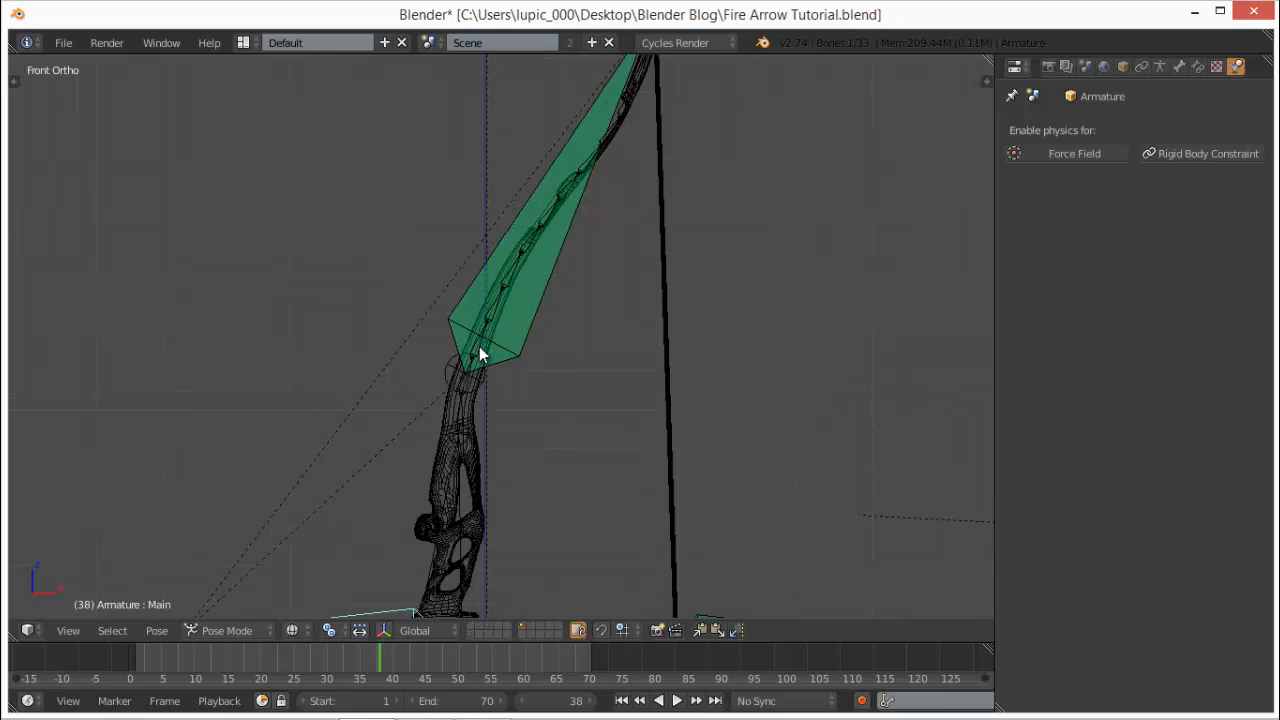
- Select Bone.003 and then Bone.008 in the upper limb to examine the chain of small bones inside Top_IK.001
right_click(482, 342)
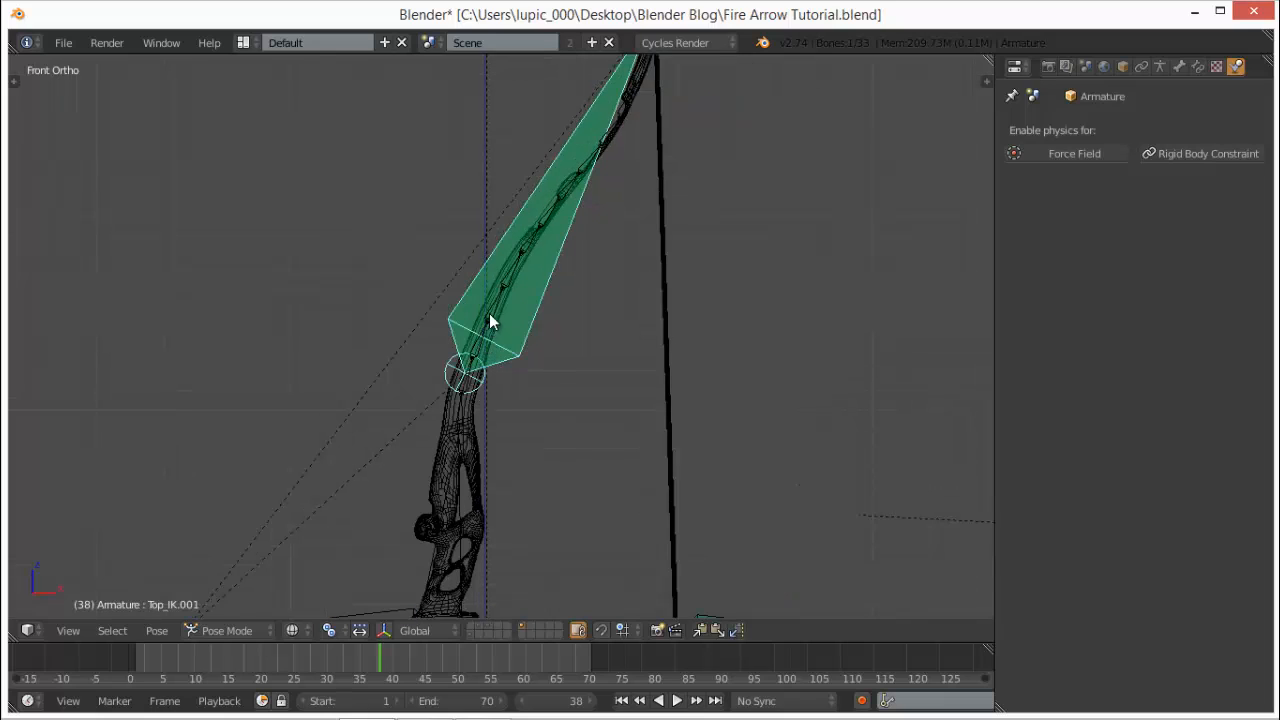
right_click(489, 316)
shift+middle_drag(613, 178, 550, 380)
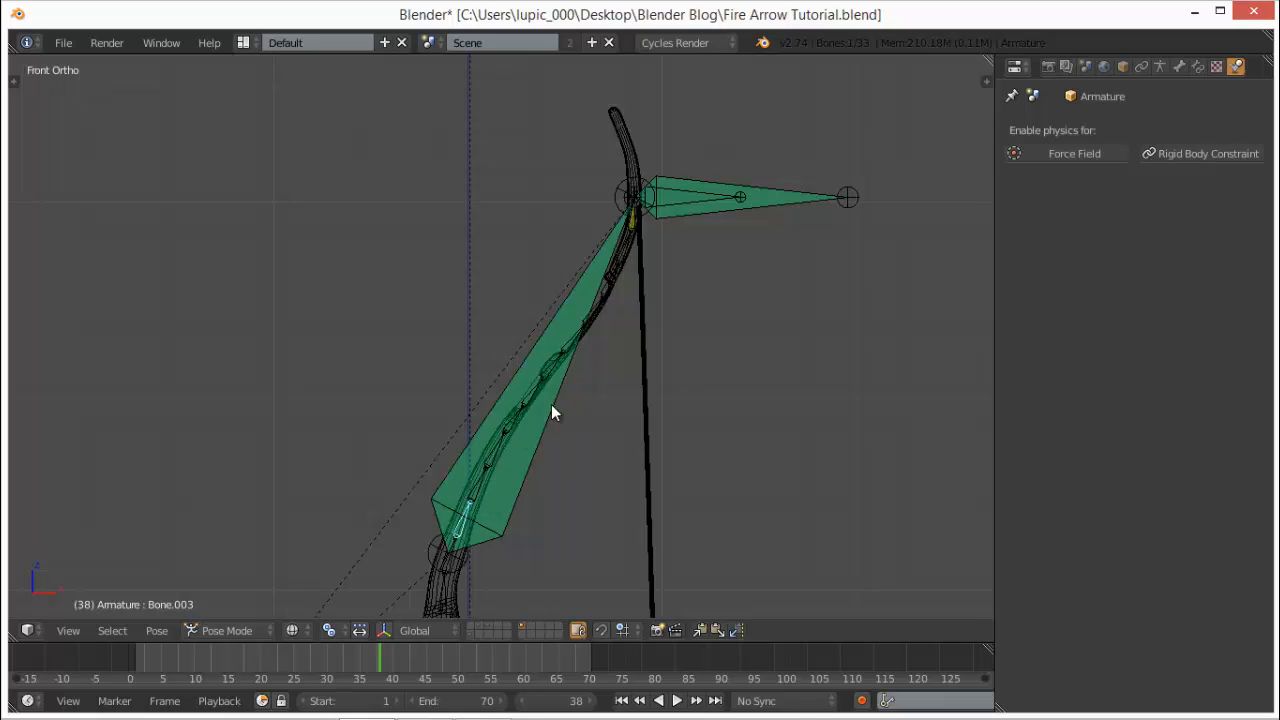
right_click(549, 375)
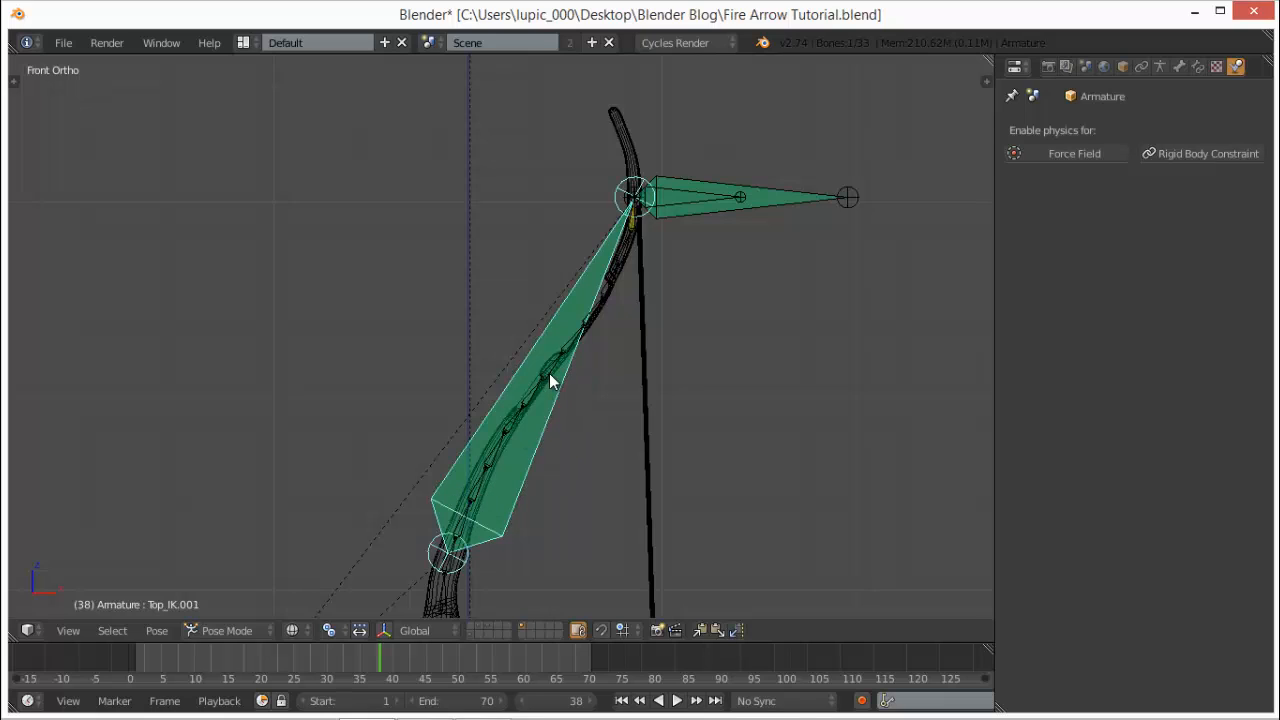
right_click(549, 375)
scroll(549, 374, up, 4)
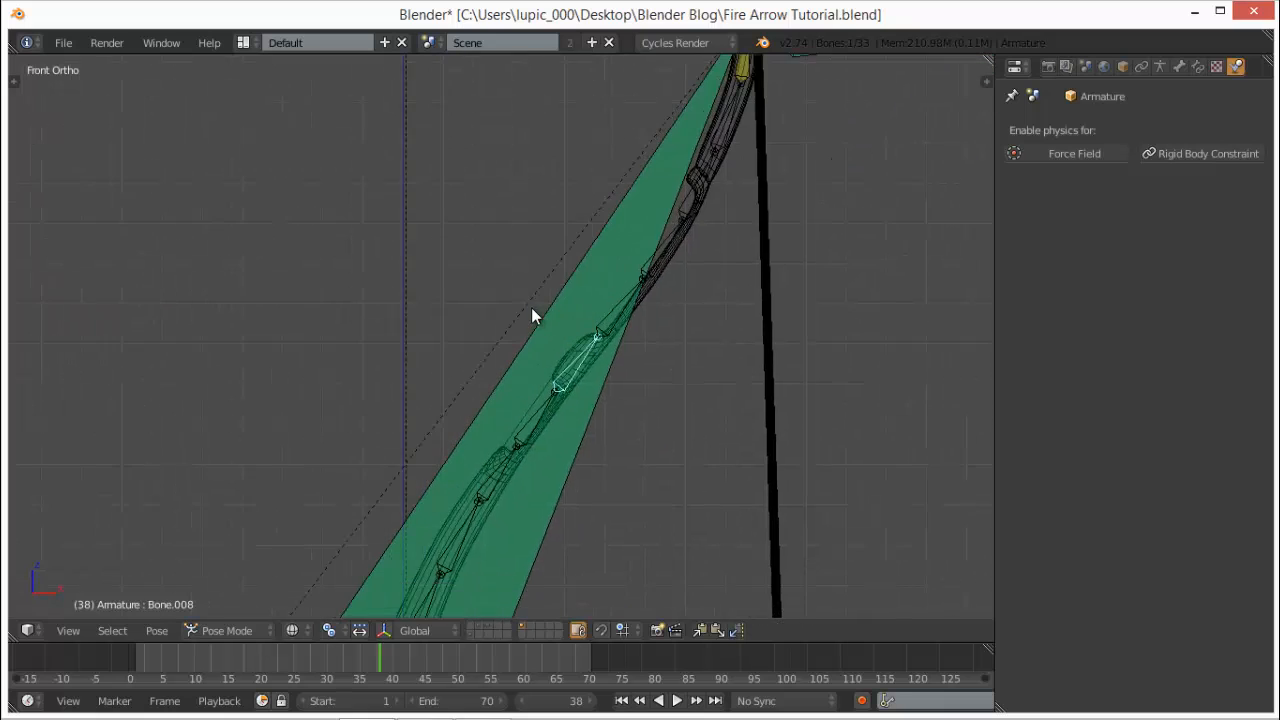
scroll(531, 327, up, 3)
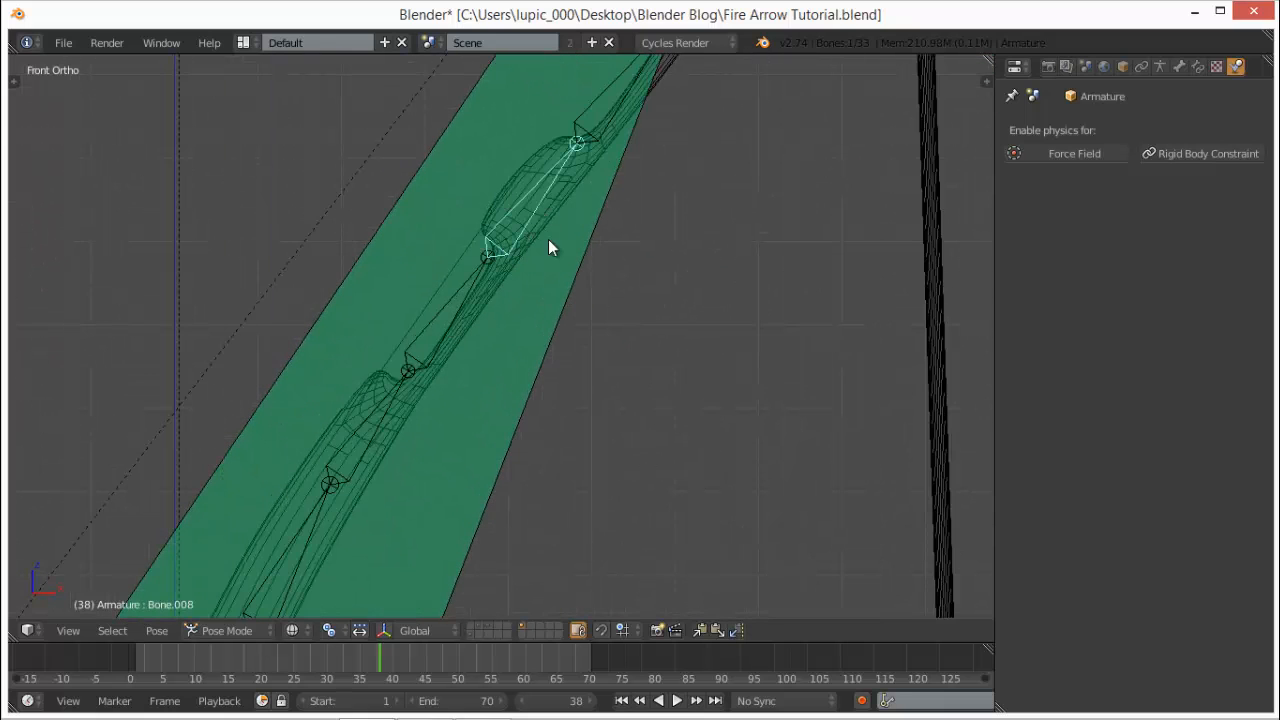
- Try rotating Bone.008 in the upper limb and cancel the rotation
key(r)
right_click(612, 223)
scroll(654, 208, down, 2)
scroll(516, 271, up, 1)
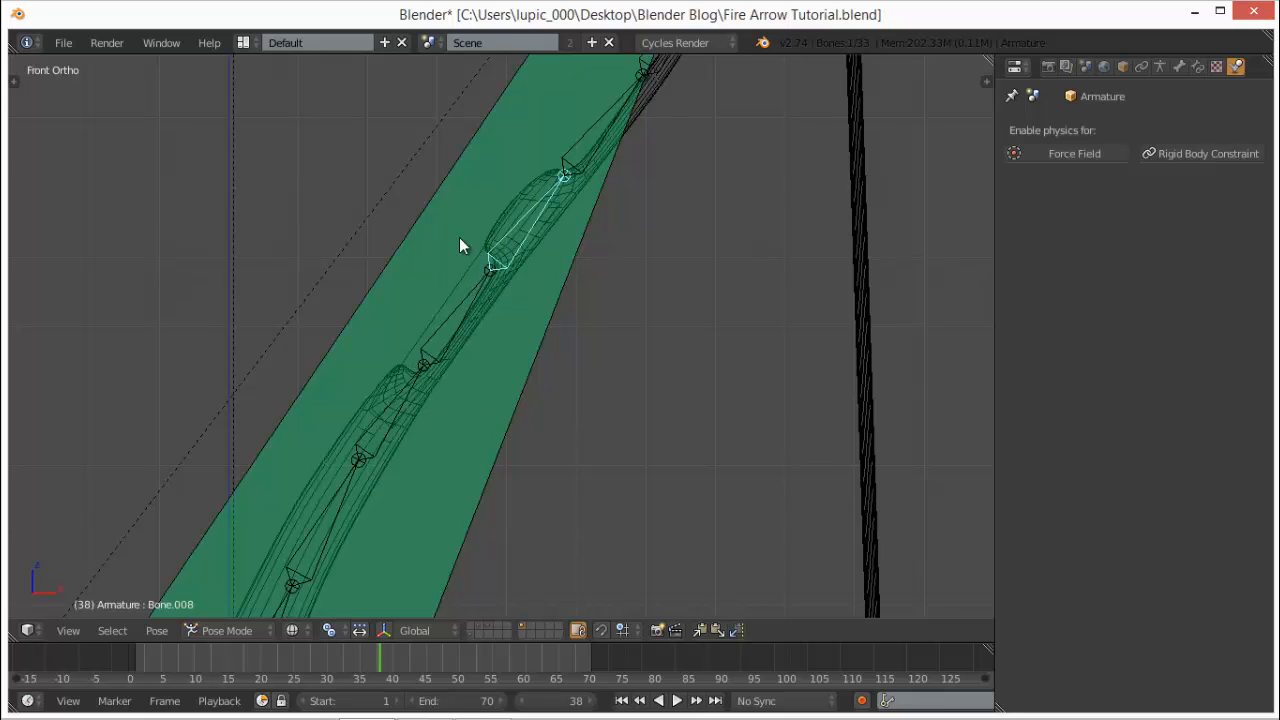
- Select Bone.013 at the end of the upper limb's bone chain and examine its IK constraint
scroll(580, 336, down, 3)
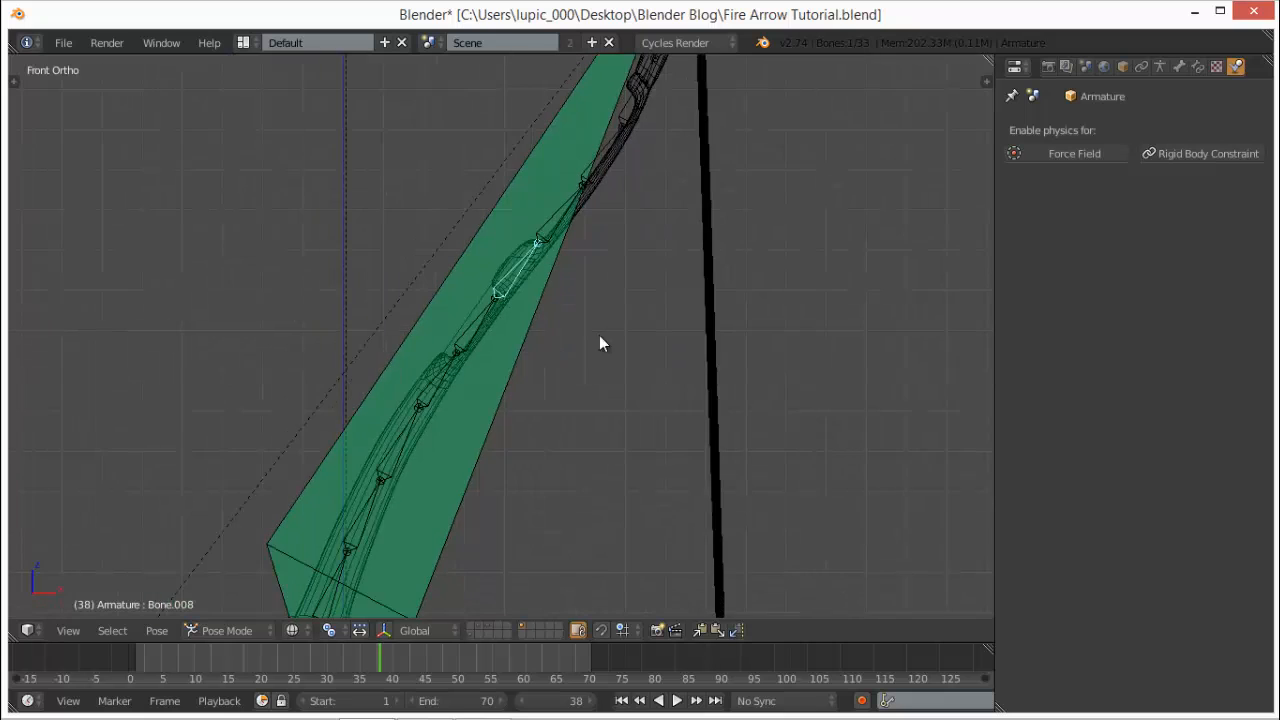
scroll(600, 340, down, 3)
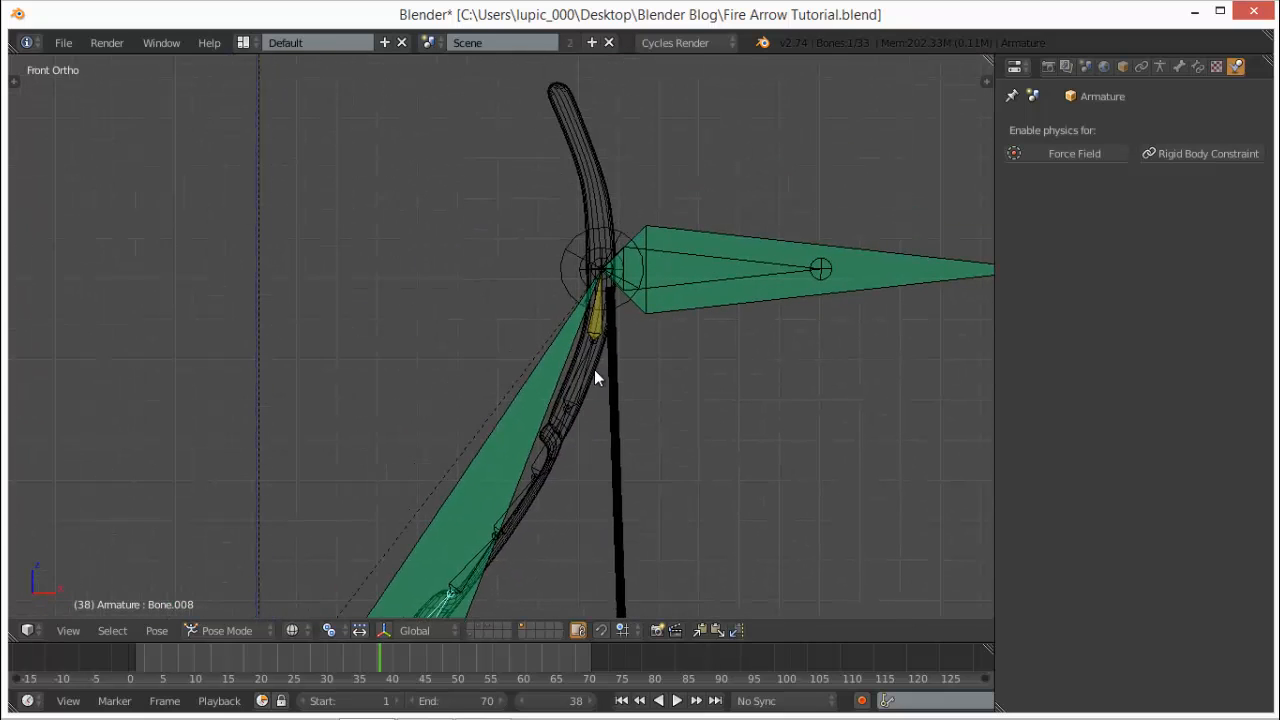
right_click(600, 328)
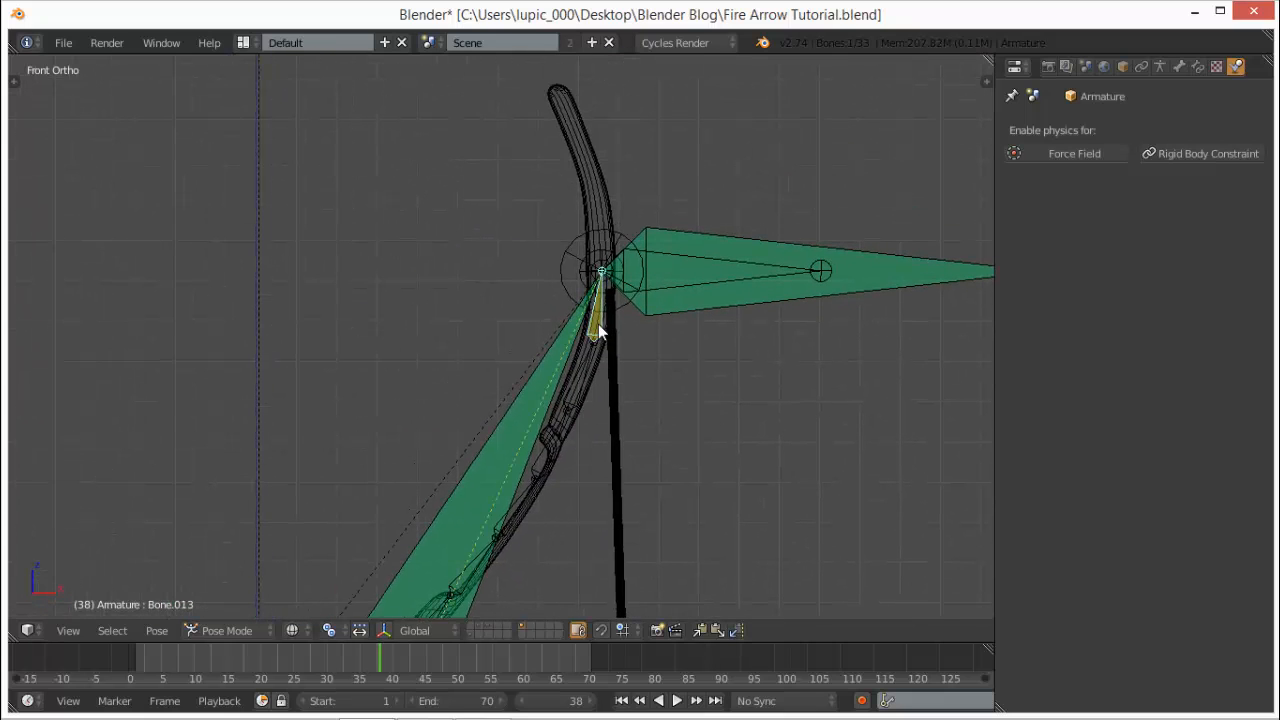
click(1199, 67)
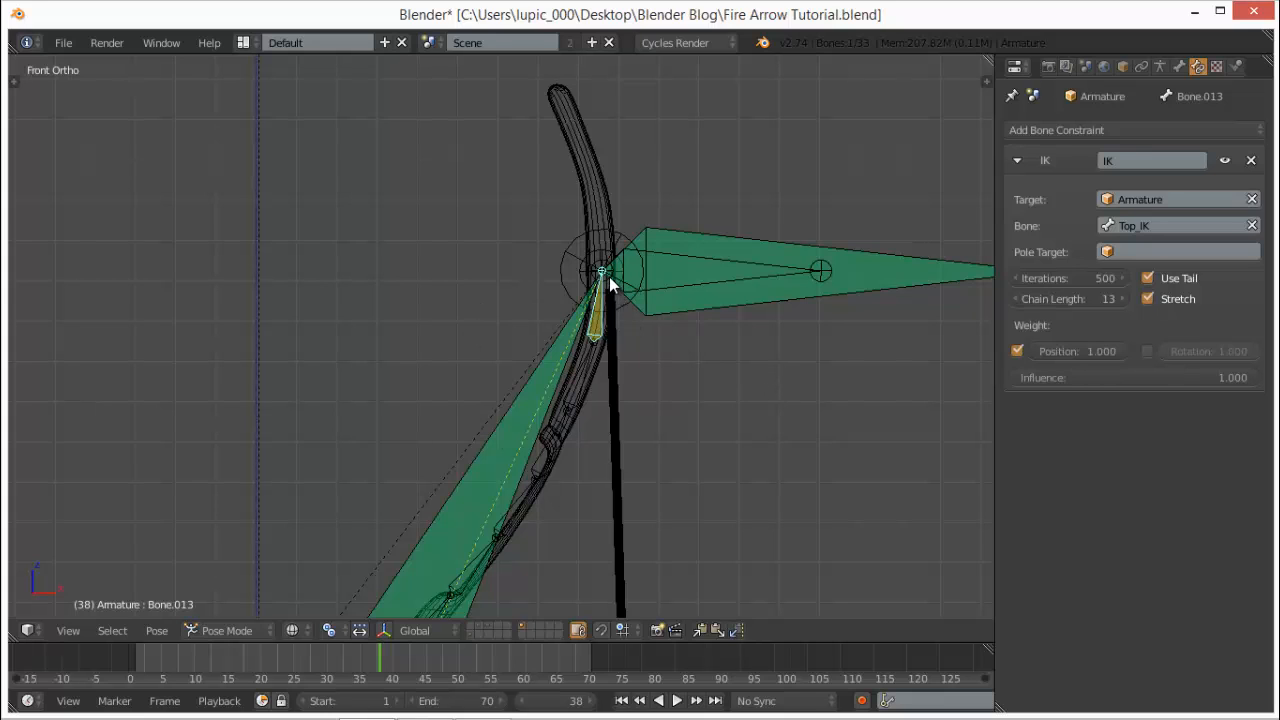
scroll(820, 355, down, 2)
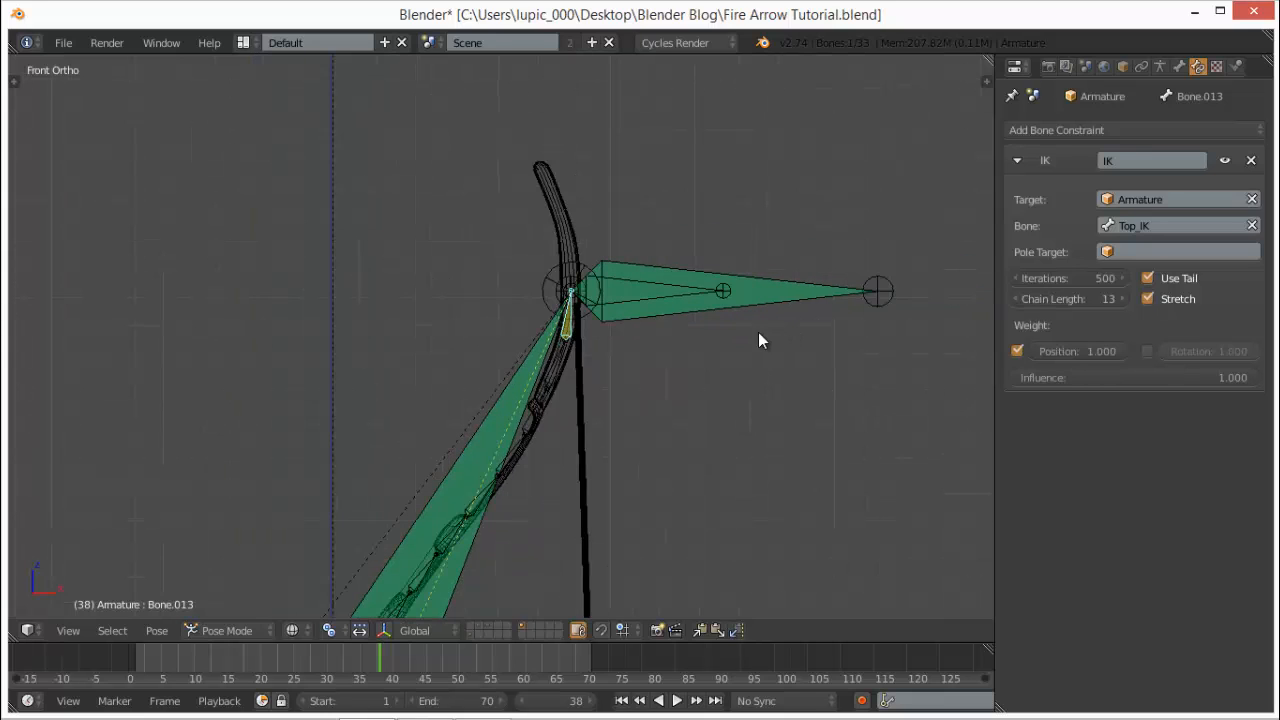
- Select the Top Limit bone at the upper limb tip and examine its Limit Distance constraint
right_click(606, 300)
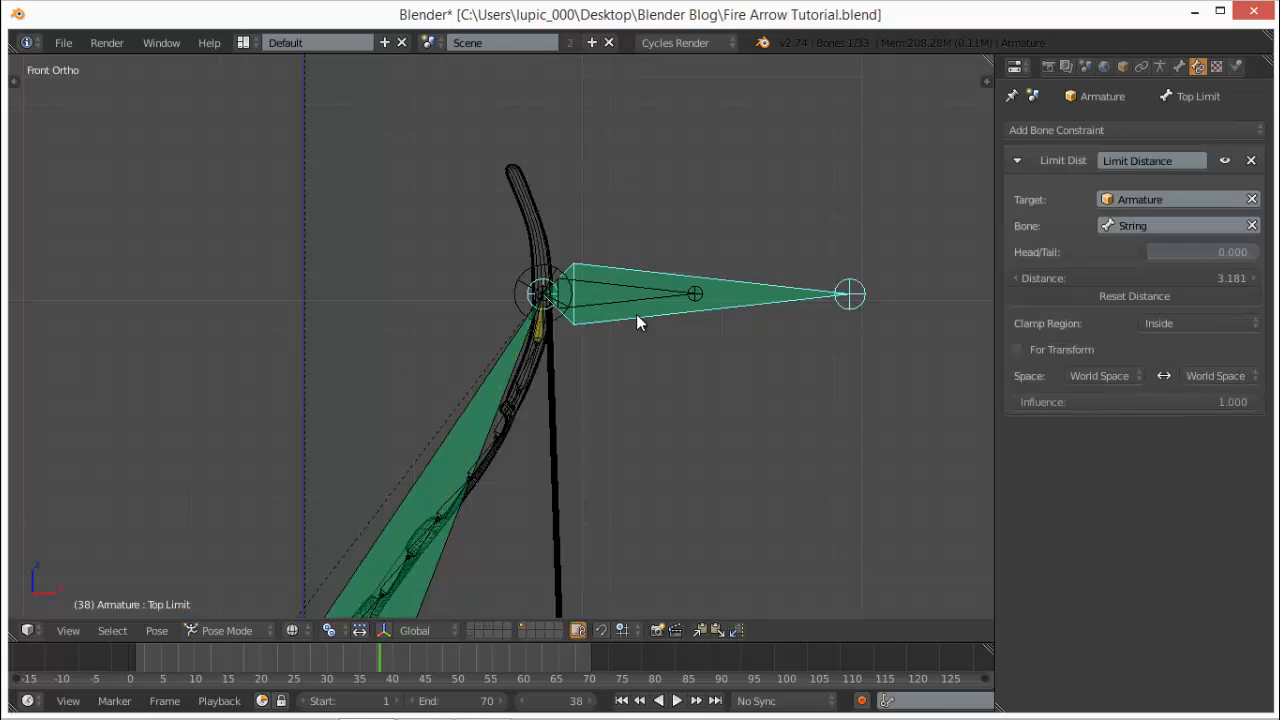
scroll(700, 330, down, 3)
shift+middle_drag(643, 296, 487, 141)
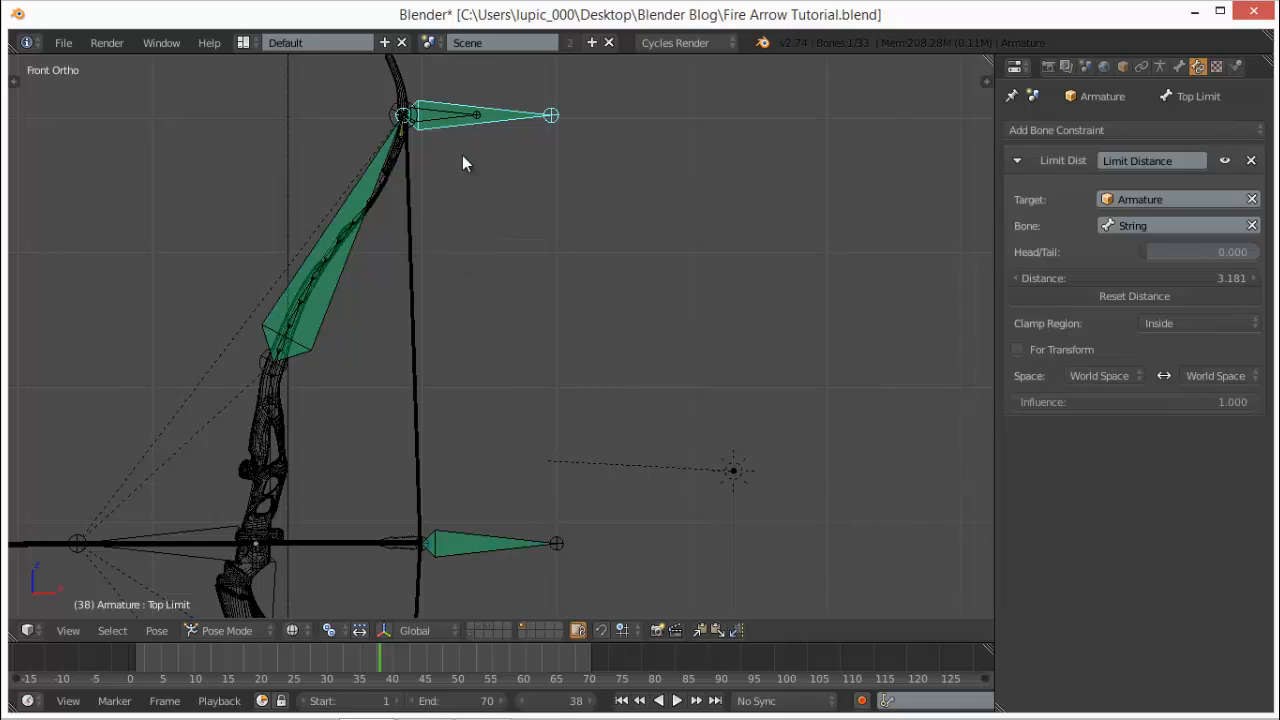
- Select the small Top_IK bone inside Top Limit and check its bone constraints
right_click(455, 121)
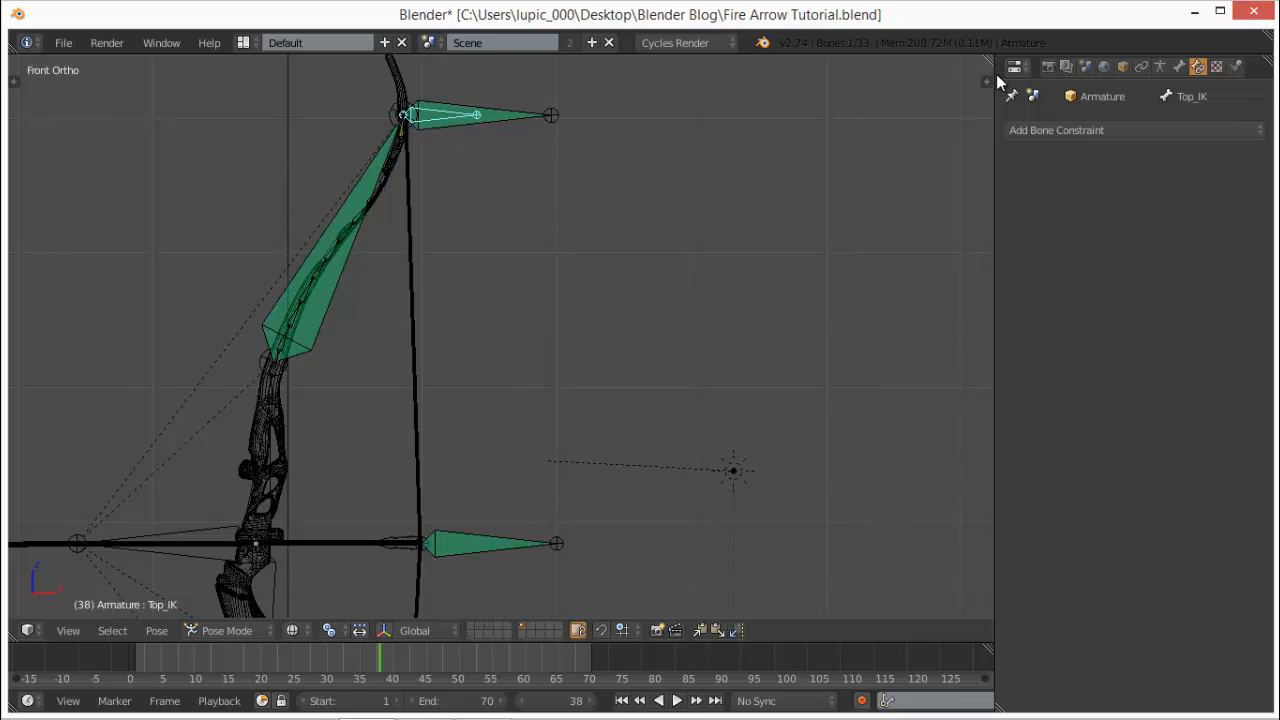
click(1179, 67)
click(1202, 67)
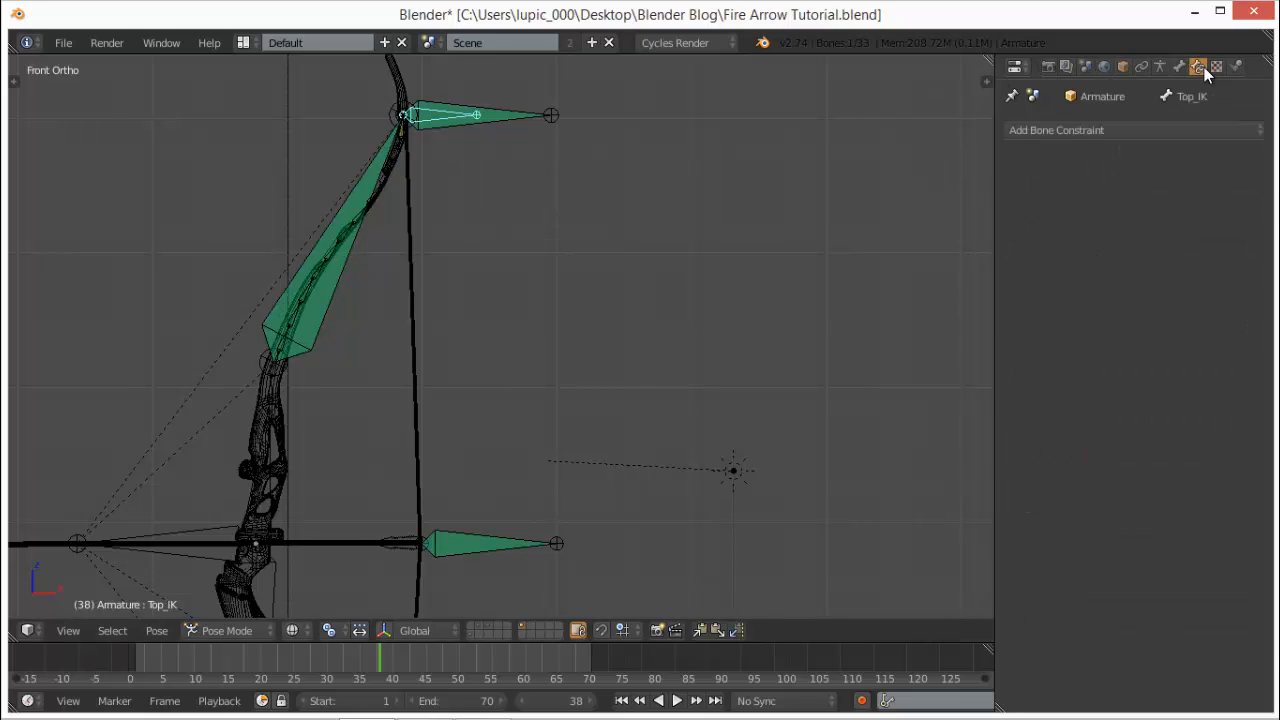
click(1209, 68)
click(1203, 68)
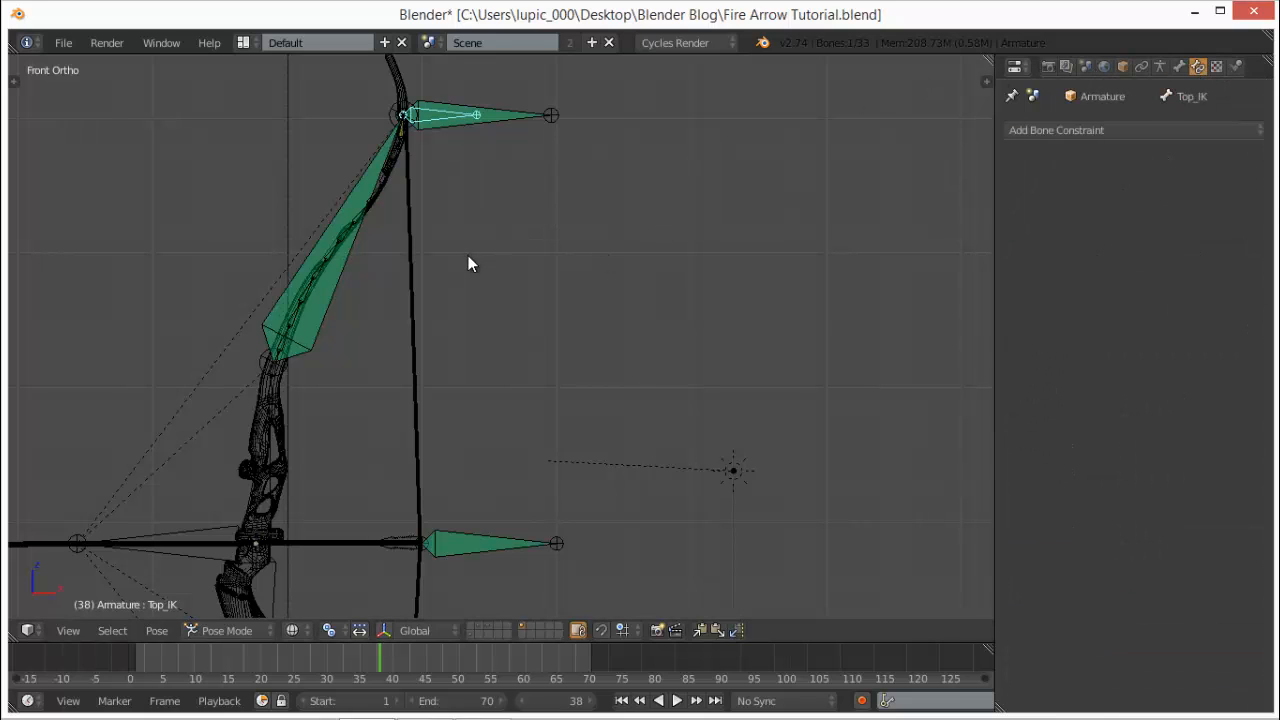
- Select the large Top_IK.001 bone along the upper limb and examine its Track To constraint
middle_drag(468, 262, 546, 126)
scroll(480, 185, up, 3)
shift+middle_drag(409, 156, 482, 374)
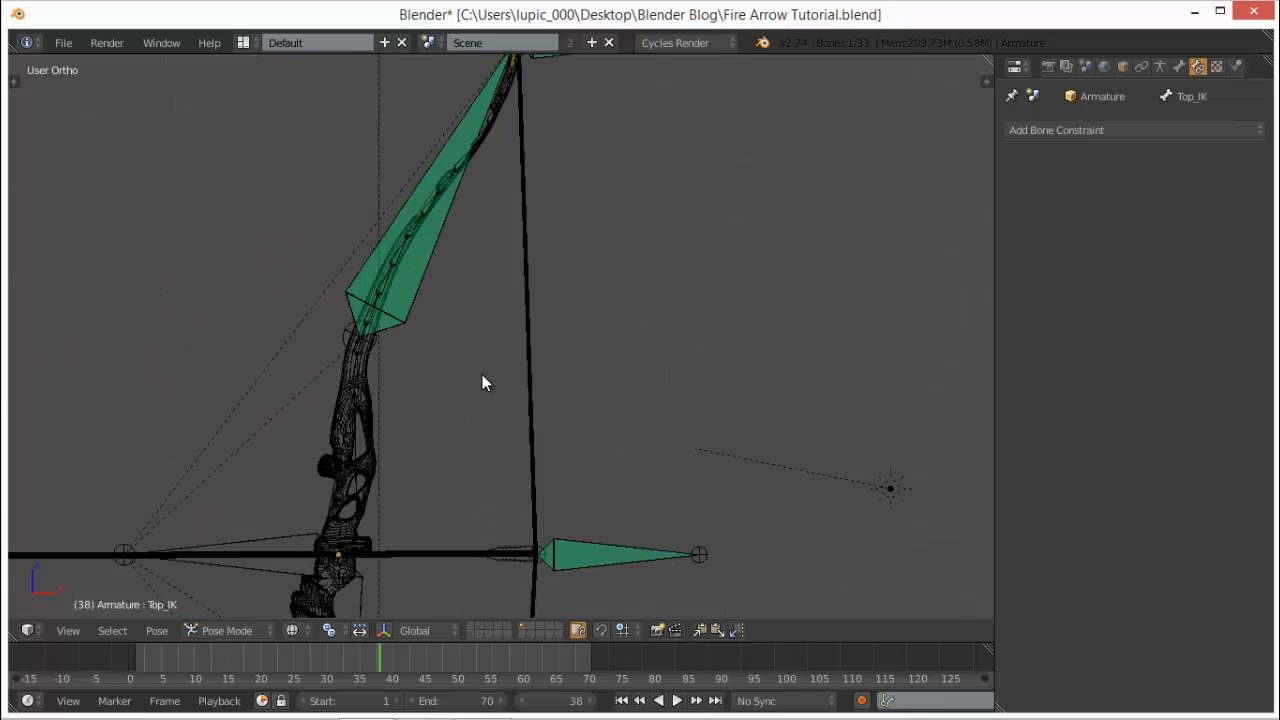
right_click(417, 317)
shift+scroll(693, 299, down, 4)
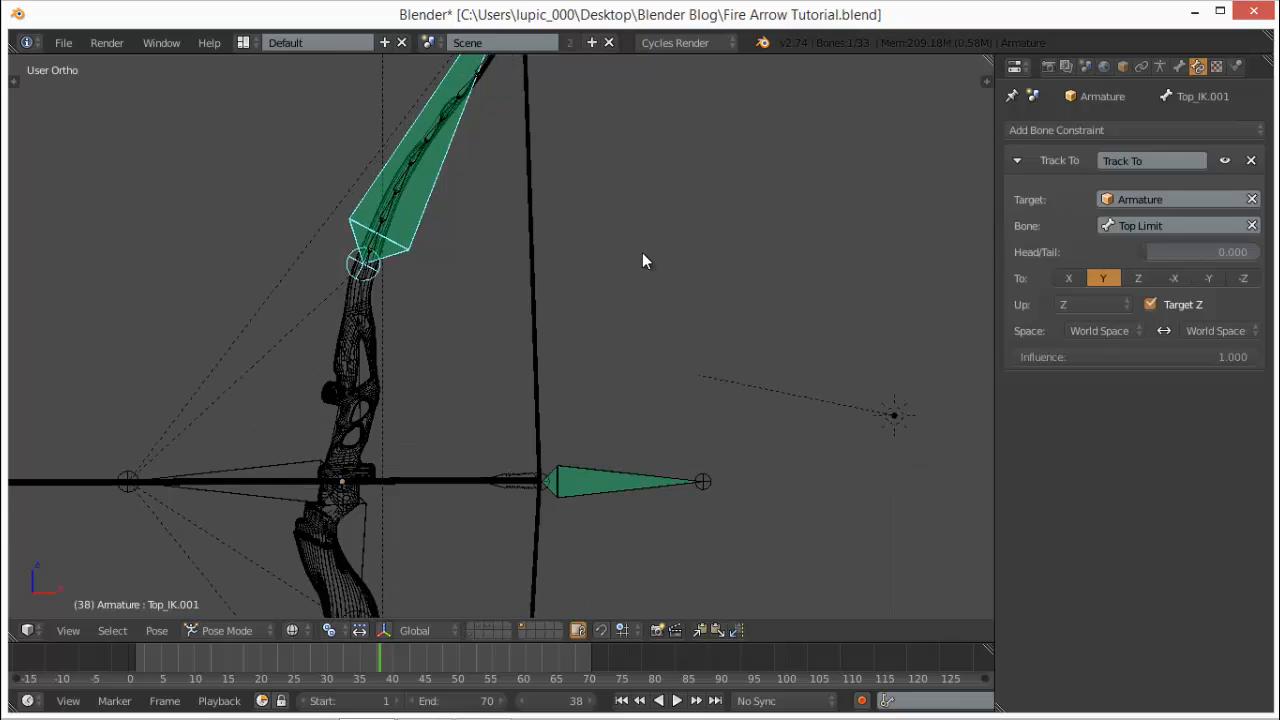
shift+middle_drag(630, 250, 531, 479)
scroll(520, 322, down, 1)
scroll(510, 318, down, 2)
shift+middle_drag(510, 318, 456, 253)
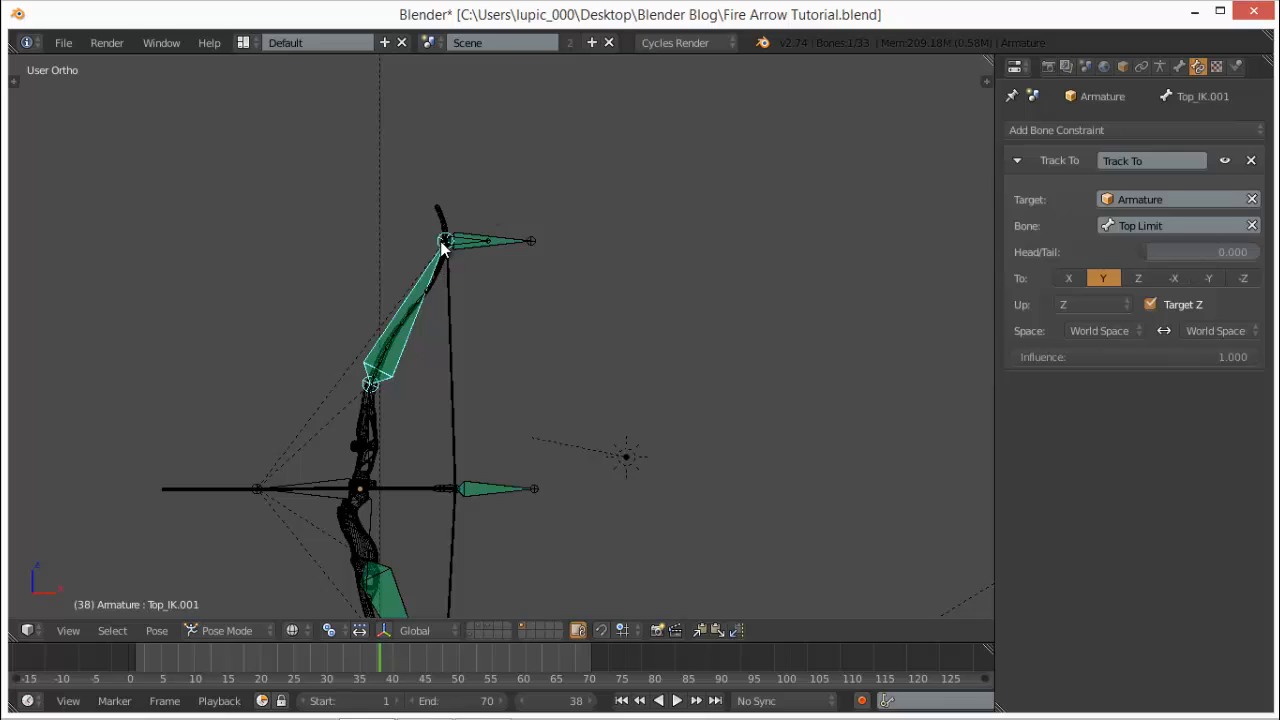
- Select the String bone and pull it back twice to test the limbs' bending, cancelling each move
right_click(490, 488)
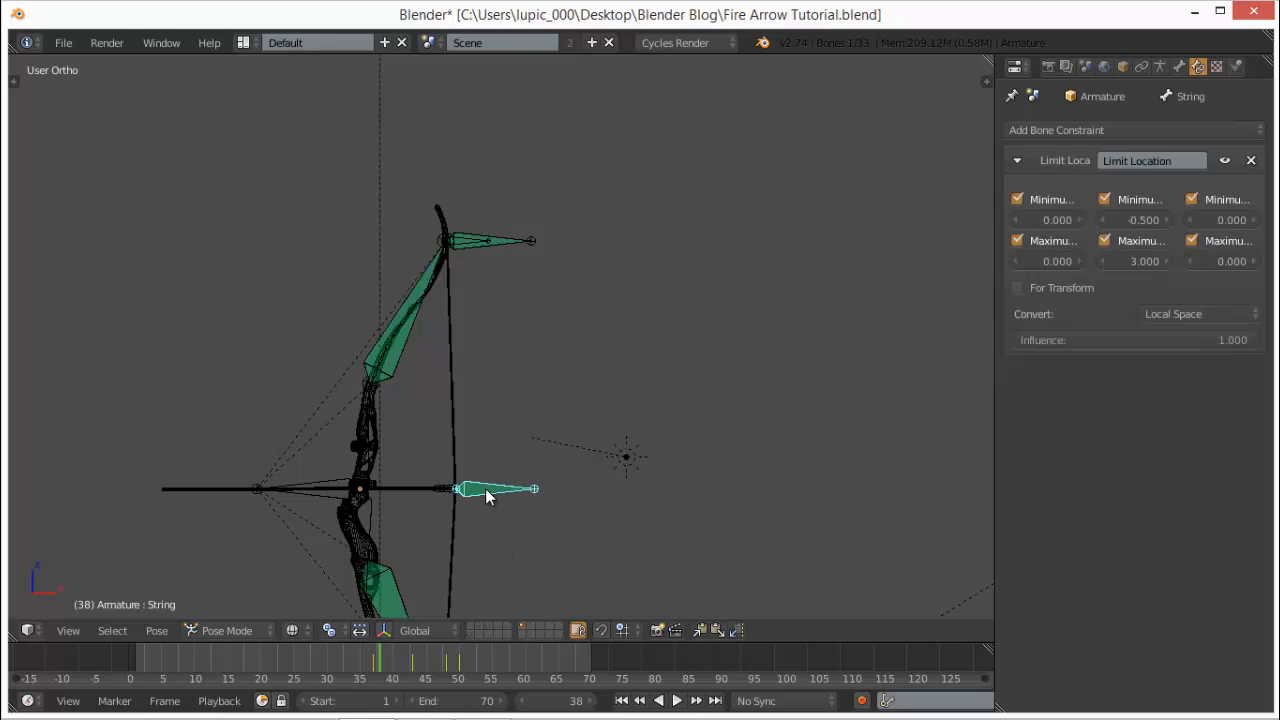
key(g)
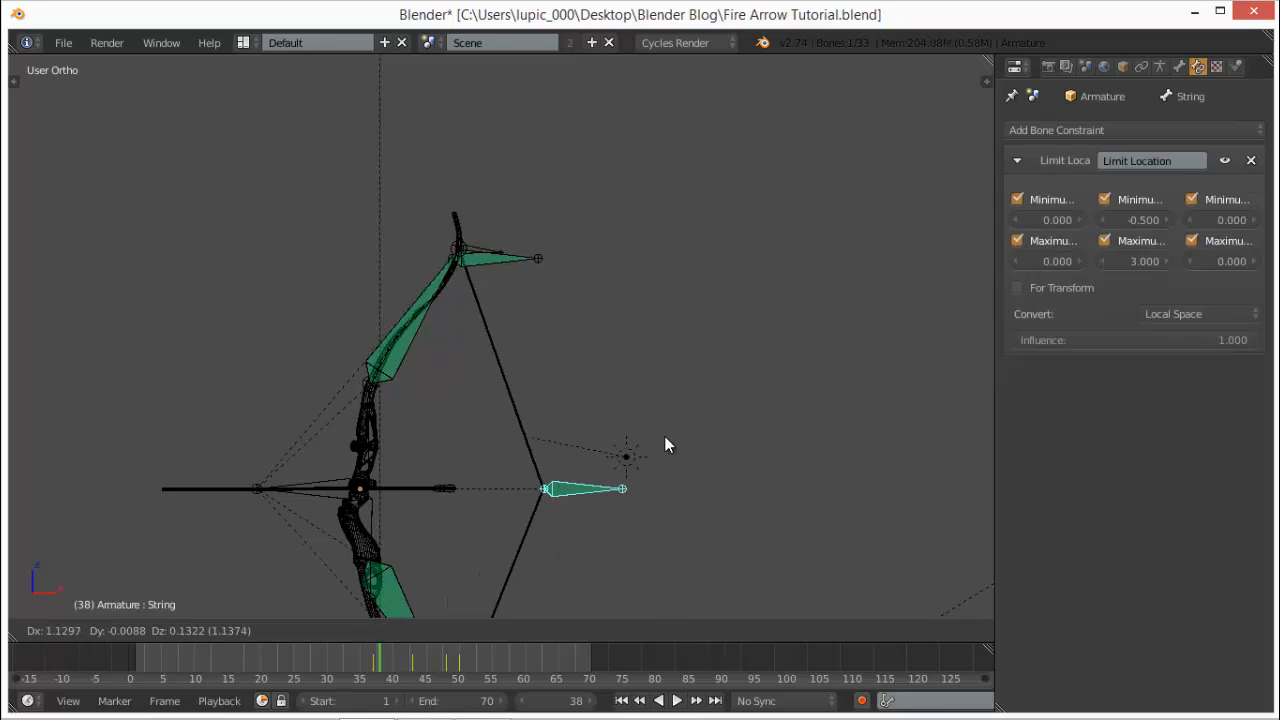
right_click(439, 226)
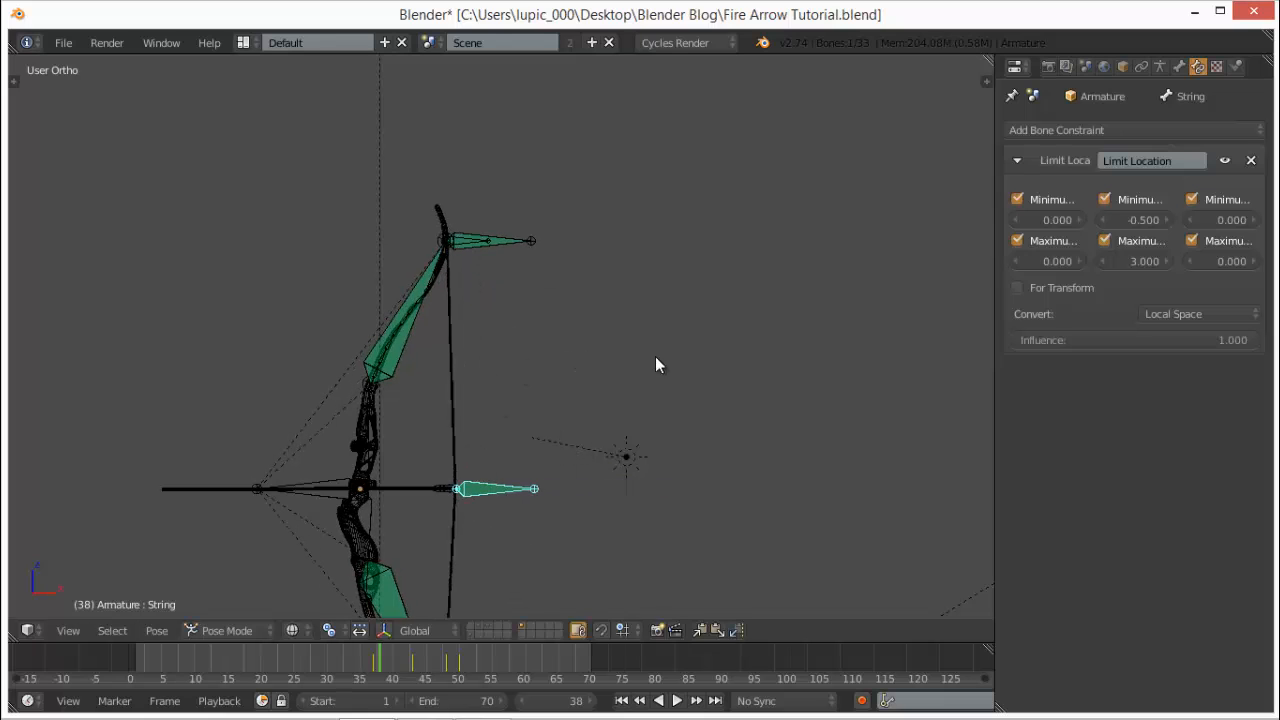
key(g)
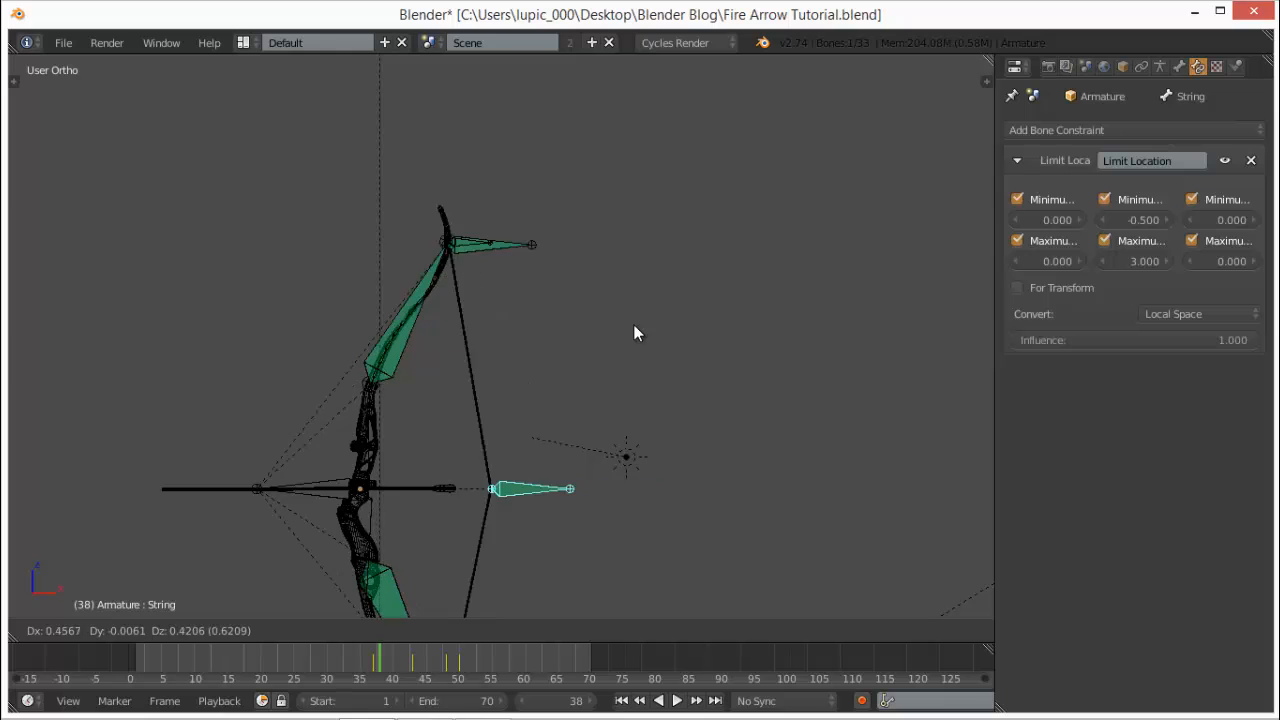
right_click(470, 268)
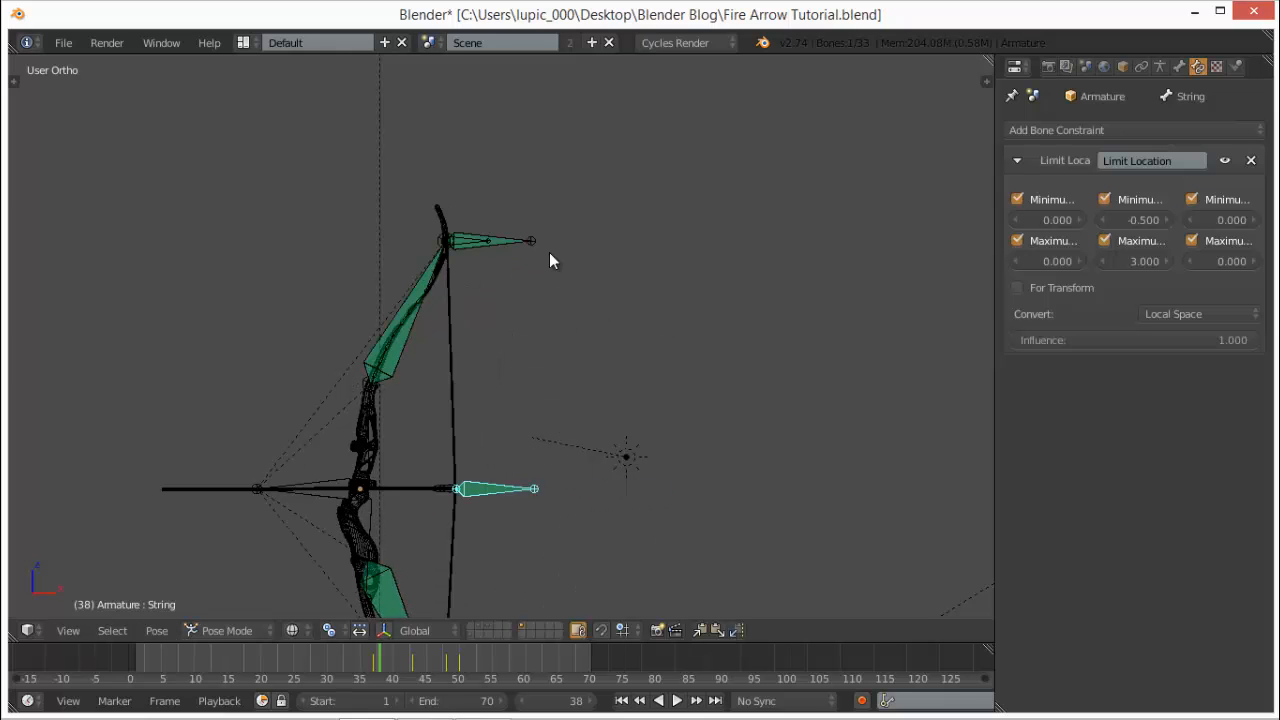
- View the whole bow and its armature from the front
scroll(650, 330, down, 3)
middle_drag(583, 371, 516, 409)
key(KP_1)
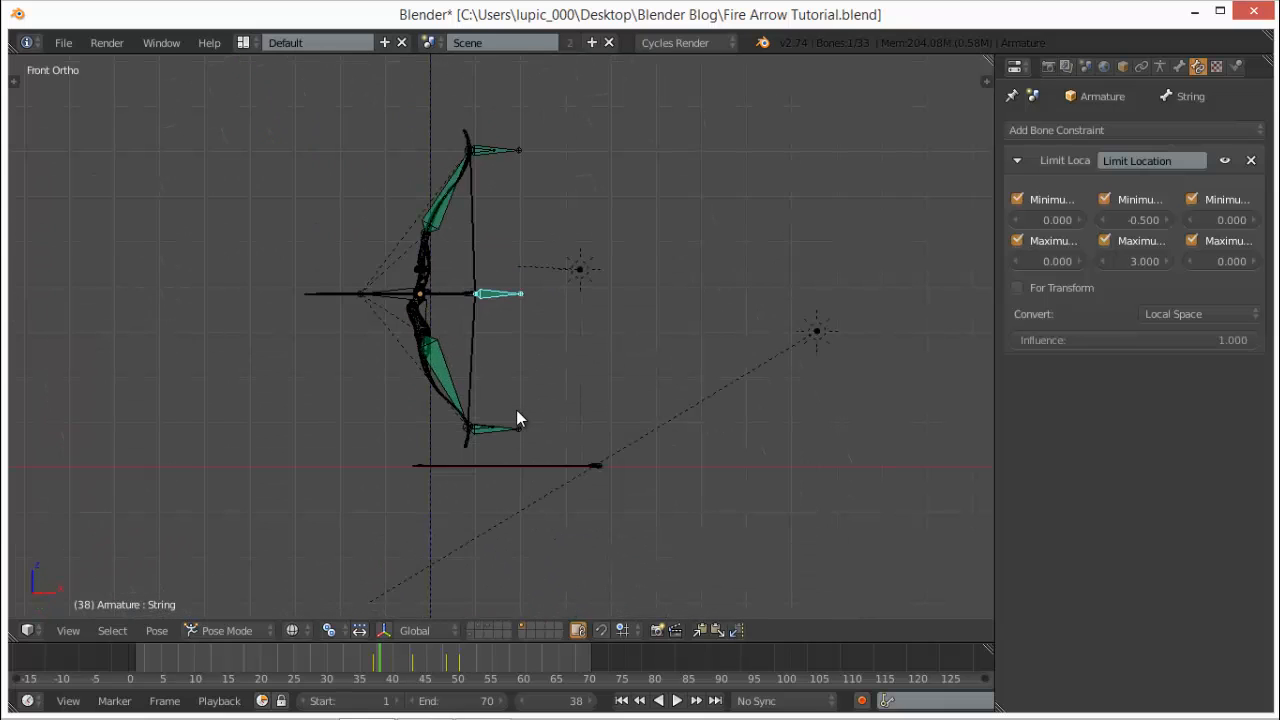
scroll(516, 405, up, 2)
scroll(516, 403, up, 1)
shift+middle_drag(515, 305, 588, 402)
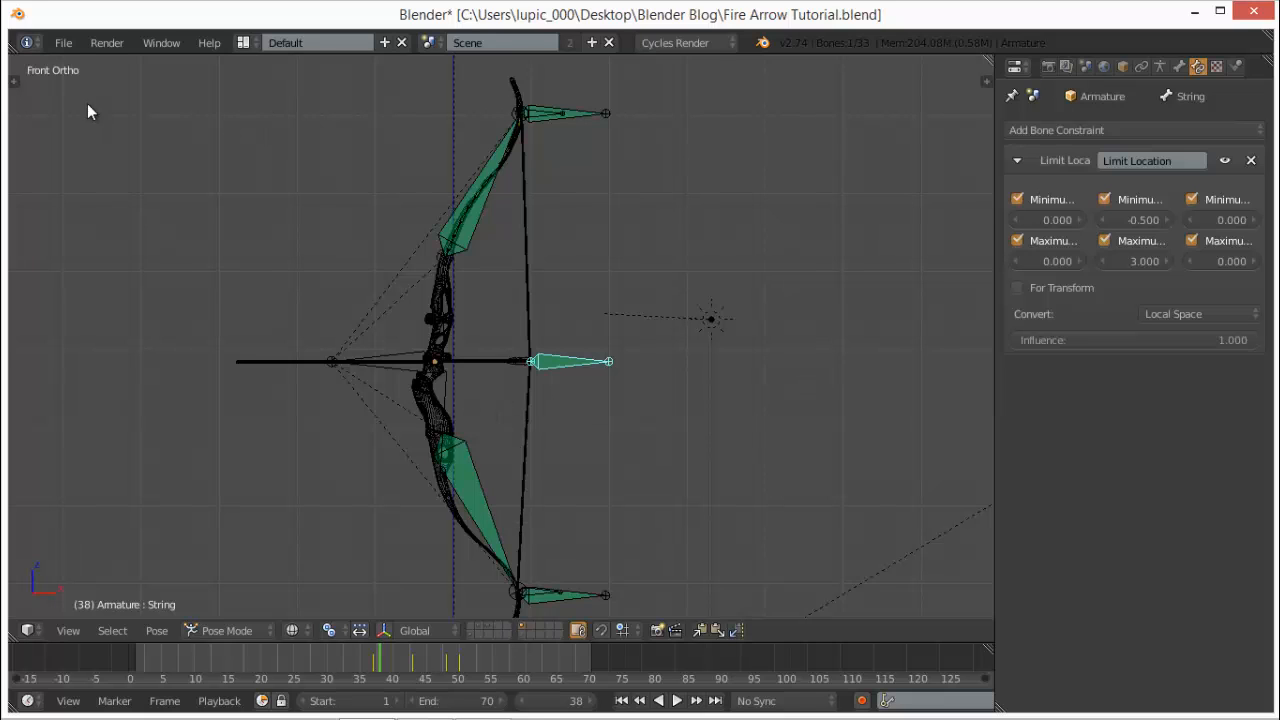
- Open the recent file Bogen.blend
click(62, 43)
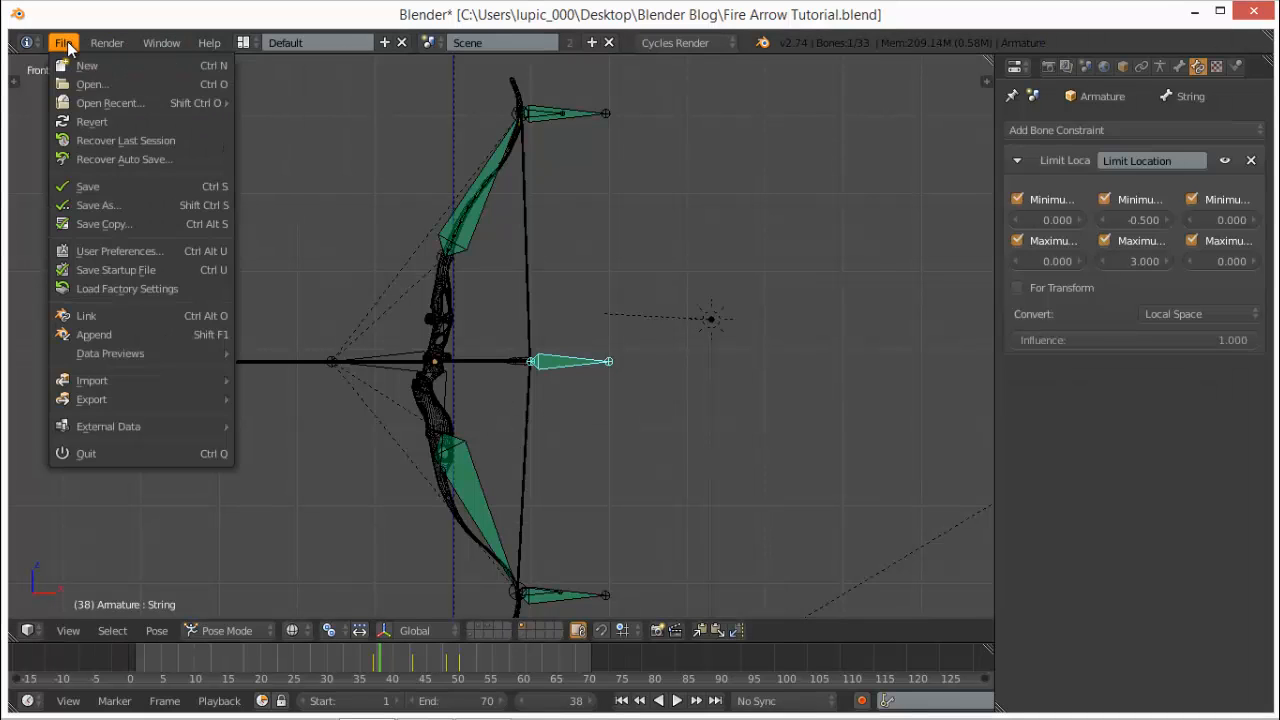
mouse_move(207, 102)
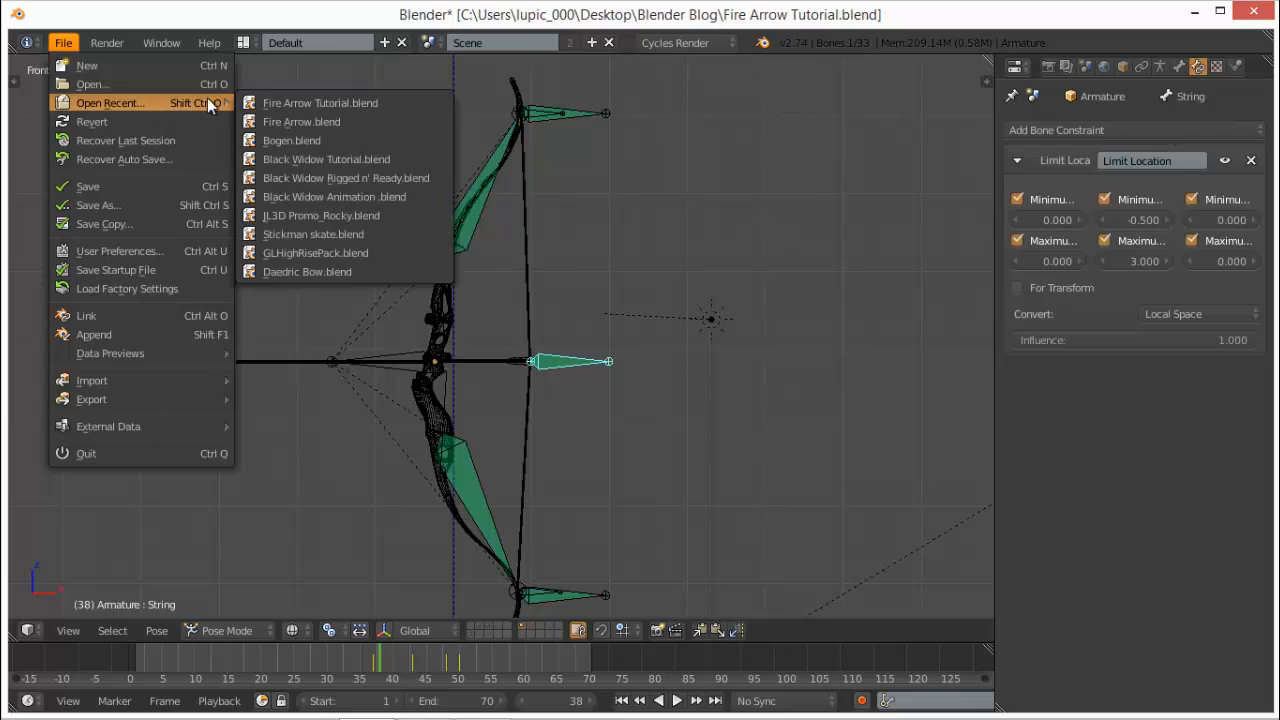
click(358, 141)
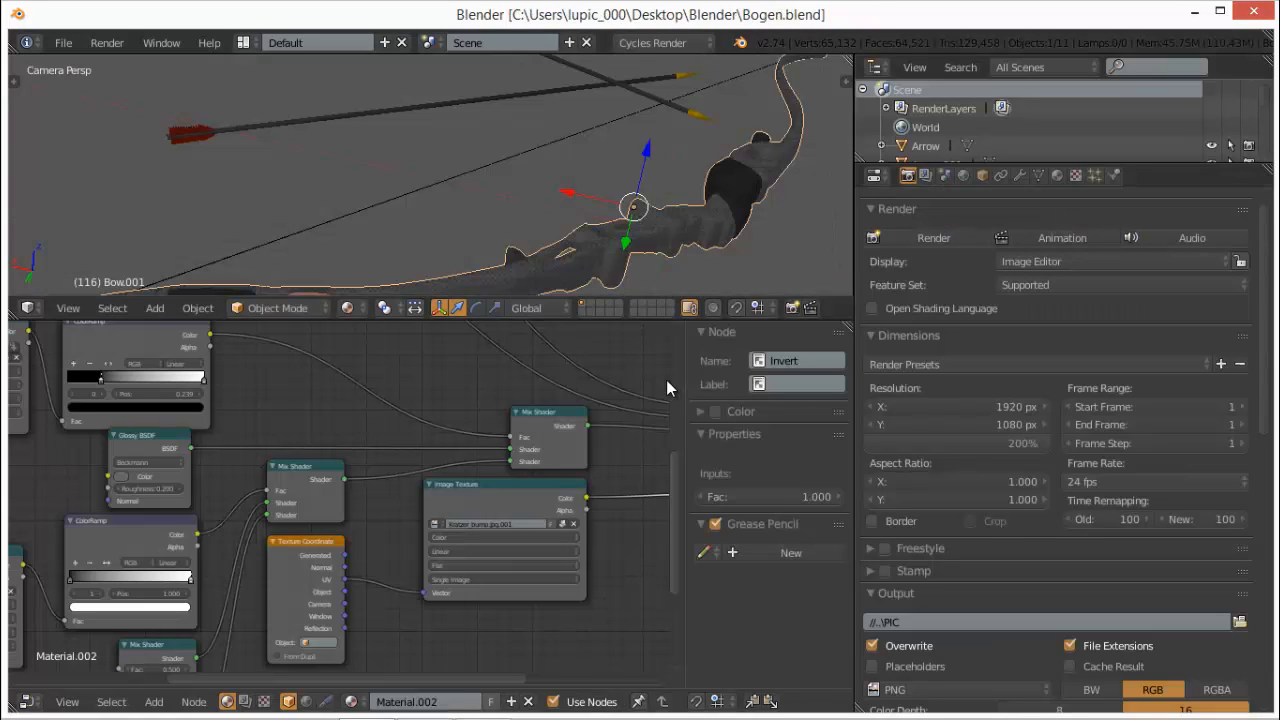
- Remove the node editor area so the 3D viewport takes its place, and widen the viewport by narrowing the properties column
key(n)
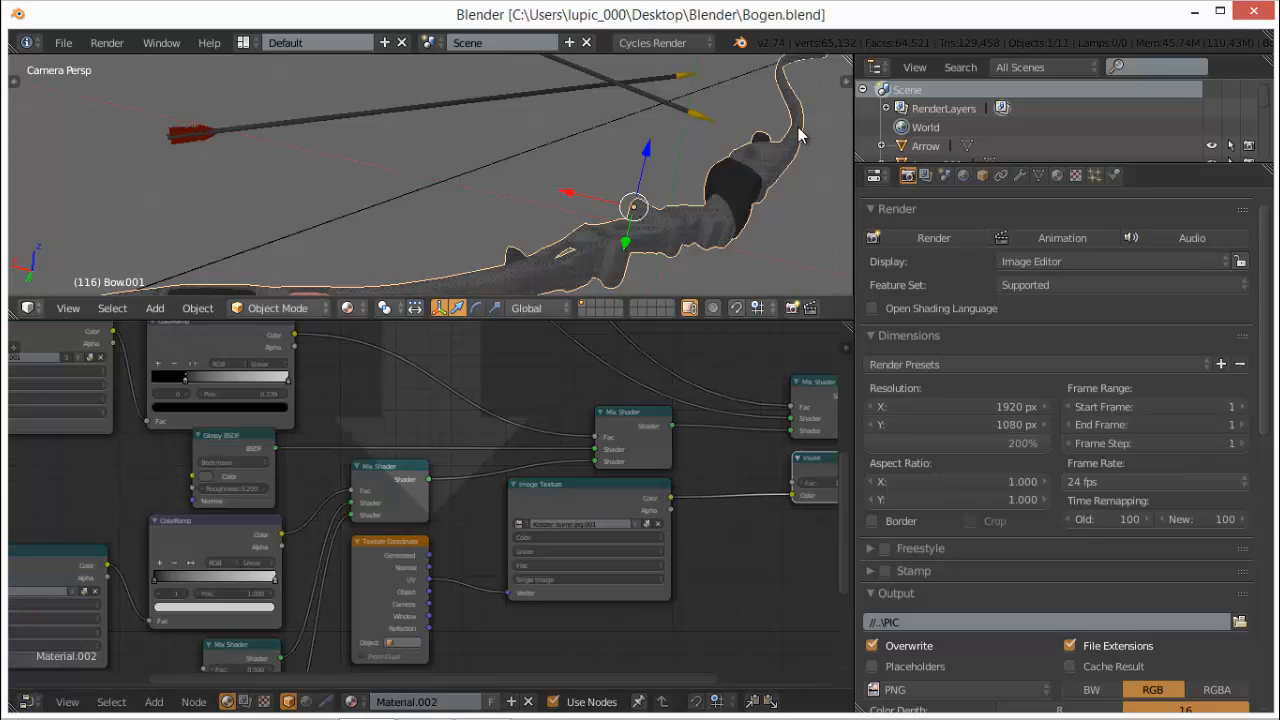
click(852, 241)
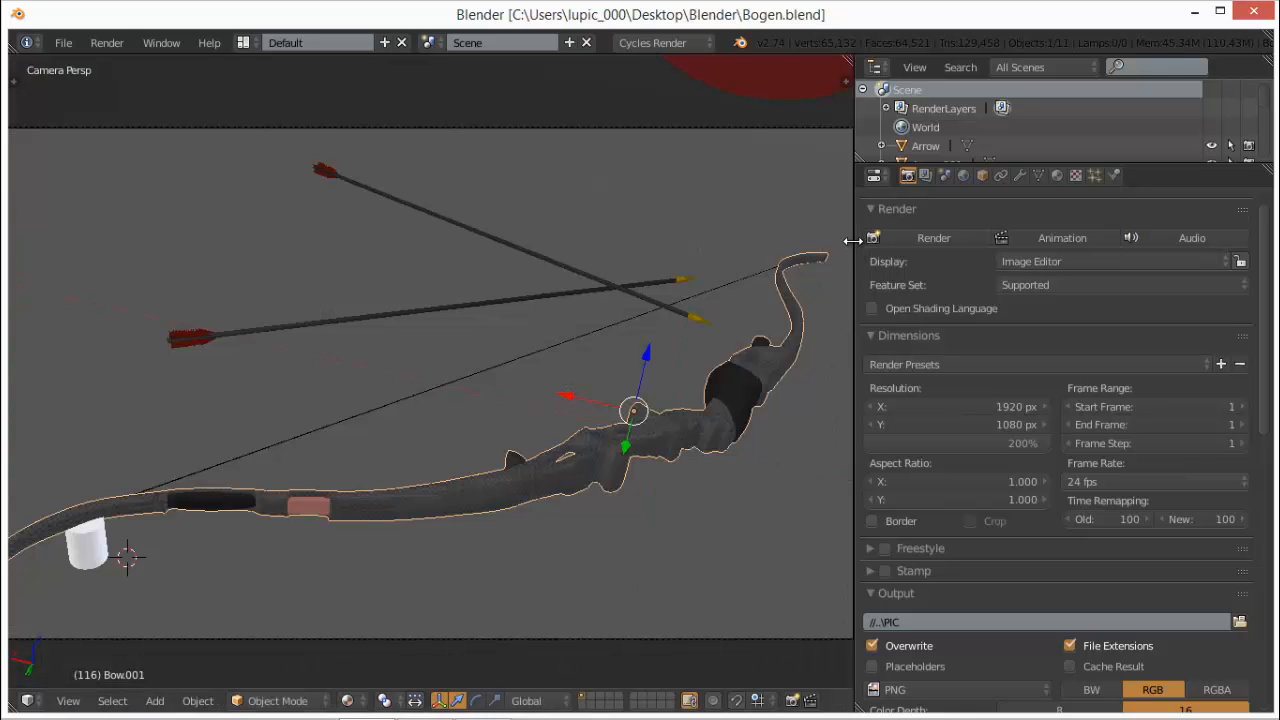
drag(857, 241, 1086, 231)
scroll(644, 385, down, 2)
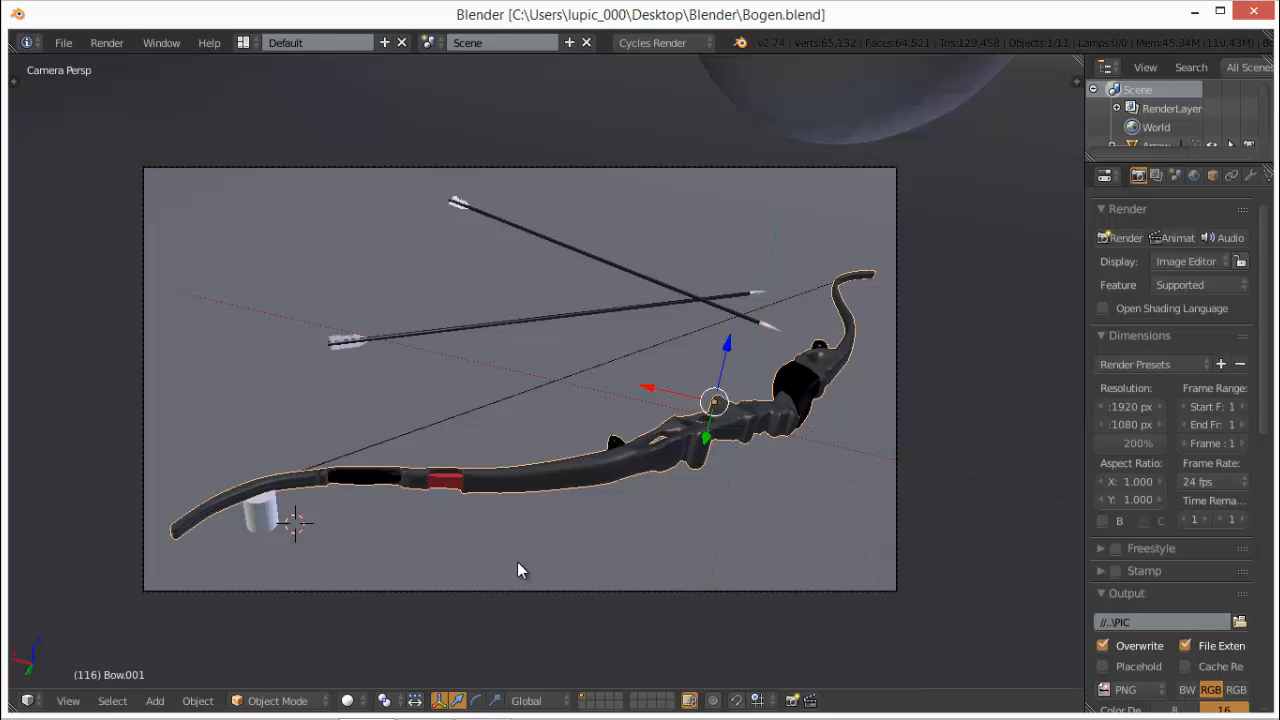
- Look over the bow scene through the camera and hide the transform manipulator
scroll(624, 309, down, 7)
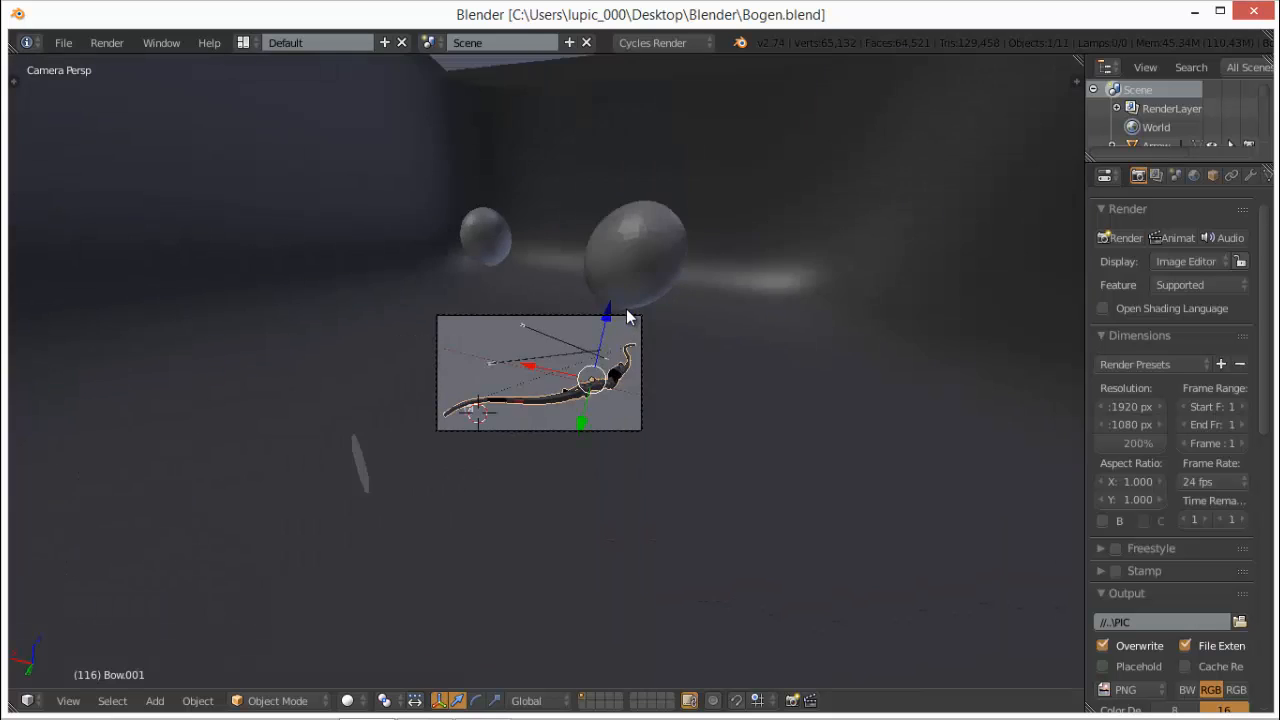
scroll(629, 318, up, 4)
scroll(629, 318, up, 4)
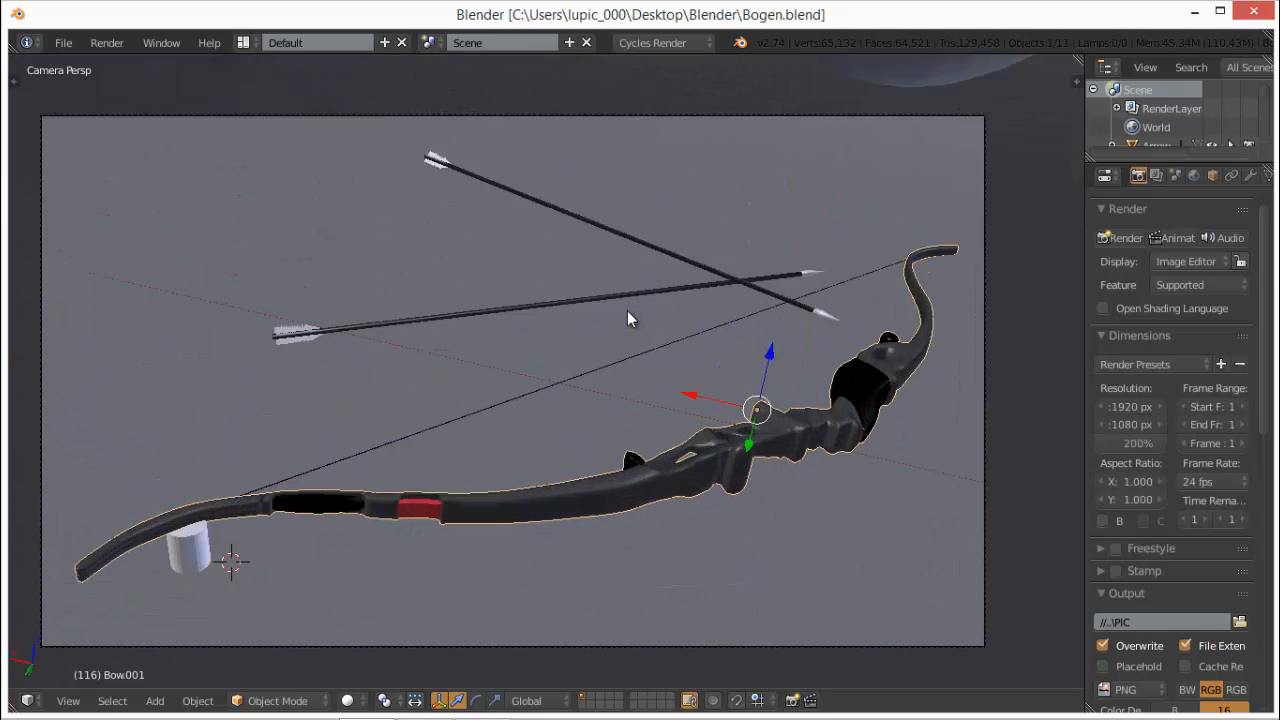
key(ctrl+space)
scroll(627, 312, down, 1)
scroll(626, 316, up, 1)
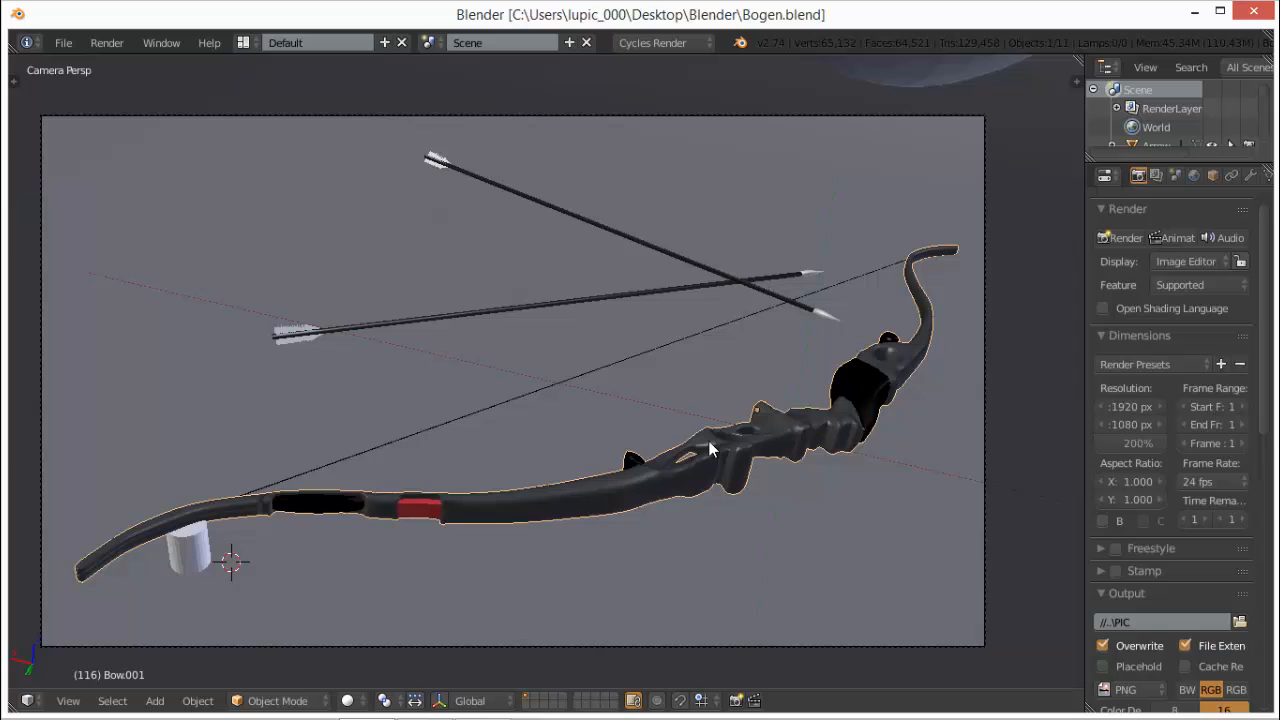
scroll(794, 406, down, 1)
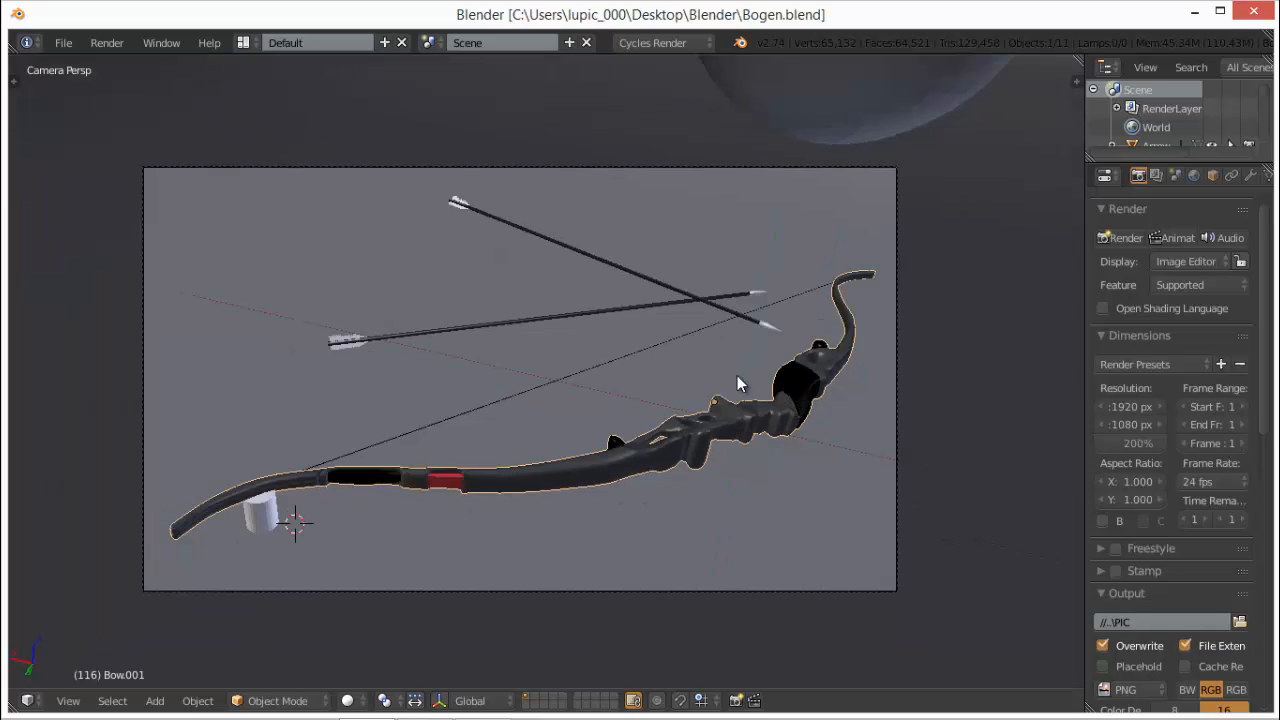
- Move the arrows, spheres and surrounding backdrop objects to layer 6, leaving the bow, its string and the cylinder behind
click(665, 376)
key(m)
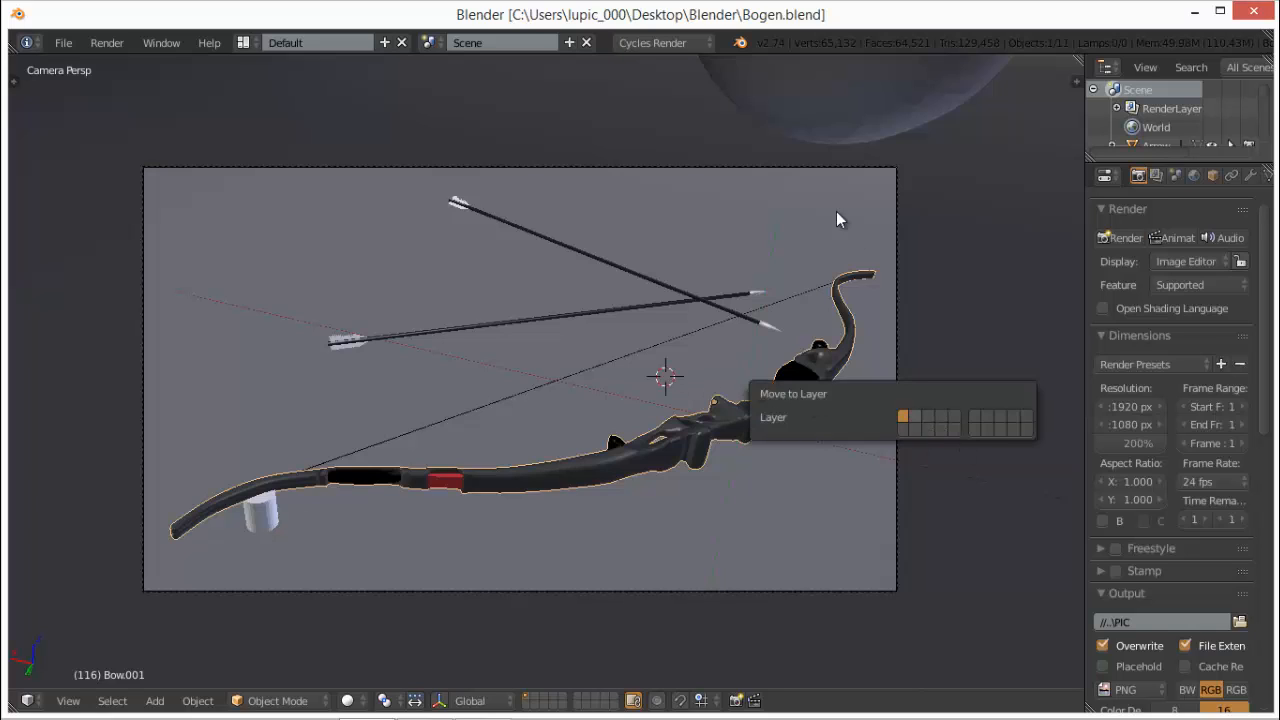
key(a)
key(a)
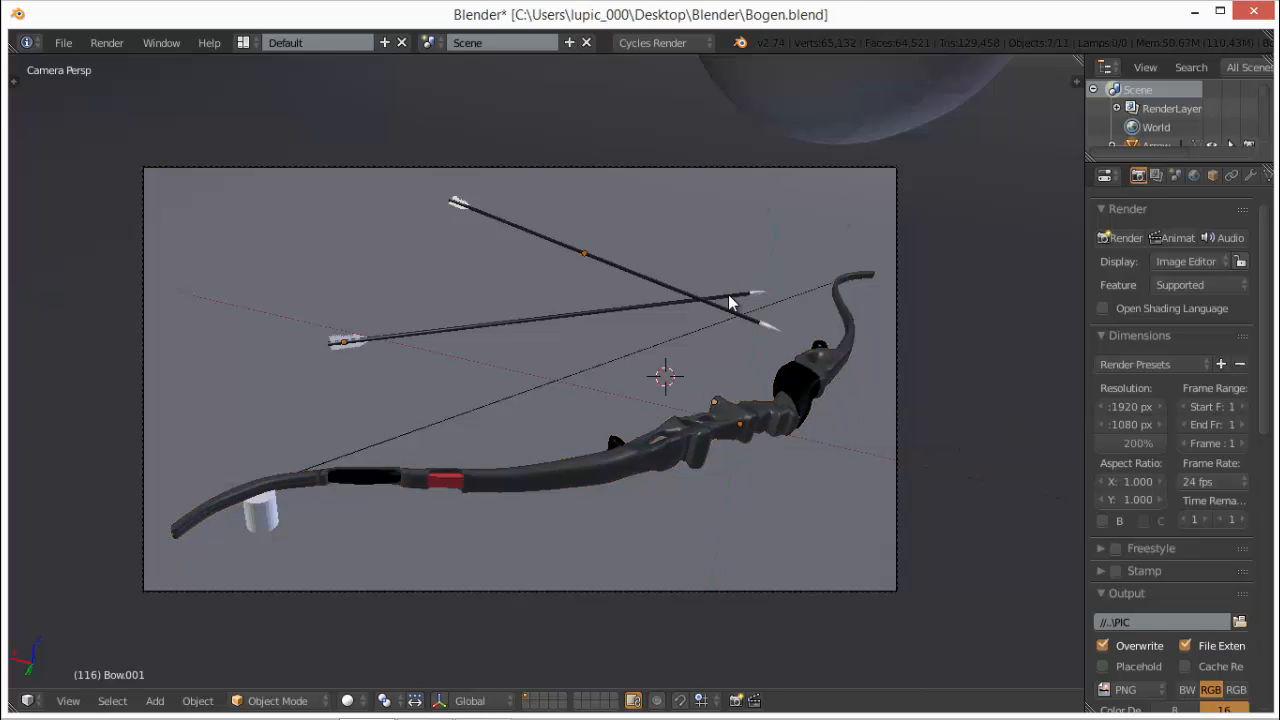
key(m)
click(950, 327)
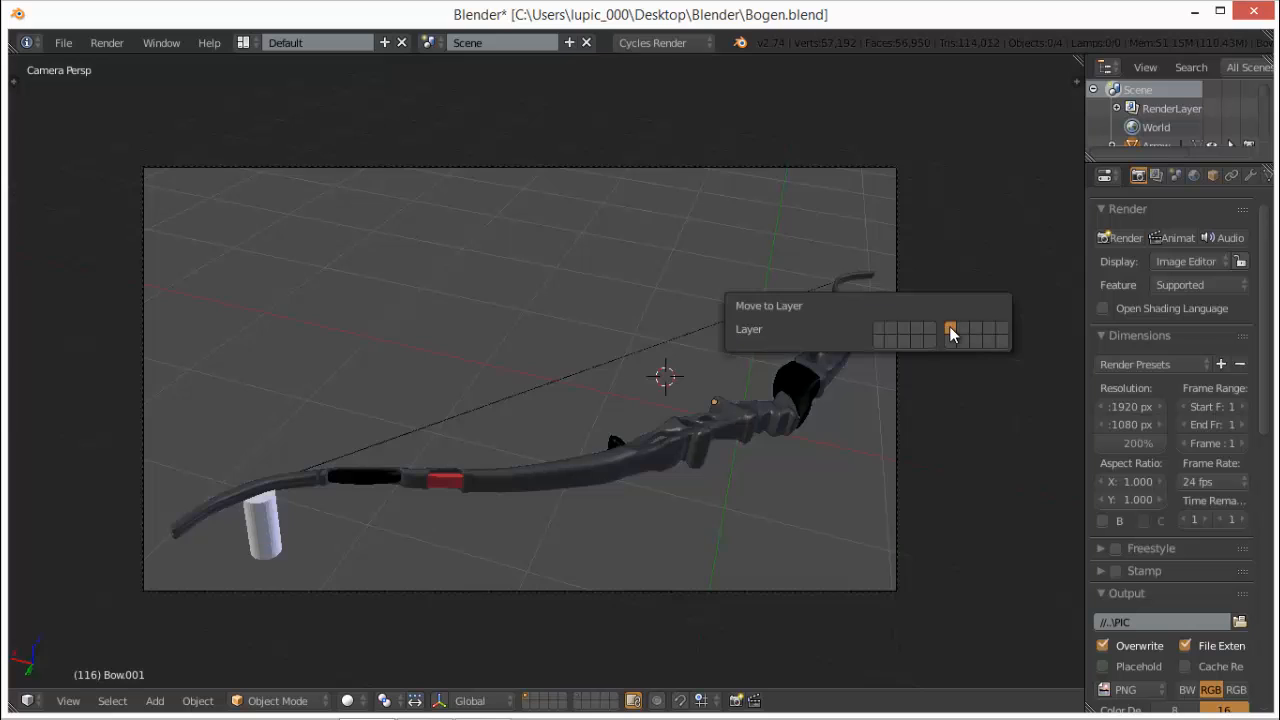
- Select the bow, look at it from above, and clear its rotation
right_click(533, 476)
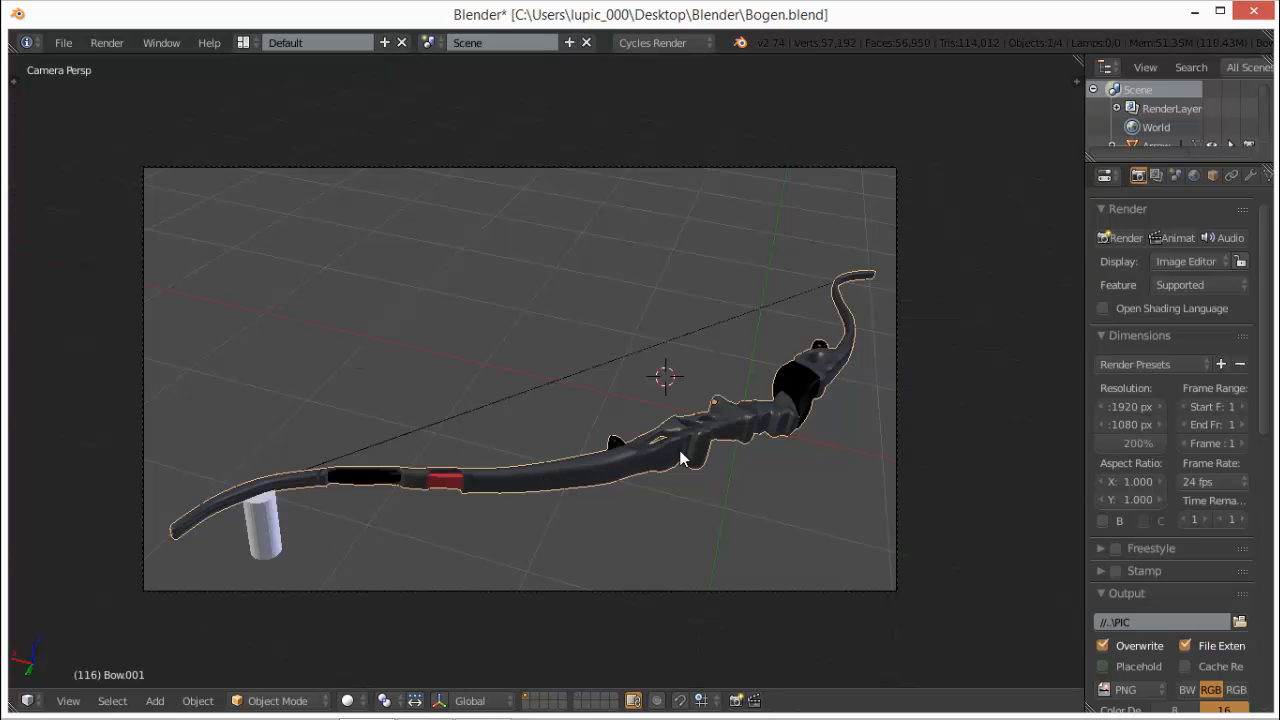
key(KP_Decimal)
key(KP_7)
scroll(705, 426, down, 8)
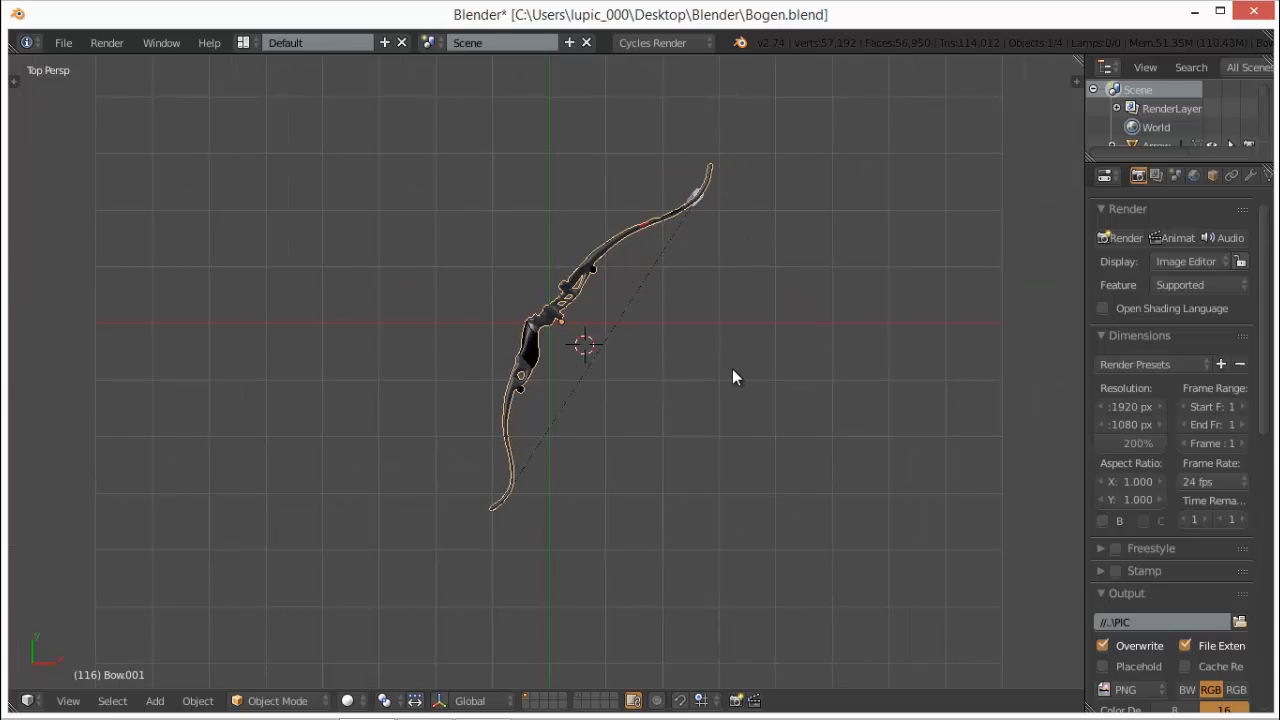
key(alt+r)
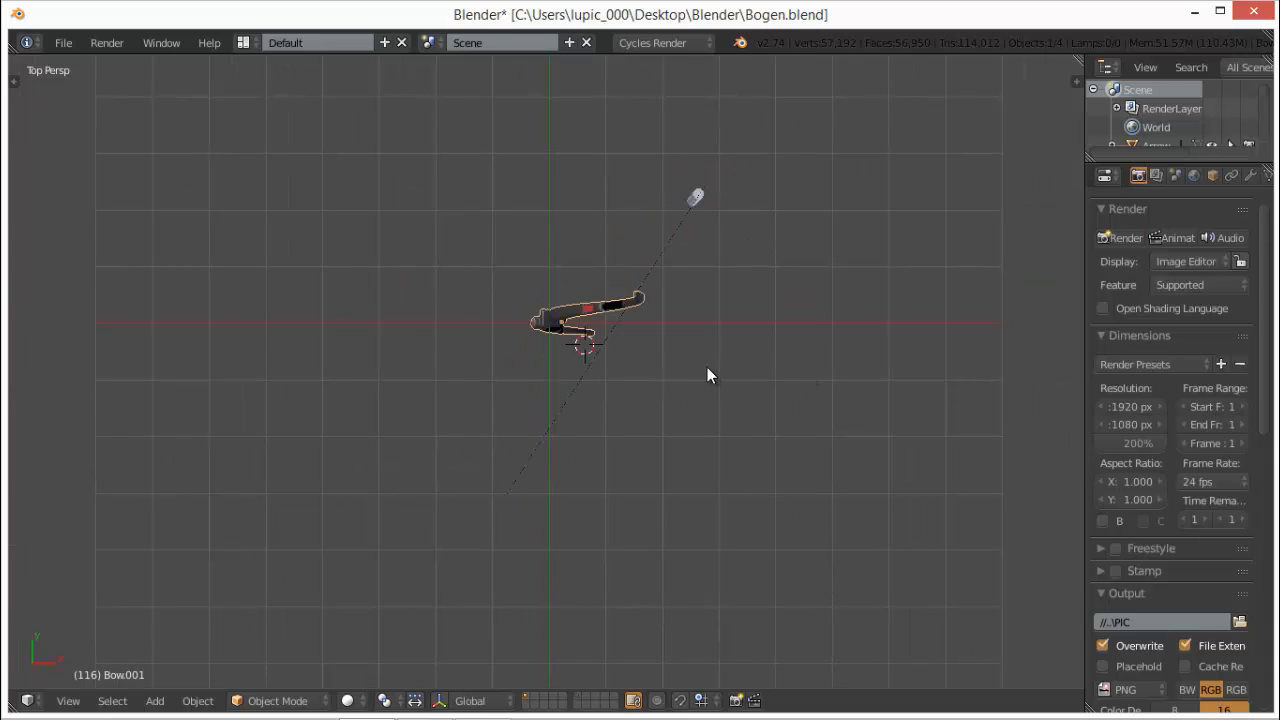
key(alt+t)
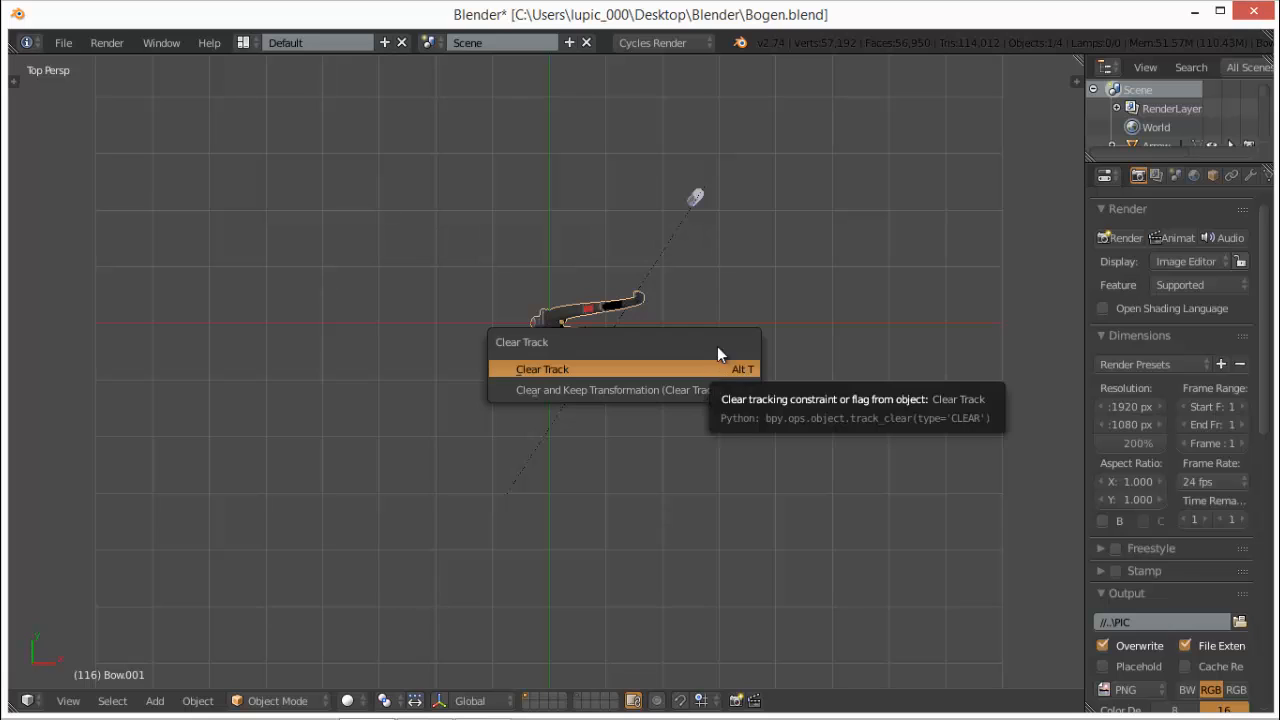
- Set the bow's X, Y and Z location to 0 so that it sits at the world origin
key(n)
scroll(1005, 190, up, 5)
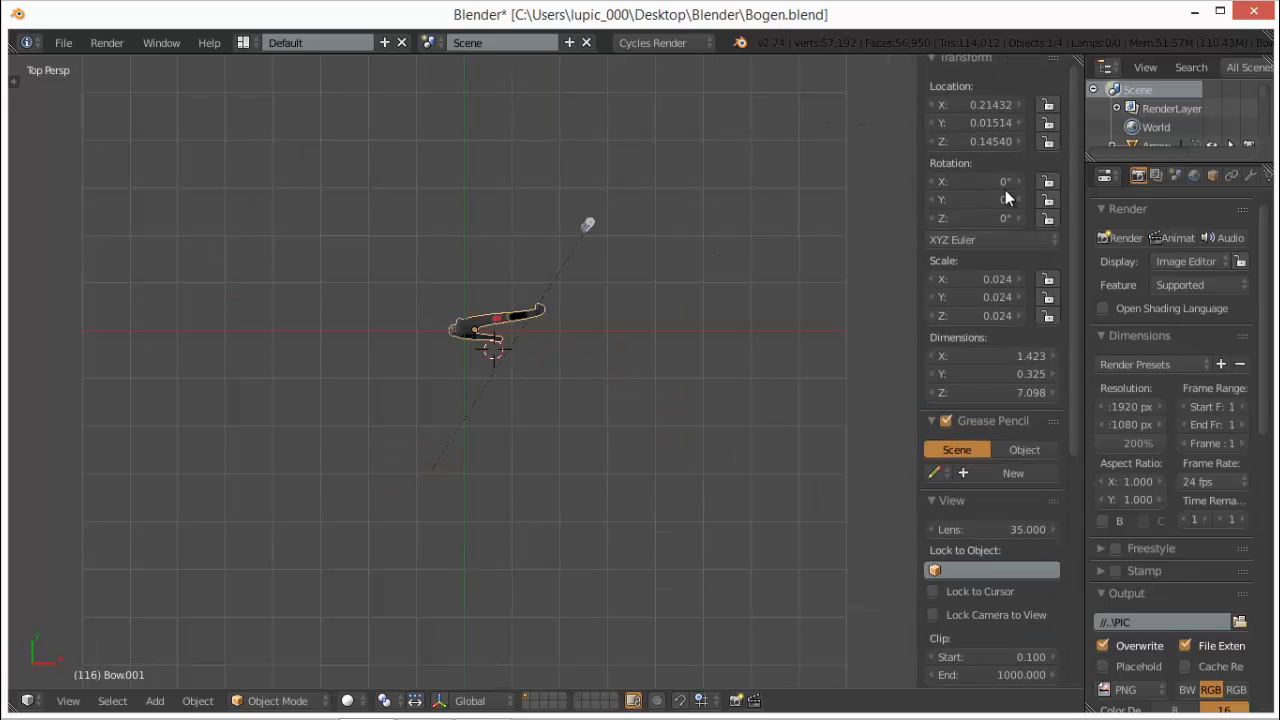
click(974, 106)
text(0)
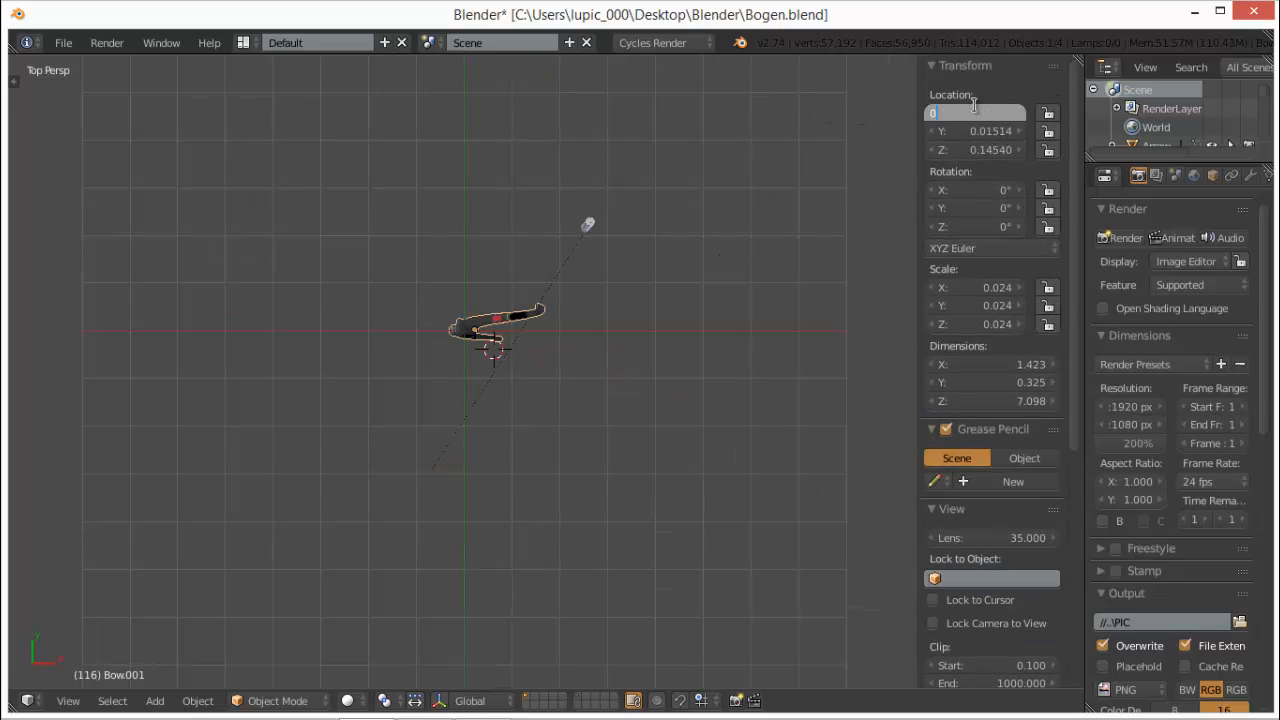
key(Tab)
text(0)
key(Return)
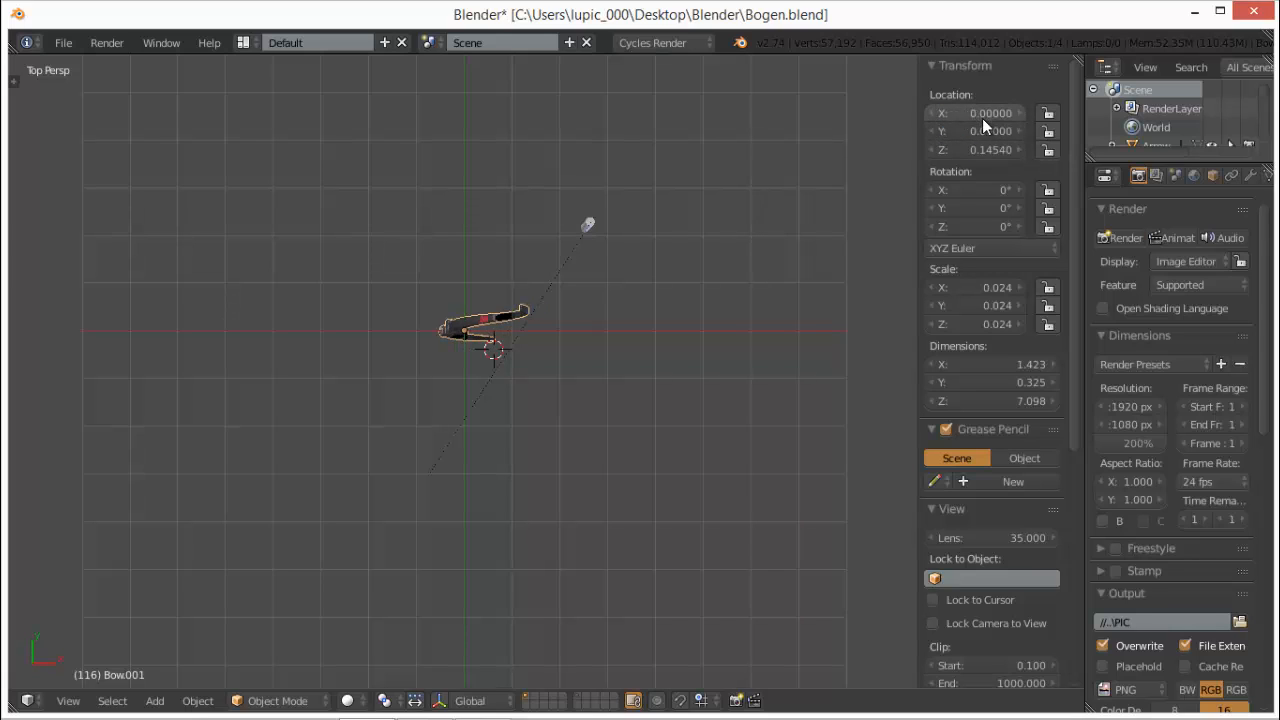
click(987, 145)
text(0)
key(Return)
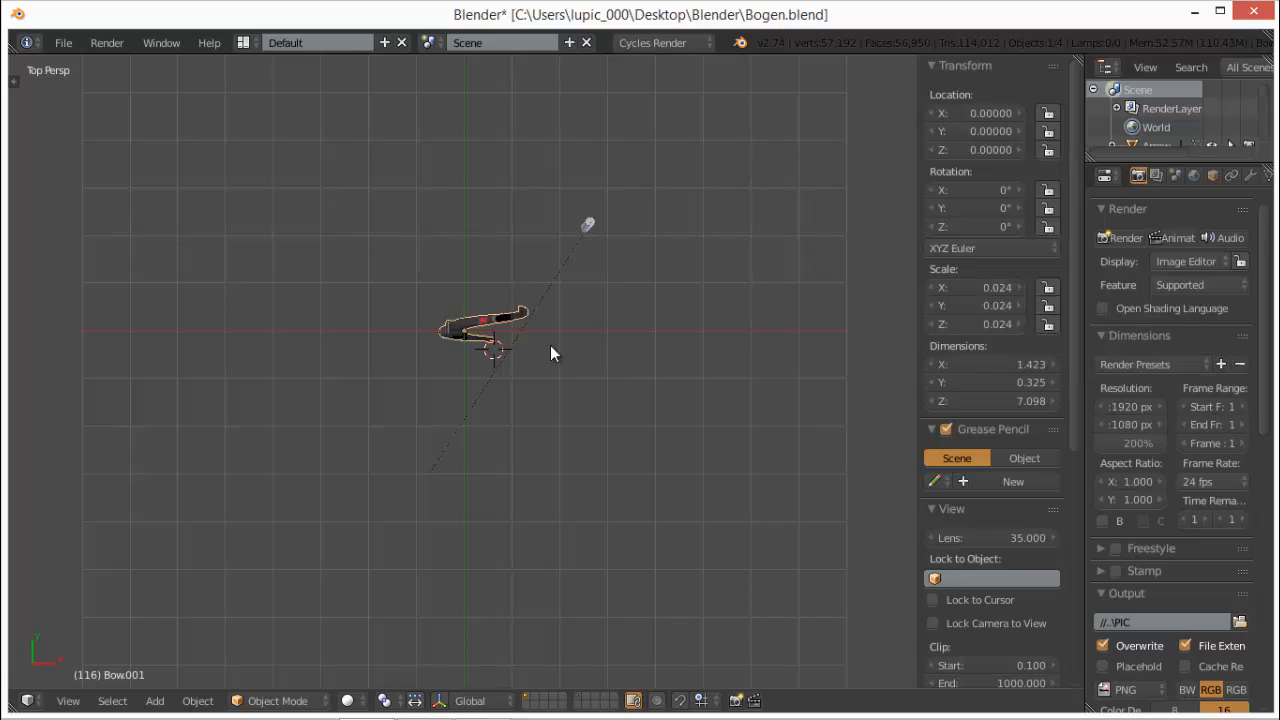
- Show the bow in front orthographic view, turn off the background images, and narrow the sidebar
mouse_move(550, 345)
middle_down()
mouse_move(527, 160)
mouse_move(568, 180)
mouse_move(540, 296)
mouse_move(552, 345)
middle_up()
key(KP_1)
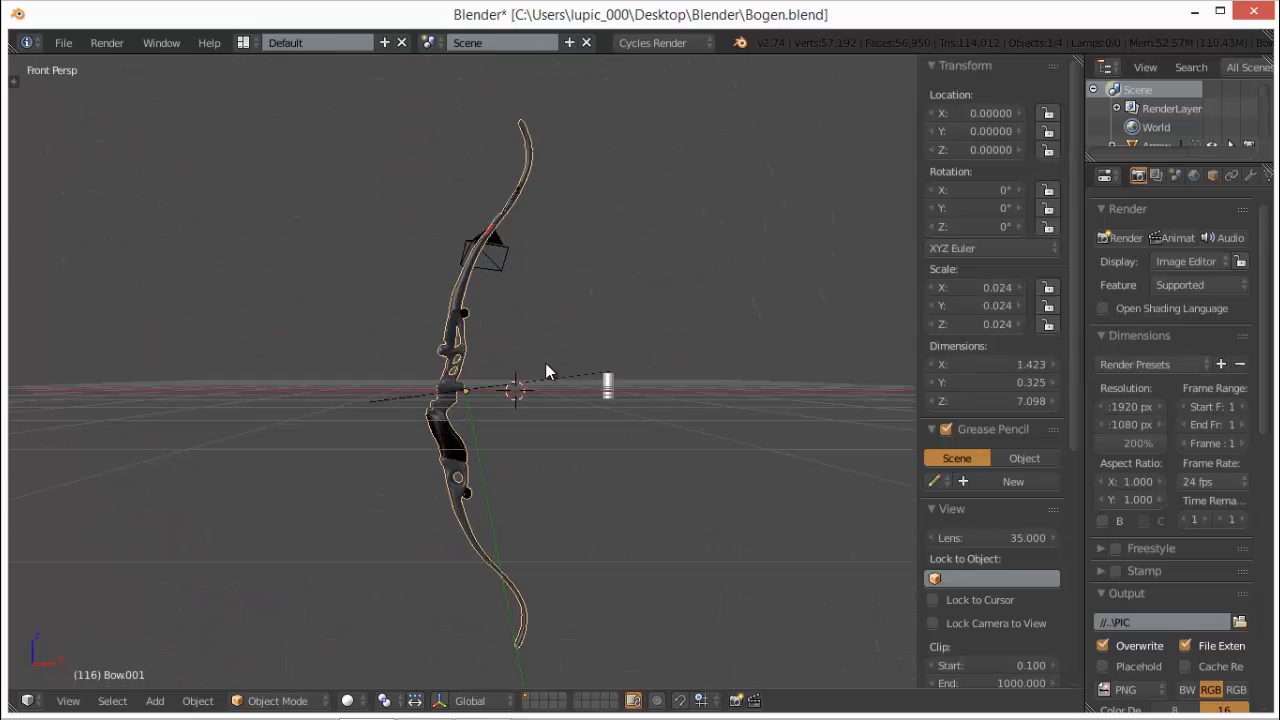
key(KP_5)
scroll(547, 363, down, 5)
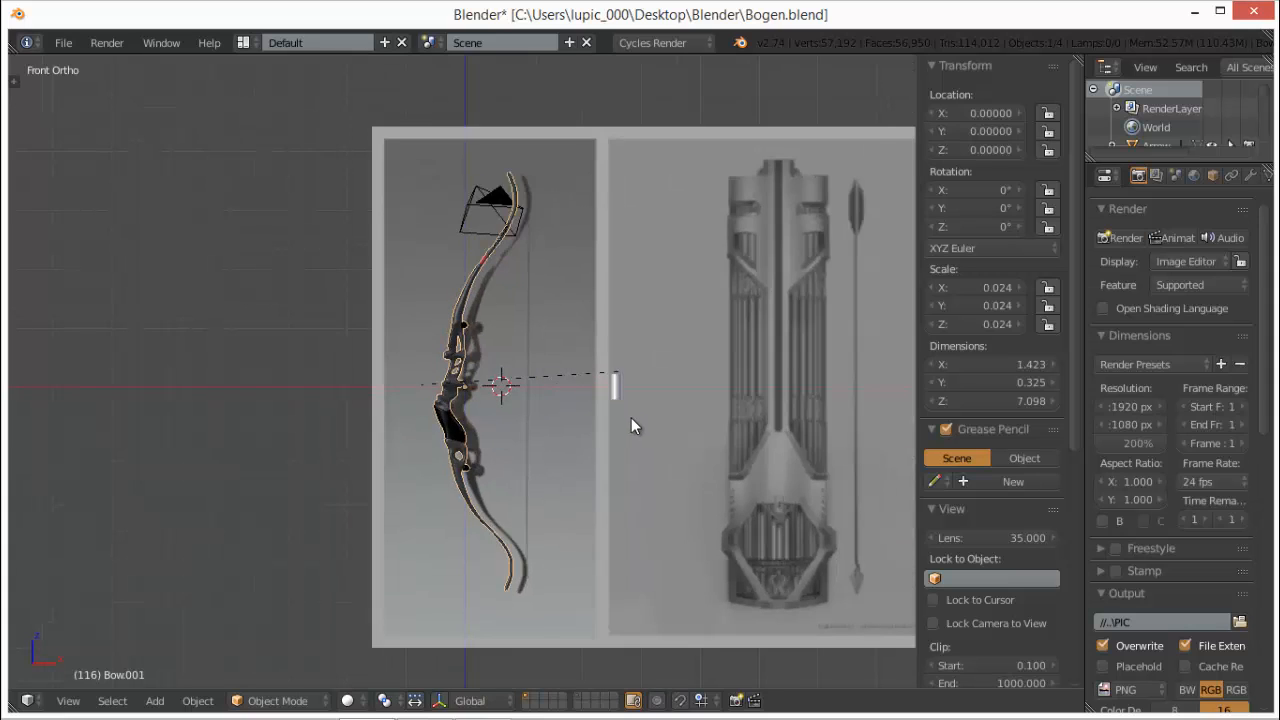
scroll(762, 437, up, 1)
scroll(1020, 492, down, 8)
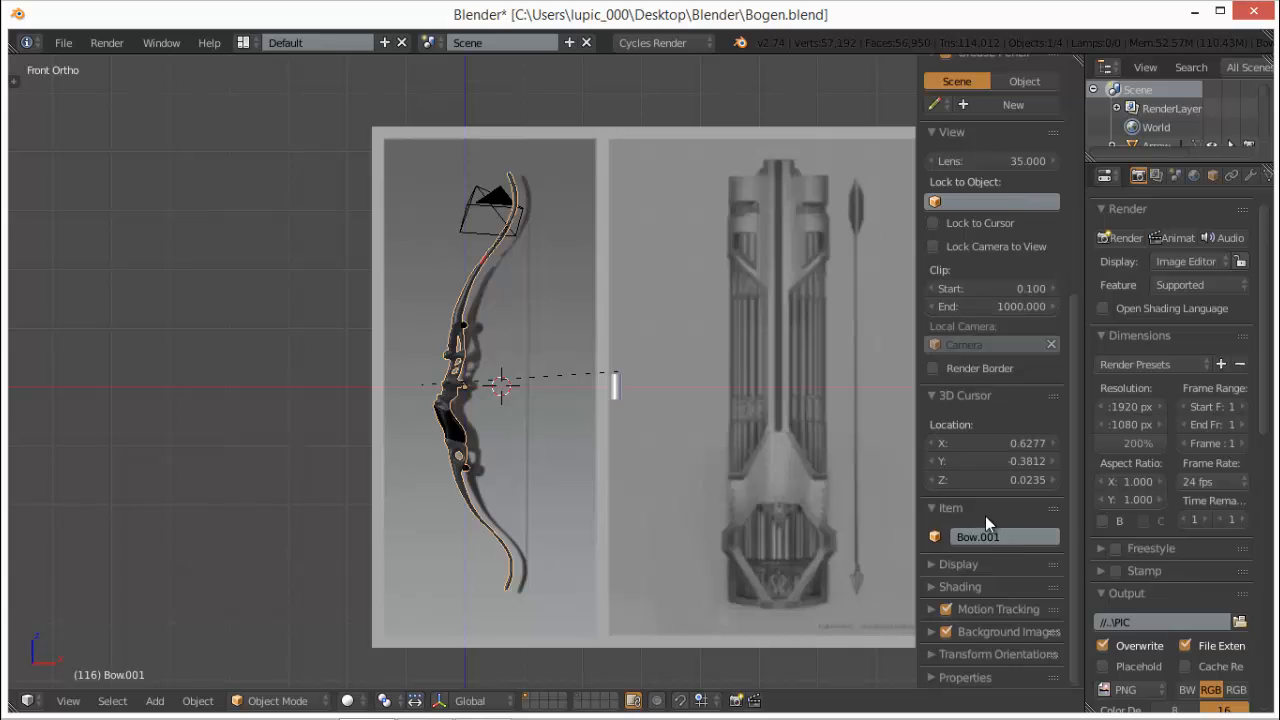
click(946, 632)
click(1005, 630)
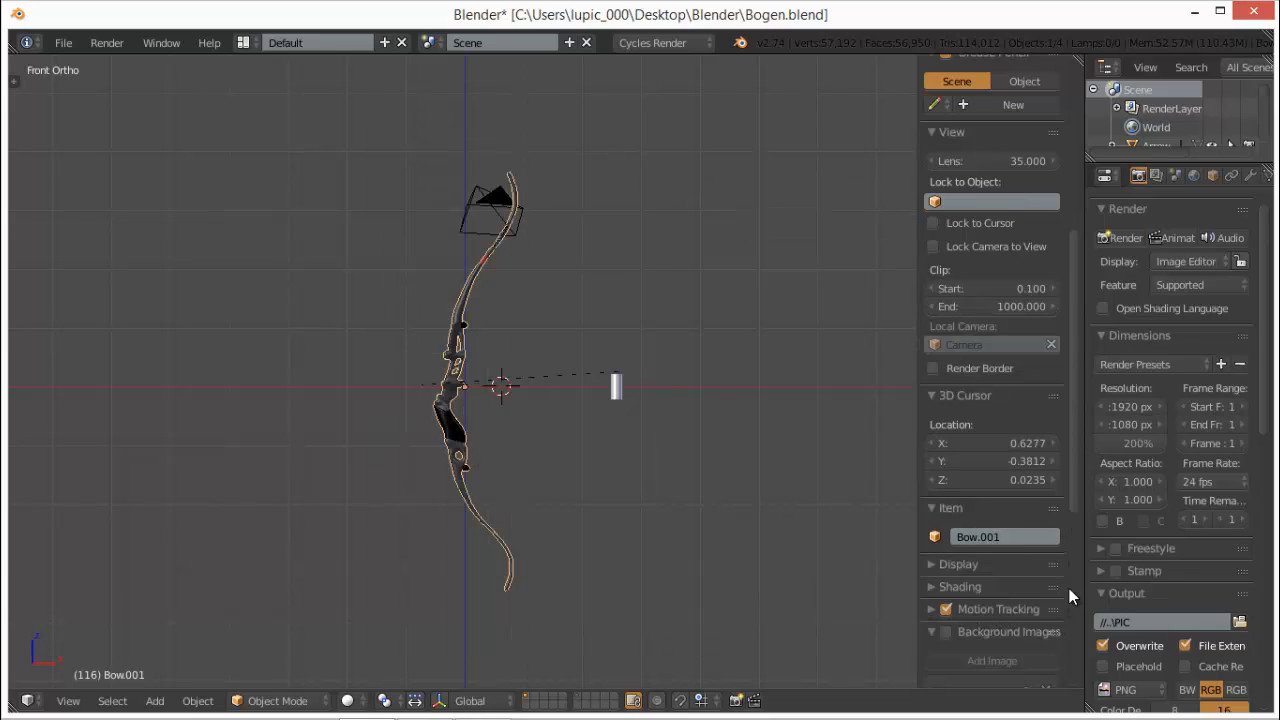
drag(917, 358, 963, 358)
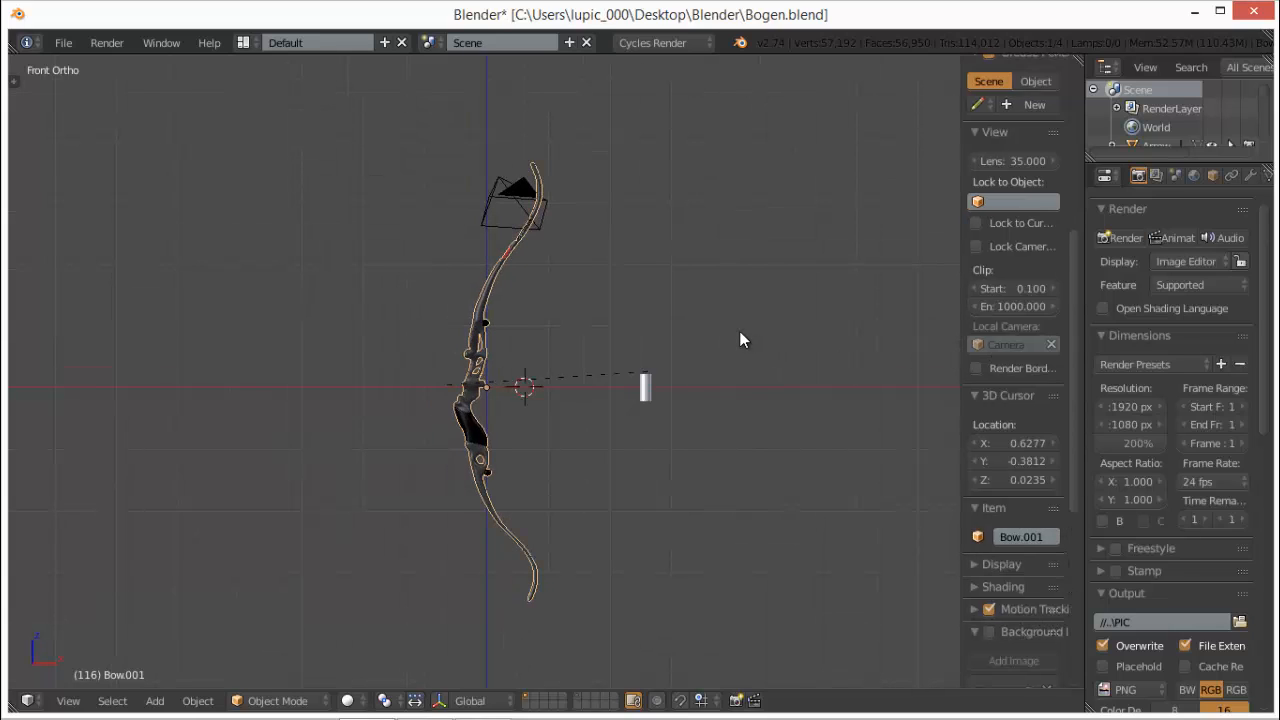
key(h)
key(n)
key(n)
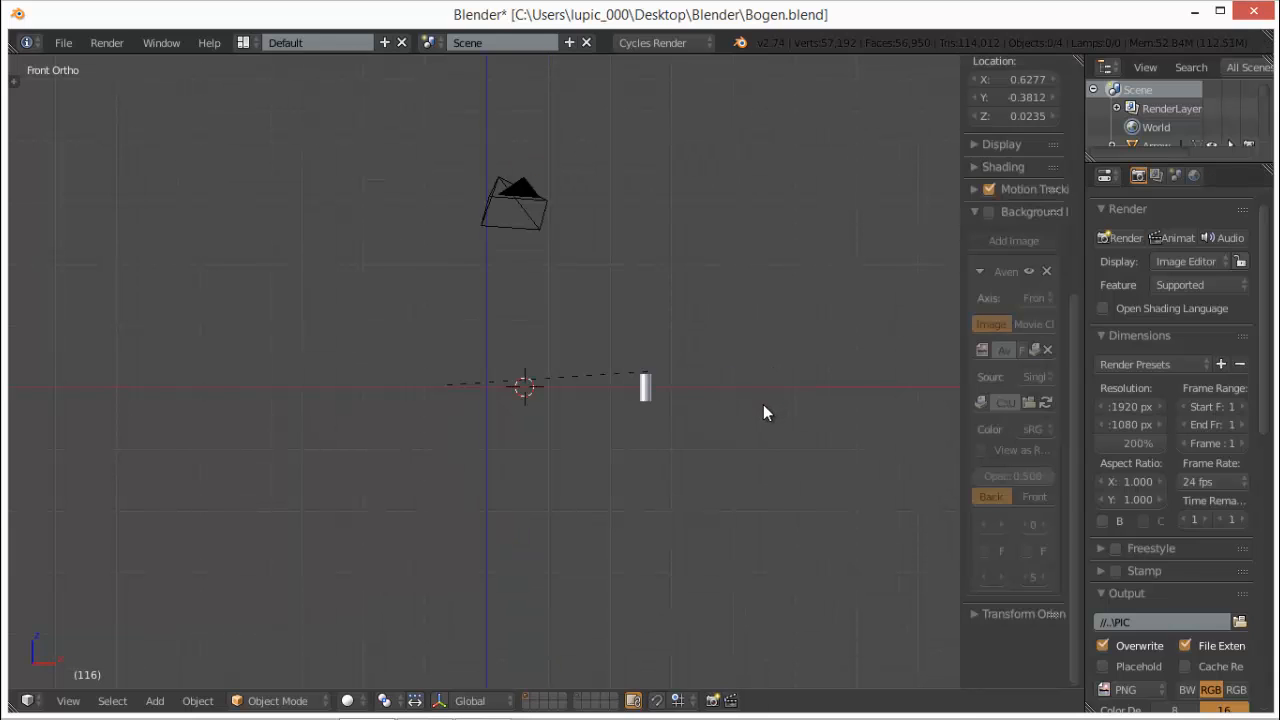
key(alt+h)
- Close the viewport's sidebar and enlarge the outliner so the whole list of scene objects shows
key(n)
scroll(762, 405, up, 3)
scroll(746, 413, down, 2)
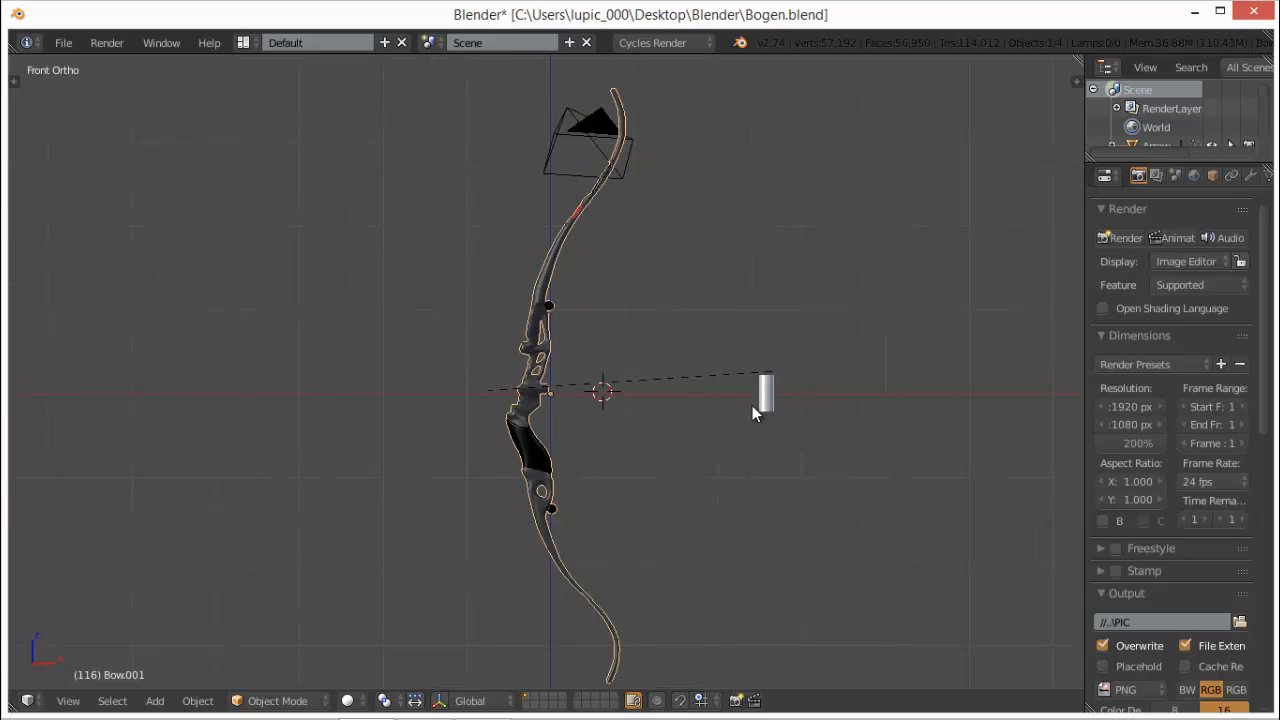
shift+middle_drag(749, 417, 712, 388)
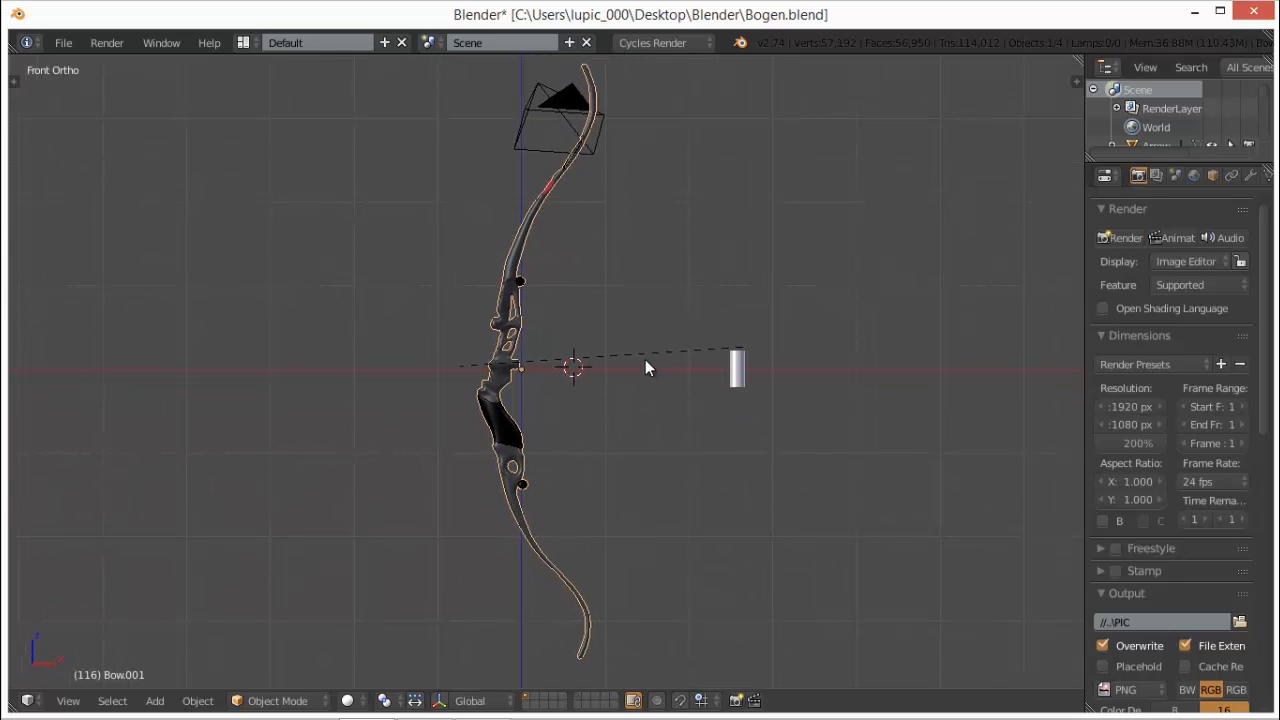
key(Tab)
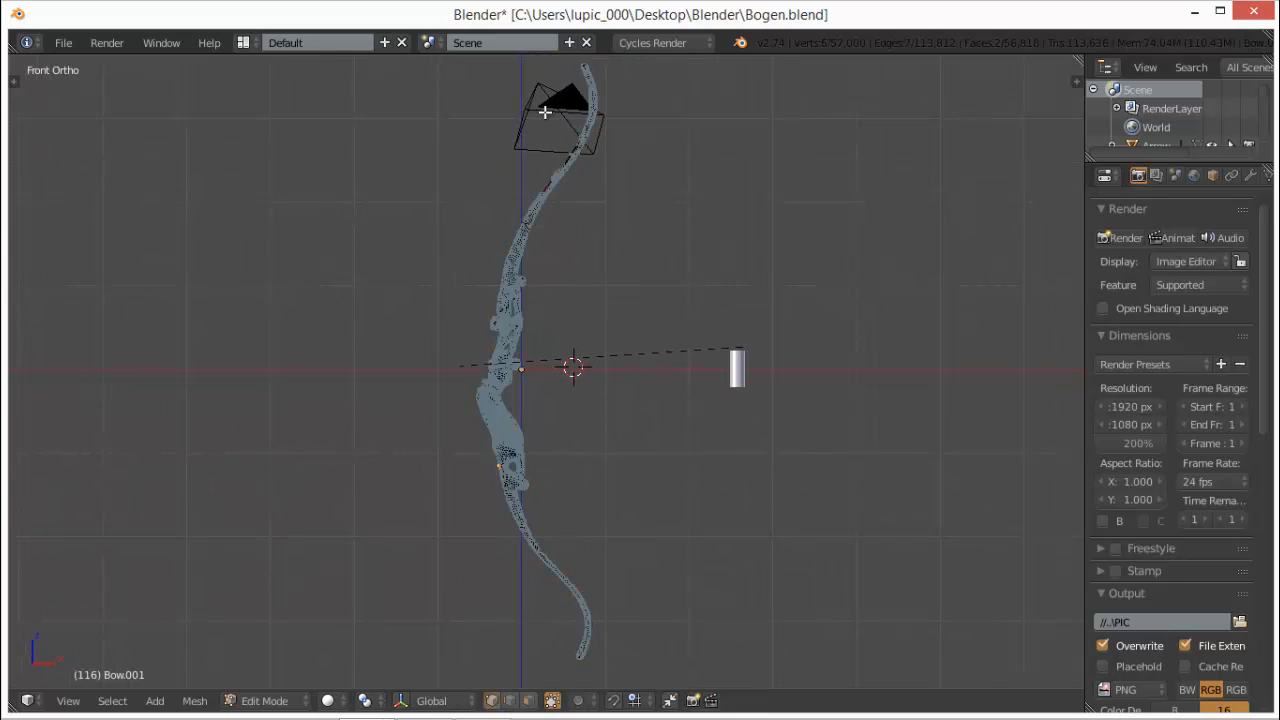
key(Tab)
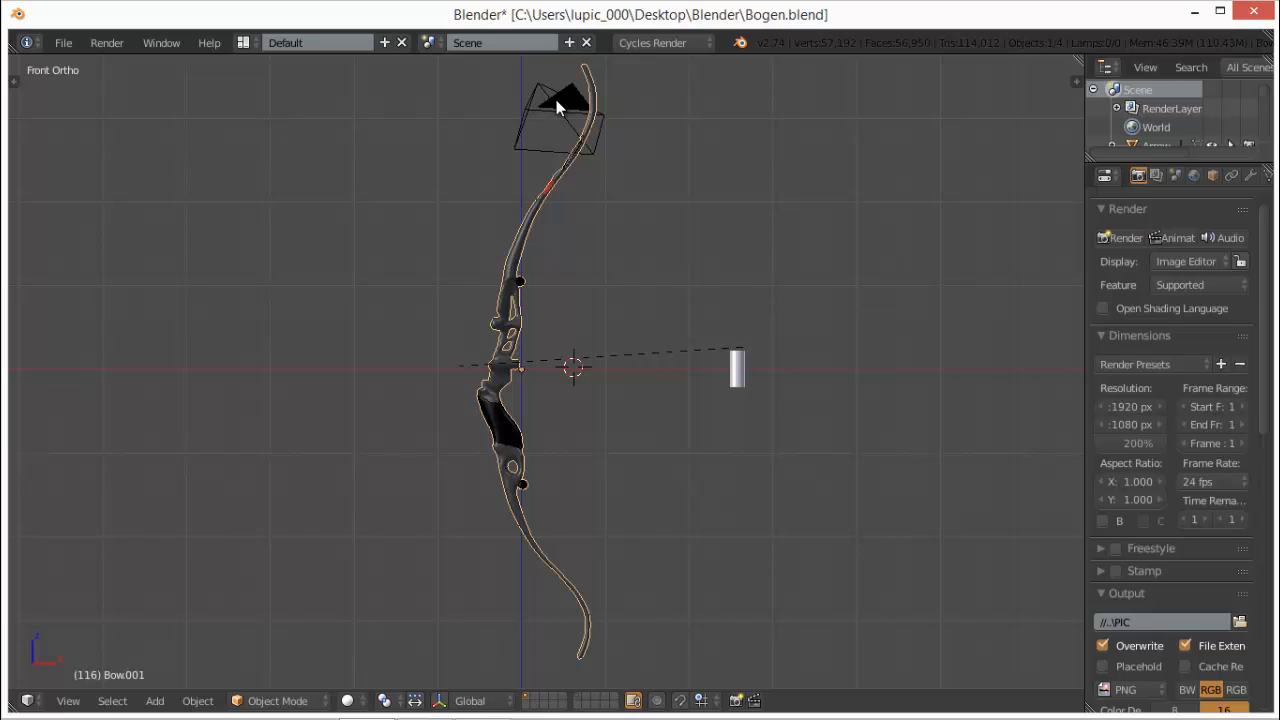
drag(1166, 158, 1182, 346)
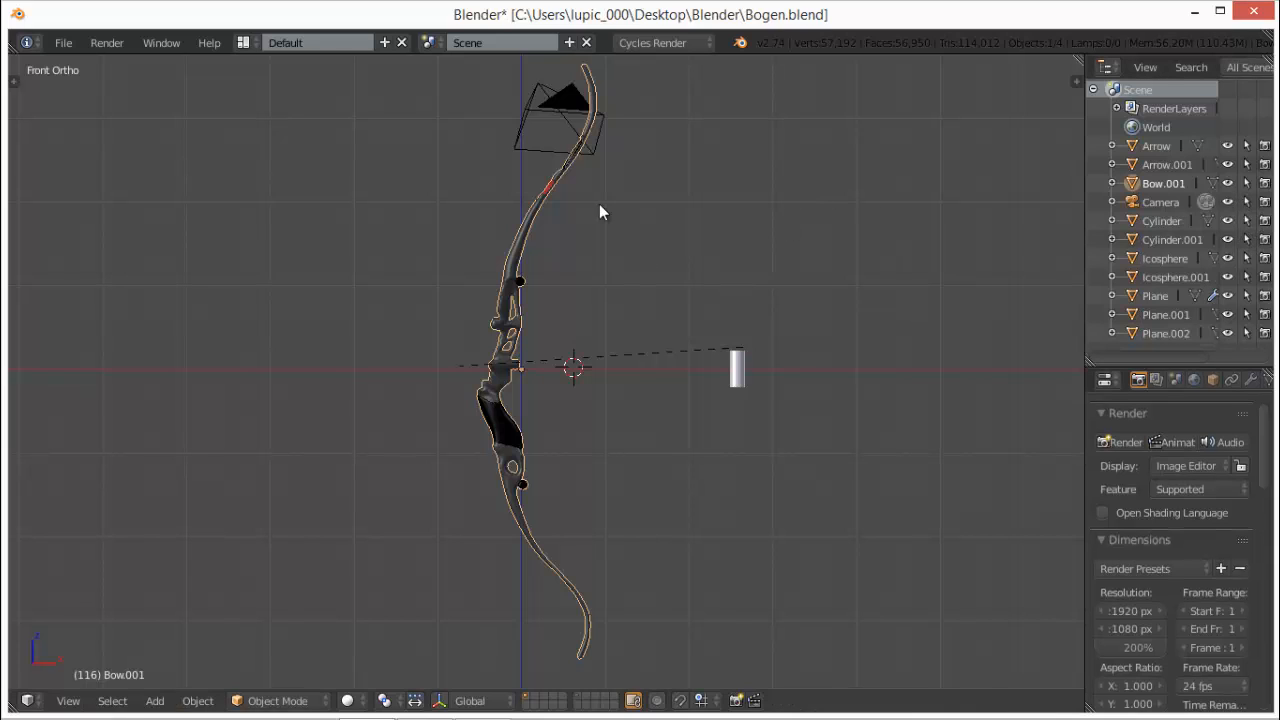
- Delete the camera and the white cylinder, keeping only the bow and its string on this layer
right_click(545, 118)
key(x)
click(540, 110)
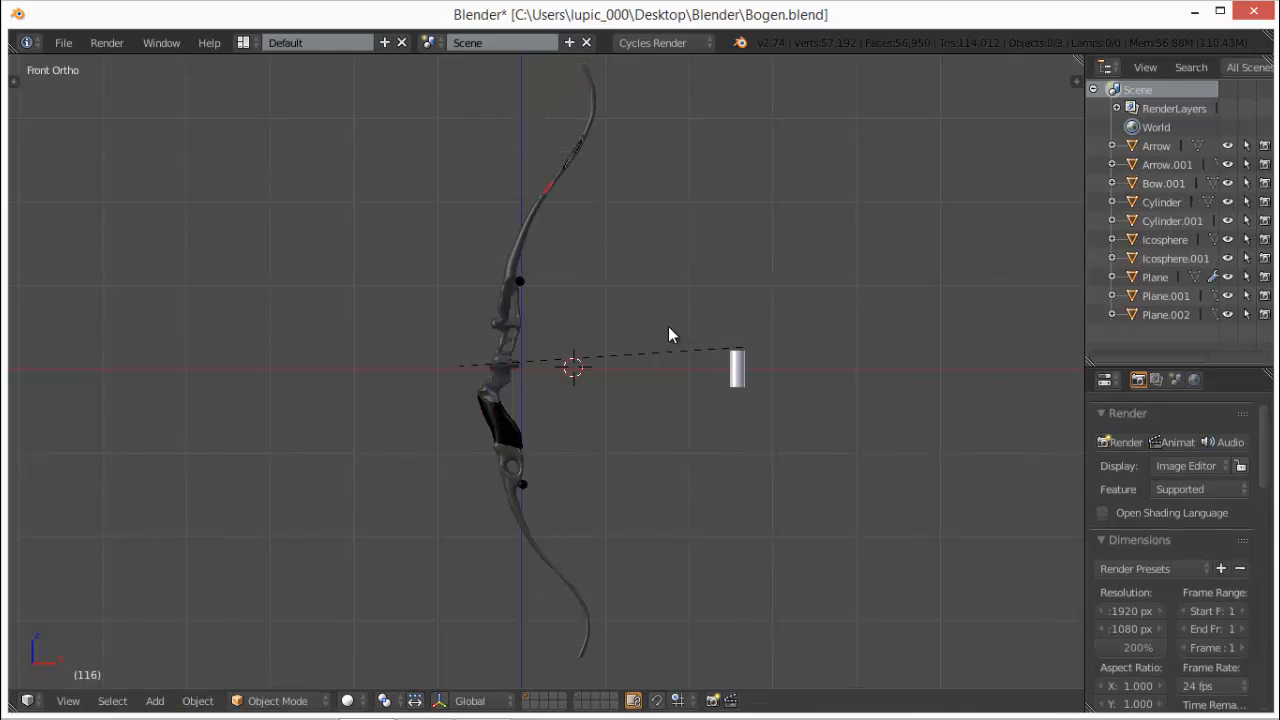
right_click(735, 374)
key(x)
click(737, 374)
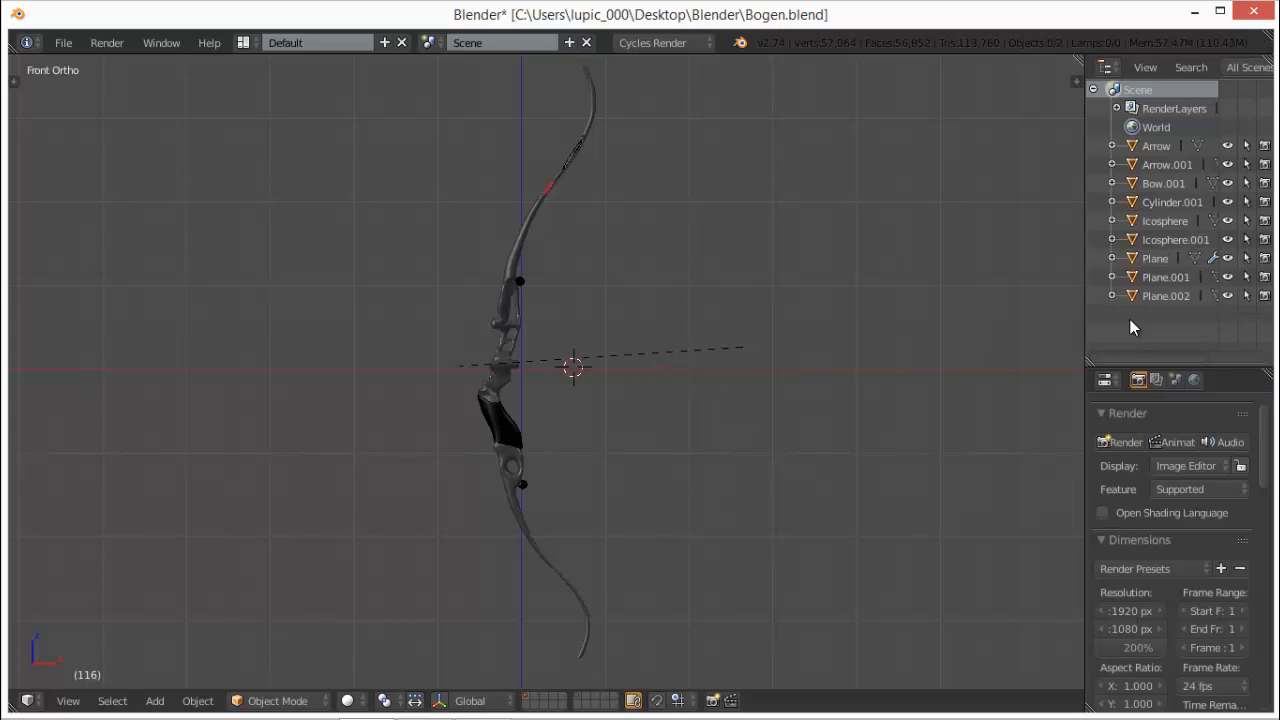
scroll(680, 312, up, 3)
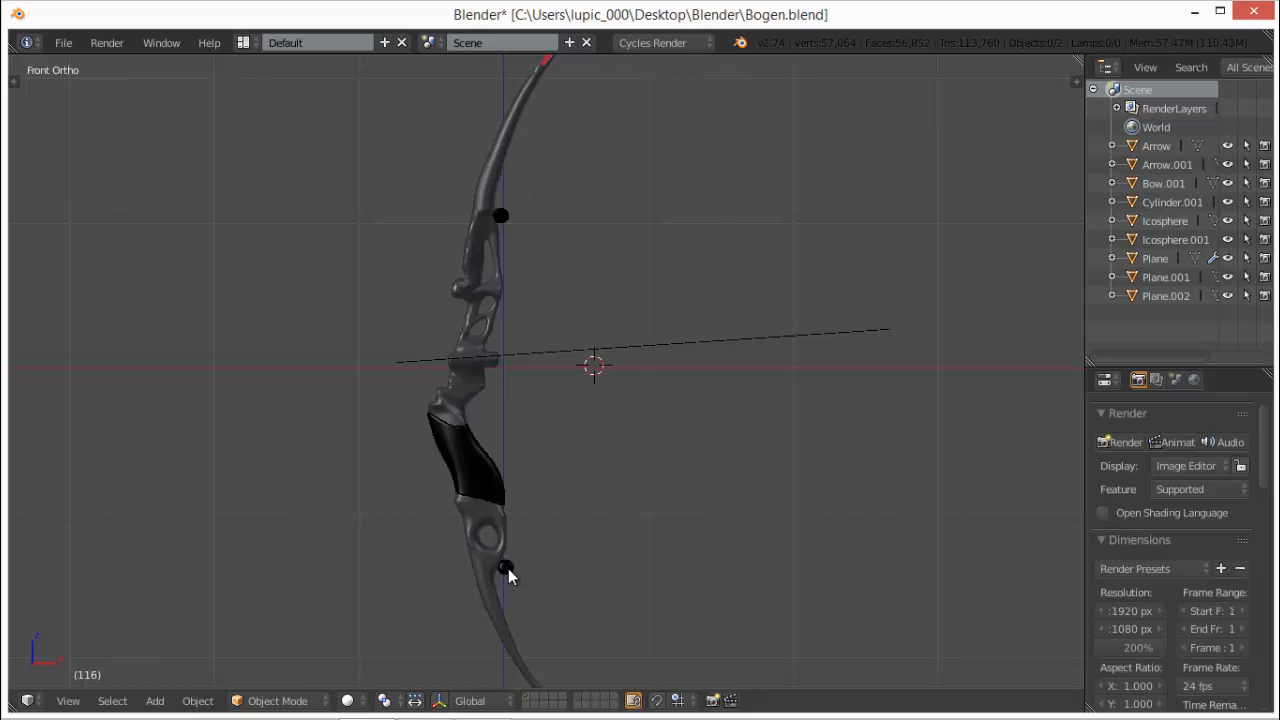
right_click(509, 567)
key(x)
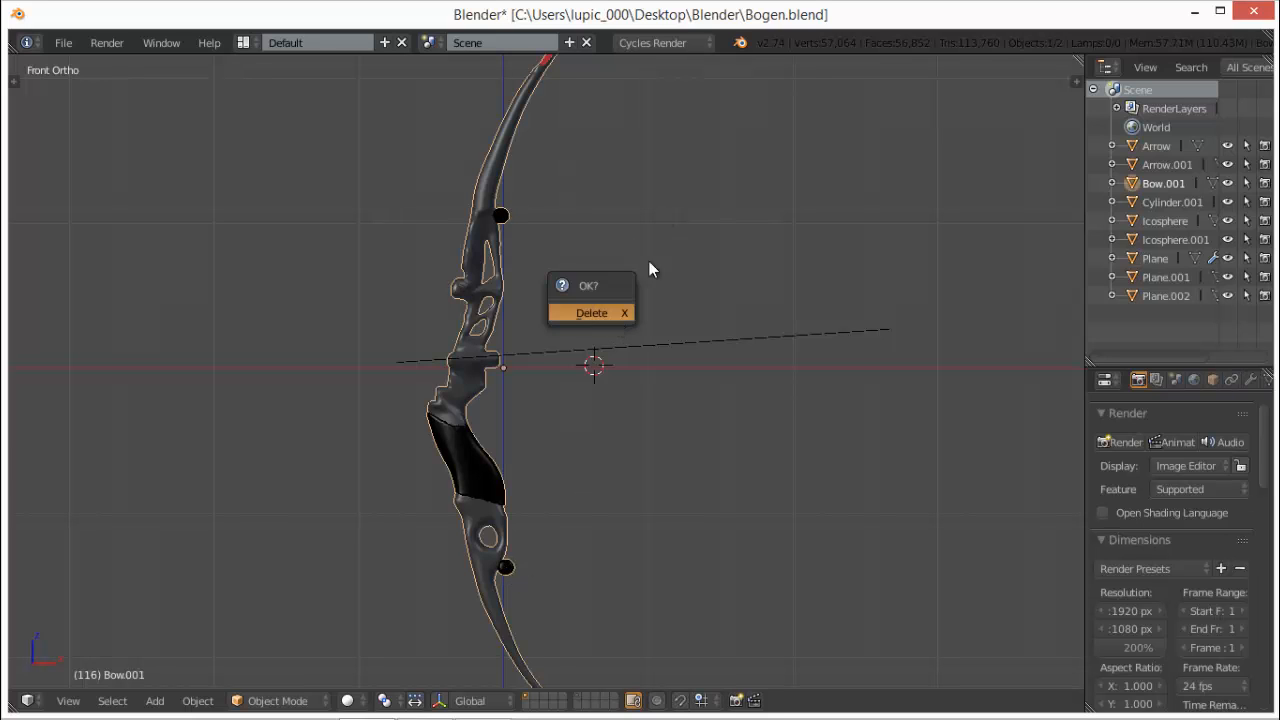
shift+middle_drag(586, 289, 680, 236)
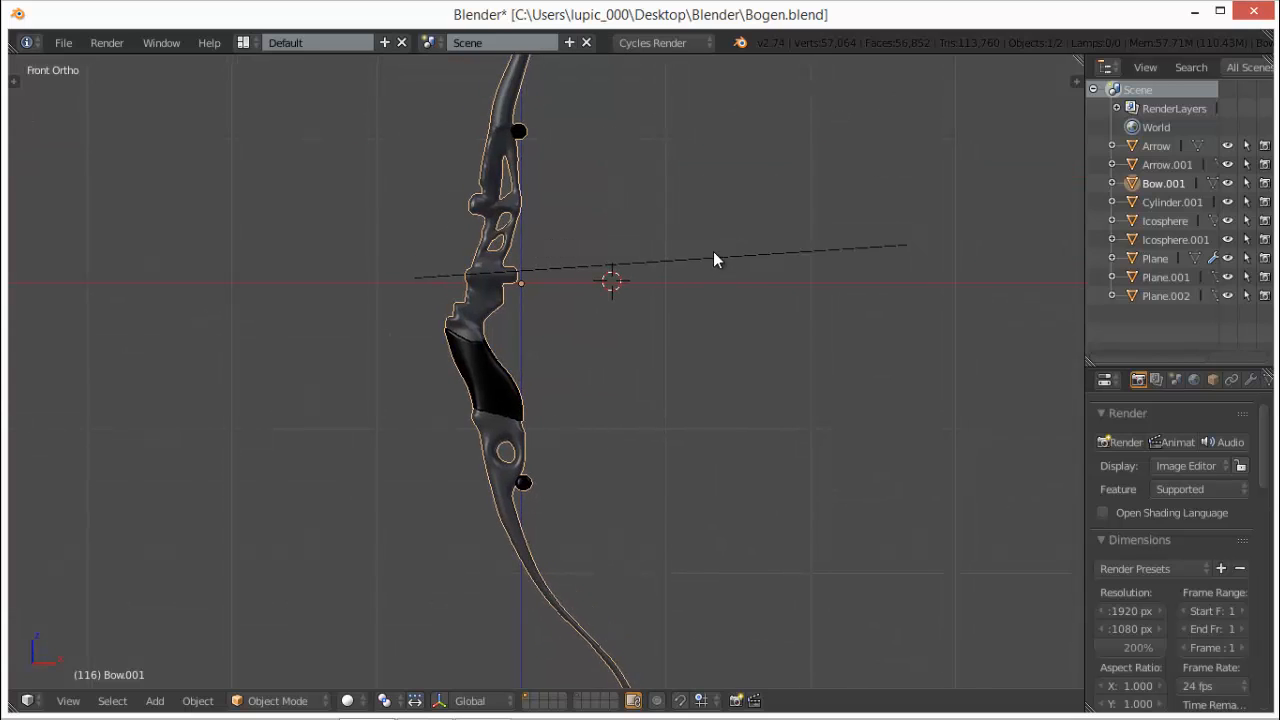
- Select the bowstring and clear its rotation so that it stands upright beside the bow
right_click(713, 252)
scroll(697, 312, down, 2)
key(alt+r)
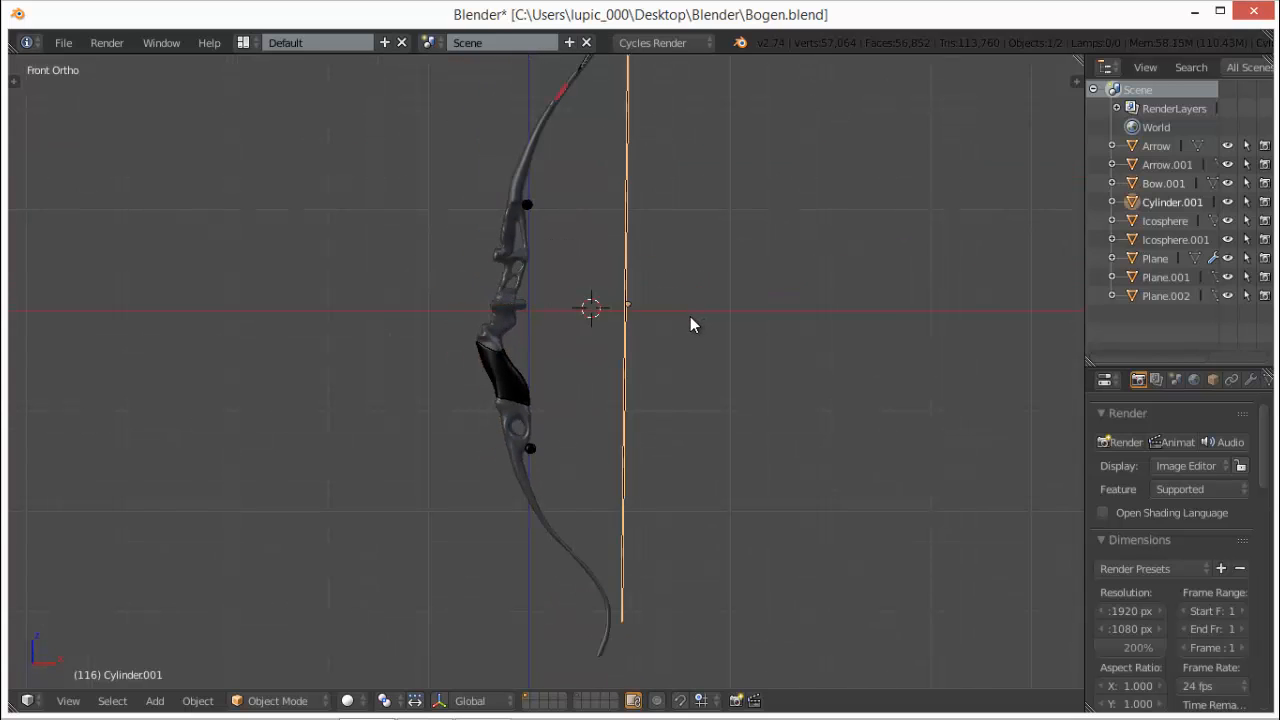
scroll(686, 316, down, 2)
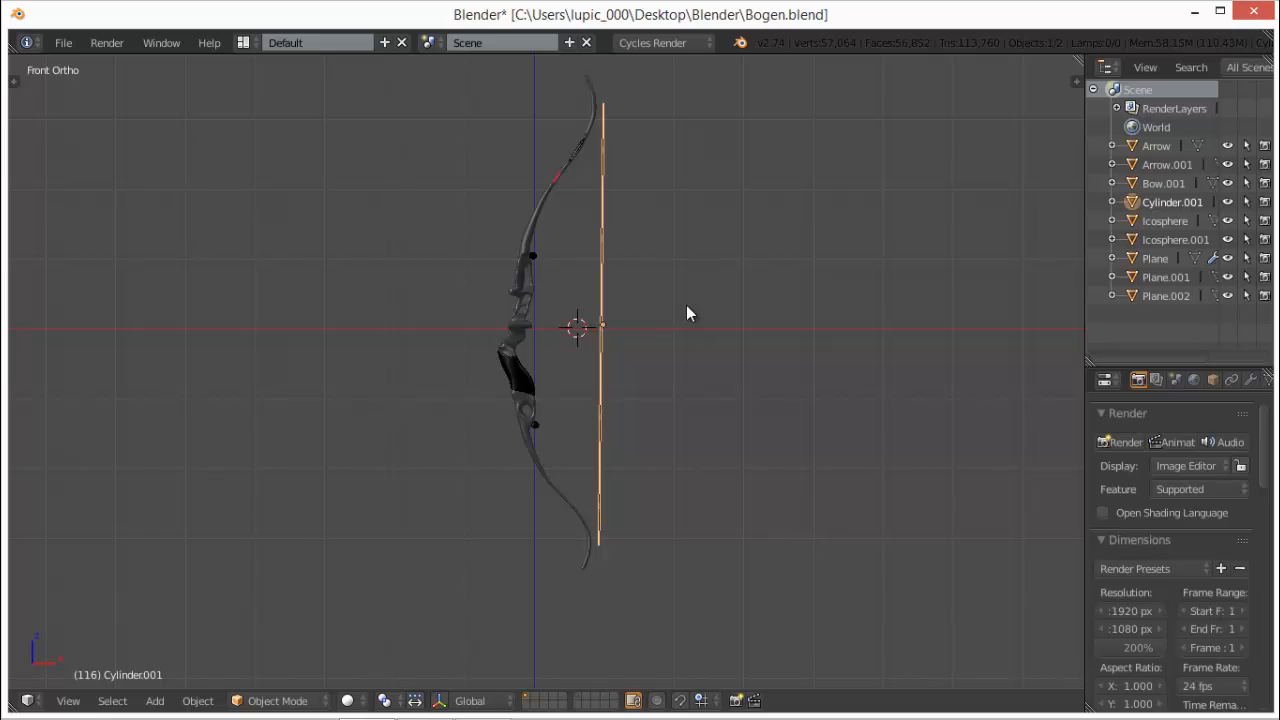
- Set the bowstring's X, Y and Z location to 0
key(n)
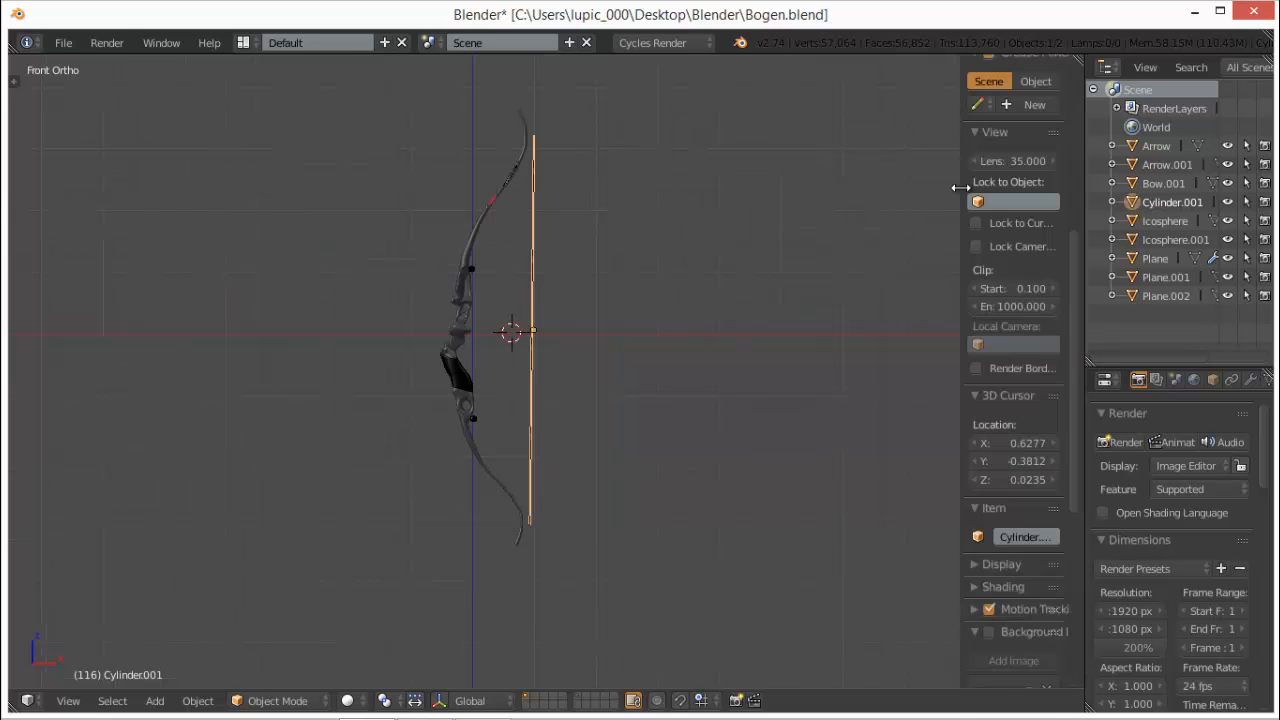
scroll(1038, 195, up, 8)
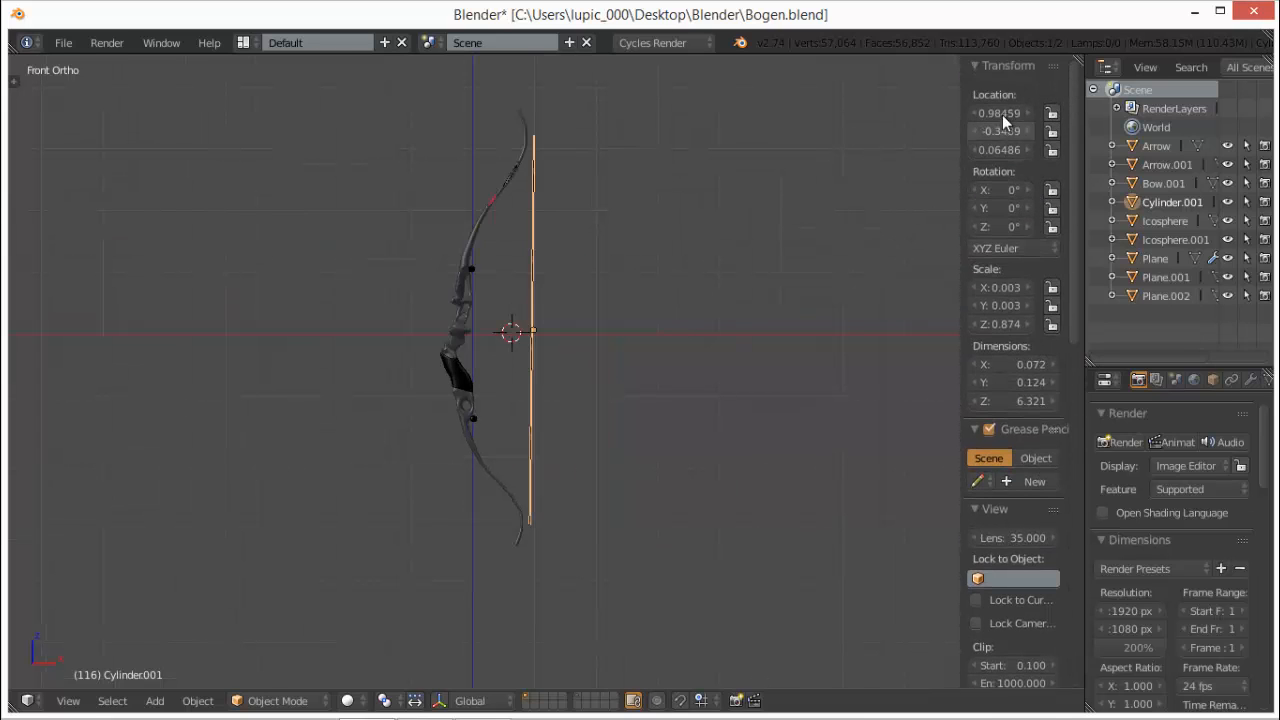
click(1002, 114)
text(0)
key(Tab)
text(0)
key(Tab)
text(0)
key(Return)
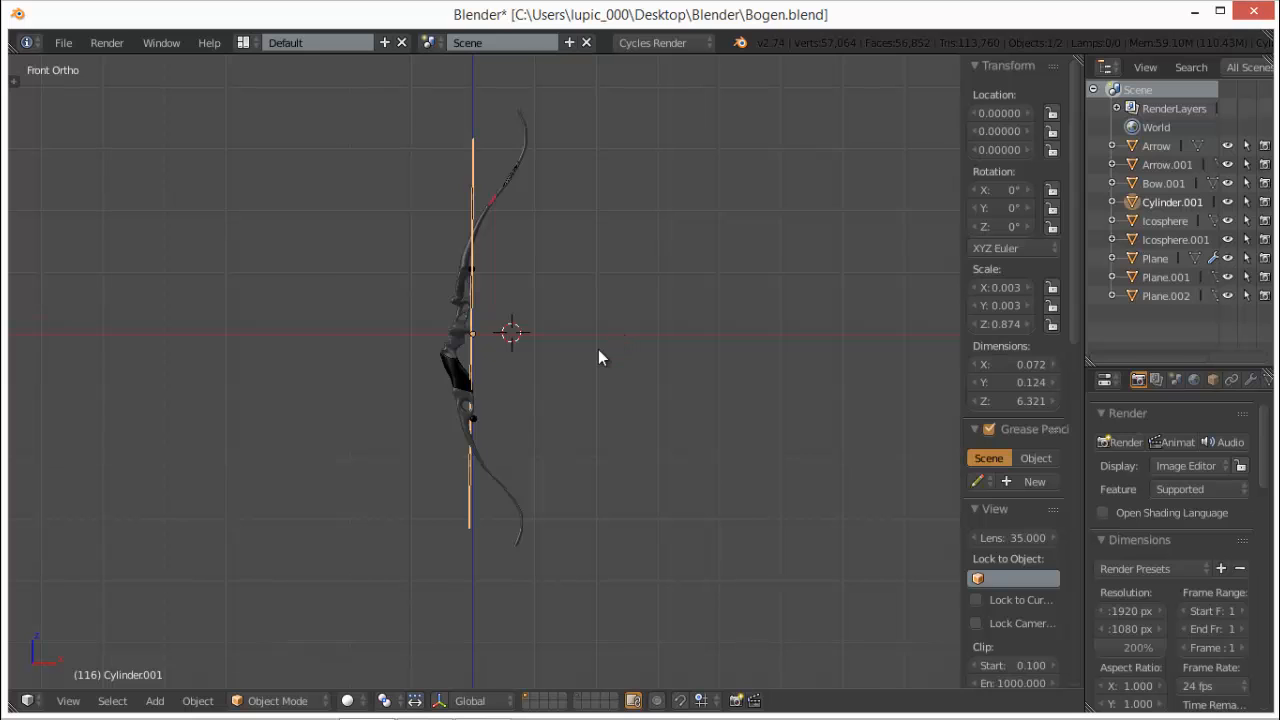
- Move the bowstring along the X axis to about 0.868 so its upper end meets the curve of the upper limb
key(g)
key(x)
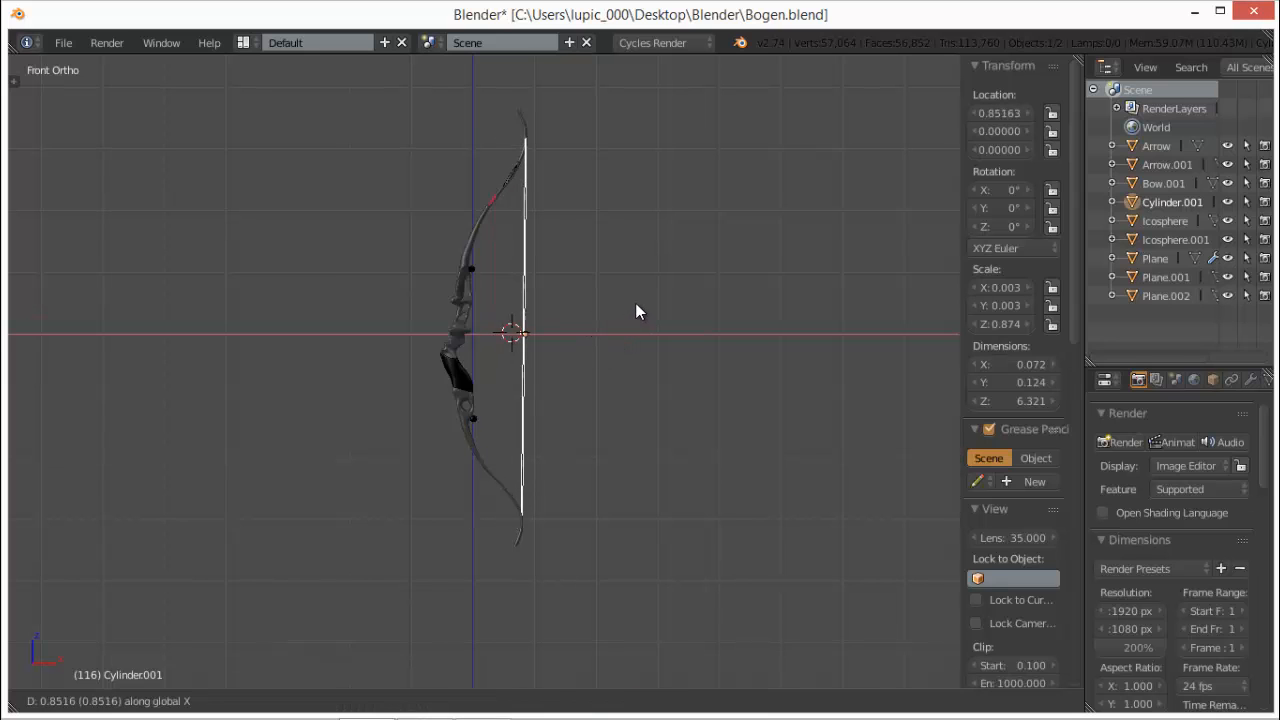
click(633, 305)
scroll(620, 350, up, 4)
shift+middle_drag(628, 310, 611, 558)
scroll(630, 521, up, 2)
scroll(678, 440, up, 4)
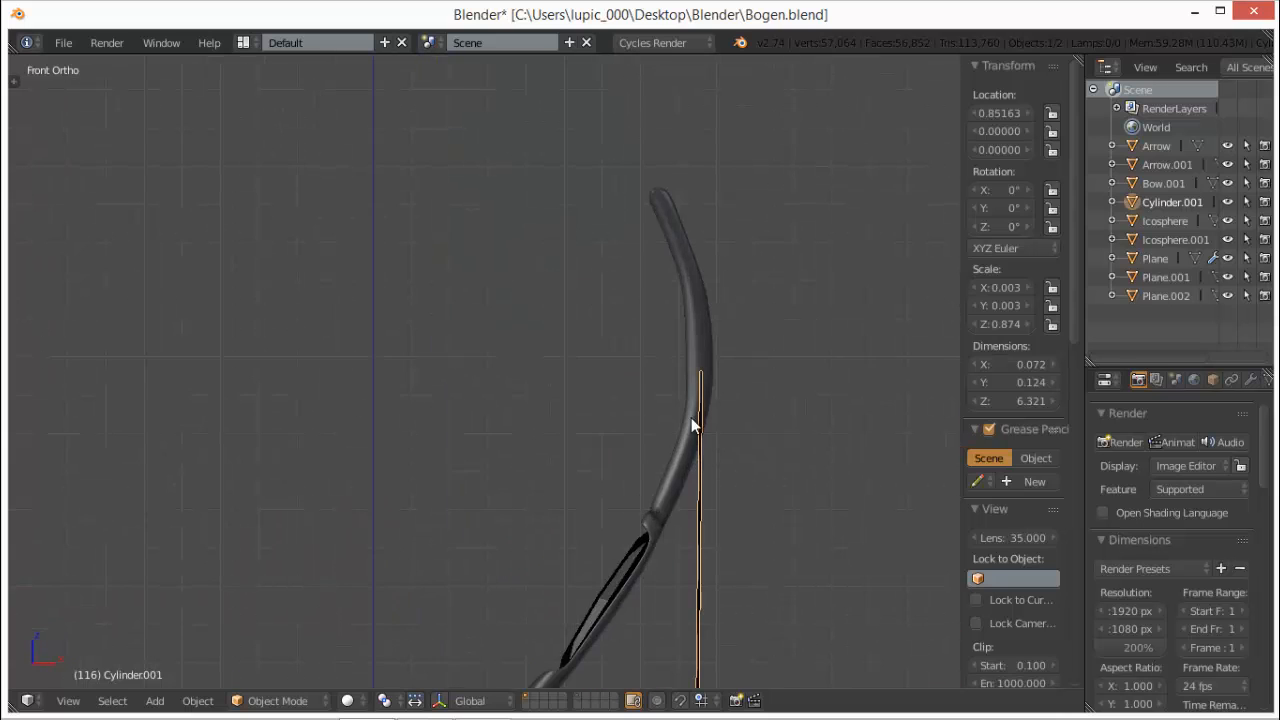
shift+middle_drag(690, 416, 656, 365)
scroll(737, 405, up, 1)
key(g)
key(x)
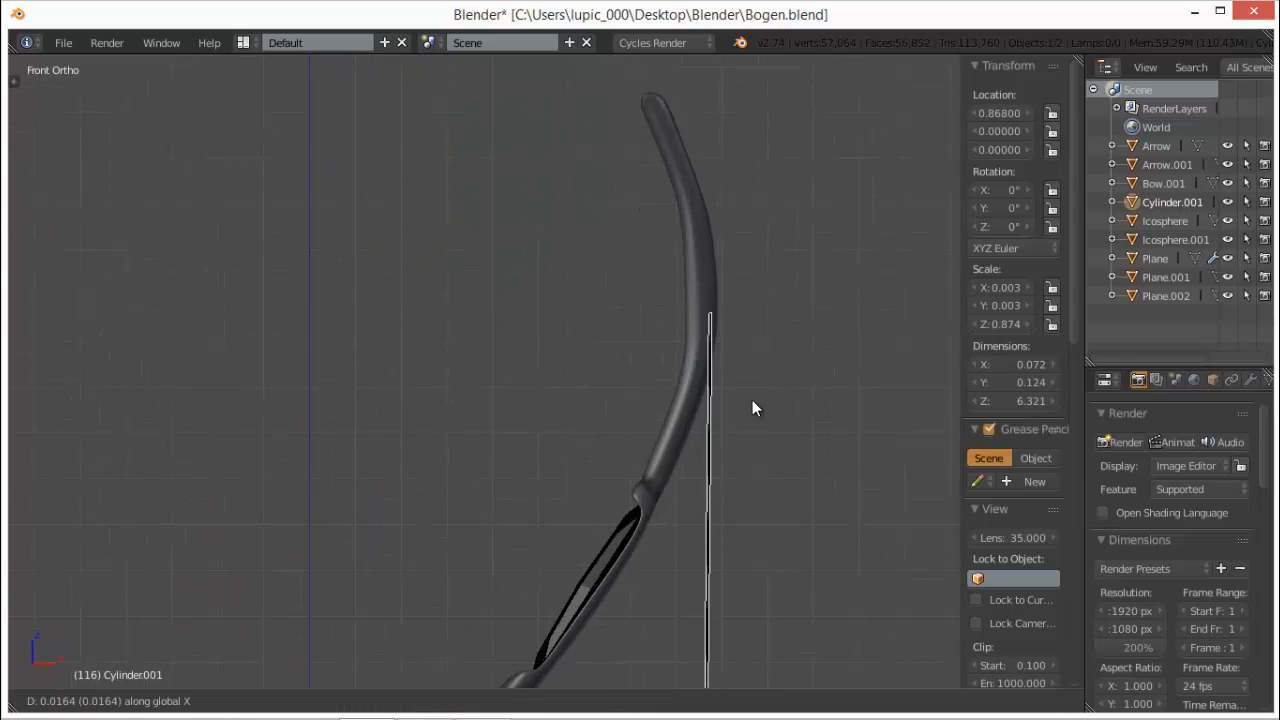
click(752, 400)
- Move the bowstring along the X axis to about 0.856 so its lower end meets the curve of the lower limb
shift+middle_drag(764, 447, 512, 514)
scroll(512, 514, down, 4)
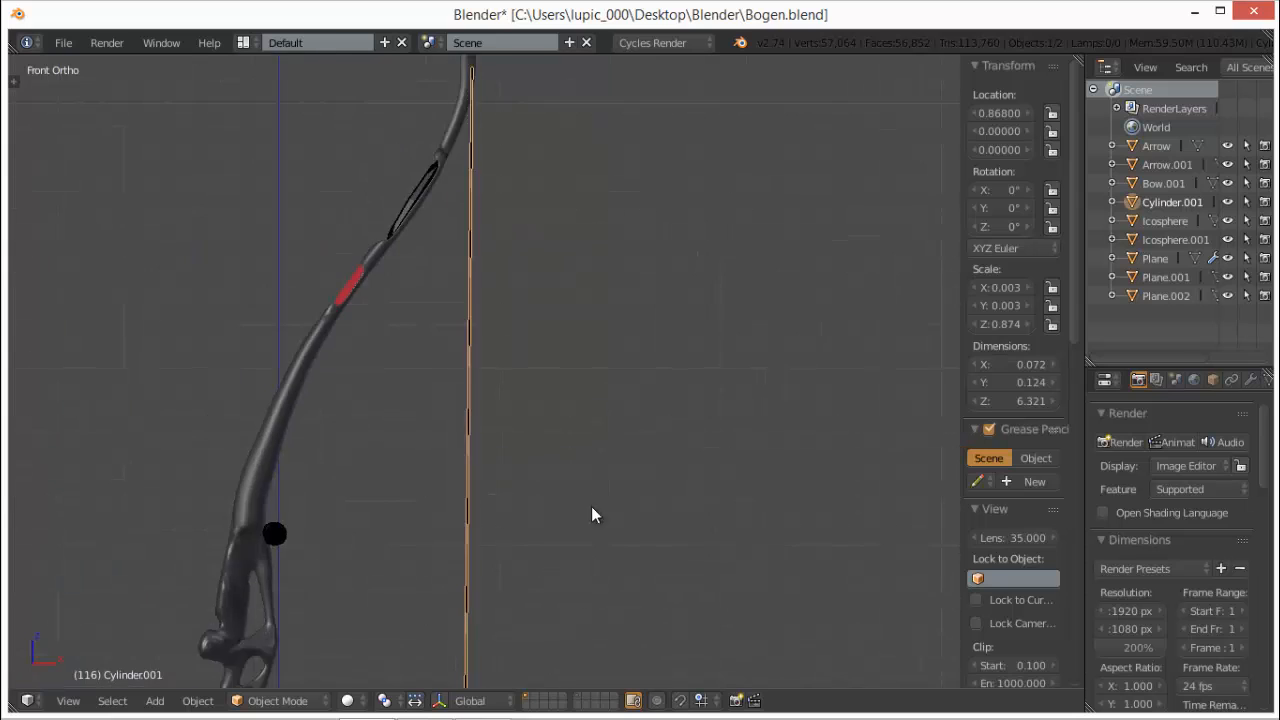
shift+middle_drag(596, 615, 651, 80)
shift+middle_drag(636, 680, 646, 243)
scroll(690, 430, up, 4)
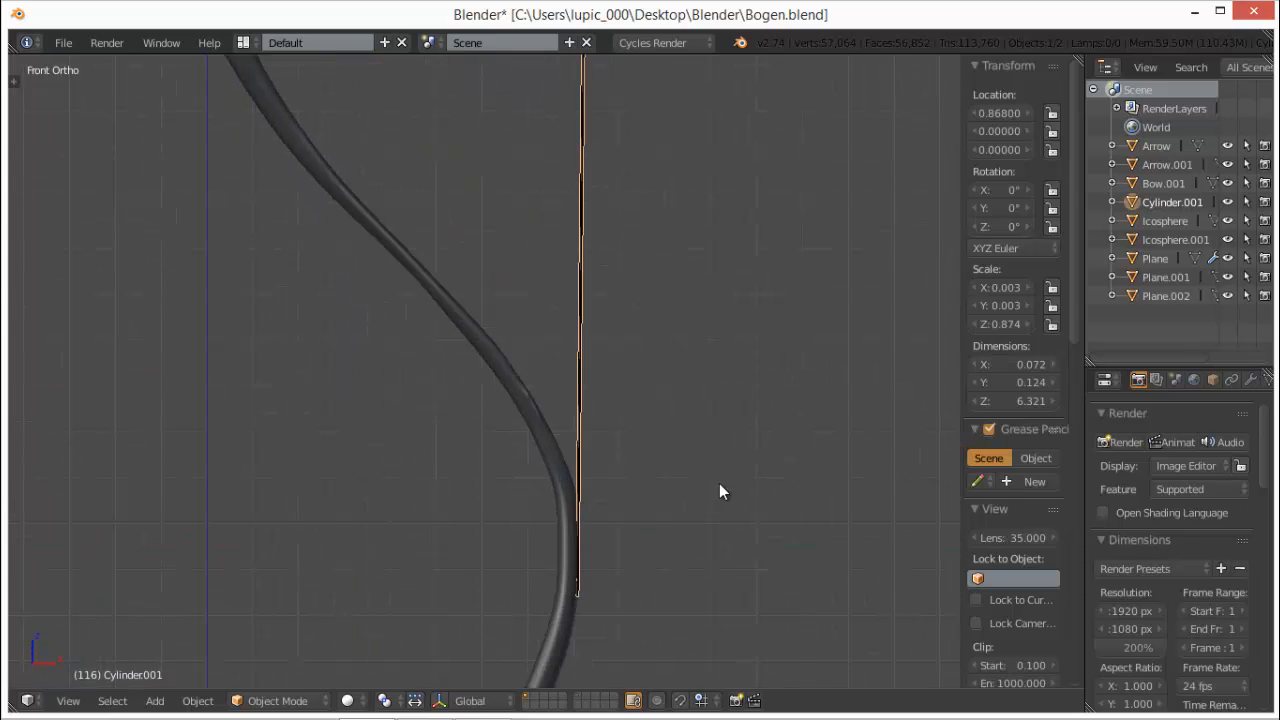
key(g)
key(x)
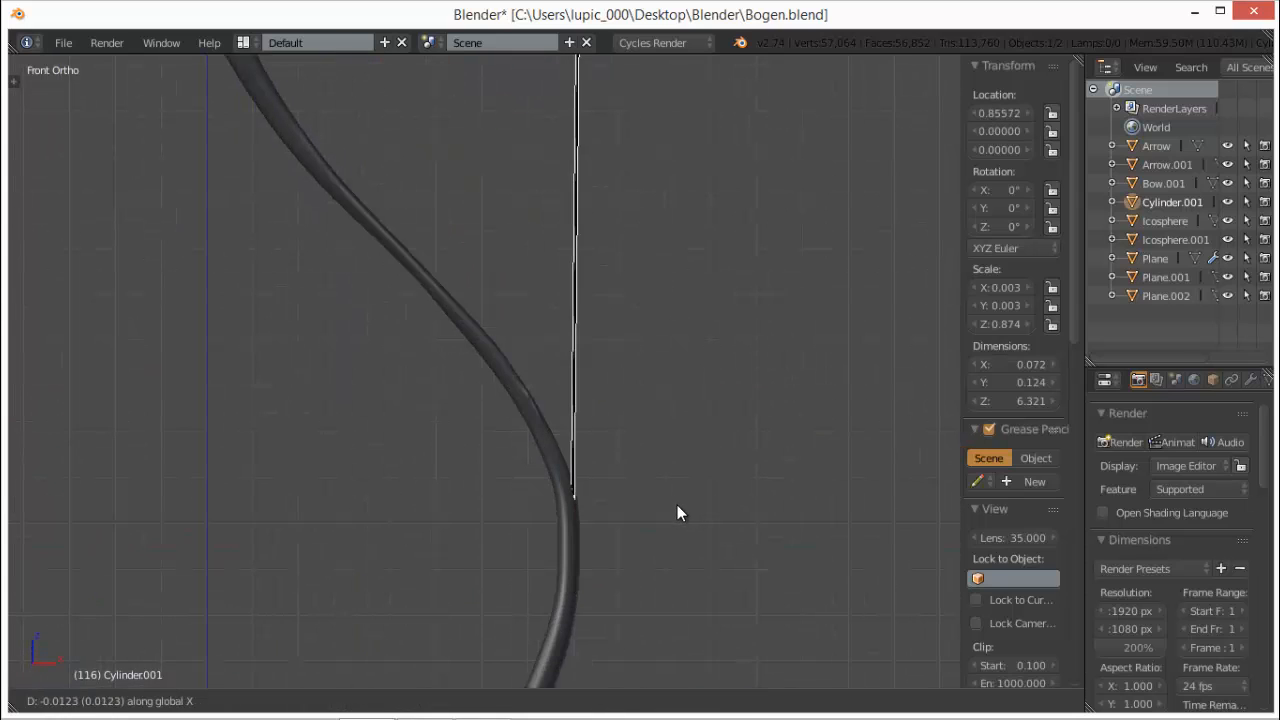
click(676, 503)
- Add the bow to the bowstring selection and join both into one object, with the bow as the active object
scroll(676, 503, down, 4)
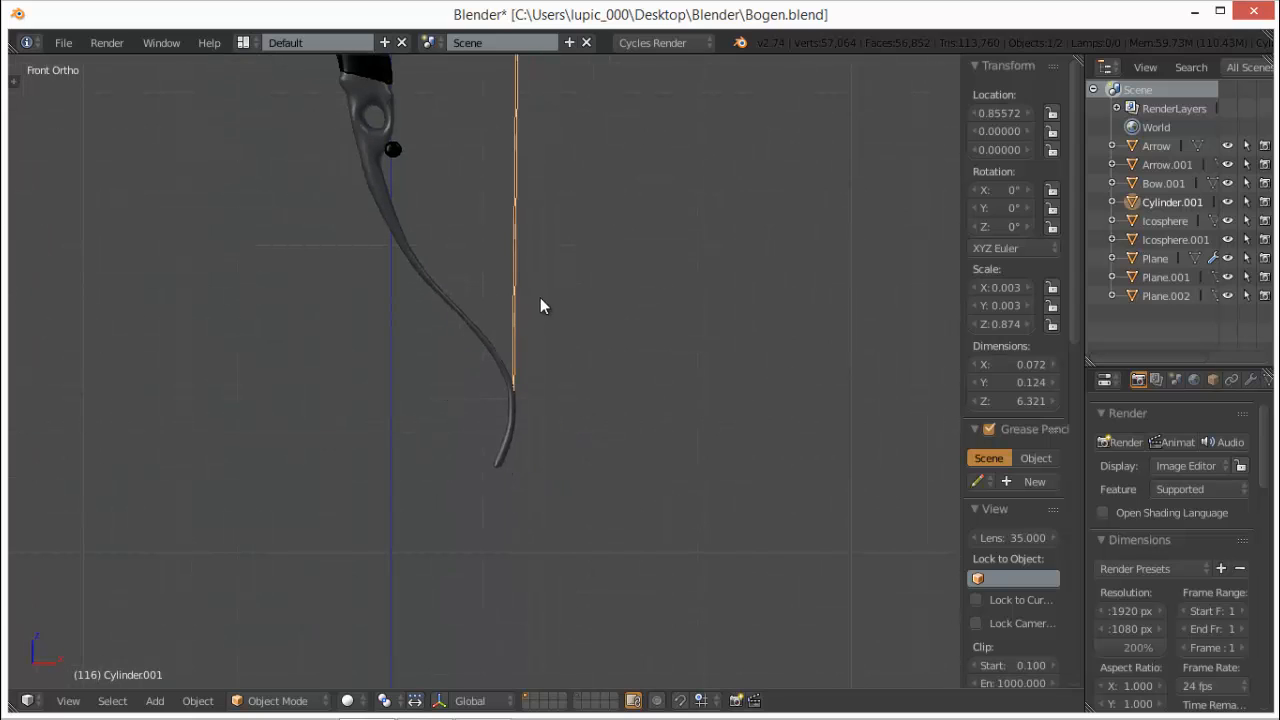
shift+middle_drag(540, 305, 632, 658)
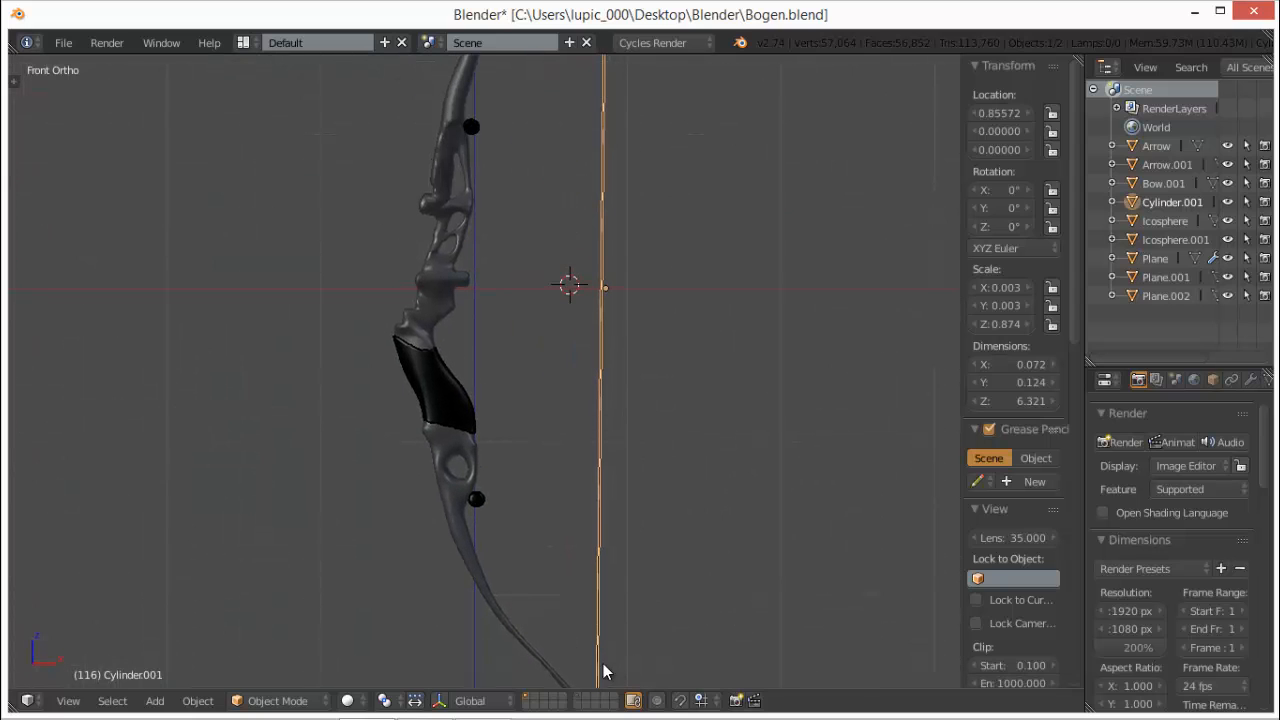
scroll(697, 470, down, 4)
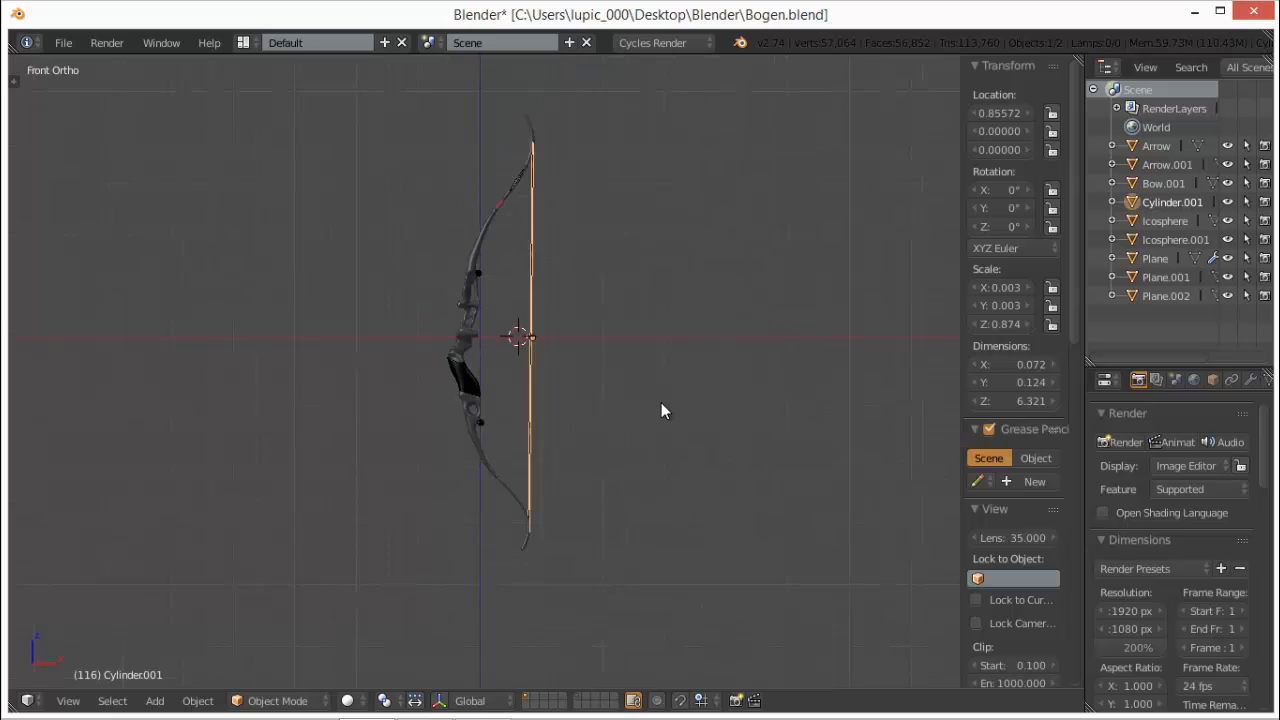
shift+middle_drag(653, 265, 659, 373)
scroll(660, 372, up, 4)
shift+middle_drag(670, 254, 631, 436)
scroll(631, 425, up, 3)
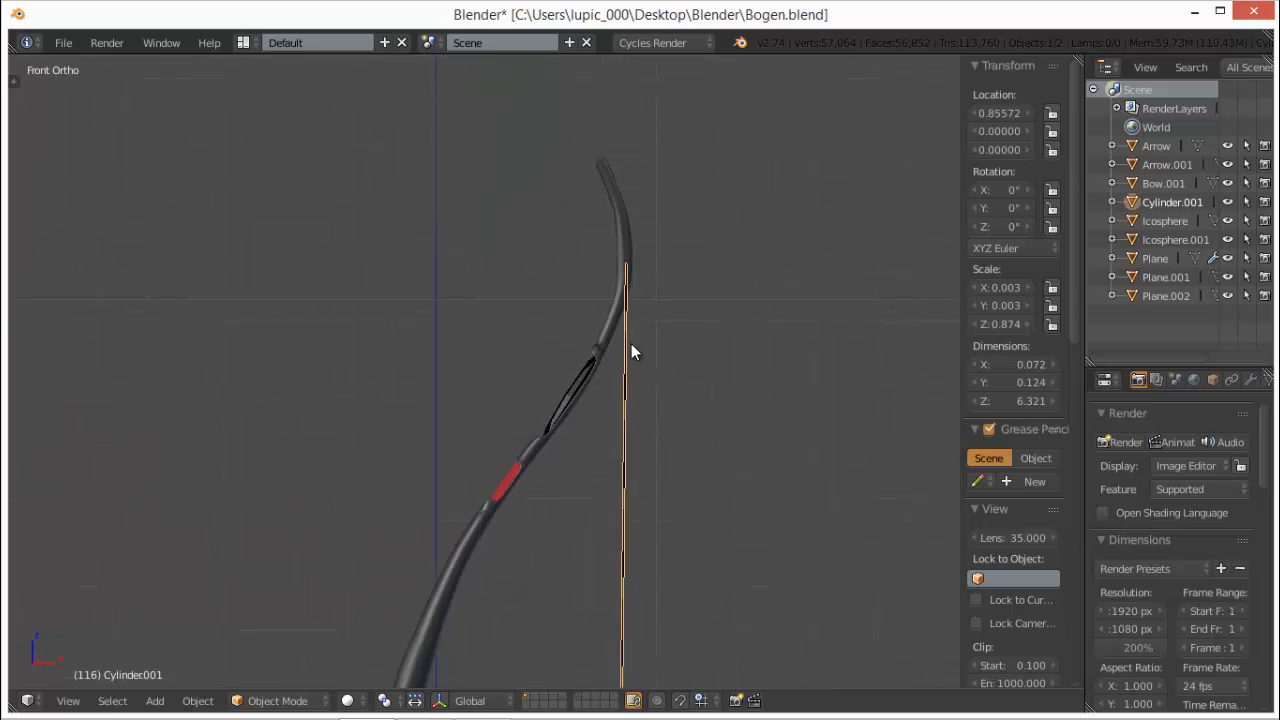
shift+right_click(626, 224)
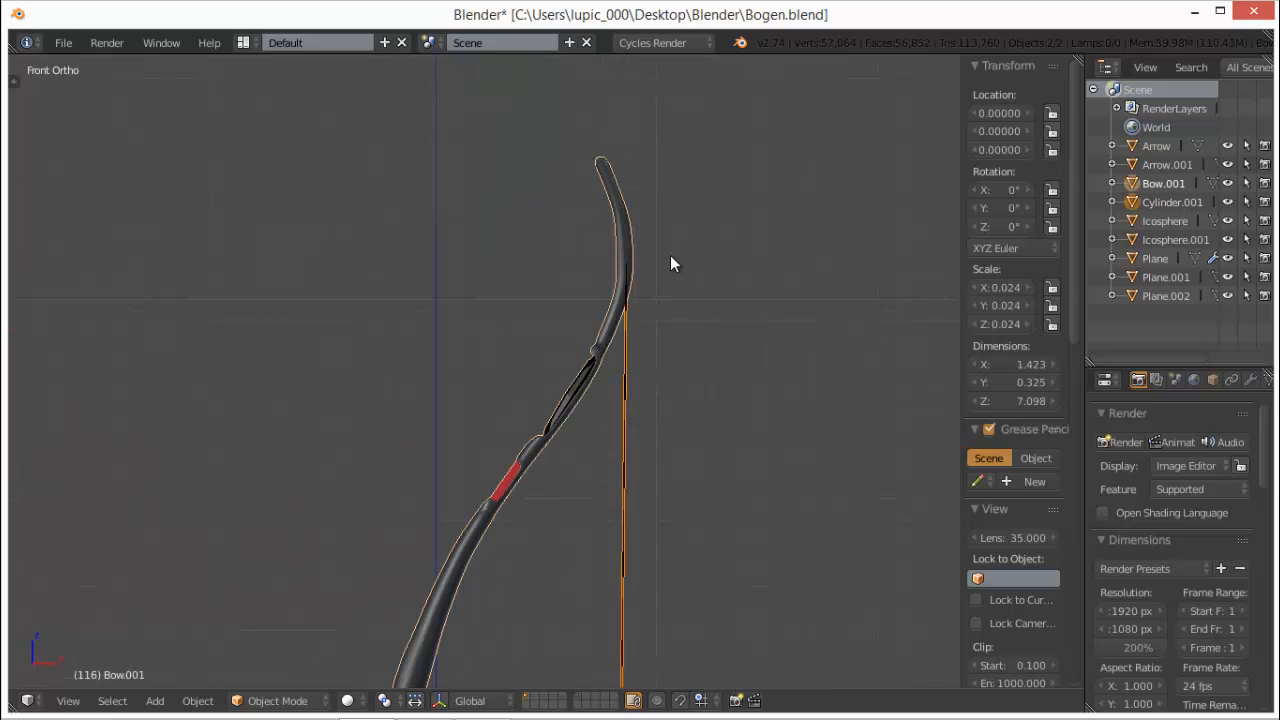
key(ctrl+j)
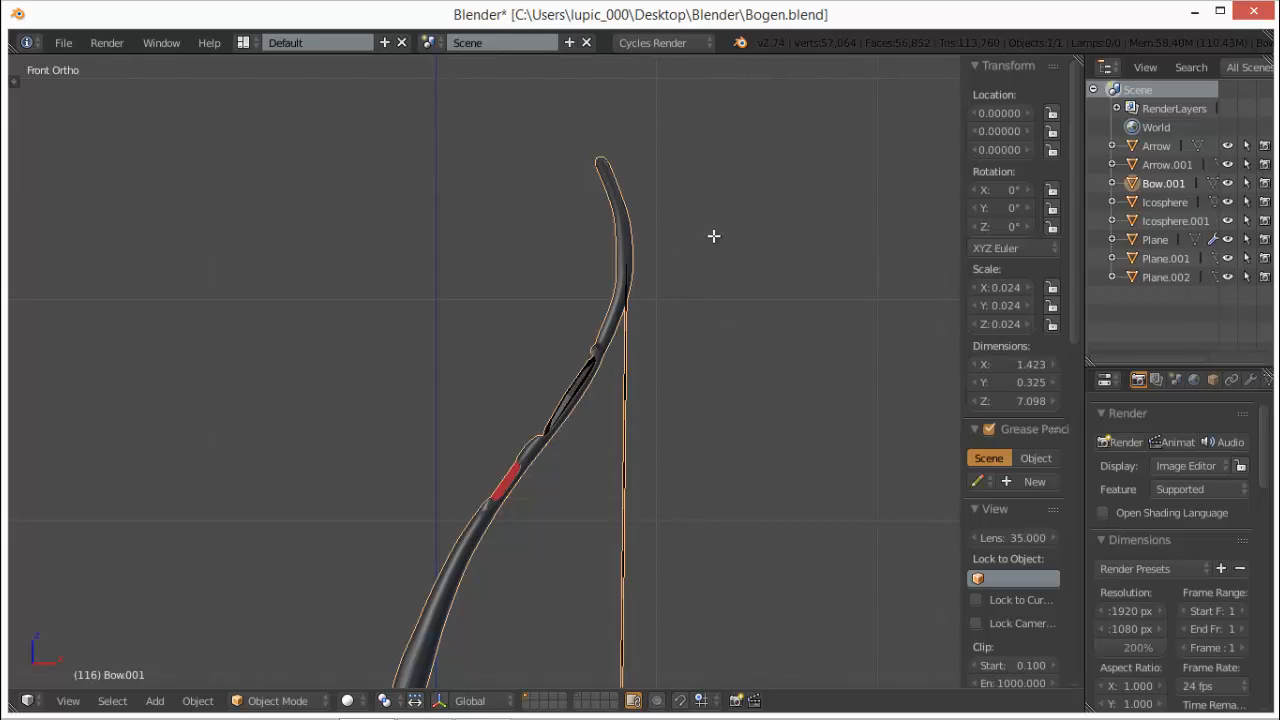
- Add a horizontal loop cut around the bowstring near its middle in Edit Mode, slid by about -0.049
key(Tab)
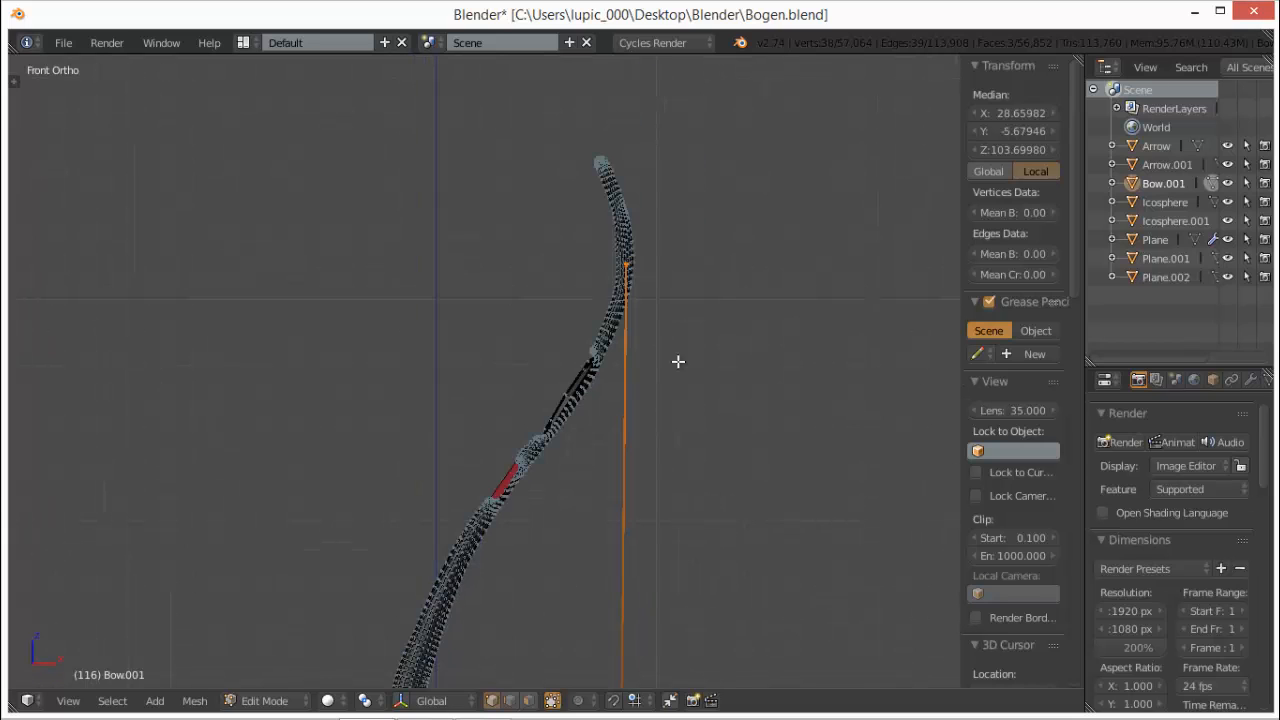
scroll(677, 360, down, 1)
scroll(617, 606, up, 4)
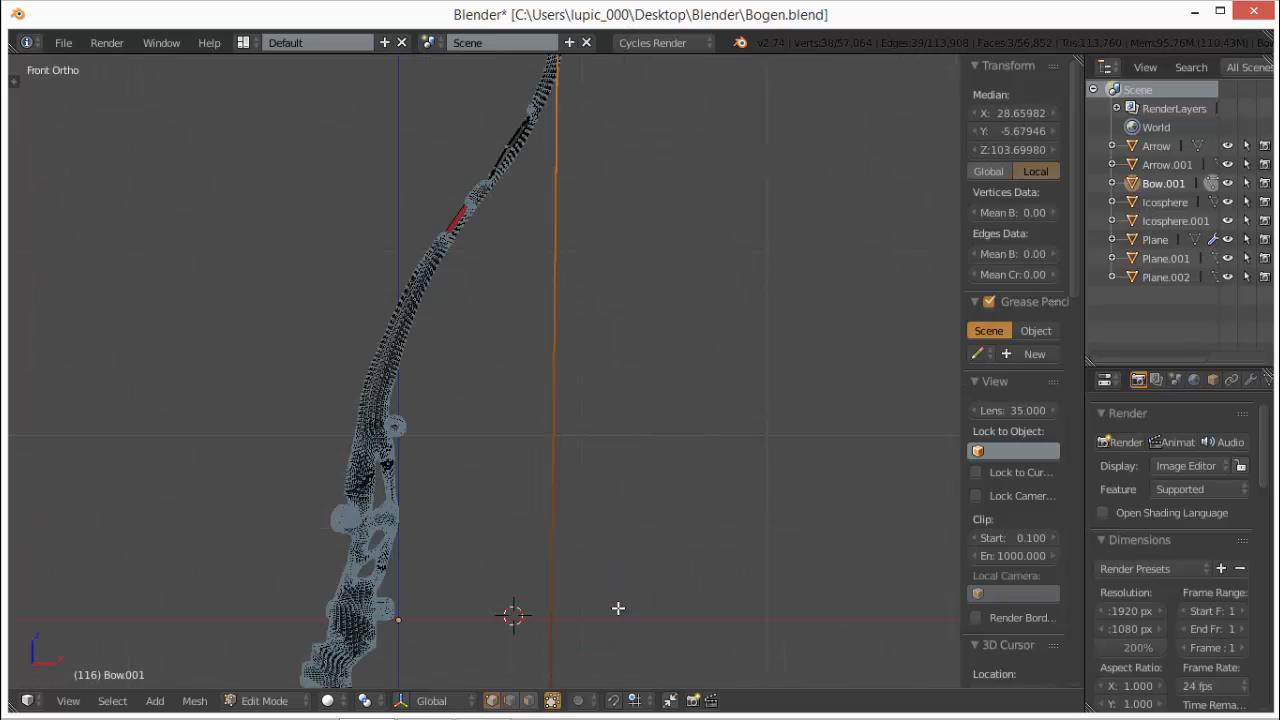
key(a)
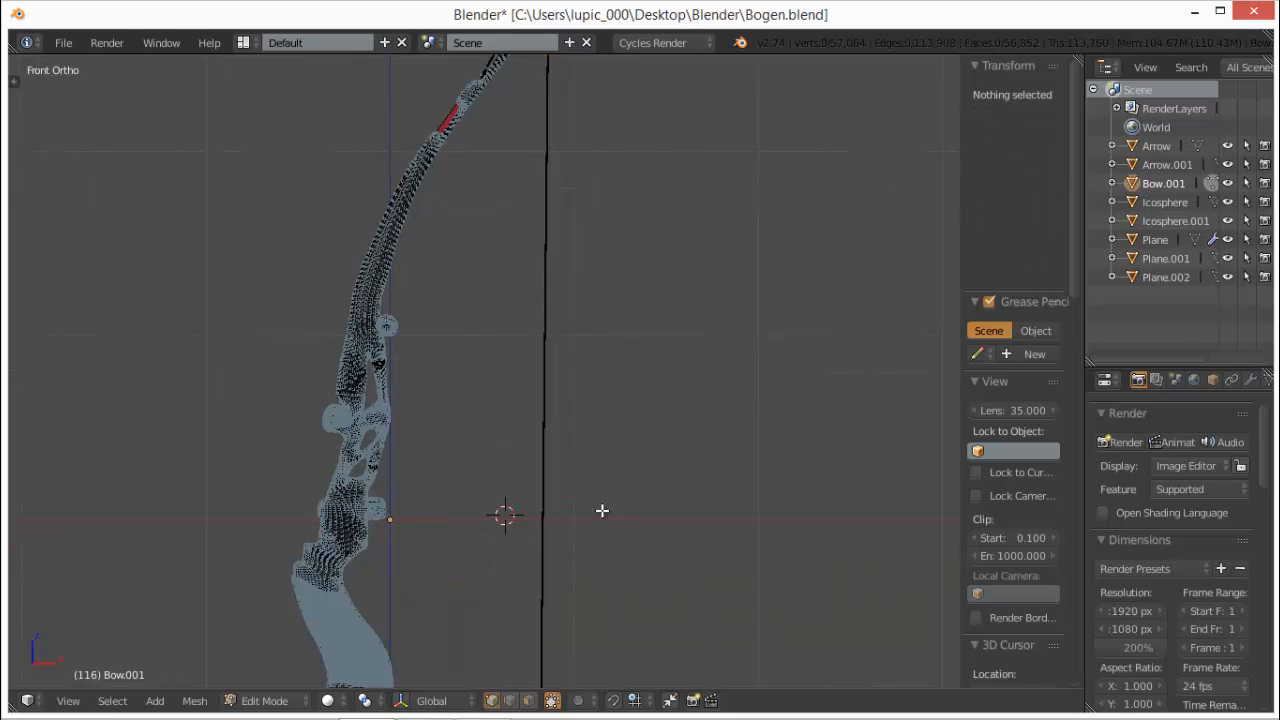
key(a)
key(a)
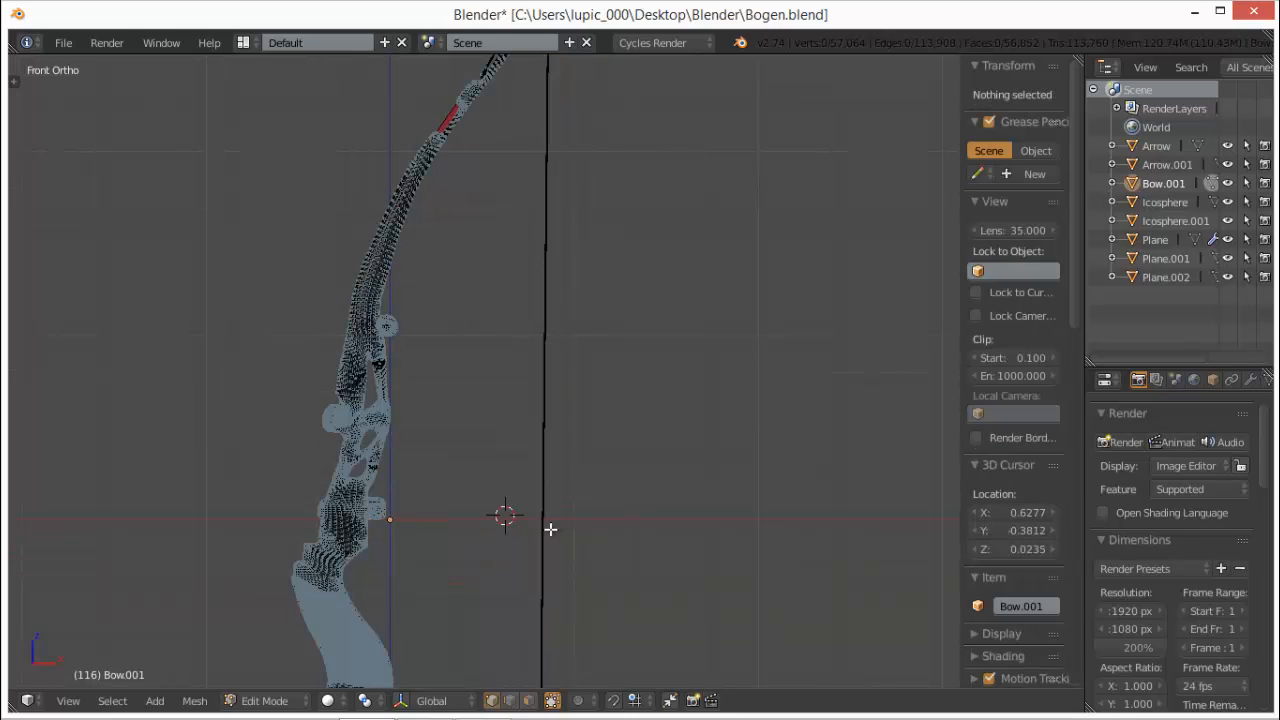
key(ctrl+r)
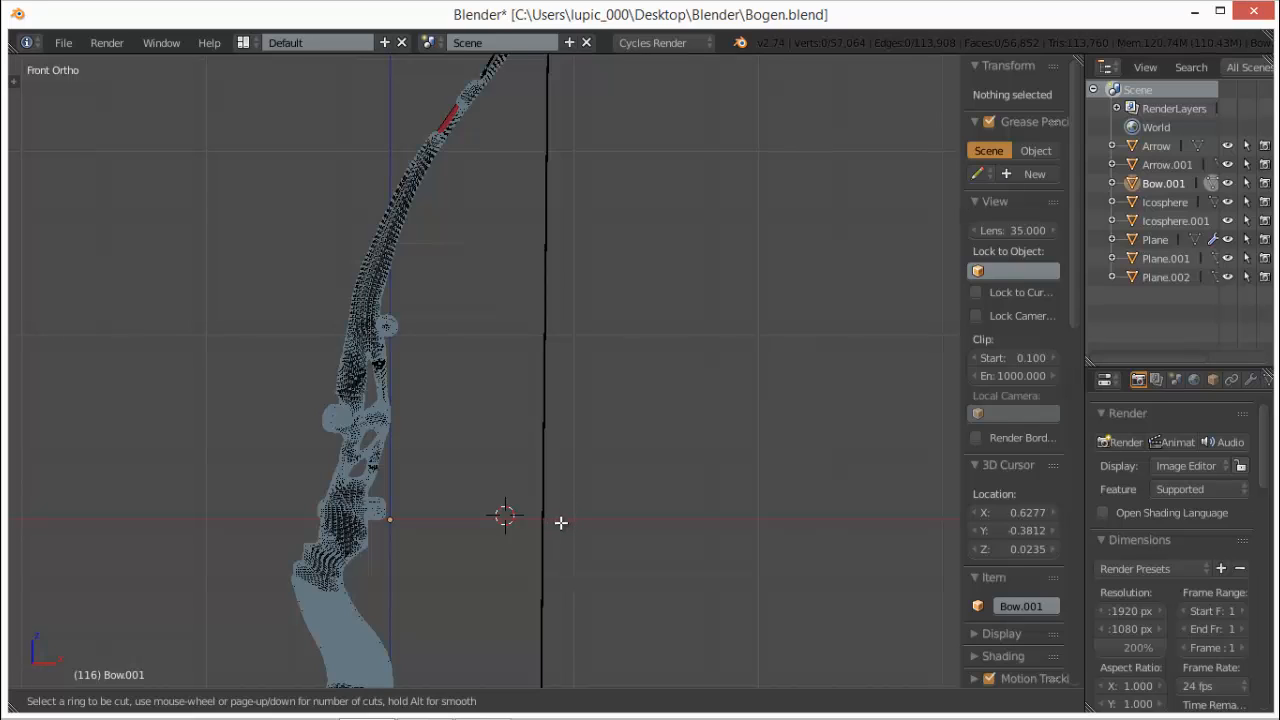
click(561, 522)
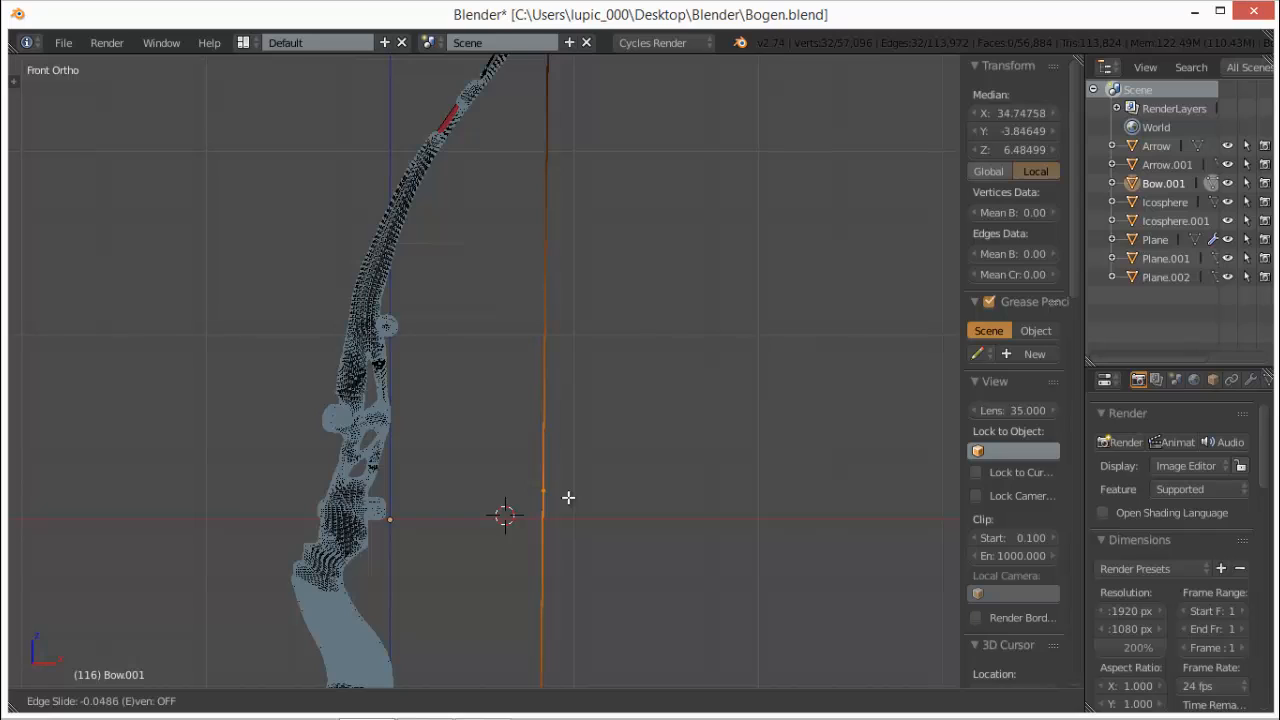
click(568, 497)
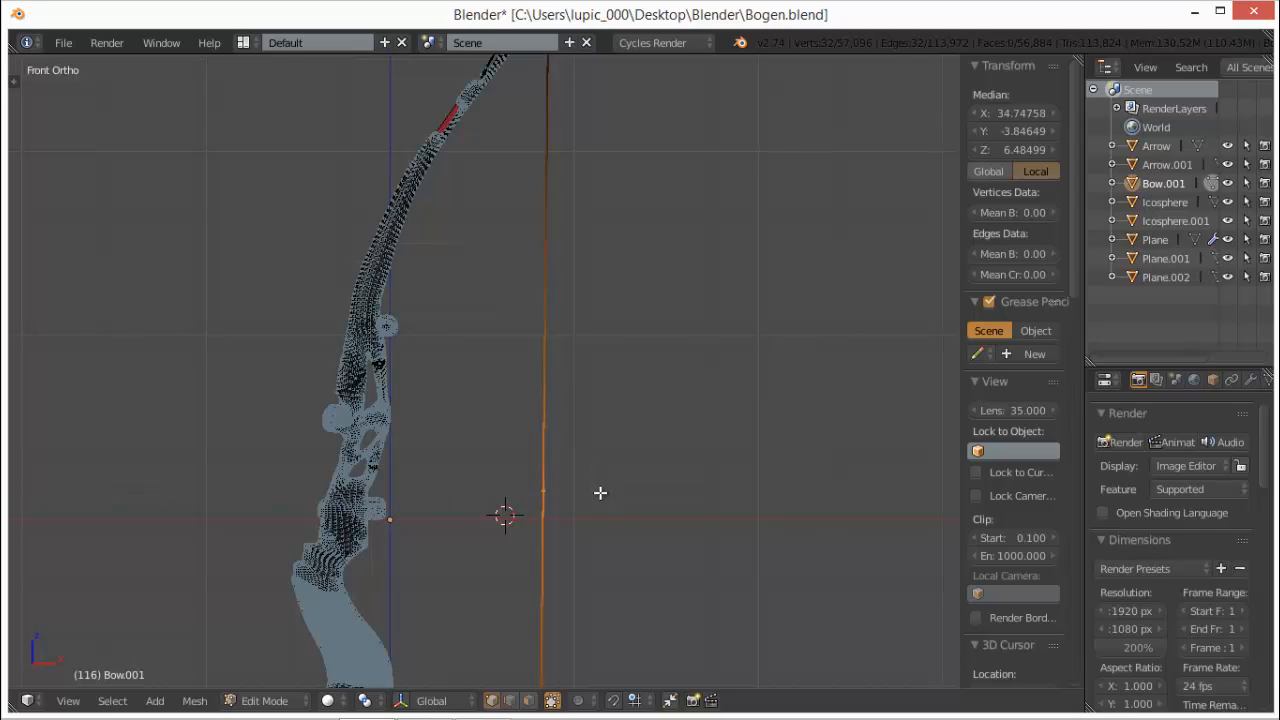
- Edge-slide the new loop along the bowstring by about 0.023 and back by about -0.015, and return to Object Mode
key(g)
key(g)
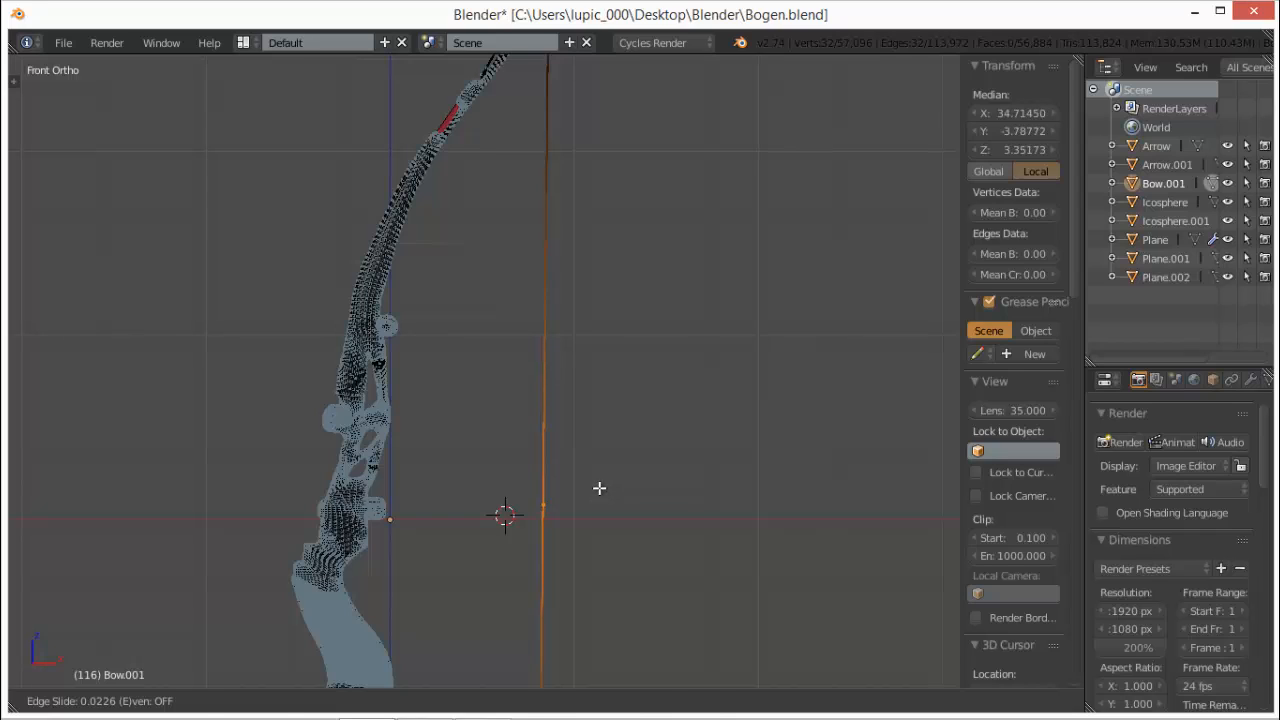
click(599, 488)
key(g)
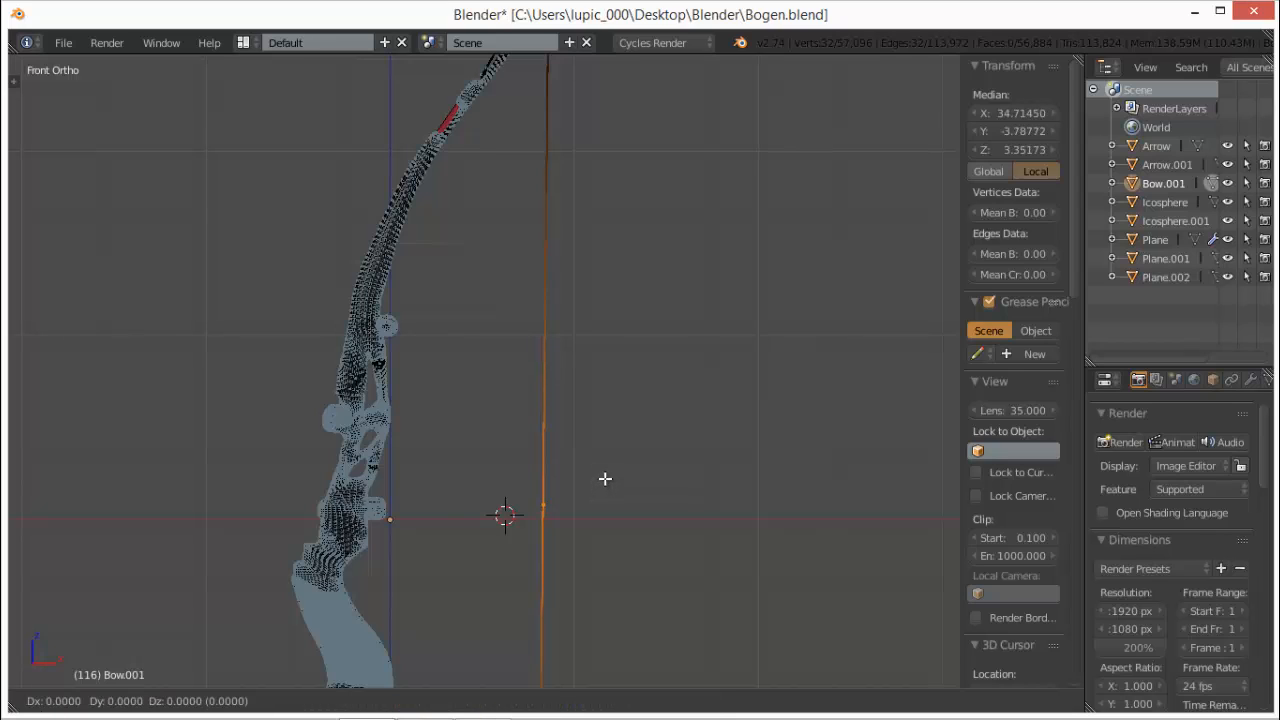
key(g)
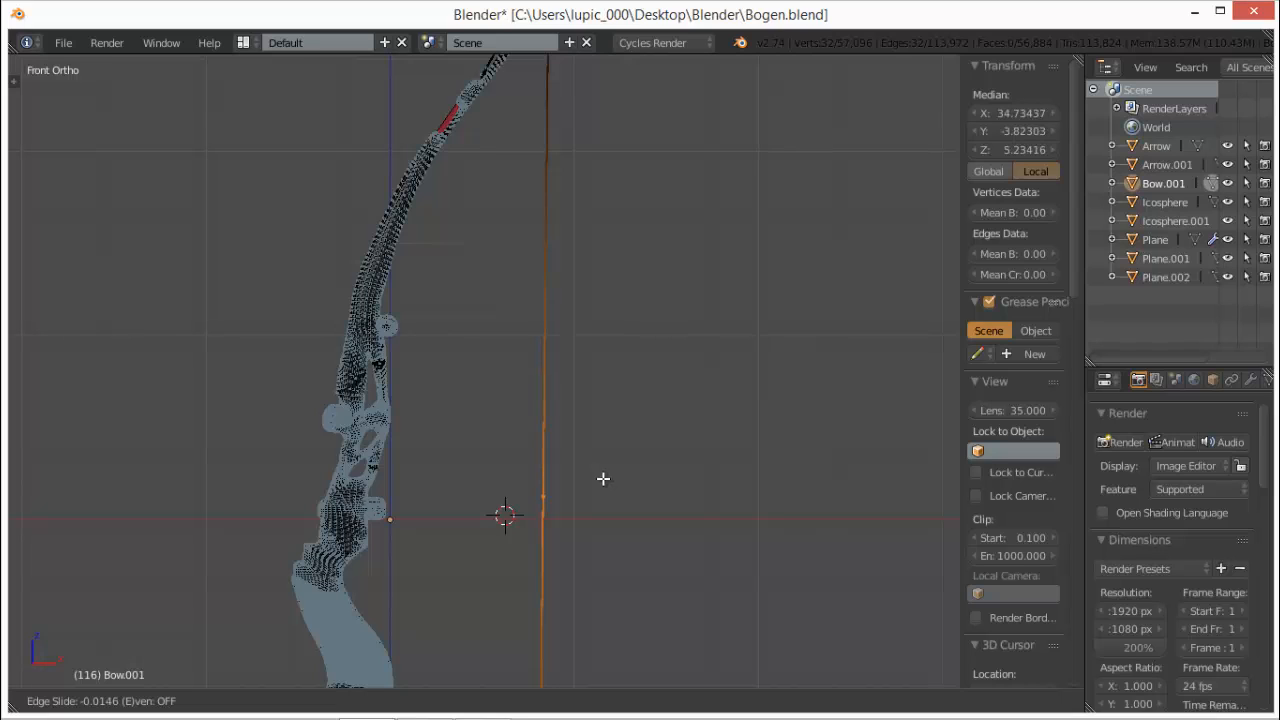
click(602, 471)
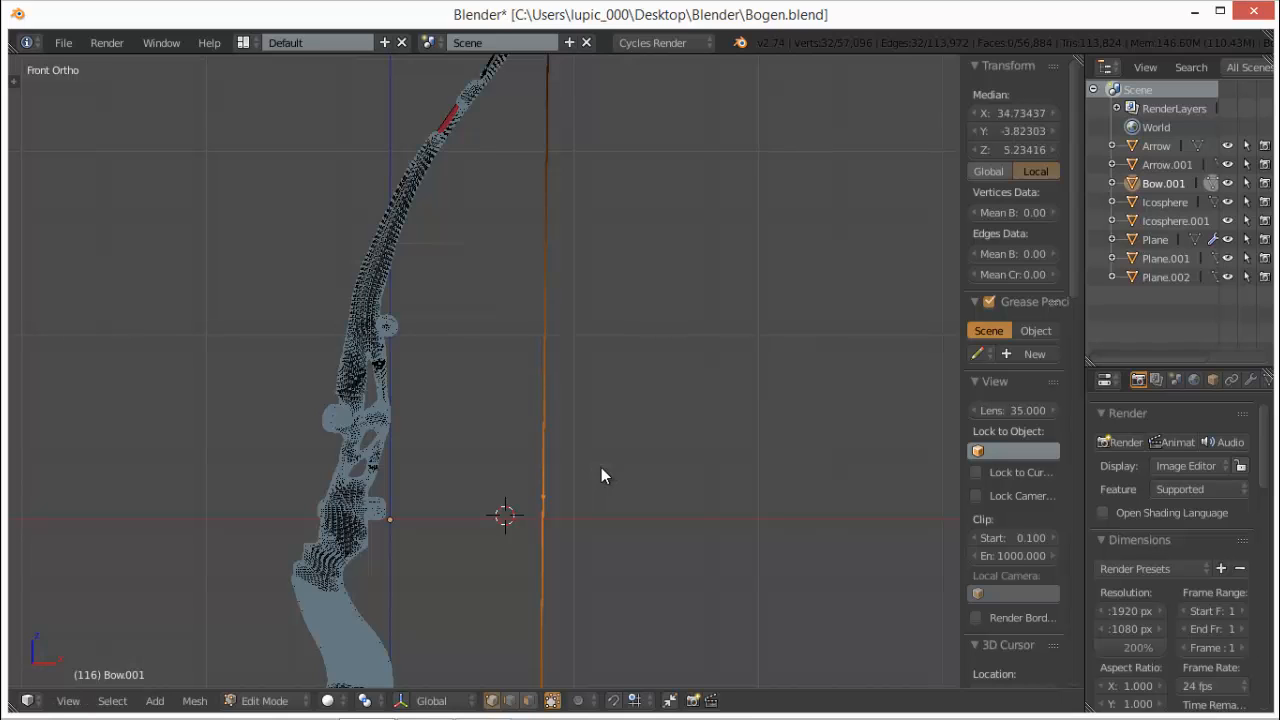
key(Tab)
- Enable Simplify for the scene with a subdivision limit of 1 and child particles at 0
click(1176, 379)
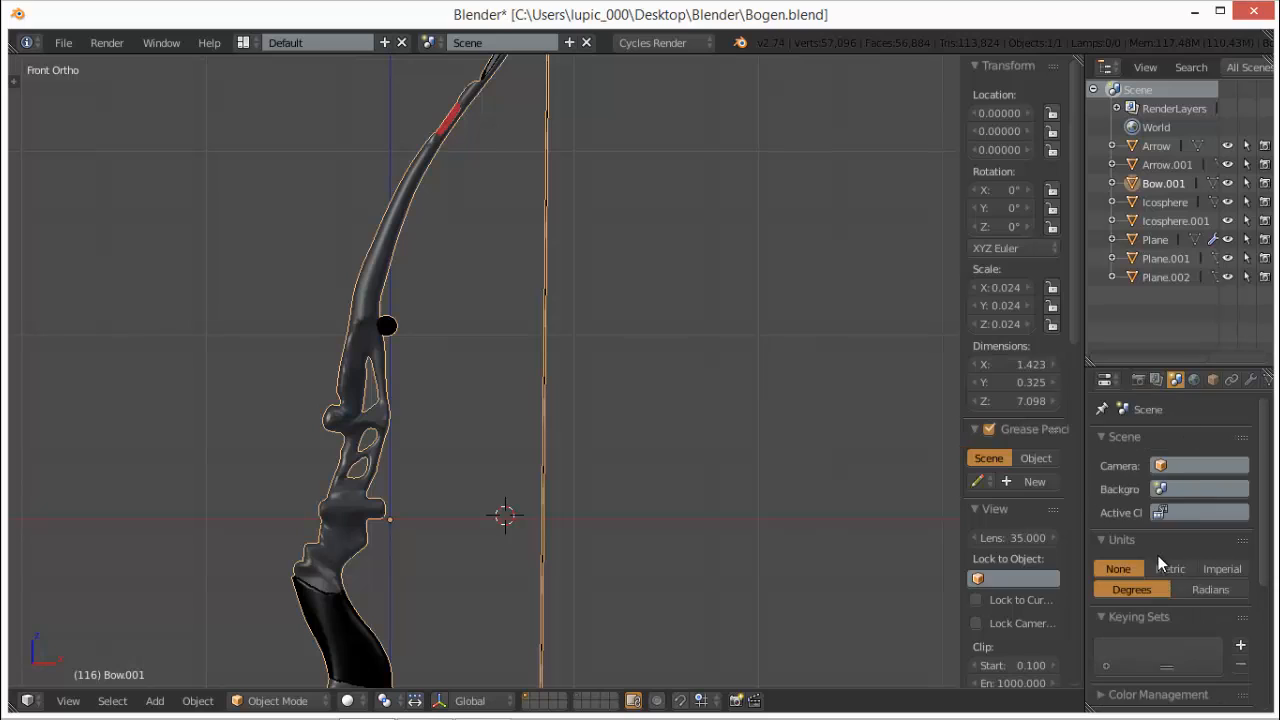
scroll(1158, 558, down, 5)
click(1115, 668)
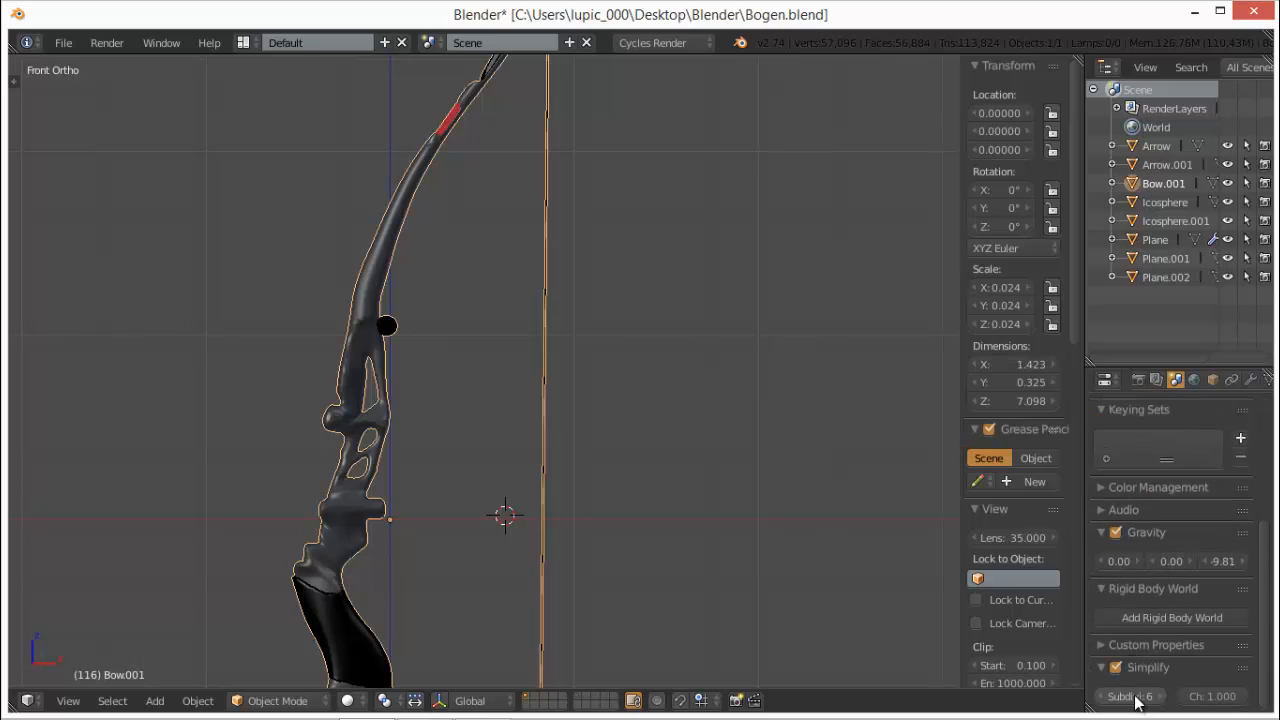
click(1134, 694)
text(1)
key(Return)
click(1219, 692)
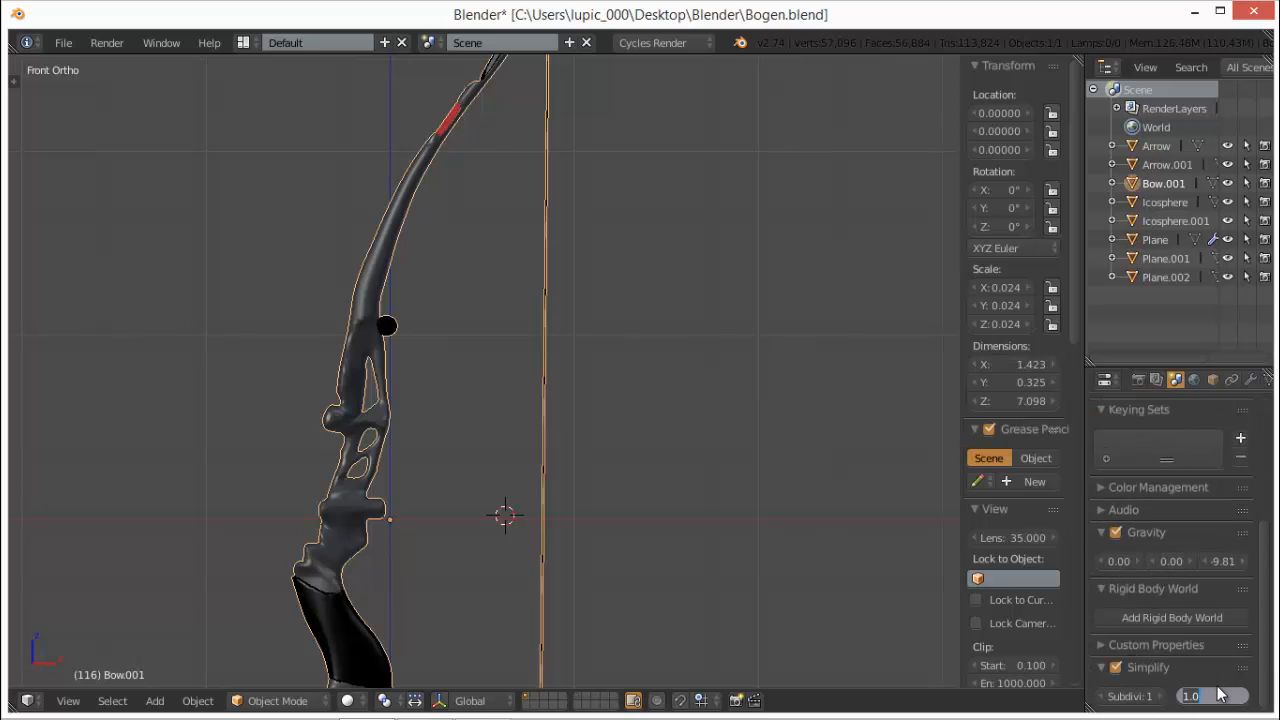
text(0)
key(Return)
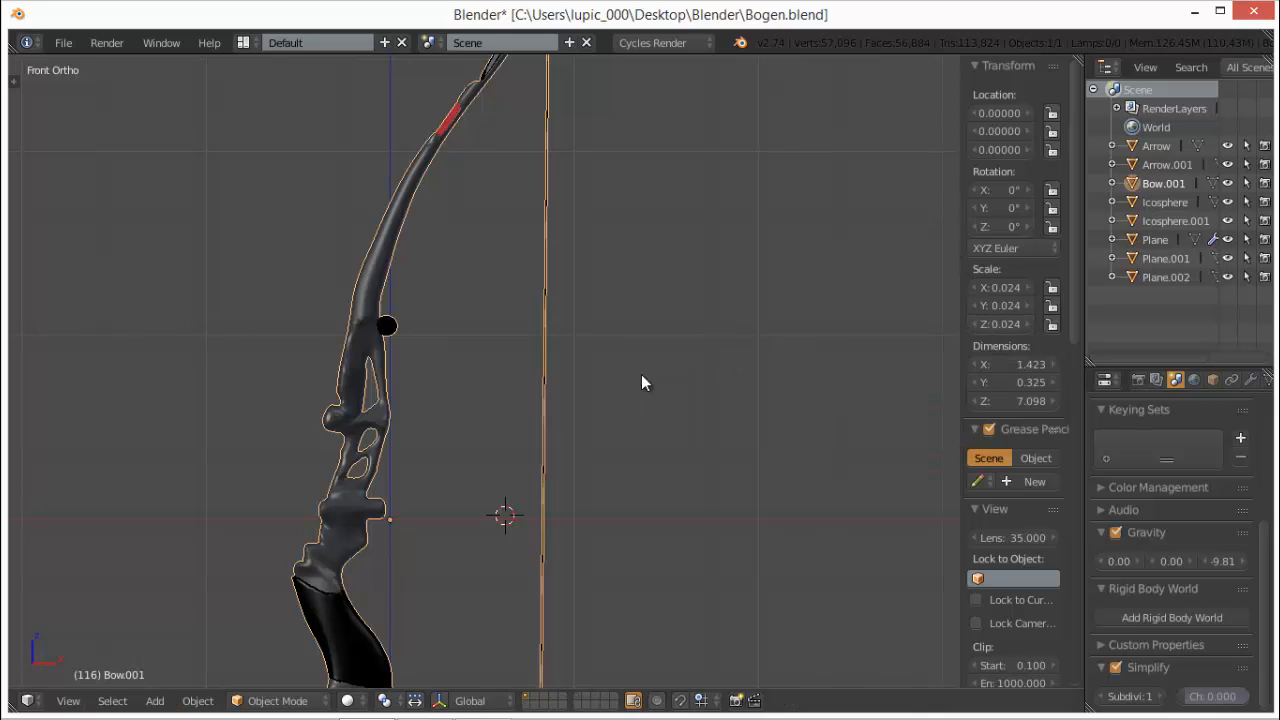
scroll(594, 397, down, 3)
scroll(596, 400, up, 3)
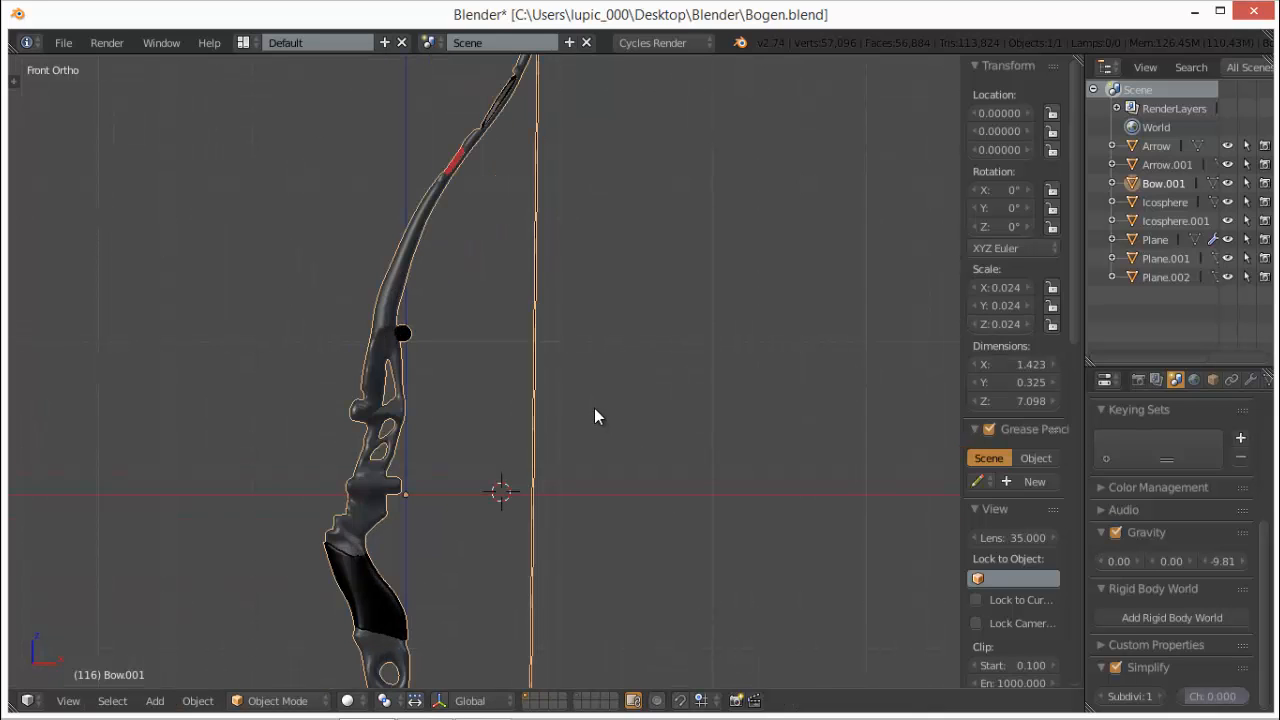
key(Tab)
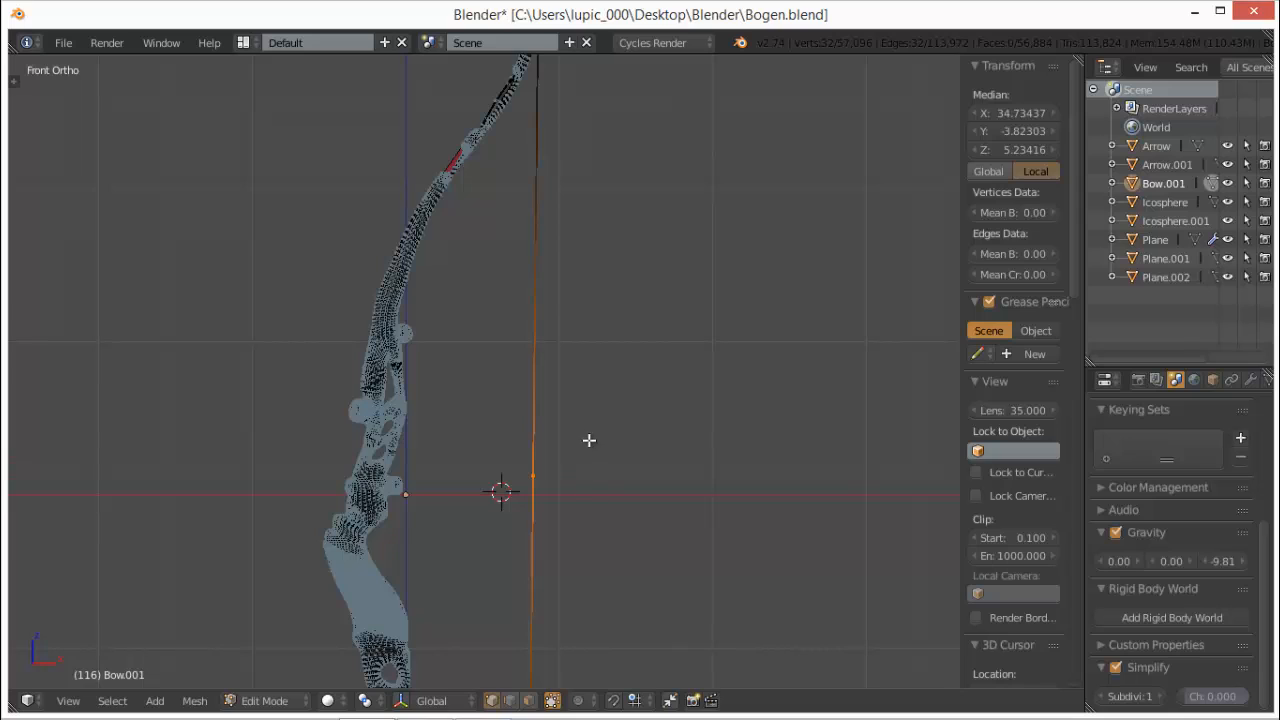
key(g)
key(g)
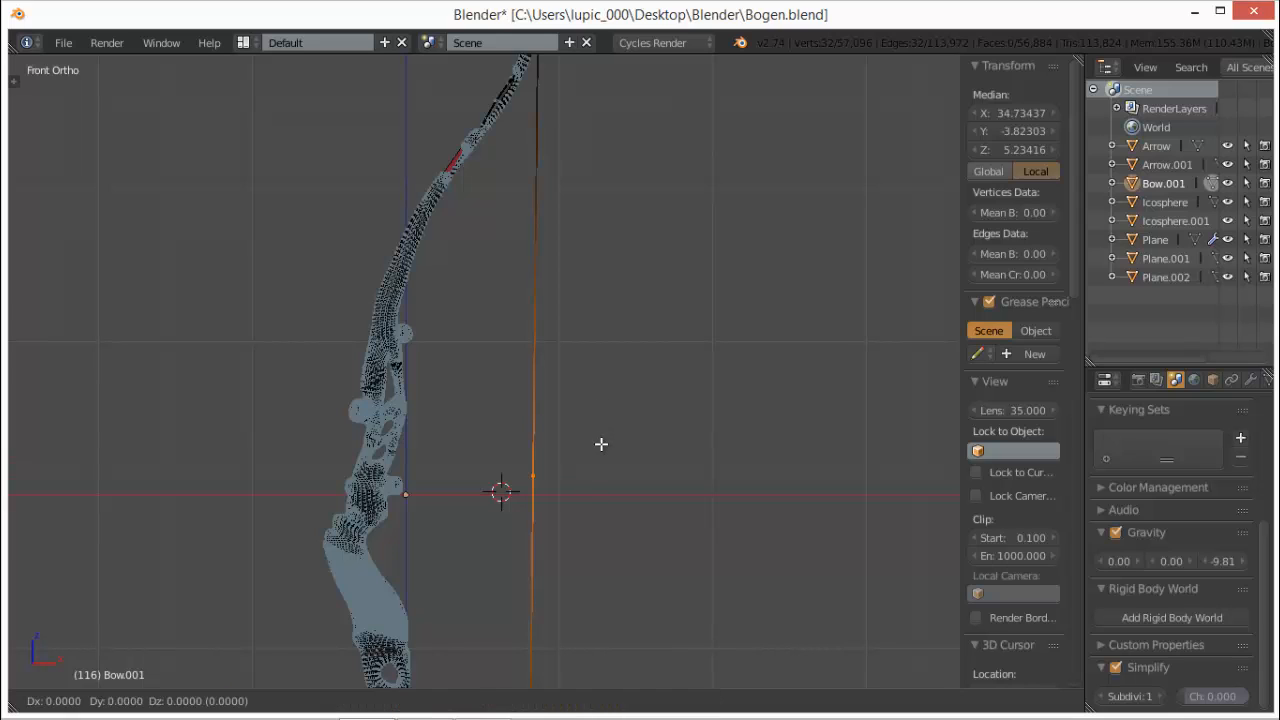
click(602, 452)
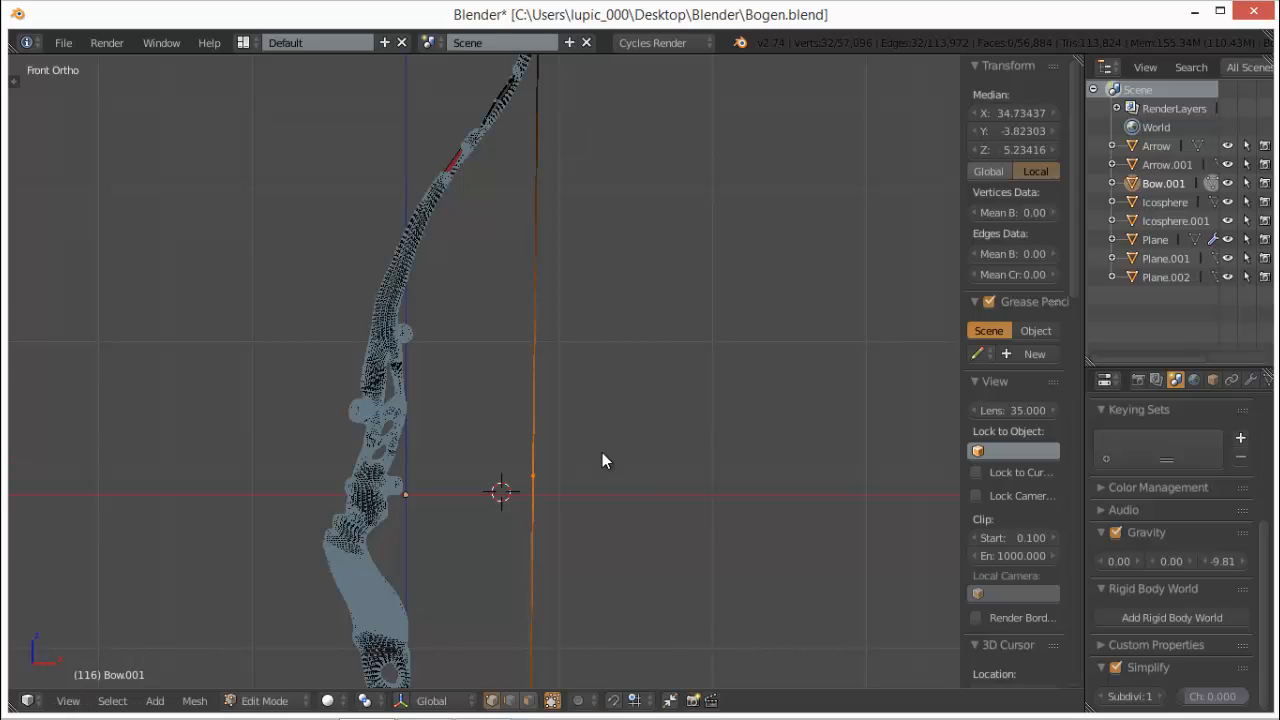
key(Tab)
- Snap the 3D cursor to the origin of the selected bow
shift+middle_drag(507, 303, 598, 324)
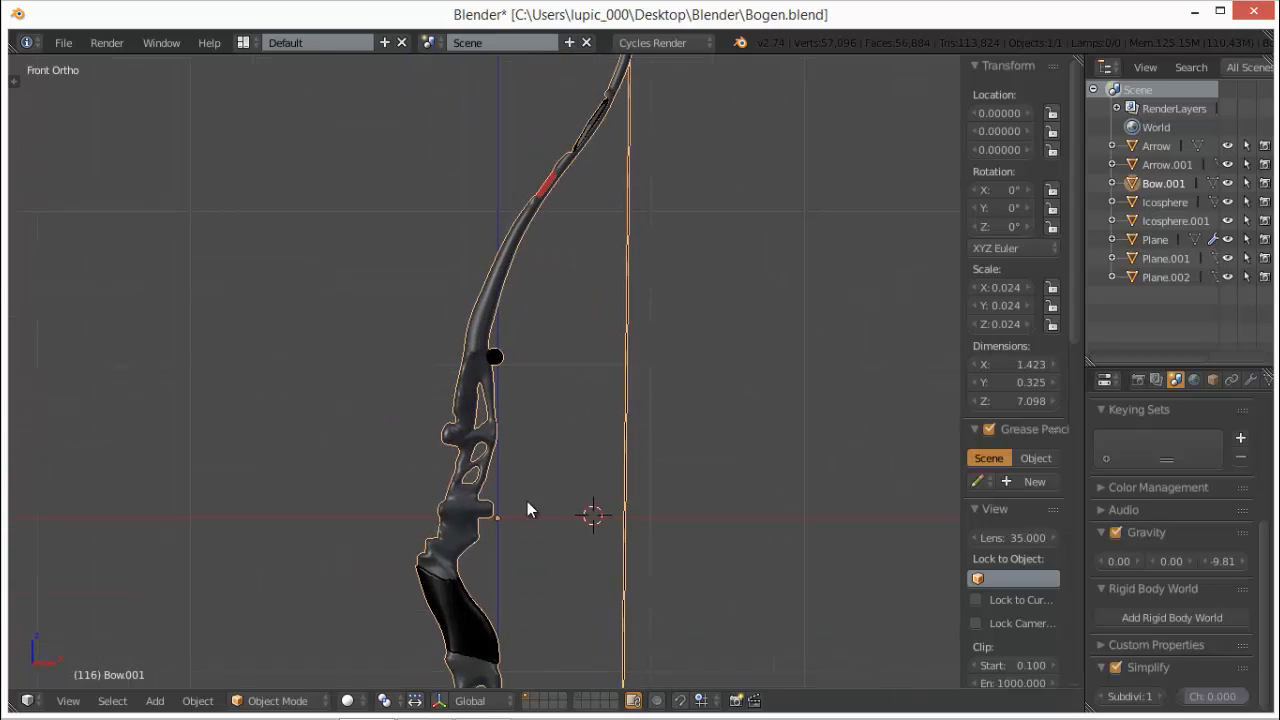
key(shift+s)
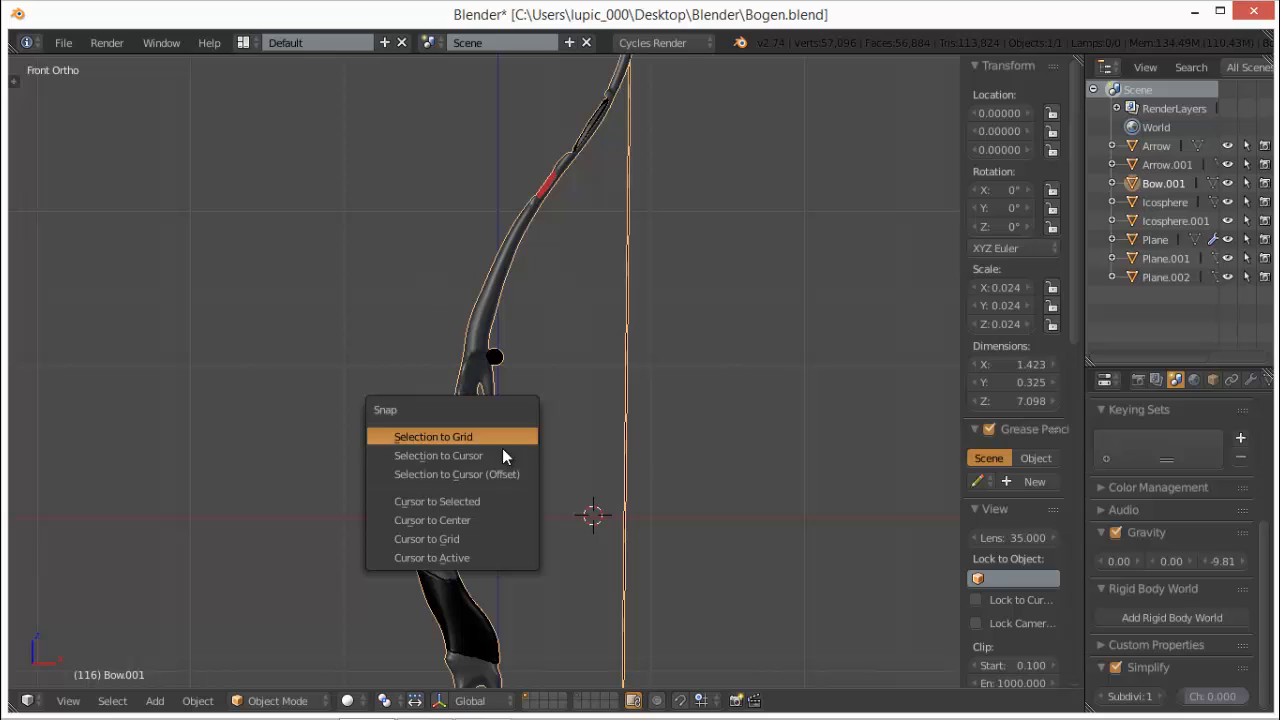
click(481, 502)
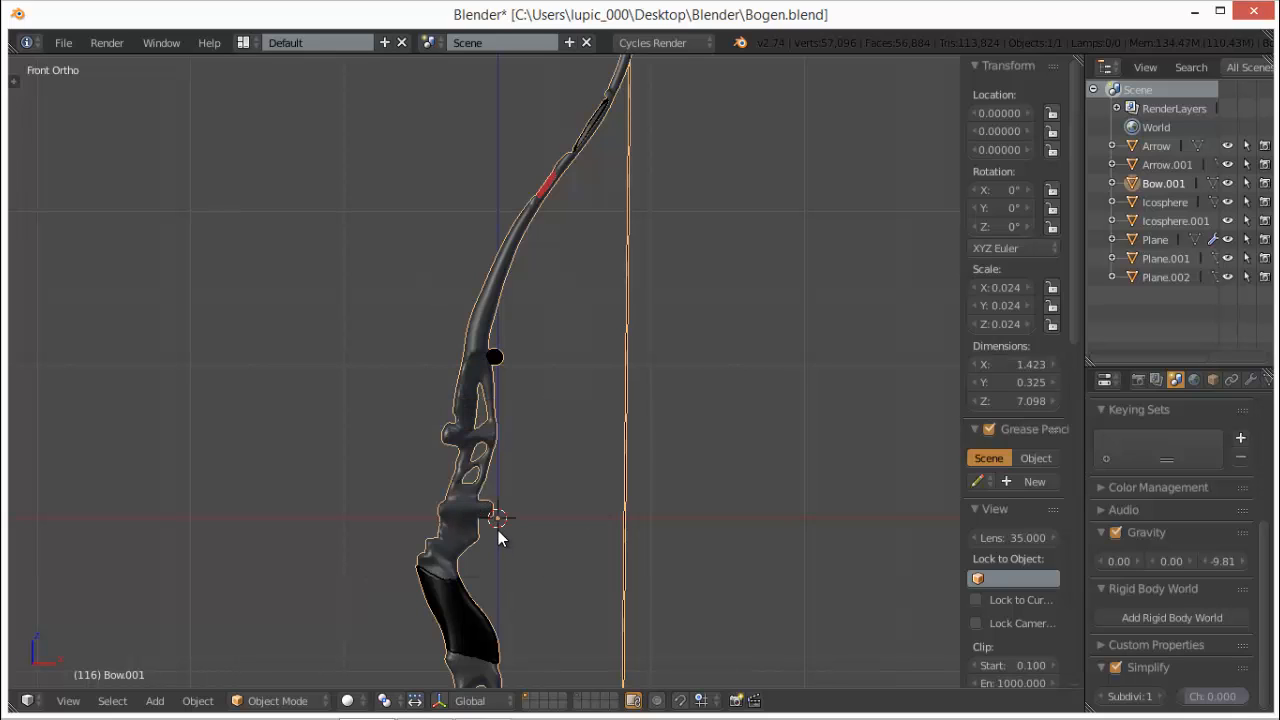
key(shift+s)
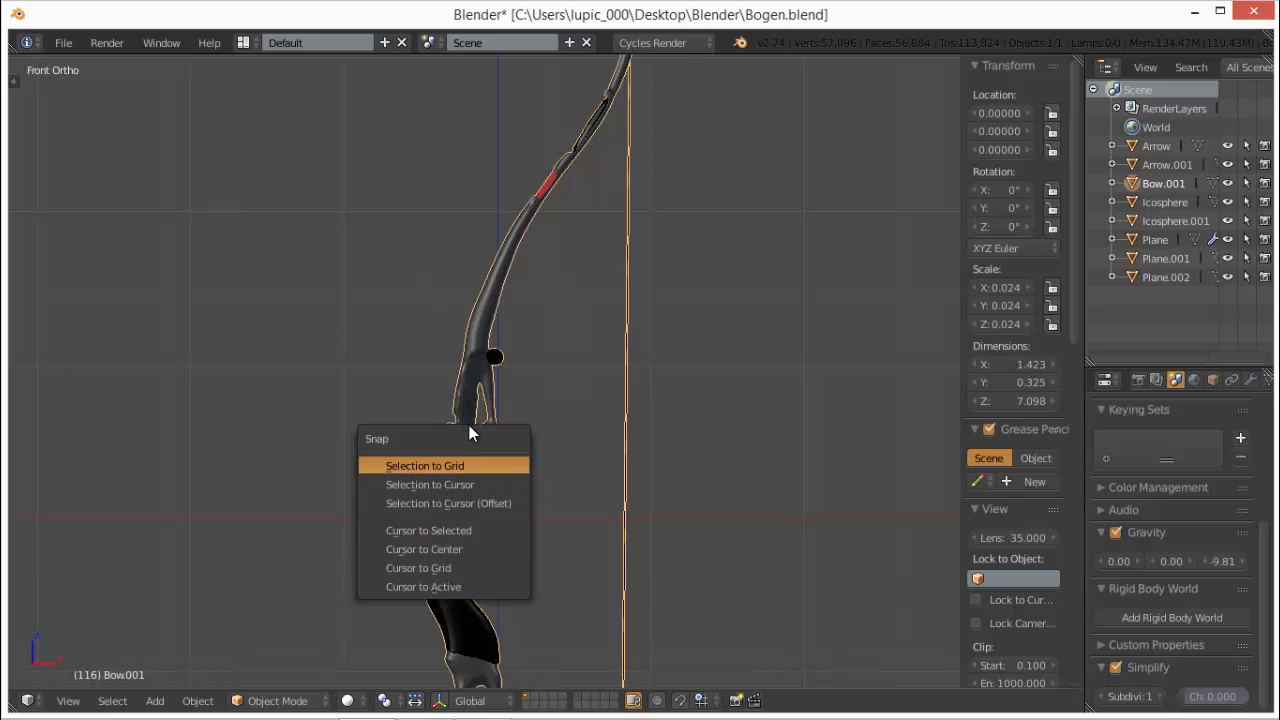
click(490, 531)
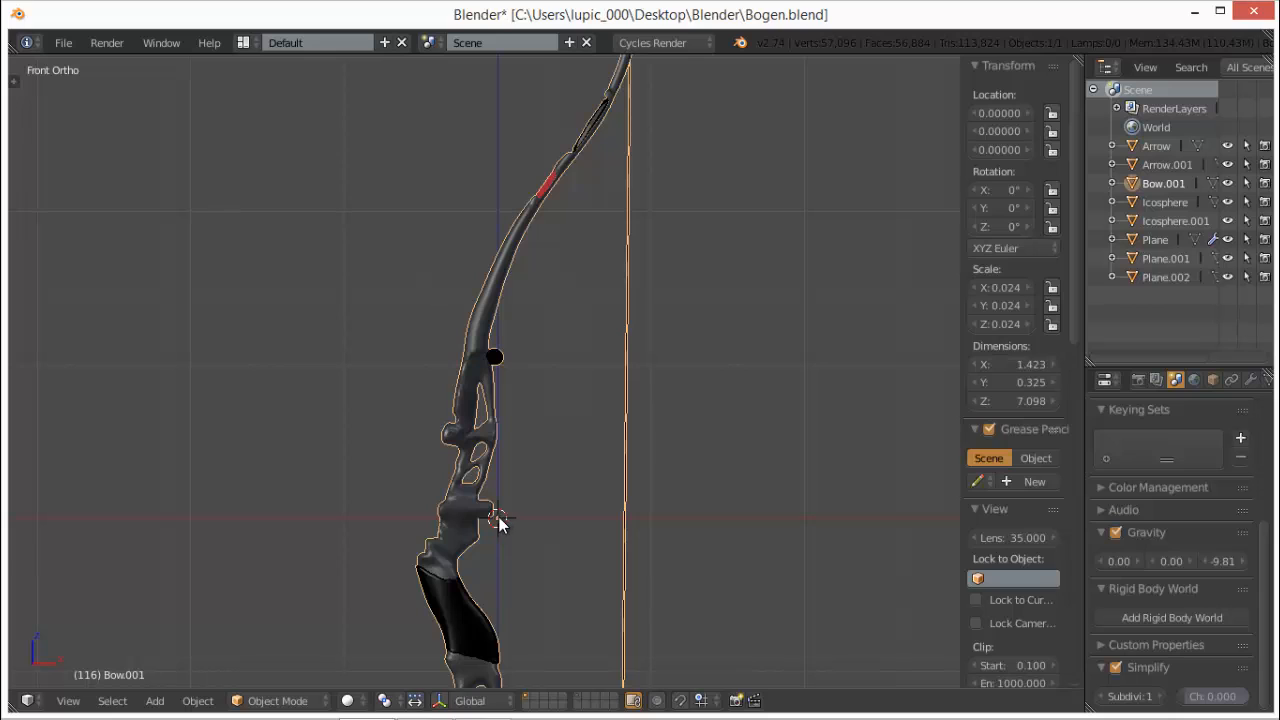
- Add a single-bone armature at the 3D cursor on the bow's origin
key(shift+a)
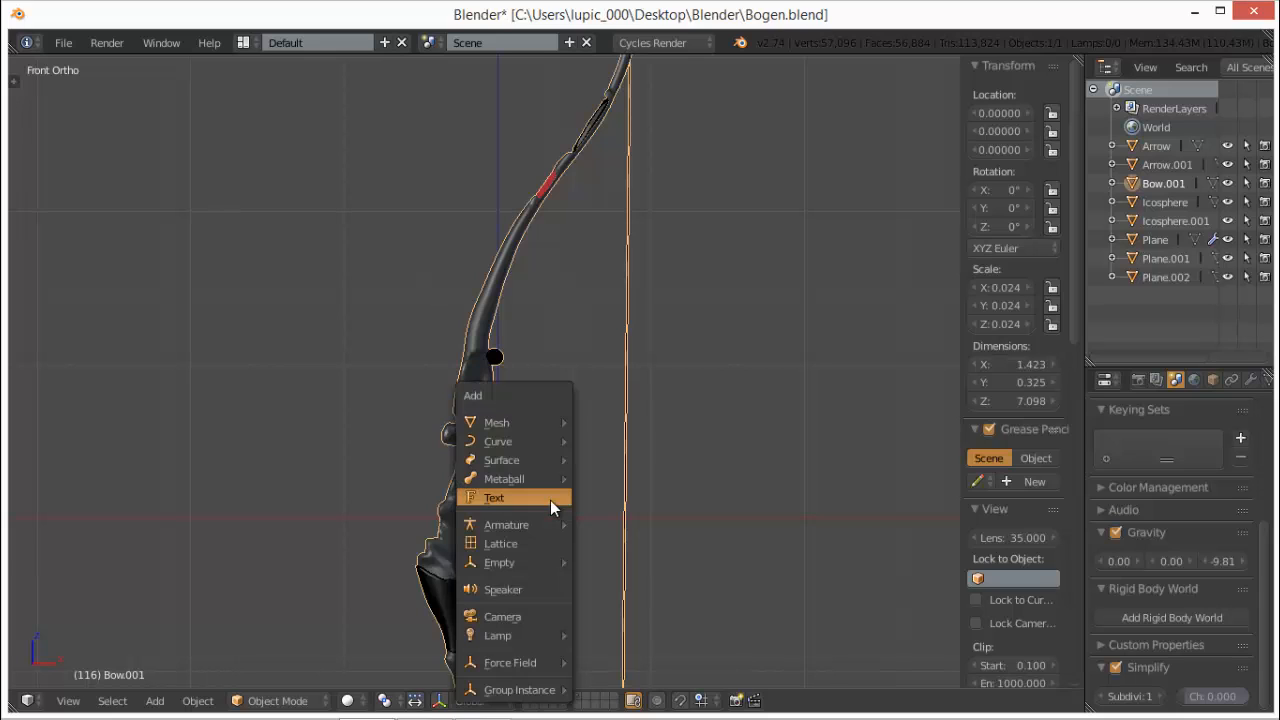
mouse_move(540, 523)
click(603, 523)
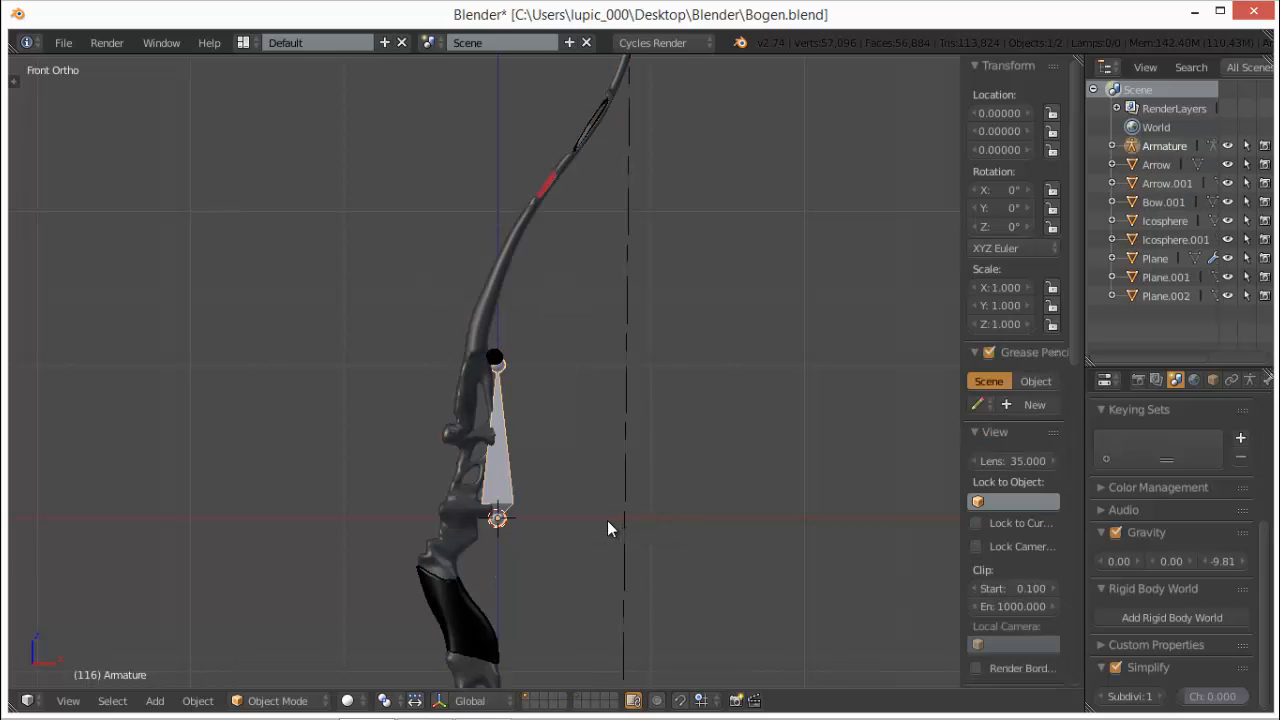
- Move the armature to the base of the bow's upper limb at about X -0.14, Z 1.05, and enable its X-Ray display
key(g)
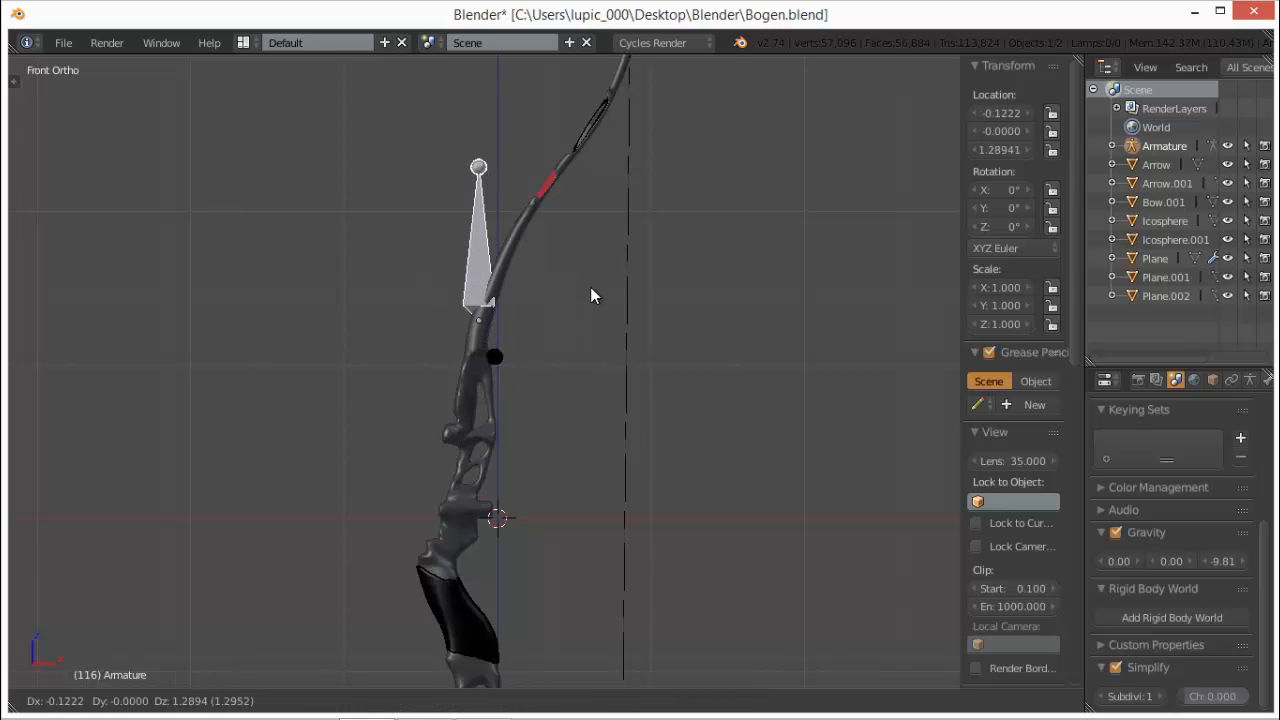
click(585, 319)
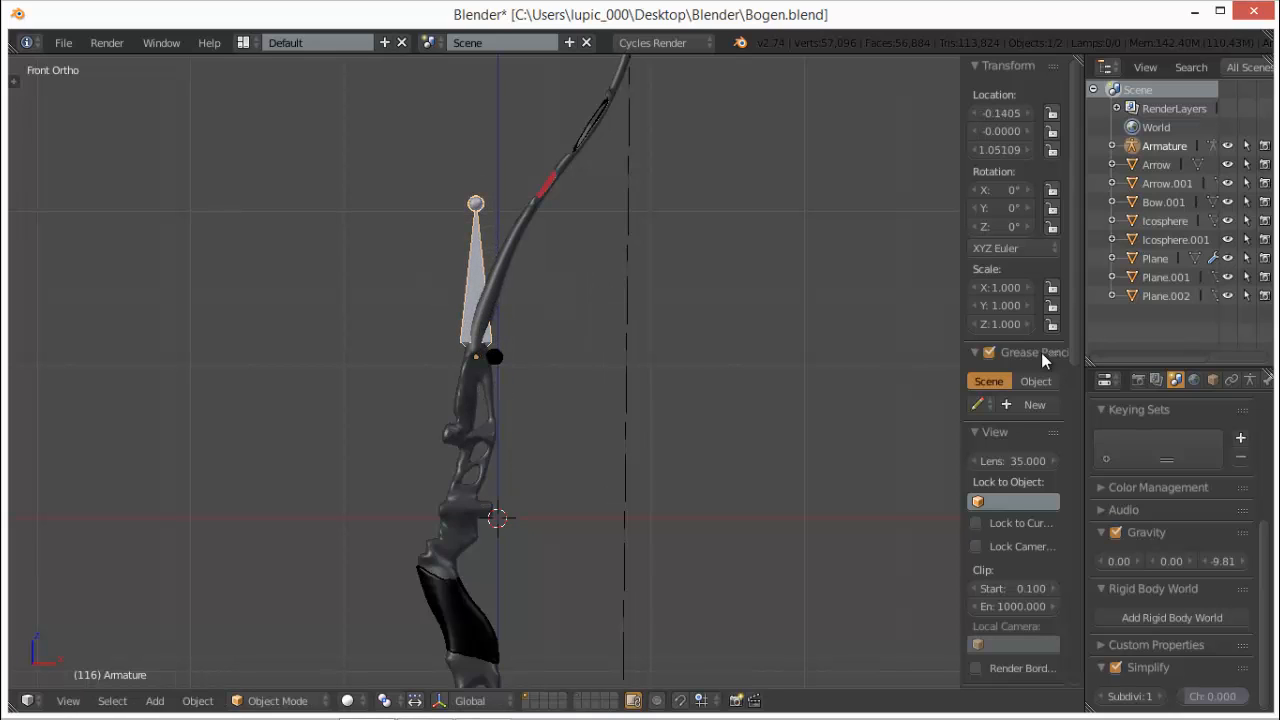
click(1231, 380)
click(1250, 380)
scroll(1156, 579, down, 5)
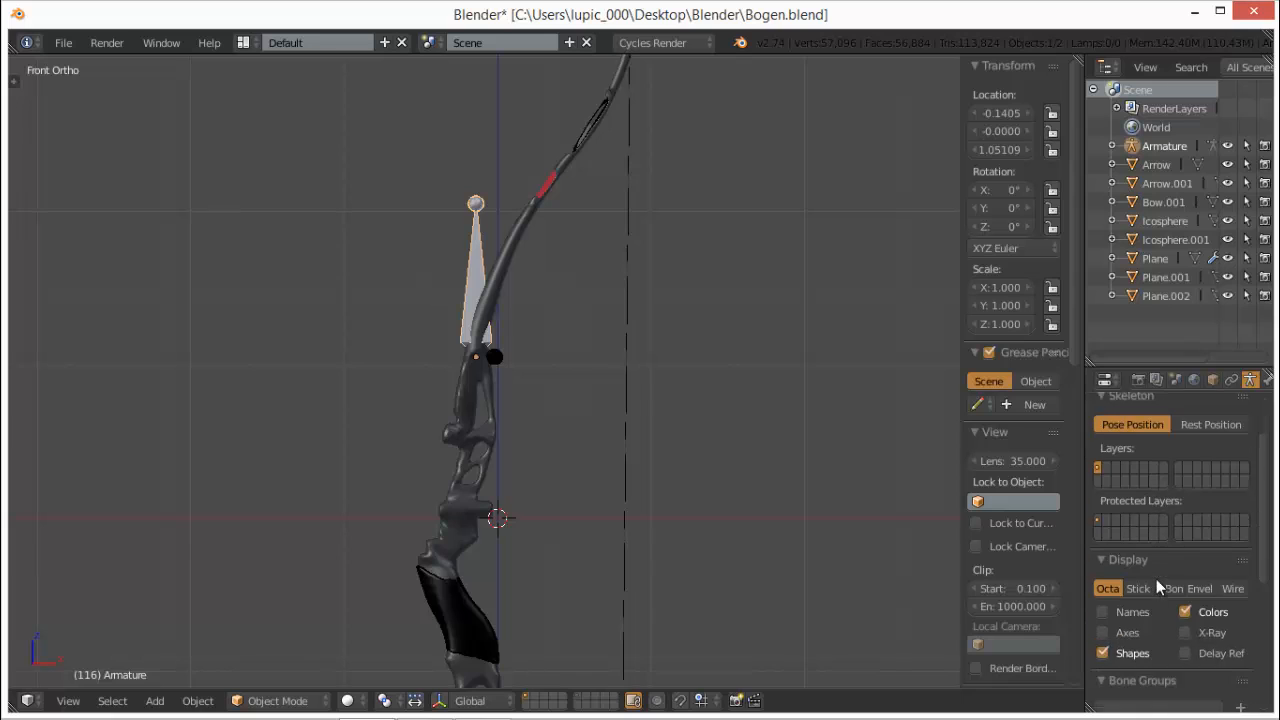
click(1222, 521)
scroll(492, 288, up, 2)
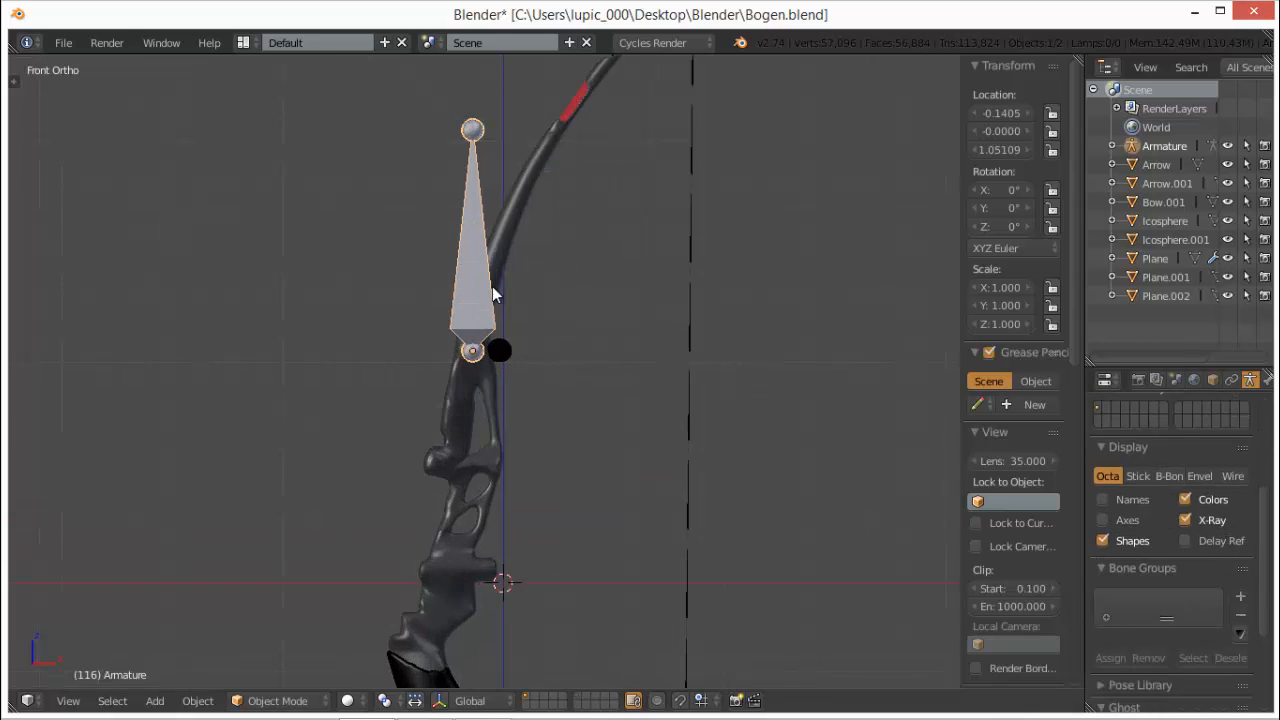
- In Edit Mode, shorten the bone by moving its tail inside the limb to about X 0.017, Z 0.189
mouse_move(534, 346)
shift+middle_down()
mouse_move(549, 361)
mouse_move(556, 512)
shift+middle_up()
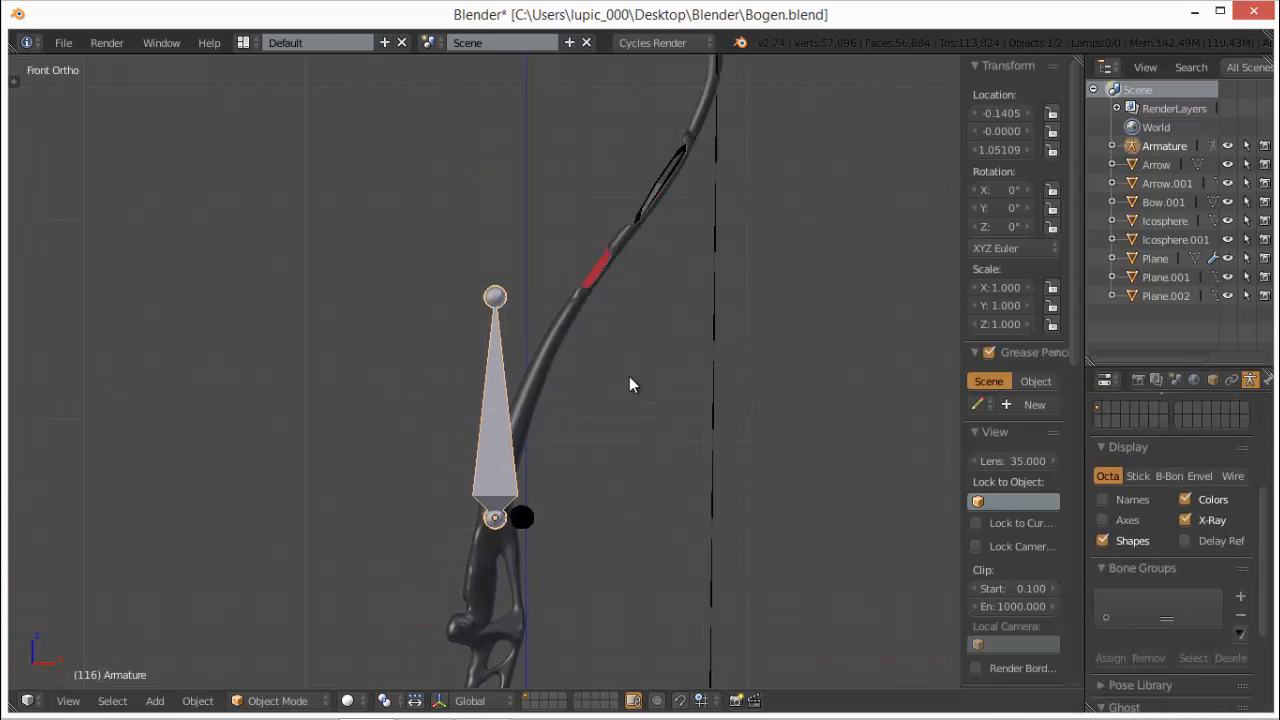
key(Tab)
right_click(495, 297)
key(g)
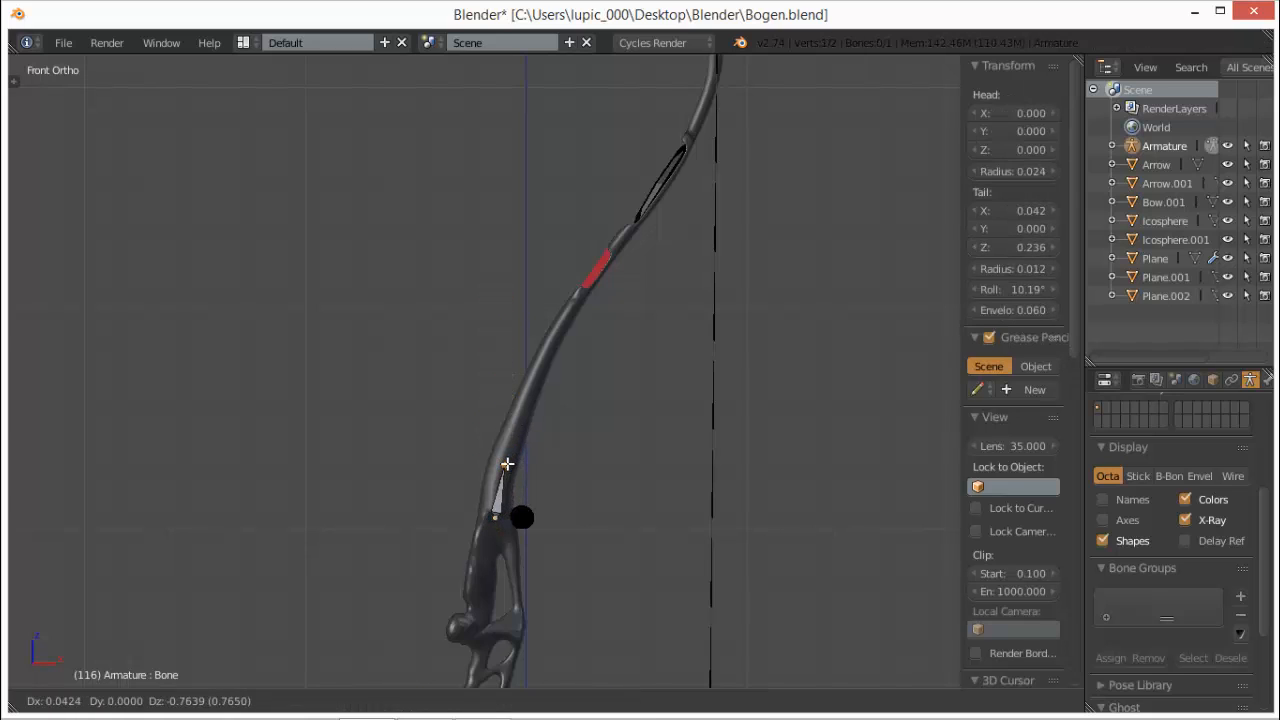
click(505, 472)
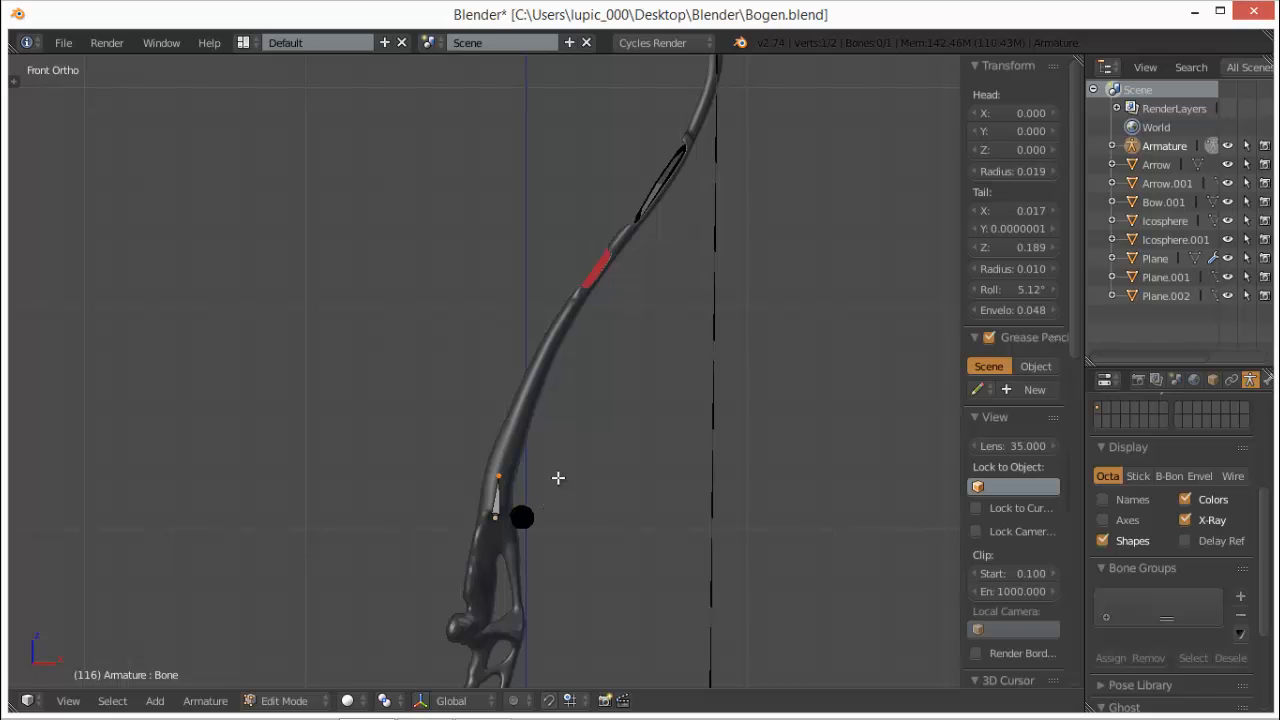
- Examine the bow's riser, grip and both limbs around the first bone
scroll(575, 485, up, 1)
mouse_move(590, 421)
shift+middle_down()
mouse_move(563, 326)
mouse_move(574, 292)
shift+middle_up()
shift+middle_drag(565, 474, 602, 337)
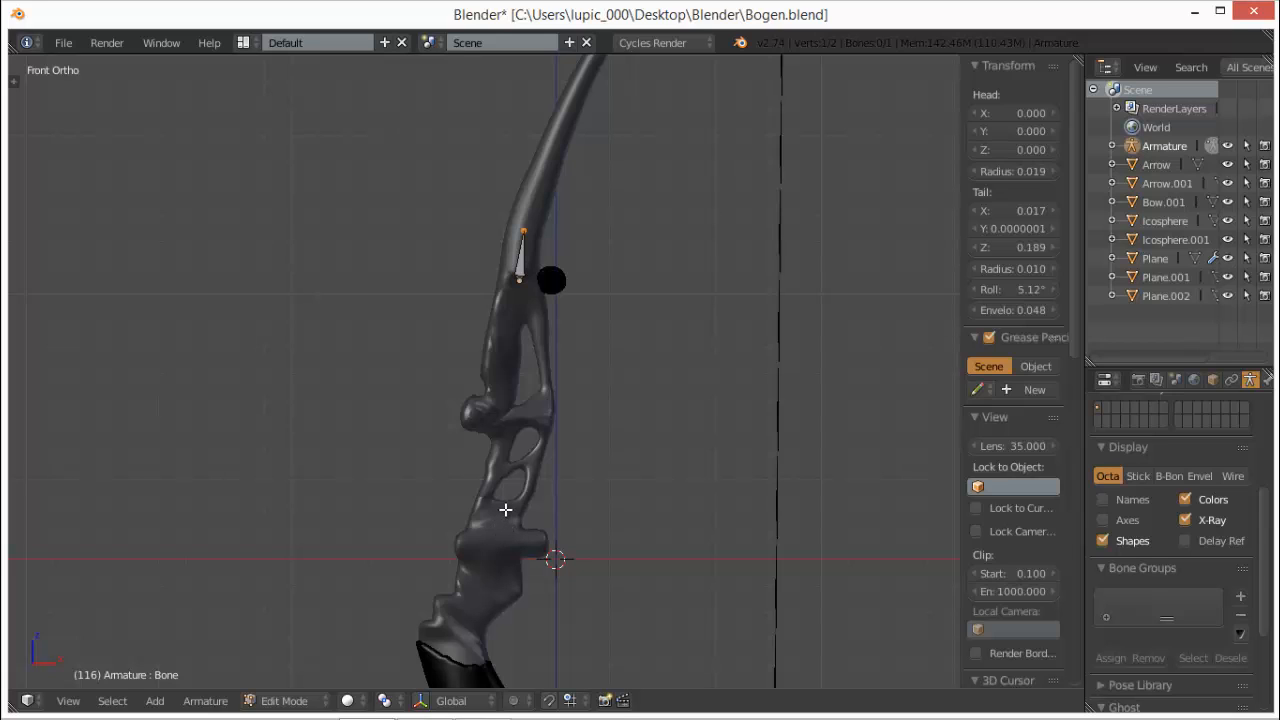
scroll(547, 622, down, 1)
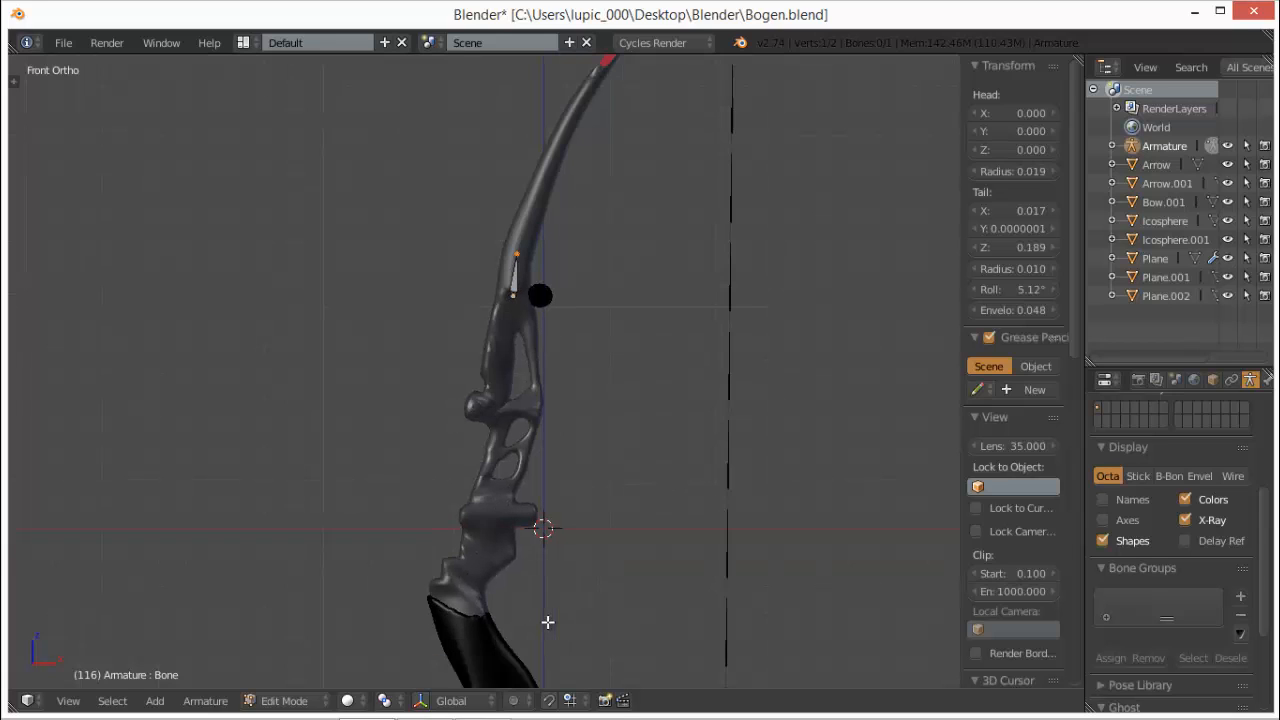
shift+middle_drag(588, 615, 580, 404)
shift+middle_drag(616, 540, 603, 510)
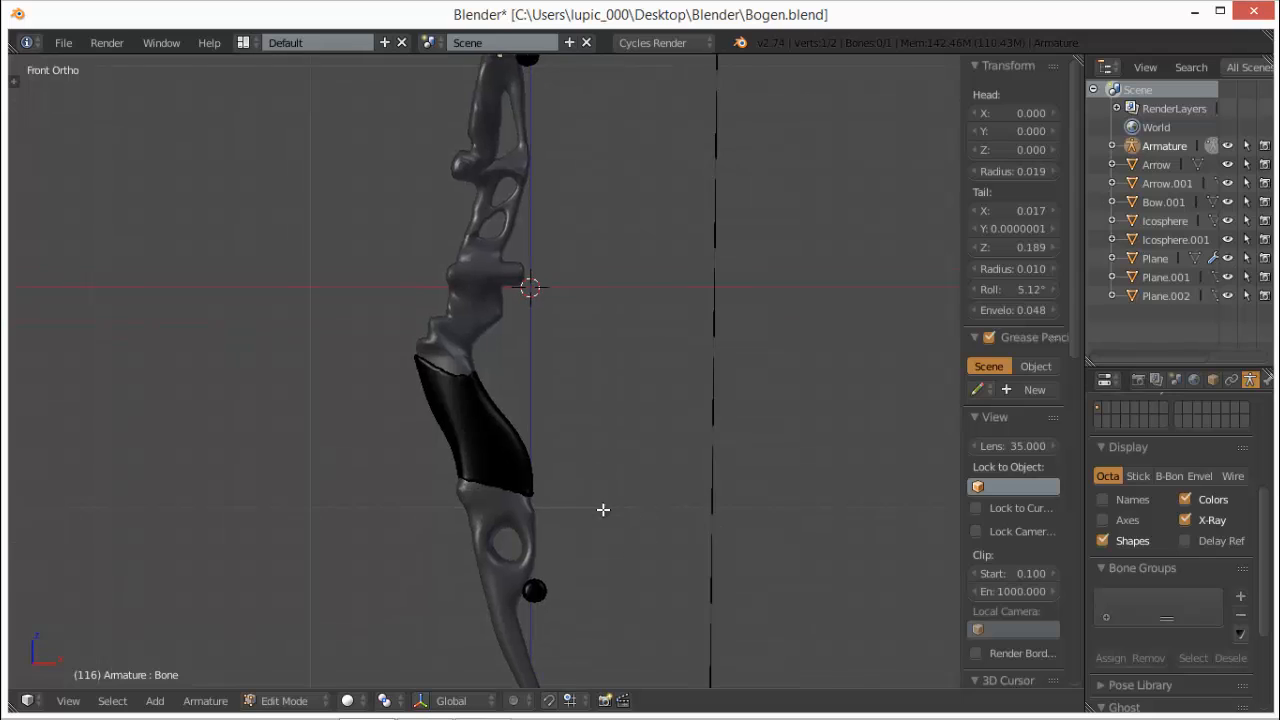
scroll(605, 515, down, 7)
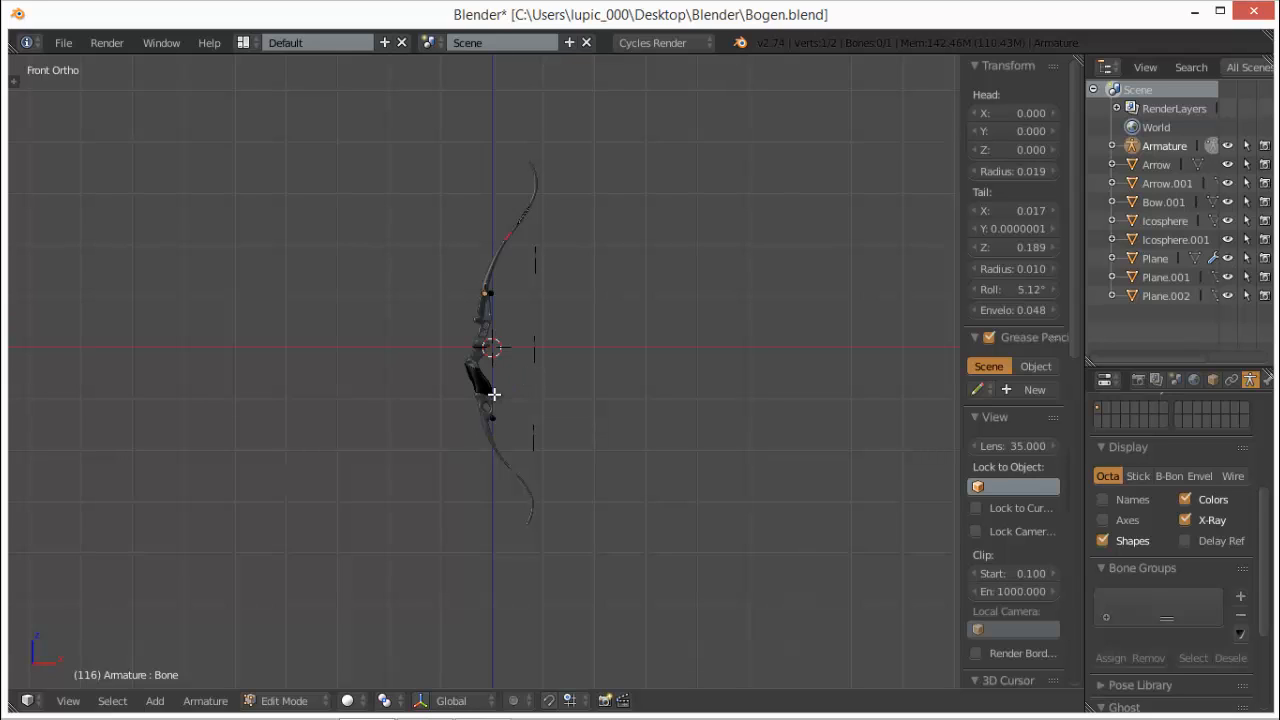
scroll(528, 401, up, 8)
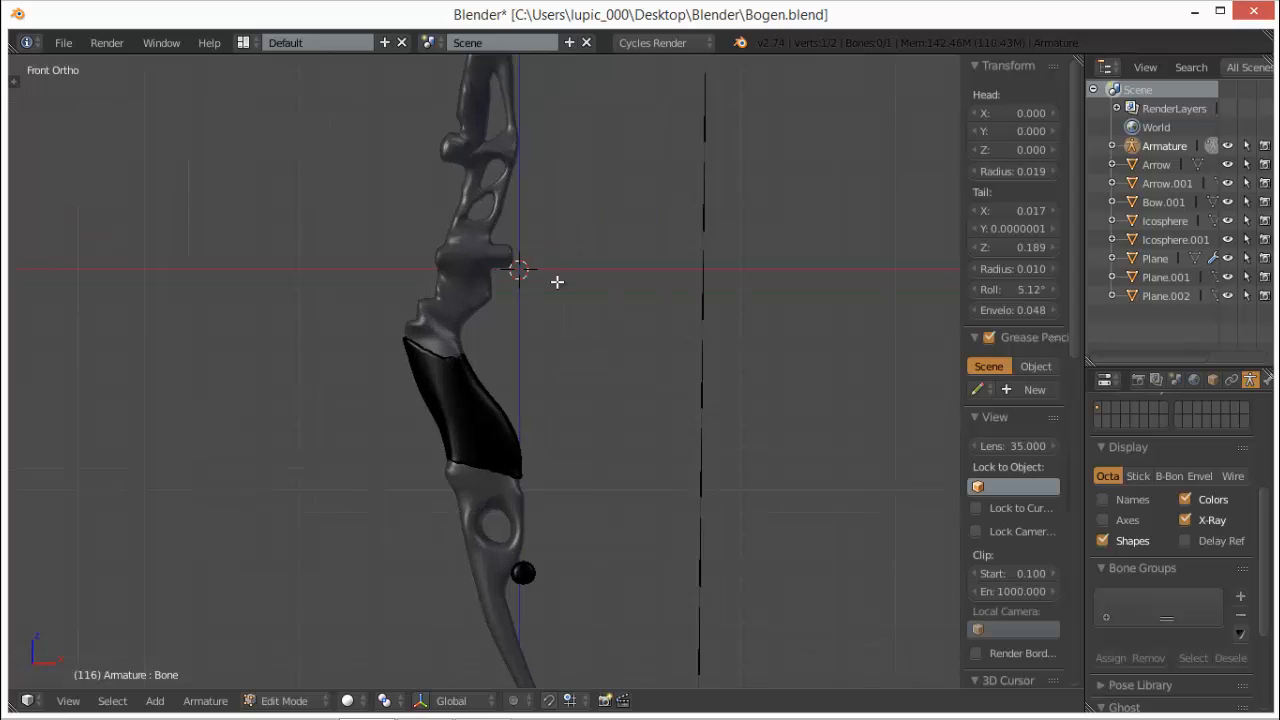
scroll(645, 420, up, 4)
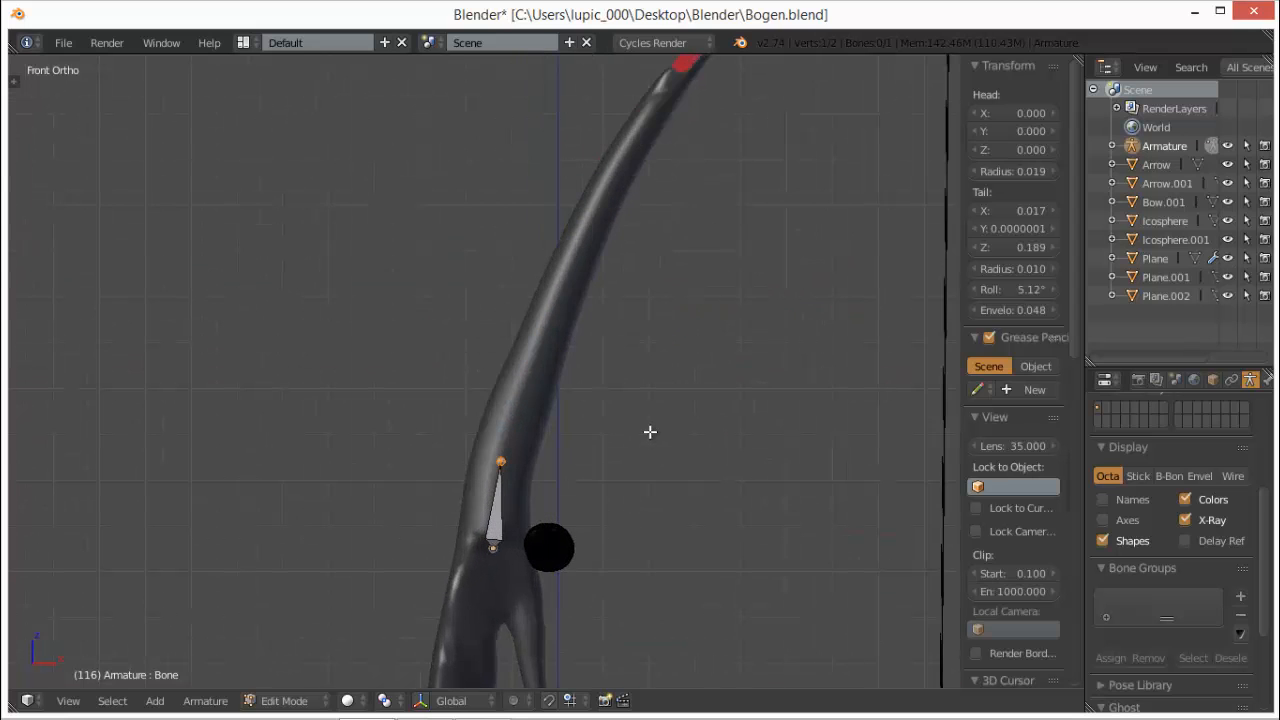
scroll(627, 305, up, 2)
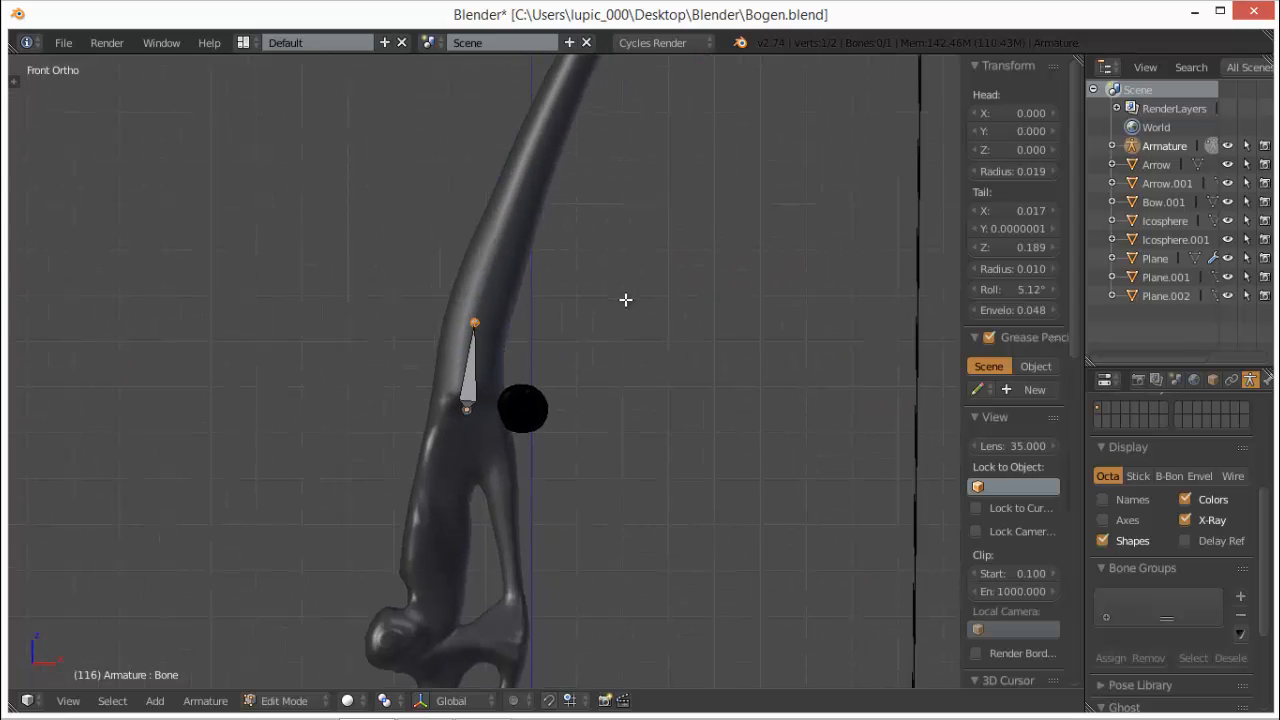
- Reposition the first bone's tail in the middle of the limb at about X 0.021, Z 0.224
right_click(469, 408)
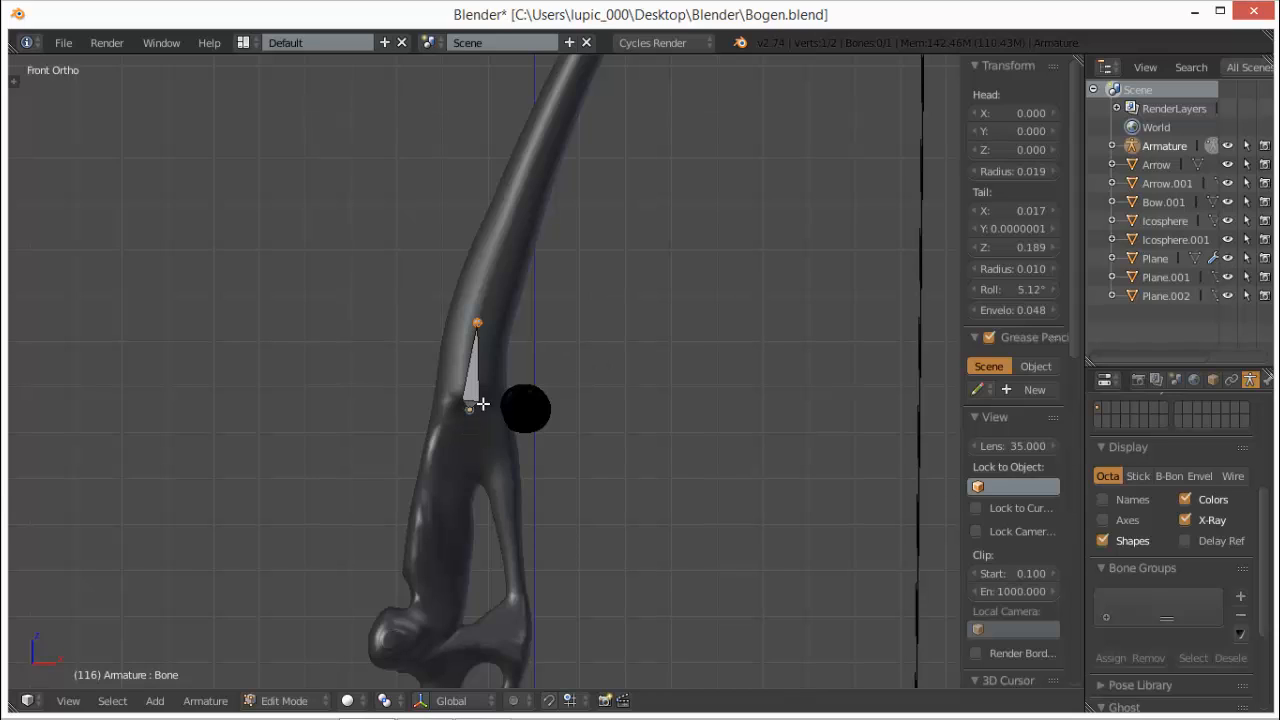
key(g)
key(Escape)
right_click(487, 320)
key(g)
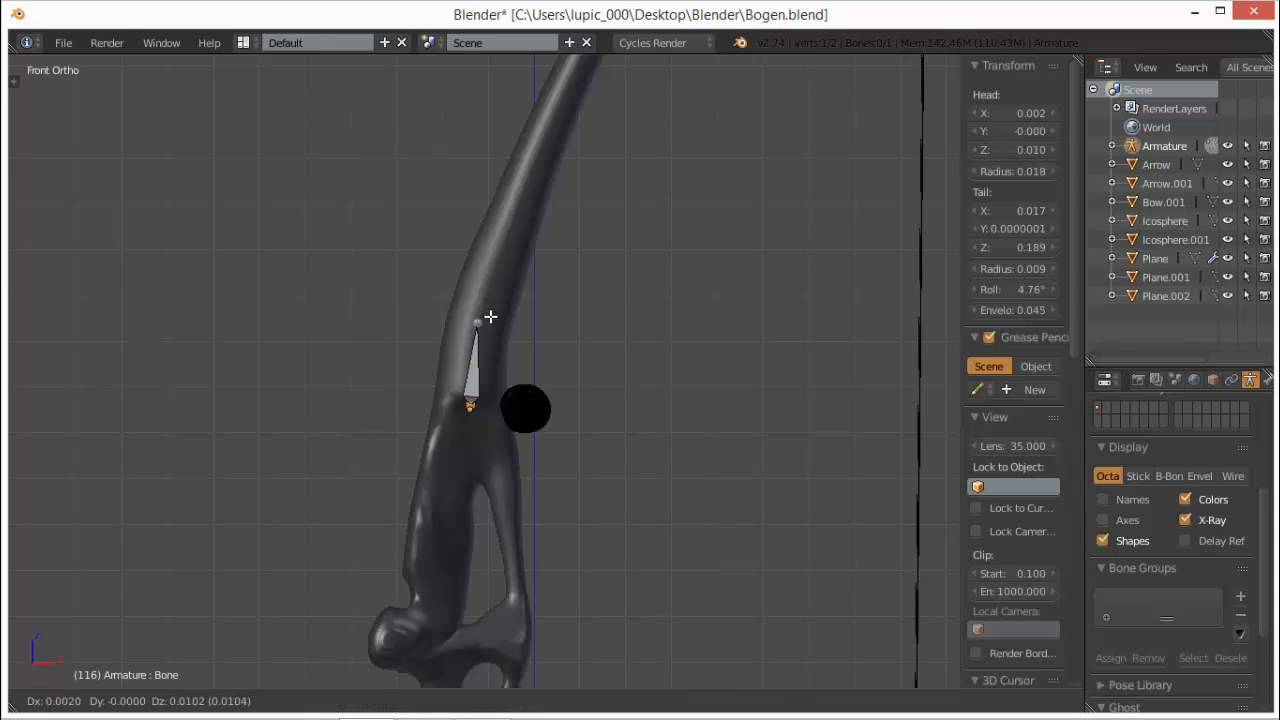
right_click(486, 318)
key(s)
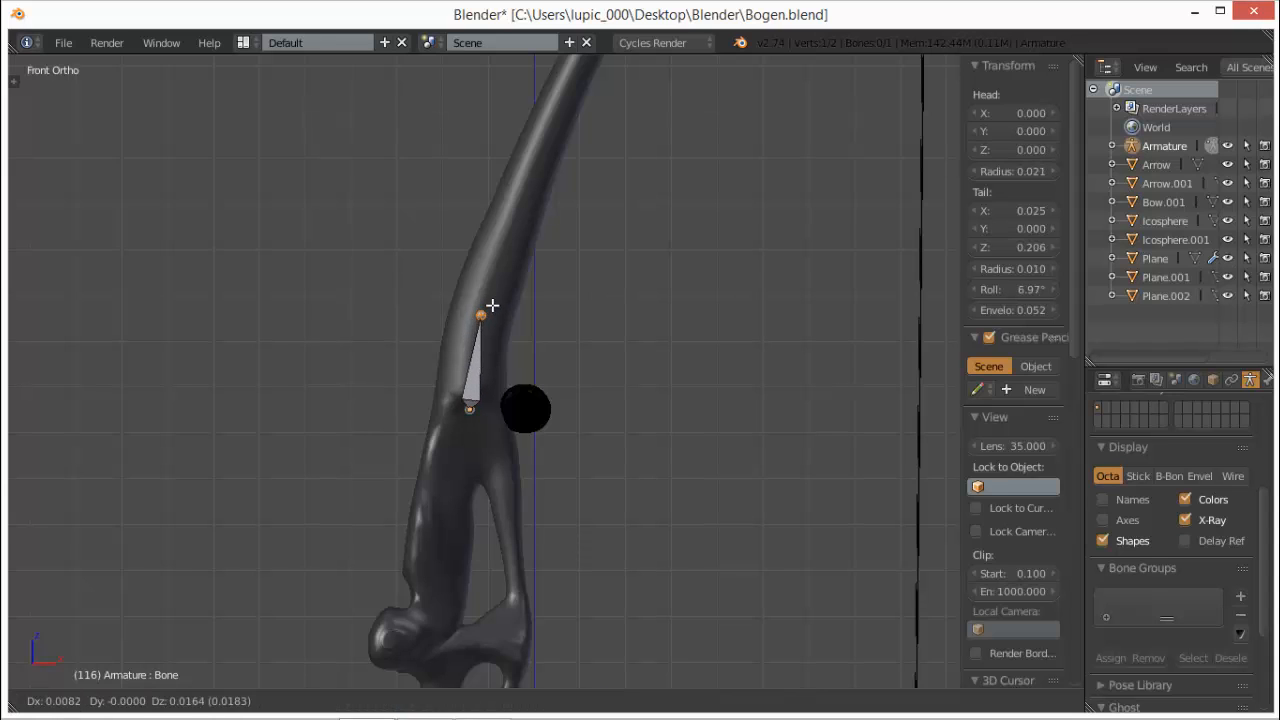
click(486, 297)
- Check the limb in wireframe, extrude a second bone, and adjust its tail to about X 0.086, Z 0.407 in solid shading
shift+middle_drag(634, 240, 562, 366)
scroll(598, 321, down, 1)
scroll(597, 320, up, 1)
key(z)
scroll(581, 326, up, 1)
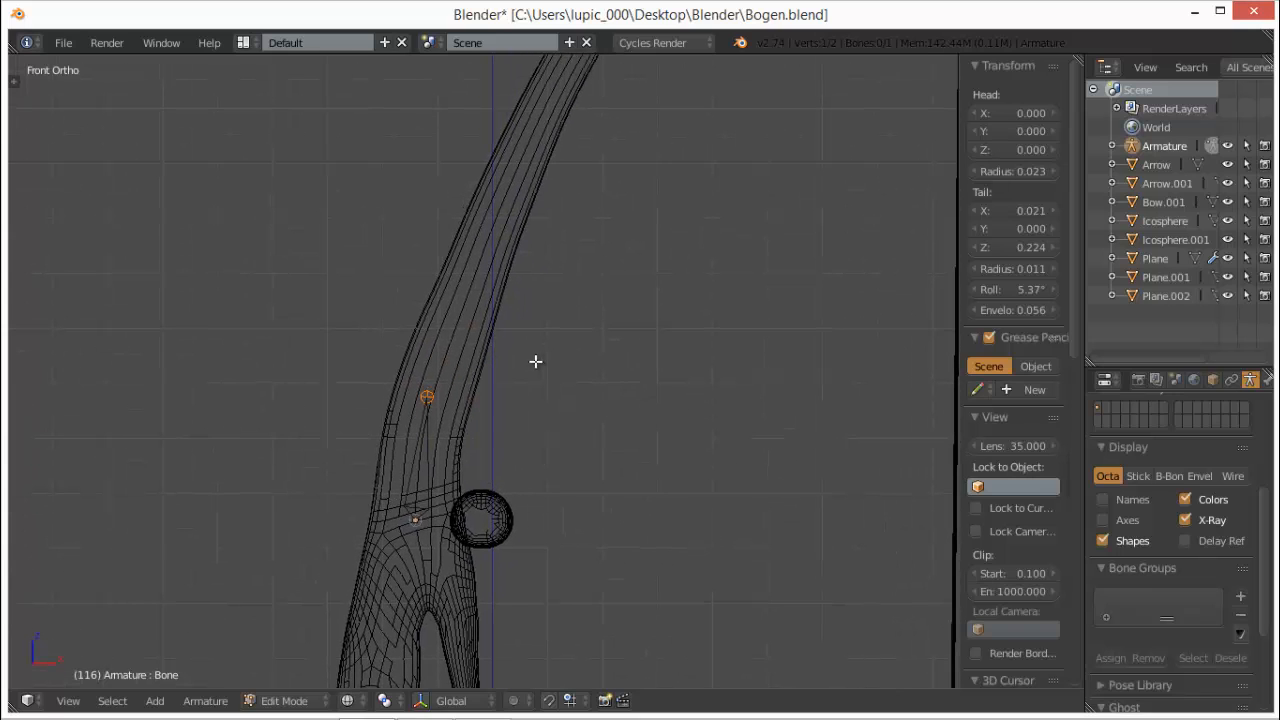
key(e)
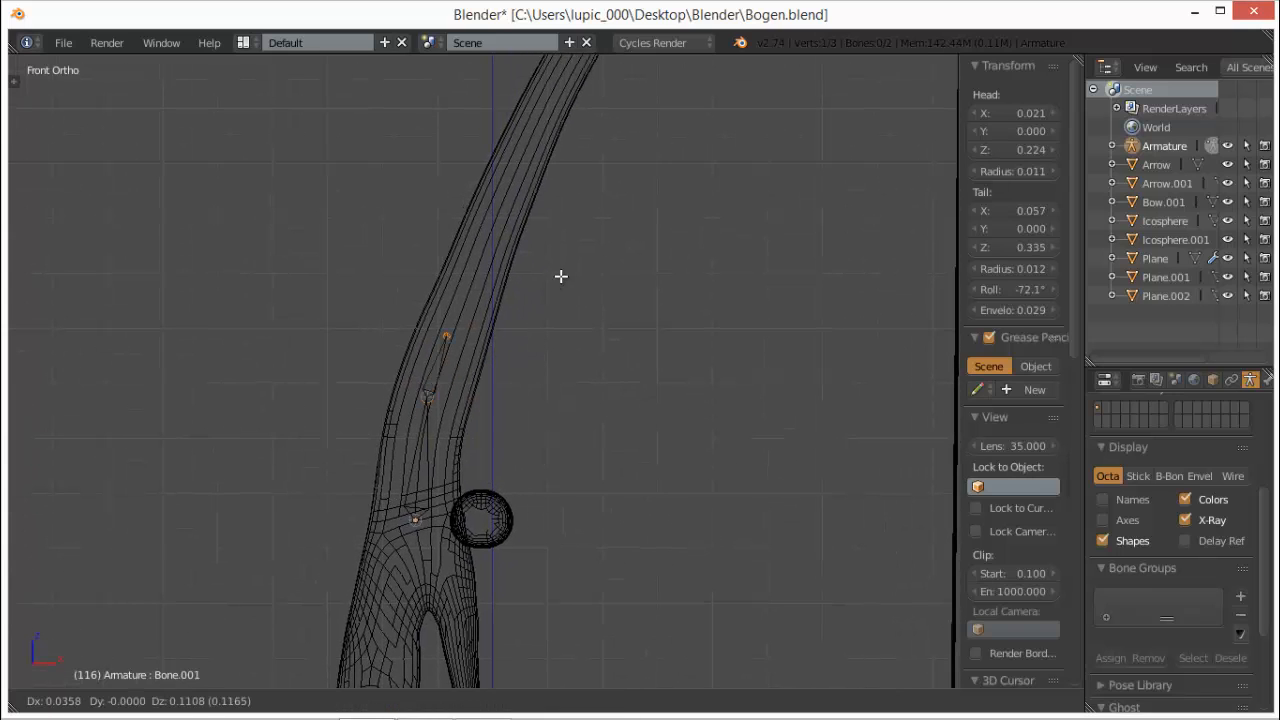
click(566, 271)
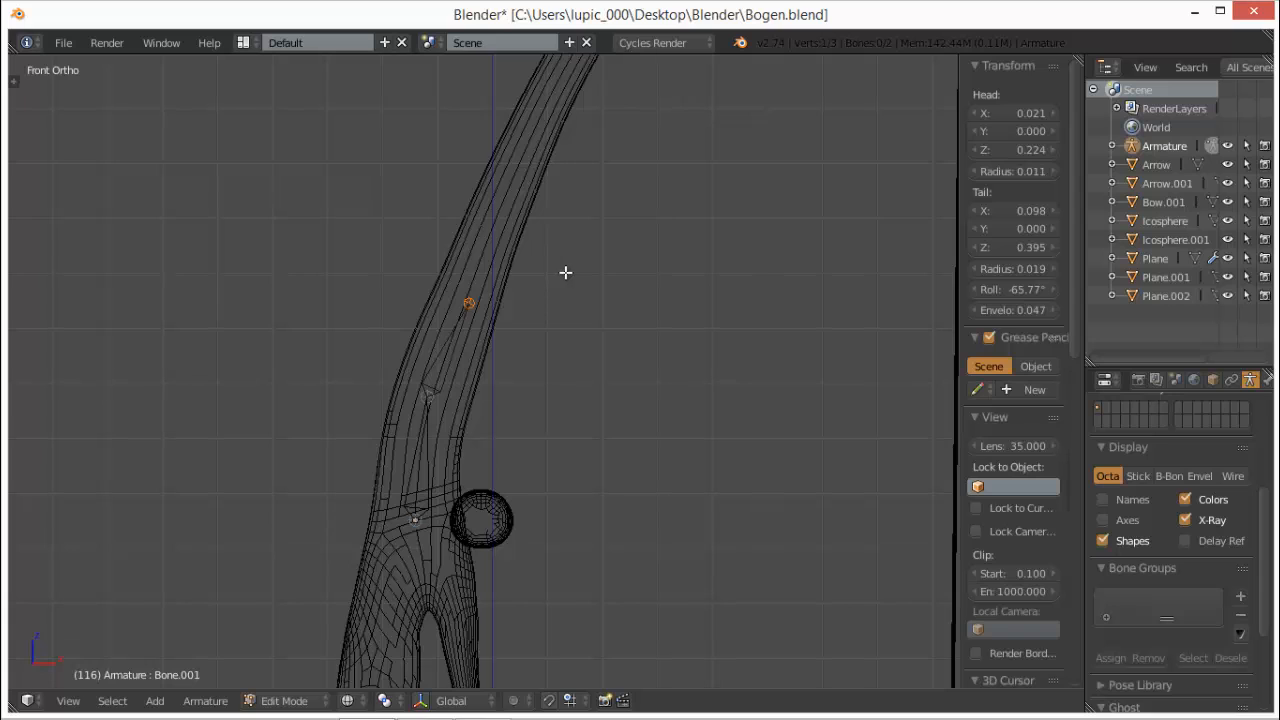
key(z)
key(g)
click(595, 263)
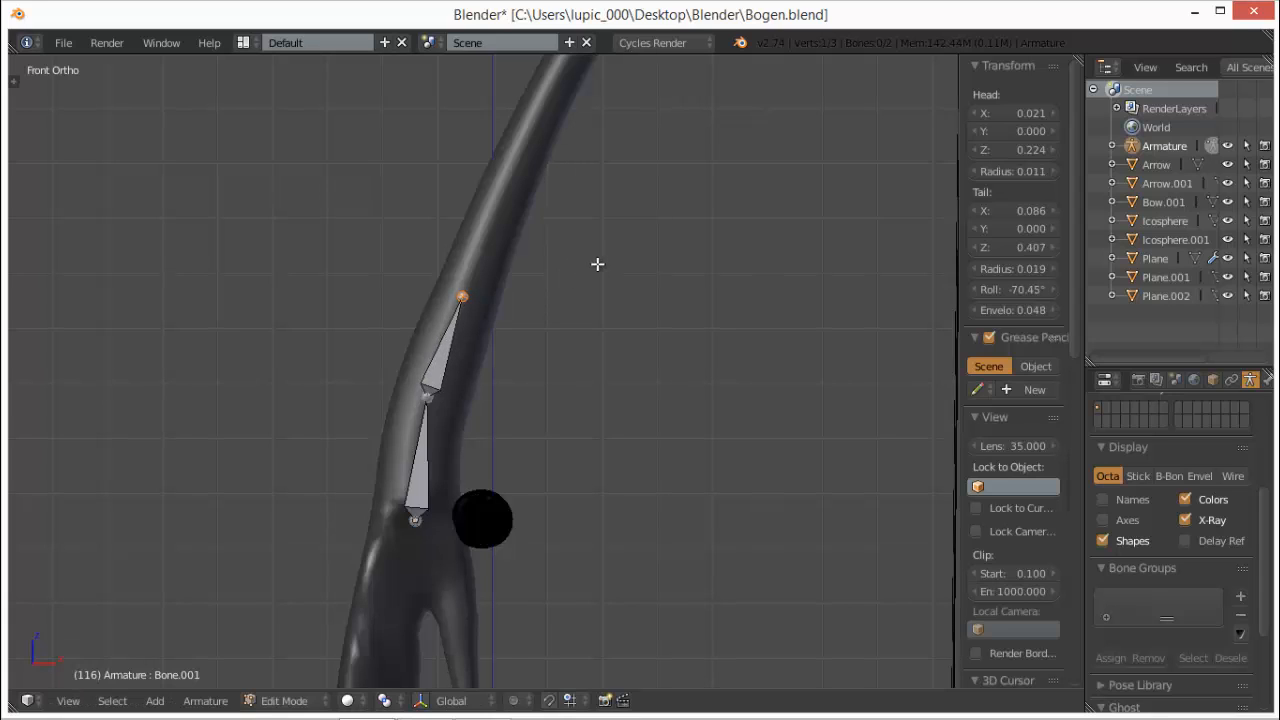
- Extrude a third and fourth bone up the limb, with tails at about X 0.161, Z 0.565 and X 0.234, Z 0.732
shift+middle_drag(655, 249, 631, 377)
key(e)
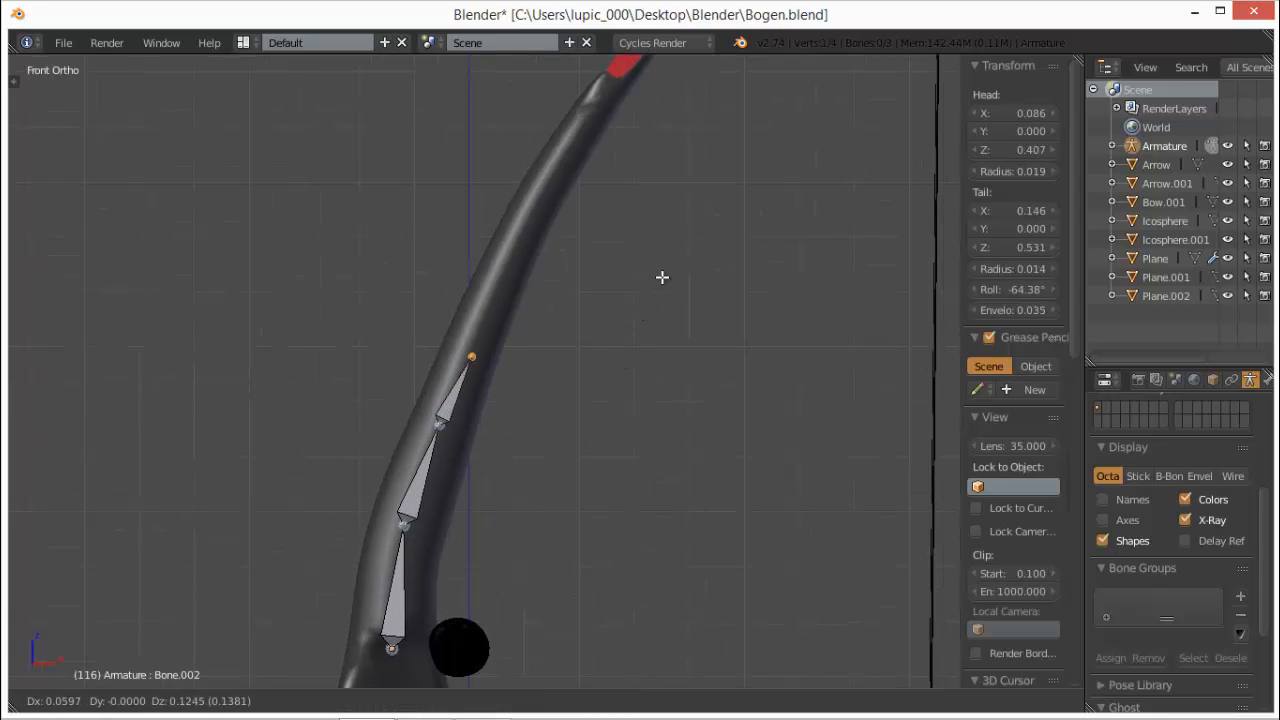
click(665, 272)
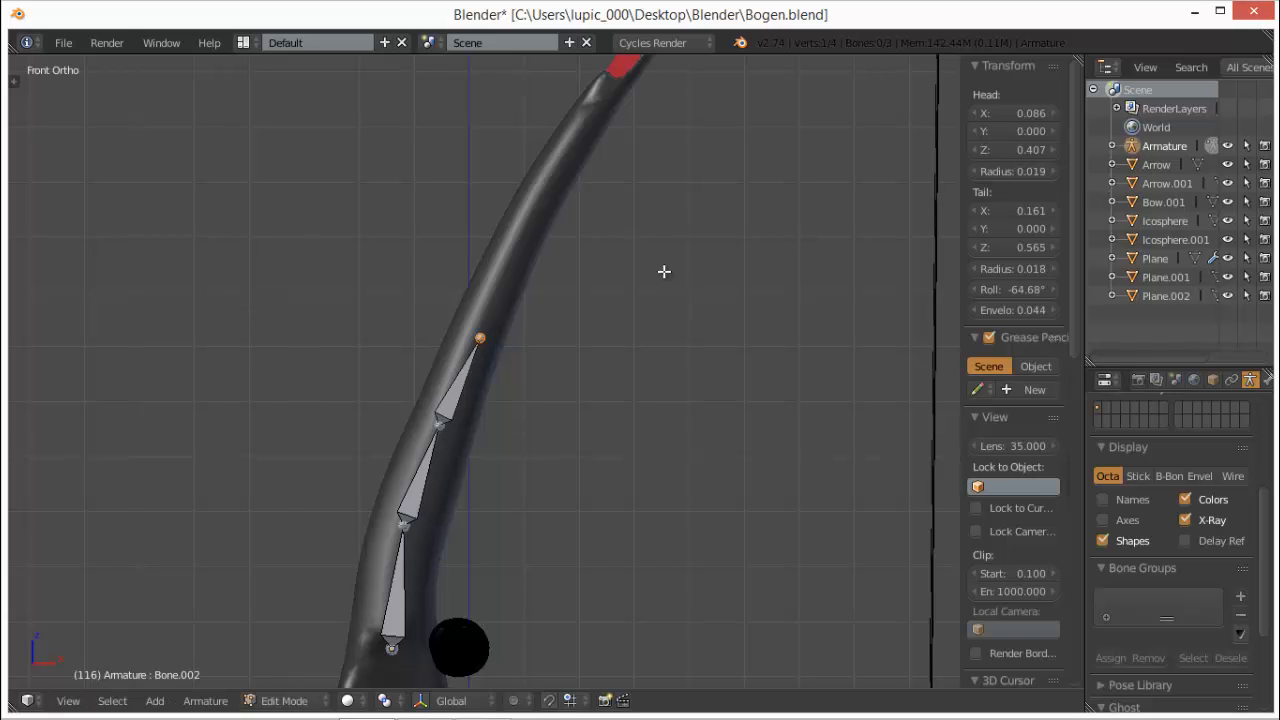
shift+middle_drag(669, 297, 629, 394)
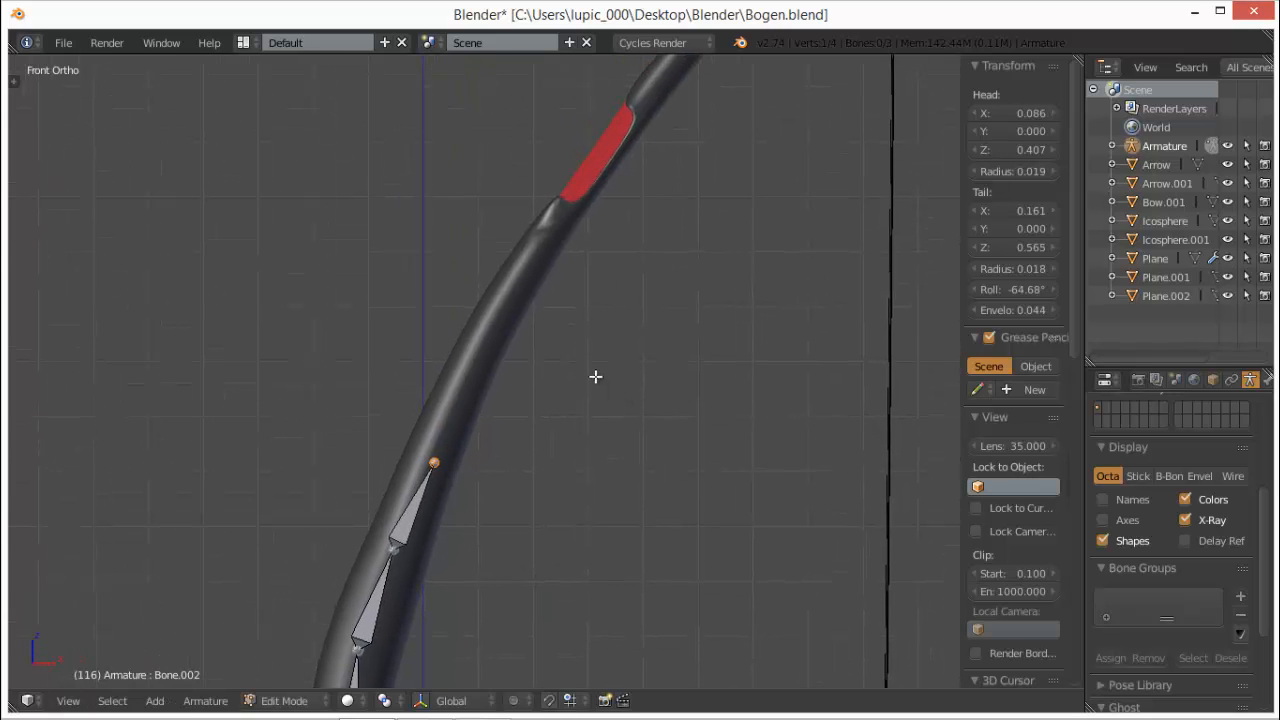
key(e)
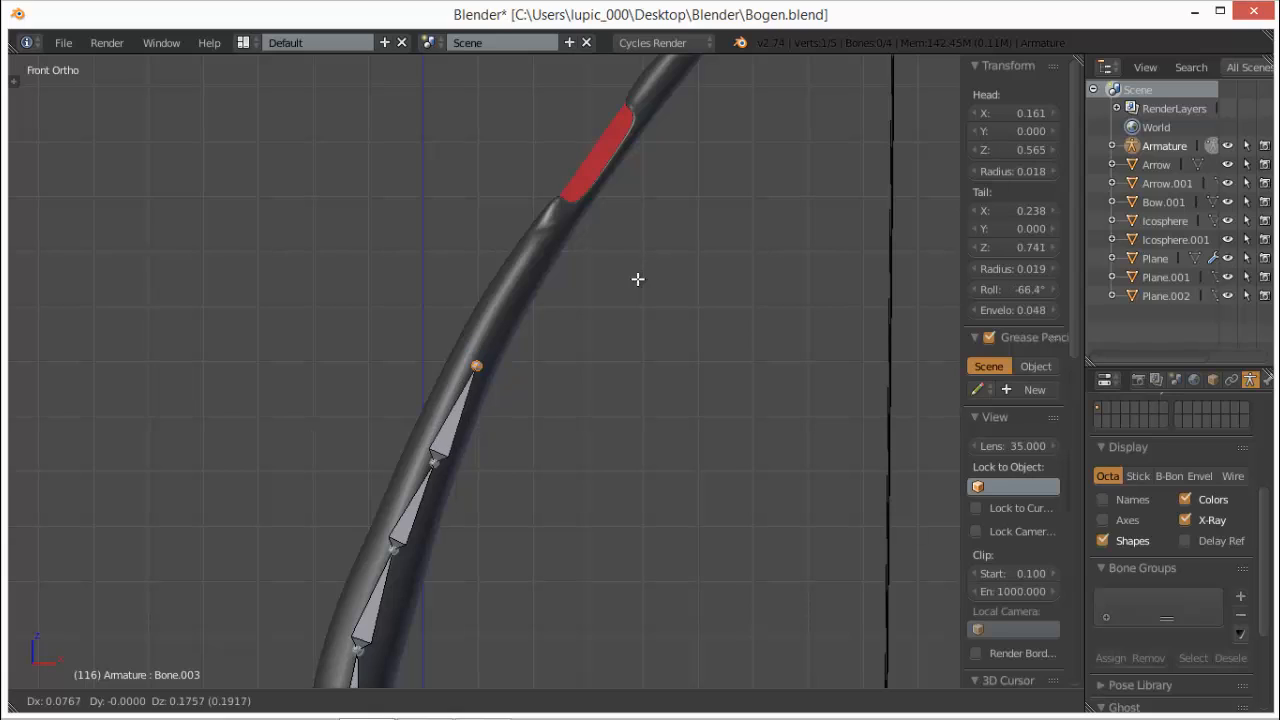
click(675, 281)
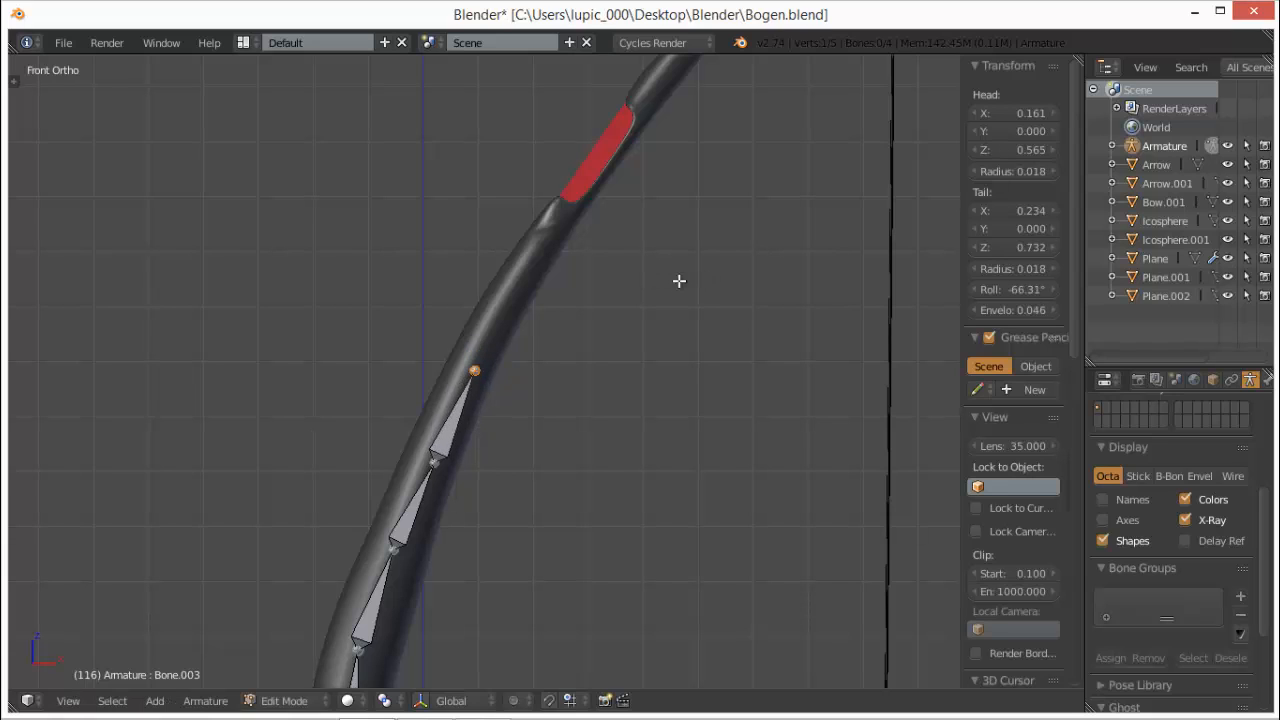
- Extrude a fifth and sixth bone to the red section, with tails at about X 0.314, Z 0.883 and X 0.405, Z 1.033
key(e)
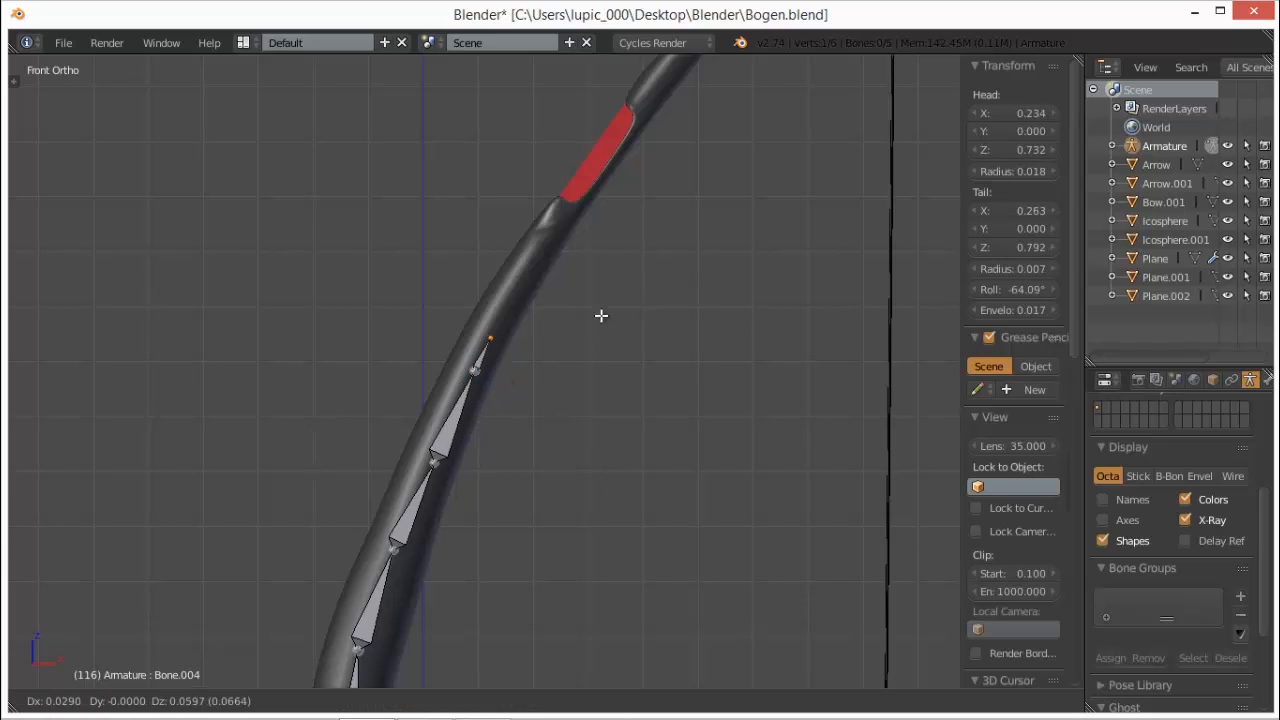
click(614, 288)
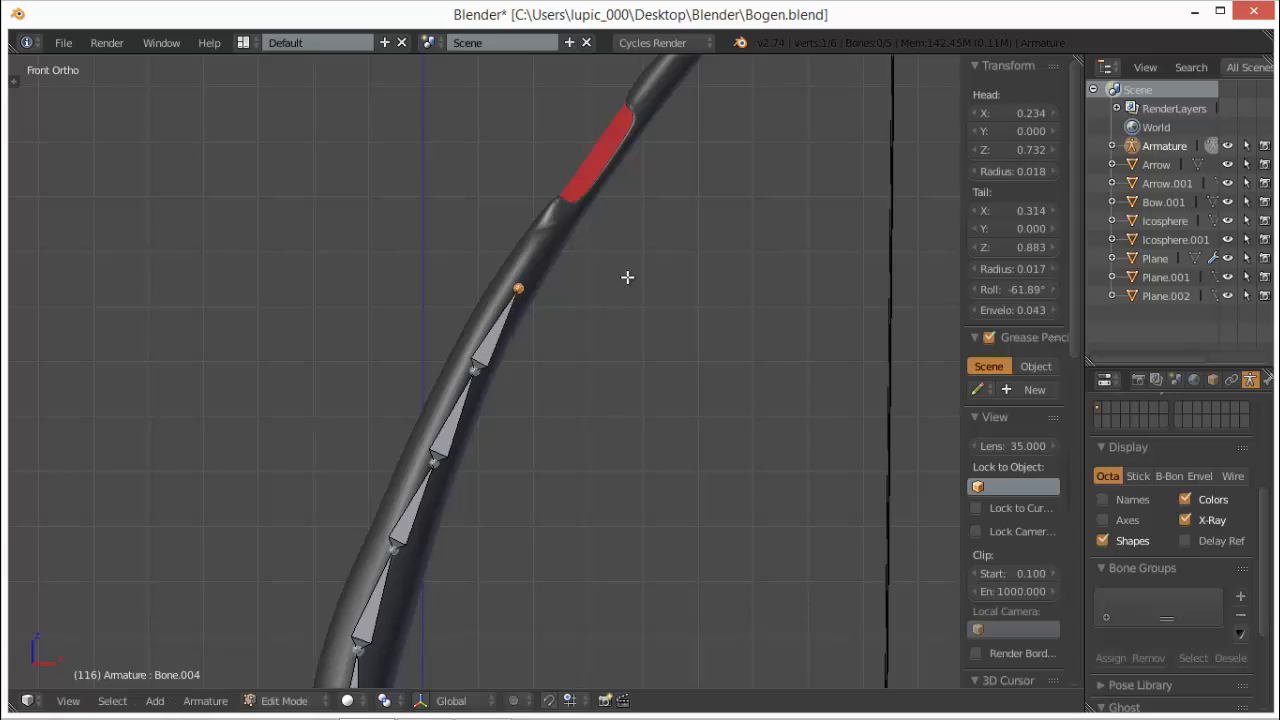
key(e)
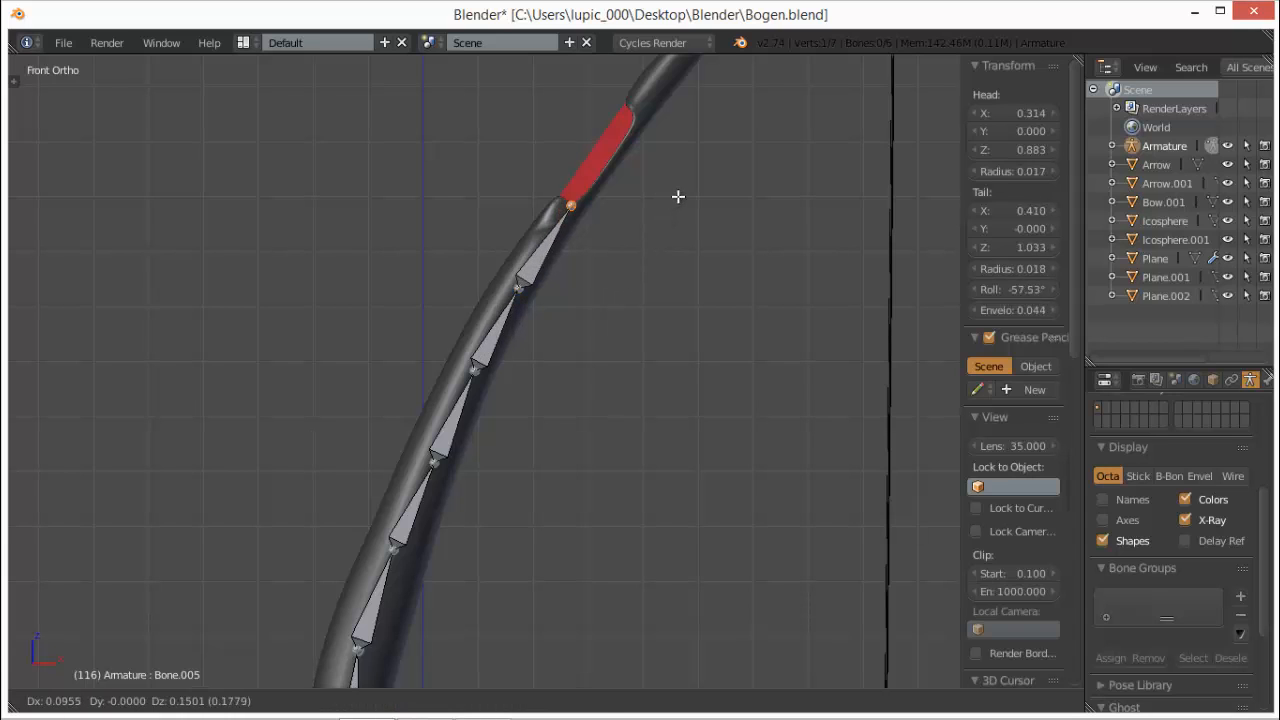
click(675, 196)
- Extrude a seventh and eighth bone past the red section, with tails at about X 0.500, Z 1.162 and X 0.603, Z 1.293
shift+middle_drag(664, 262, 575, 389)
key(e)
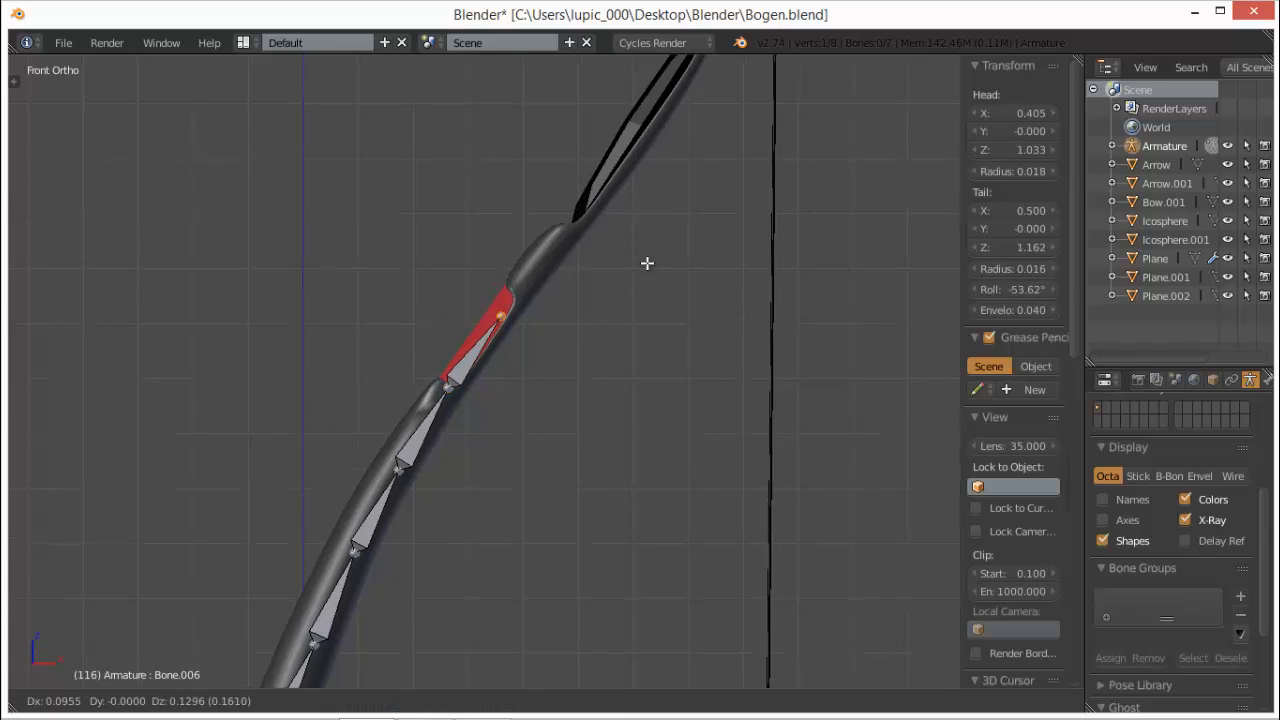
click(652, 263)
key(e)
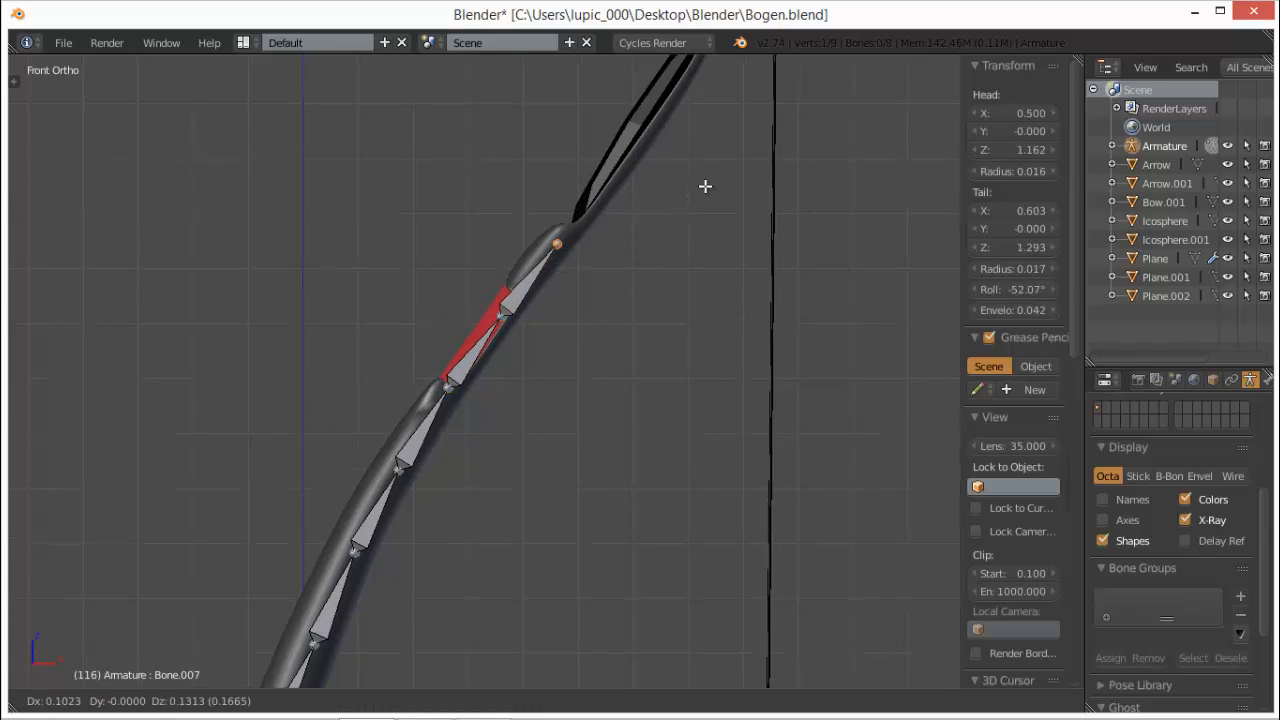
click(703, 189)
- Extrude a ninth and tenth bone along the black inlay, with tails at about X 0.708, Z 1.433 and X 0.81, Z 1.58
shift+middle_drag(706, 244, 616, 390)
key(e)
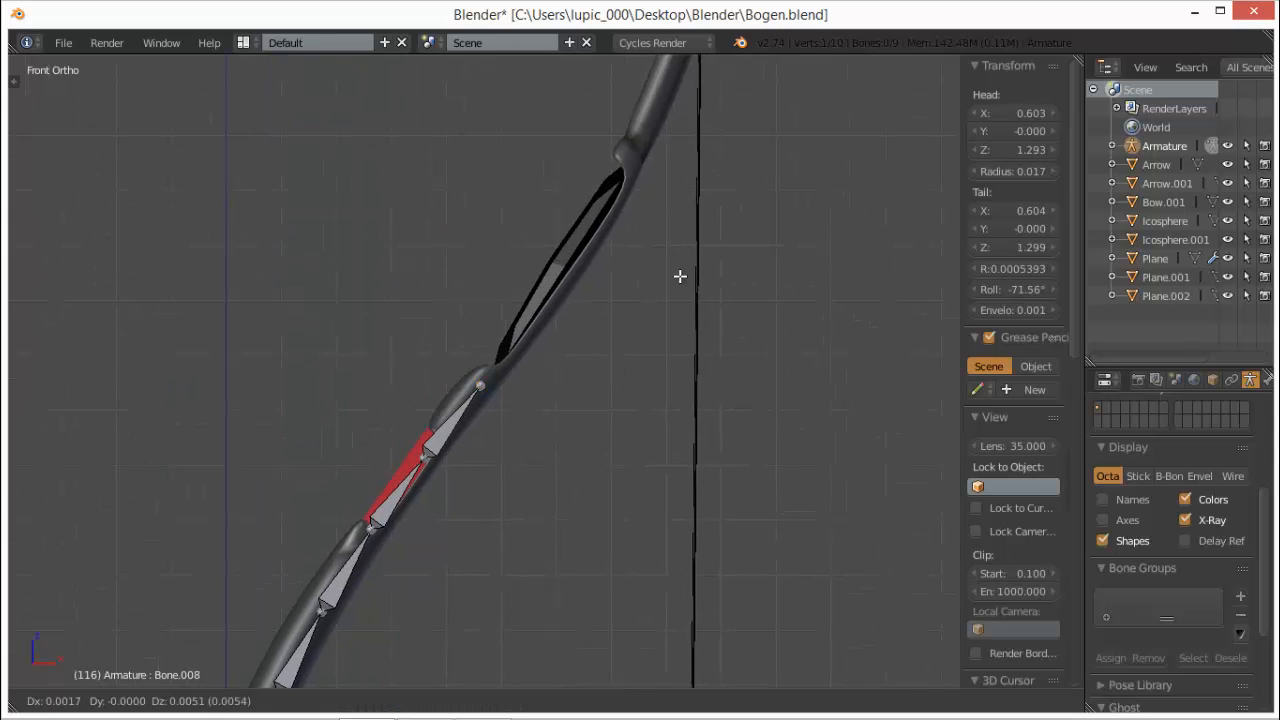
click(712, 248)
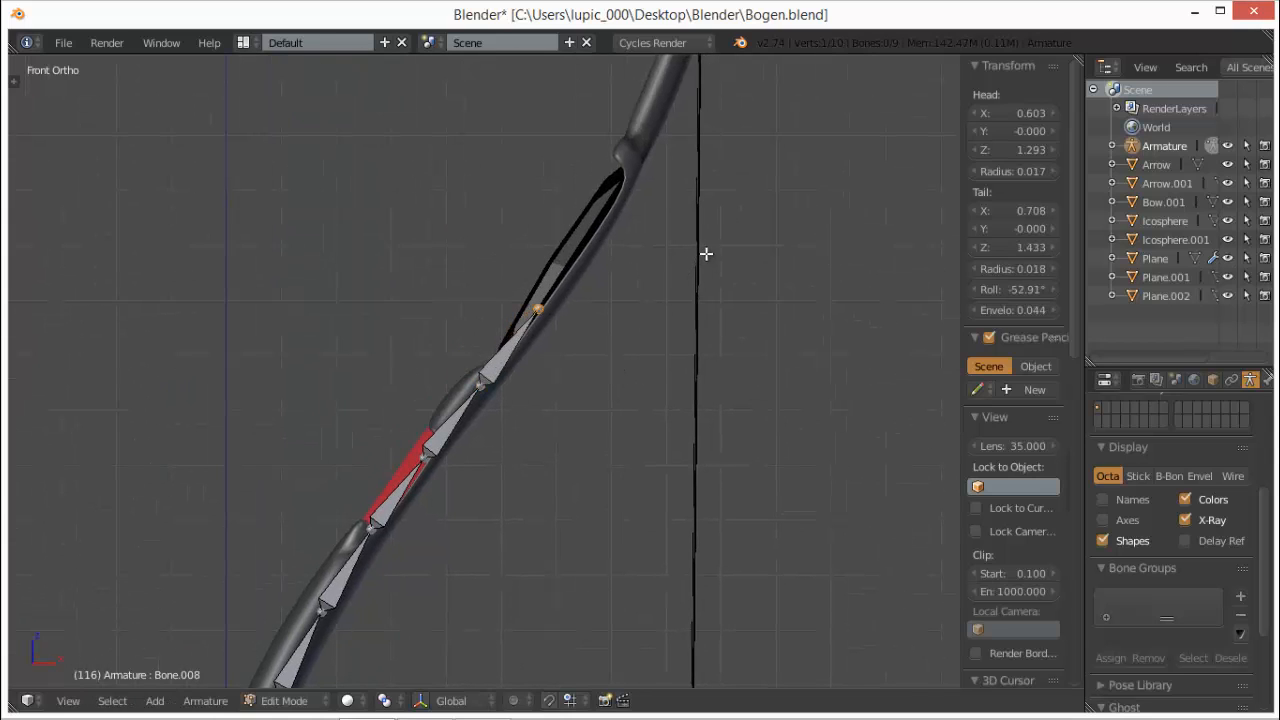
key(e)
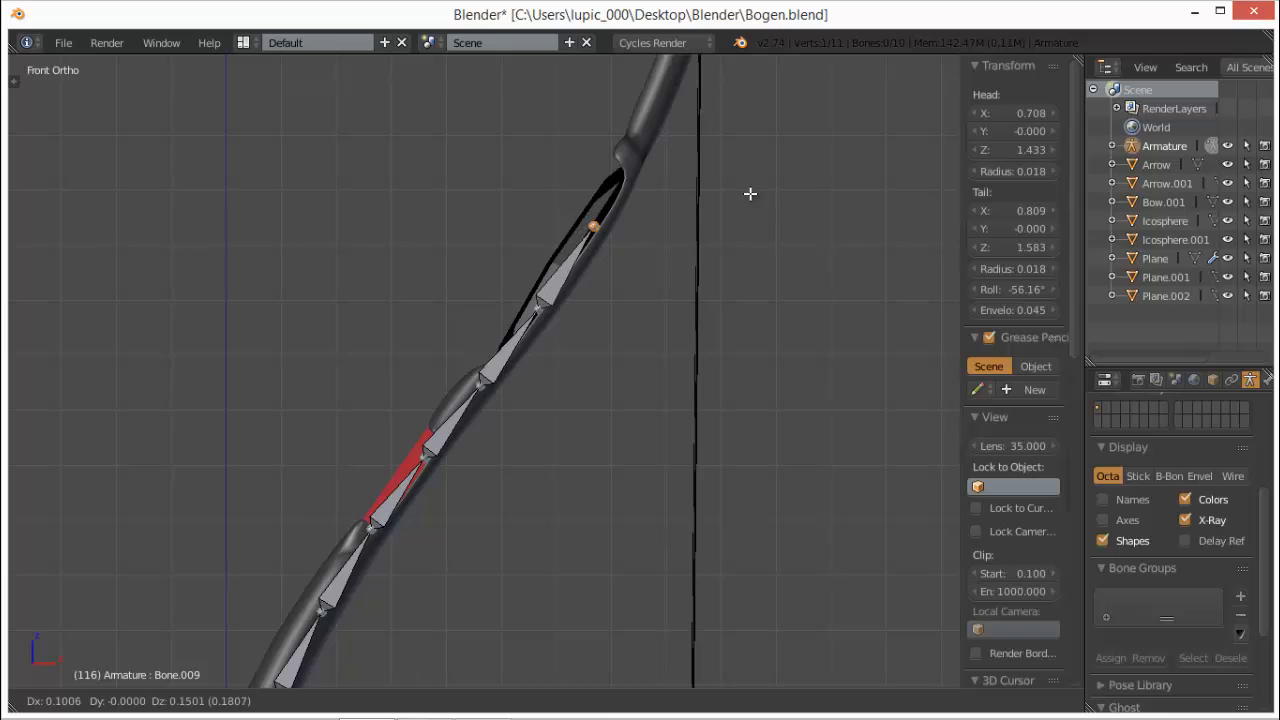
click(752, 188)
- Extrude three more bones up to the string's upper end, with tails at about X 0.899, Z 1.752; X 0.964, Z 1.921; X 1.003, Z 2.104
key(e)
click(788, 136)
shift+middle_drag(788, 136, 671, 408)
key(e)
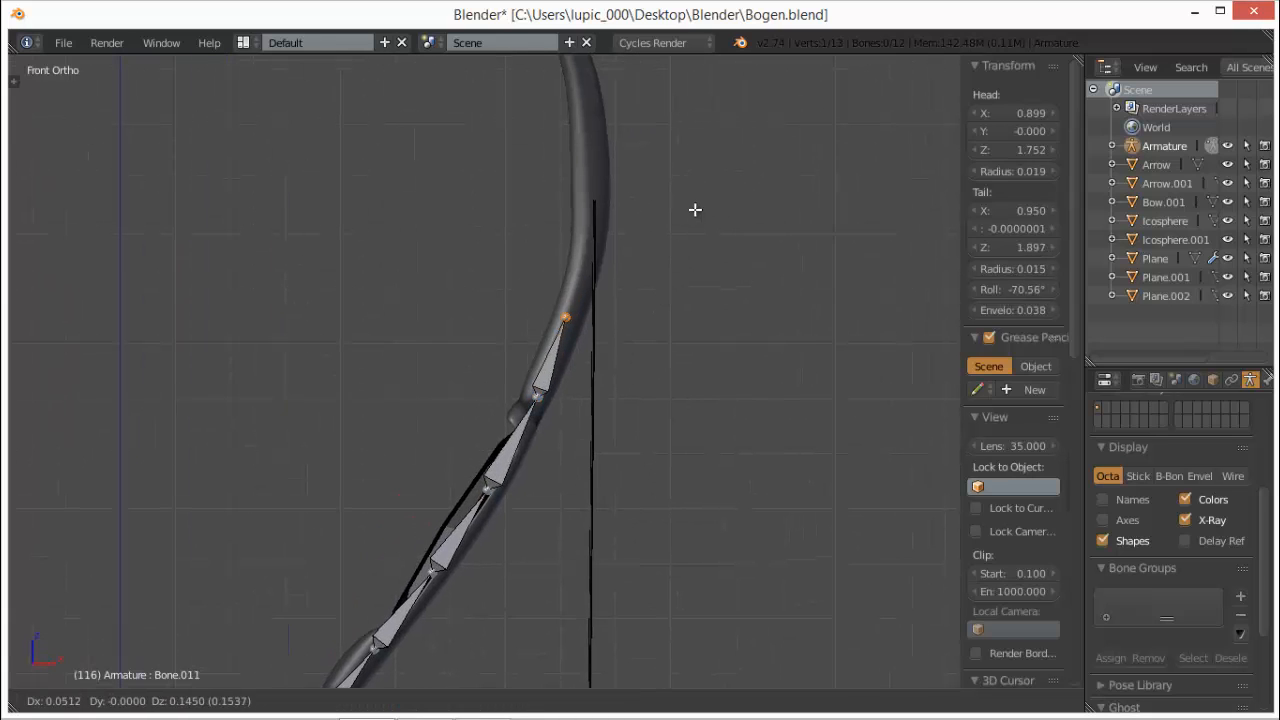
click(702, 190)
key(e)
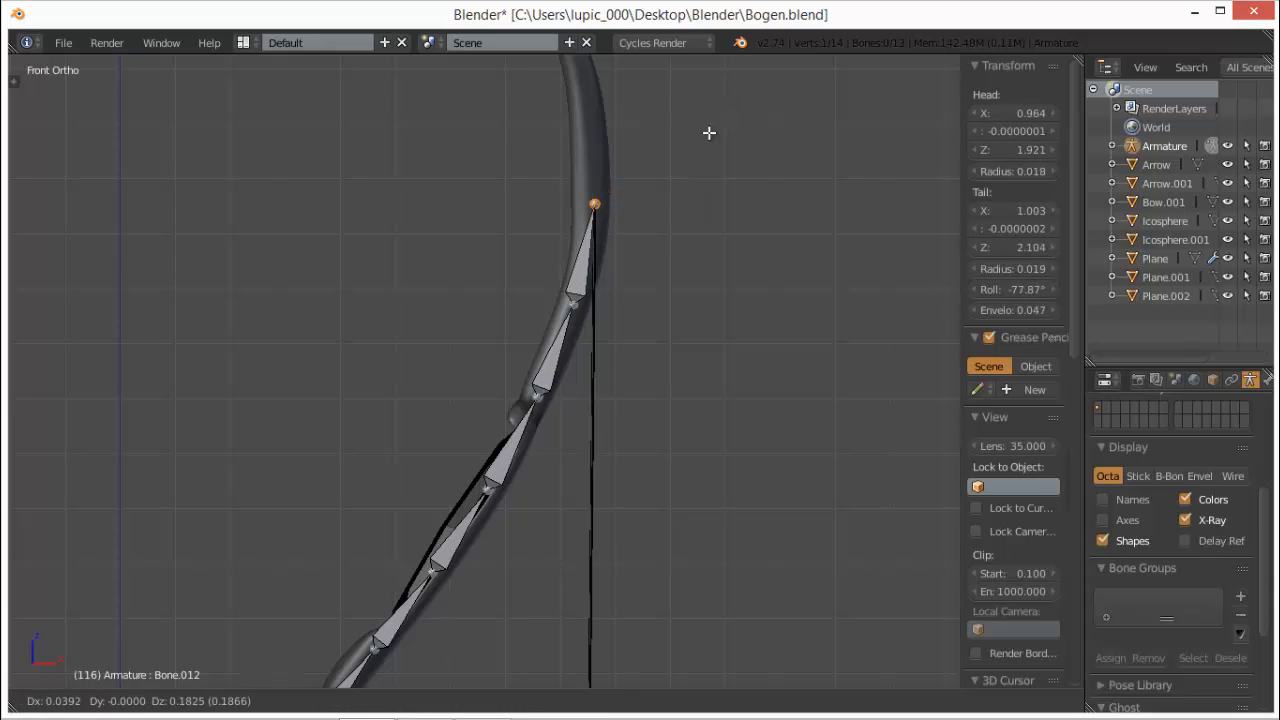
click(709, 131)
- Examine how the bone chain follows the upper limb from the grip to the string's end, and the bare limb tip above it
scroll(620, 417, down, 3)
shift+middle_drag(687, 387, 714, 101)
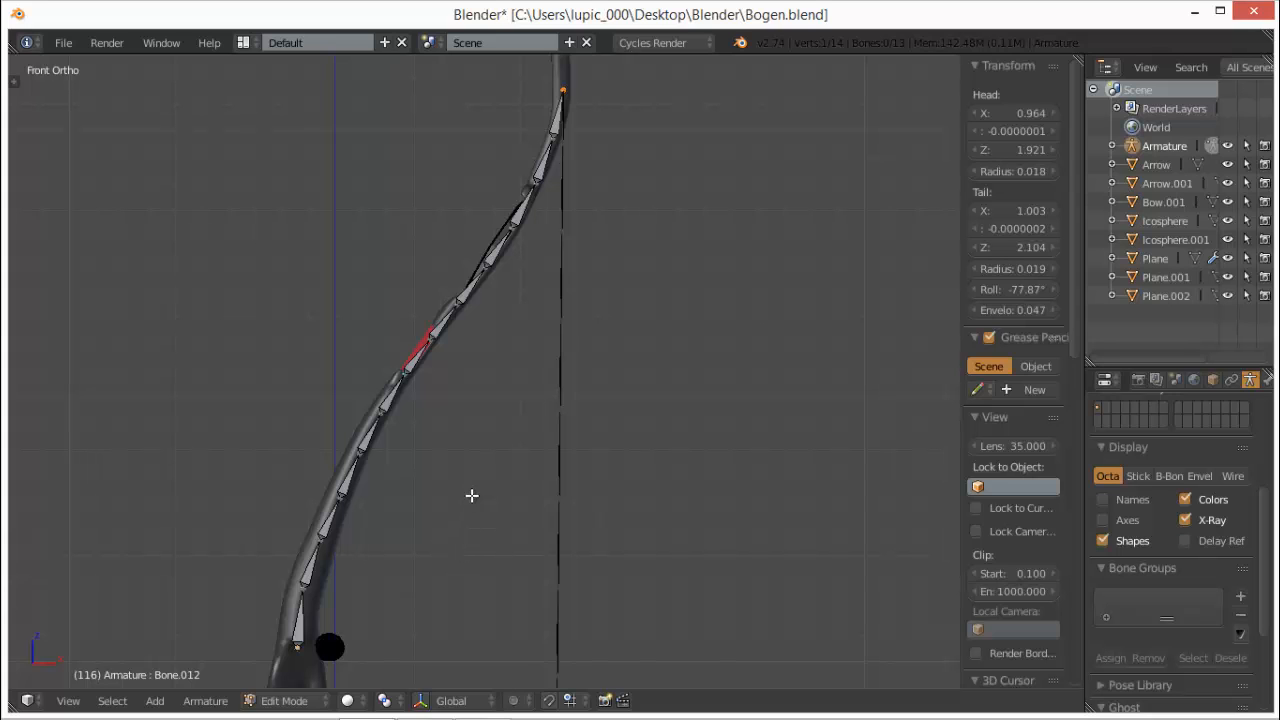
shift+middle_drag(456, 495, 502, 564)
scroll(612, 410, up, 2)
shift+middle_drag(567, 520, 566, 544)
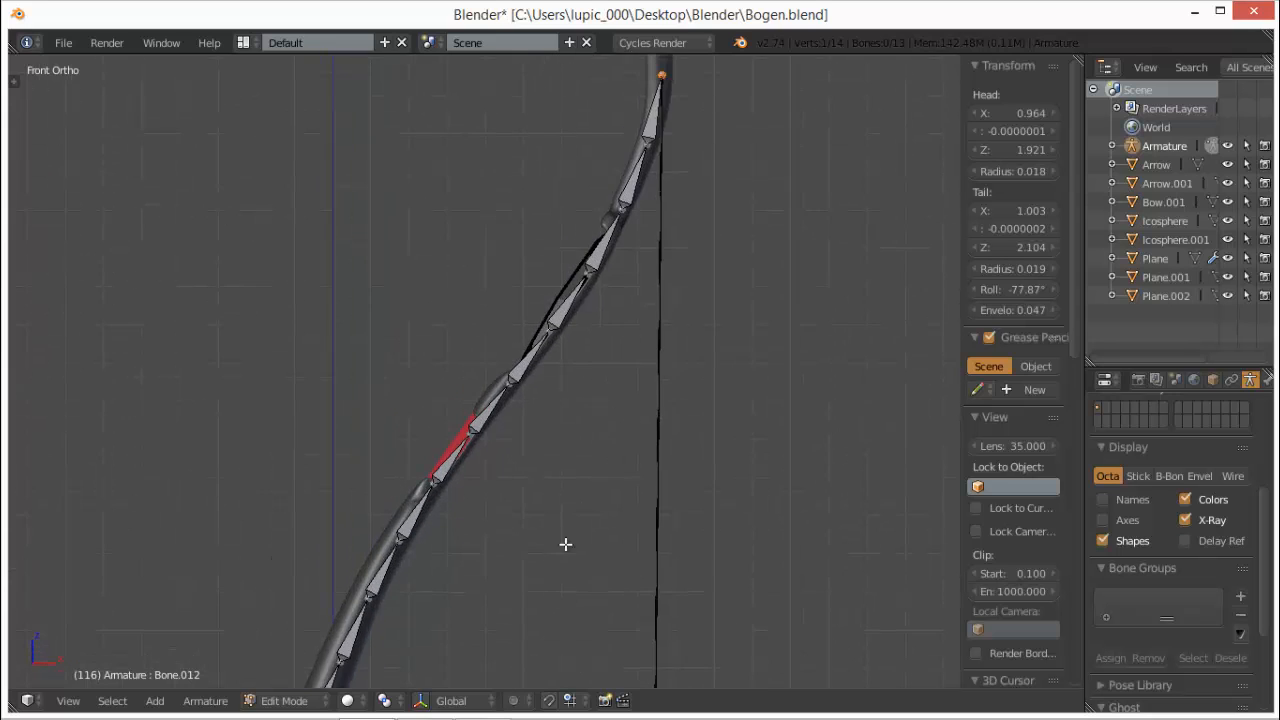
shift+middle_drag(719, 235, 554, 558)
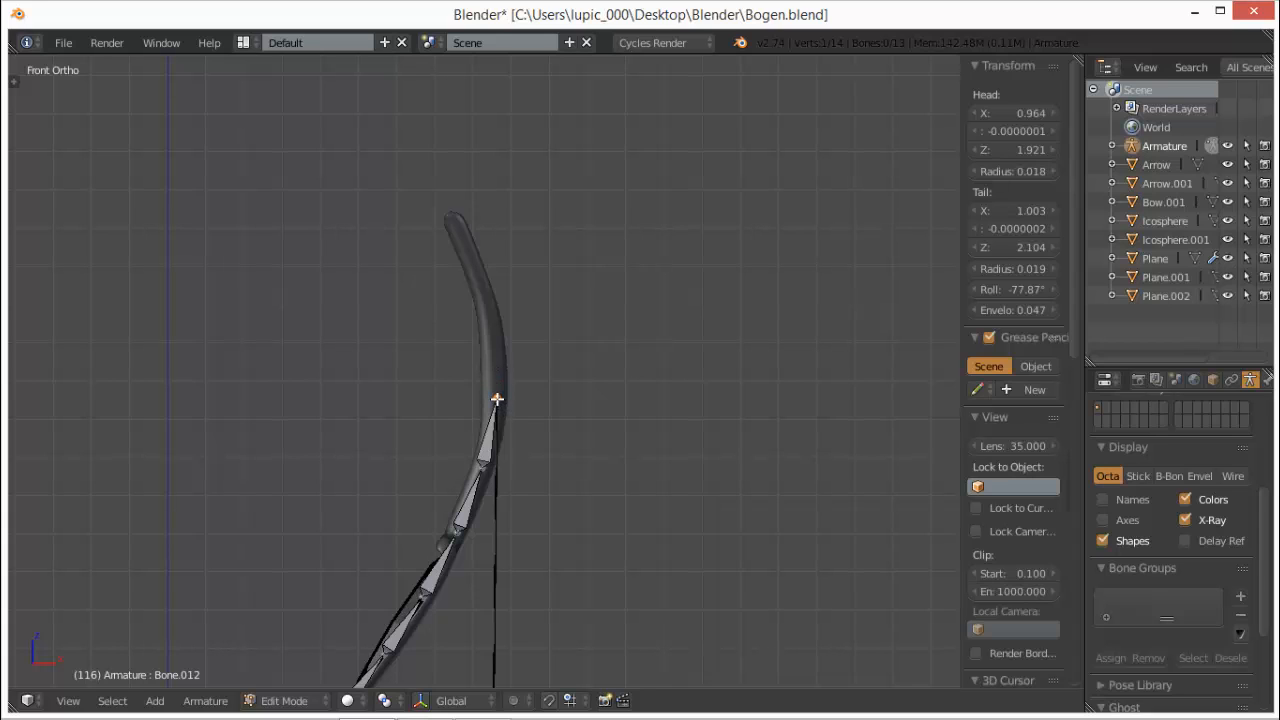
shift+middle_drag(550, 377, 529, 357)
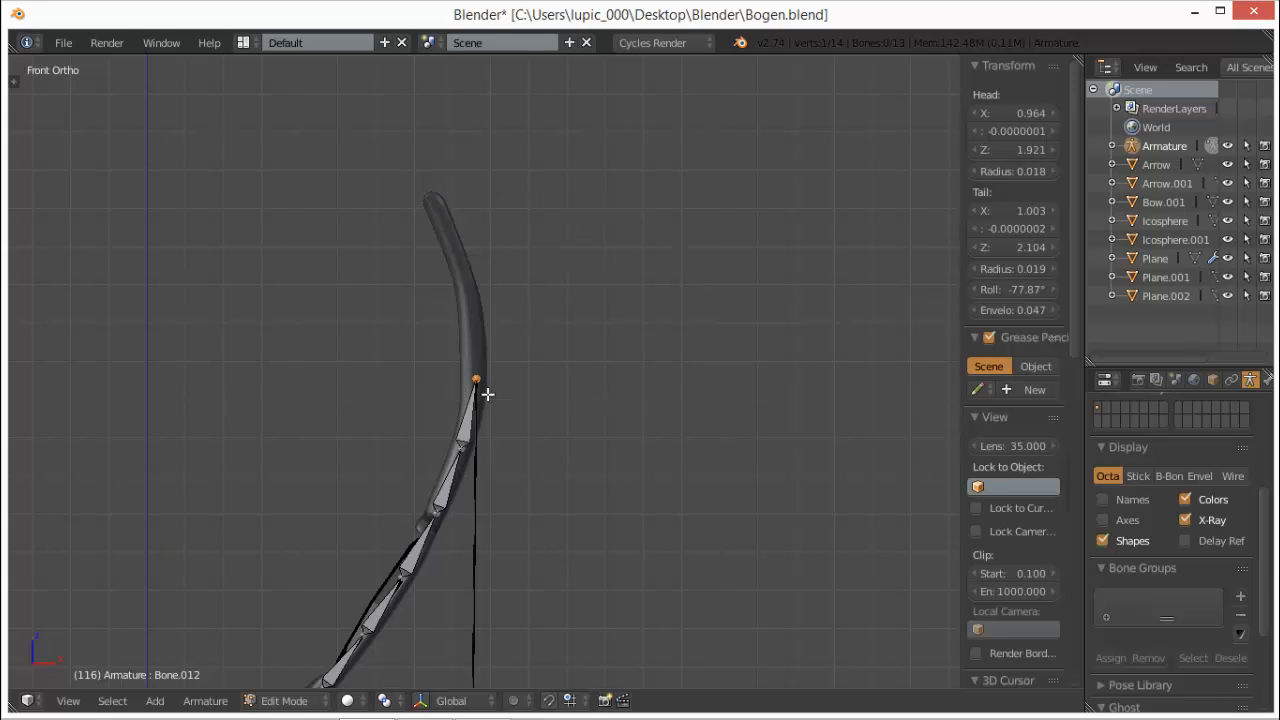
scroll(554, 558, down, 1)
shift+scroll(555, 557, down, 8)
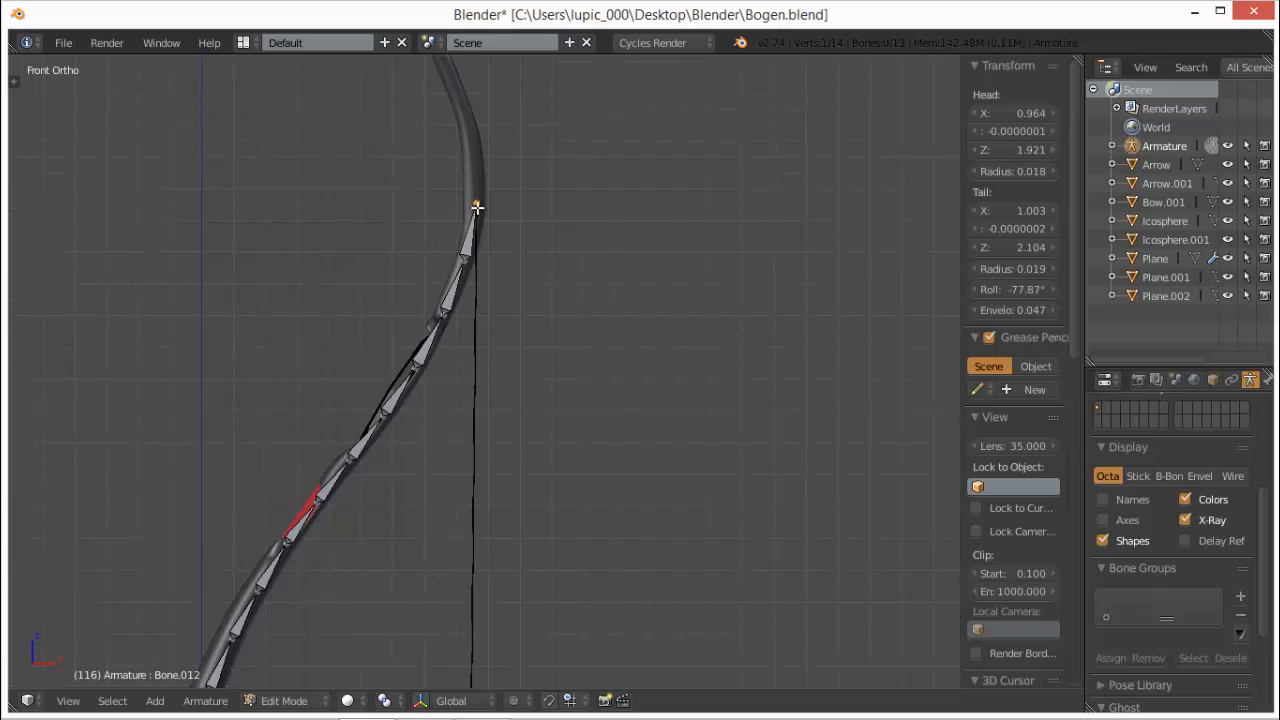
shift+scroll(560, 390, up, 5)
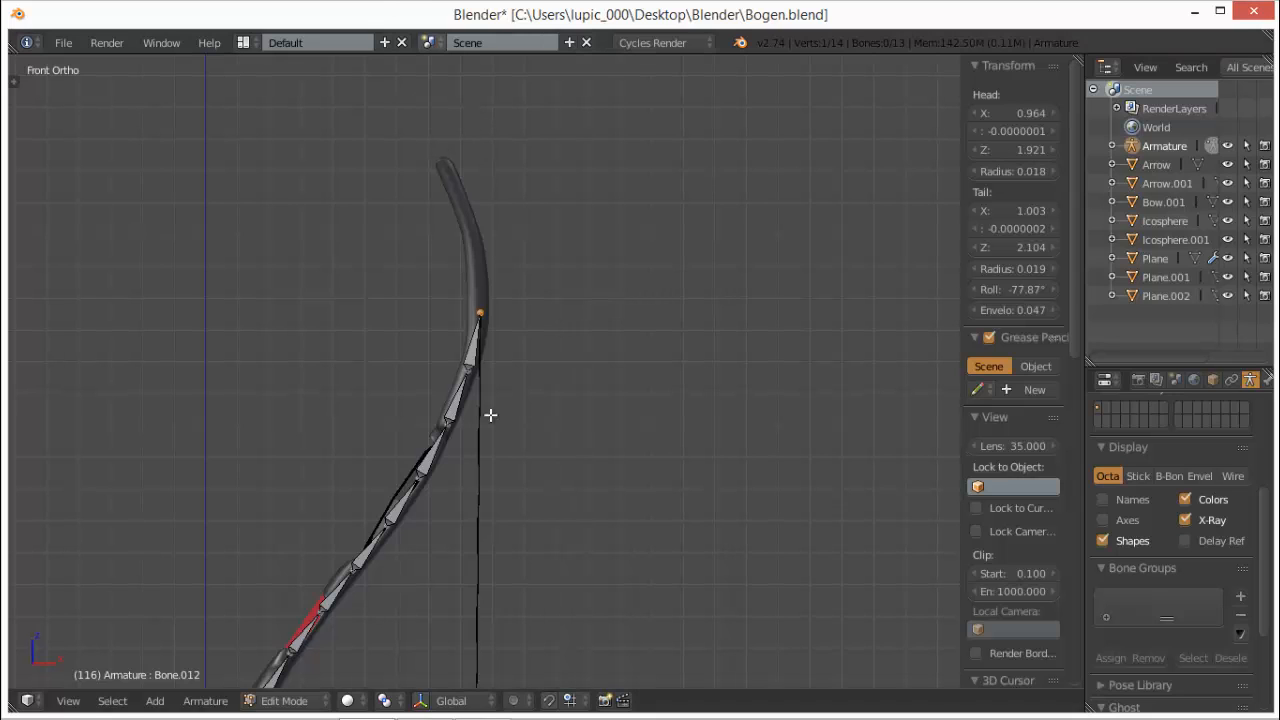
scroll(505, 520, down, 3)
shift+middle_drag(494, 545, 547, 427)
scroll(590, 402, up, 2)
shift+middle_drag(629, 416, 632, 366)
scroll(635, 373, down, 1)
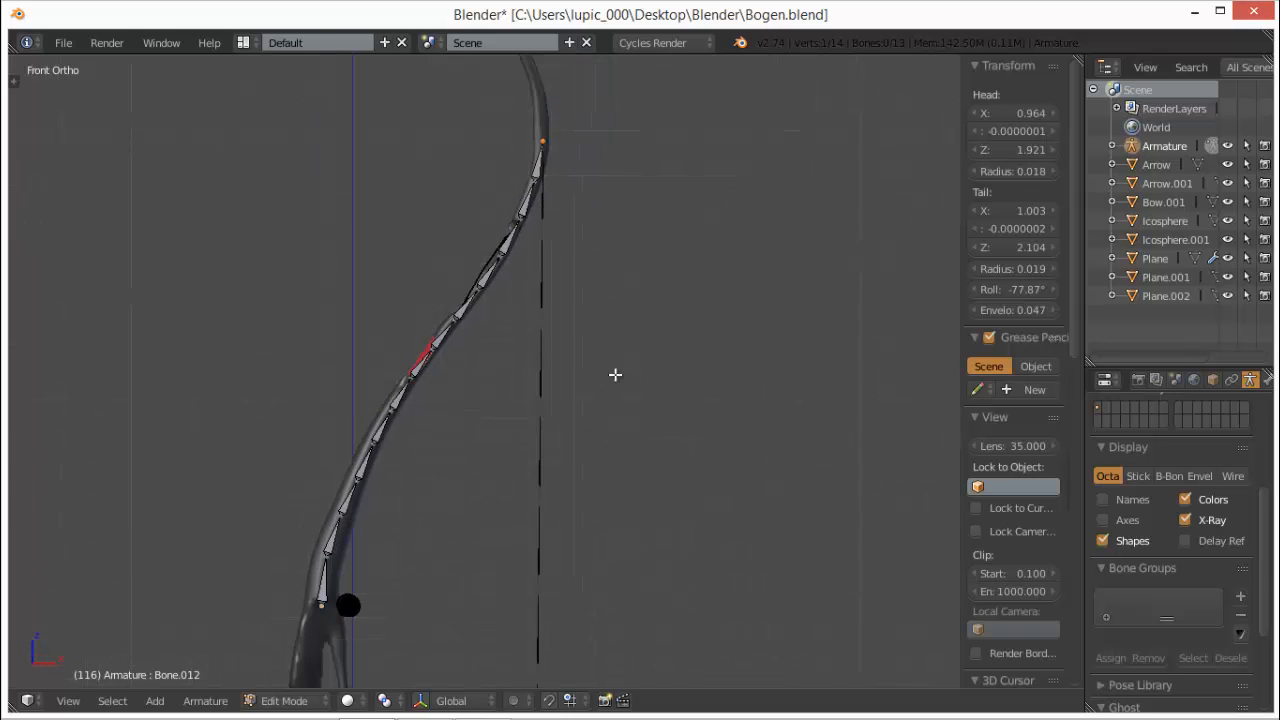
- Leave editing the bones and parent the bow mesh to the armature with automatic weights
key(a)
key(Tab)
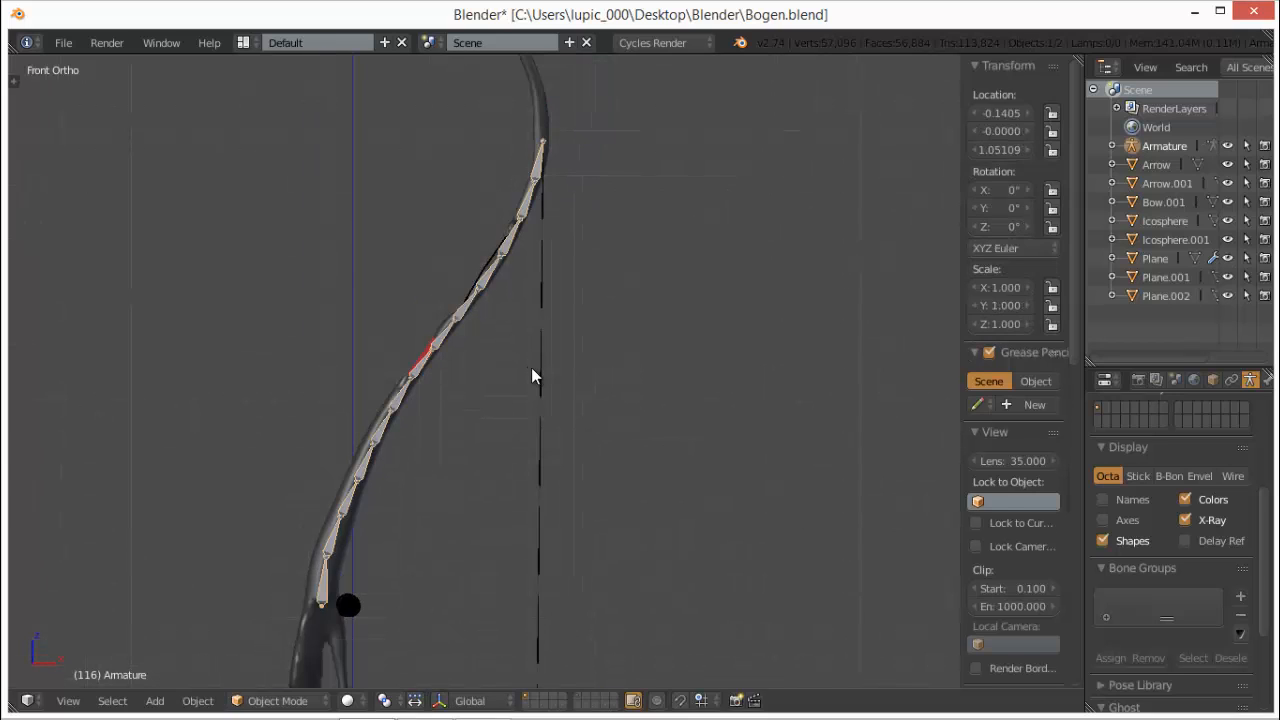
shift+right_click(544, 100)
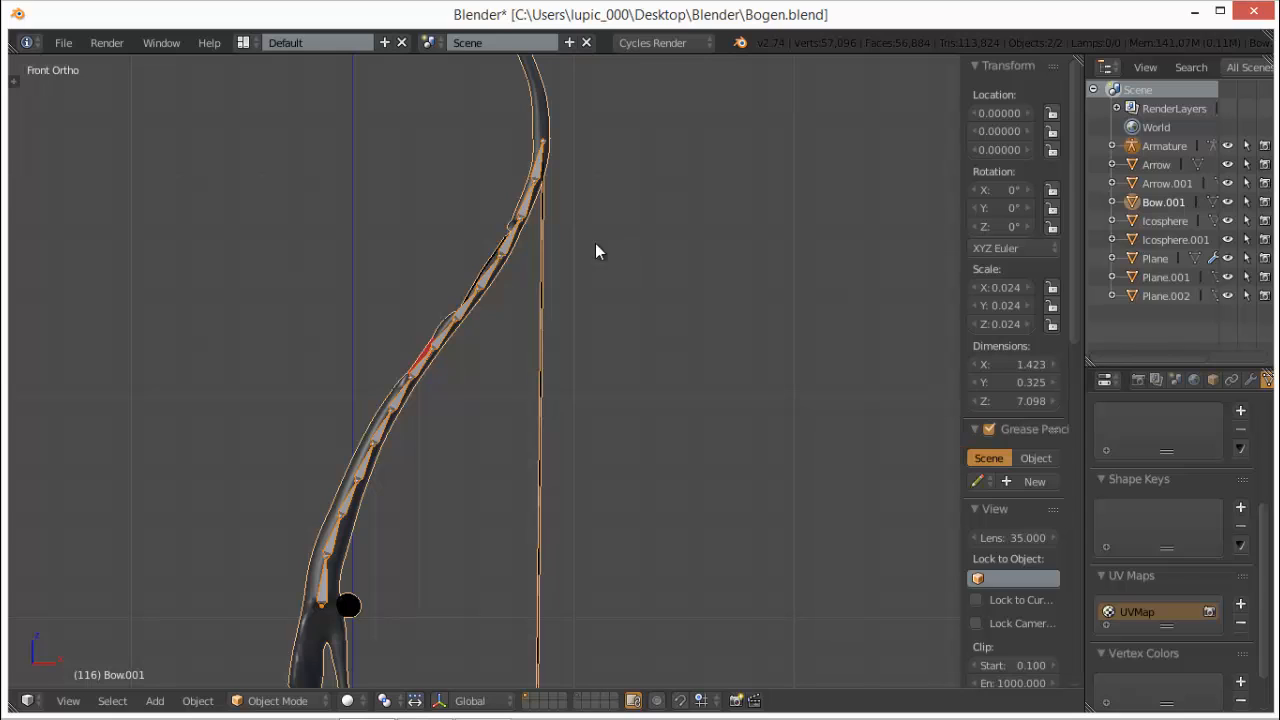
key(ctrl+p)
right_click(542, 134)
shift+right_click(527, 205)
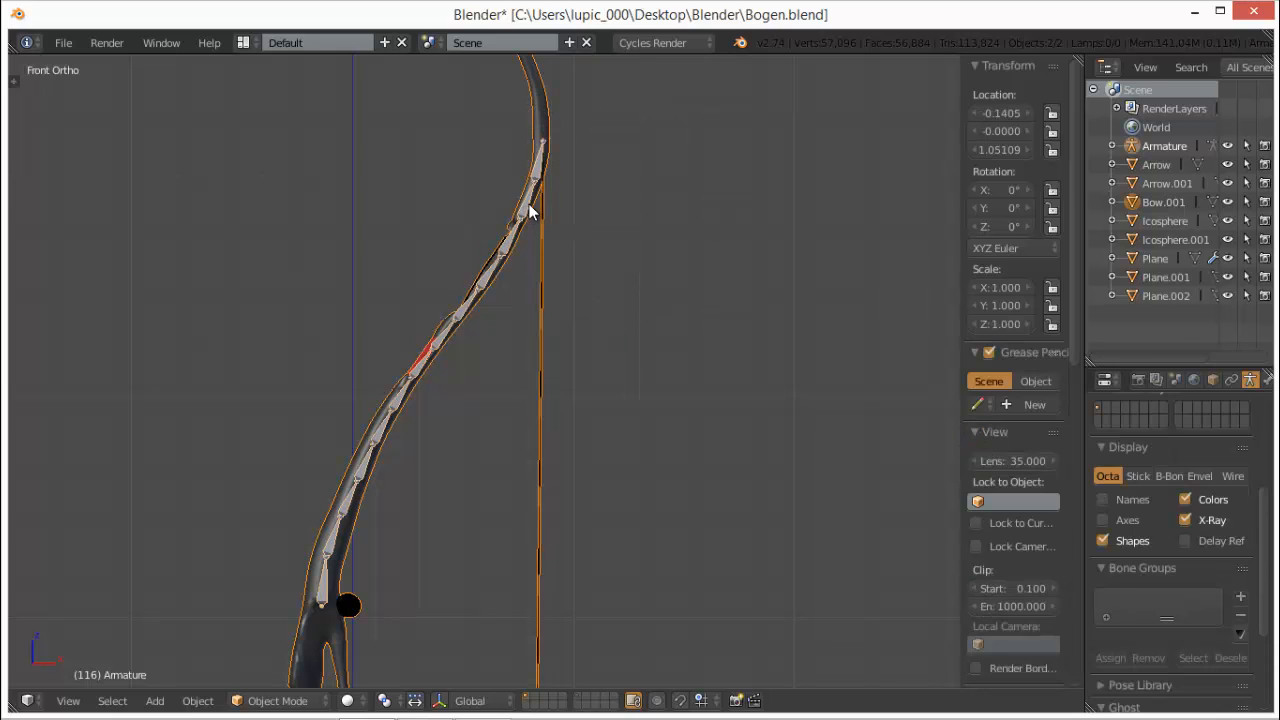
key(ctrl+p)
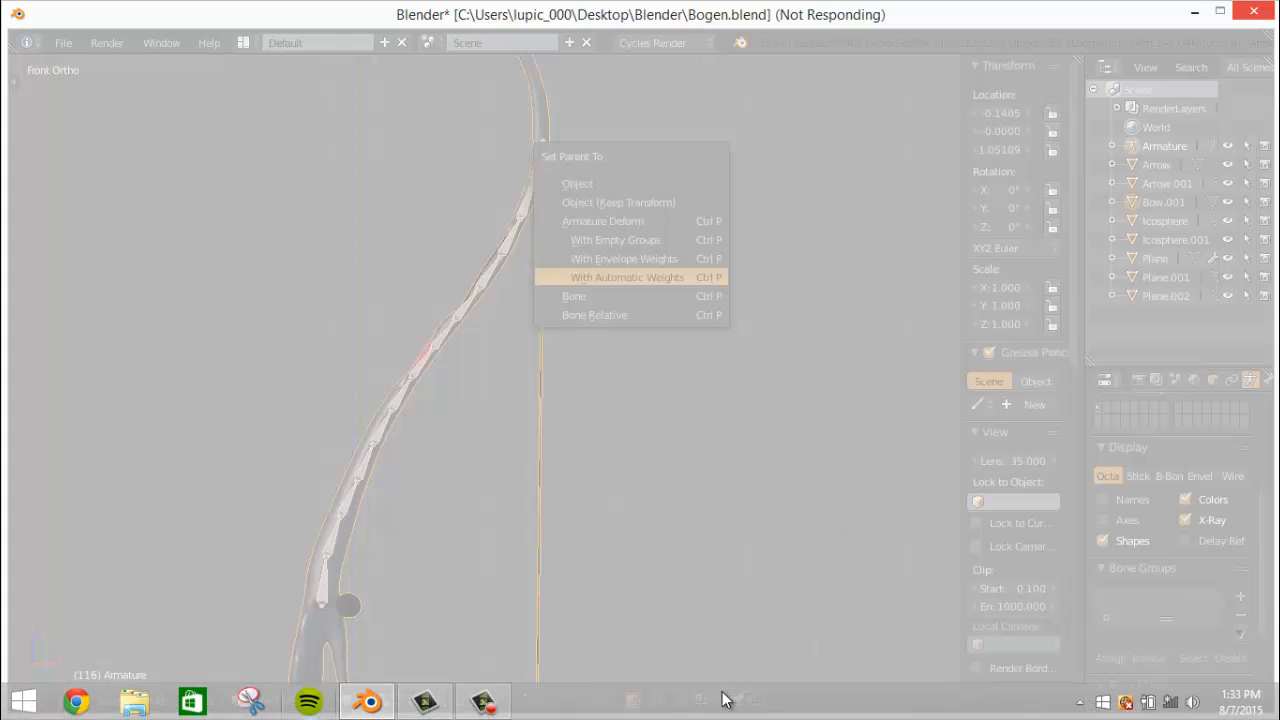
click(485, 704)
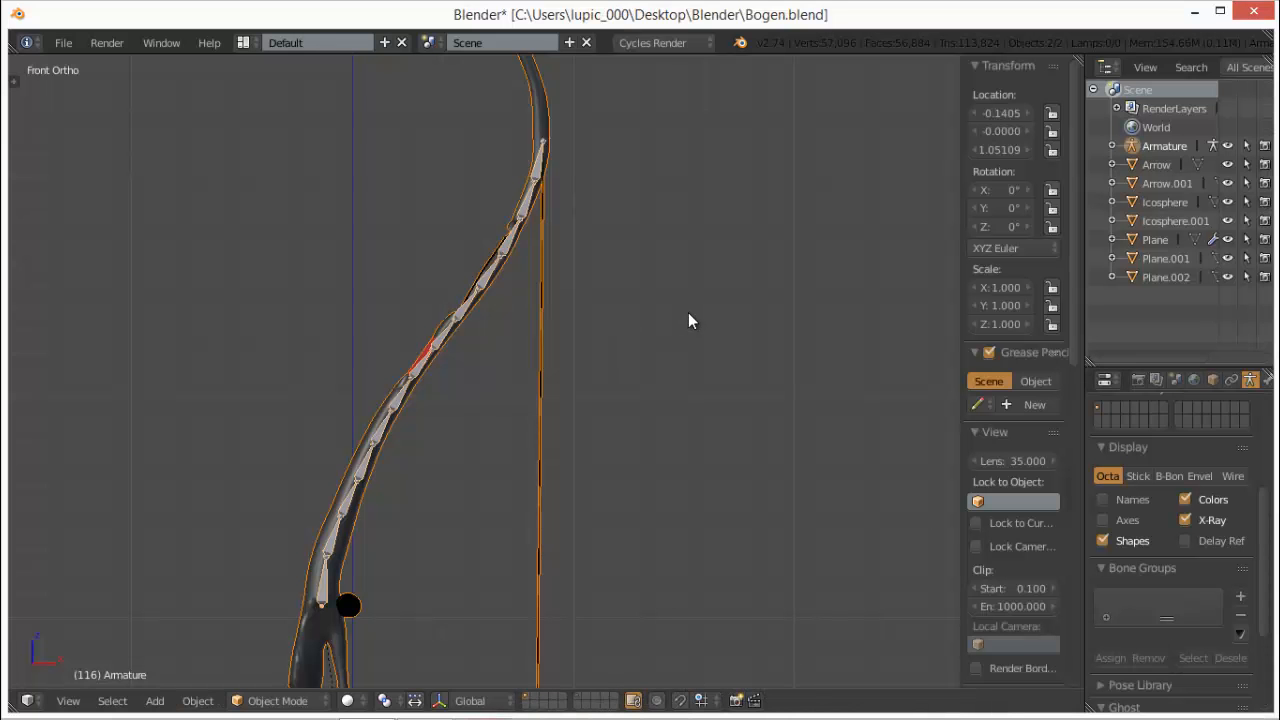
- Select only the armature and switch it to Pose Mode
right_click(511, 238)
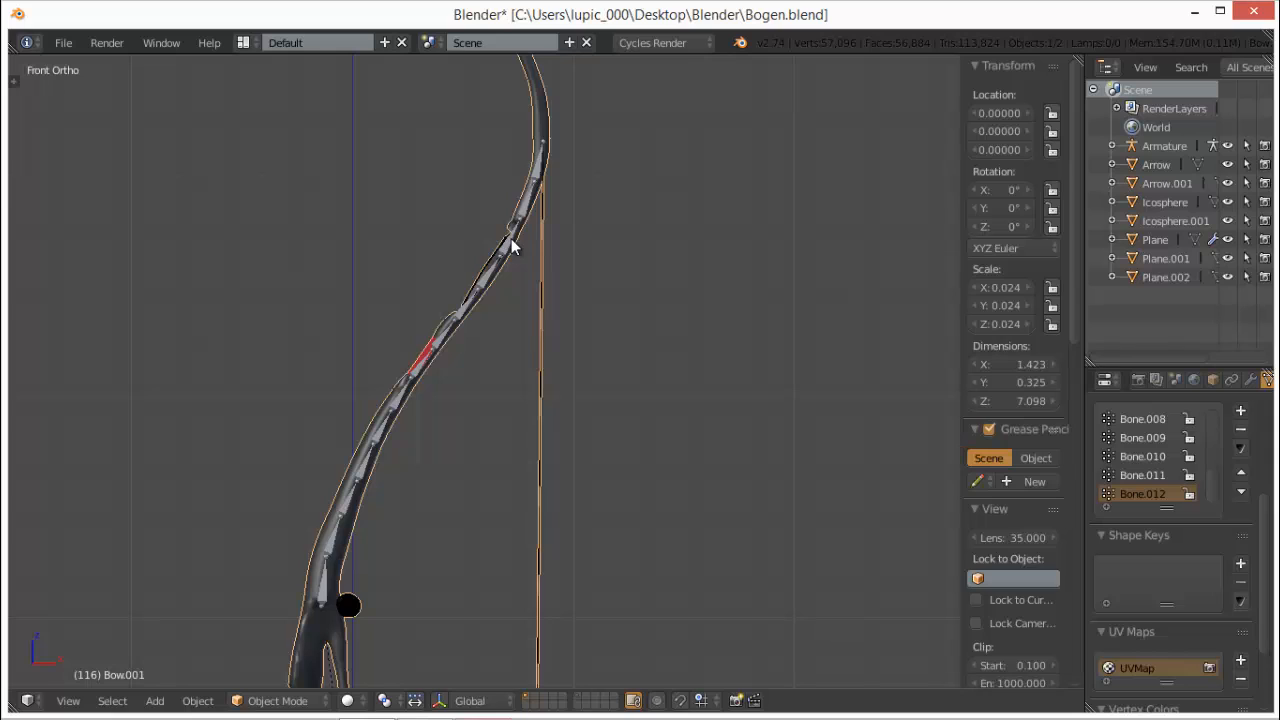
right_click(511, 238)
key(Tab)
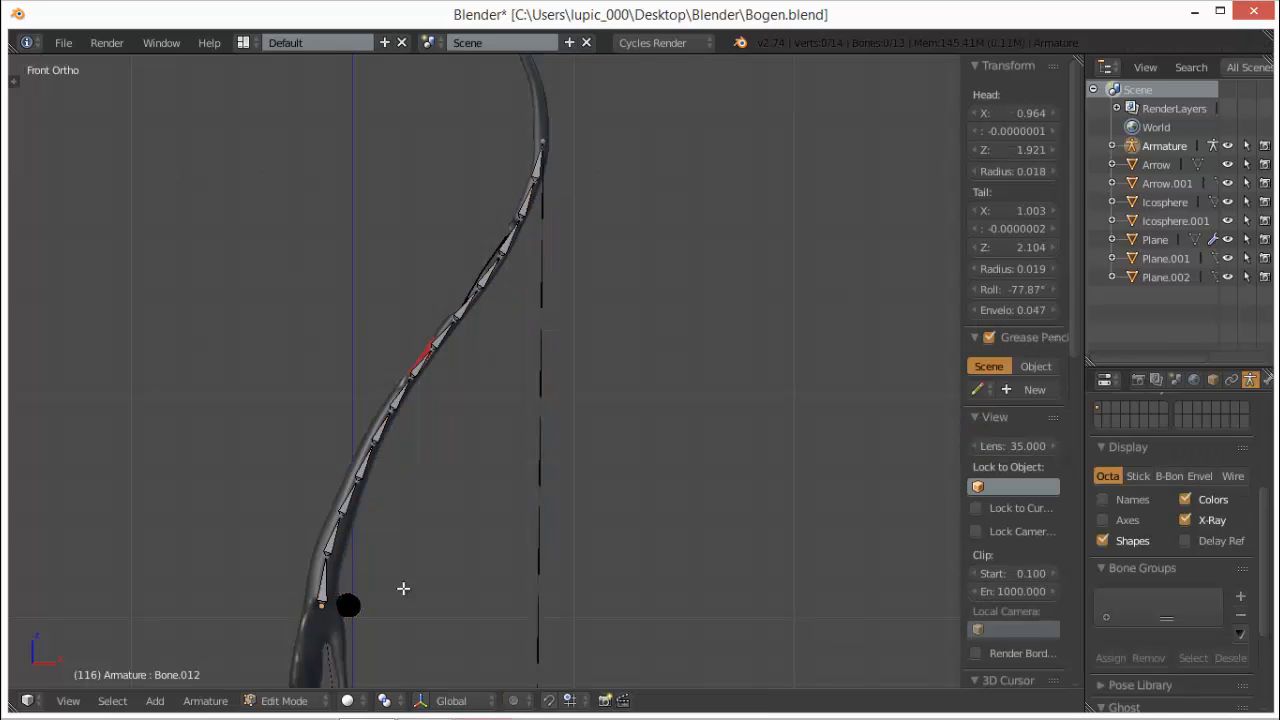
key(Tab)
click(290, 700)
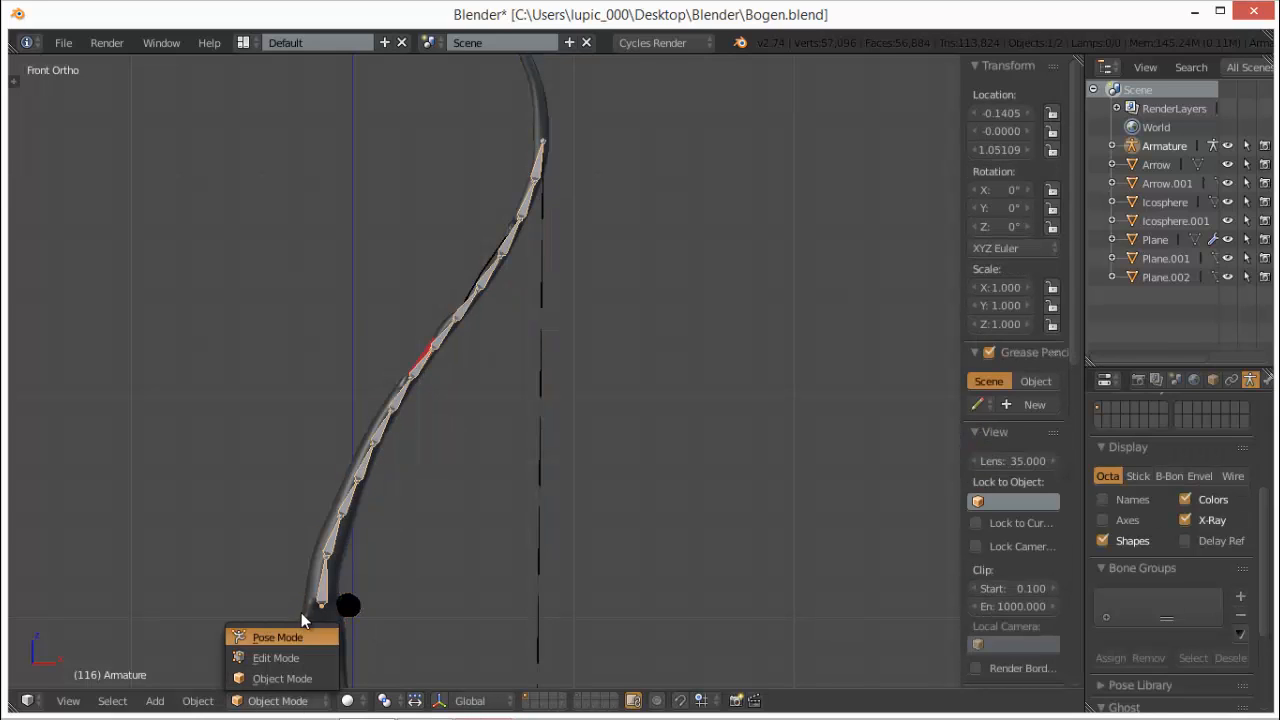
click(300, 637)
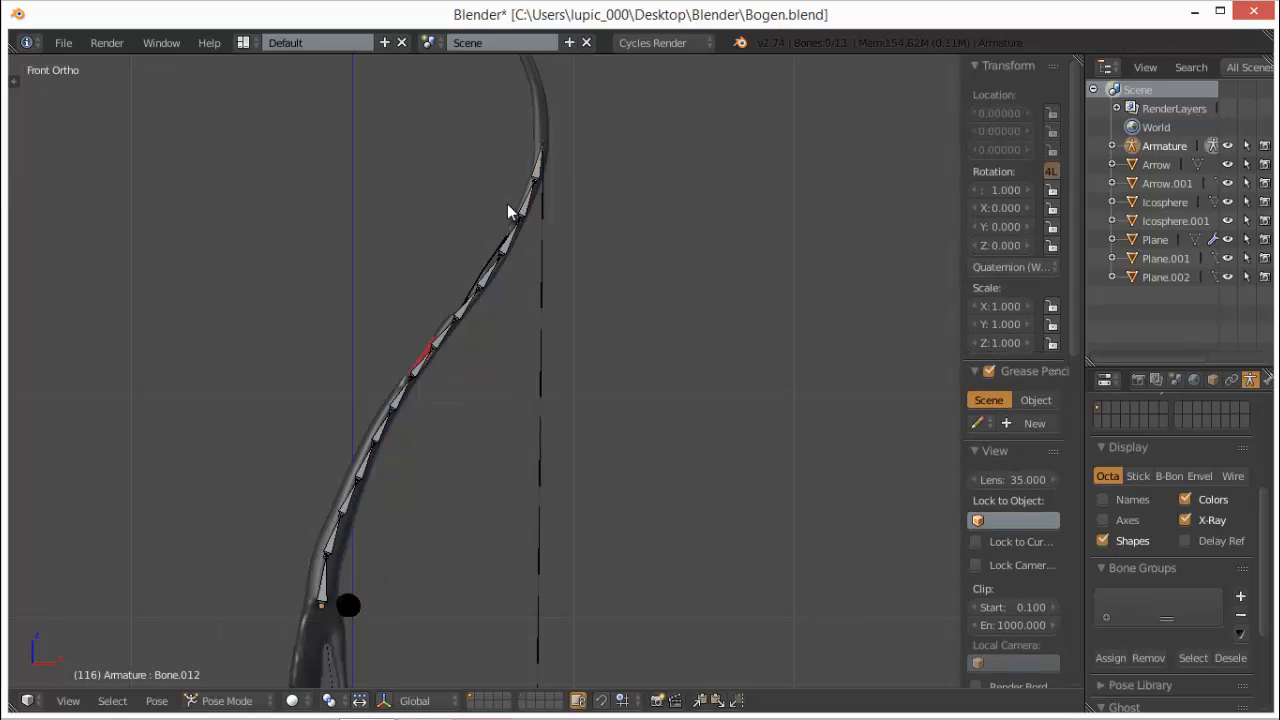
- Try rotating the top two bones of the chain in turn to test how the limb tip deforms
right_click(540, 172)
key(r)
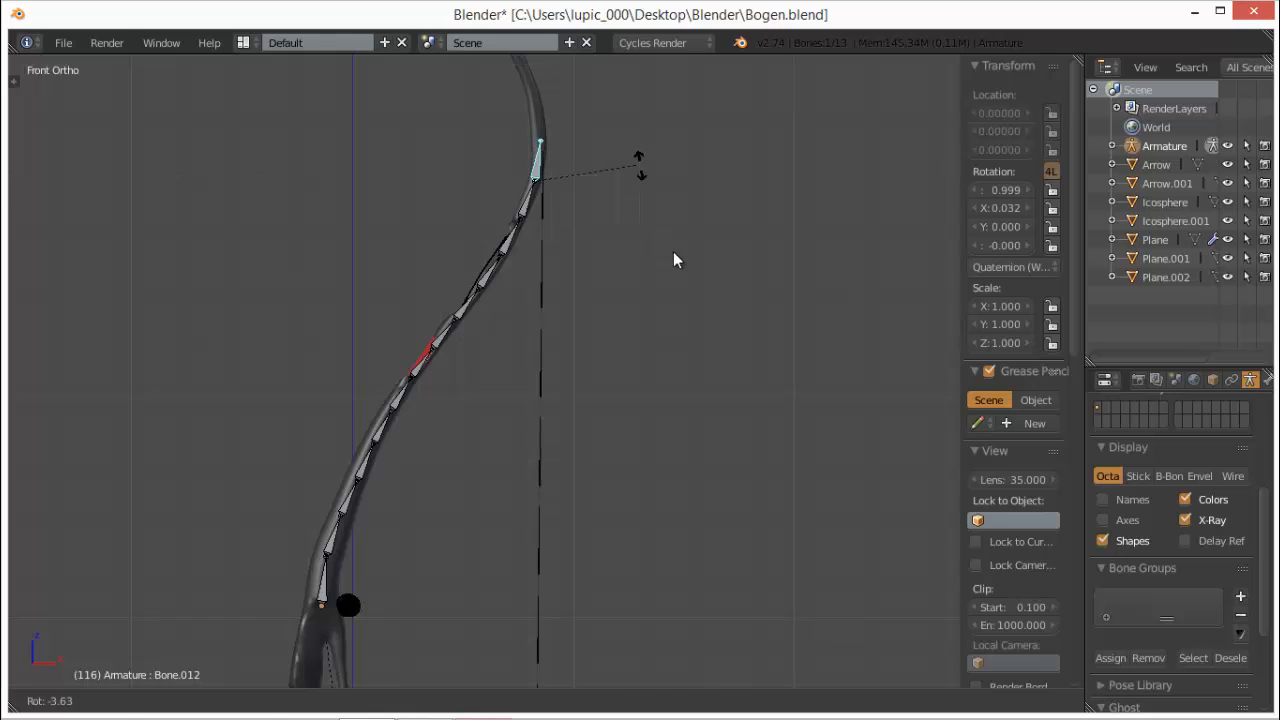
right_click(673, 259)
scroll(630, 260, down, 4)
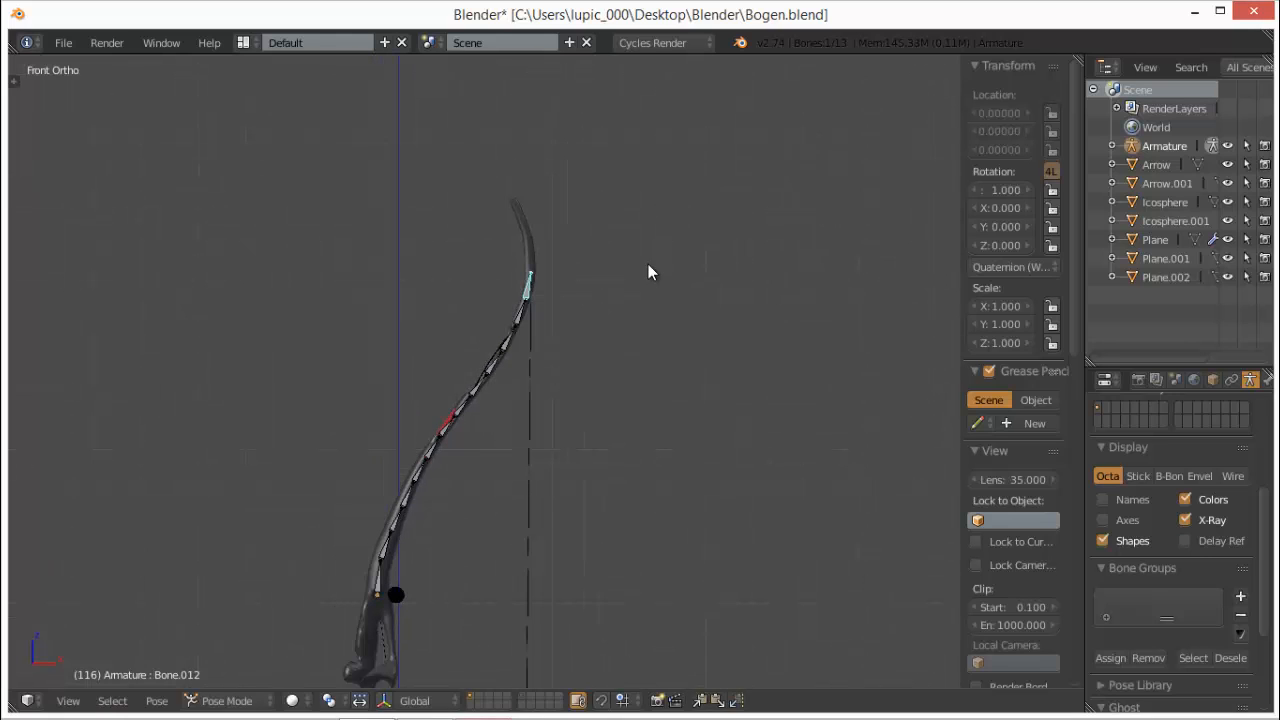
key(r)
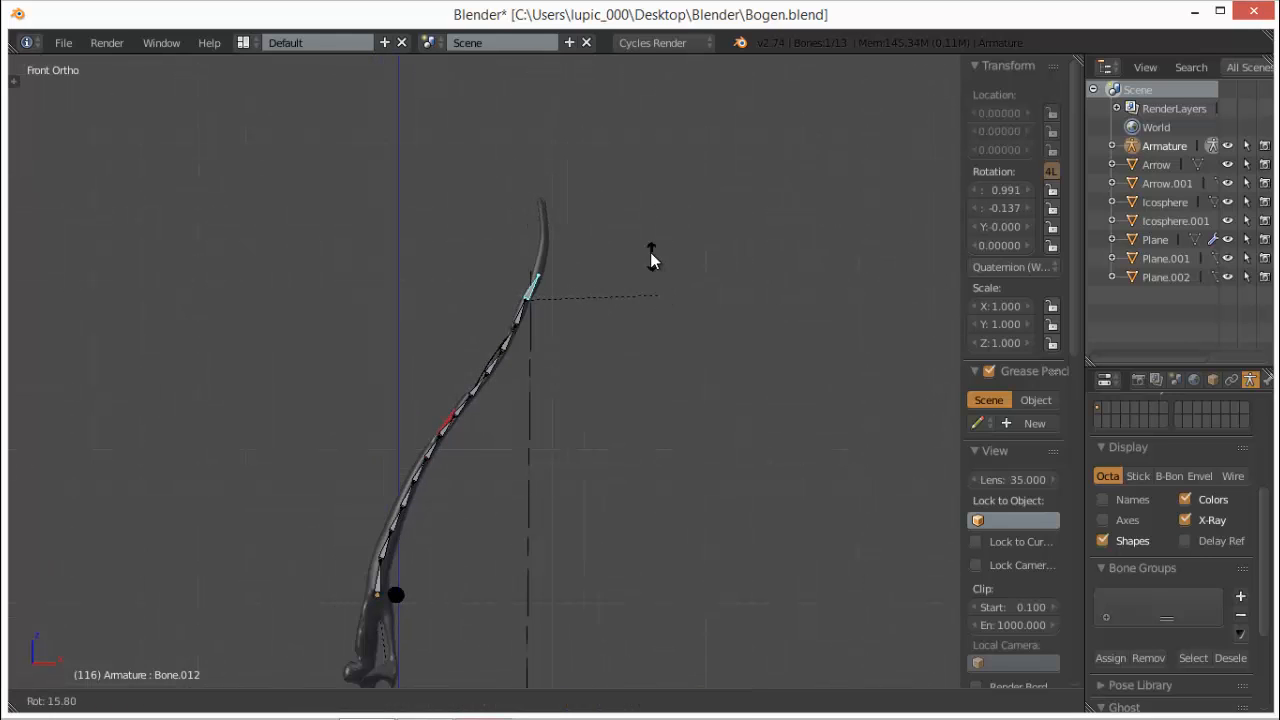
right_click(650, 275)
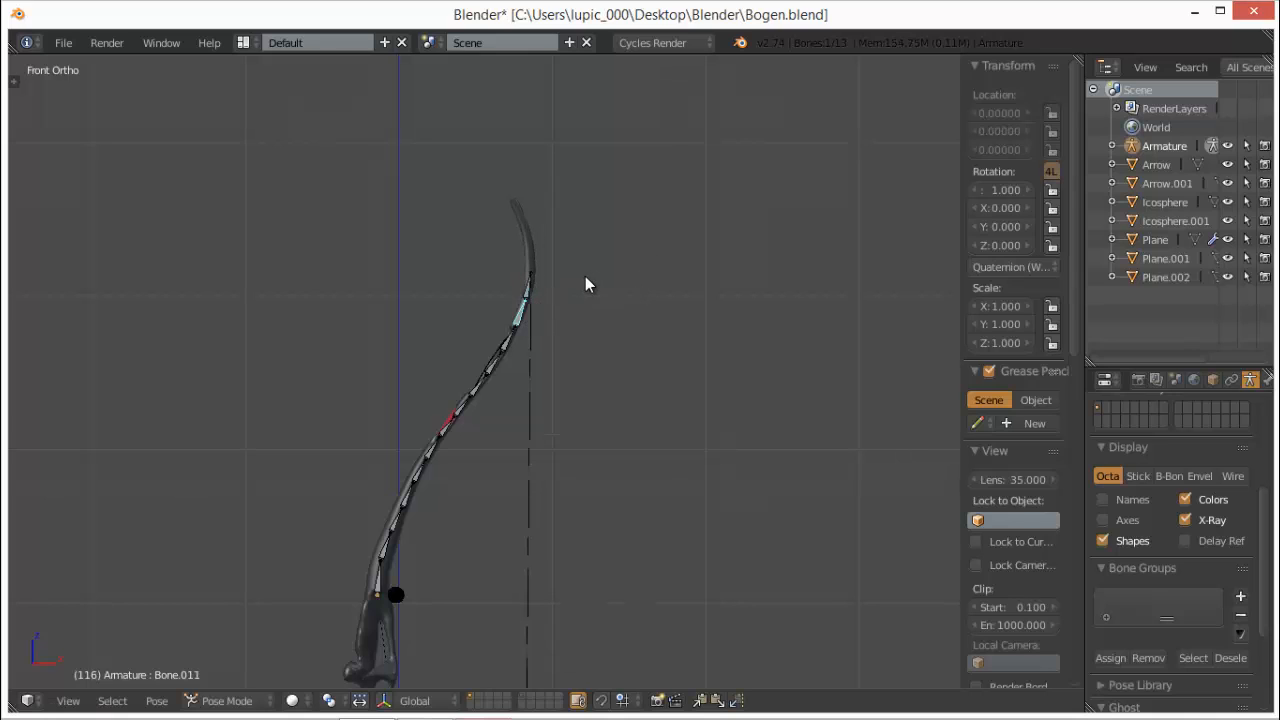
key(r)
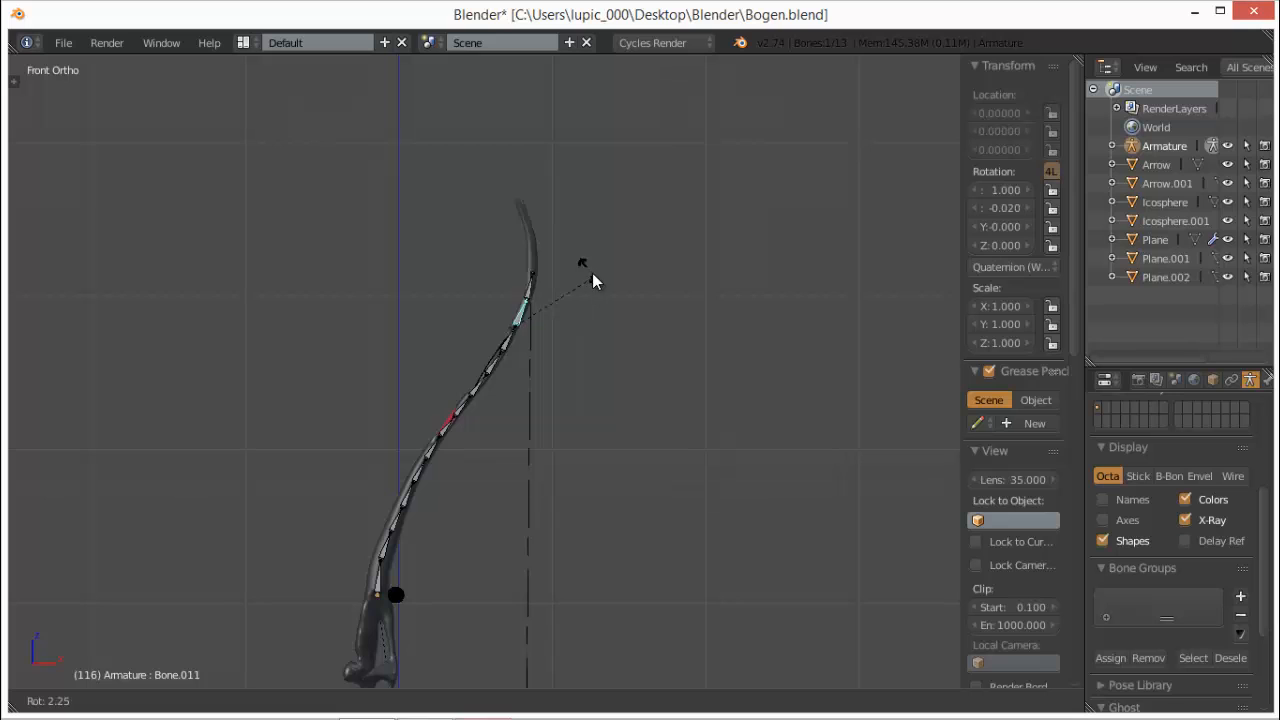
right_click(600, 300)
- Try rotating the third and fourth bones from the top of the chain to test the limb's bending
scroll(595, 330, up, 4)
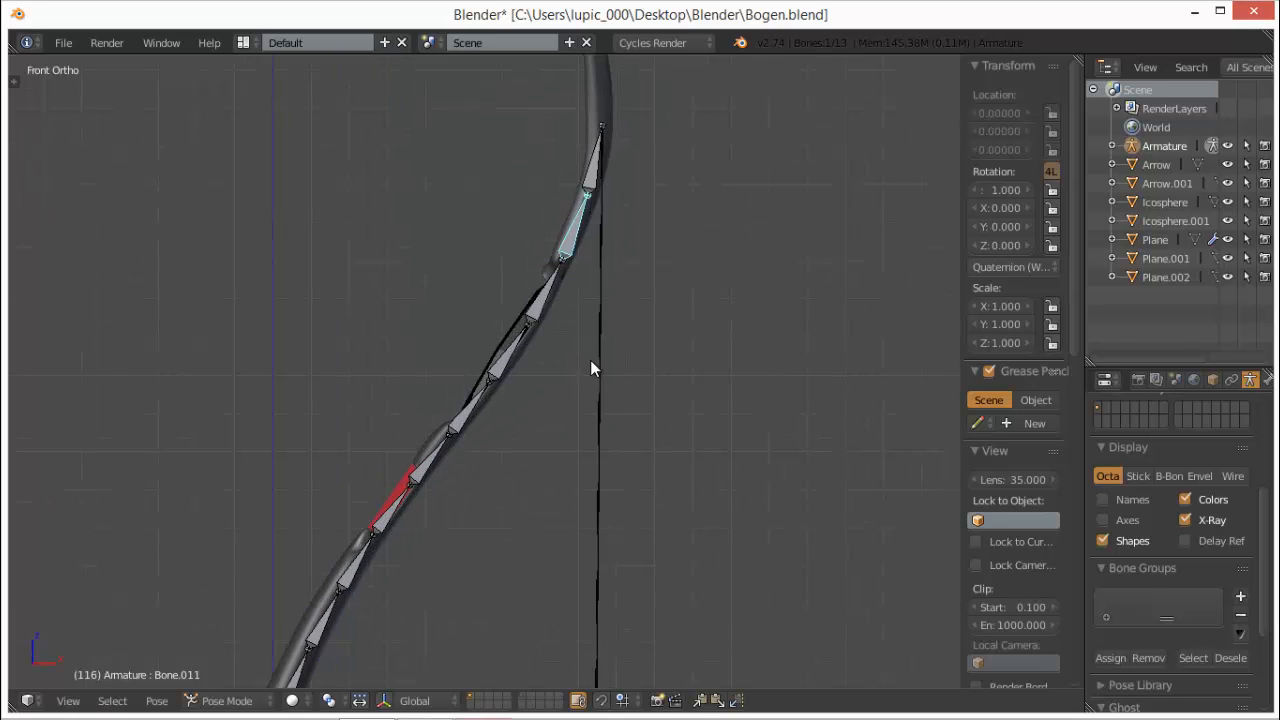
right_click(552, 250)
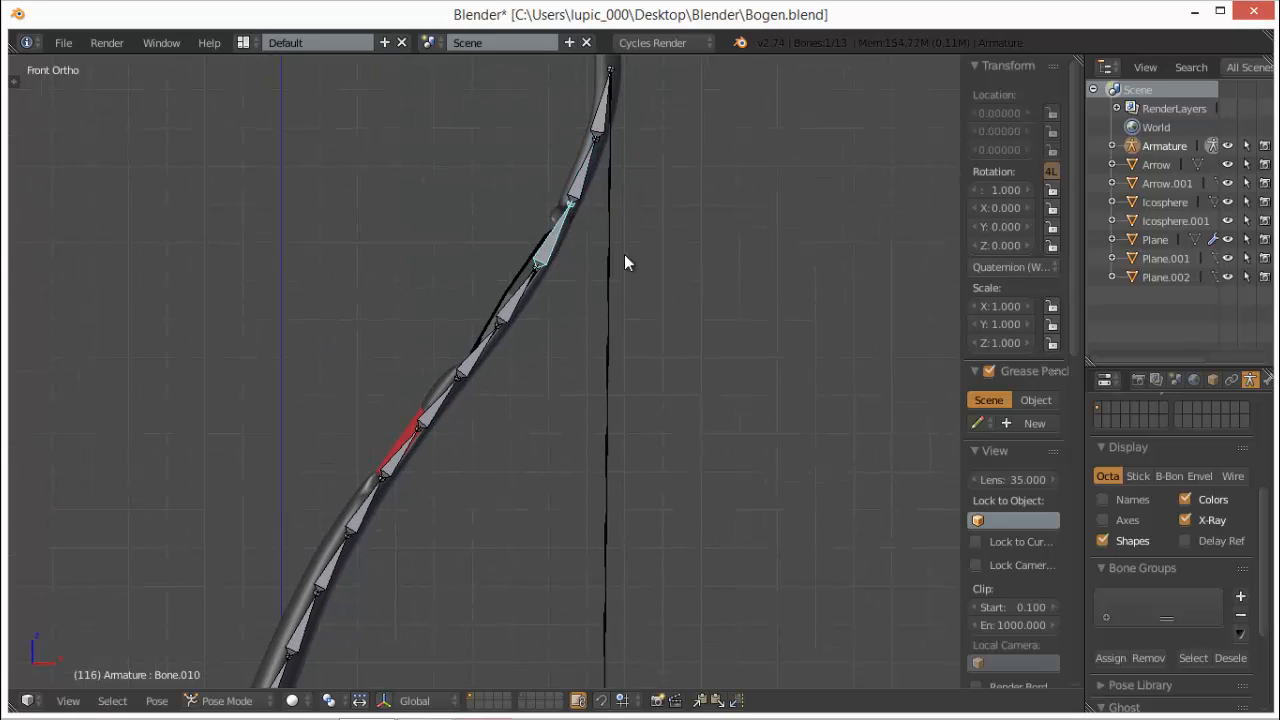
key(r)
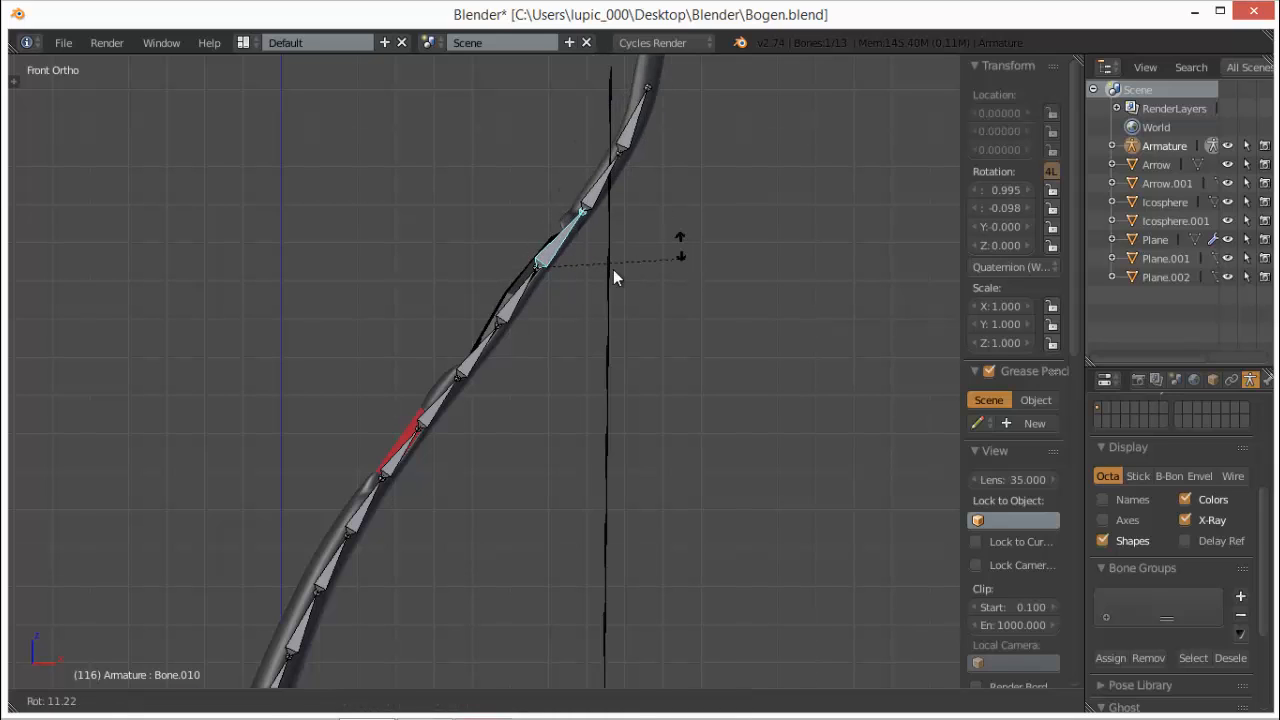
right_click(524, 288)
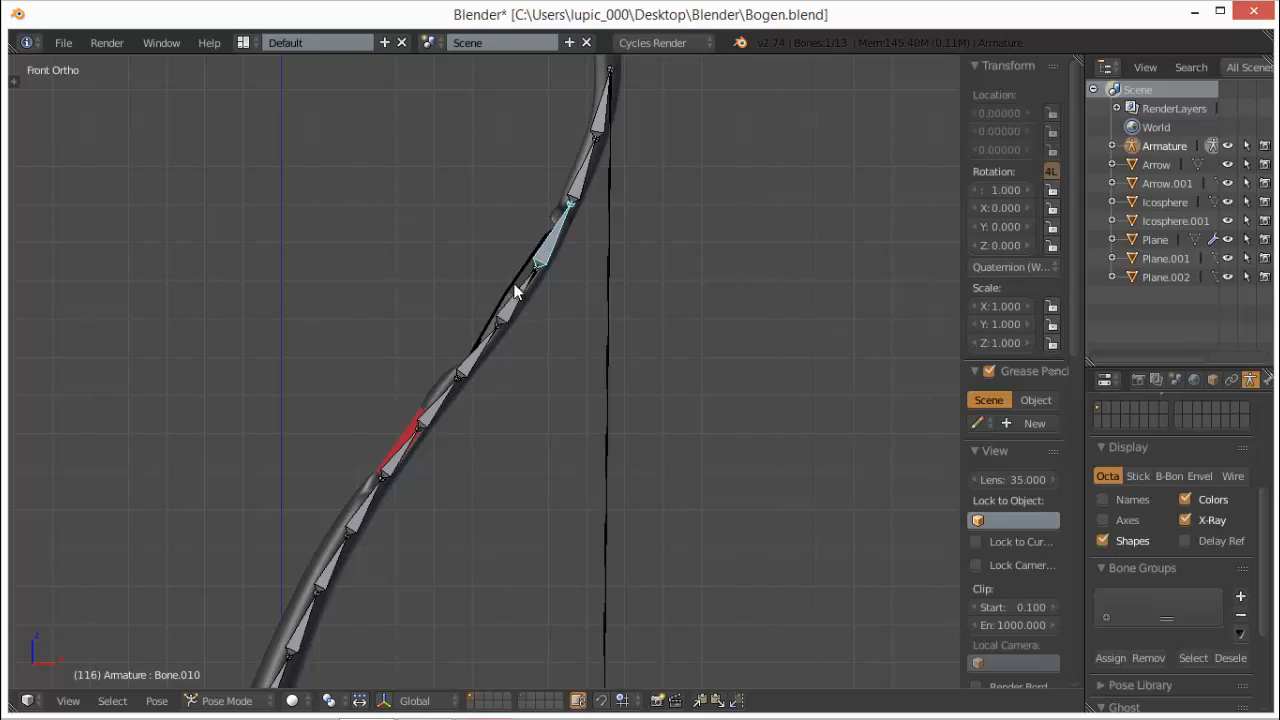
right_click(517, 311)
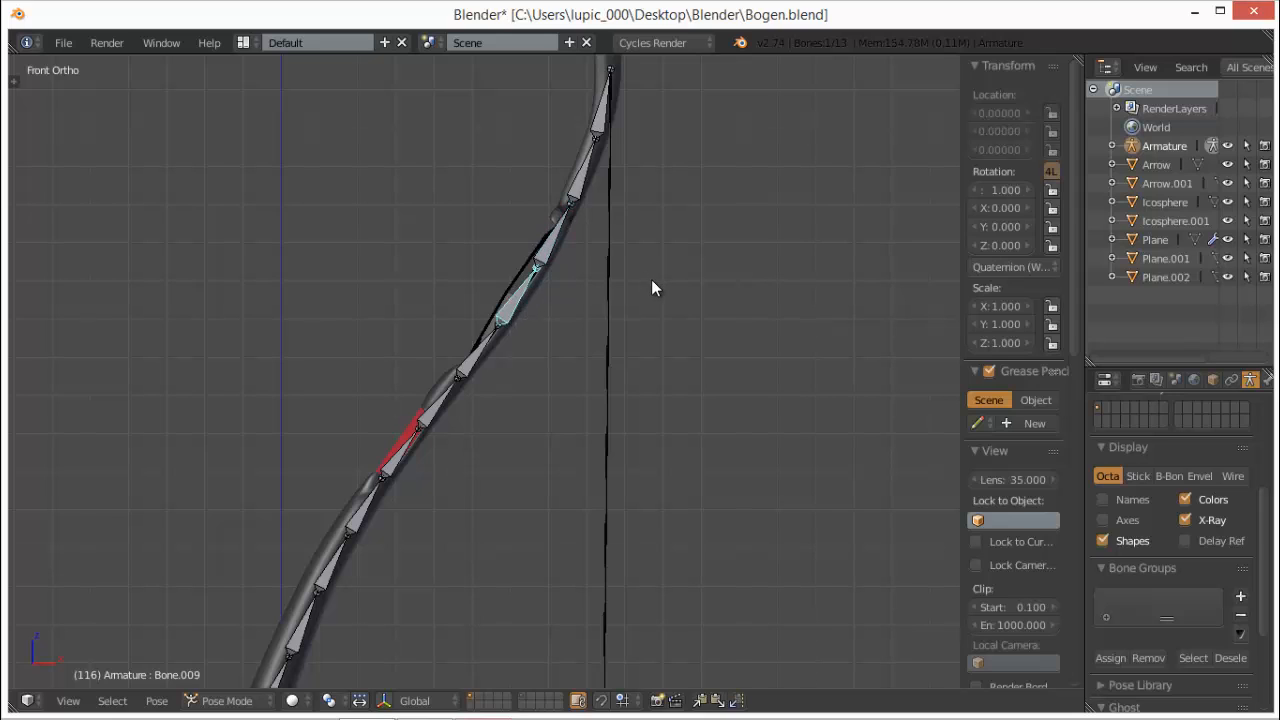
key(r)
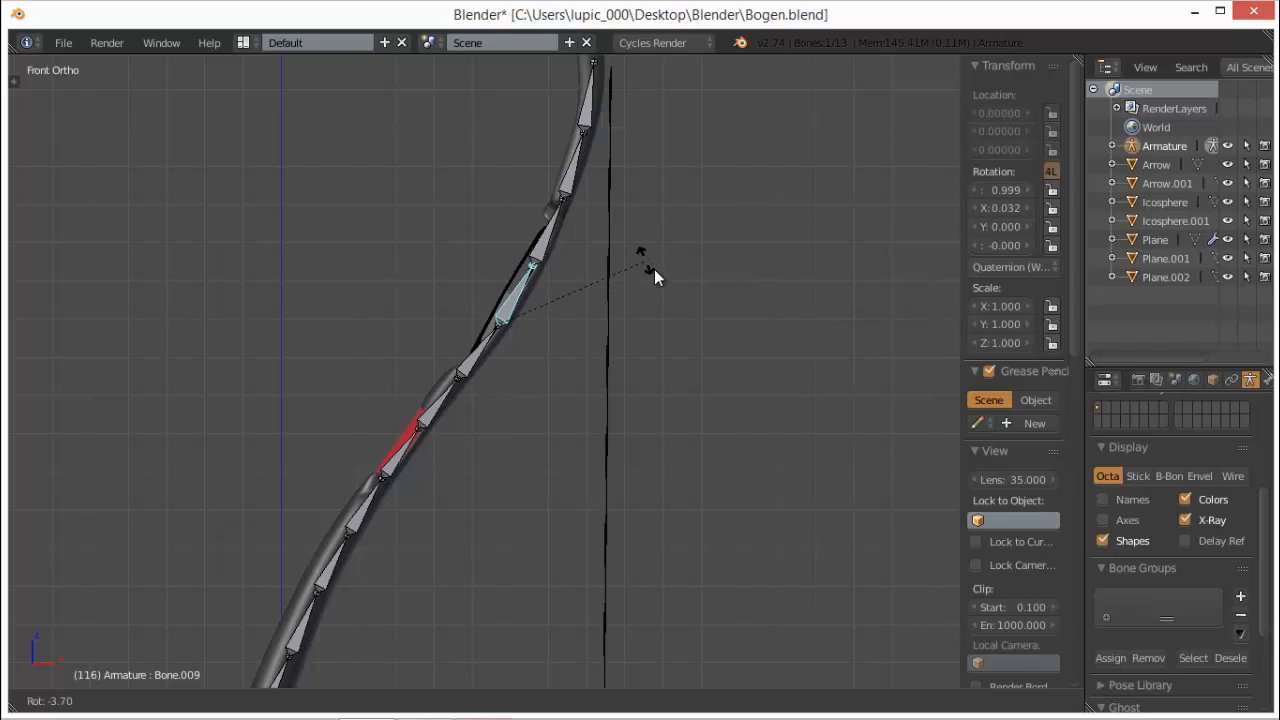
right_click(646, 268)
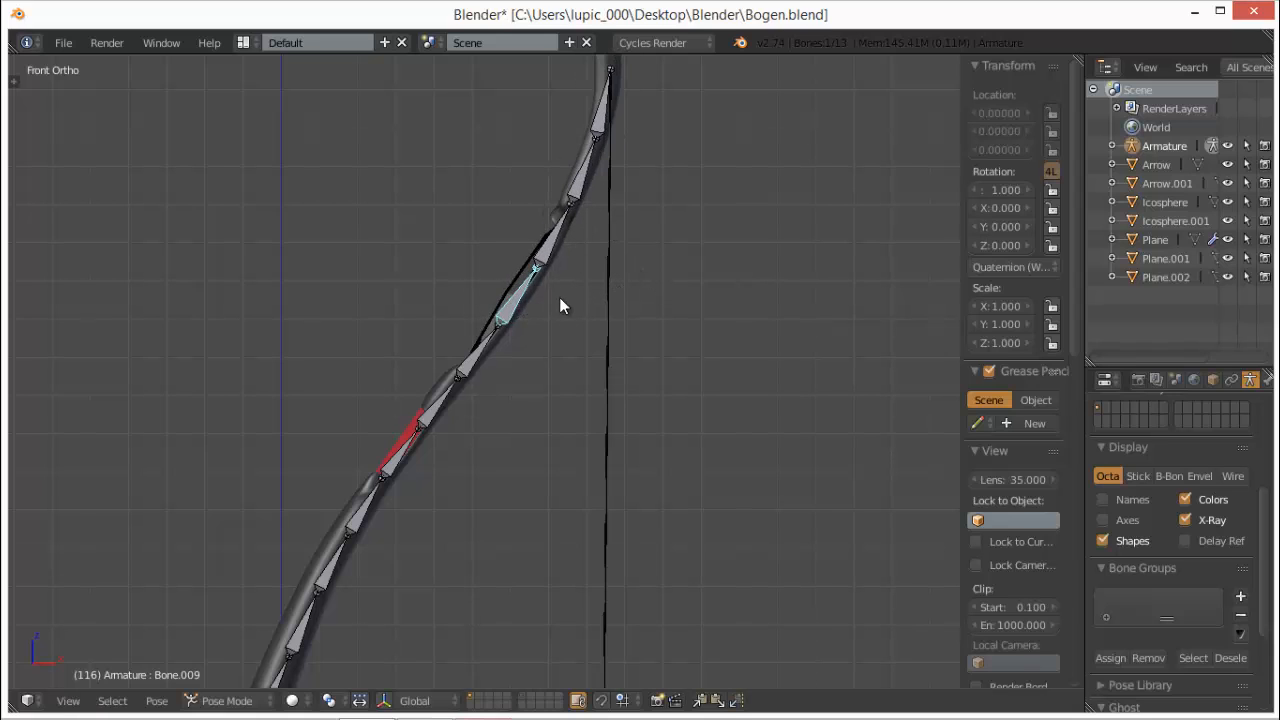
- Try rotating the third bone from the top again, then the fourth, to recheck how the limb deforms
scroll(554, 295, down, 4)
scroll(584, 390, down, 1)
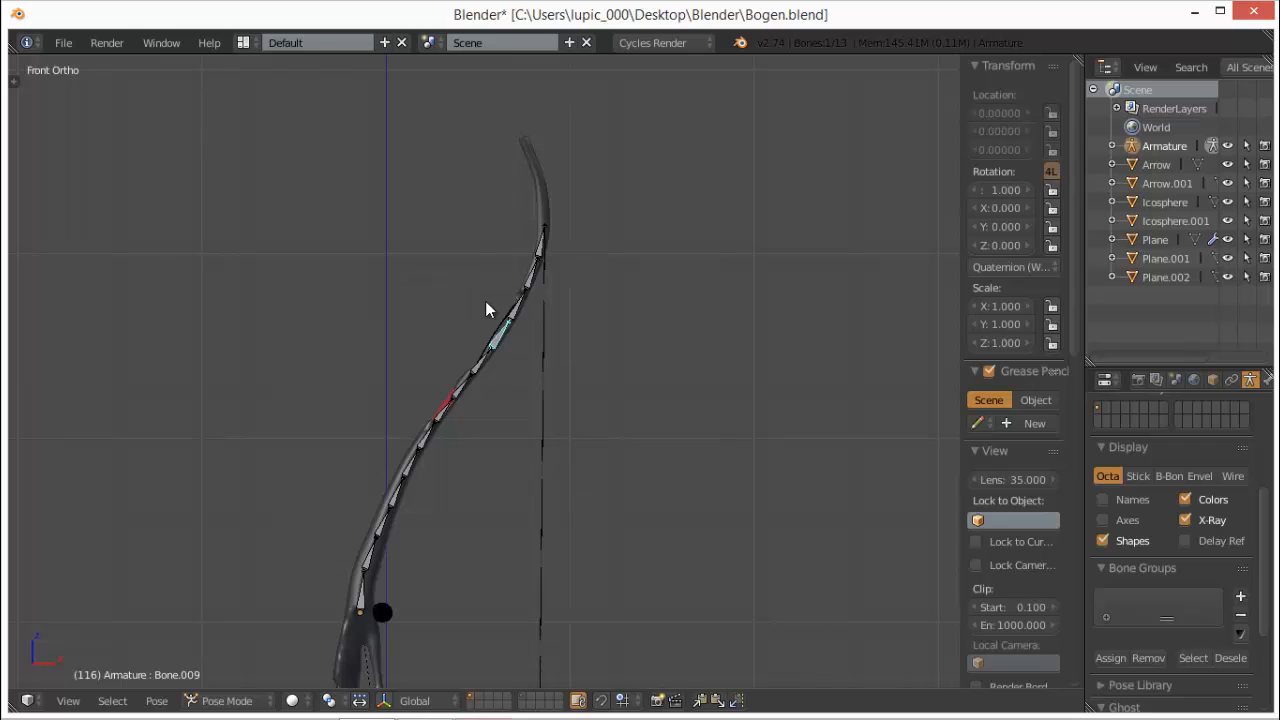
scroll(485, 302, up, 2)
right_click(538, 279)
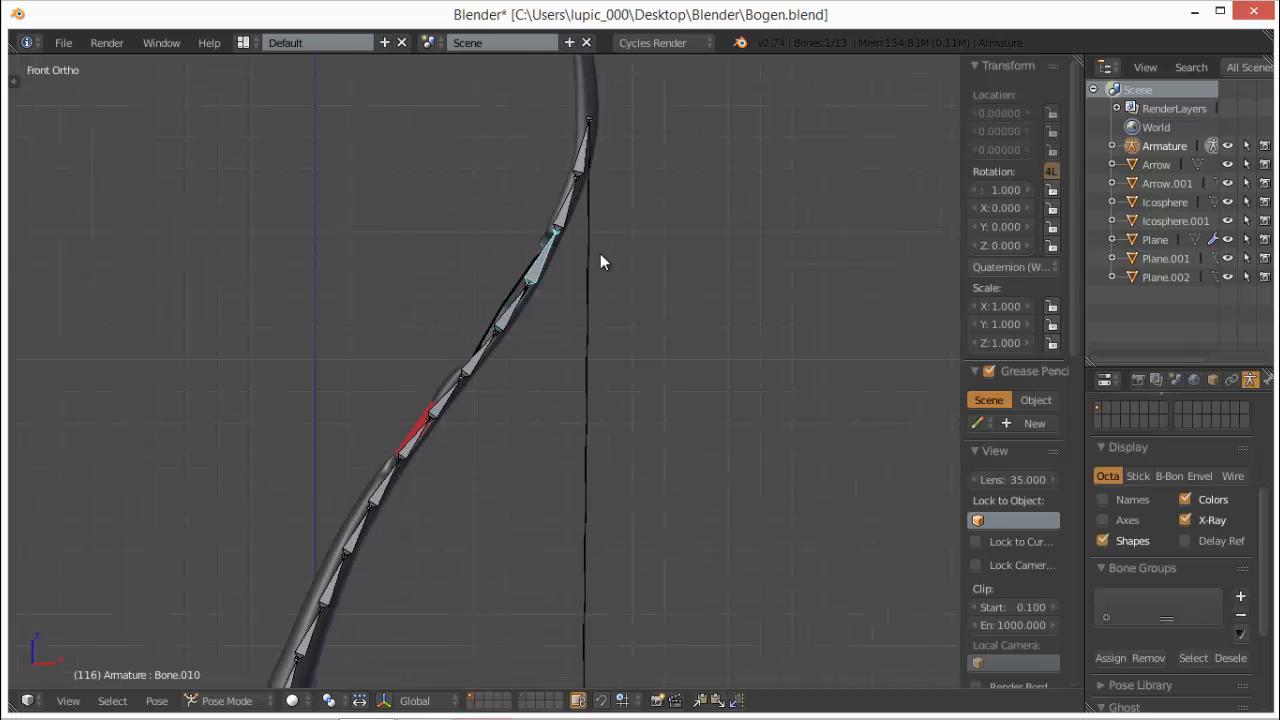
key(r)
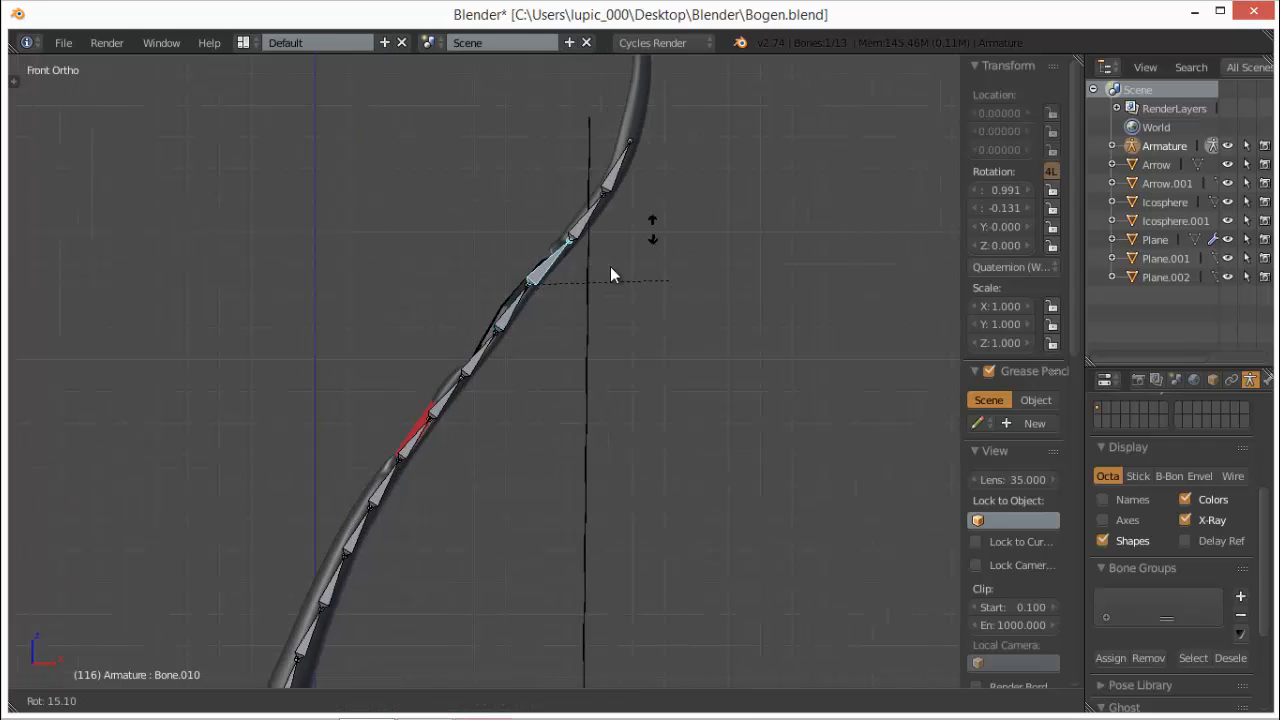
right_click(510, 312)
right_click(528, 313)
key(r)
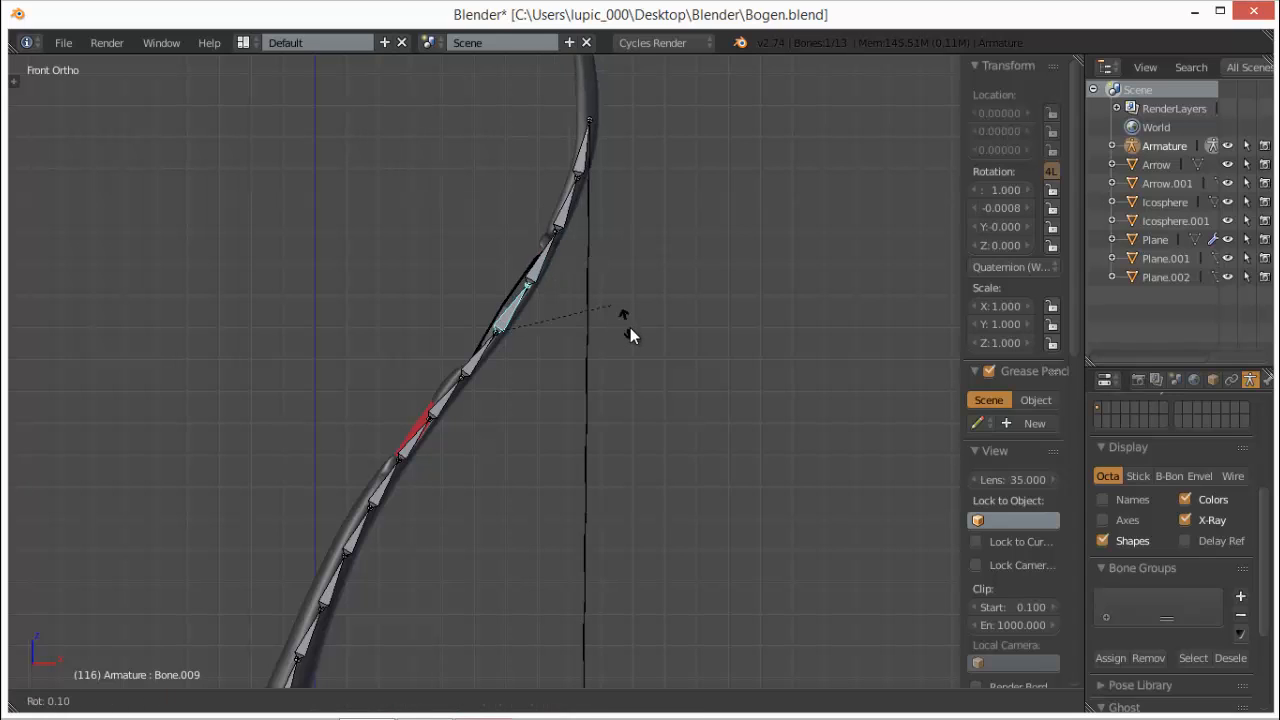
right_click(628, 325)
- Try rotating the fifth and sixth bones from the top of the chain to test the limb's bending
right_click(483, 352)
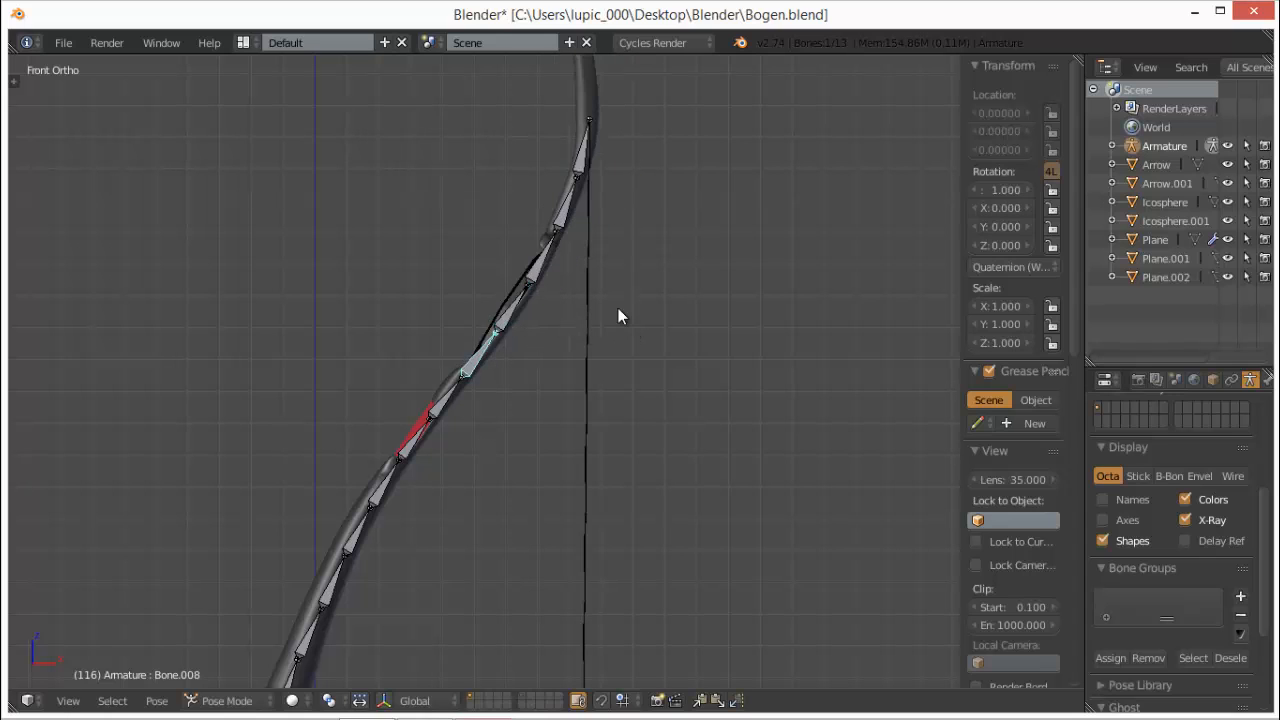
key(r)
right_click(570, 338)
key(r)
right_click(560, 342)
key(r)
right_click(529, 342)
key(bracketleft)
key(r)
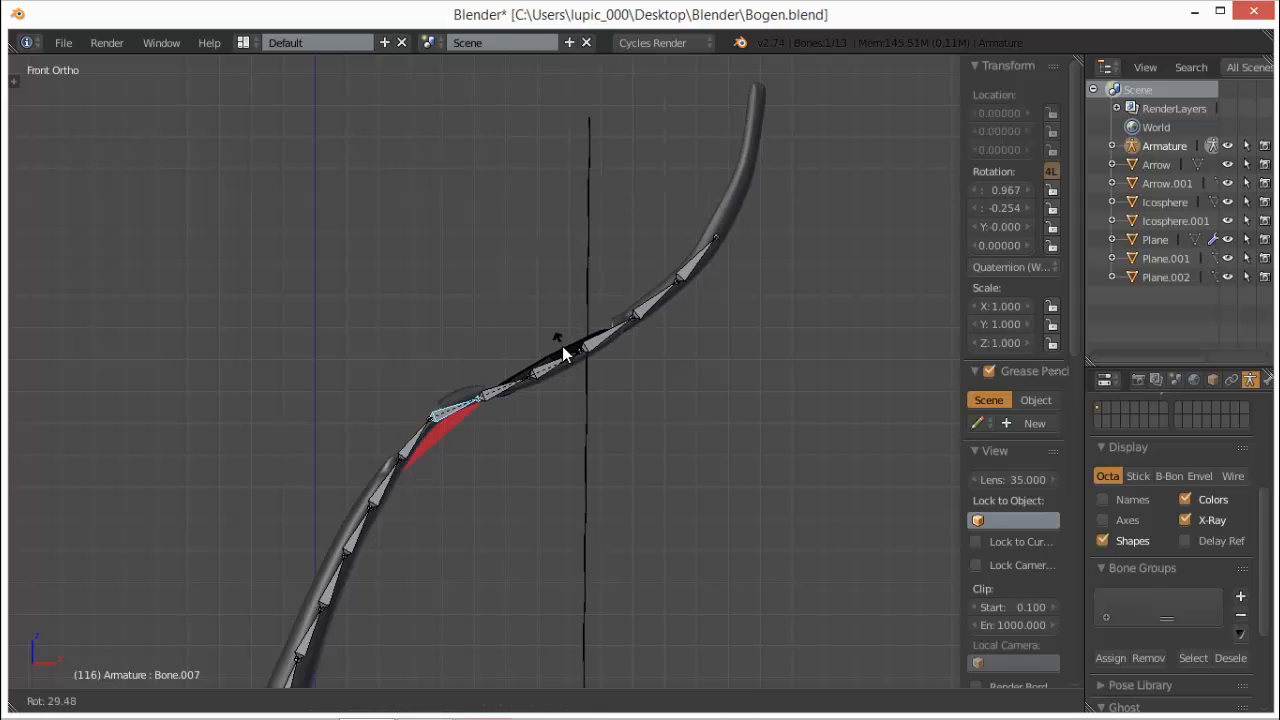
right_click(541, 369)
key(r)
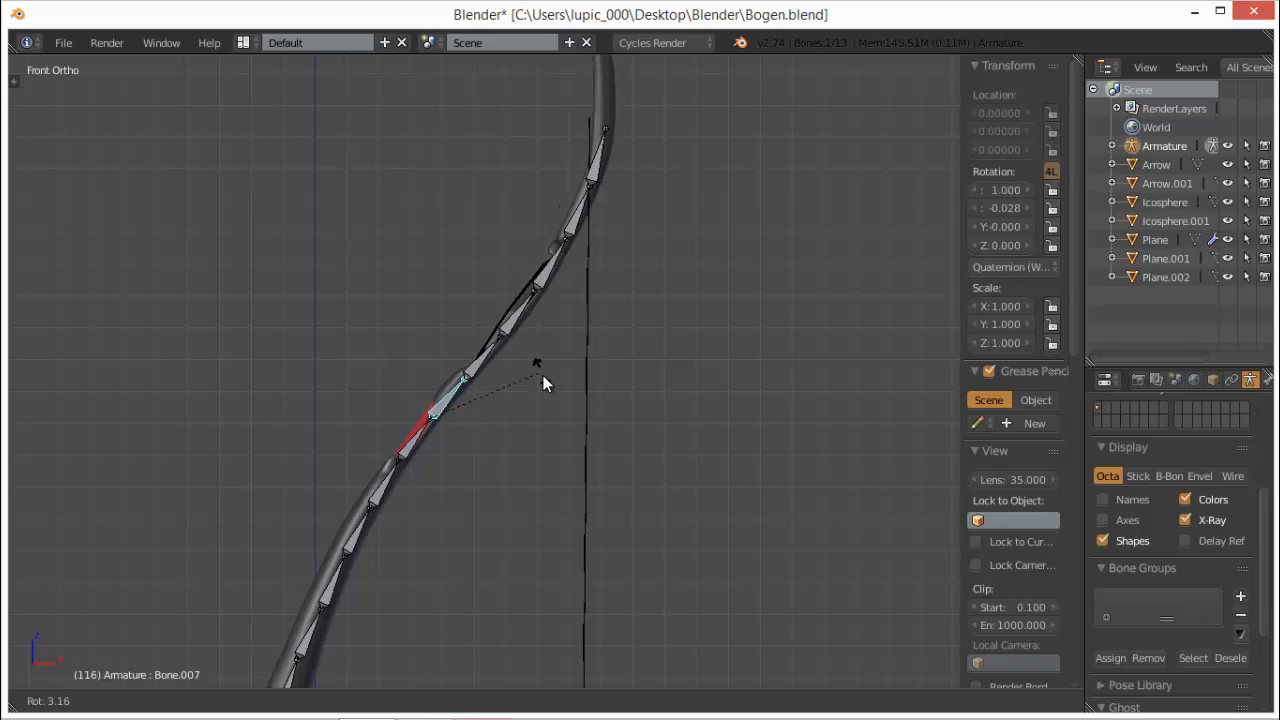
right_click(520, 394)
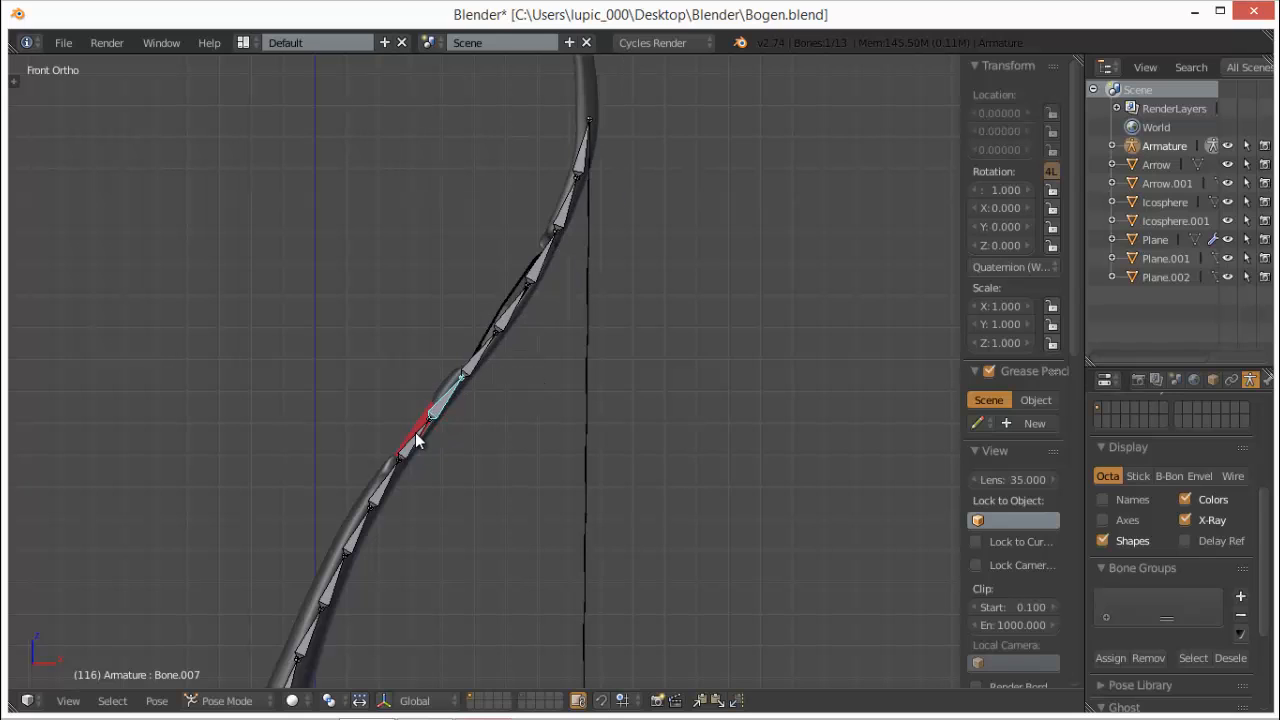
- Try rotating the middle bone of the chain, the seventh from the top, to test the mesh deformation
right_click(418, 441)
key(r)
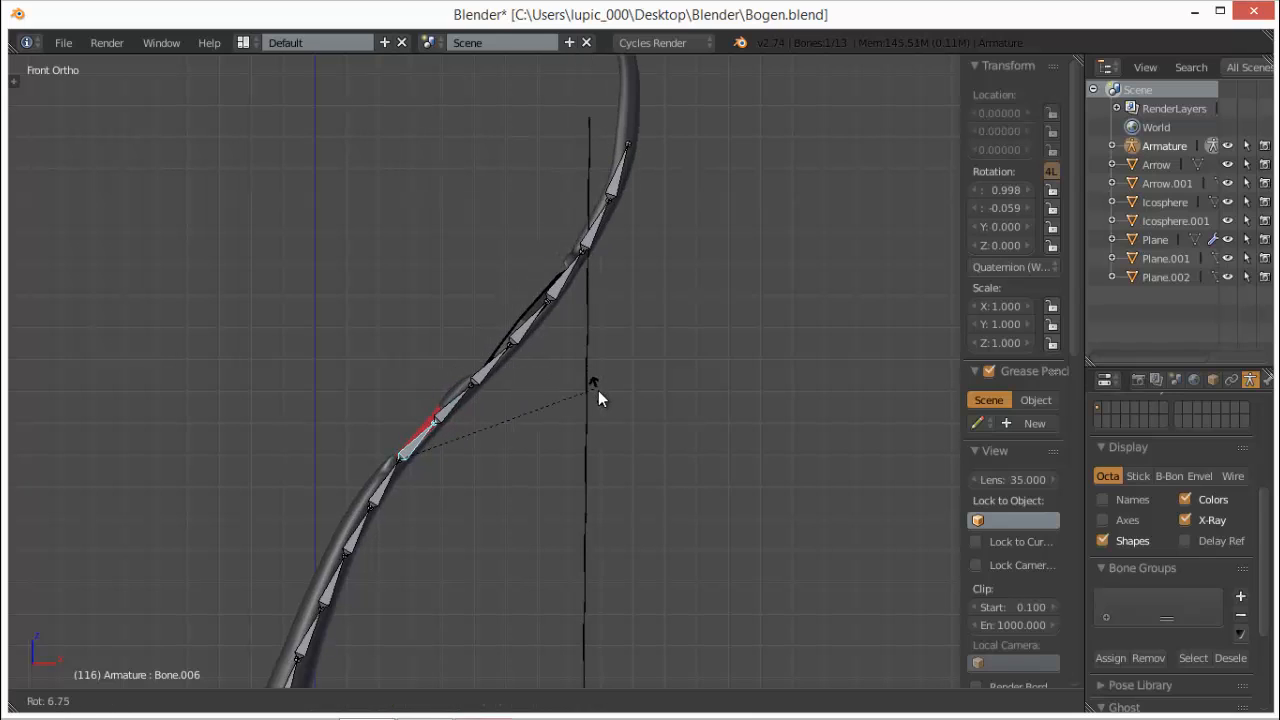
right_click(461, 516)
scroll(461, 507, down, 2)
shift+middle_drag(474, 494, 514, 366)
scroll(497, 356, up, 1)
key(r)
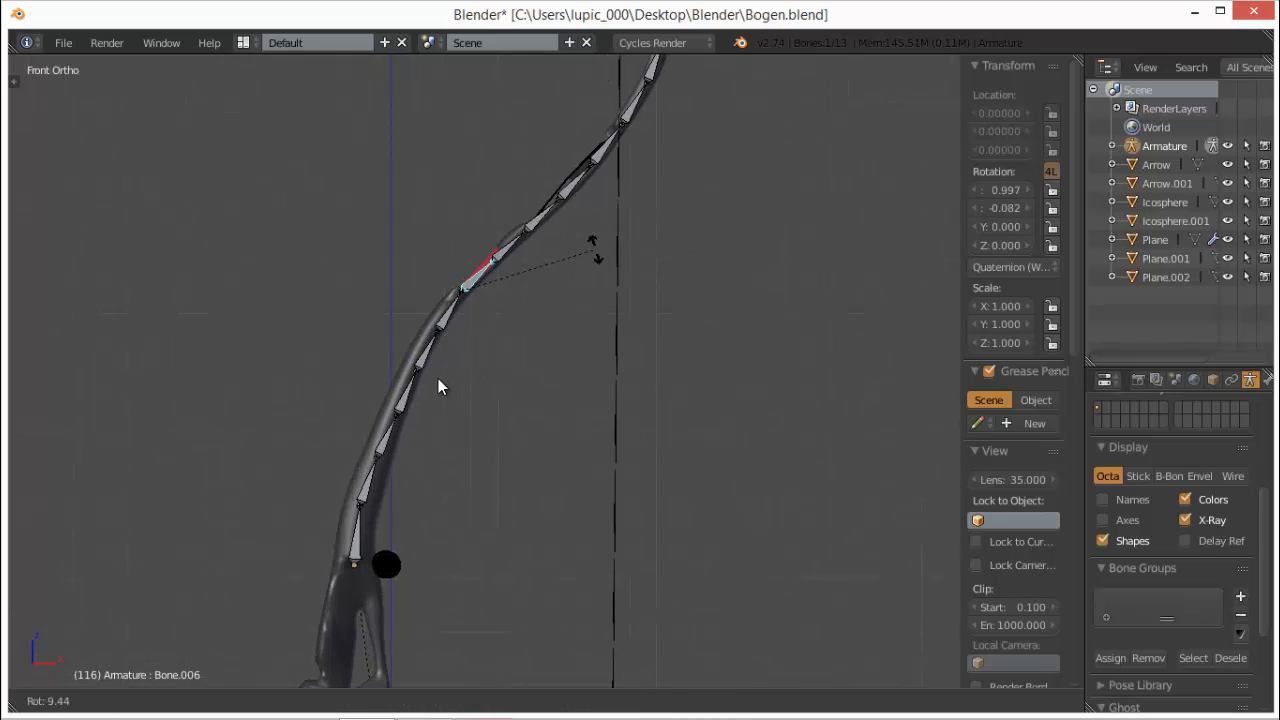
right_click(403, 405)
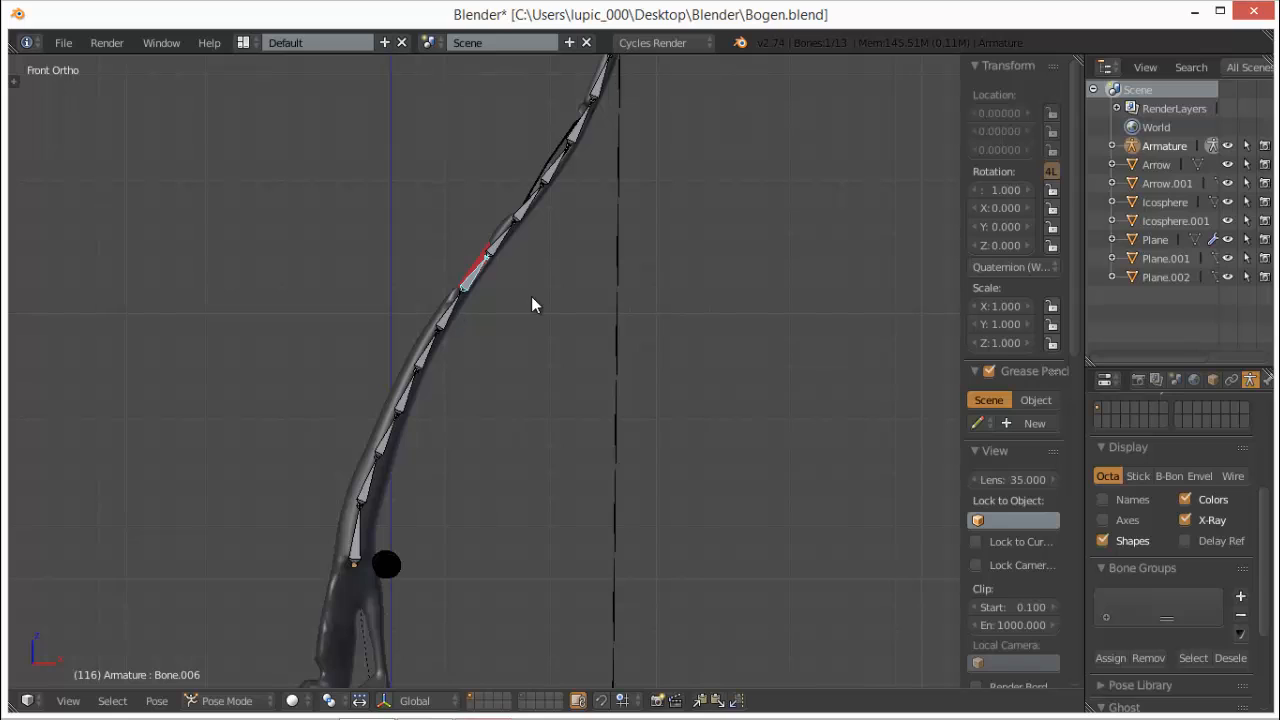
- Try rotating the two bones just below the middle bone in turn to test the limb's bending
key(bracketleft)
key(r)
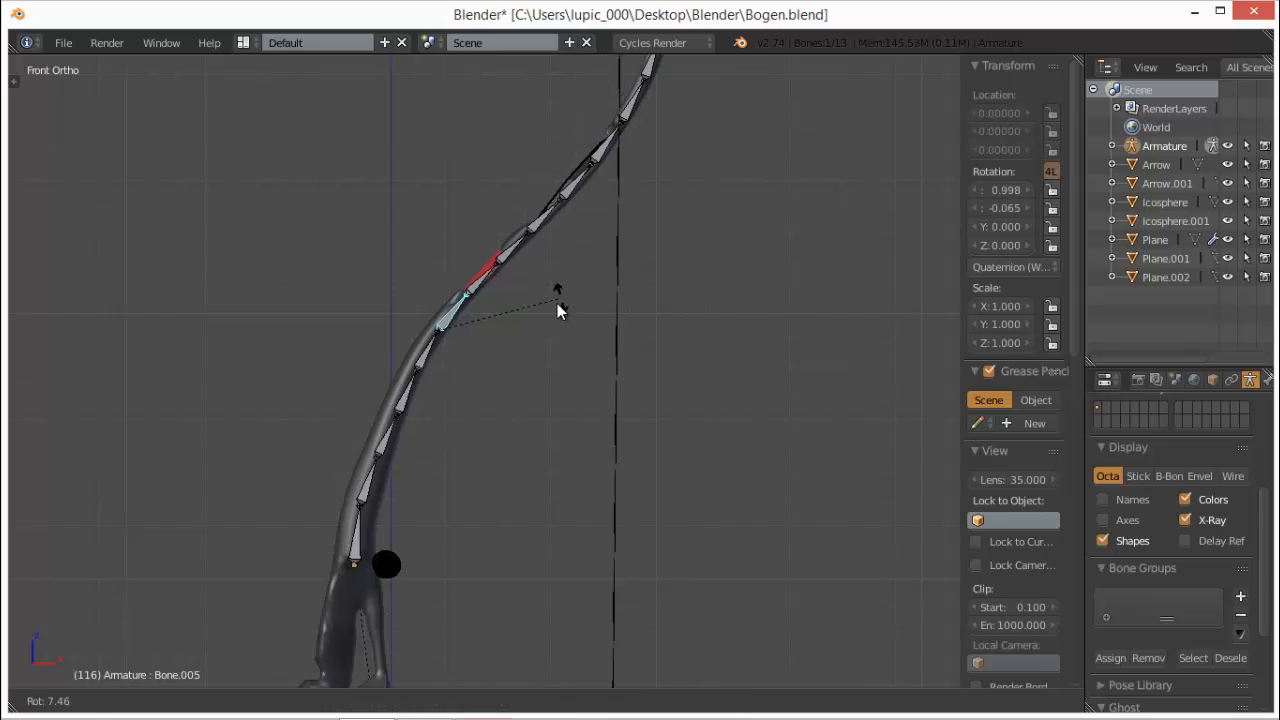
right_click(426, 370)
key(bracketleft)
key(r)
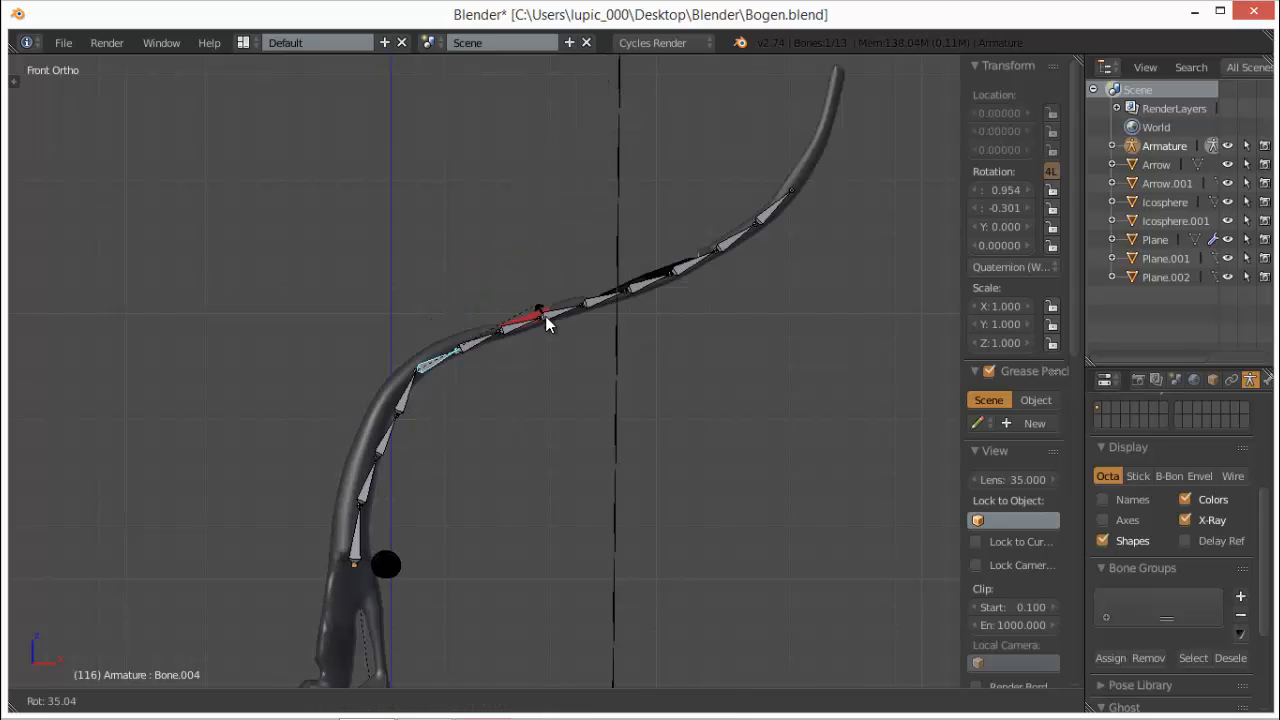
right_click(413, 400)
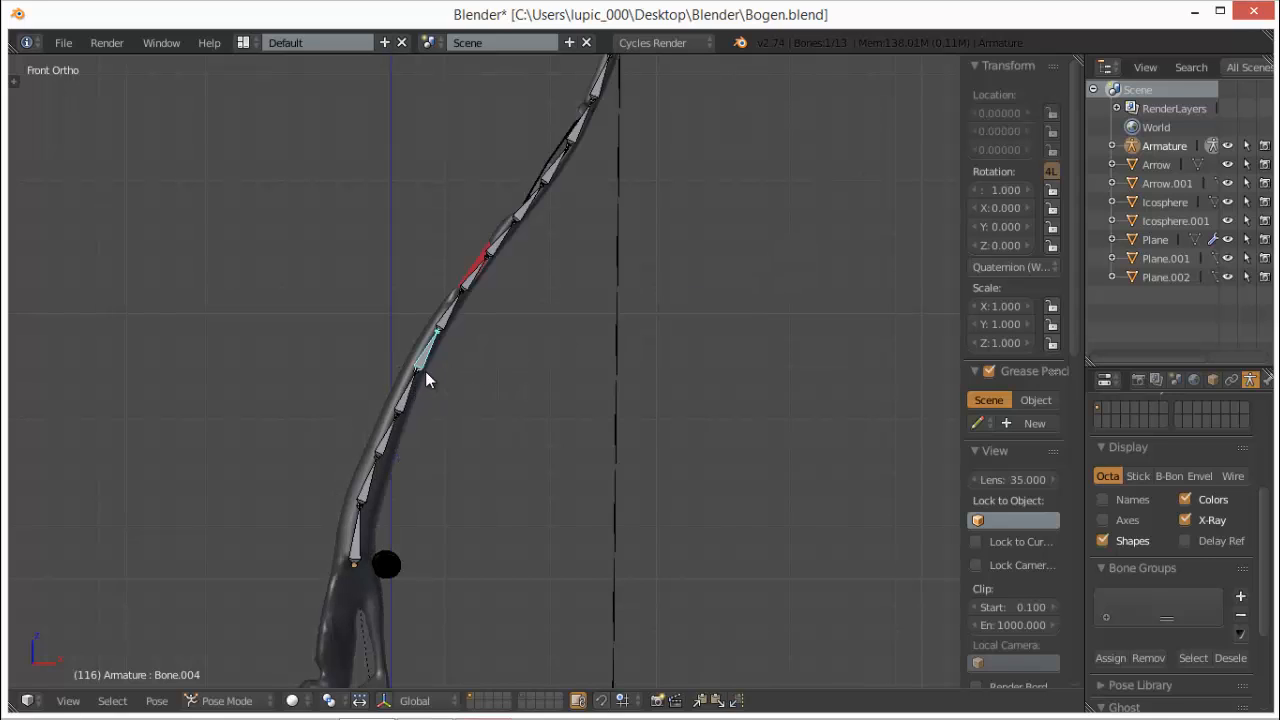
- Try rotating the fourth and third bones from the bottom of the chain to test the lower part's deformation
key(bracketleft)
key(r)
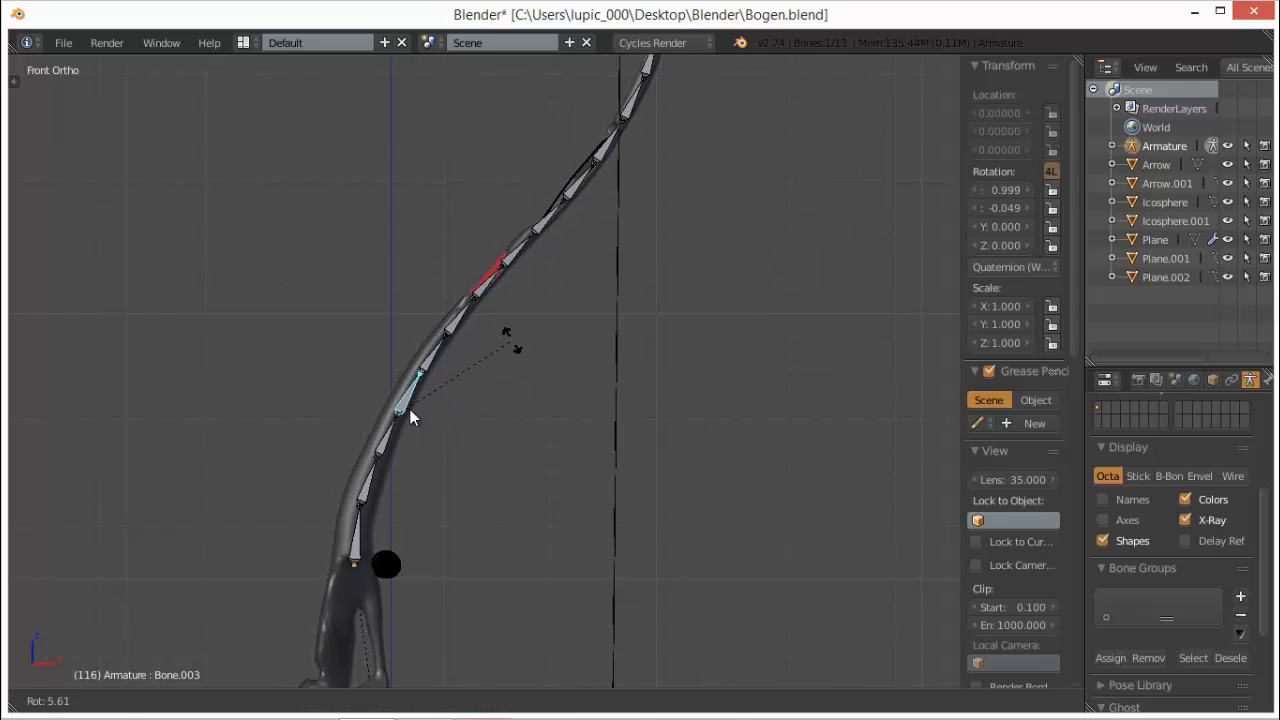
right_click(411, 418)
key(bracketleft)
key(r)
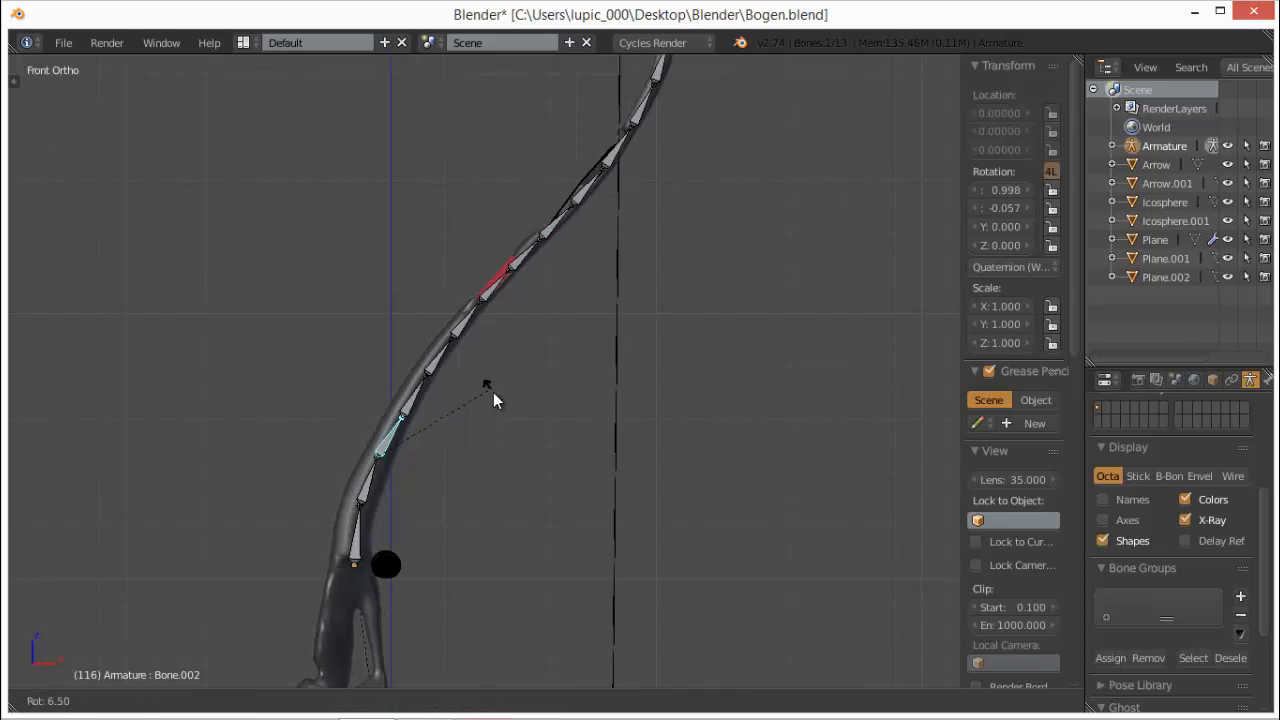
right_click(322, 630)
- Try rotating the two lowest bones of the chain, ending with the root bone, to test the whole bow's deformation
scroll(324, 628, down, 1)
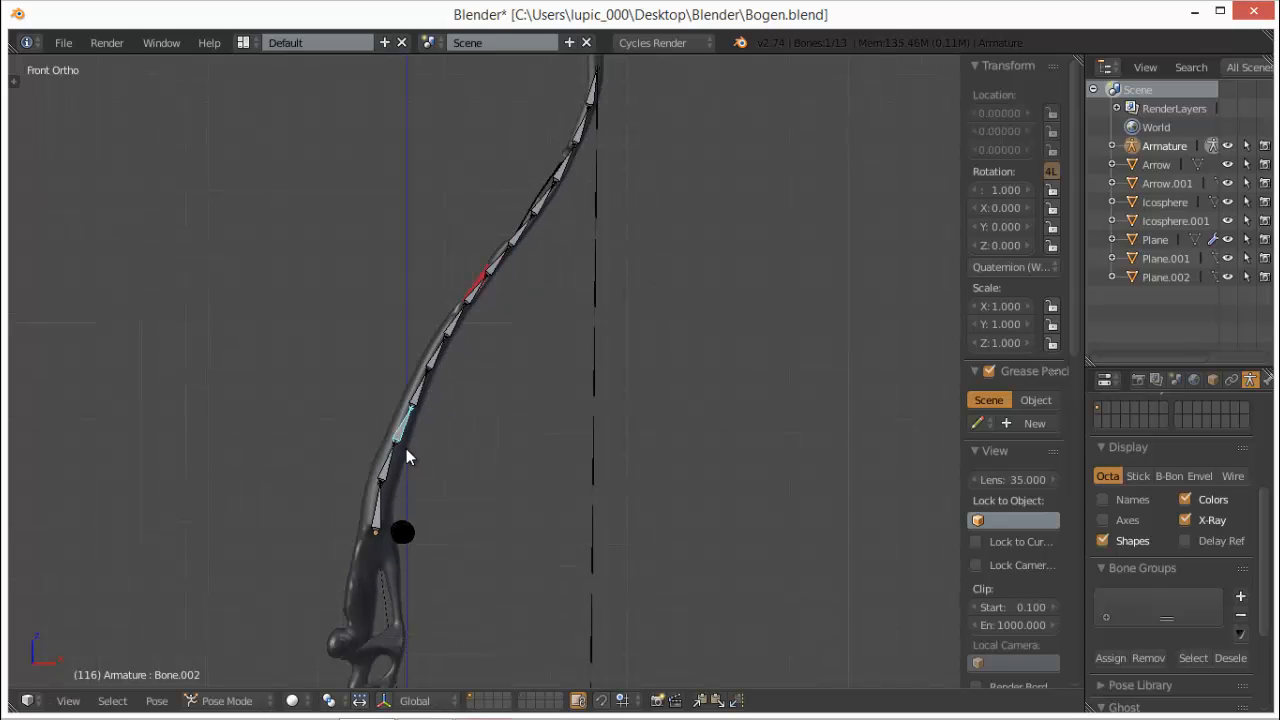
key(bracketleft)
key(r)
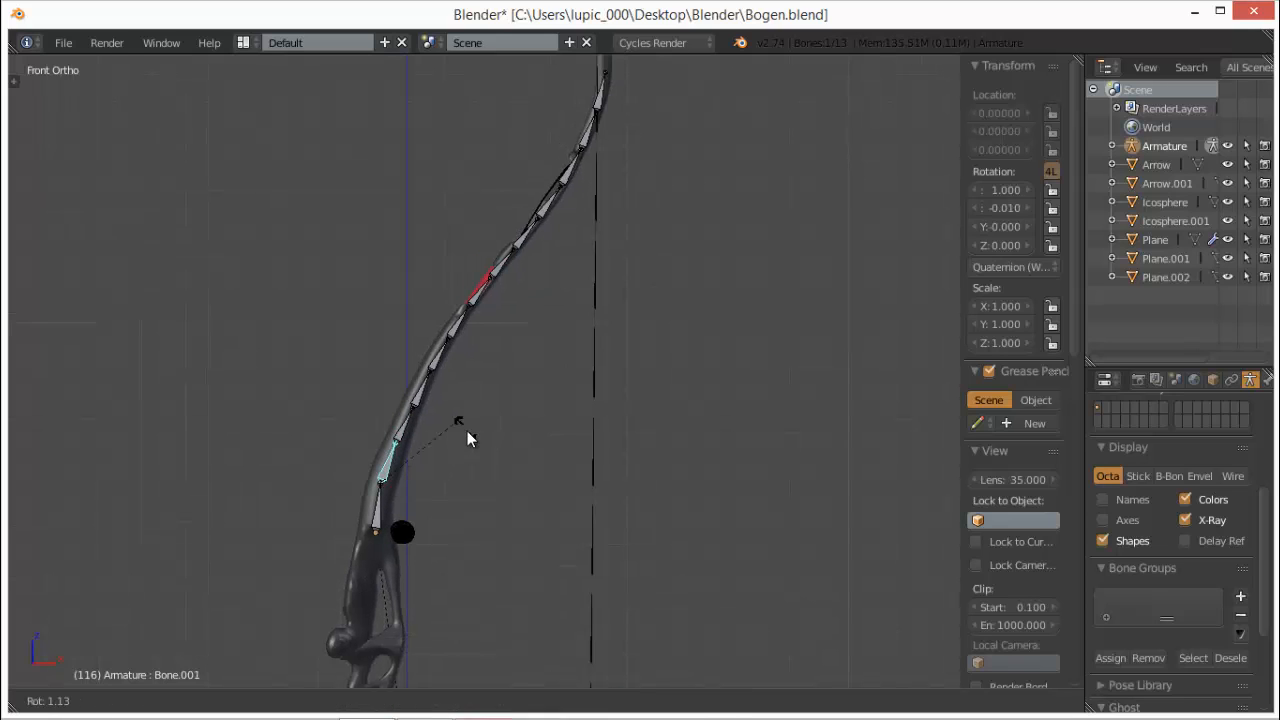
right_click(676, 206)
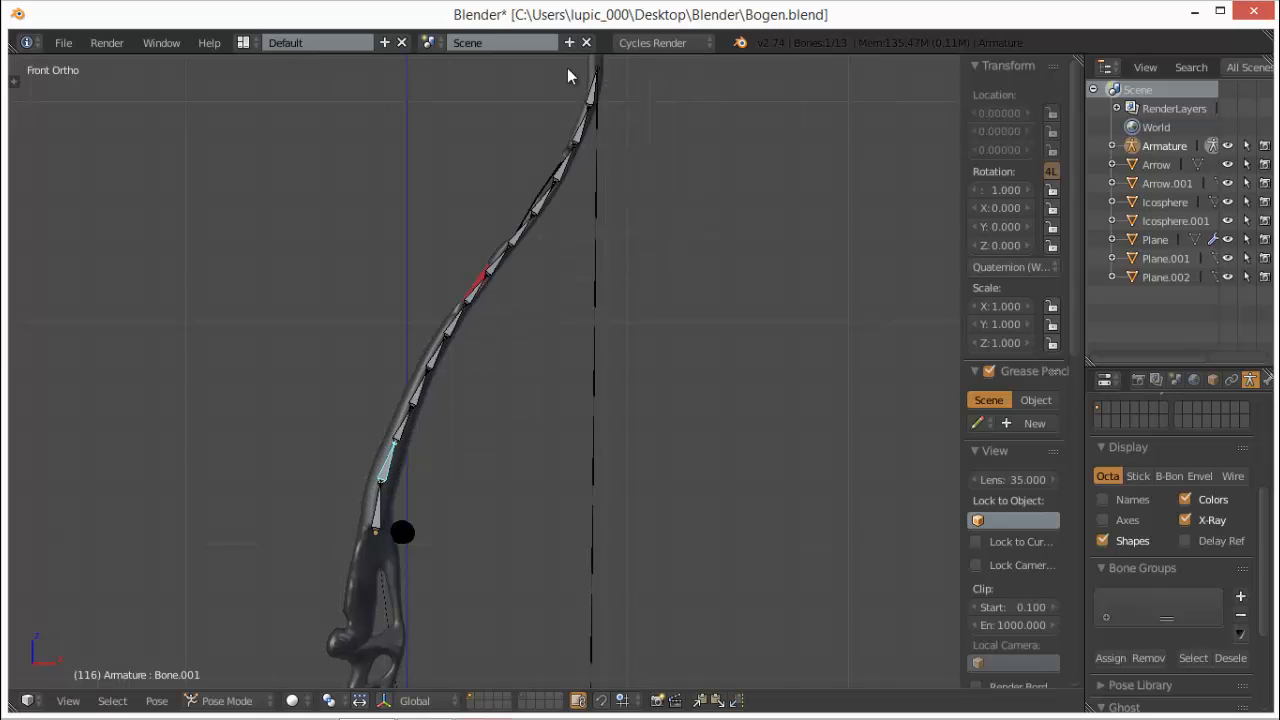
right_click(379, 497)
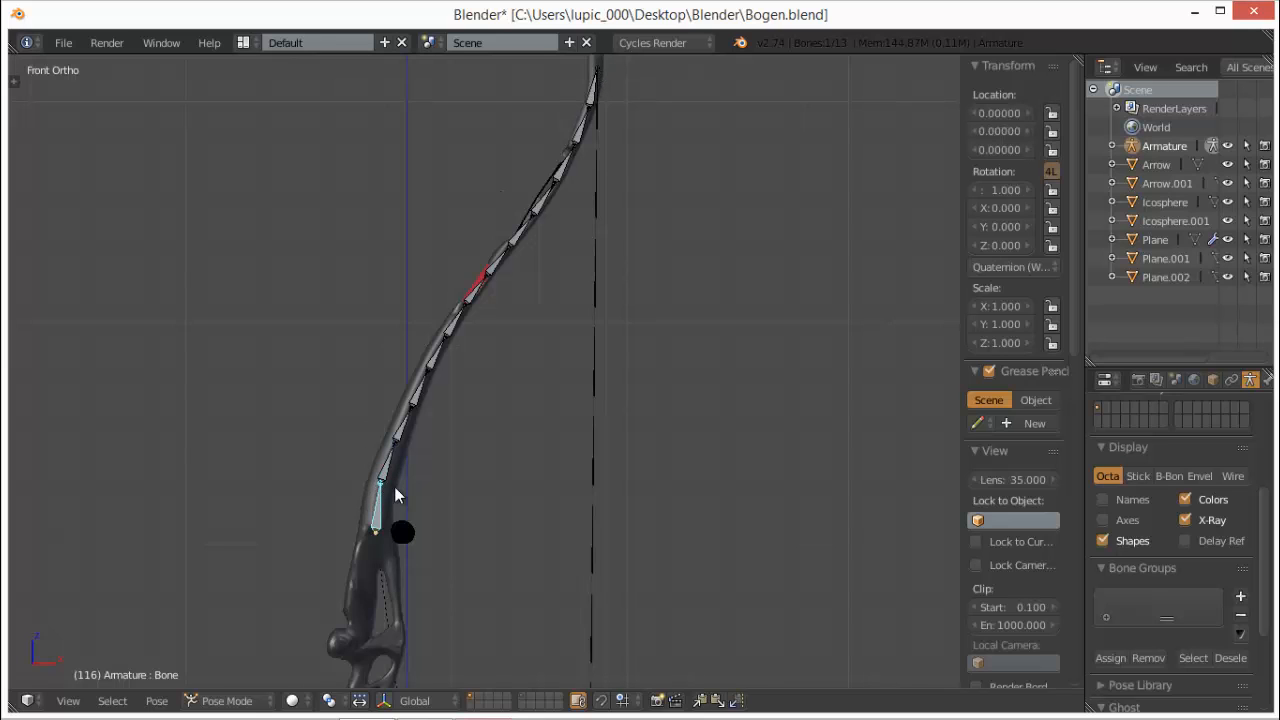
key(r)
right_click(514, 446)
scroll(526, 447, down, 3)
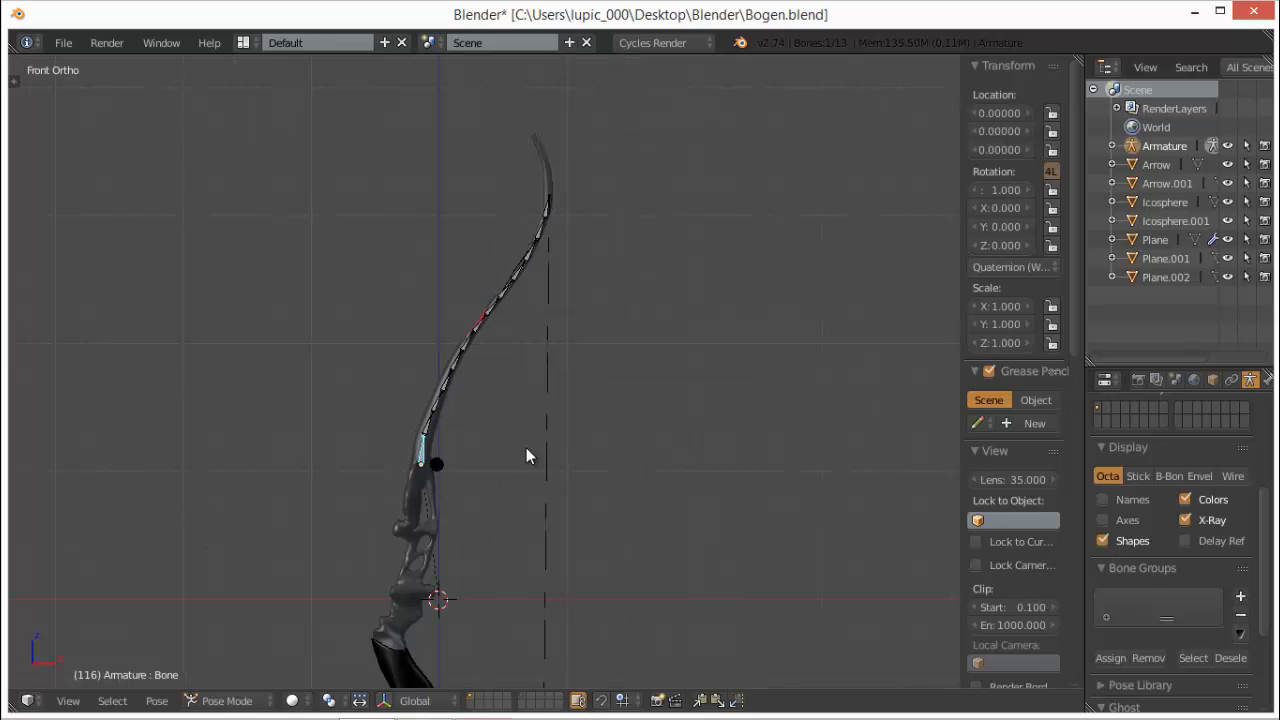
shift+middle_drag(458, 523, 487, 418)
key(r)
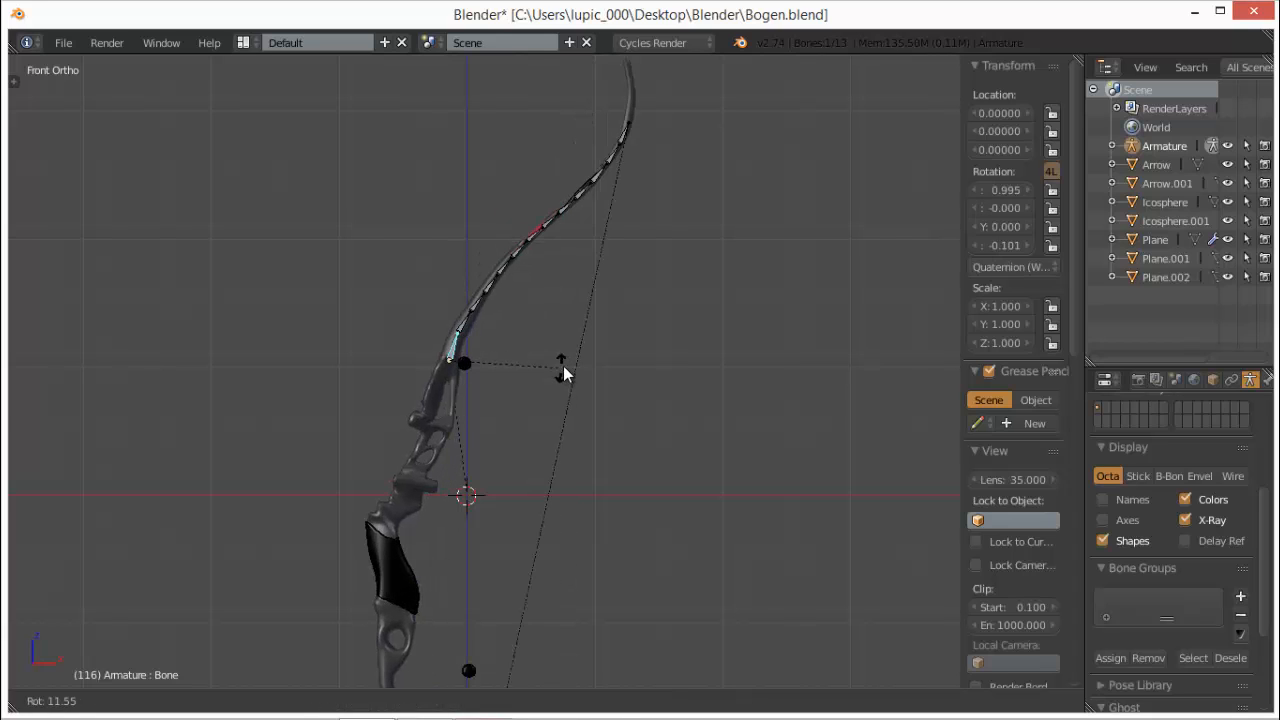
right_click(472, 376)
- Leave Pose Mode and return the armature to Object Mode
scroll(488, 463, down, 2)
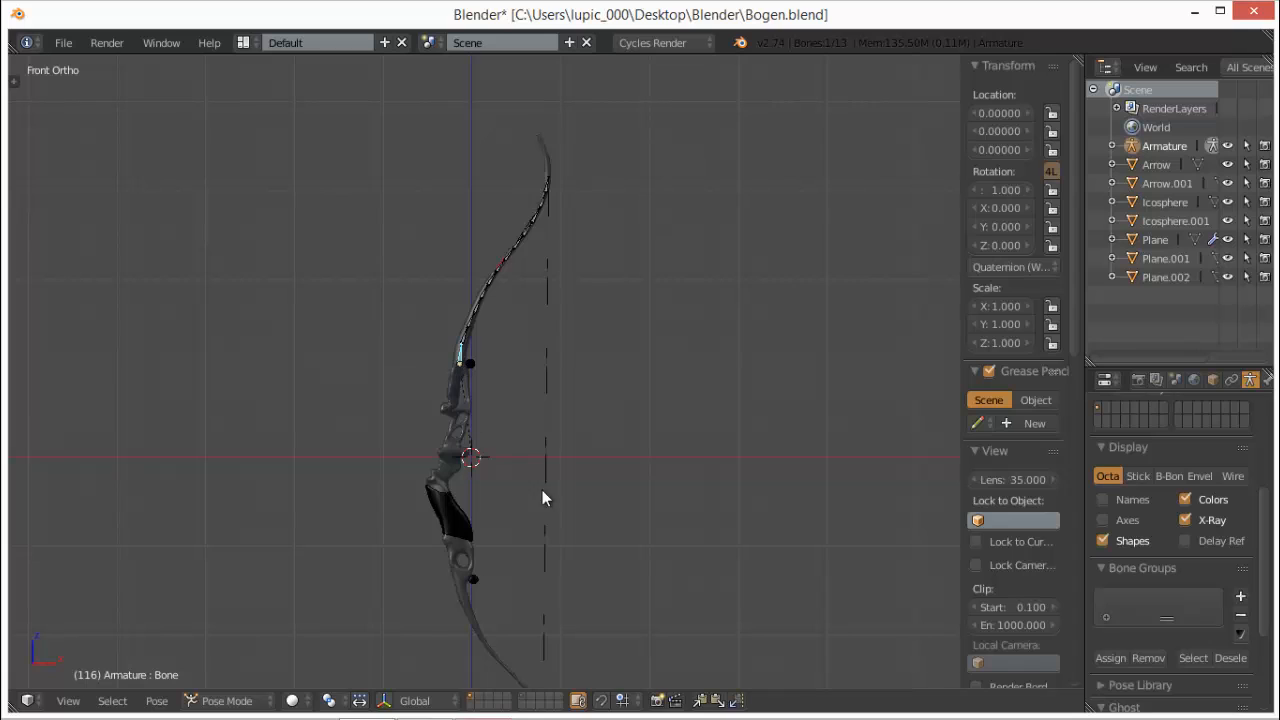
scroll(528, 440, up, 3)
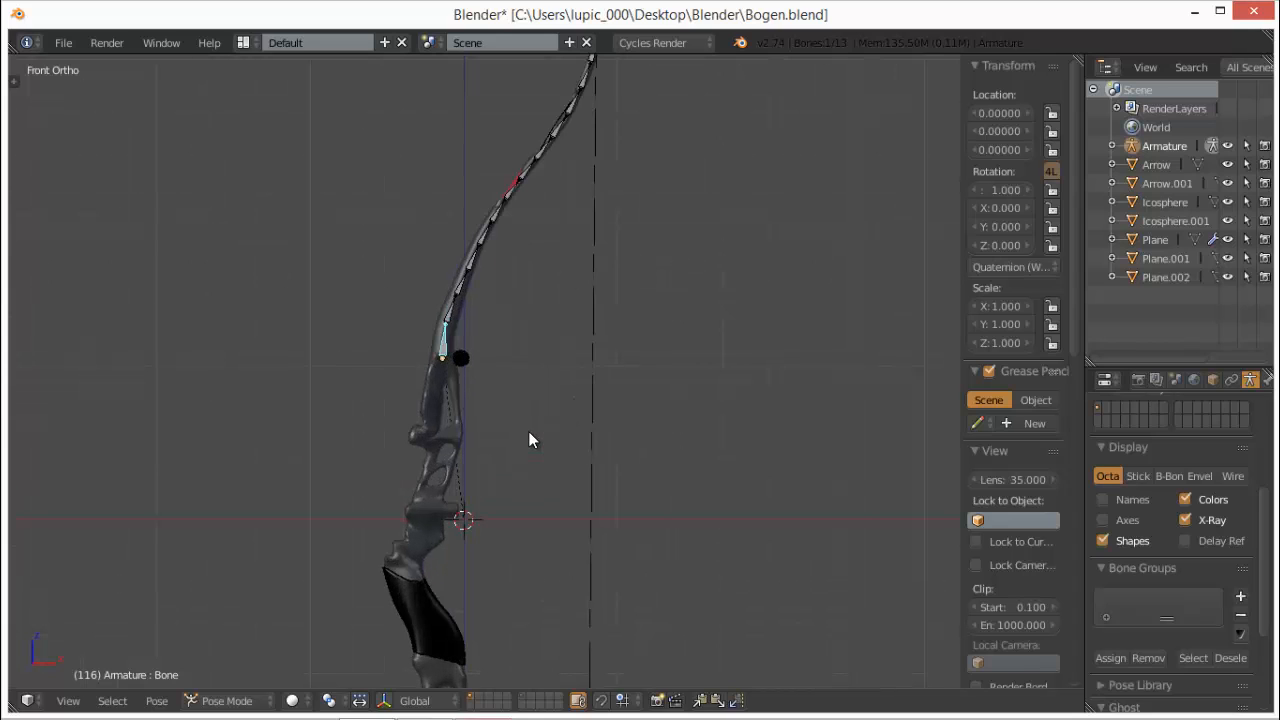
scroll(527, 440, up, 1)
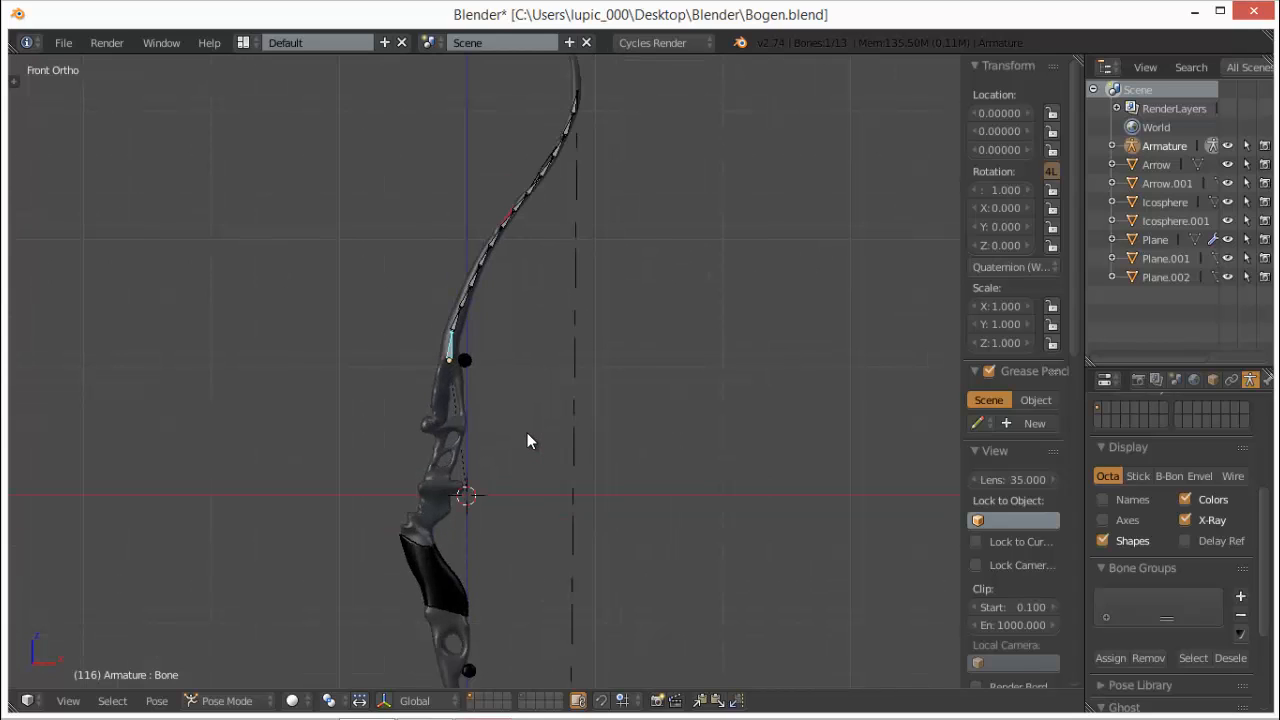
shift+middle_drag(543, 356, 598, 437)
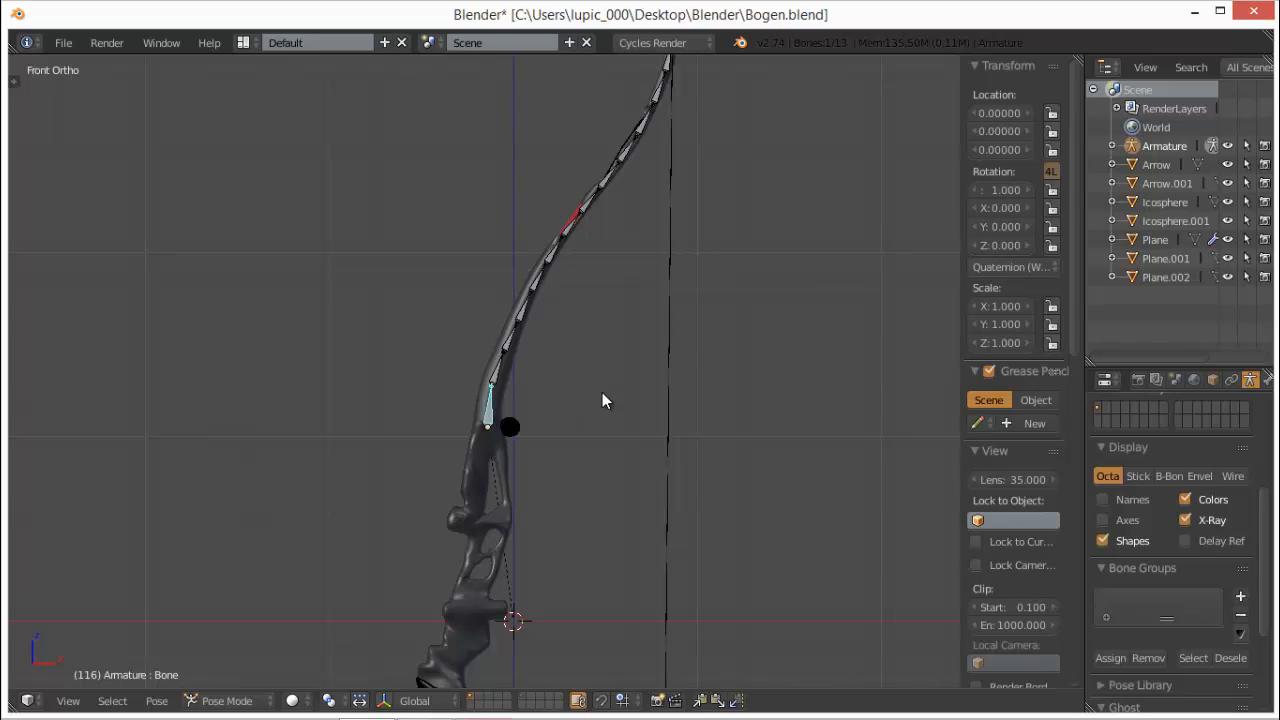
key(Tab)
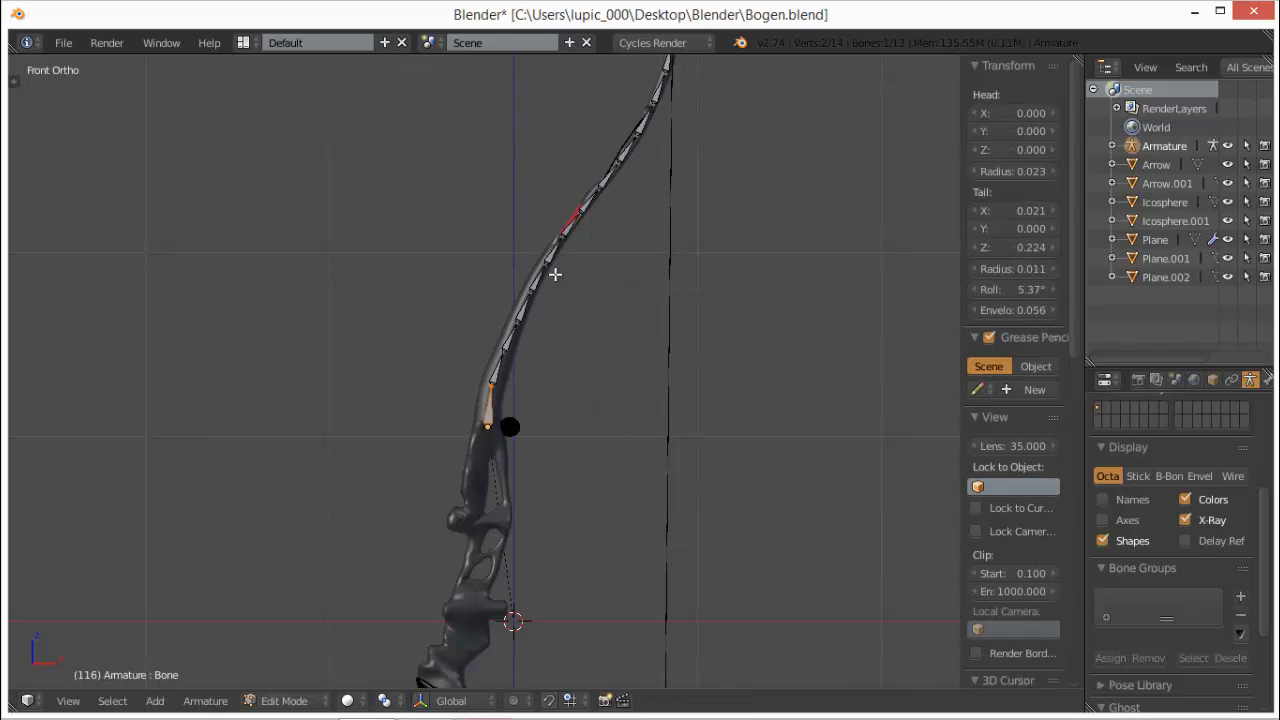
key(Tab)
click(290, 700)
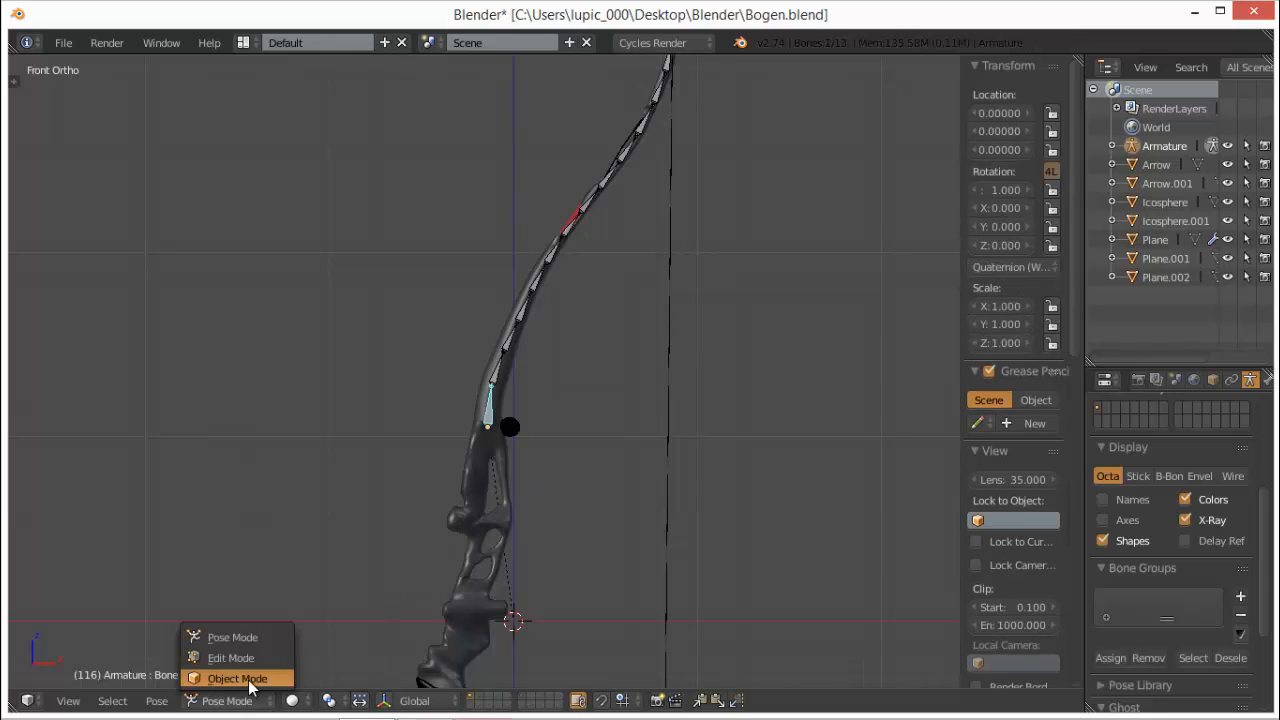
click(240, 635)
- Duplicate the upper-limb armature in place
scroll(606, 318, down, 3)
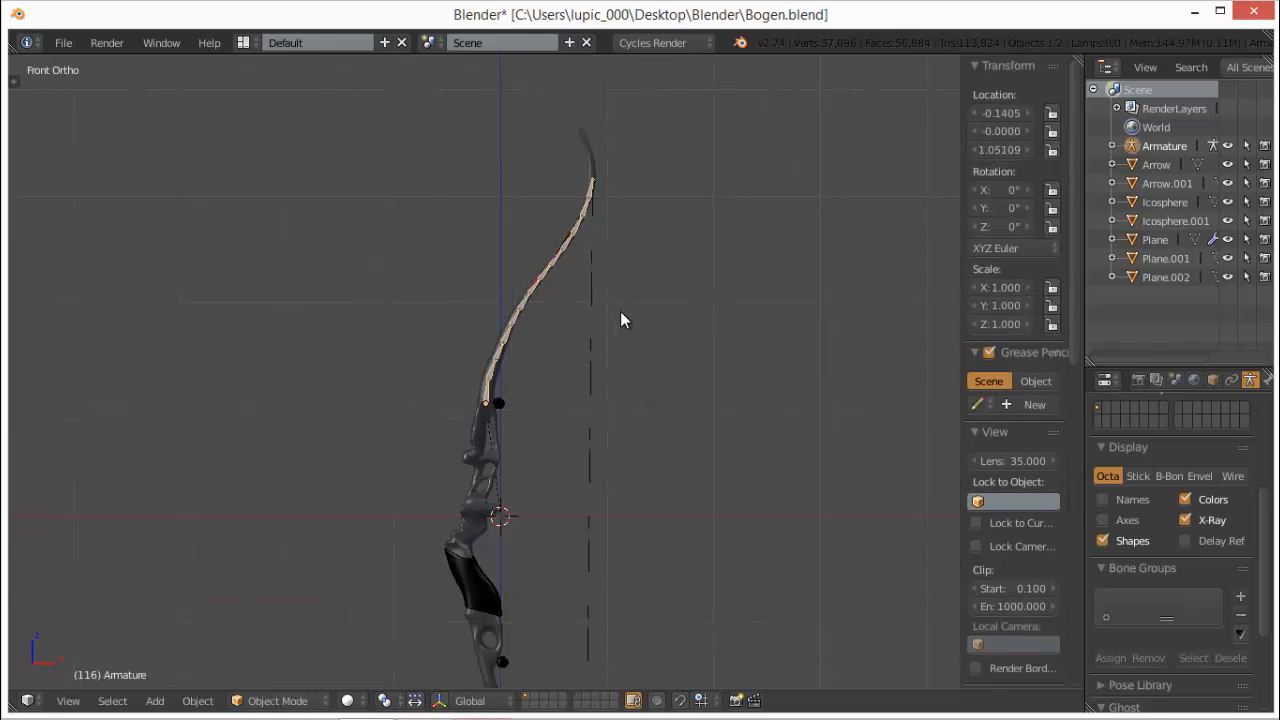
key(shift+d)
right_click(619, 316)
key(Escape)
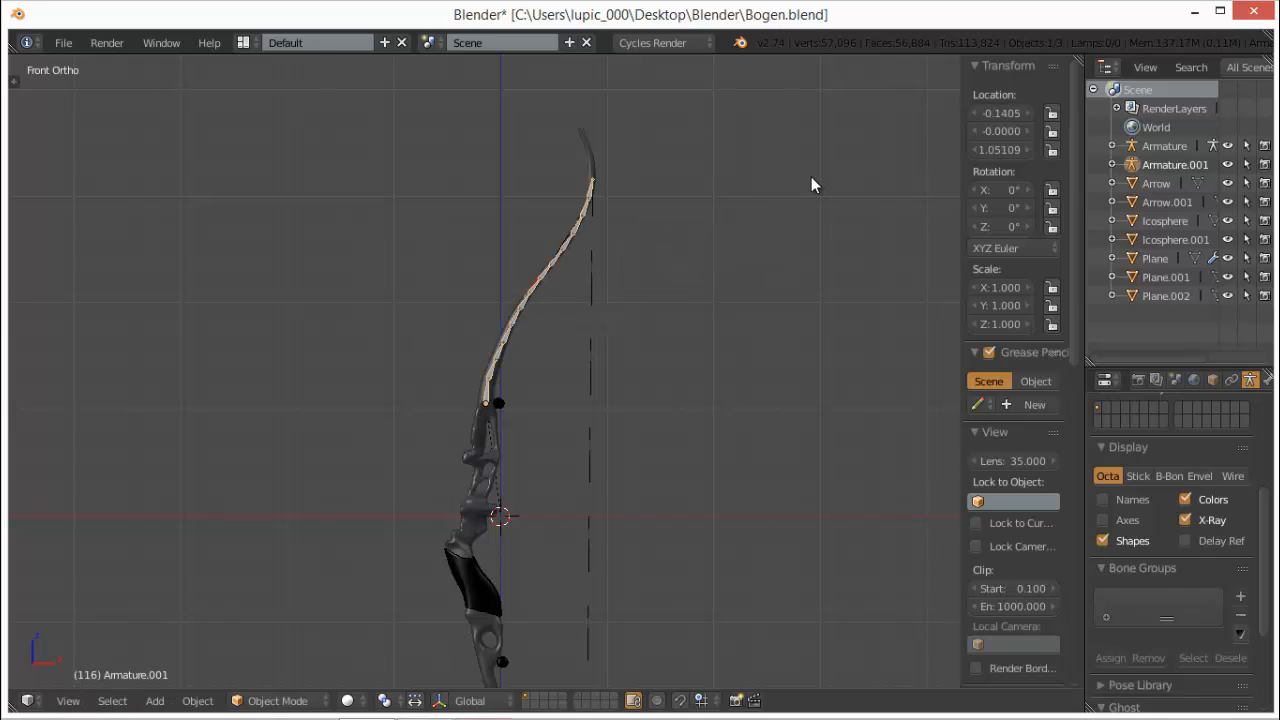
- Set the pivot point to the 3D cursor and flip the duplicate armature downwards by scaling it to about -1.307
scroll(549, 445, down, 2)
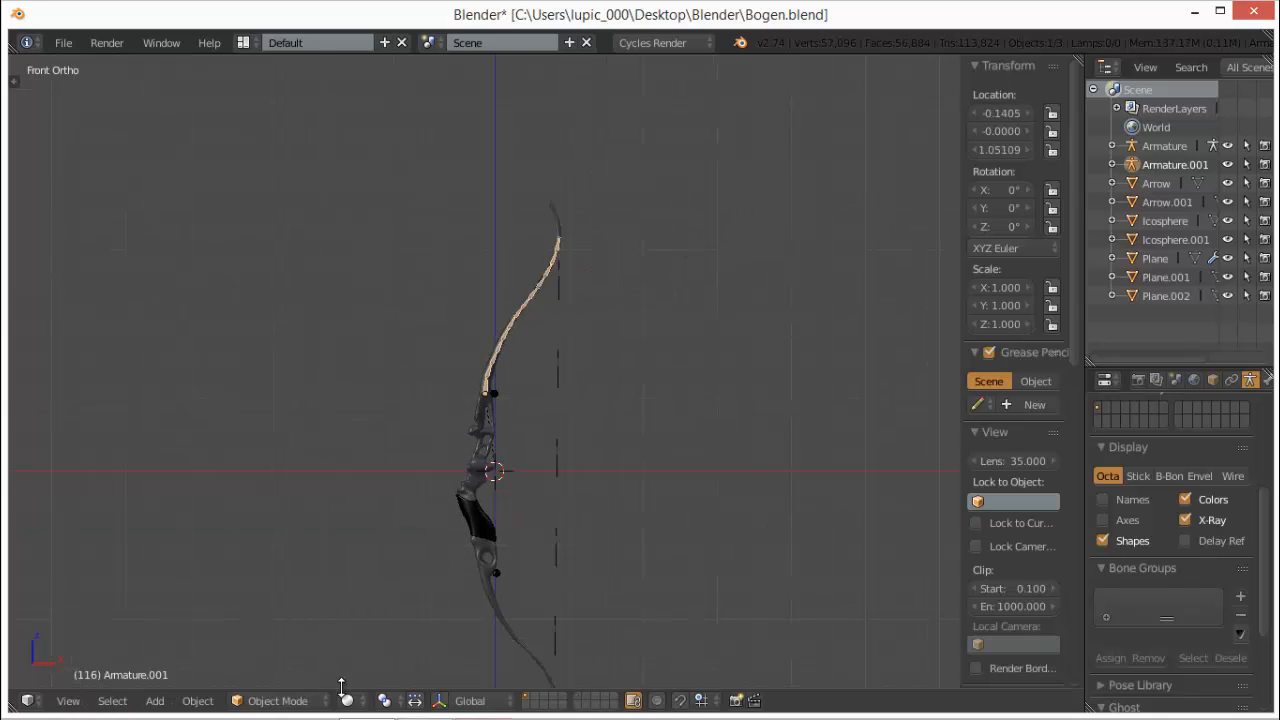
click(384, 700)
key(s)
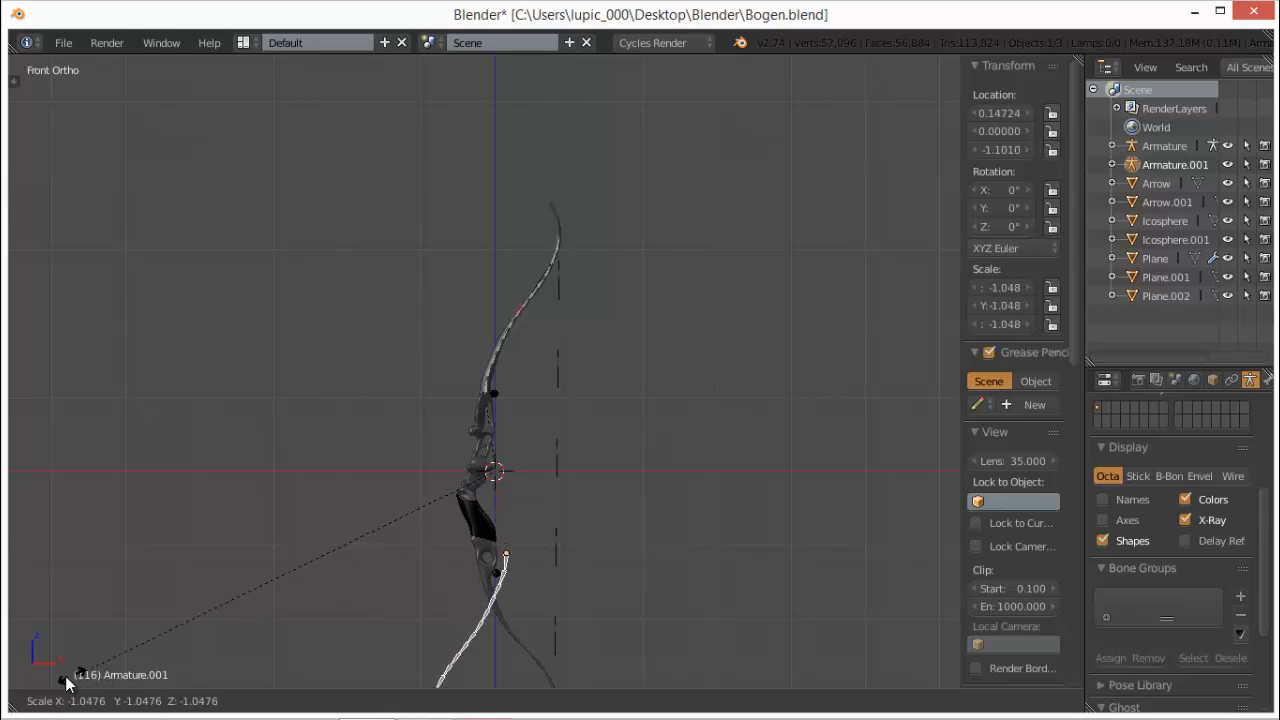
click(922, 122)
- Rotate the flipped duplicate armature 180° about the global Z axis to face along the bow's lower limb
text(rz)
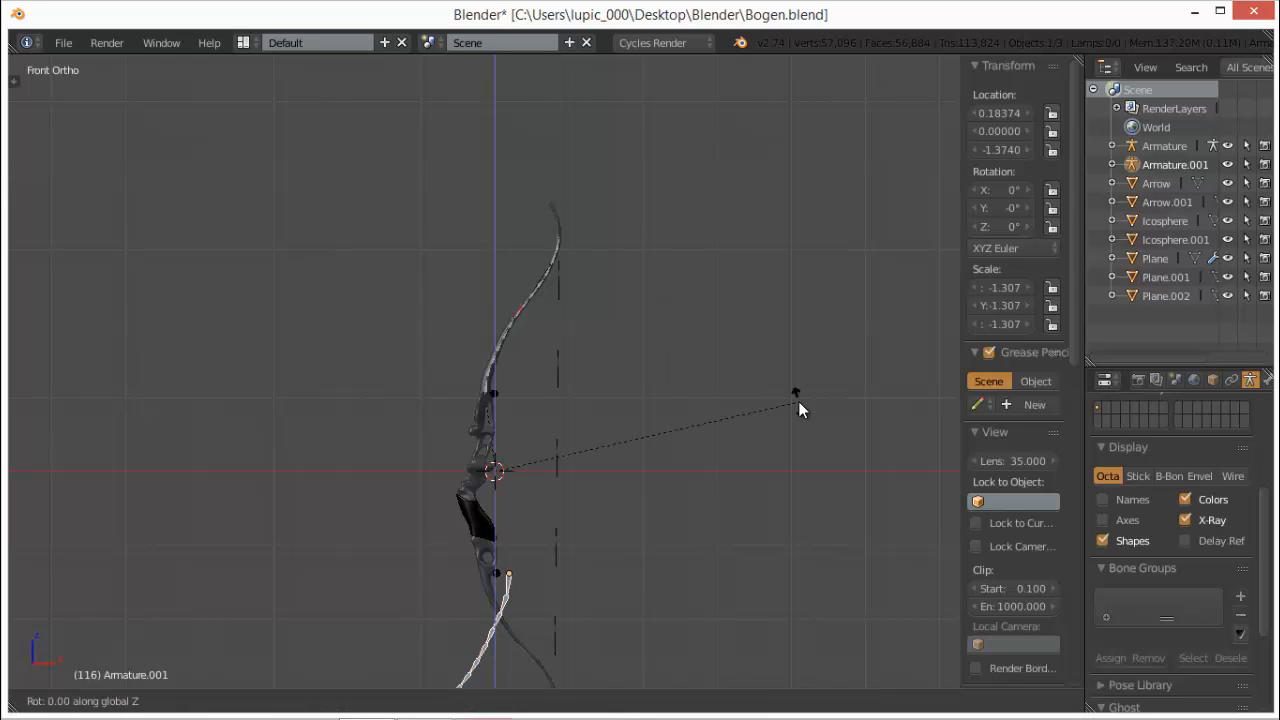
text(180)
key(Return)
scroll(721, 417, down, 2)
shift+middle_drag(613, 364, 635, 179)
scroll(610, 355, up, 6)
shift+middle_drag(682, 330, 599, 473)
scroll(590, 463, up, 1)
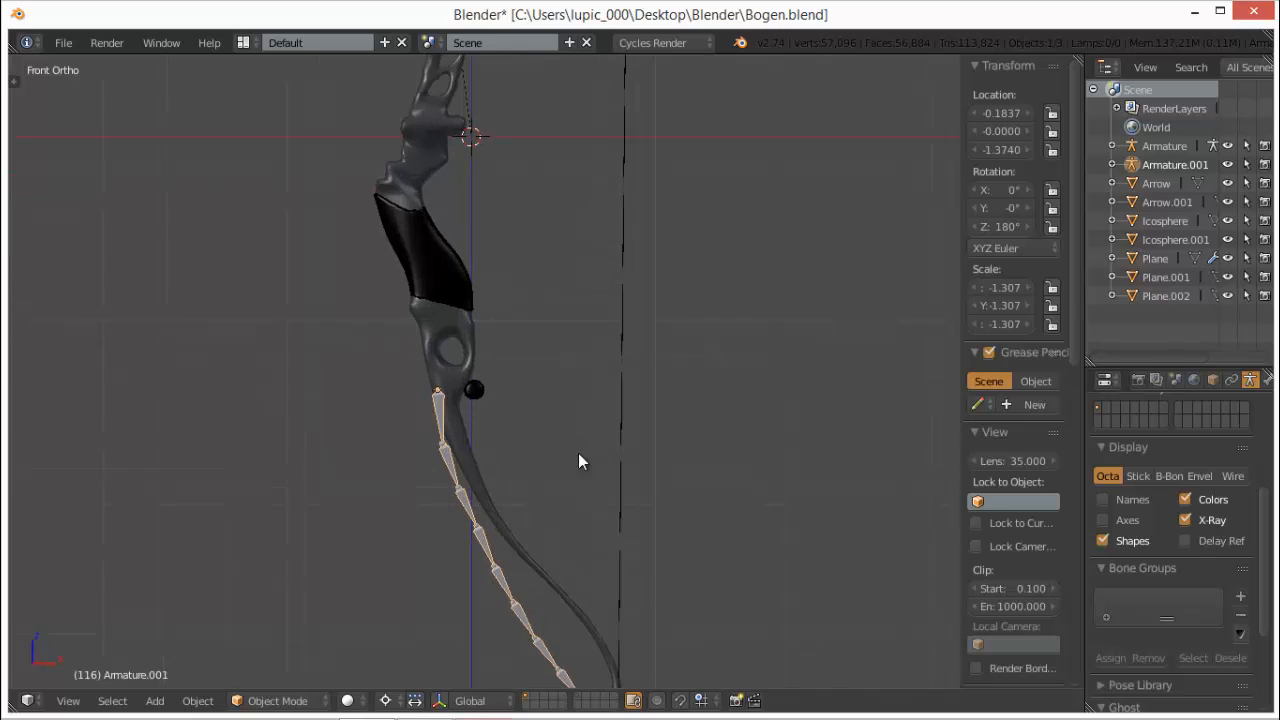
shift+middle_drag(531, 338, 553, 309)
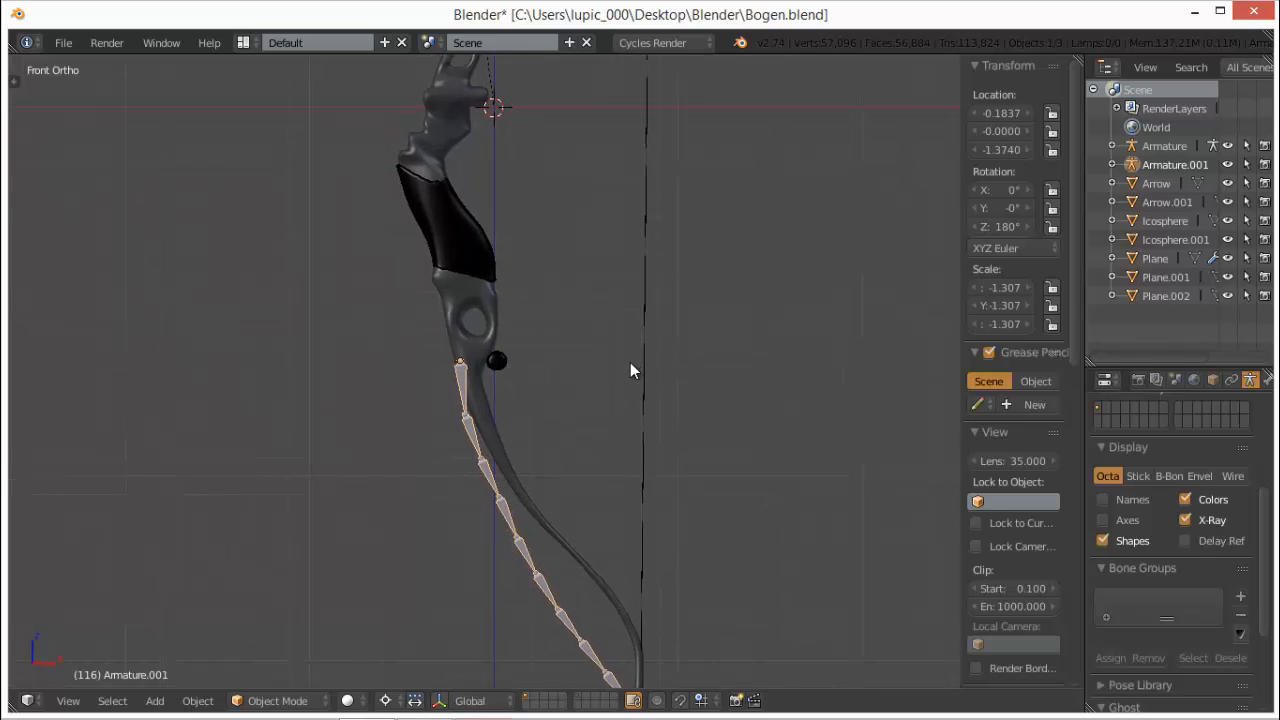
- Enter Edit Mode on the duplicate armature and move its root and second joint inside the start of the bow's lower limb
scroll(630, 370, up, 3)
key(Tab)
scroll(455, 369, up, 2)
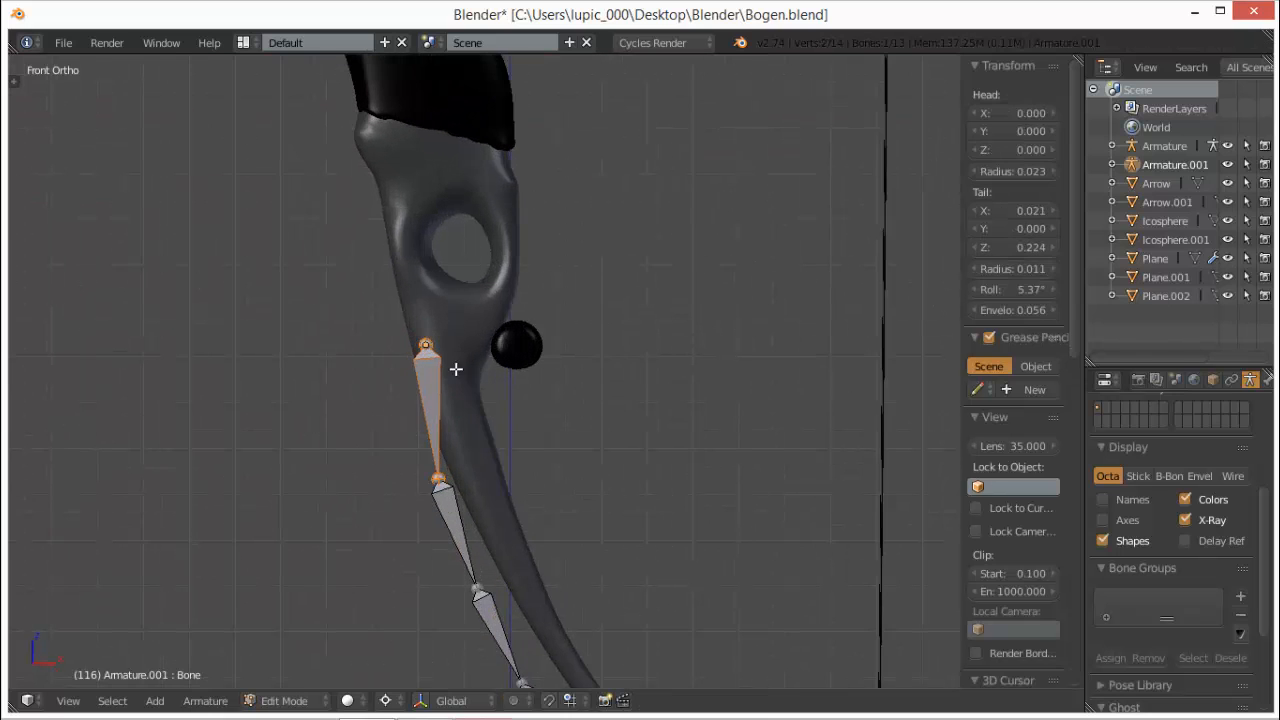
right_click(425, 345)
key(g)
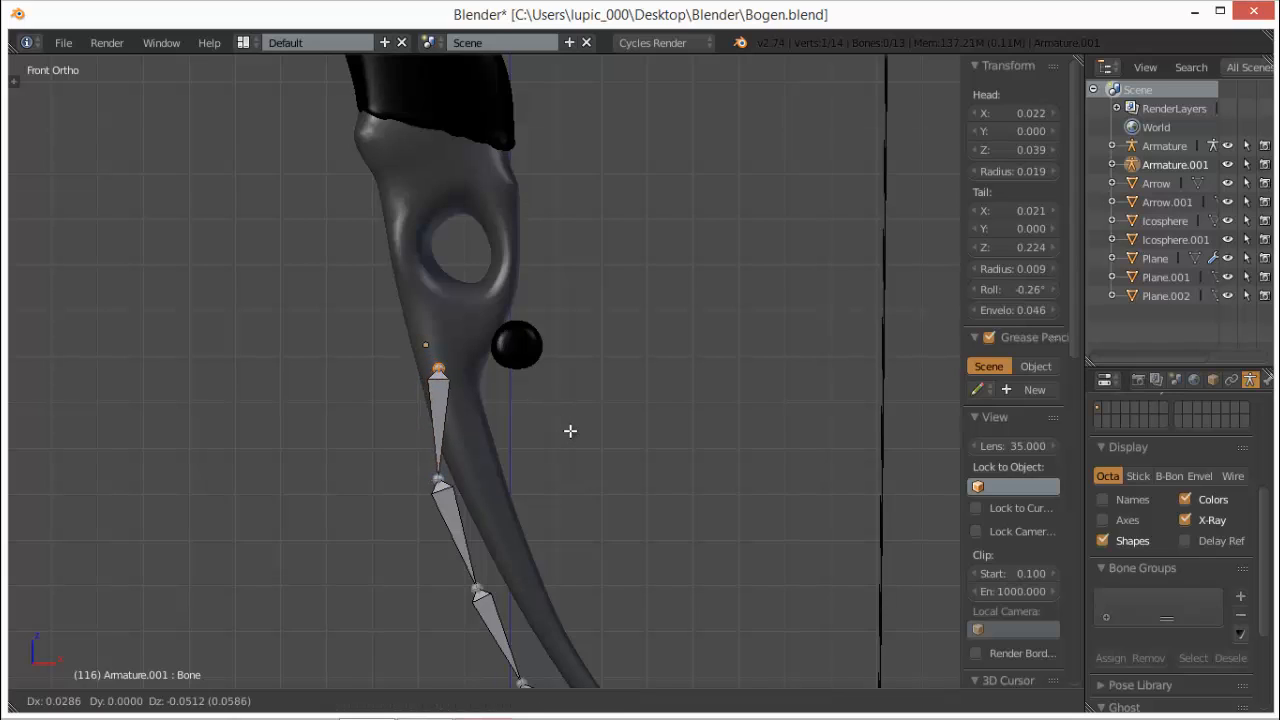
click(570, 425)
right_click(438, 483)
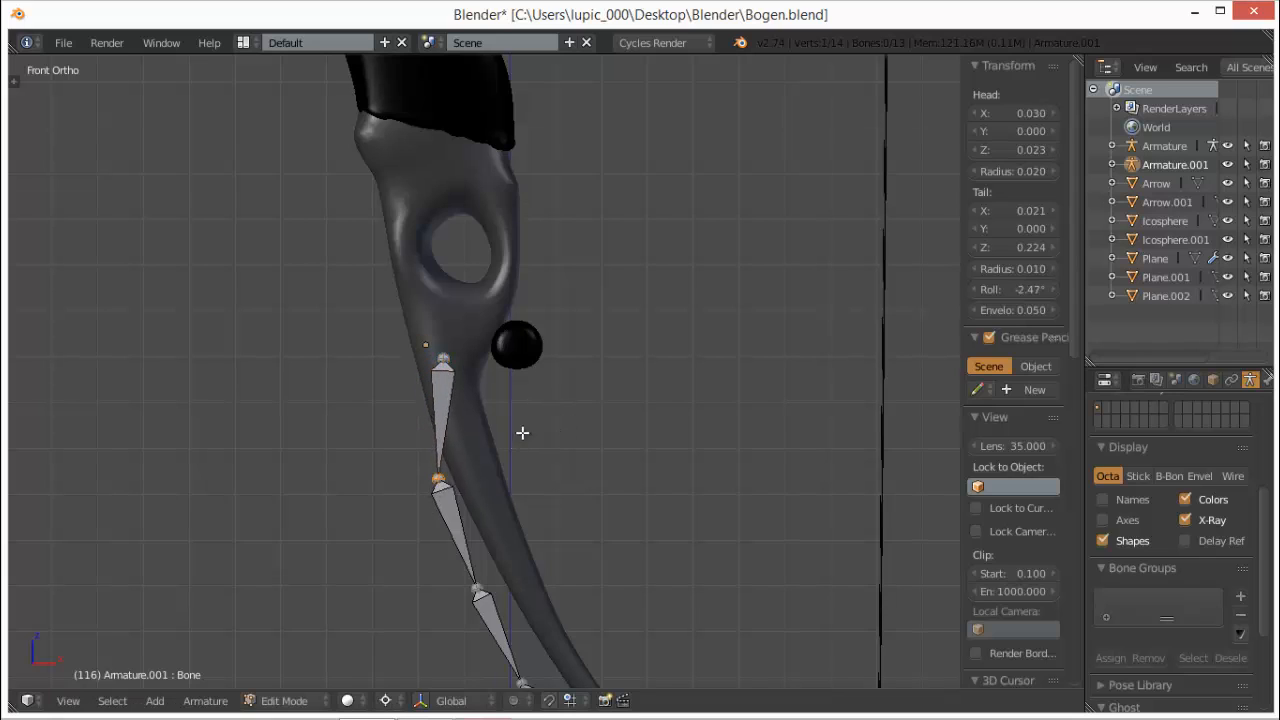
key(g)
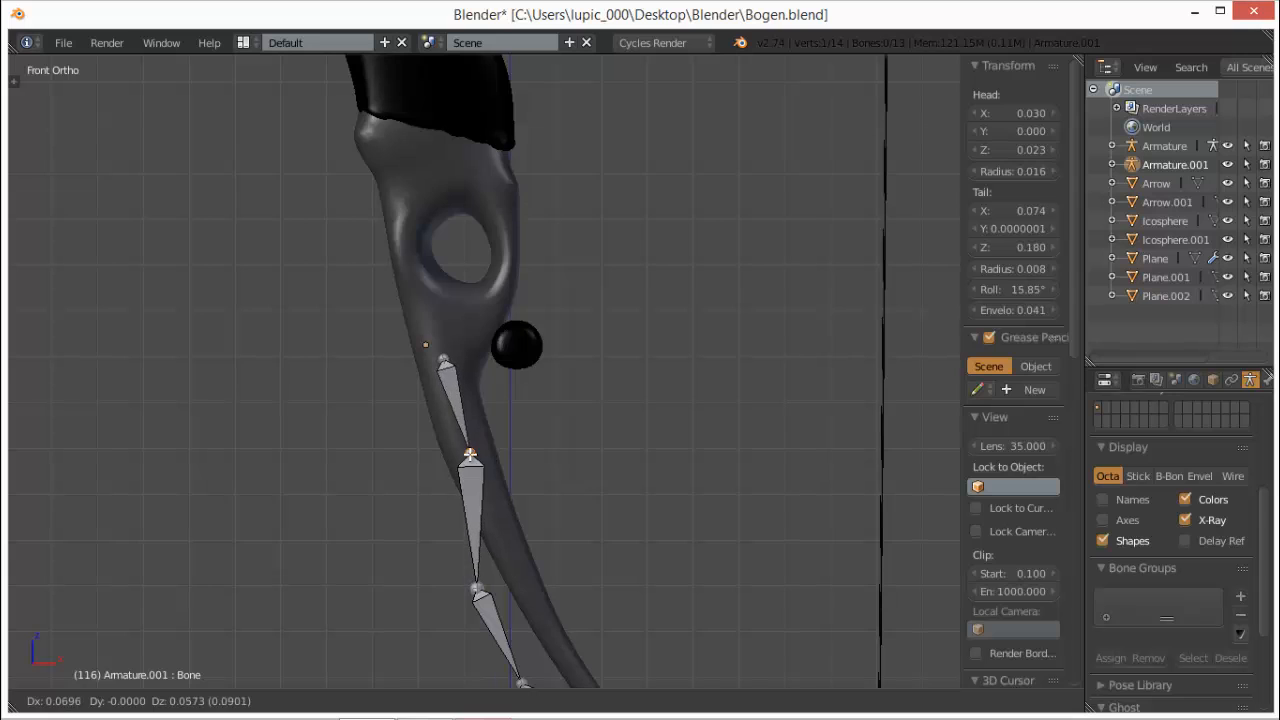
click(470, 462)
- Move the third and fourth joints of the lower bone chain onto the centre of the limb
right_click(475, 591)
key(g)
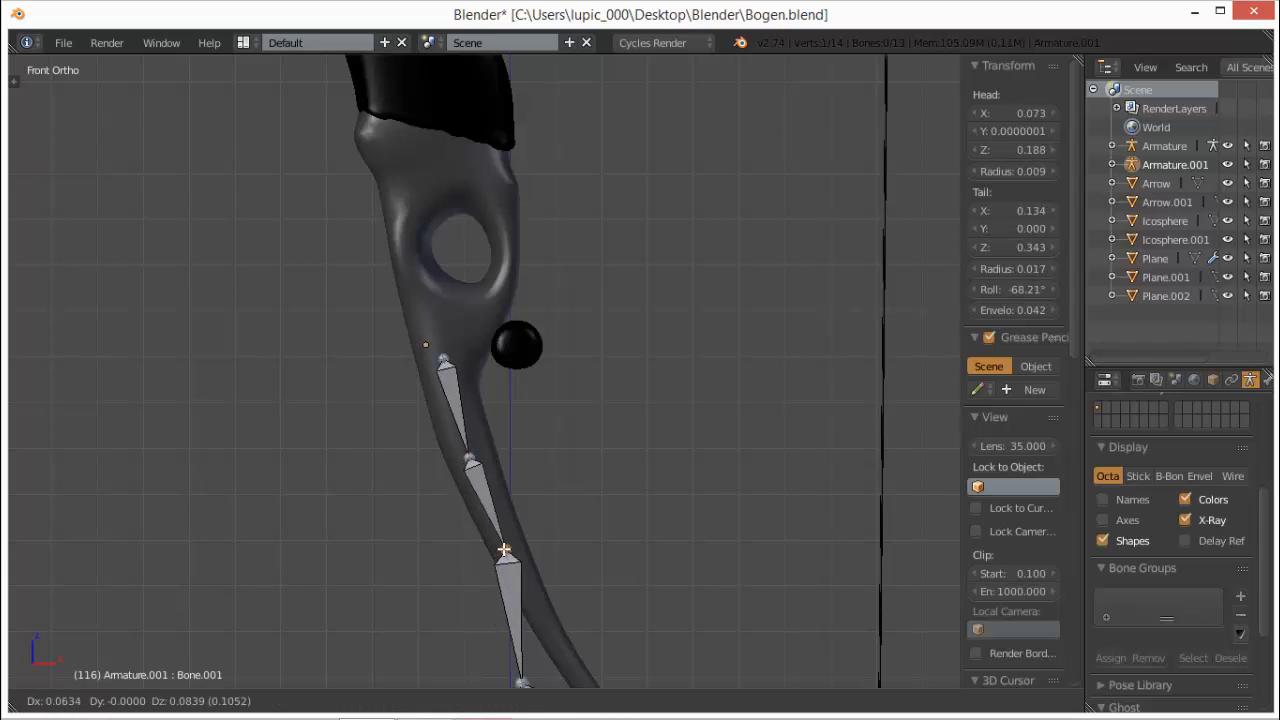
click(605, 543)
shift+middle_drag(674, 451, 652, 262)
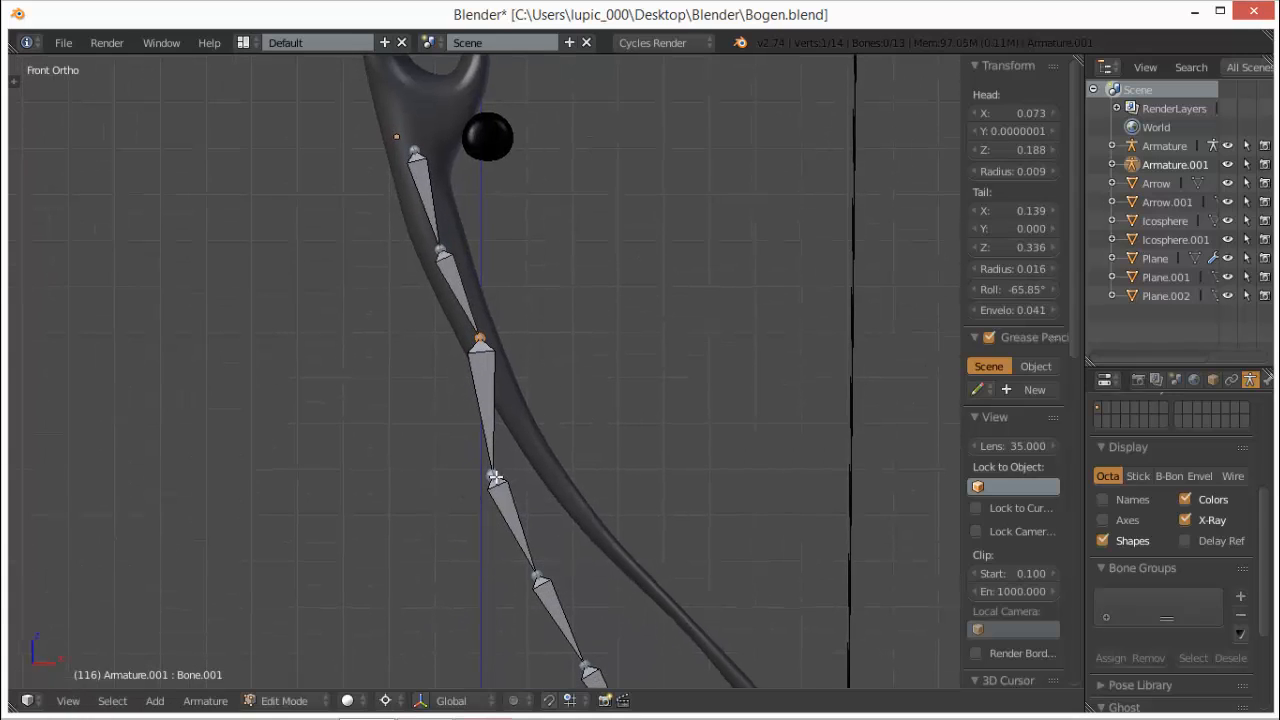
right_click(493, 475)
key(g)
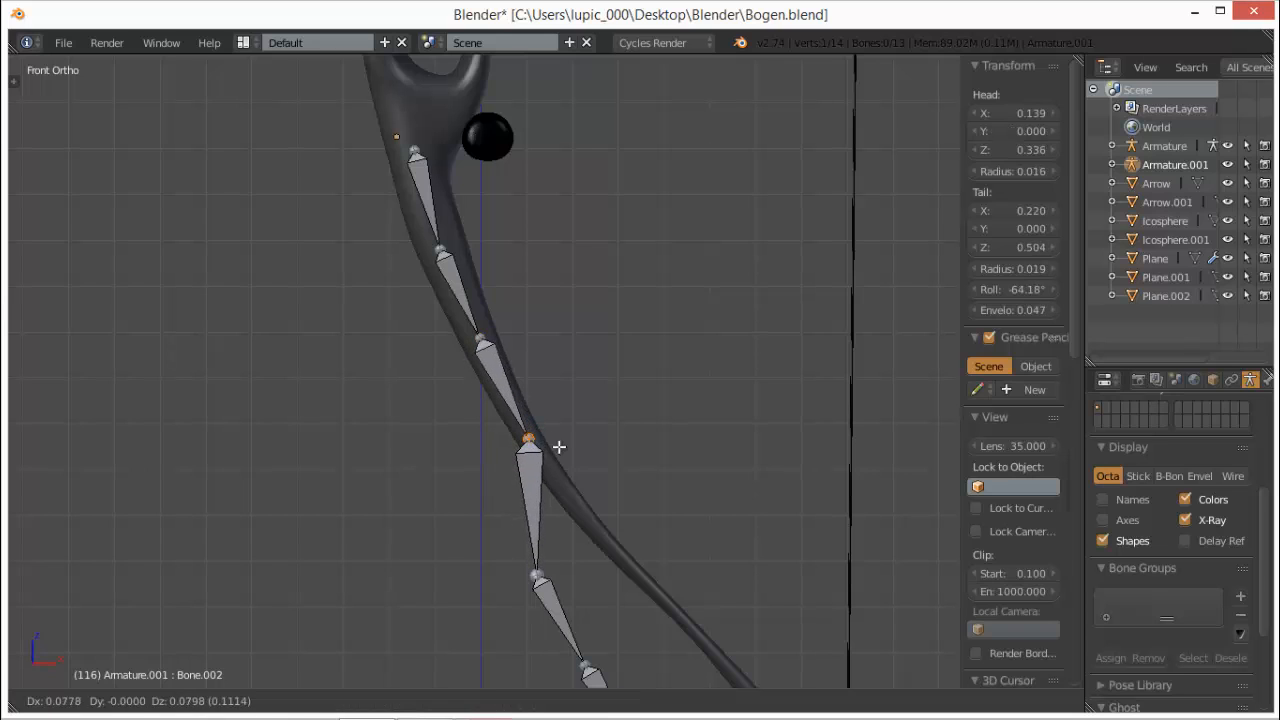
click(532, 440)
- Reposition the fifth and sixth joints of the chain along the middle of the lower limb
shift+middle_drag(643, 384, 621, 273)
right_click(524, 460)
key(g)
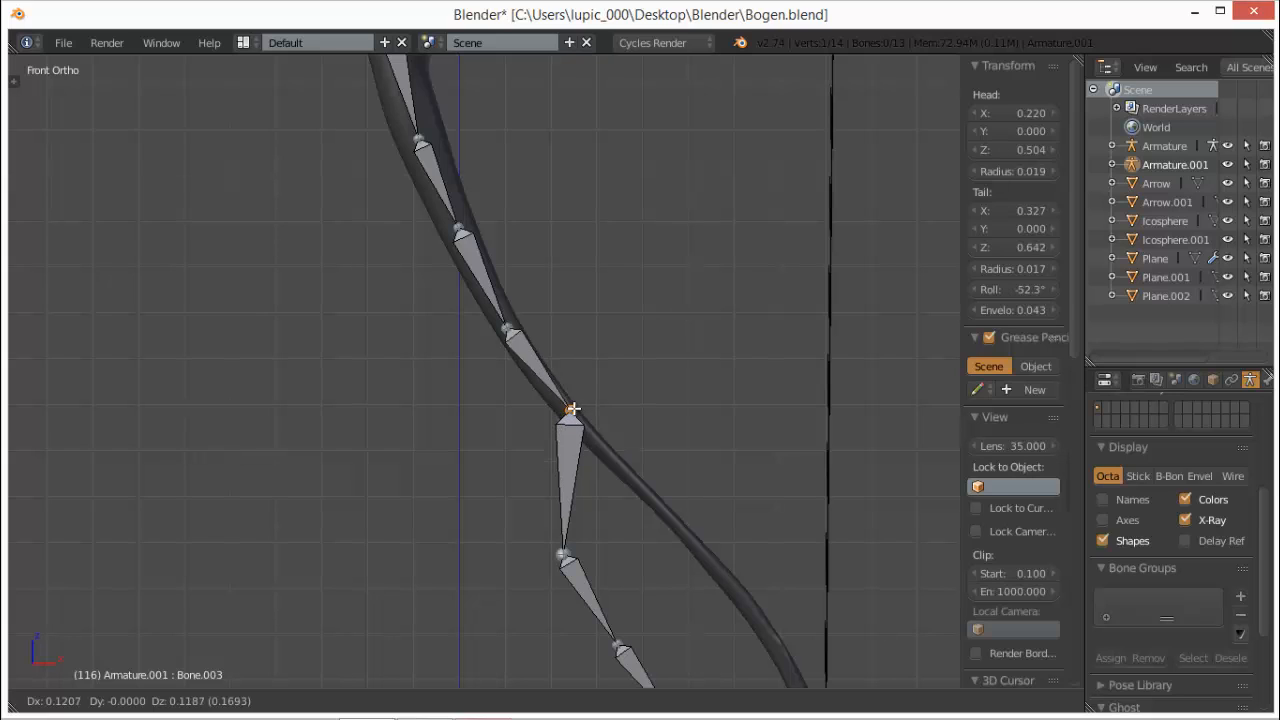
click(566, 414)
right_click(563, 553)
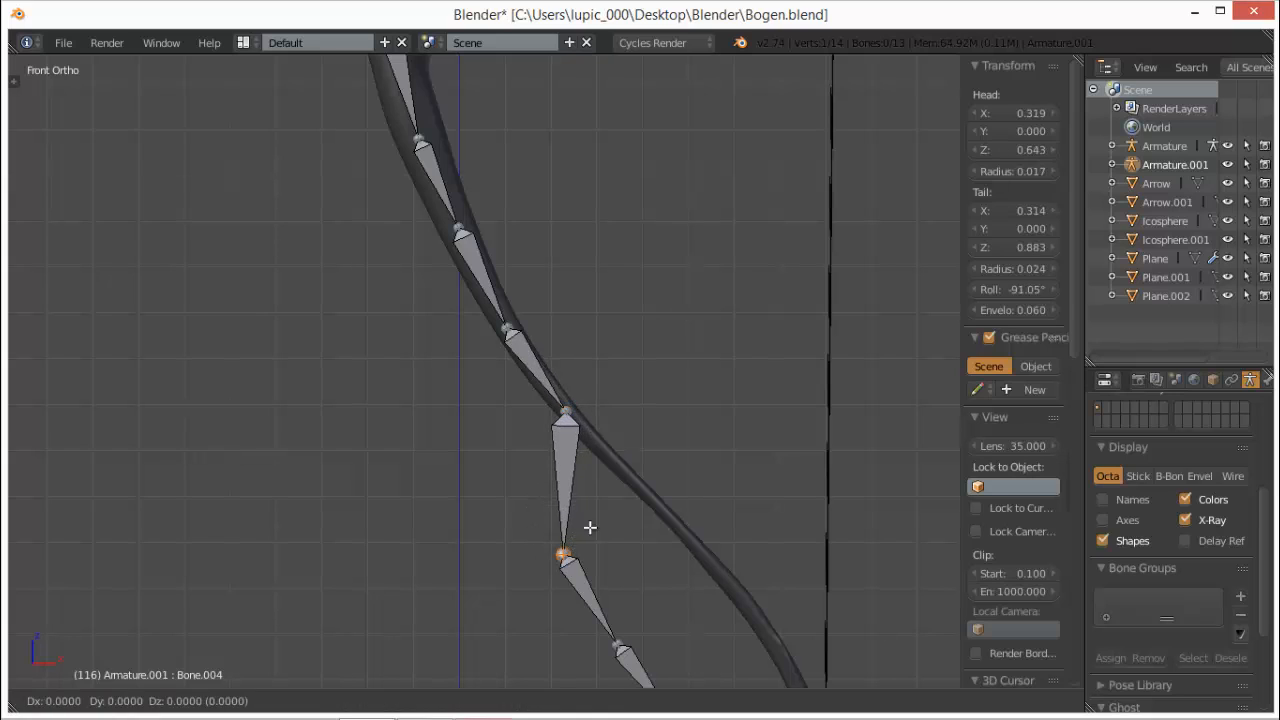
click(632, 480)
- Align the seventh, eighth and ninth joints of the chain with the curve of the lower limb
shift+middle_drag(637, 551, 610, 410)
right_drag(584, 510, 661, 403)
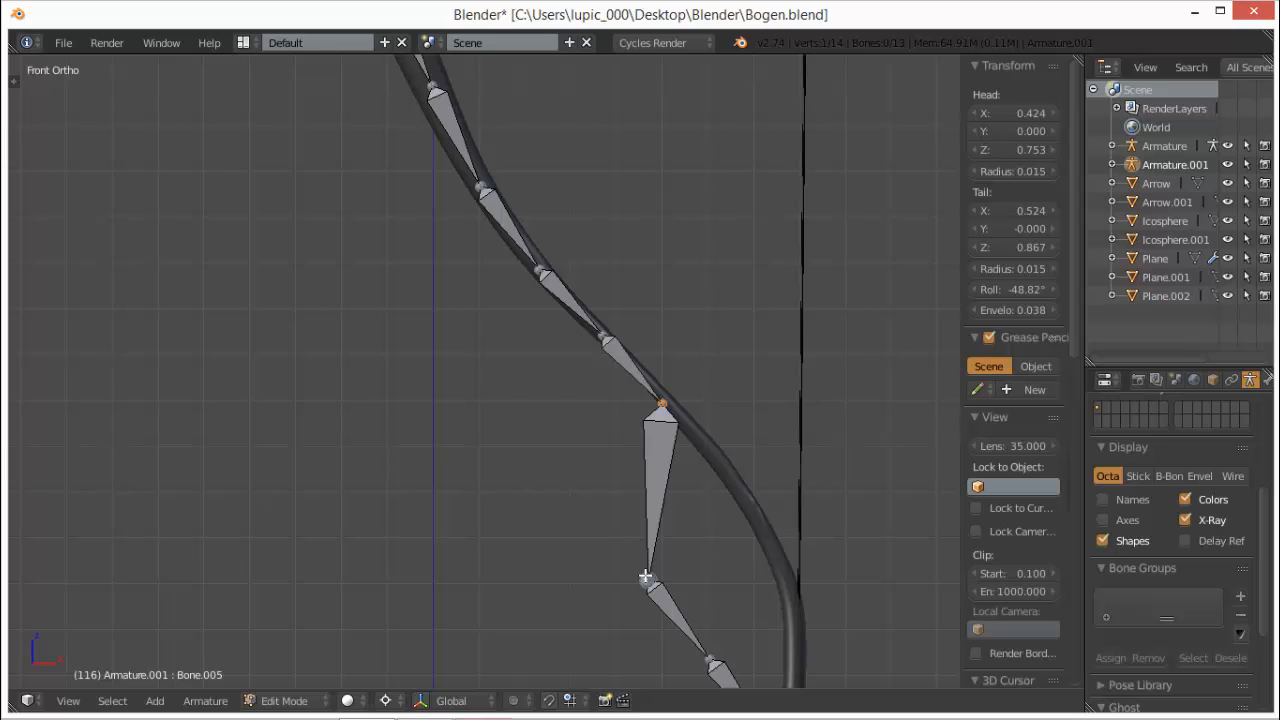
right_drag(649, 581, 710, 451)
shift+middle_drag(767, 474, 746, 300)
right_drag(689, 484, 735, 341)
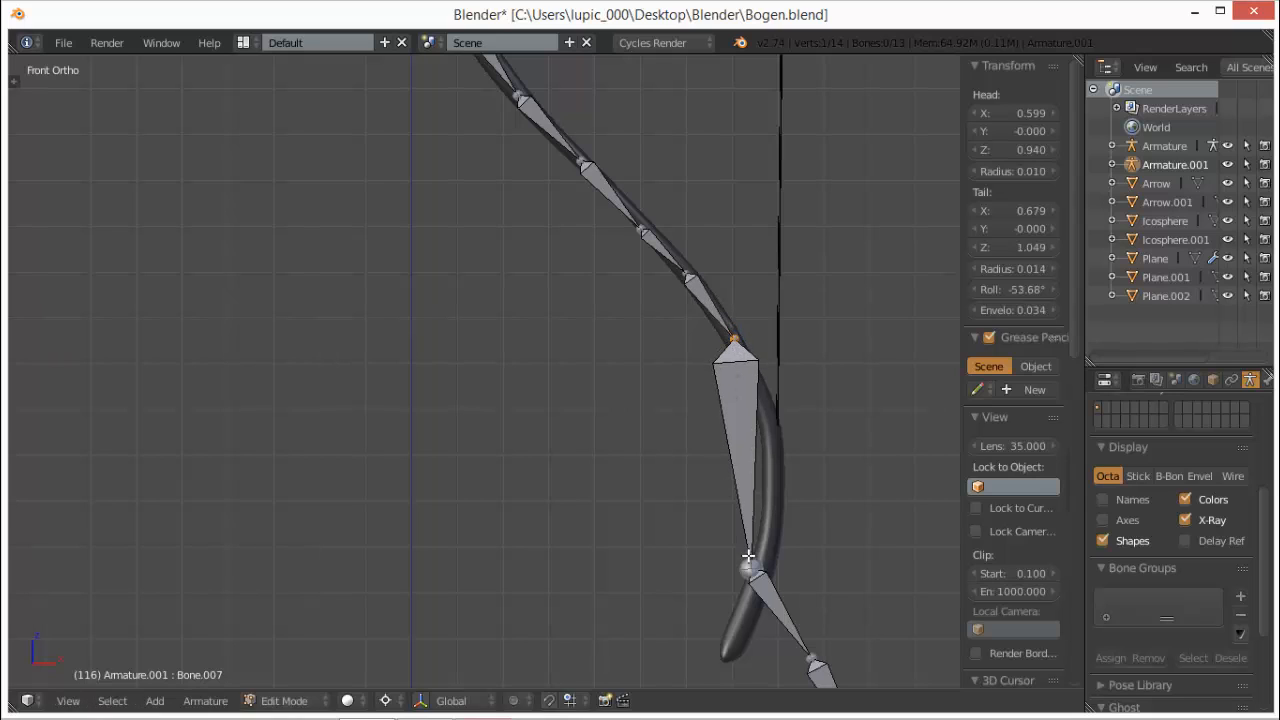
- Place the tenth and eleventh joints inside the lower limb, ending the chain where the bowstring meets it
right_drag(751, 567, 764, 391)
right_drag(811, 655, 778, 420)
- Delete the three surplus bones that extend past the bowstring's attachment at the end of the lower chain
shift+middle_drag(827, 525, 752, 240)
scroll(836, 415, down, 4)
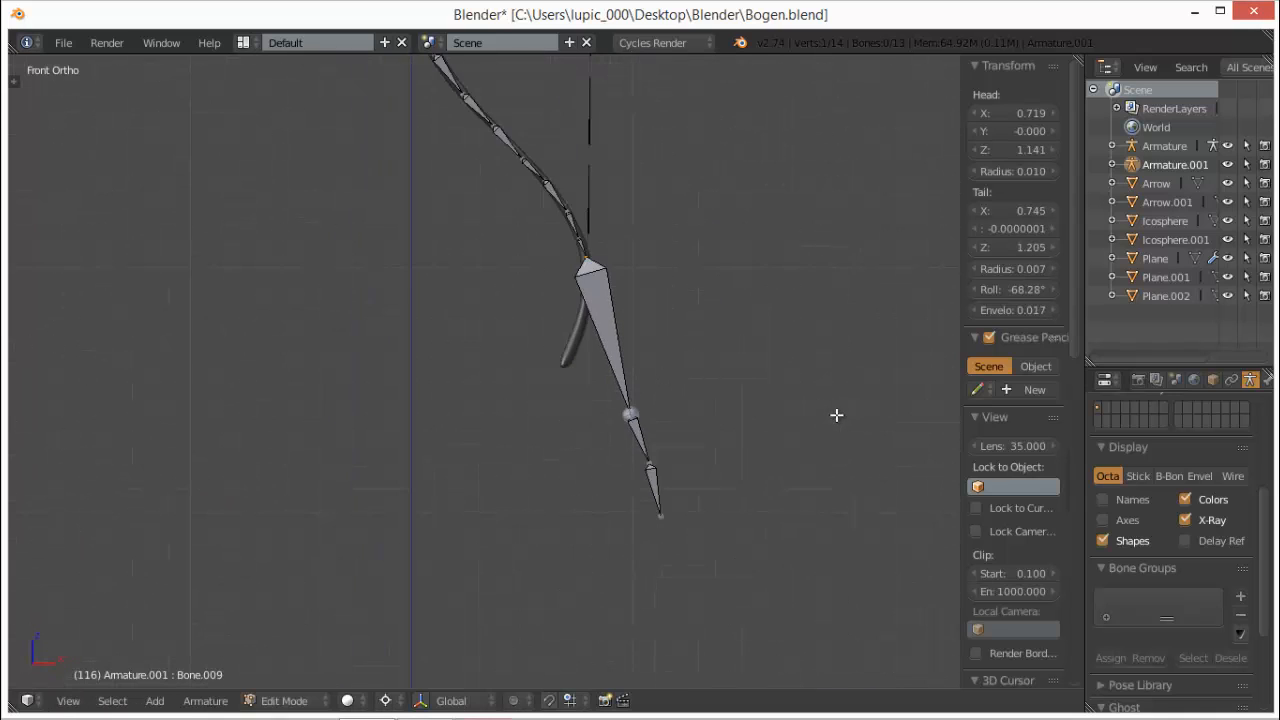
right_click(650, 450)
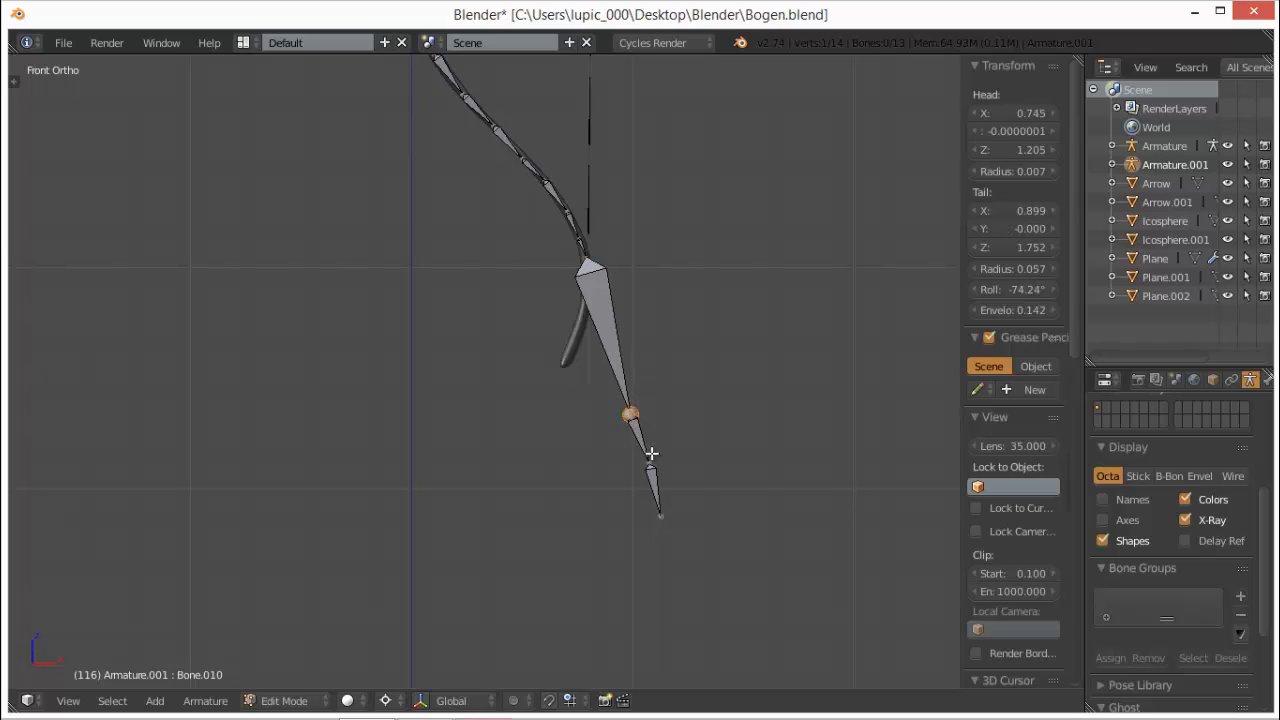
key(b)
drag(622, 418, 727, 578)
key(x)
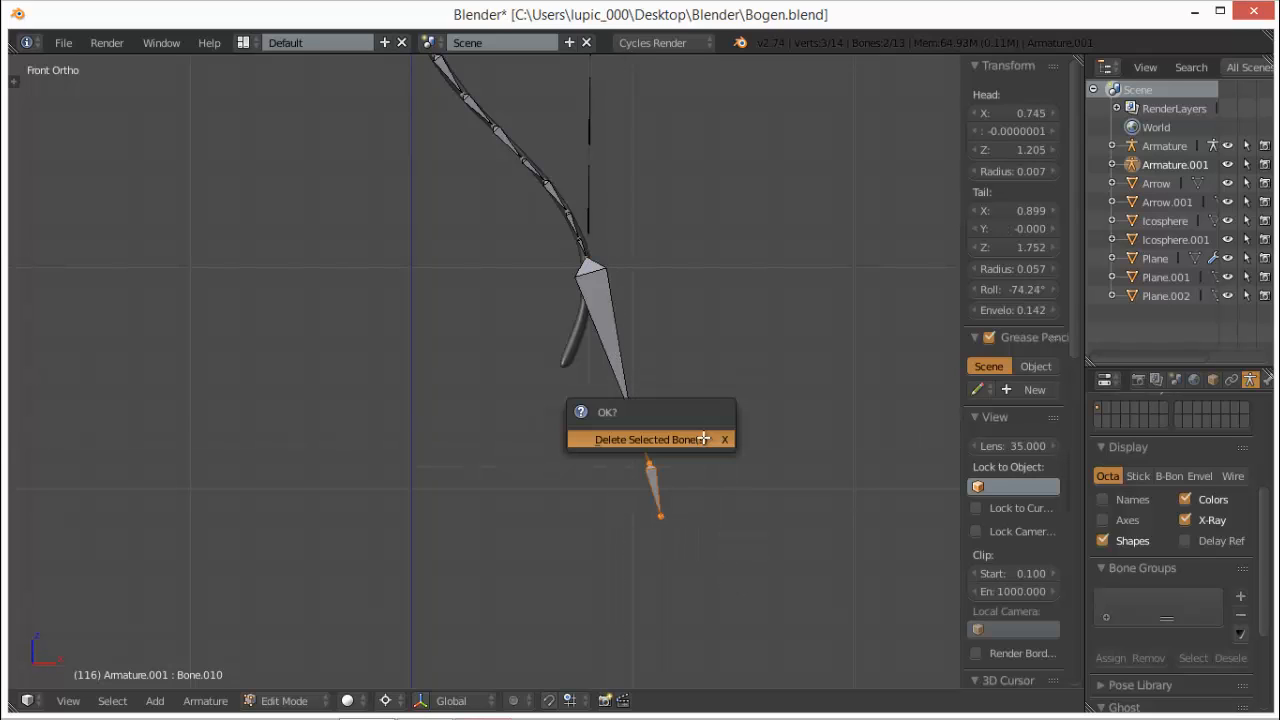
click(691, 435)
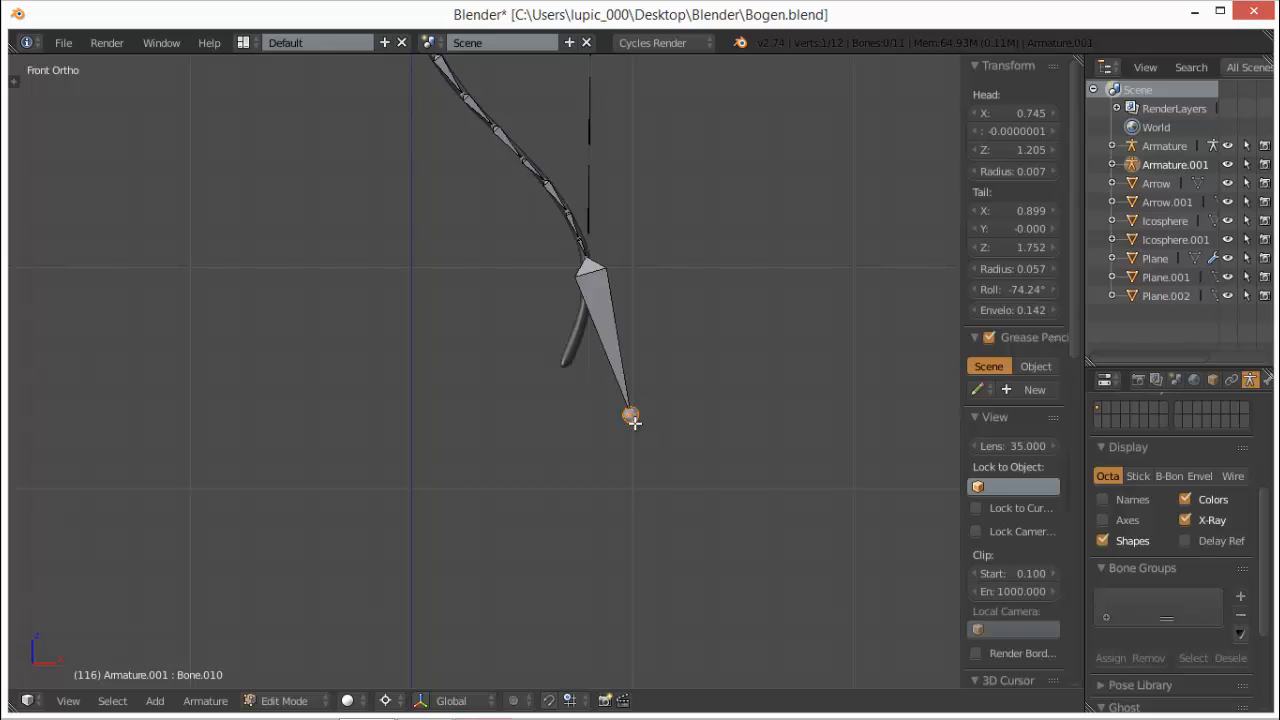
key(x)
click(634, 423)
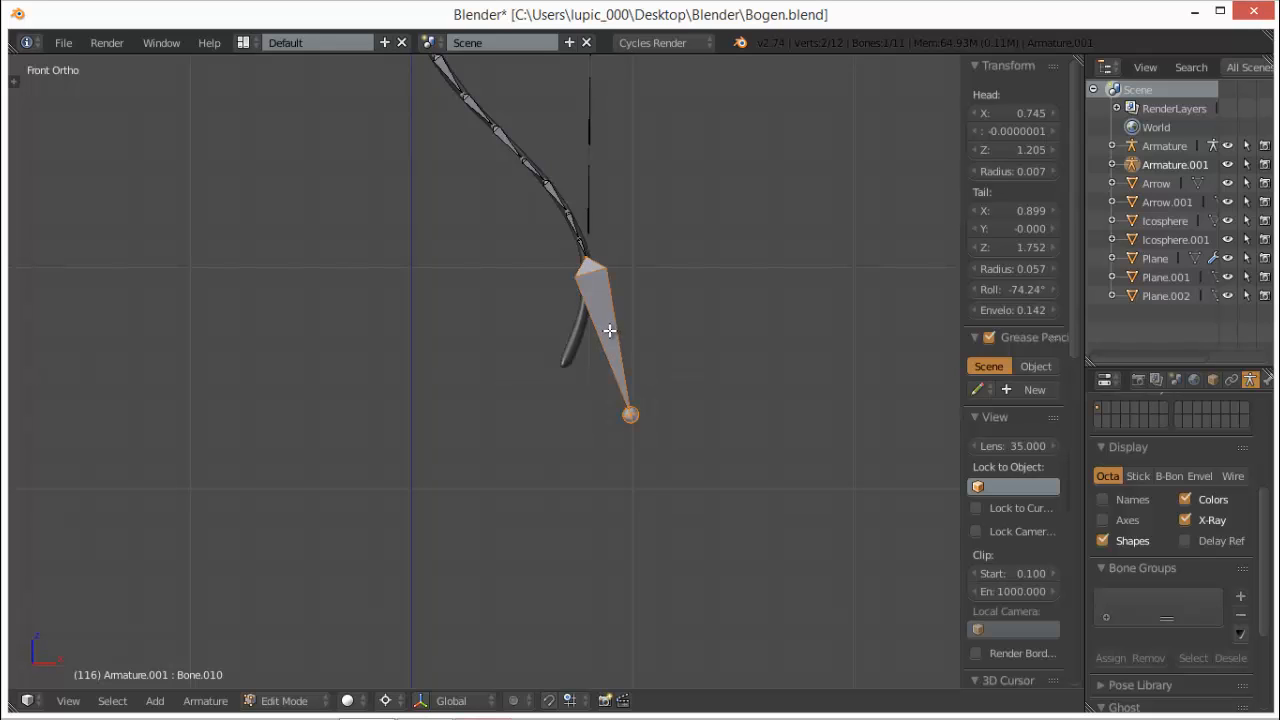
key(x)
click(640, 351)
- Examine how the lower bone chain fits inside the limb from the front and at an angle
middle_drag(640, 351, 667, 449)
key(KP_1)
key(KP_Decimal)
scroll(667, 449, up, 3)
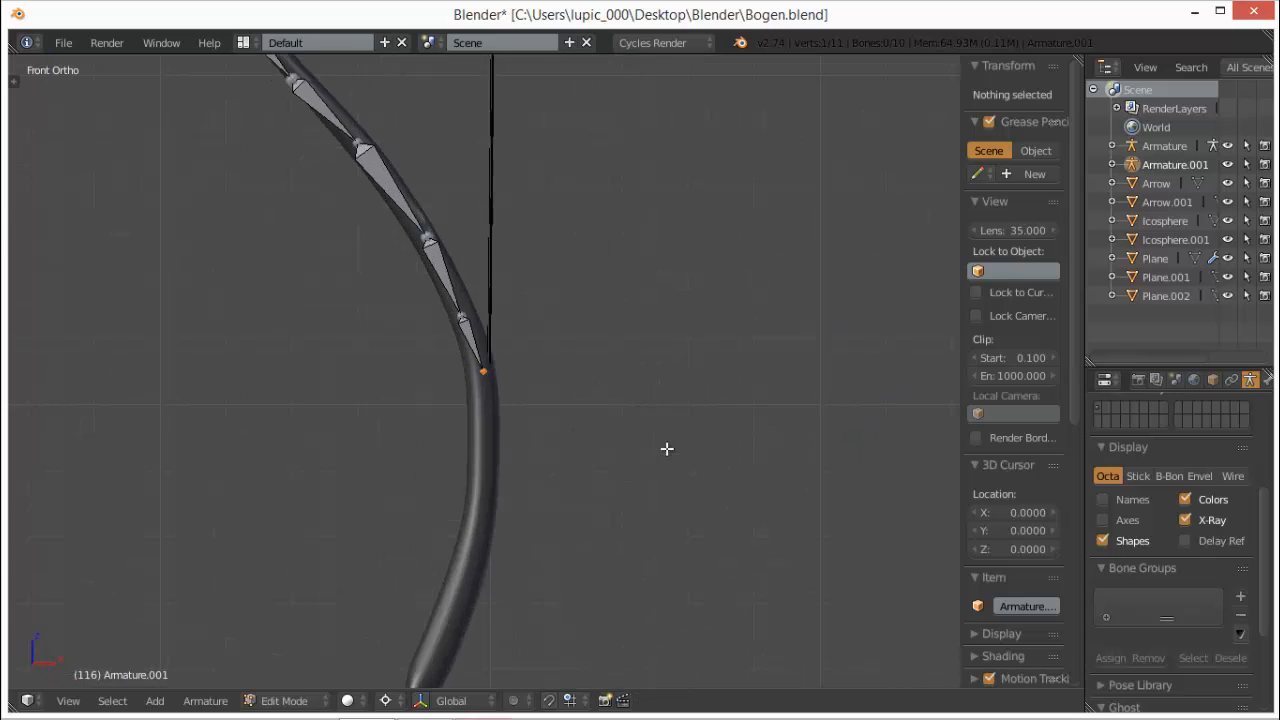
middle_drag(577, 356, 618, 343)
scroll(614, 240, down, 4)
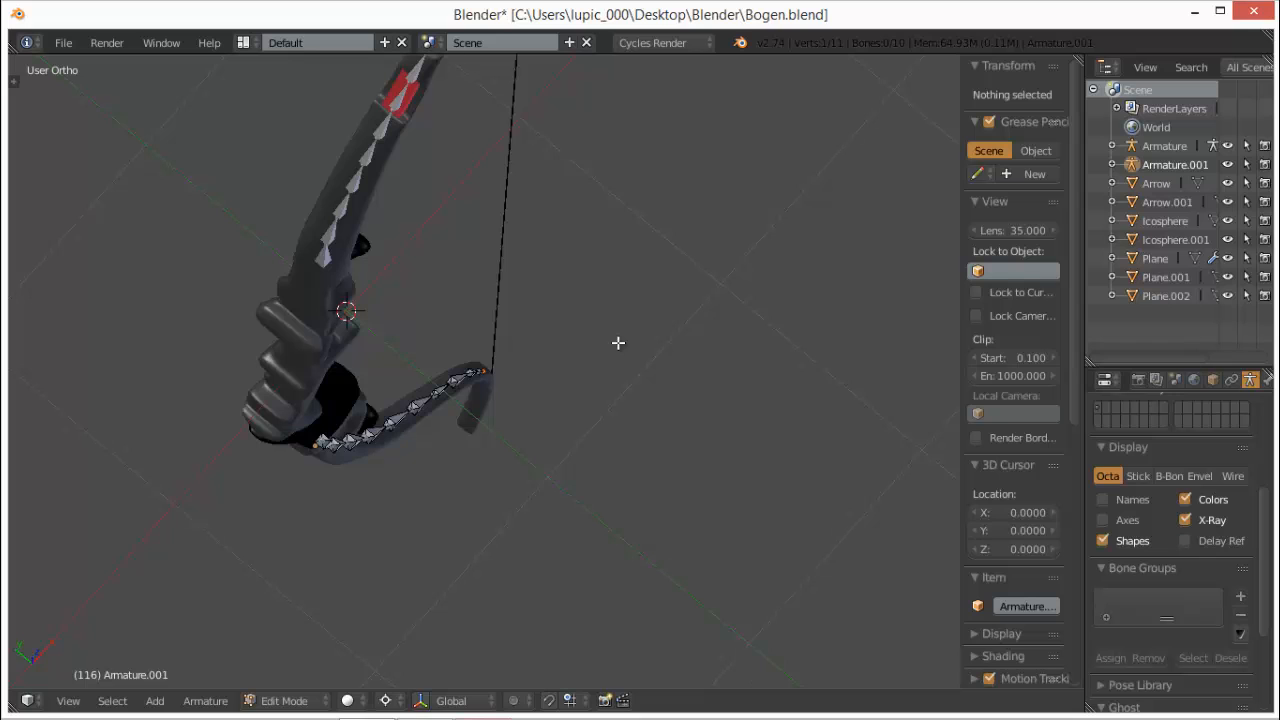
key(KP_1)
scroll(594, 389, down, 6)
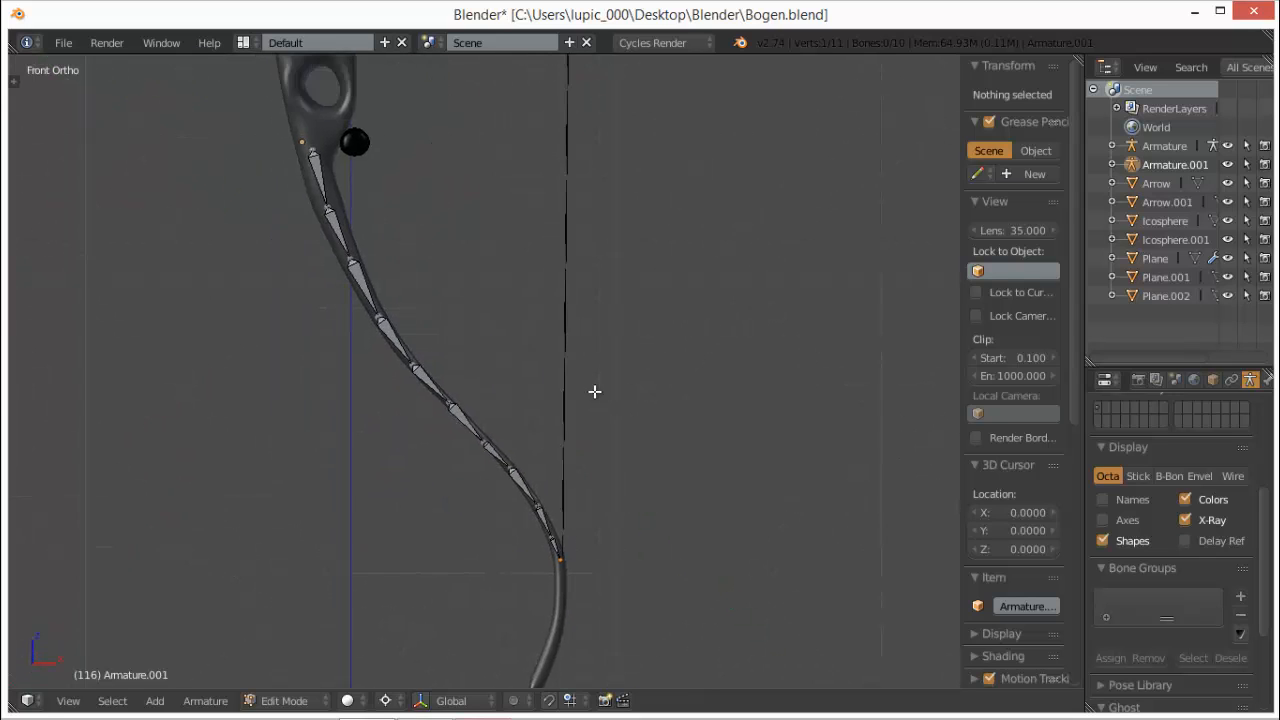
- Return to Object Mode and join the lower-limb armature with the upper-limb armature into one object
key(Tab)
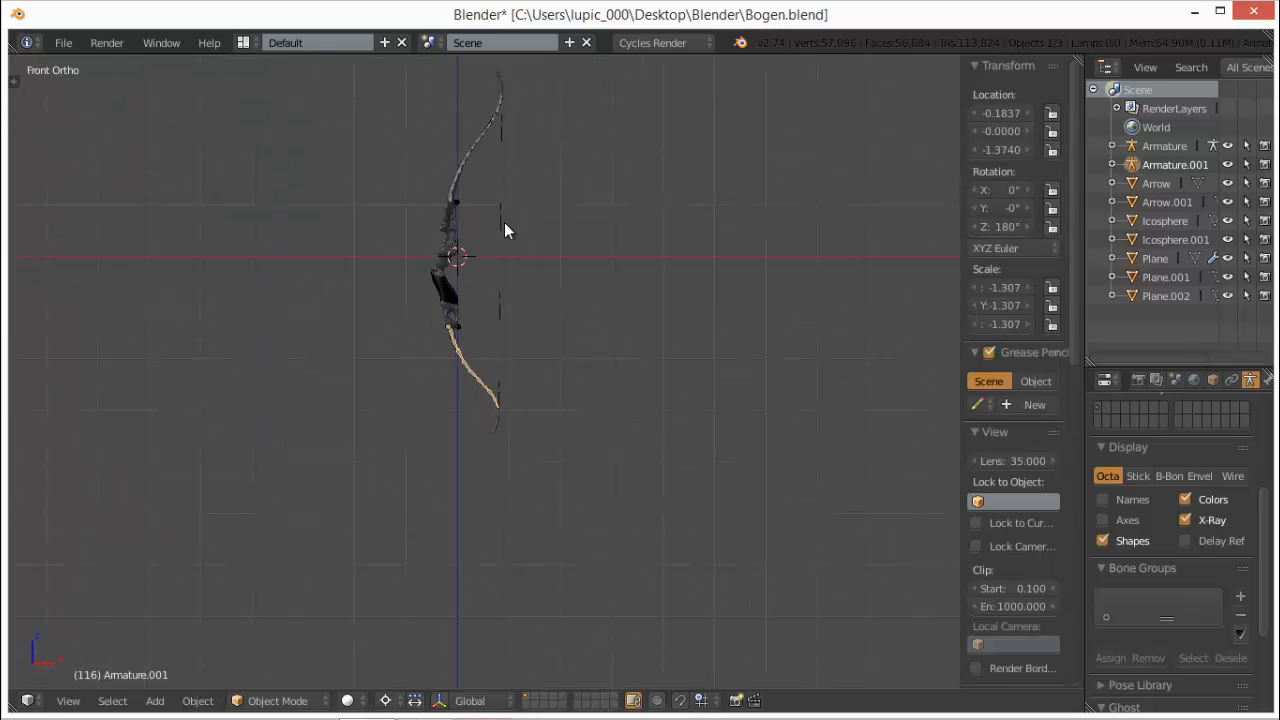
right_click(467, 165)
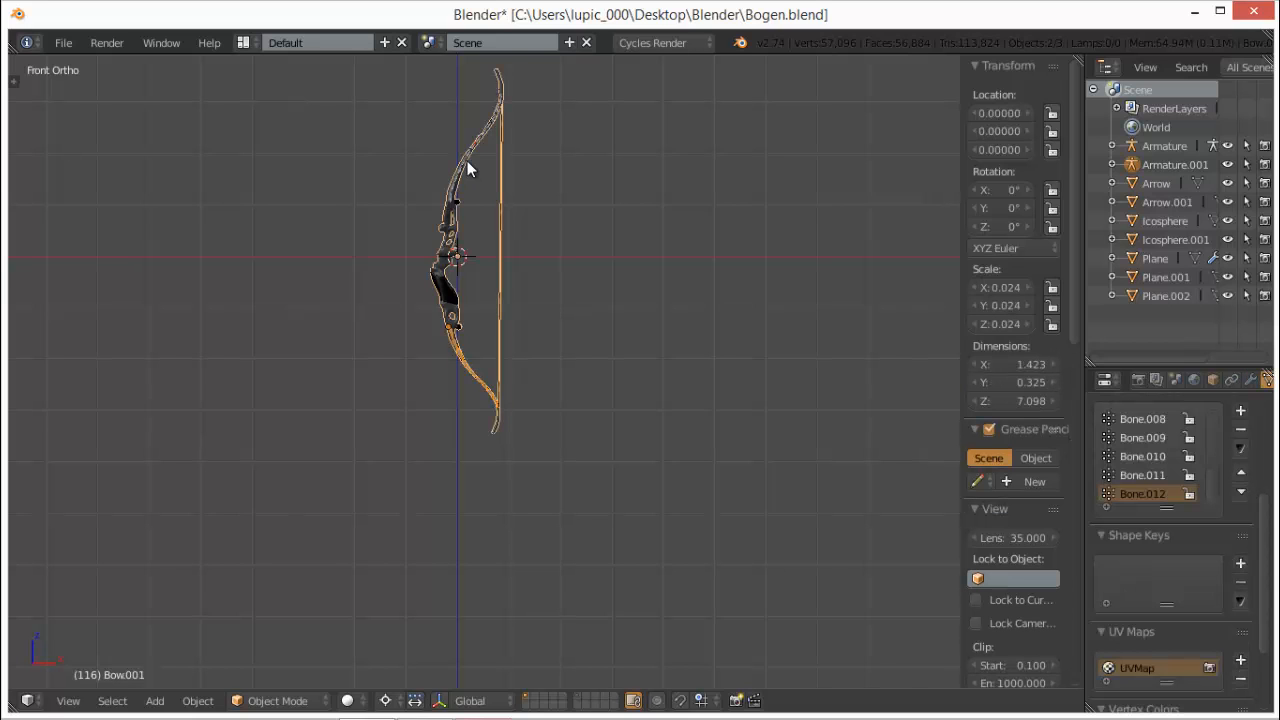
scroll(417, 155, up, 3)
shift+middle_drag(416, 155, 540, 420)
shift+middle_drag(534, 360, 536, 413)
scroll(608, 291, up, 2)
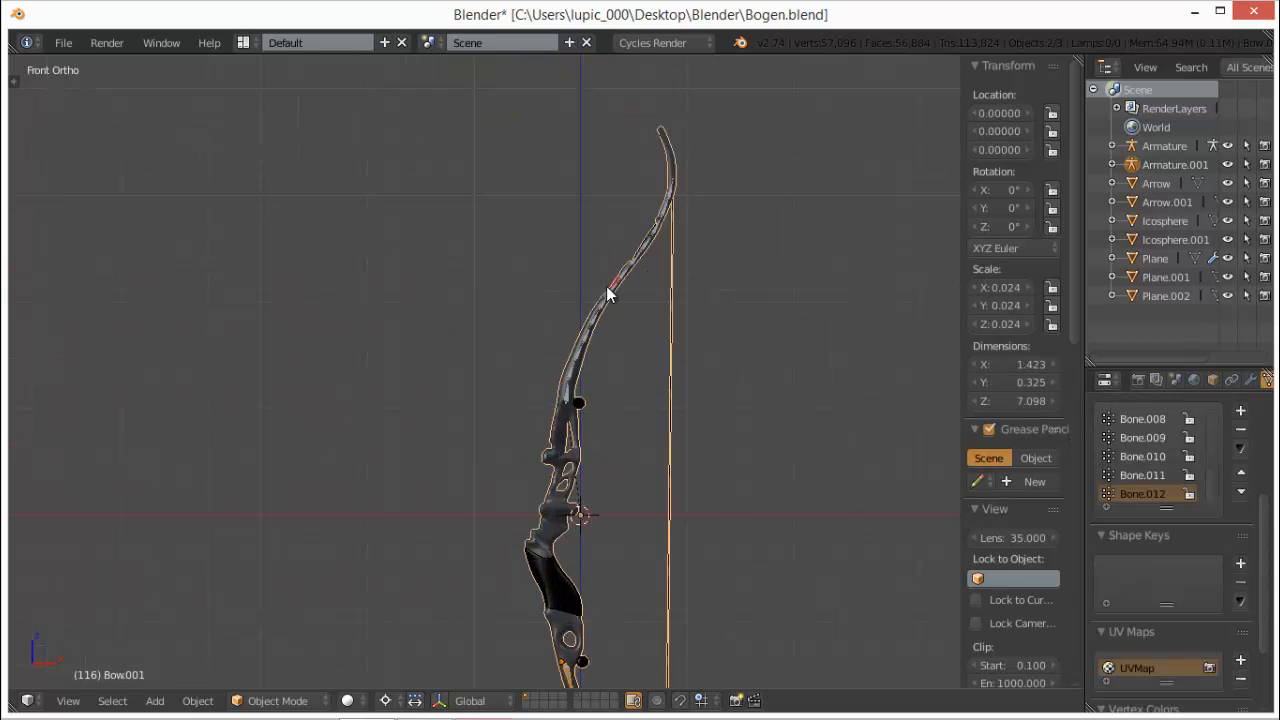
shift+right_click(607, 338)
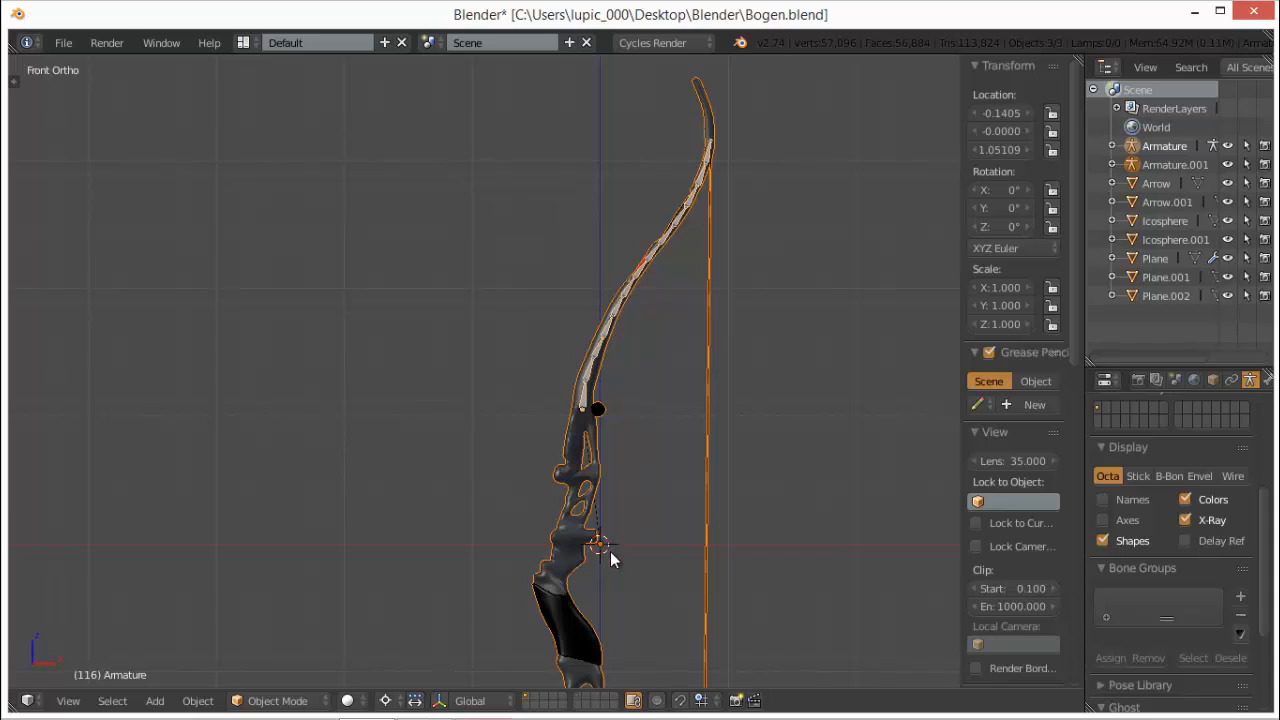
key(b)
middle_drag(514, 486, 614, 551)
scroll(688, 521, down, 3)
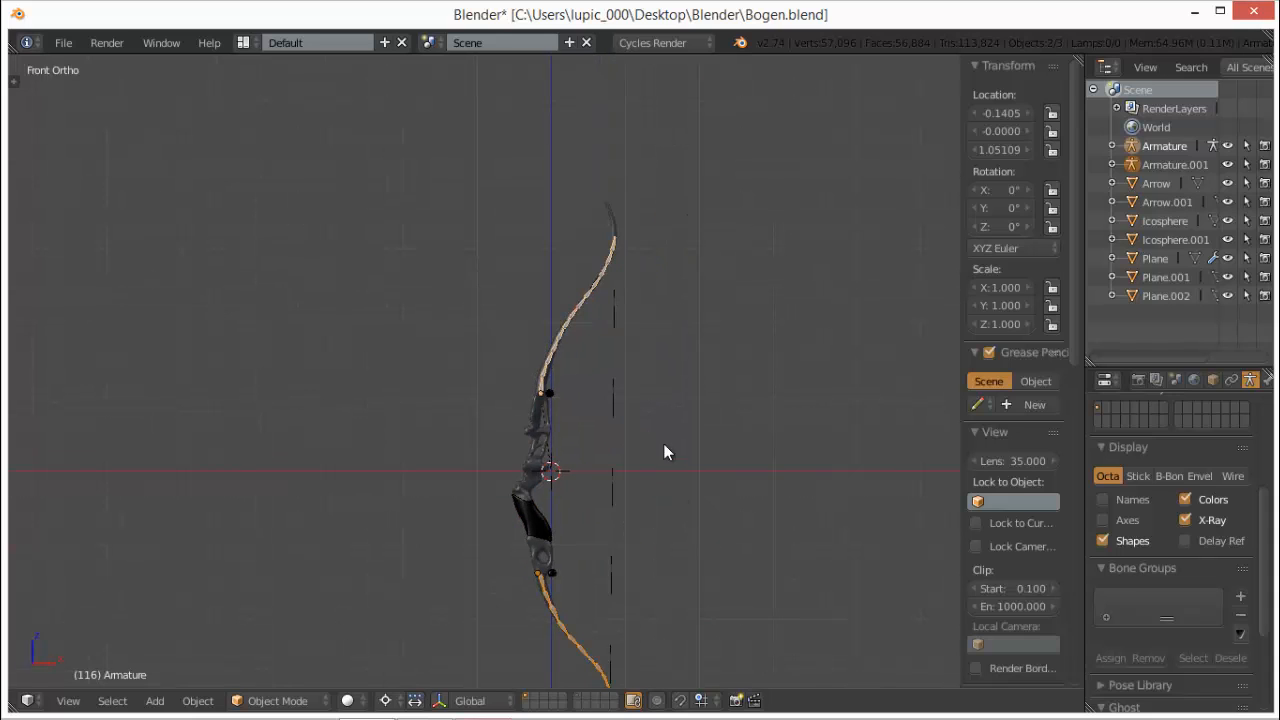
shift+middle_drag(663, 453, 650, 376)
key(Delete)
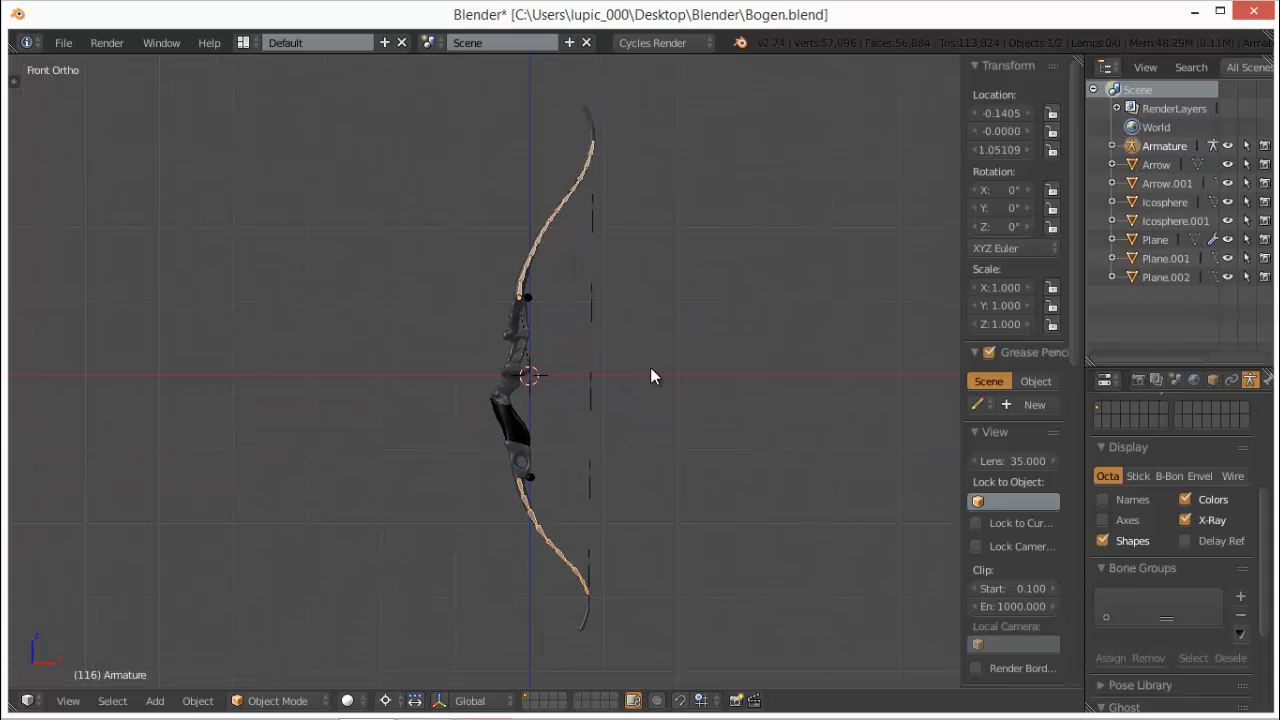
key(Tab)
key(Tab)
- Parent the bow mesh to the joined armature with automatic weights
right_click(530, 310)
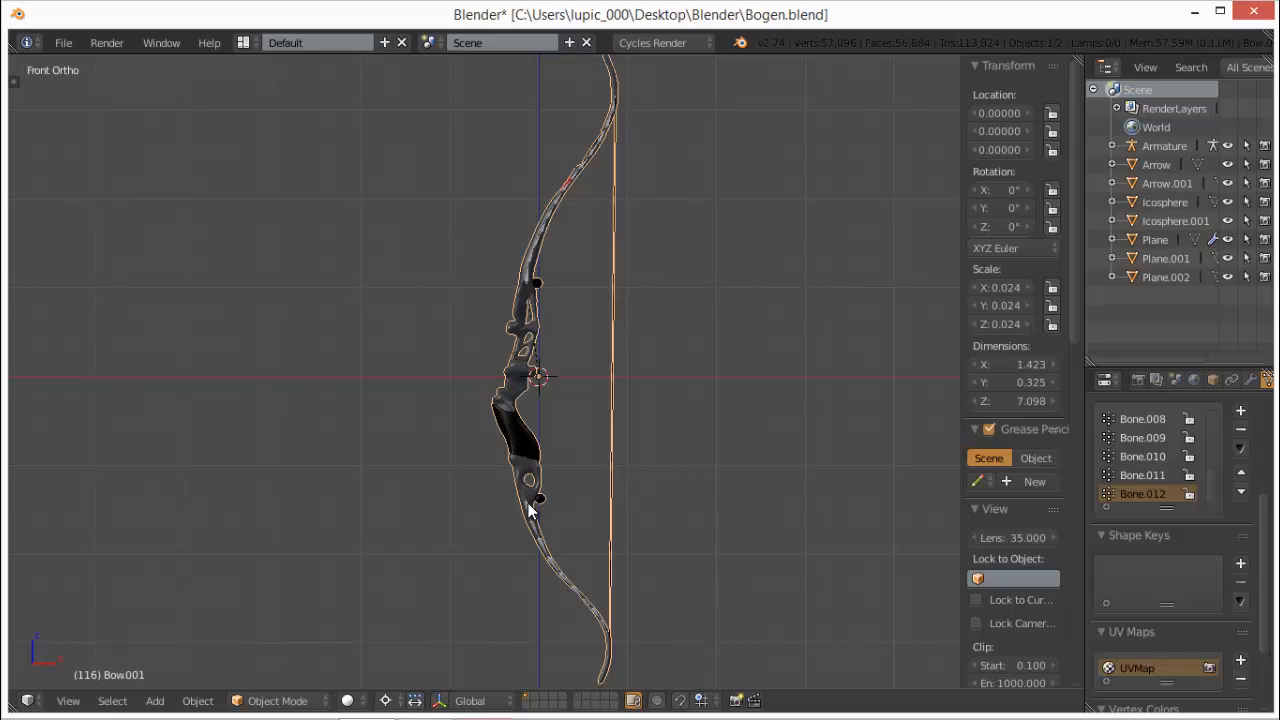
shift+right_click(617, 422)
key(ctrl+p)
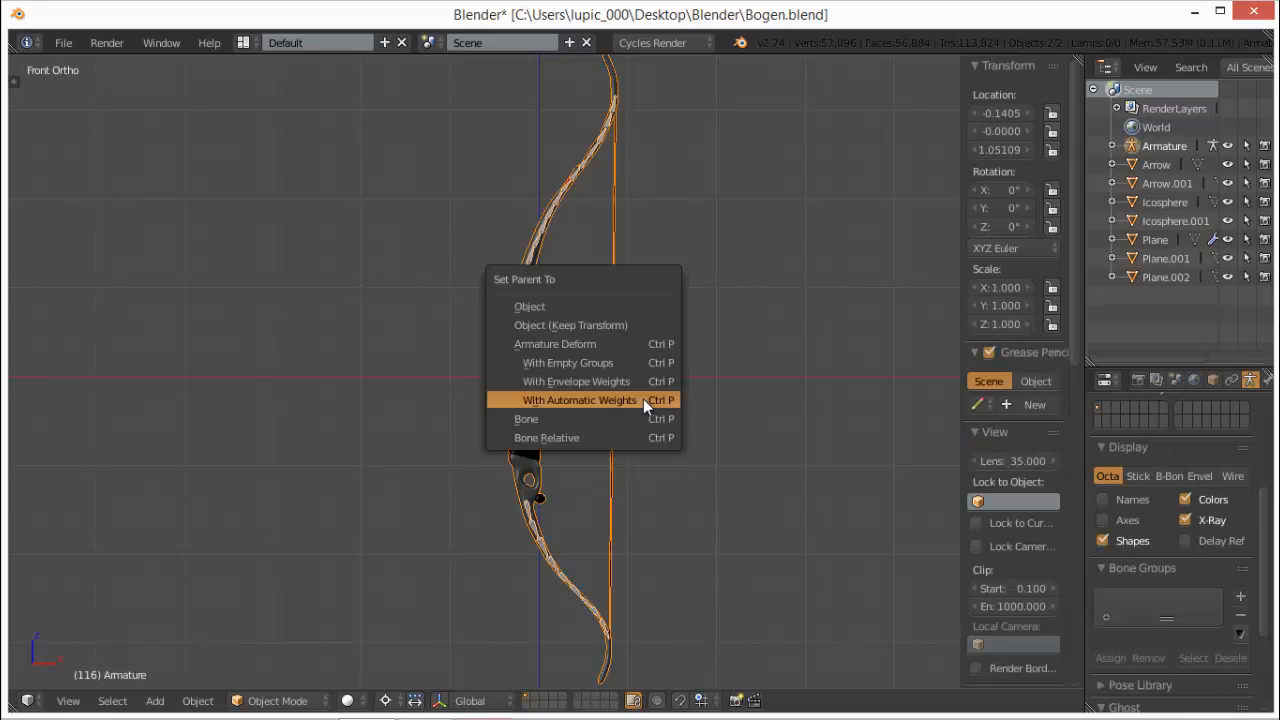
click(643, 399)
click(483, 702)
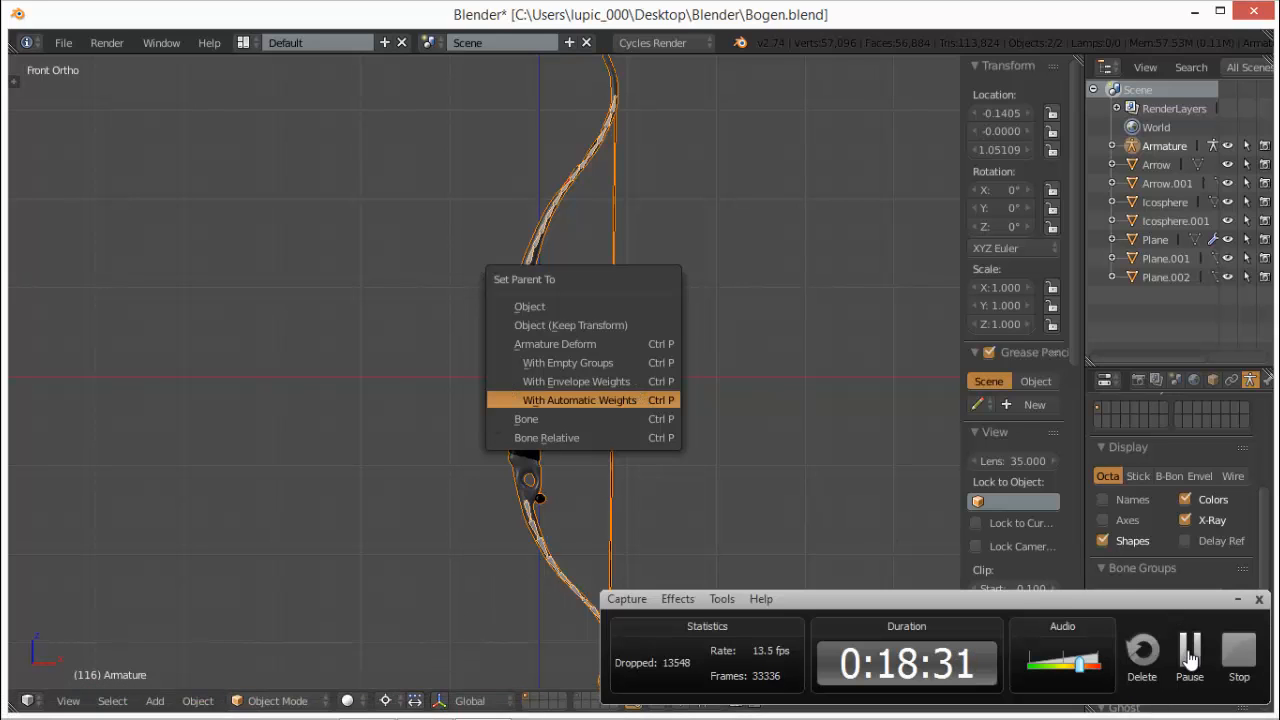
click(1195, 655)
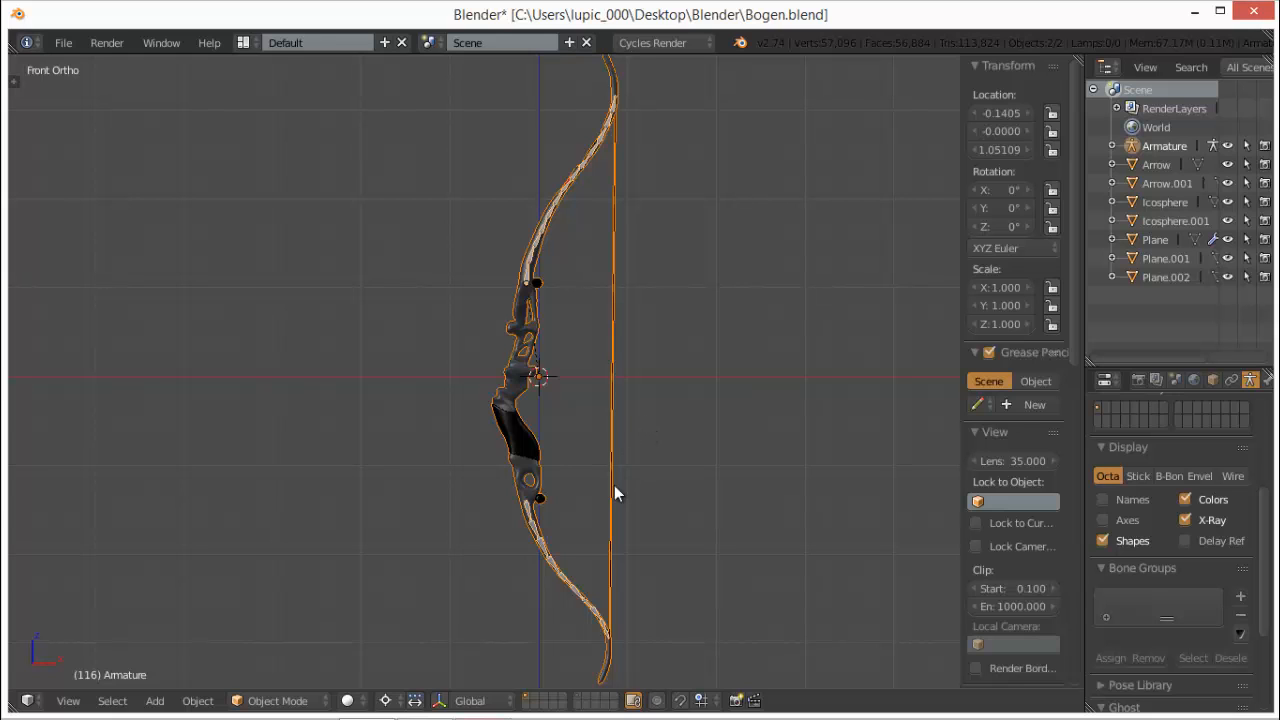
- Select the joined armature at the lower limb and switch it to Pose Mode
scroll(646, 441, up, 4)
shift+drag(622, 446, 565, 97)
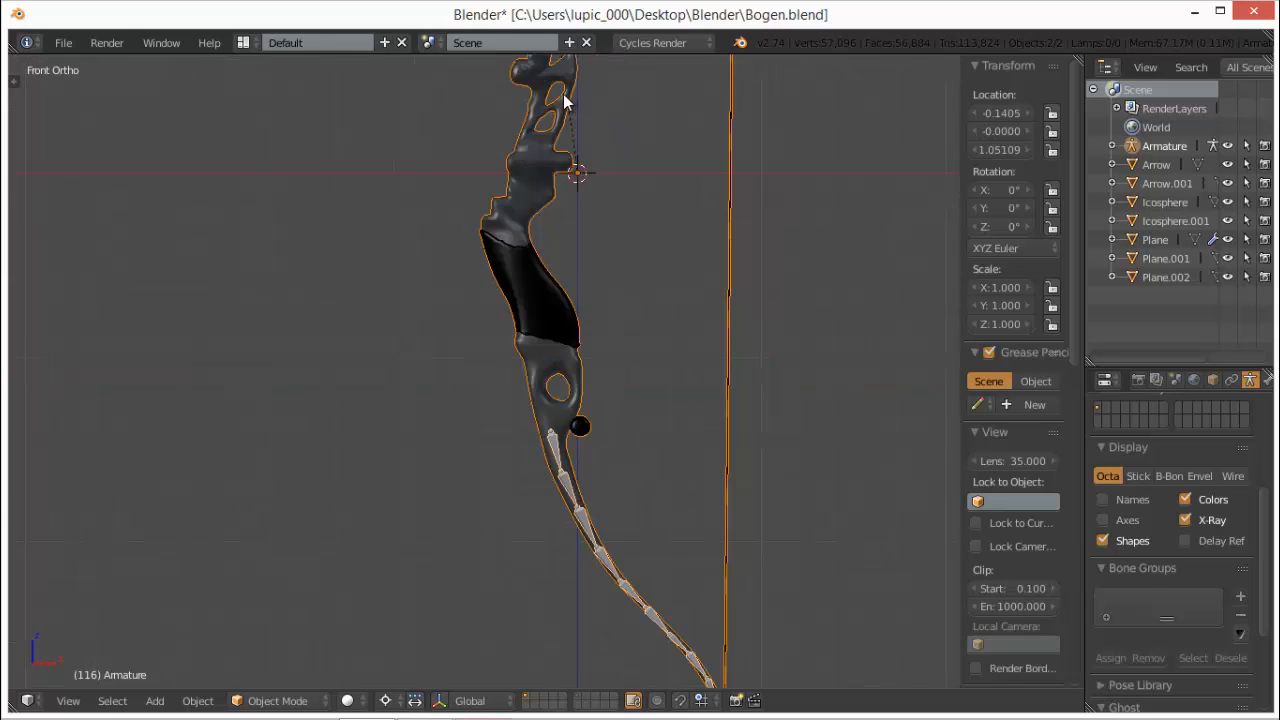
scroll(519, 265, up, 2)
right_click(521, 290)
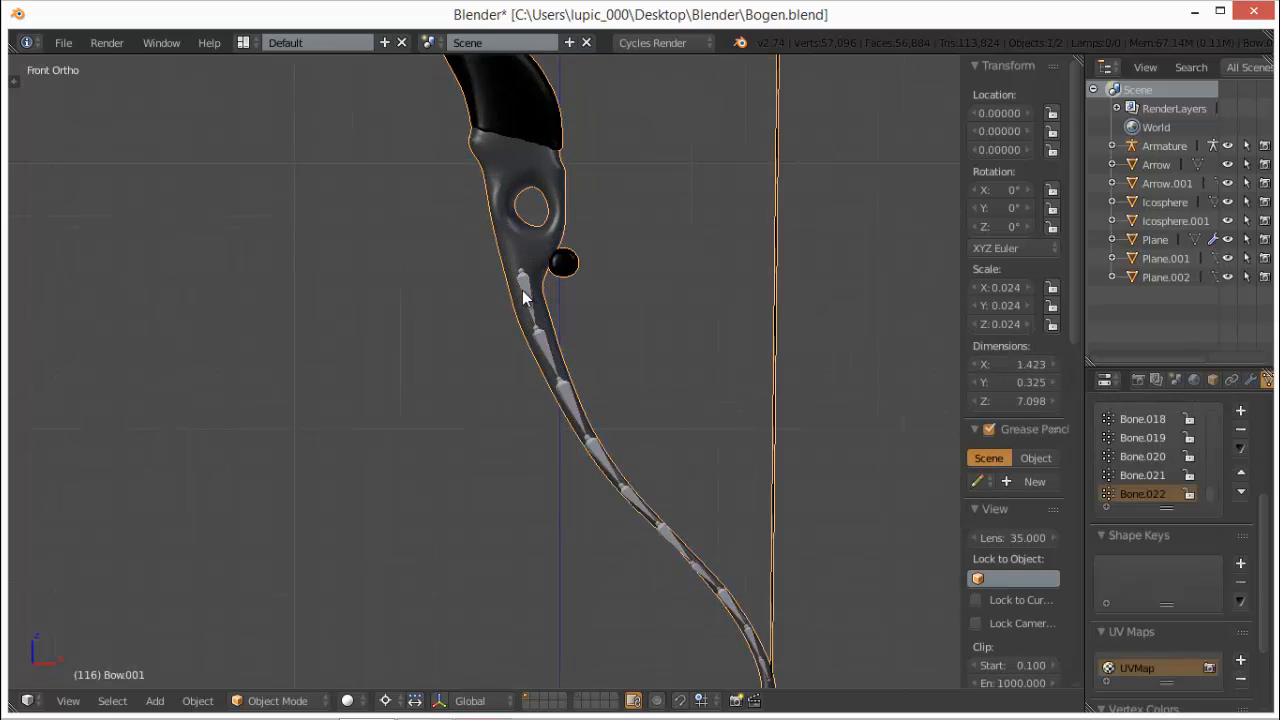
right_click(524, 298)
key(ctrl+Tab)
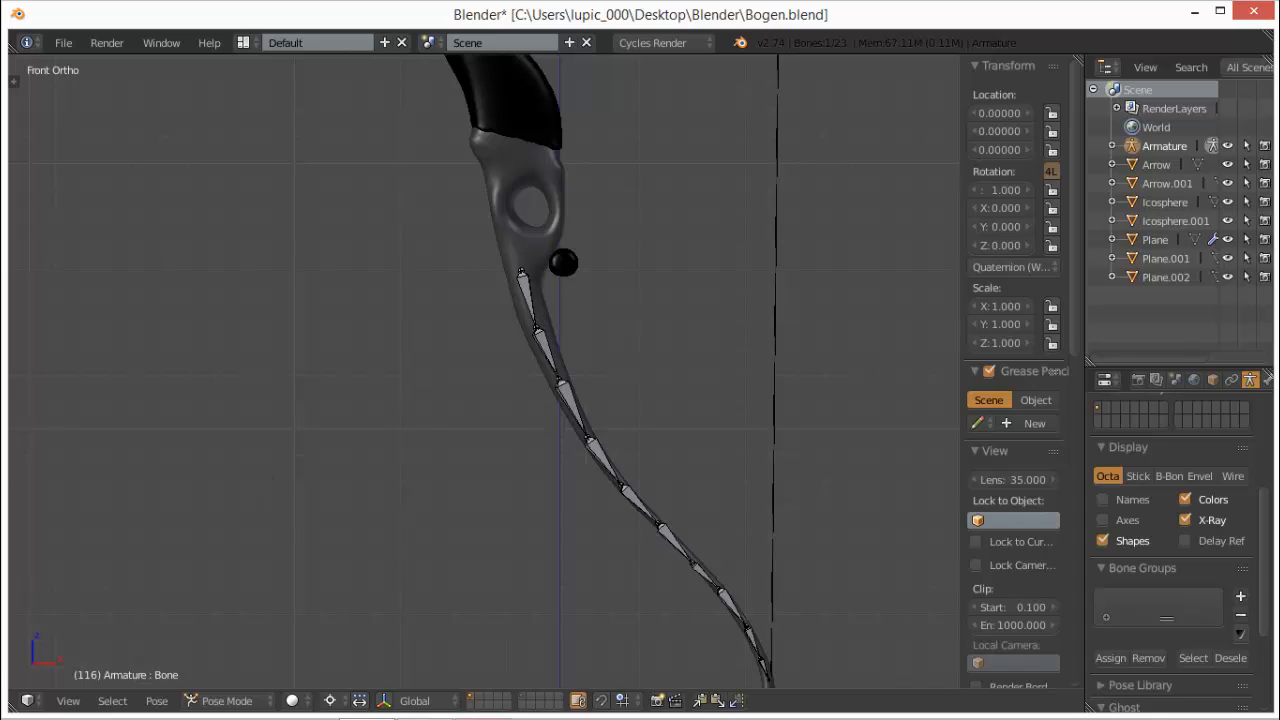
- Try rotating the lower limb's first bone by about -4.3° to test the bow's deformation
mouse_move(2, 718)
right_click(527, 300)
key(r)
scroll(646, 345, down, 6)
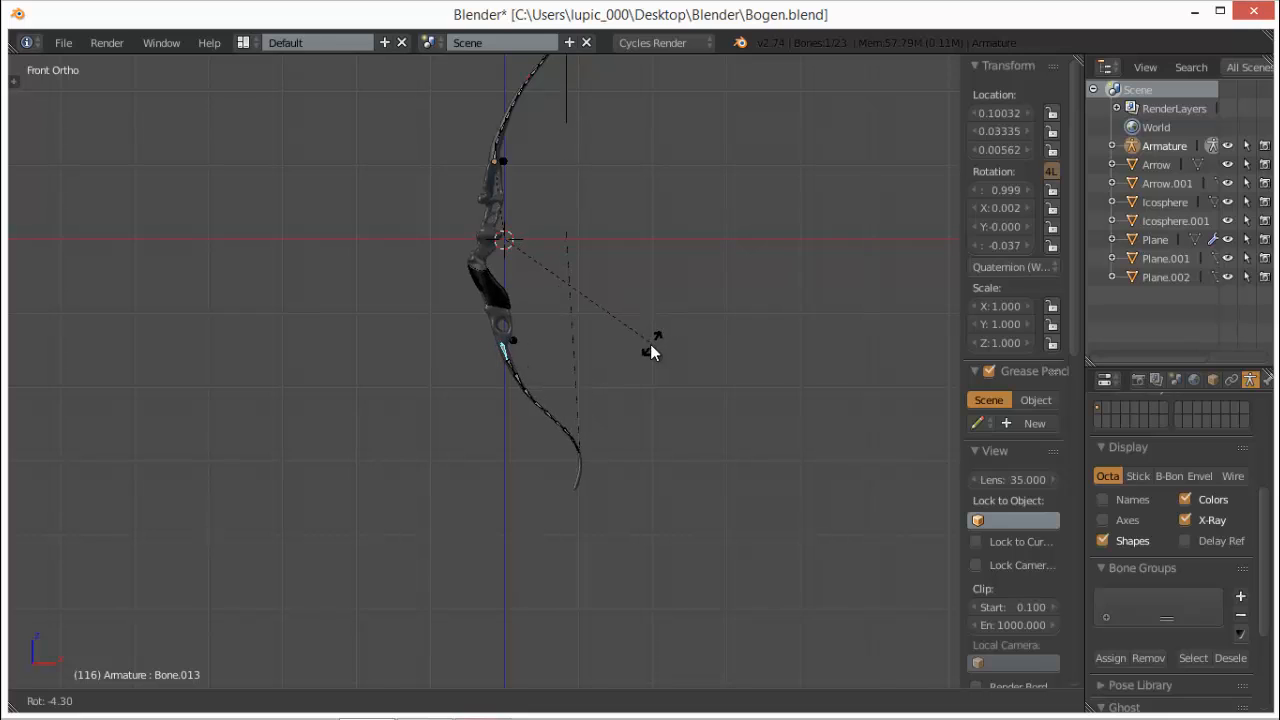
key(Escape)
scroll(505, 365, up, 2)
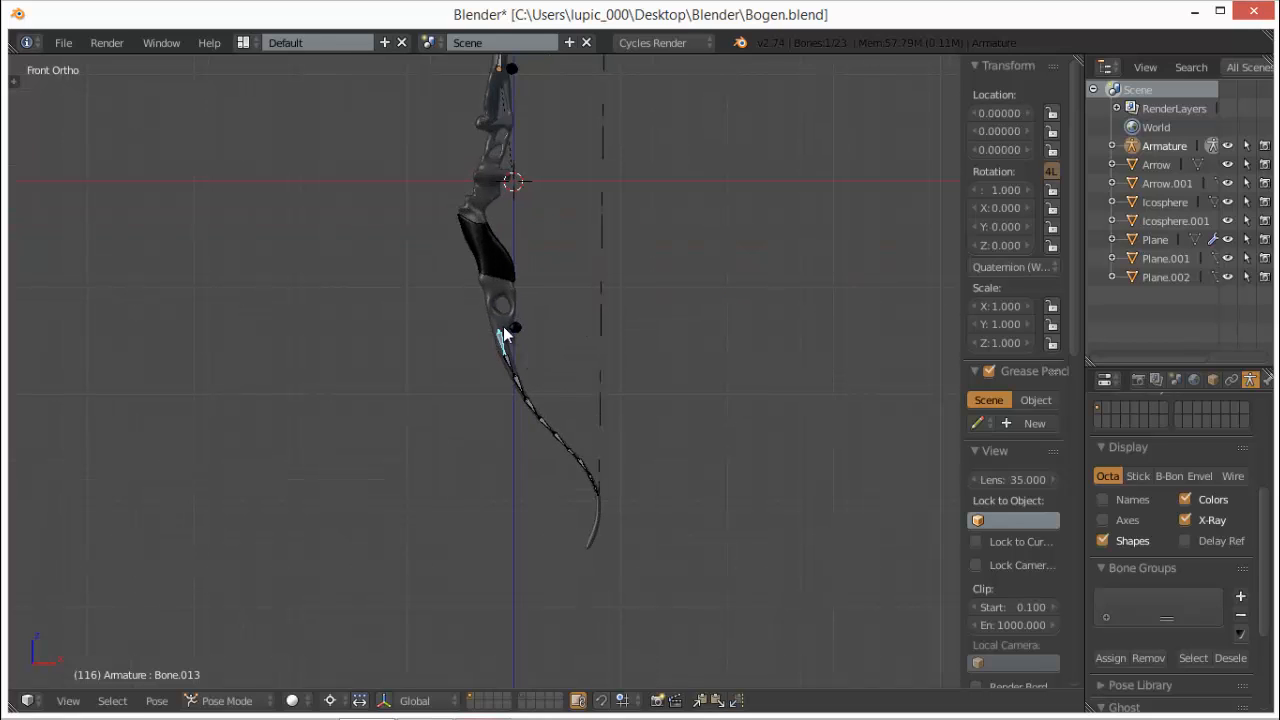
shift+middle_drag(567, 294, 559, 370)
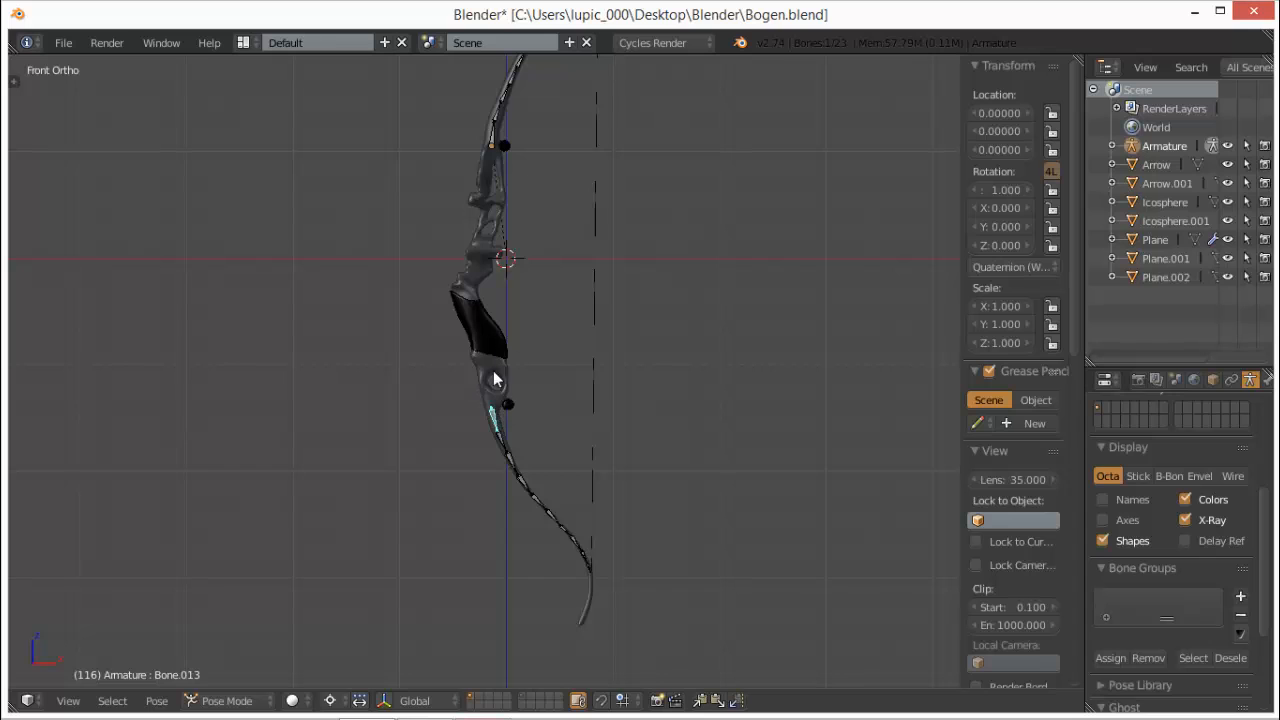
- Try rotating the lower limb's second bone by about -4° to test the bow's deformation
scroll(585, 432, up, 2)
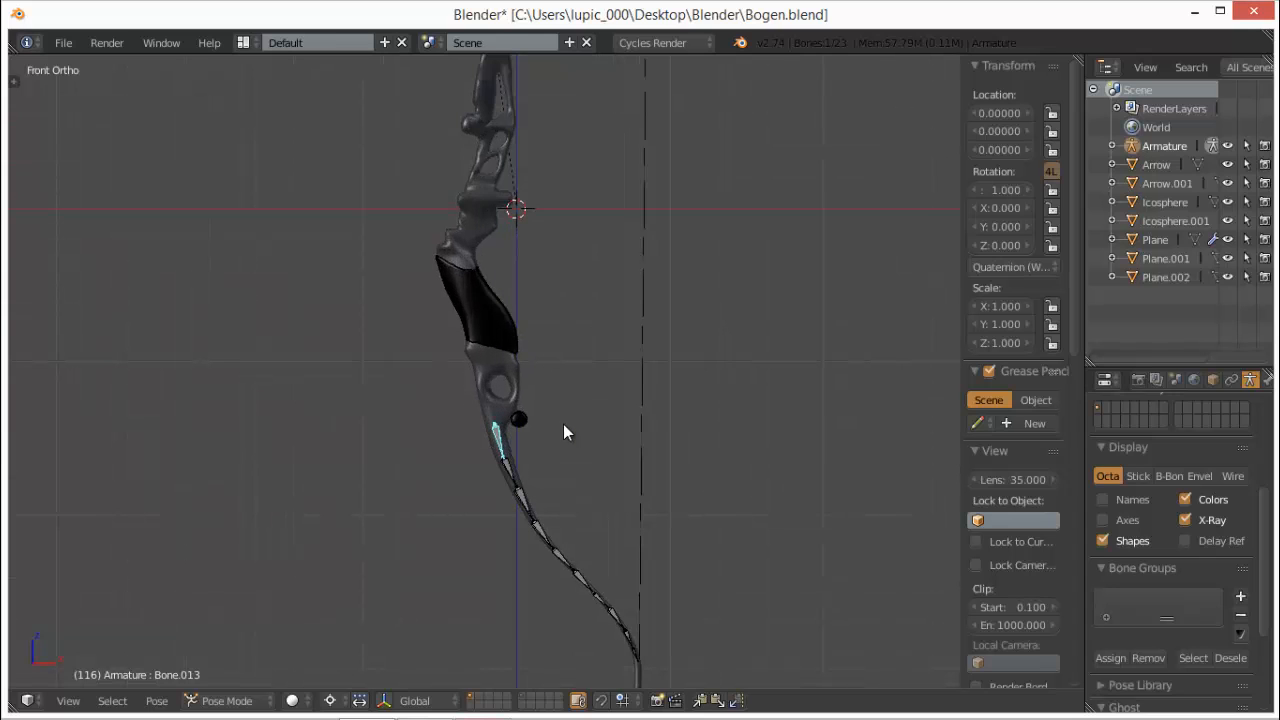
shift+middle_drag(568, 396, 564, 256)
scroll(535, 327, up, 2)
right_click(517, 310)
scroll(578, 326, down, 2)
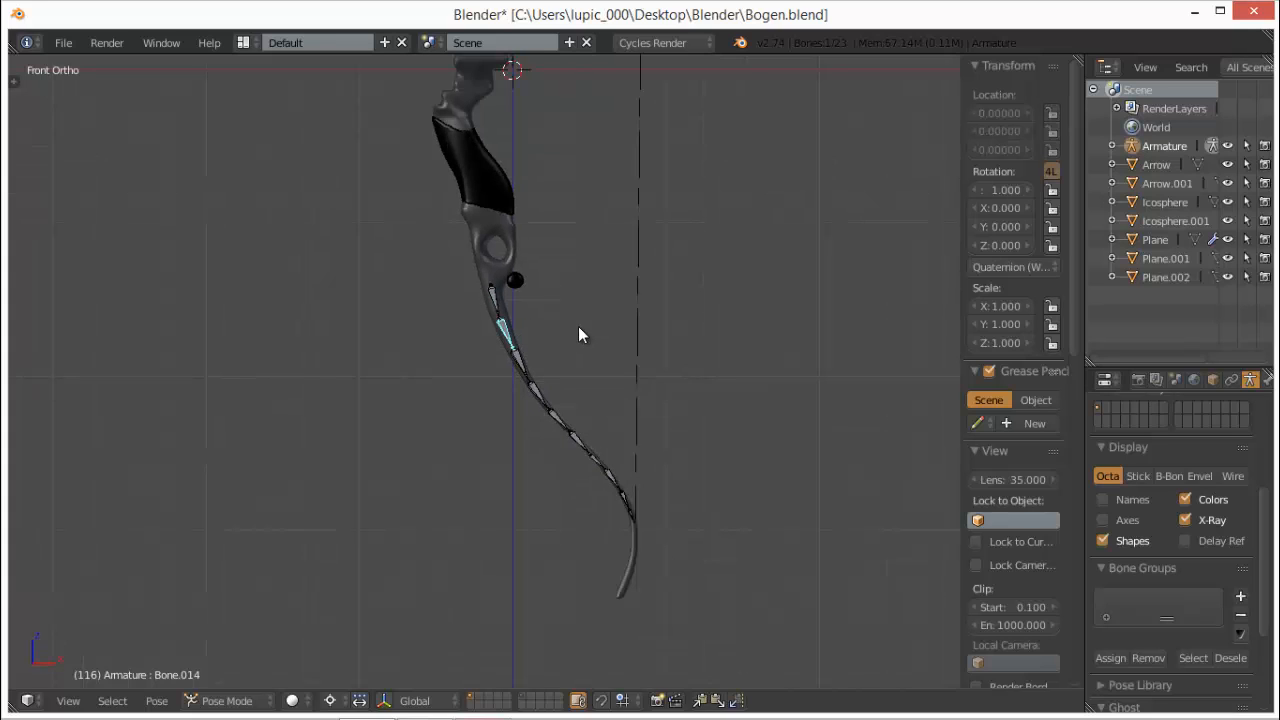
key(r)
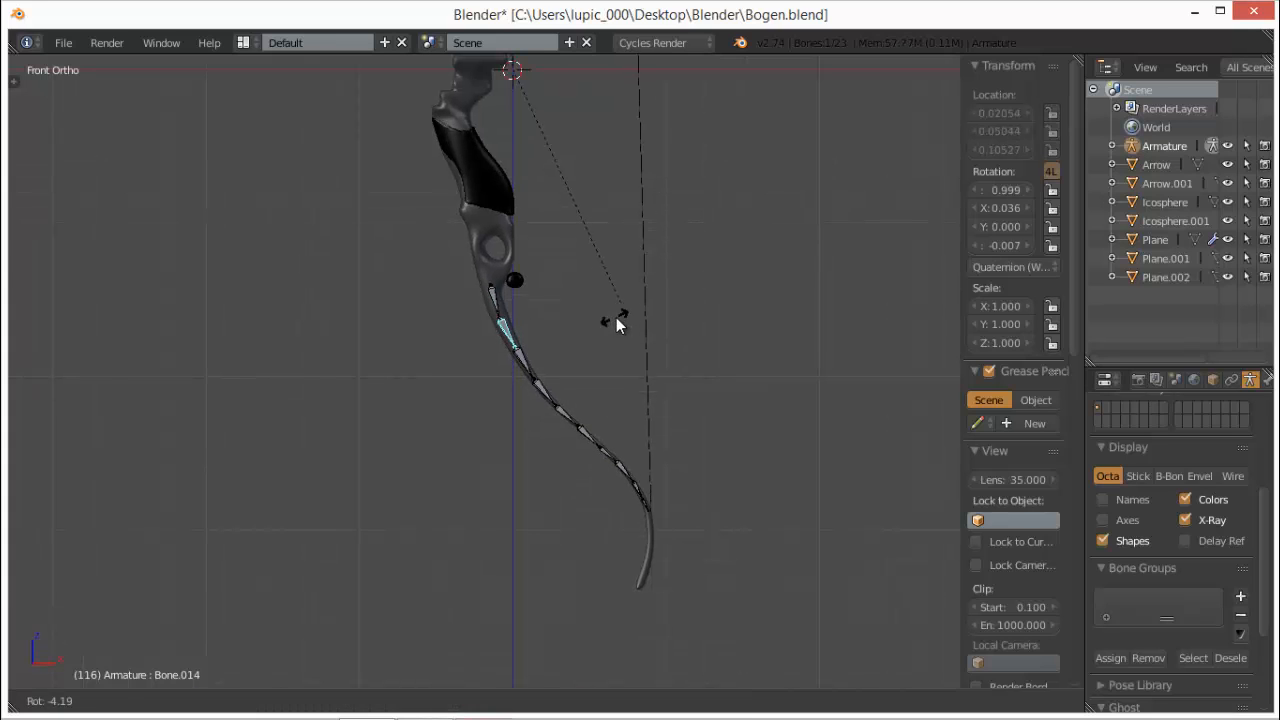
key(Escape)
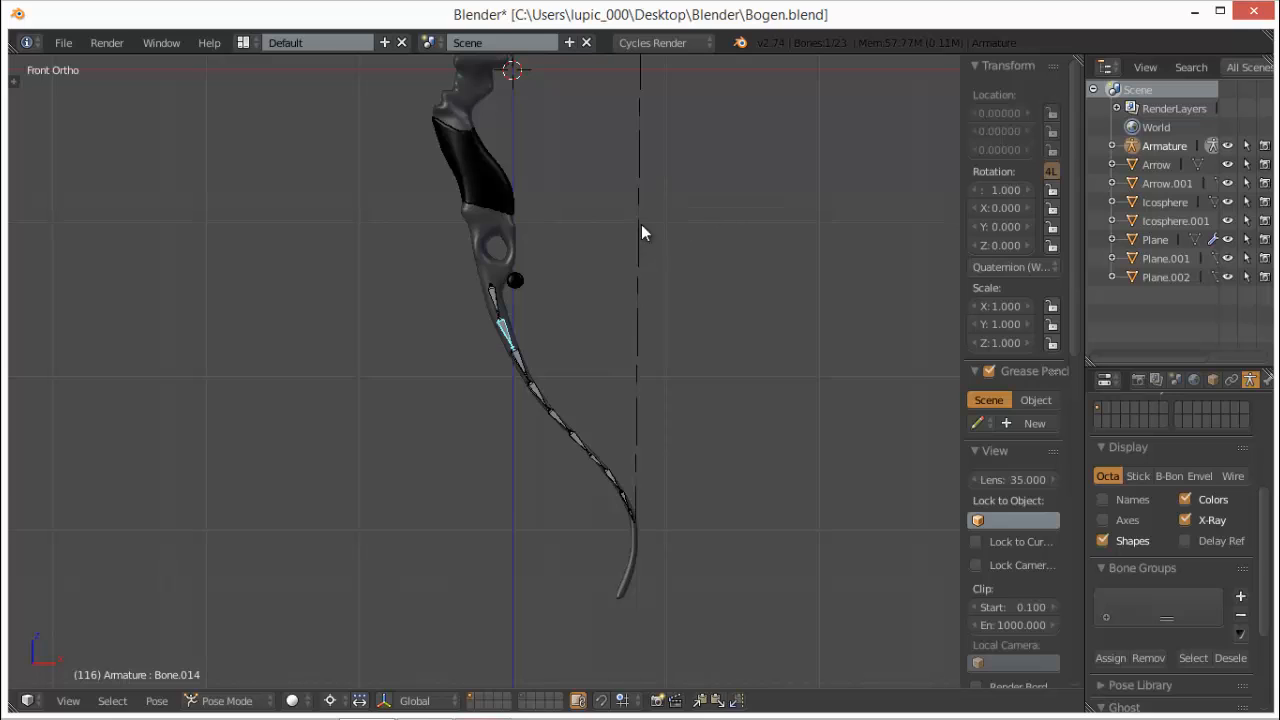
key(r)
key(Escape)
key(r)
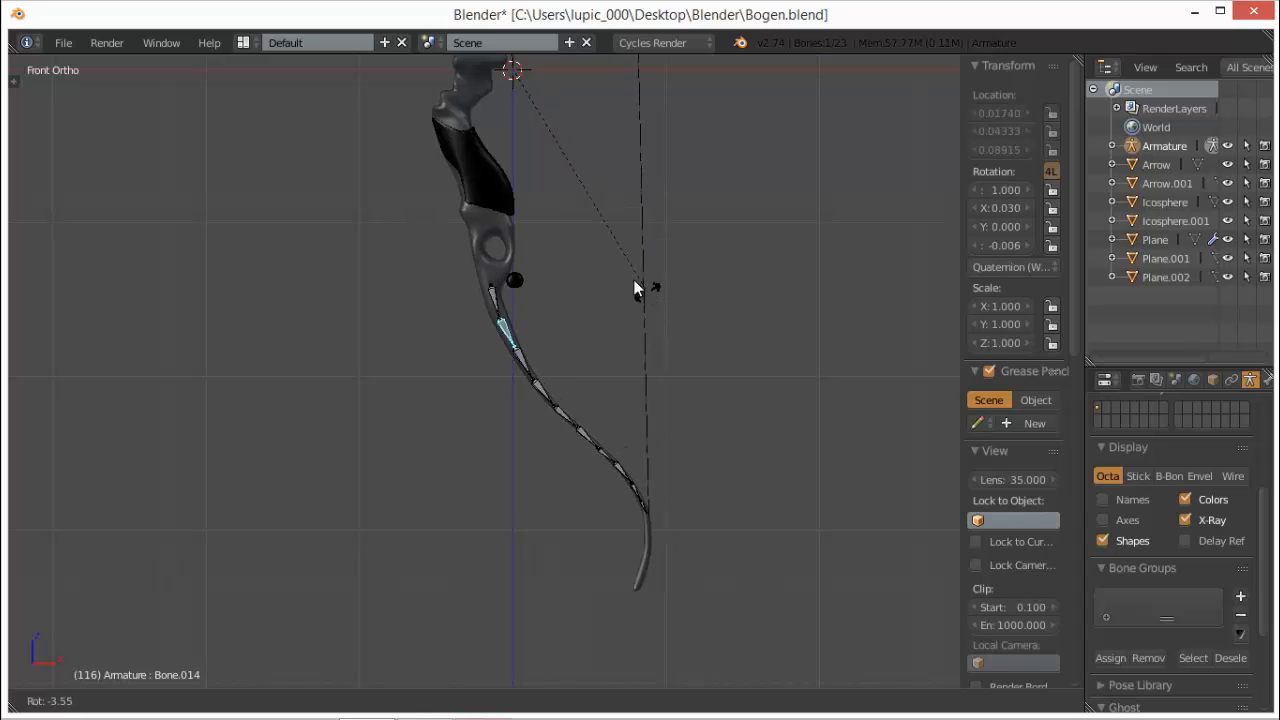
key(Escape)
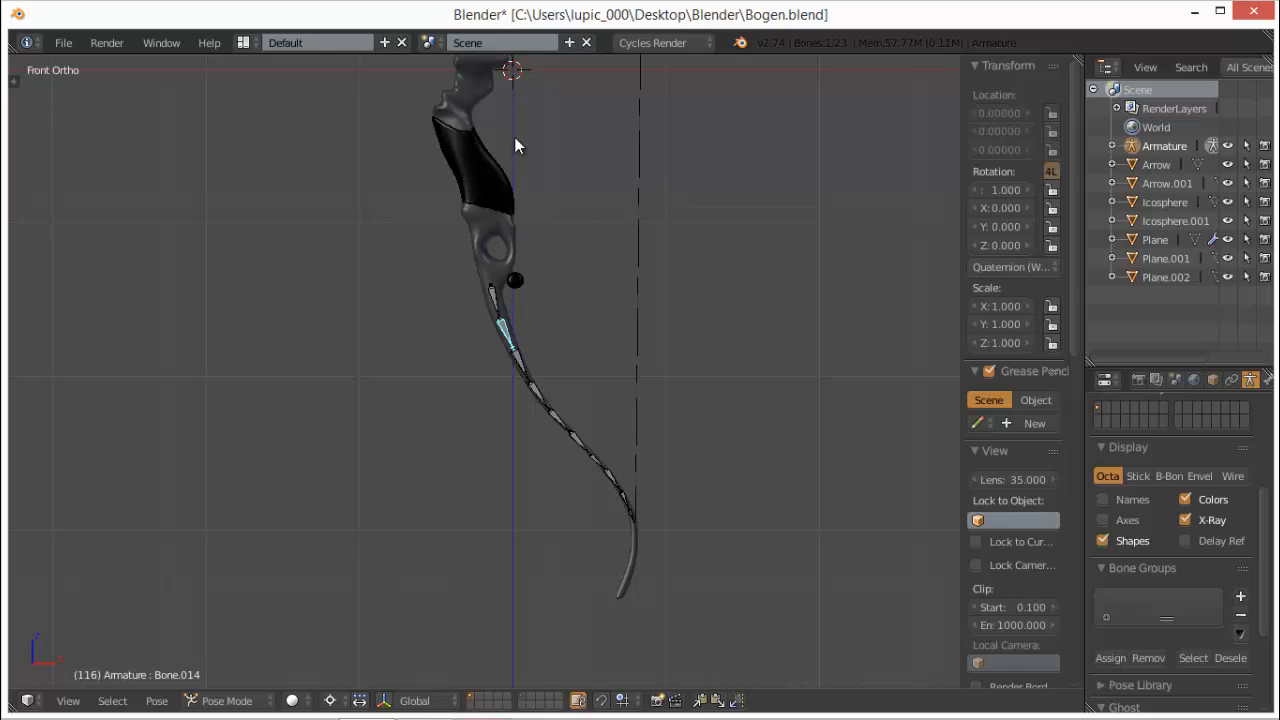
- Try rotating the lower limb's third, fourth and fifth bones one after another, the fifth by about -11°
key(bracketright)
key(r)
click(590, 372)
key(bracketright)
key(r)
right_click(561, 419)
key(bracketright)
key(r)
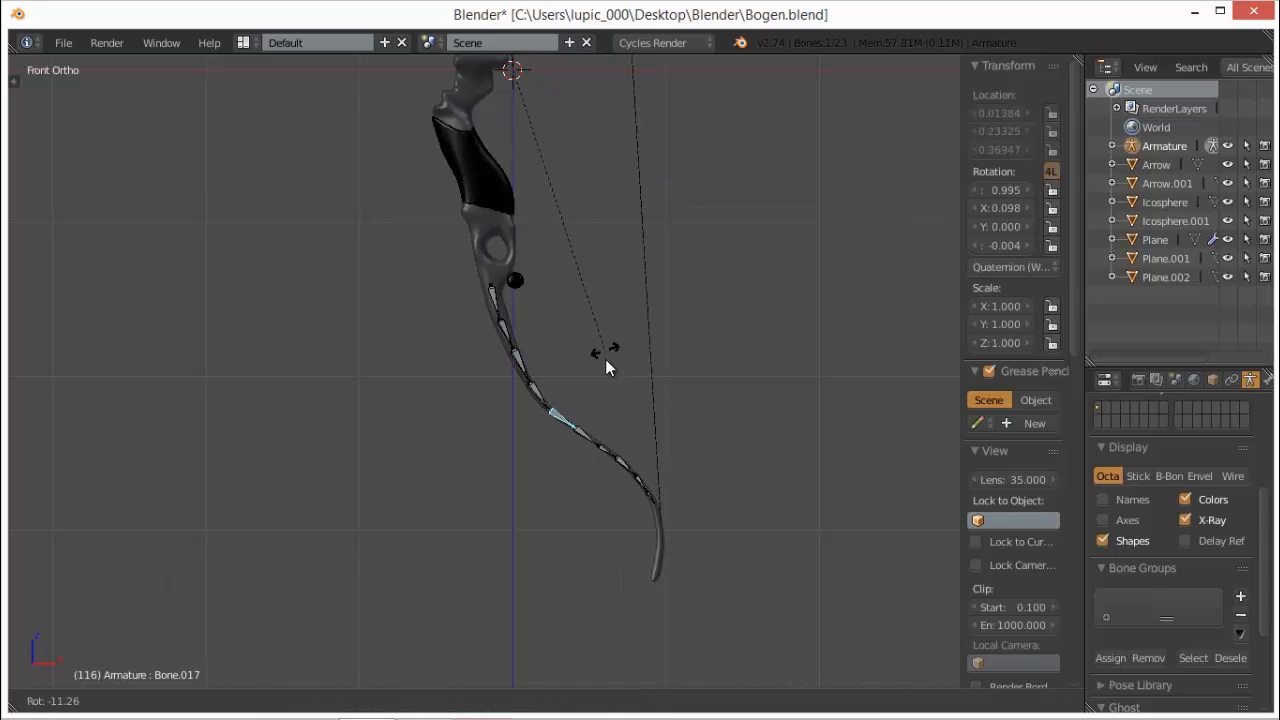
right_click(587, 426)
- Try rotating the lower limb's sixth bone by about -9° with the whole bow in view
key(bracketright)
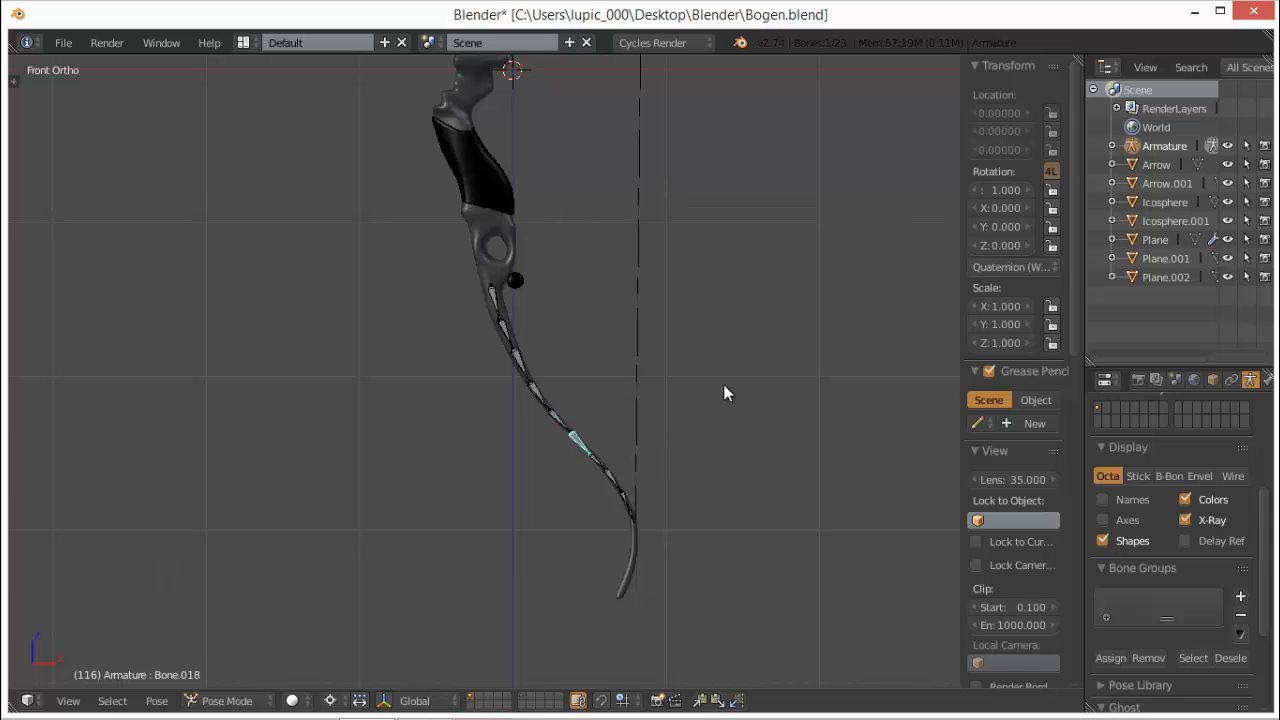
scroll(729, 381, down, 6)
key(r)
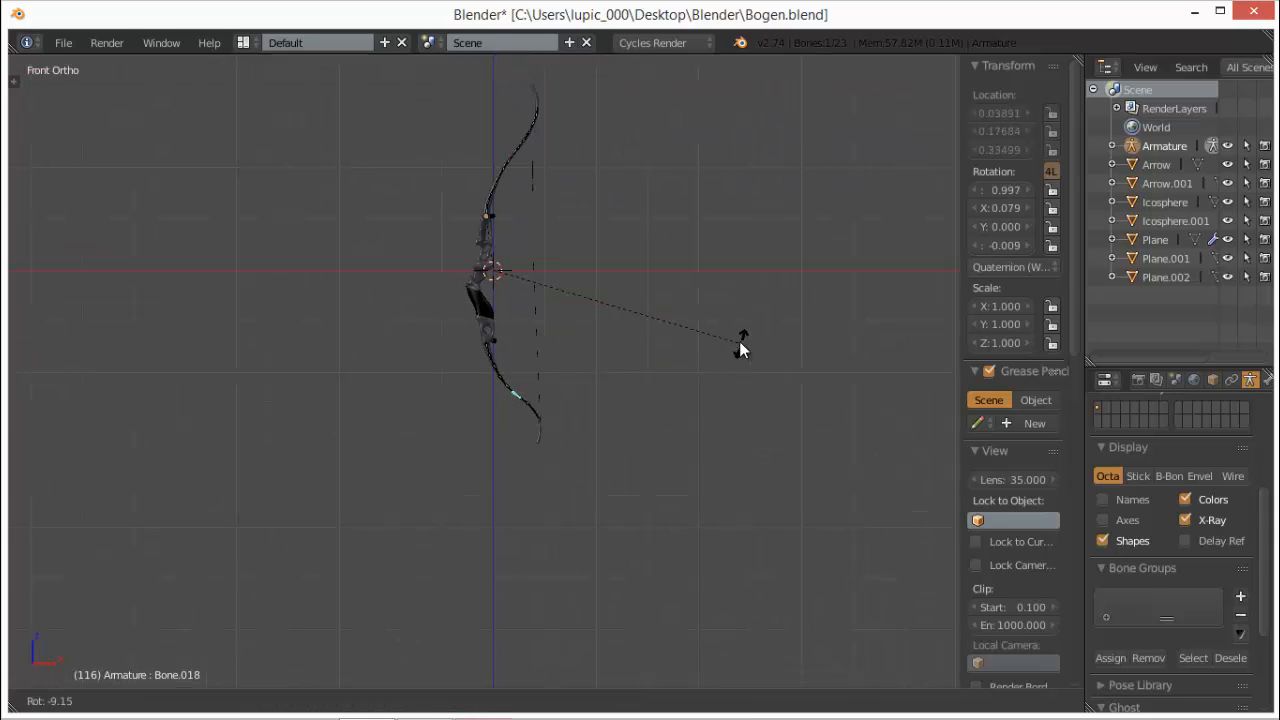
key(Escape)
scroll(556, 425, up, 6)
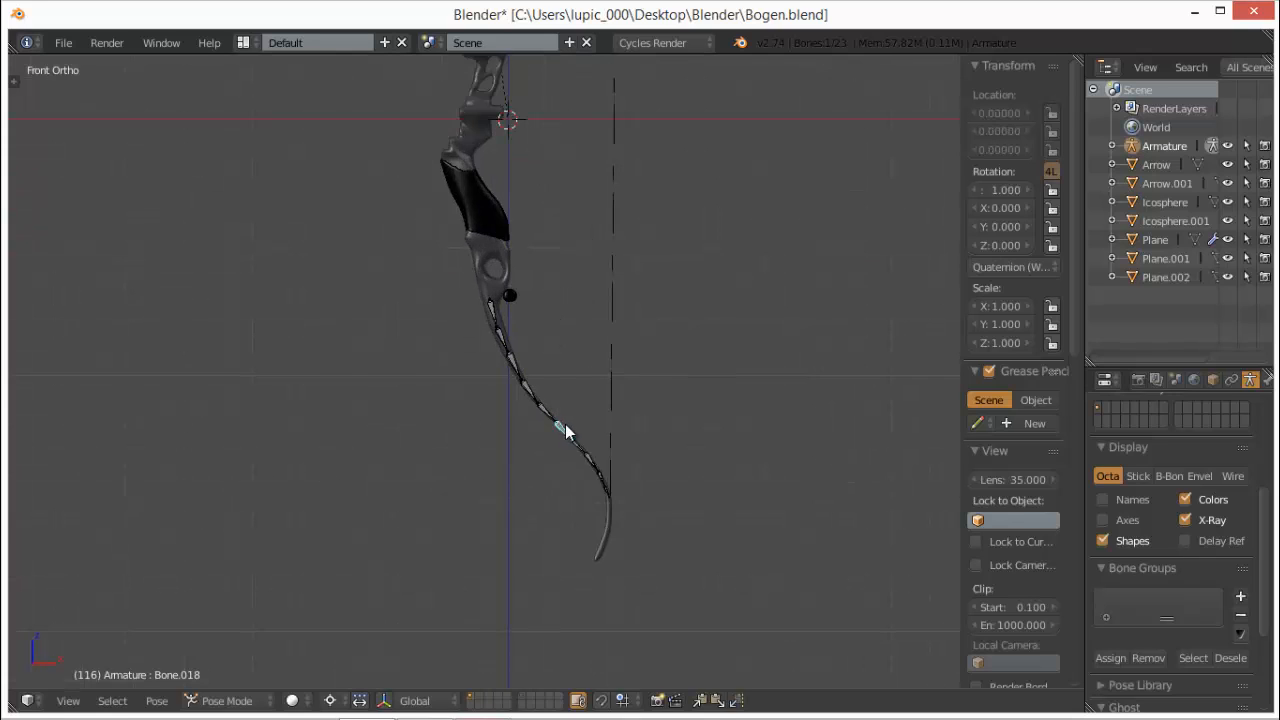
- Try rotating the lower limb's seventh and eighth bones in turn, the eighth by about -20°
right_click(603, 472)
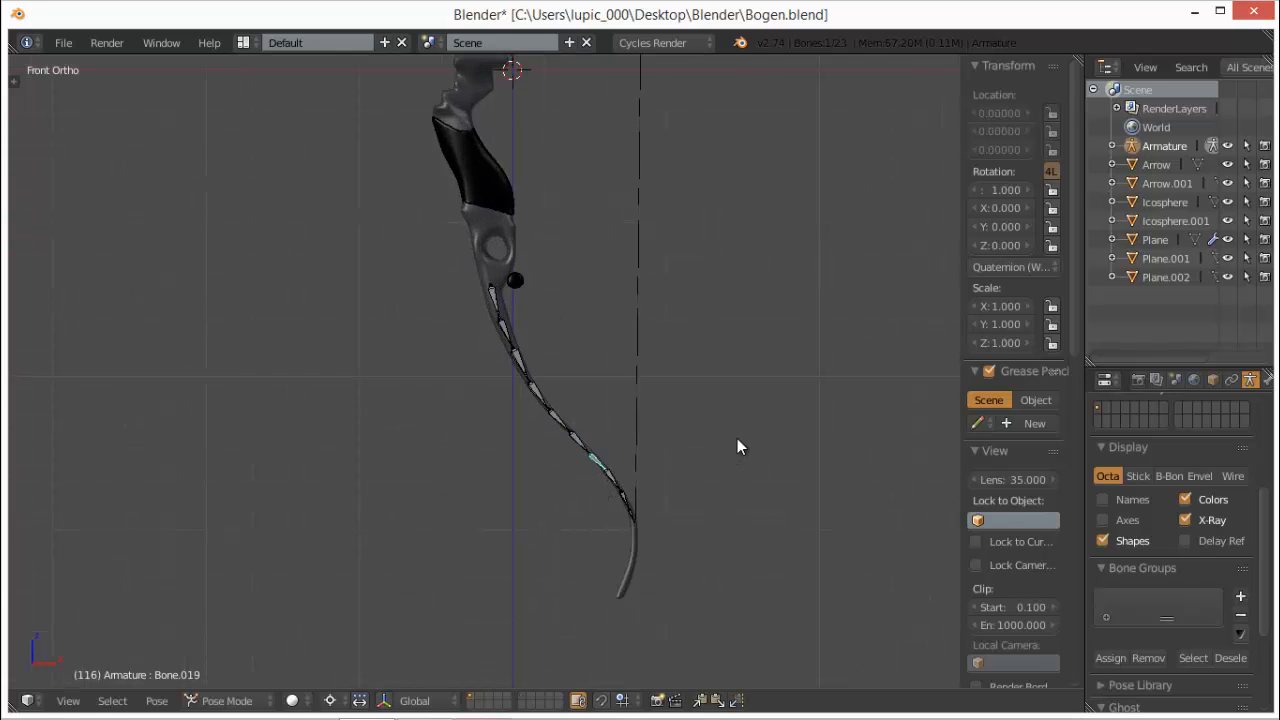
key(r)
key(Escape)
right_click(611, 478)
key(r)
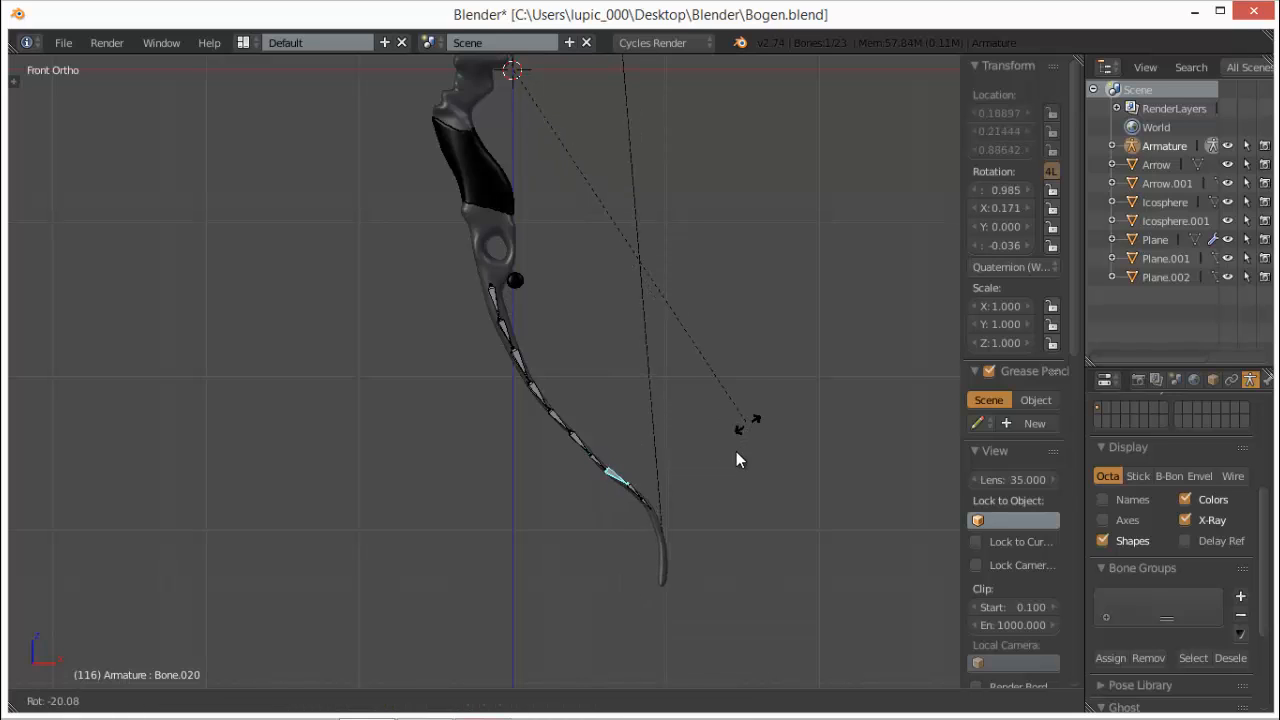
key(Escape)
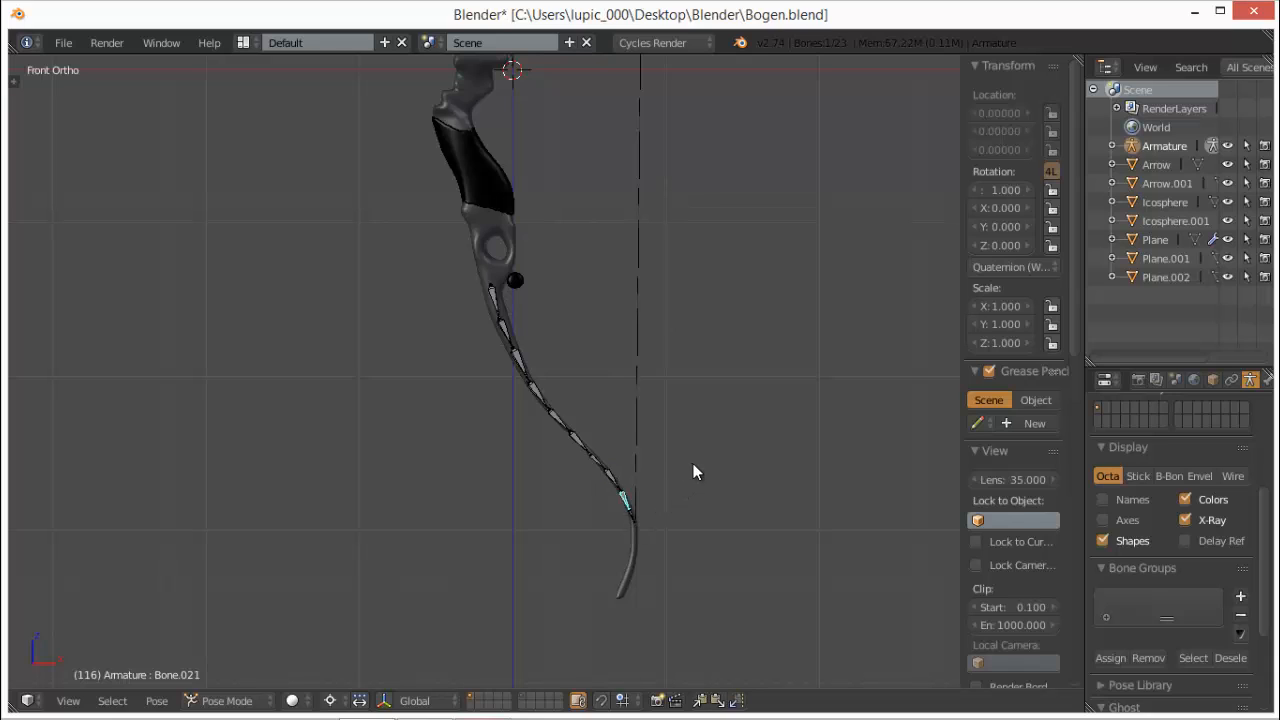
- Try rotating the lower limb's last two bones in turn, the final one by about -14°
key(r)
key(Escape)
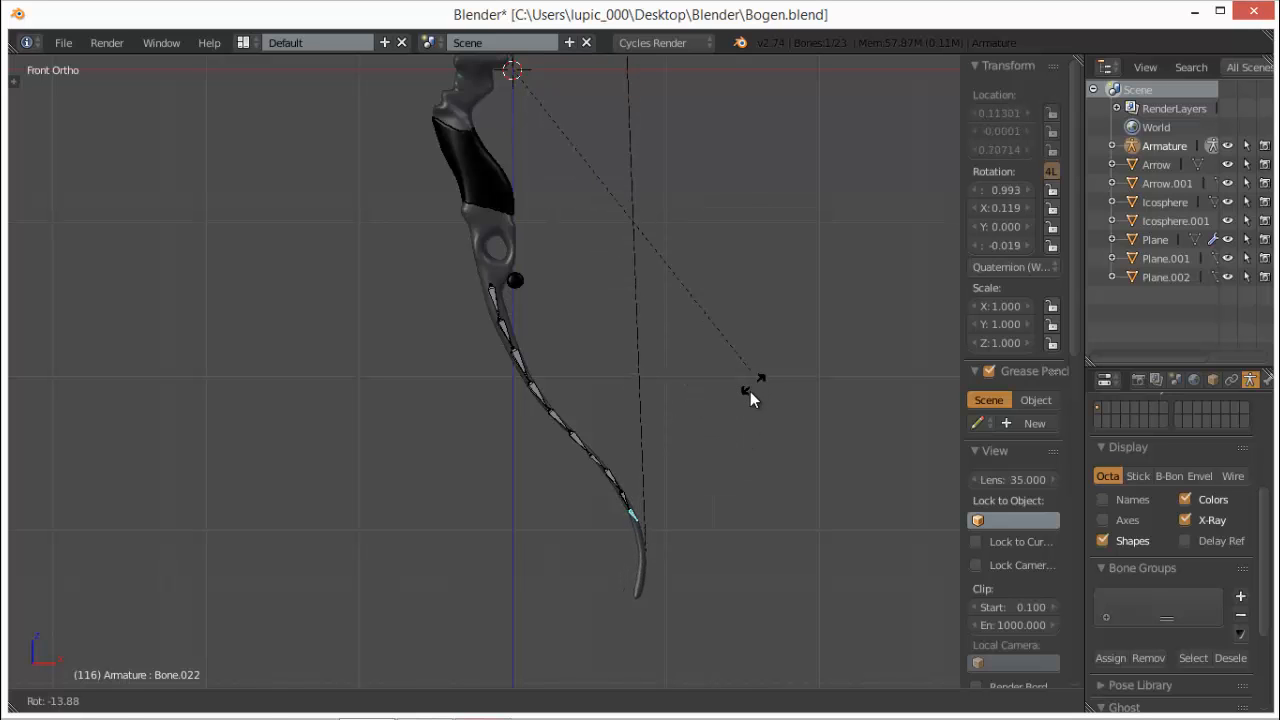
right_click(723, 478)
- Select the lower limb's first bone to identify its name, and select the bow mesh
scroll(722, 481, up, 3)
mouse_move(616, 346)
middle_down()
mouse_move(623, 371)
mouse_move(606, 366)
middle_up()
key(KP_1)
scroll(640, 359, up, 3)
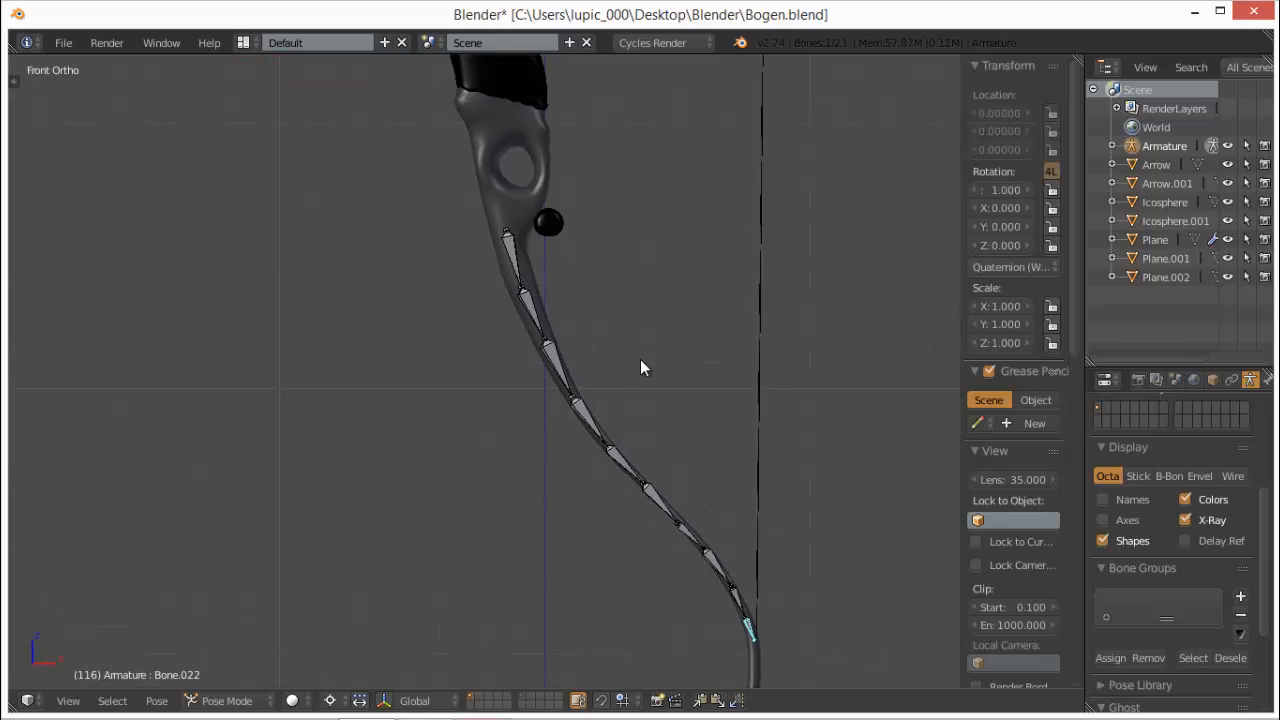
scroll(624, 455, down, 4)
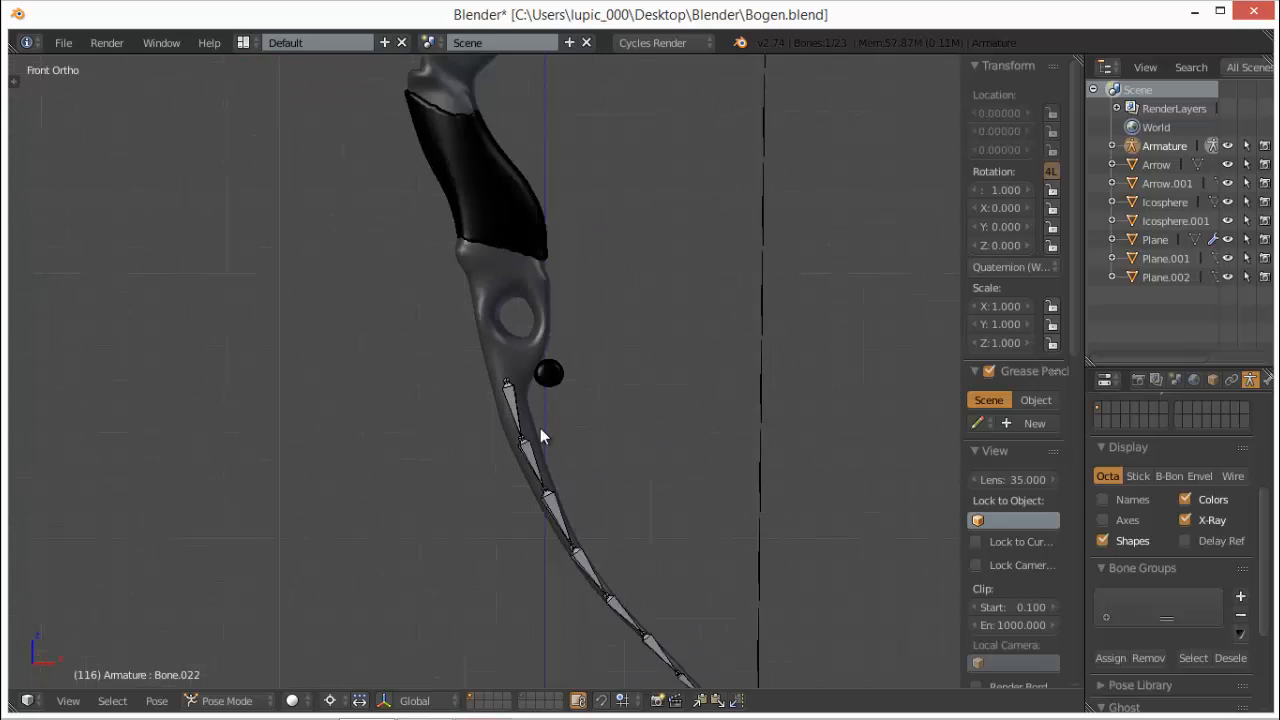
right_click(503, 390)
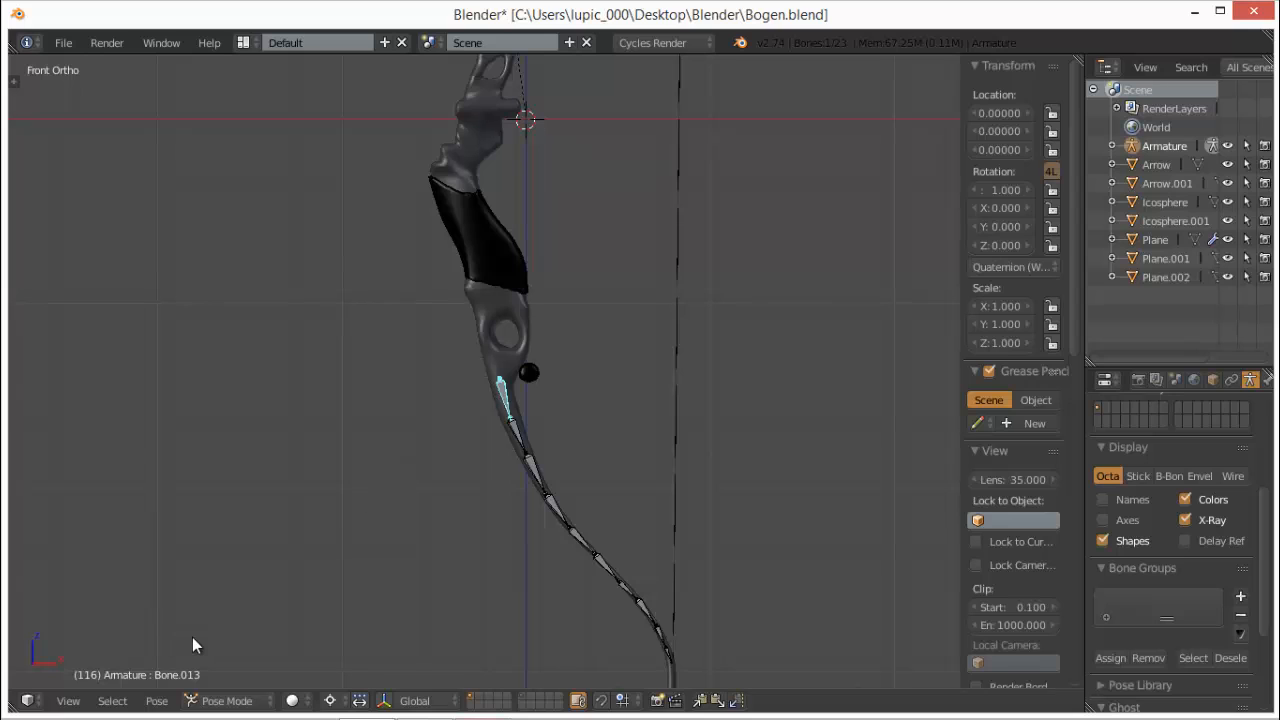
right_click(503, 264)
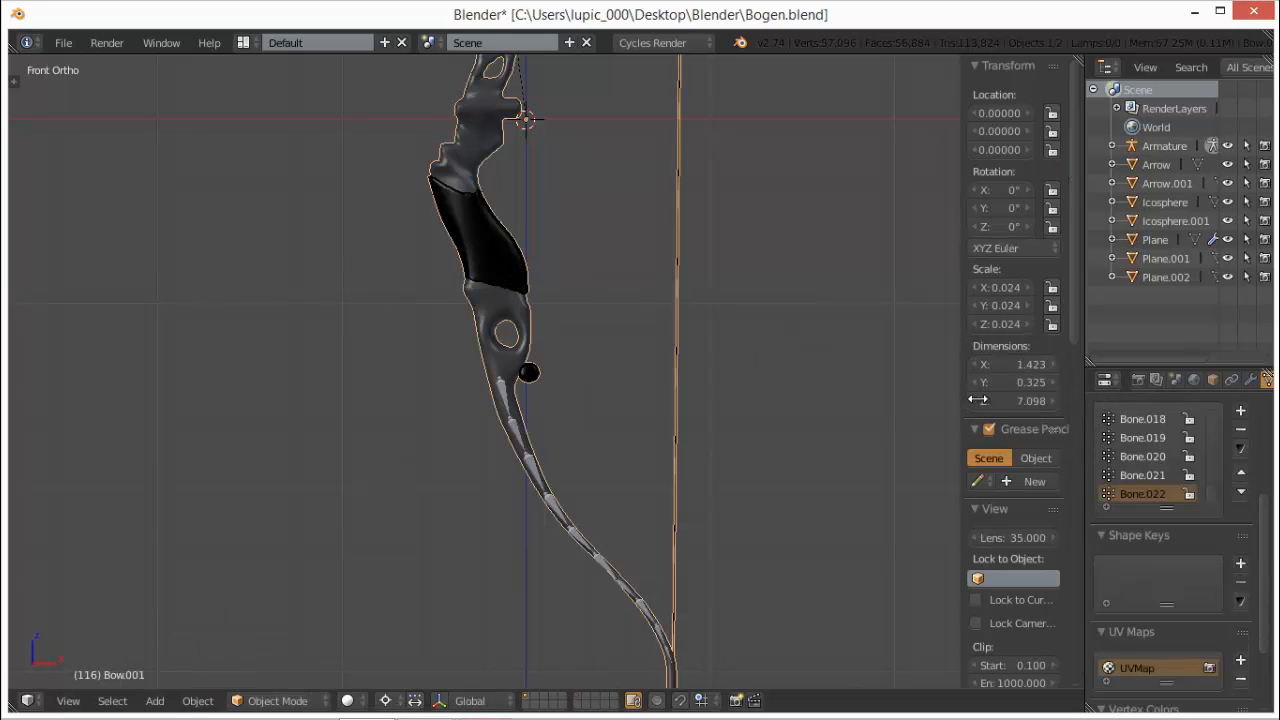
- Widen the properties editor, hide the 3D view's sidebar and make Bone.013 the bow's active vertex group
drag(1085, 397, 955, 398)
key(n)
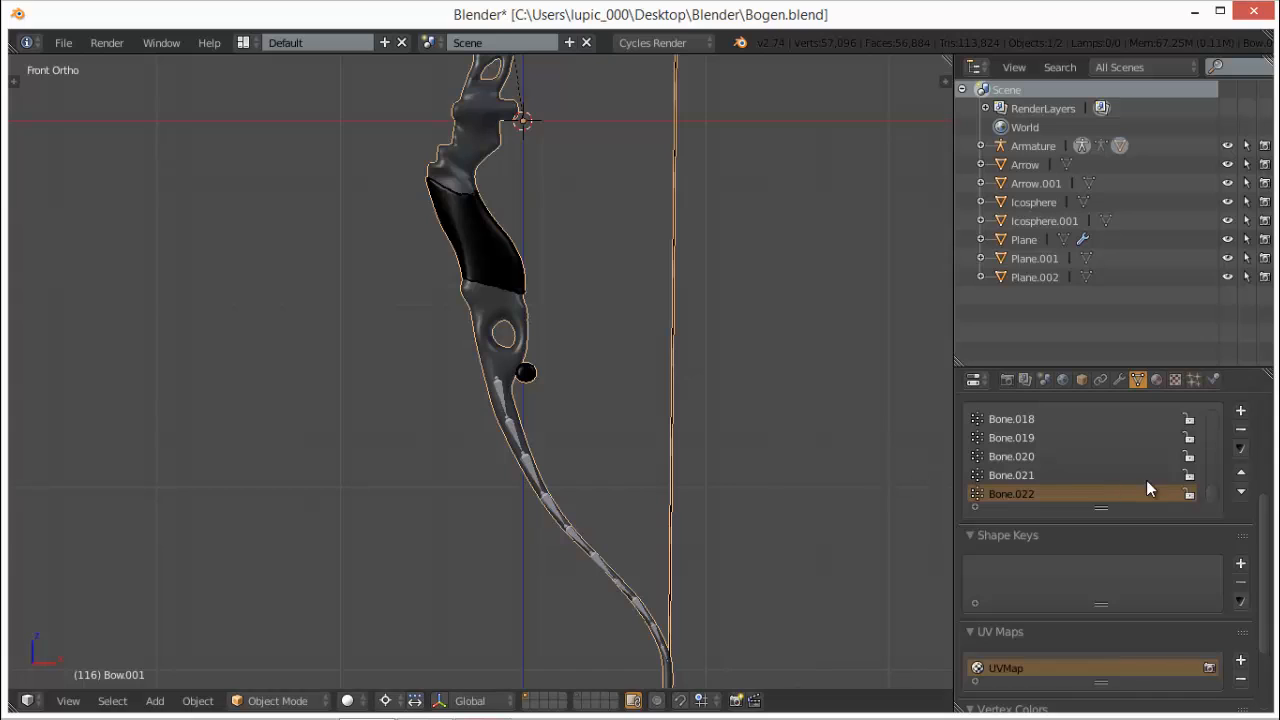
scroll(1087, 458, up, 5)
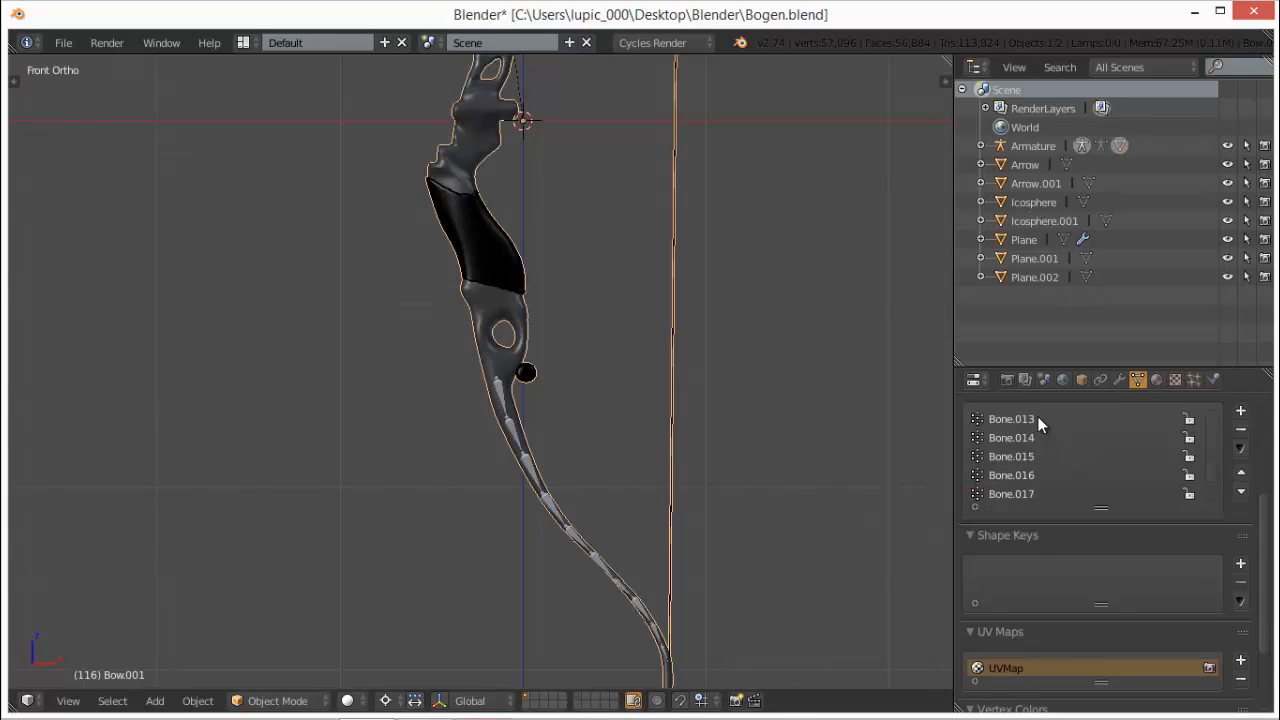
click(1030, 420)
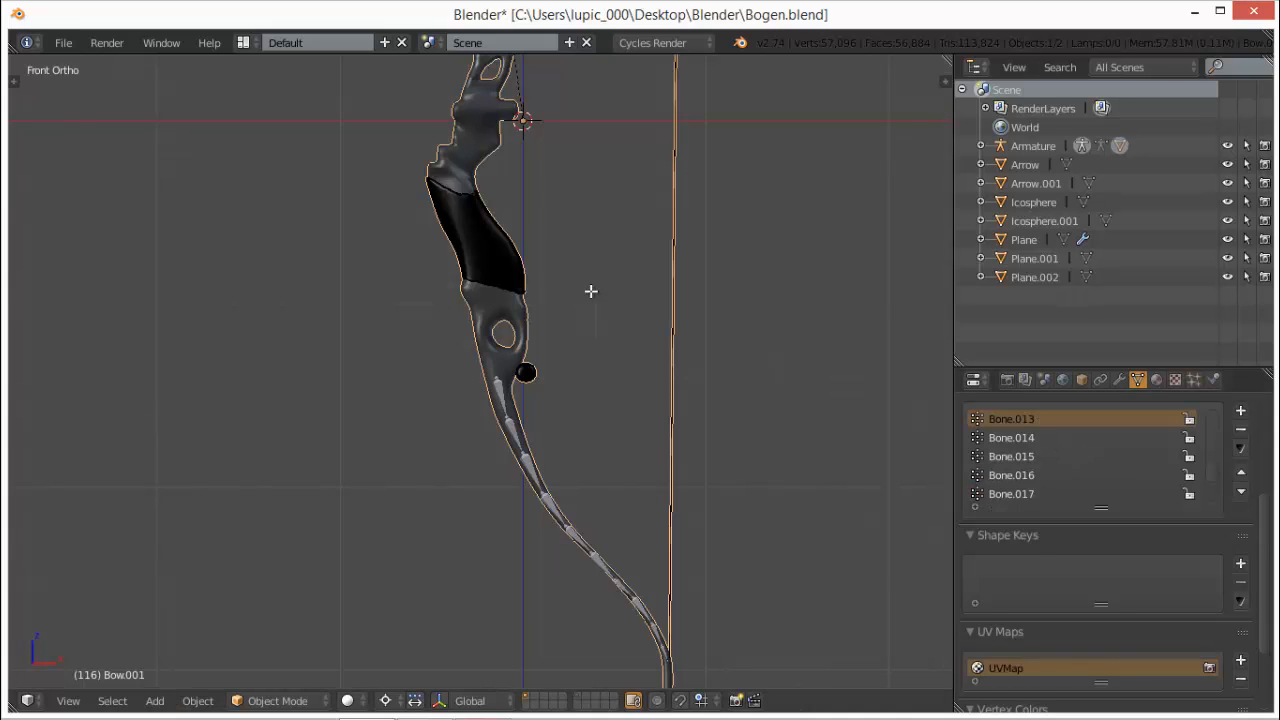
- Enter Edit Mode on the bow, clear the selection and select the vertices of the Bone.013 group
key(Tab)
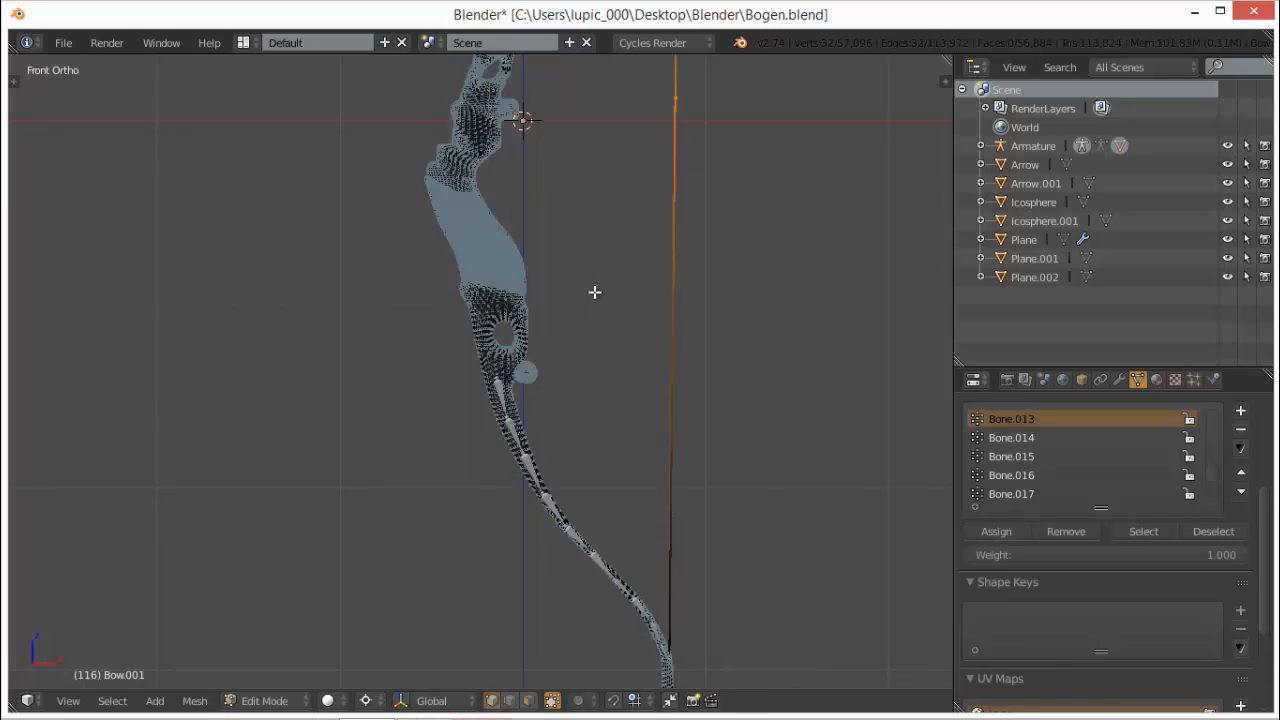
key(a)
key(a)
key(a)
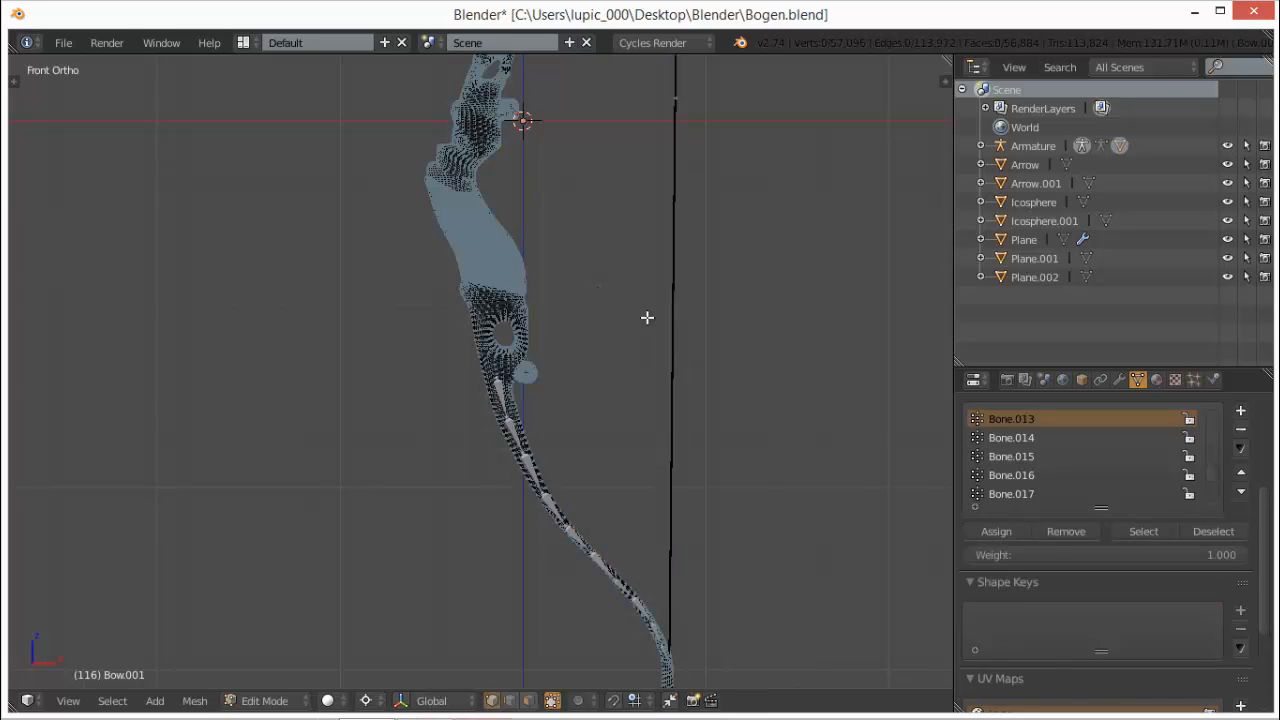
click(1142, 532)
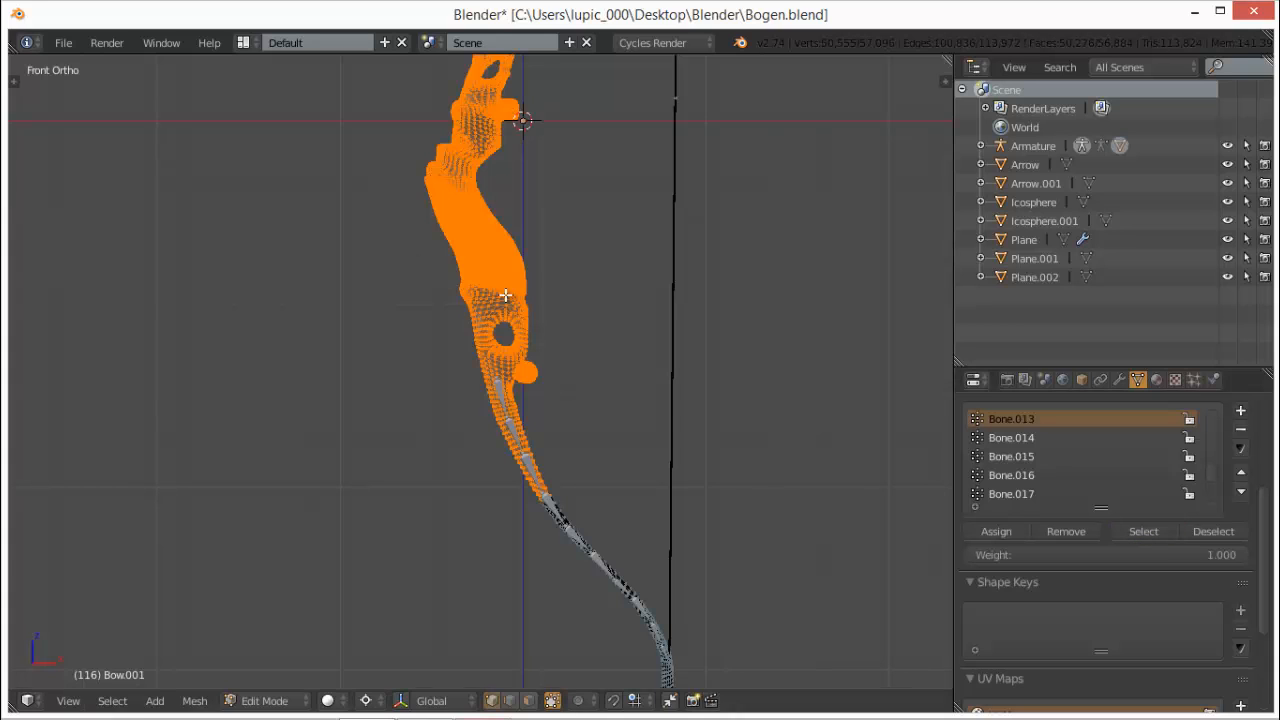
- Examine how far the selected Bone.013 vertices extend across the bow's grip and limbs
scroll(541, 311, down, 1)
scroll(541, 311, down, 1)
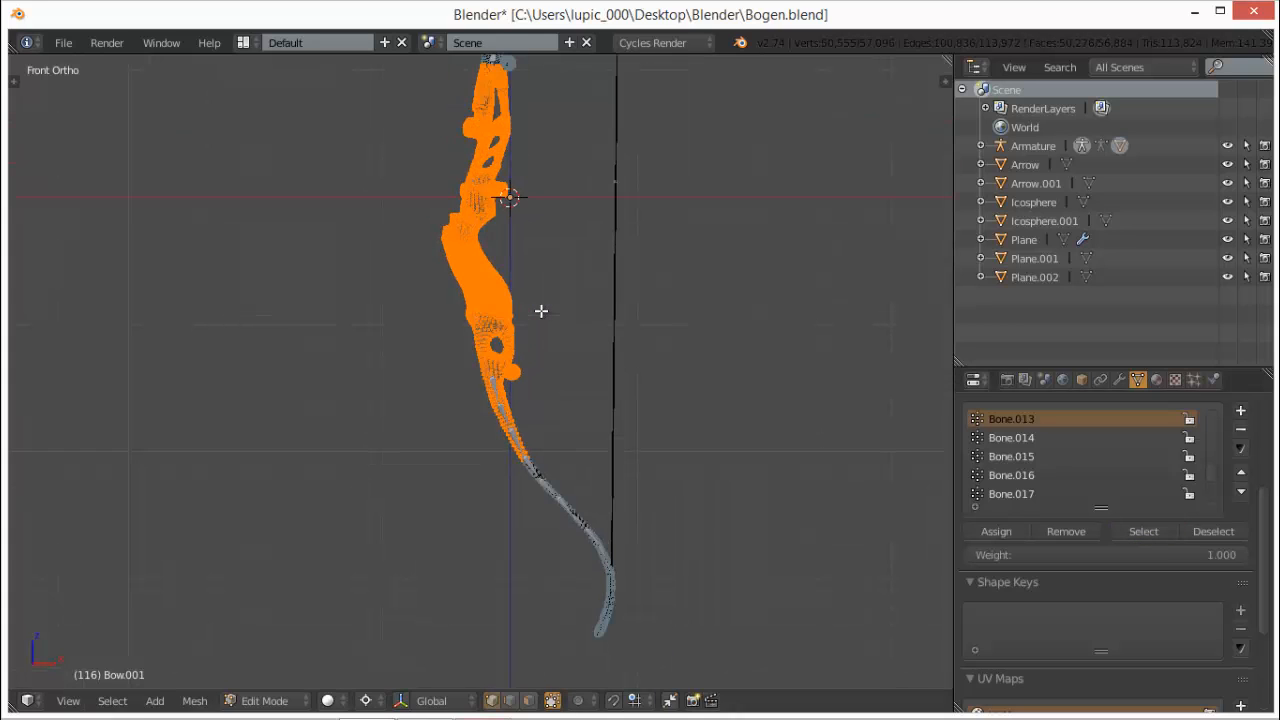
scroll(541, 311, down, 1)
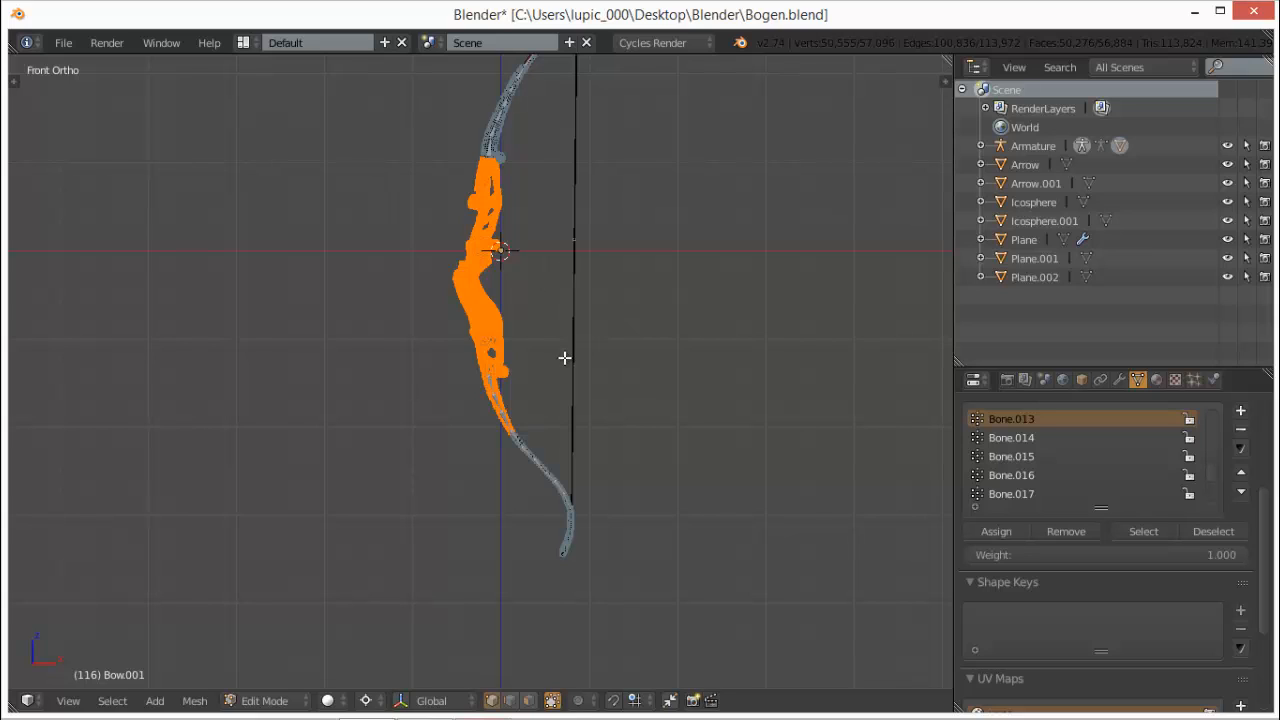
scroll(565, 358, up, 1)
shift+middle_drag(555, 295, 563, 387)
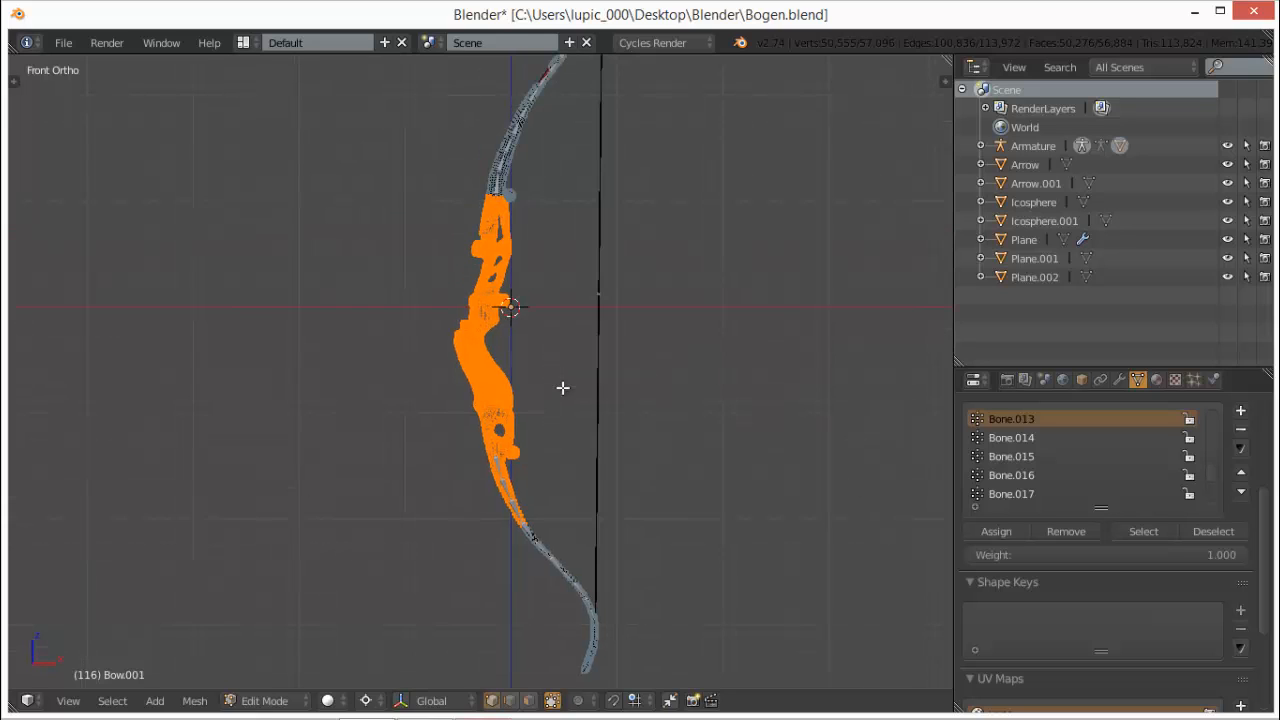
scroll(522, 260, up, 1)
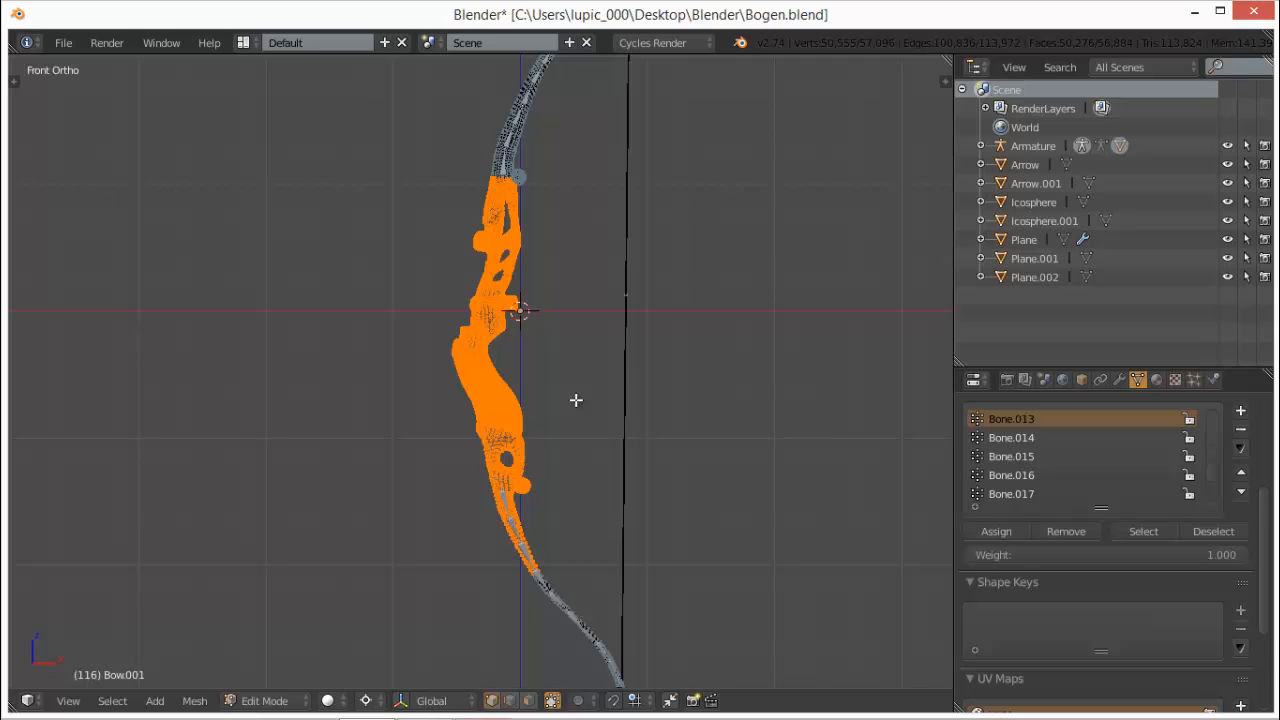
scroll(576, 400, up, 1)
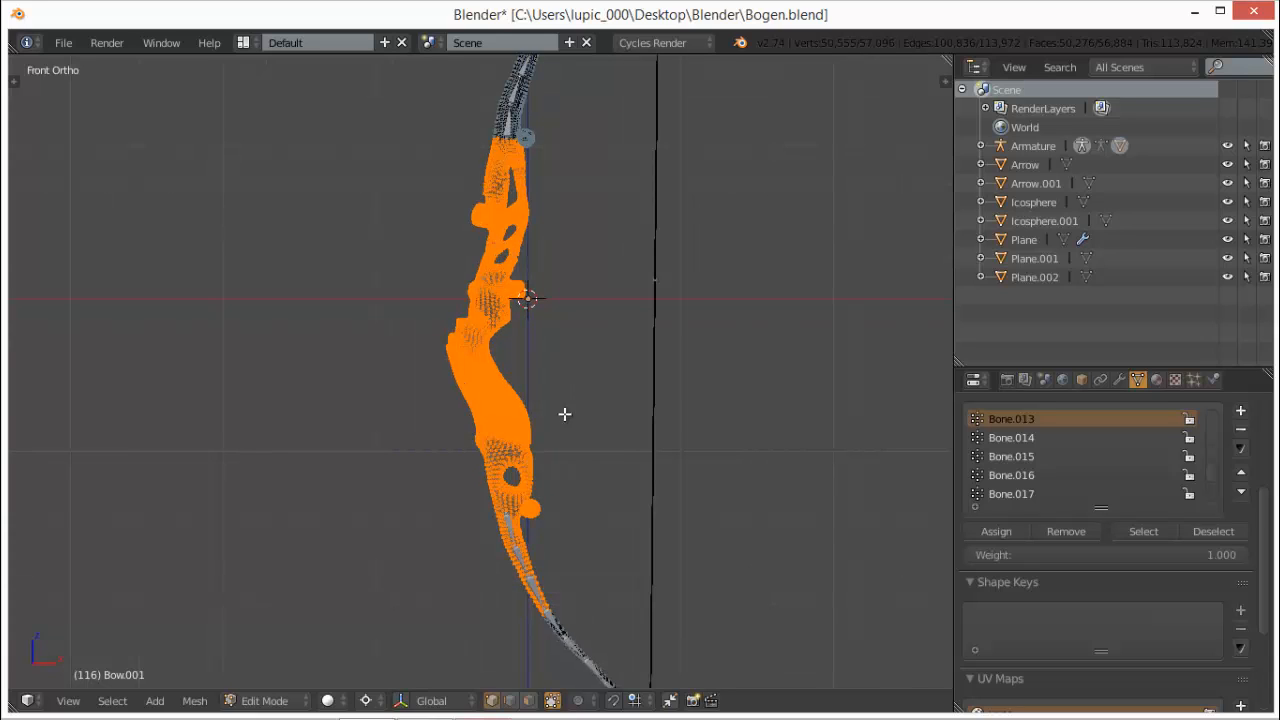
key(b)
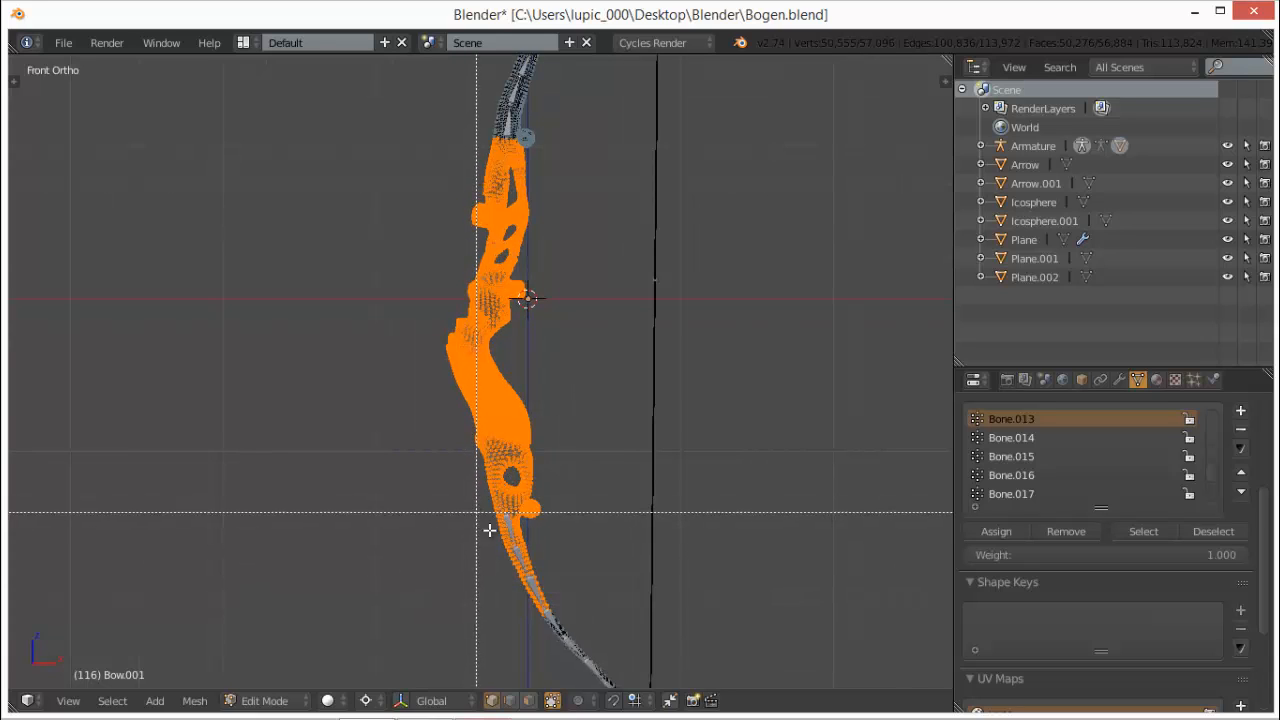
key(Escape)
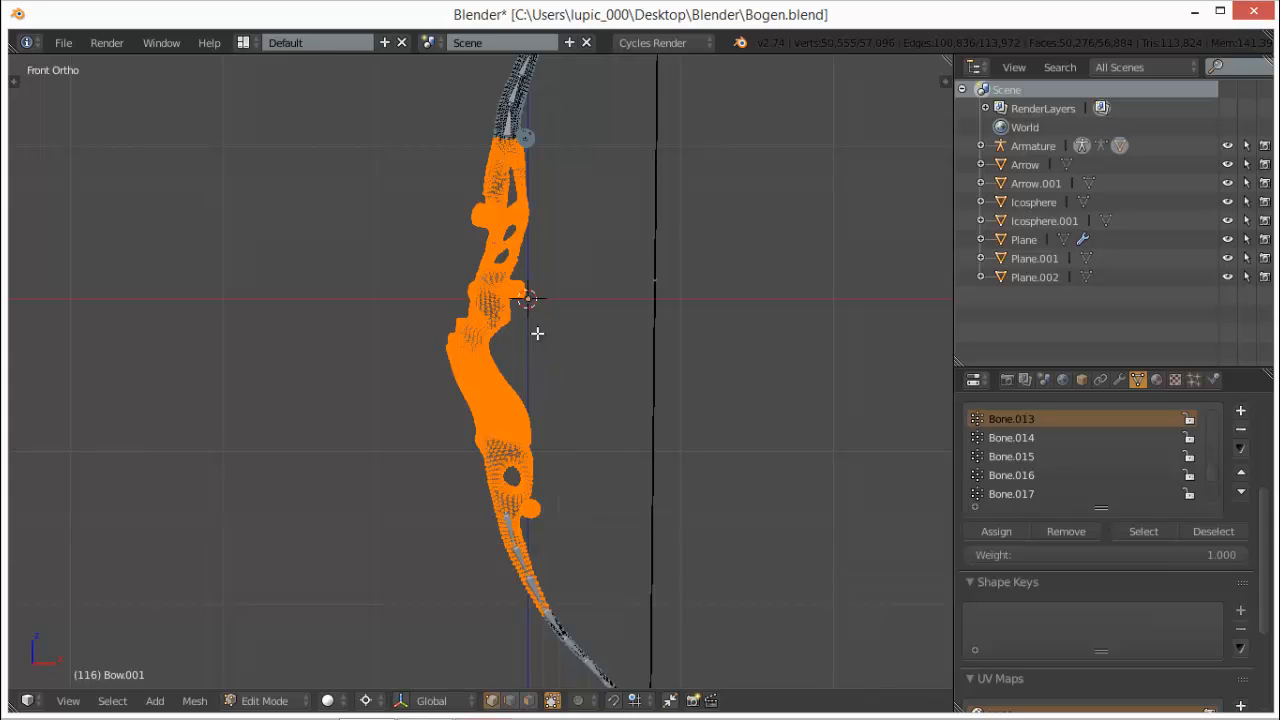
- Box-deselect the Bone.013 vertices on the lower limb around the first bone's upper end
shift+middle_drag(549, 270, 530, 58)
shift+middle_drag(564, 315, 421, 61)
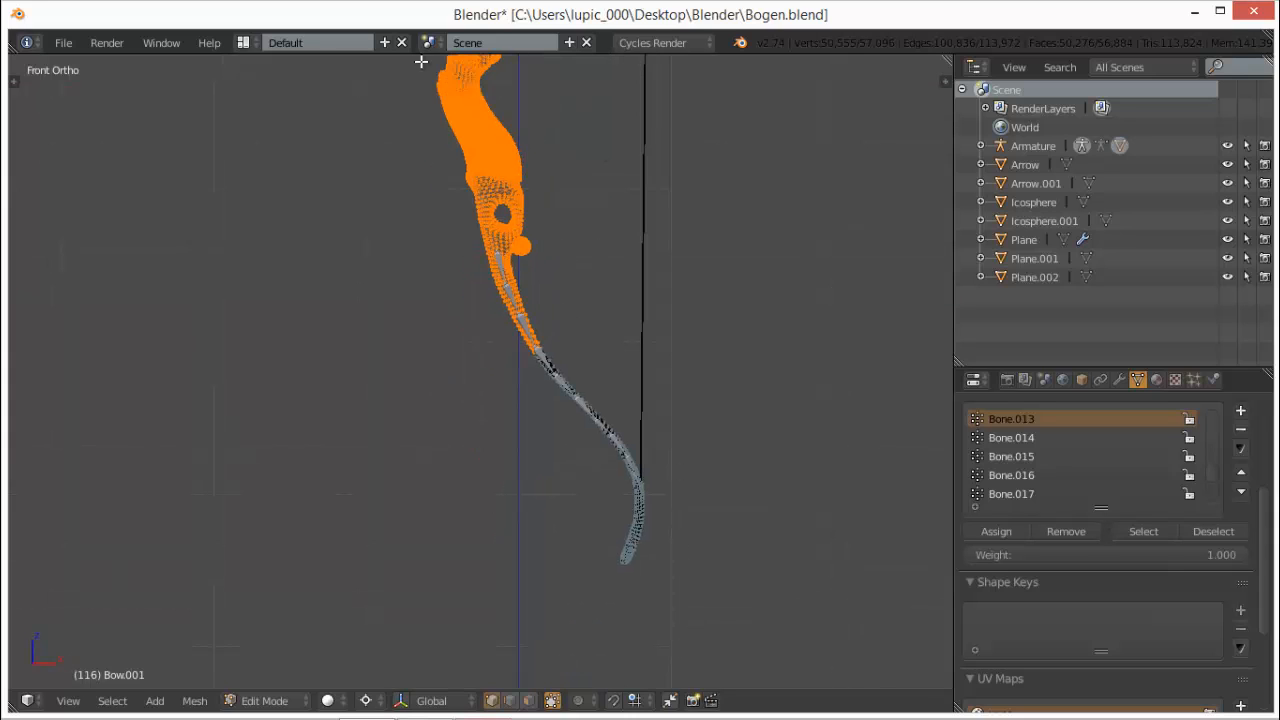
scroll(786, 214, up, 1)
scroll(590, 265, up, 1)
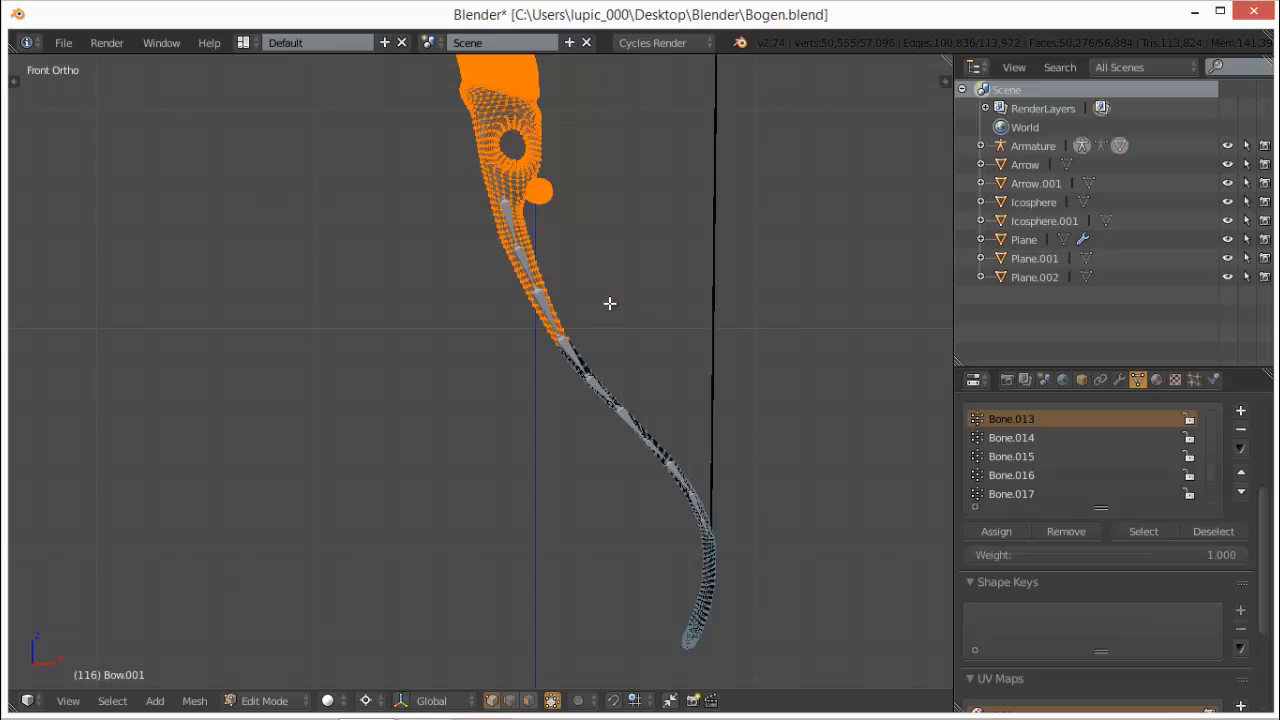
shift+scroll(607, 342, up, 4)
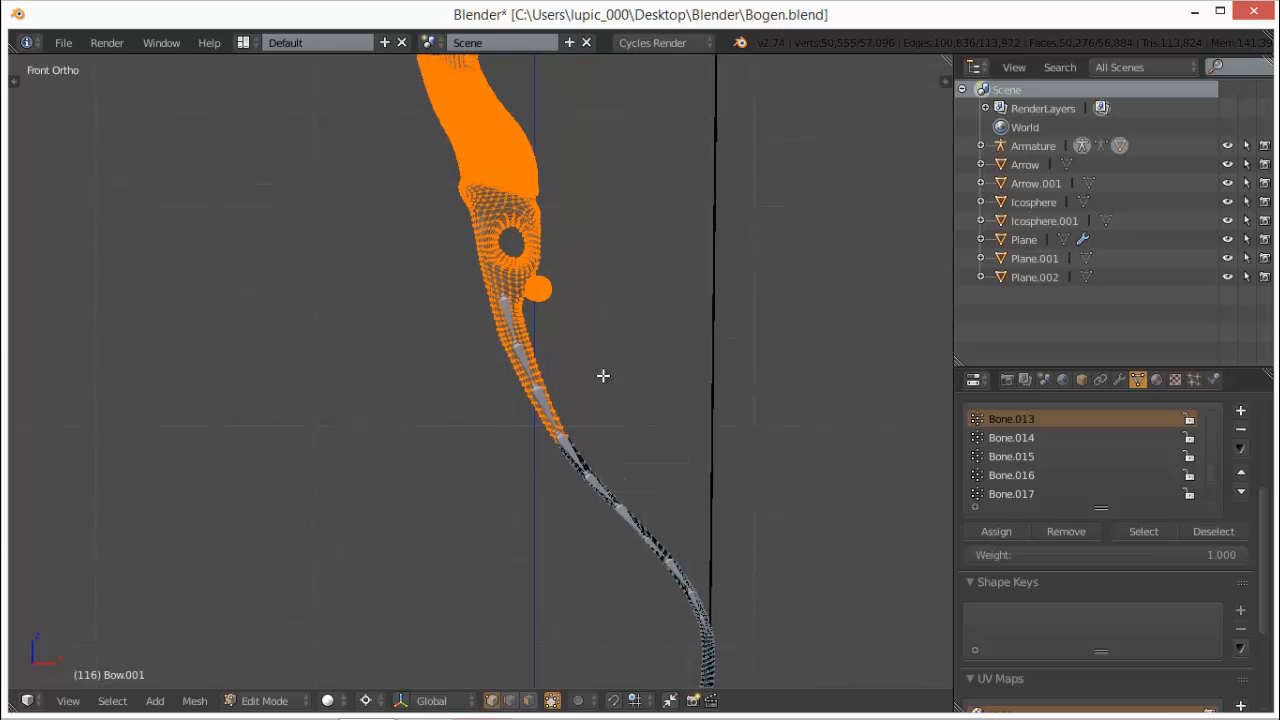
key(b)
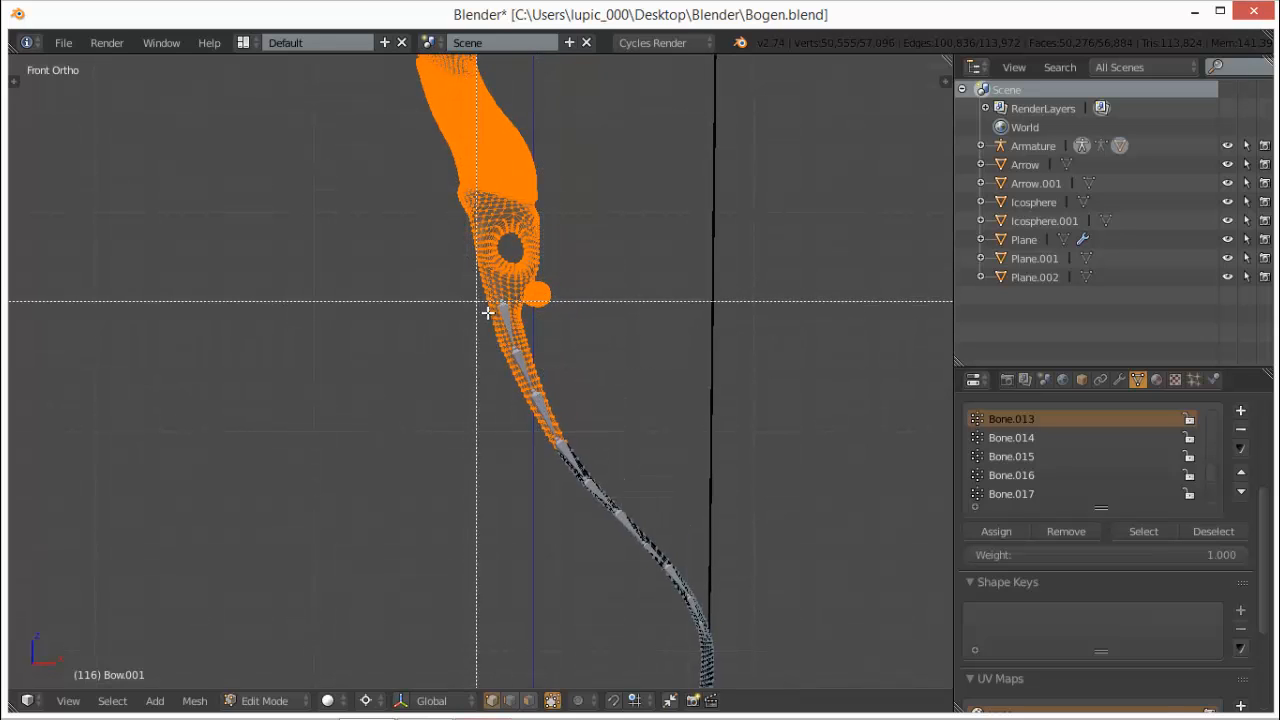
drag(471, 297, 516, 334)
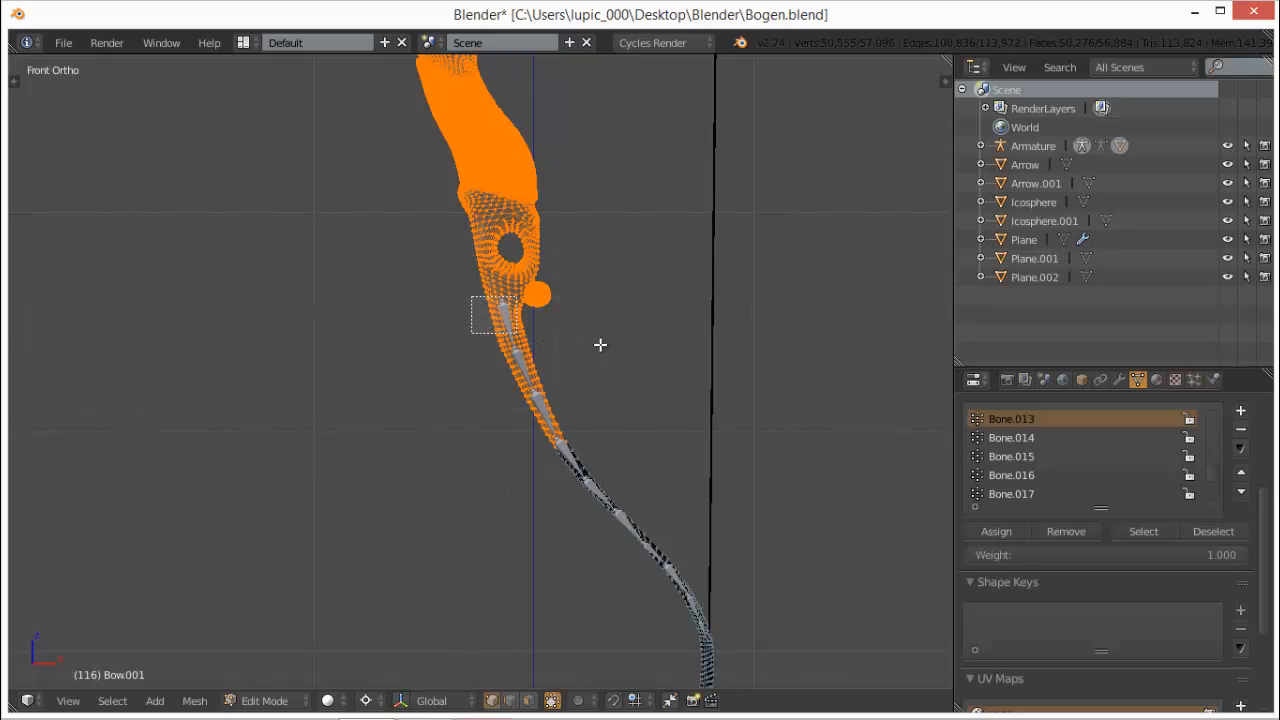
scroll(601, 344, up, 3)
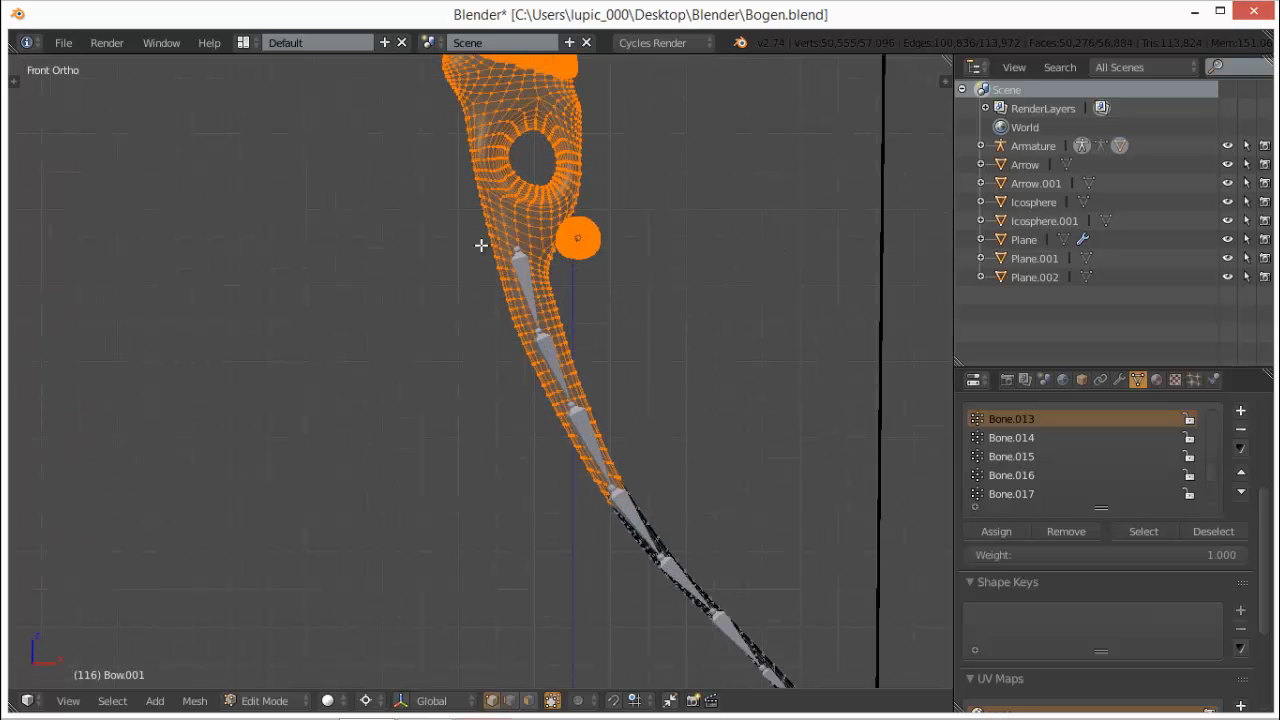
key(b)
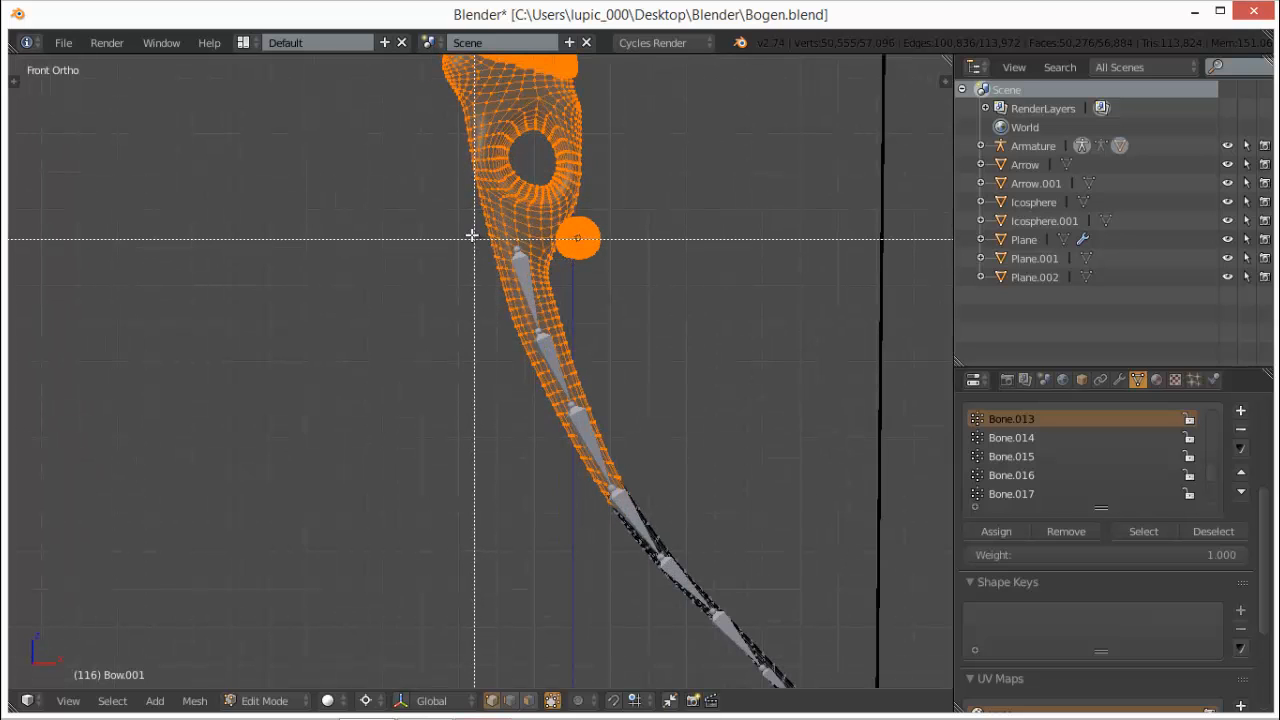
drag(471, 233, 540, 285)
mouse_move(545, 285)
middle_down()
mouse_move(537, 262)
mouse_move(574, 297)
mouse_move(563, 274)
middle_up()
- Switch the 3D view to wireframe display so that vertices on both sides of the limb can be reached
key(b)
scroll(581, 293, down, 1)
key(z)
scroll(564, 274, up, 1)
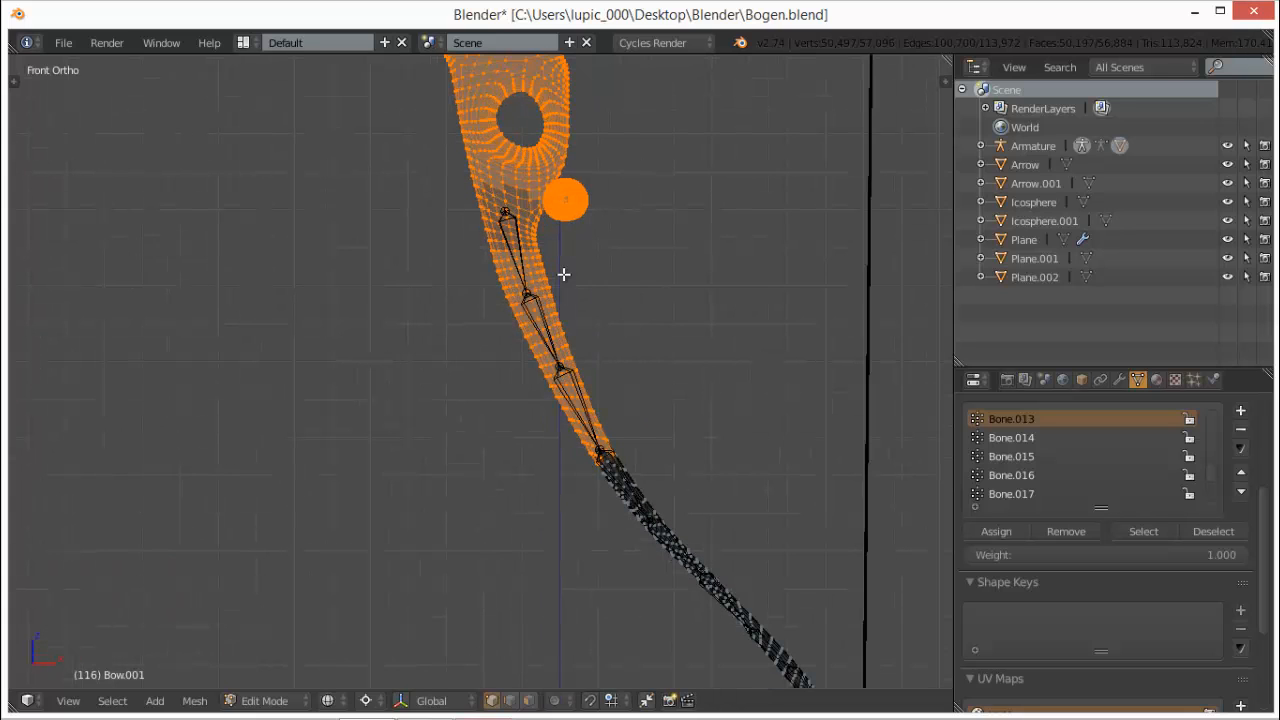
scroll(565, 305, up, 1)
shift+scroll(566, 315, up, 1)
shift+scroll(566, 317, up, 1)
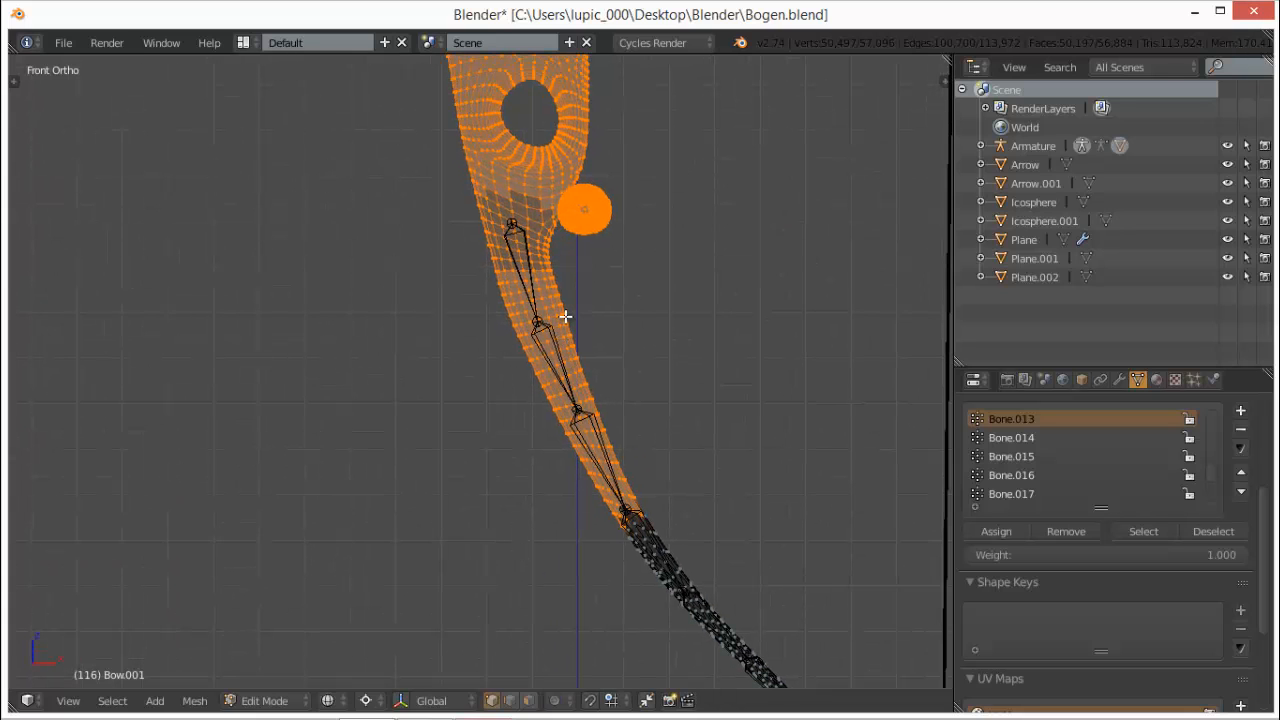
- Box-deselect all lower limb vertices from just below the riser's hole downward, leaving the riser vertices selected
key(b)
drag(449, 200, 558, 265)
scroll(502, 316, down, 1)
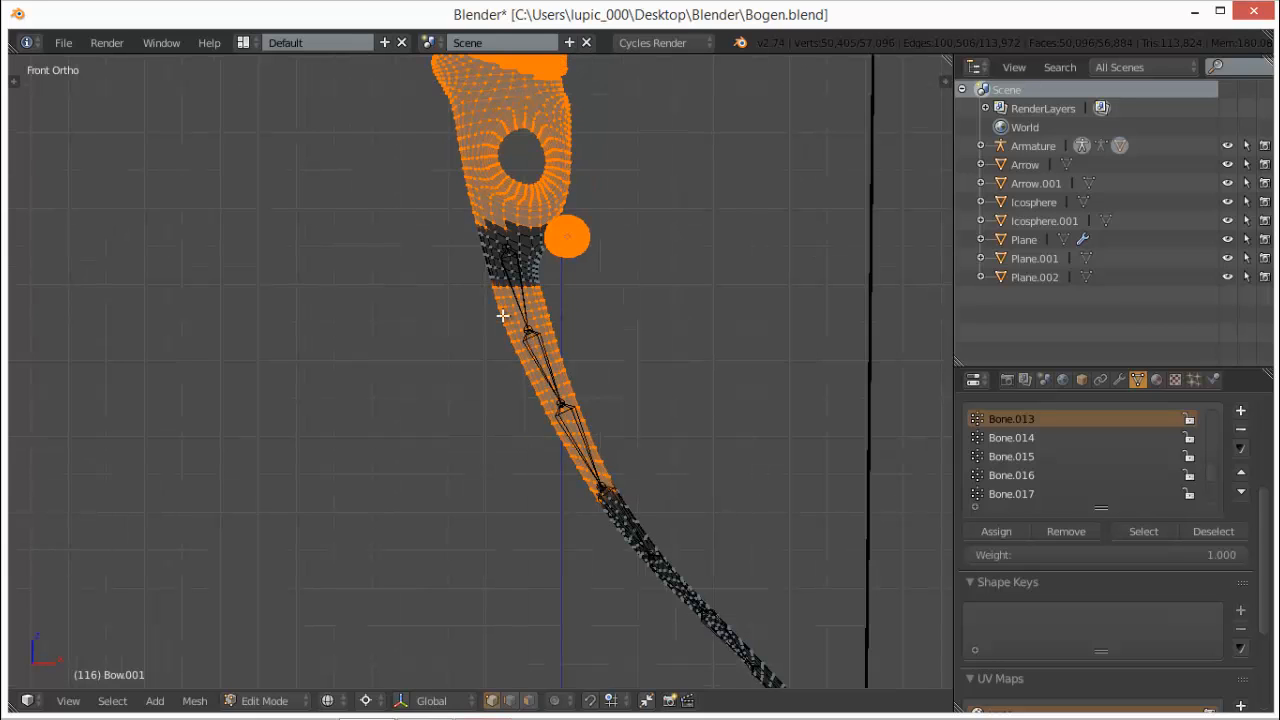
key(b)
drag(461, 276, 663, 534)
key(b)
drag(523, 437, 772, 486)
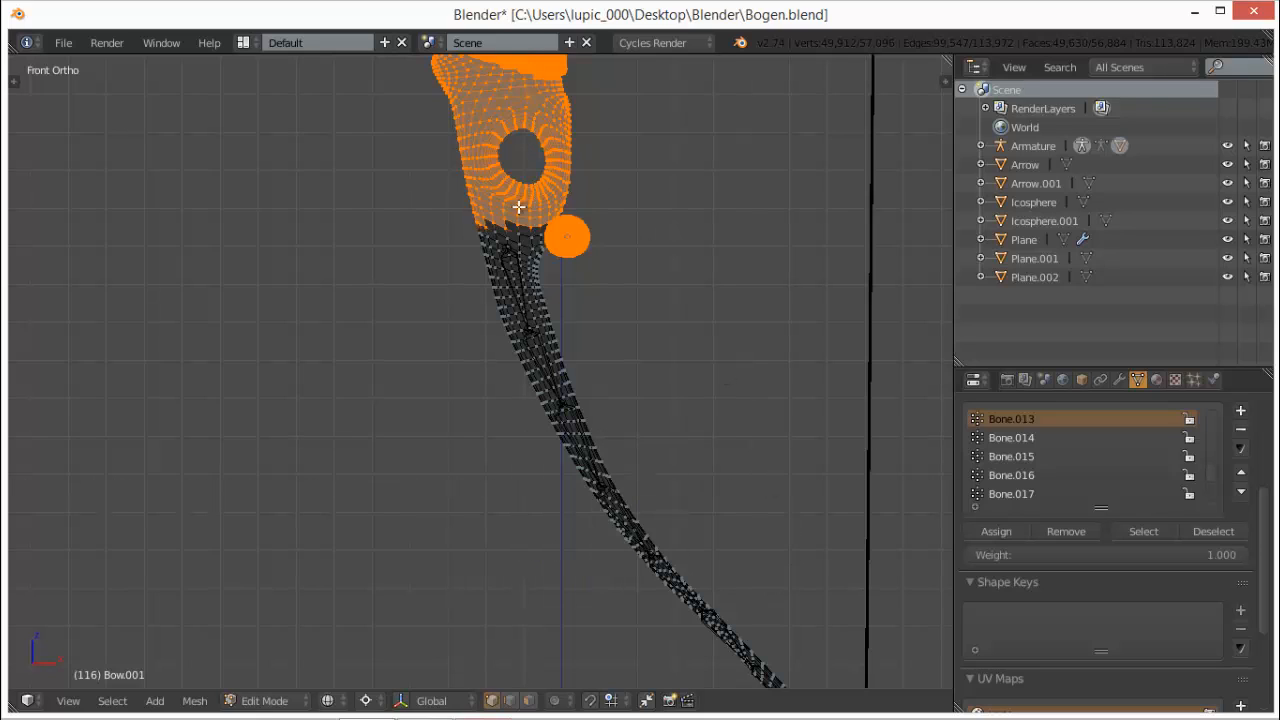
- Remove the selected riser vertices from the Bone.013 group, clear the selection and select the group's remaining vertices
click(1090, 526)
key(a)
click(1150, 531)
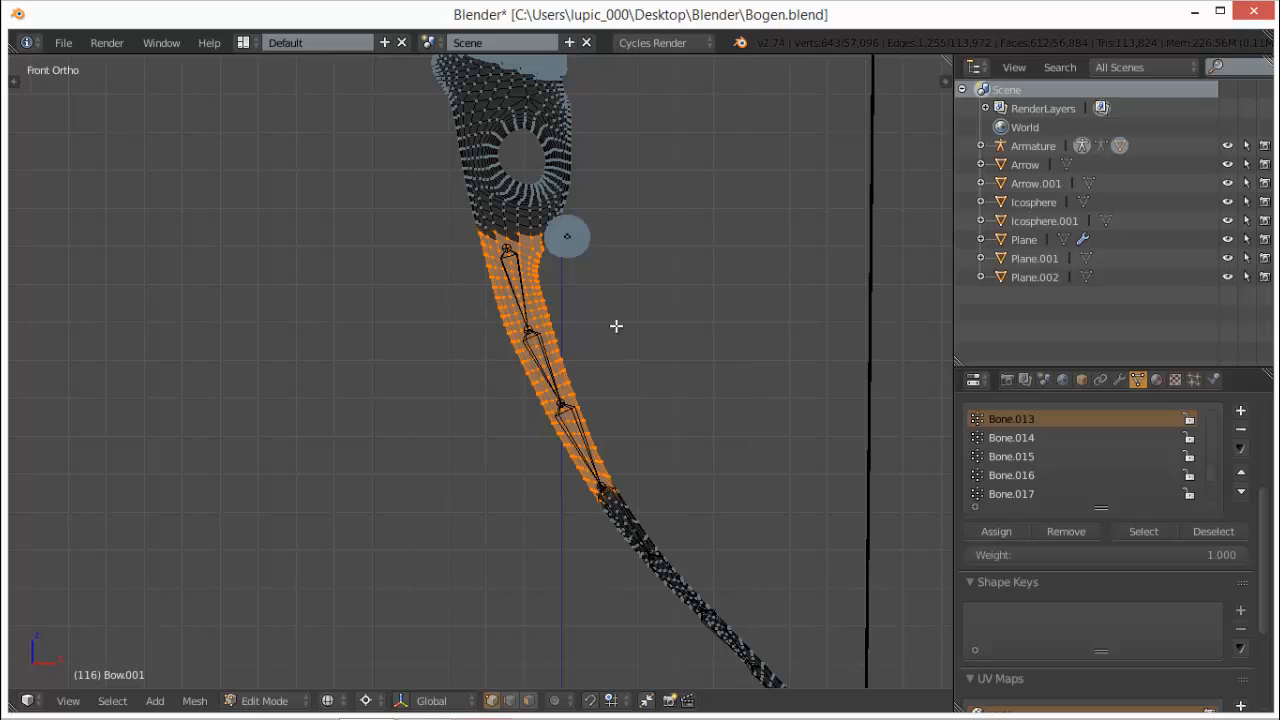
- Leave Edit Mode, select the lower limb's first bone and try rotating it to test the bow's deformation
key(Tab)
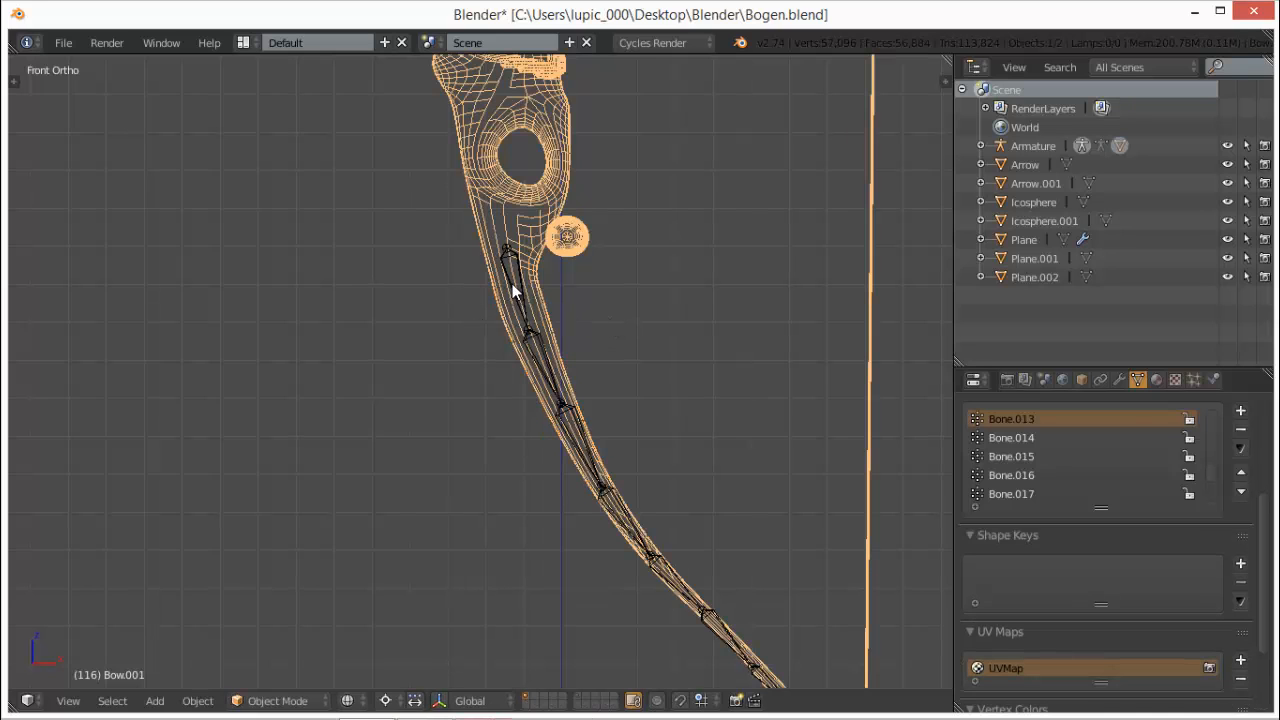
right_click(512, 283)
scroll(689, 357, down, 5)
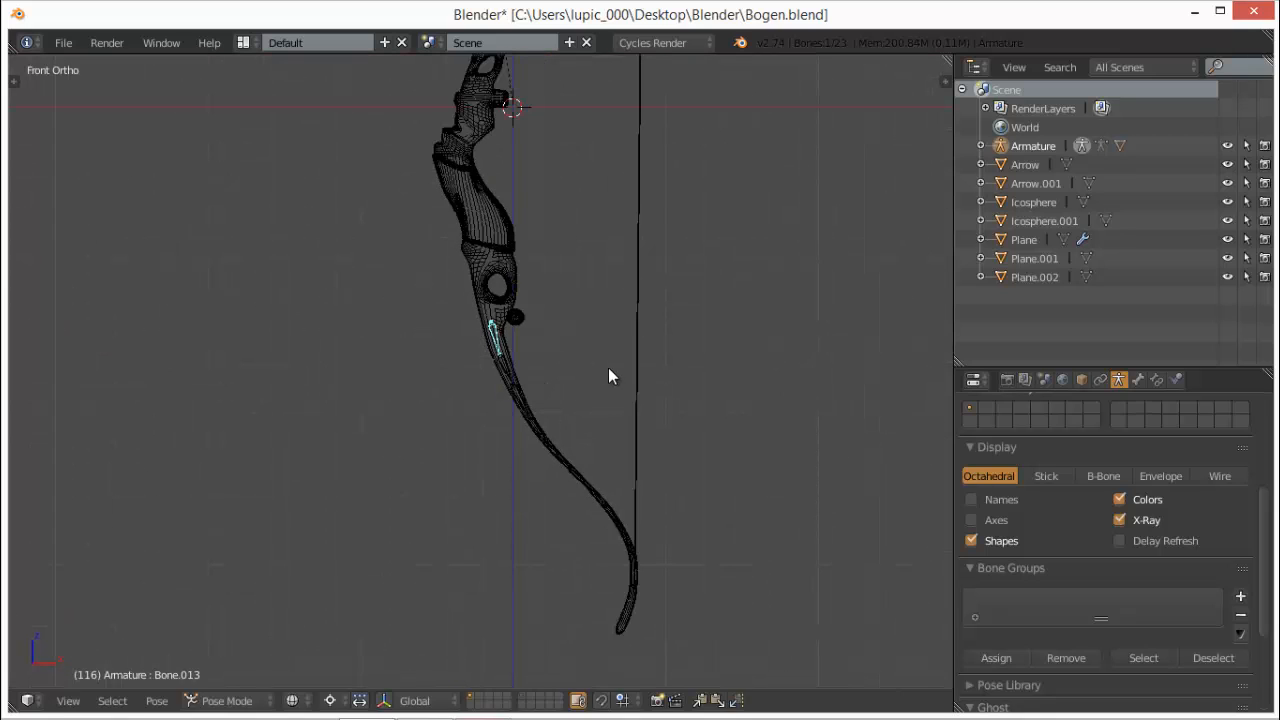
key(r)
key(Escape)
scroll(545, 271, up, 2)
shift+middle_drag(594, 241, 628, 421)
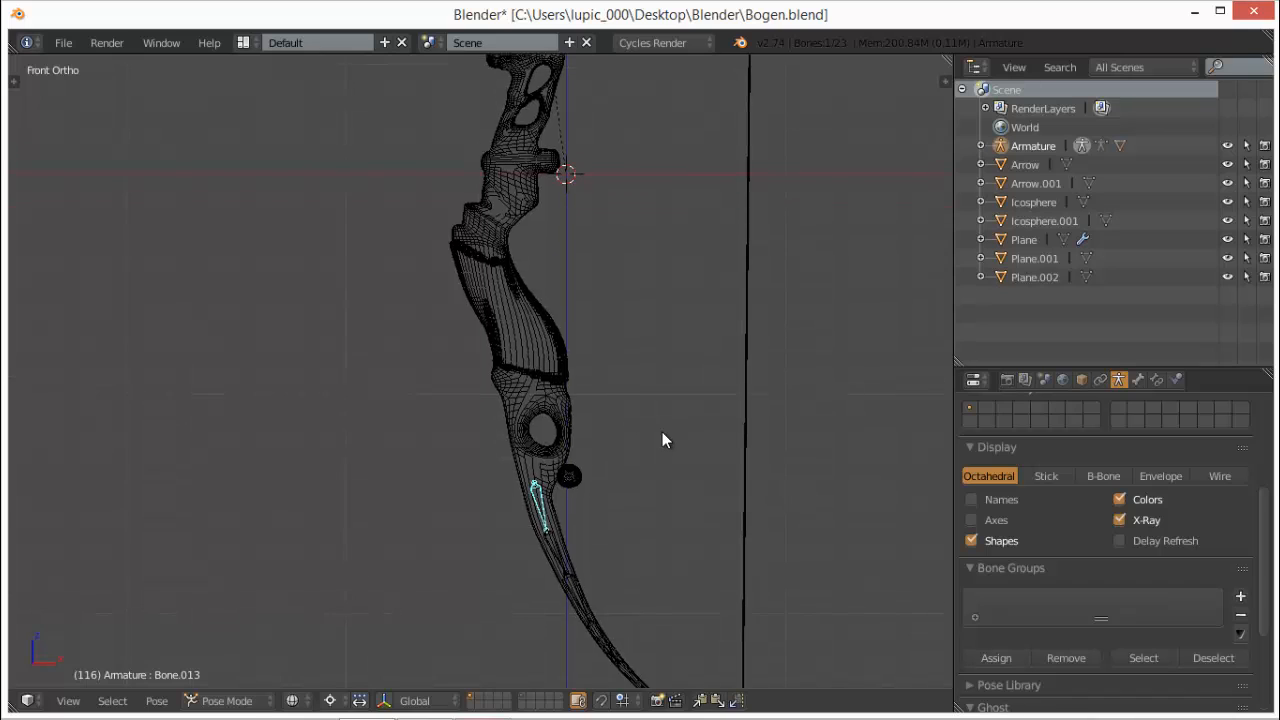
scroll(662, 429, down, 1)
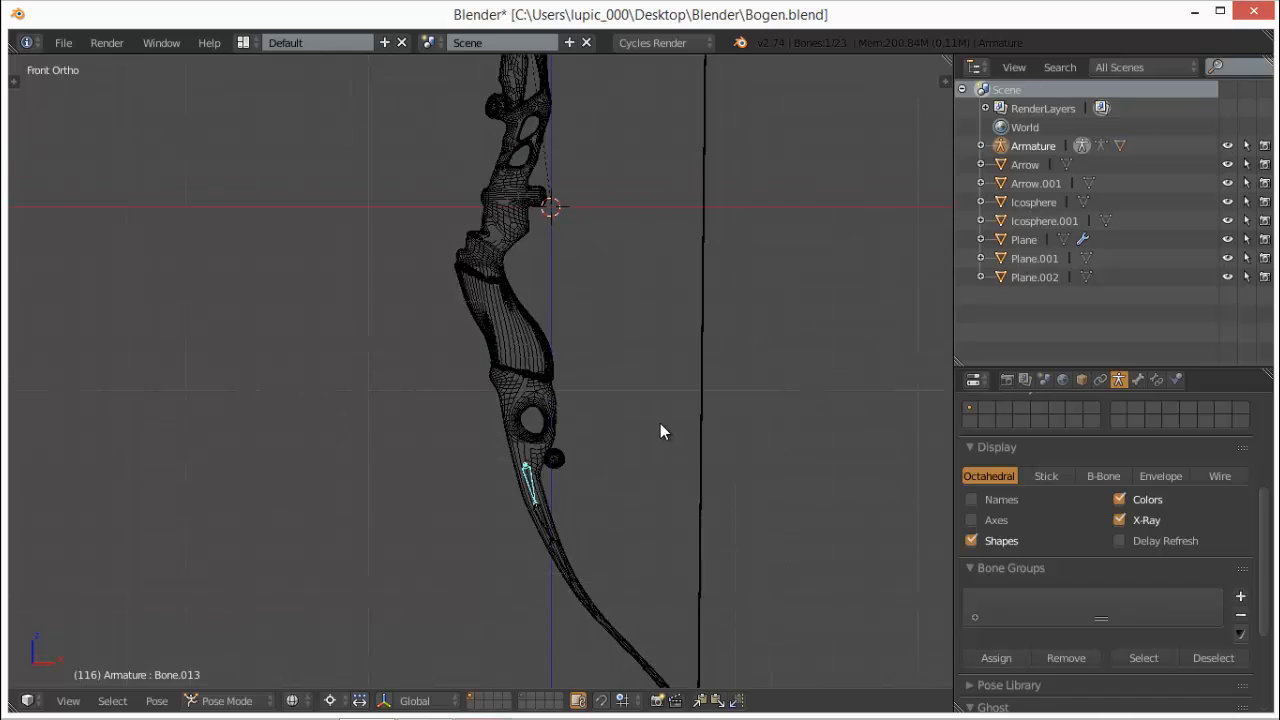
- Return to Edit Mode on the bow and reselect only the Bone.013 vertices to check the group's extent
right_click(498, 348)
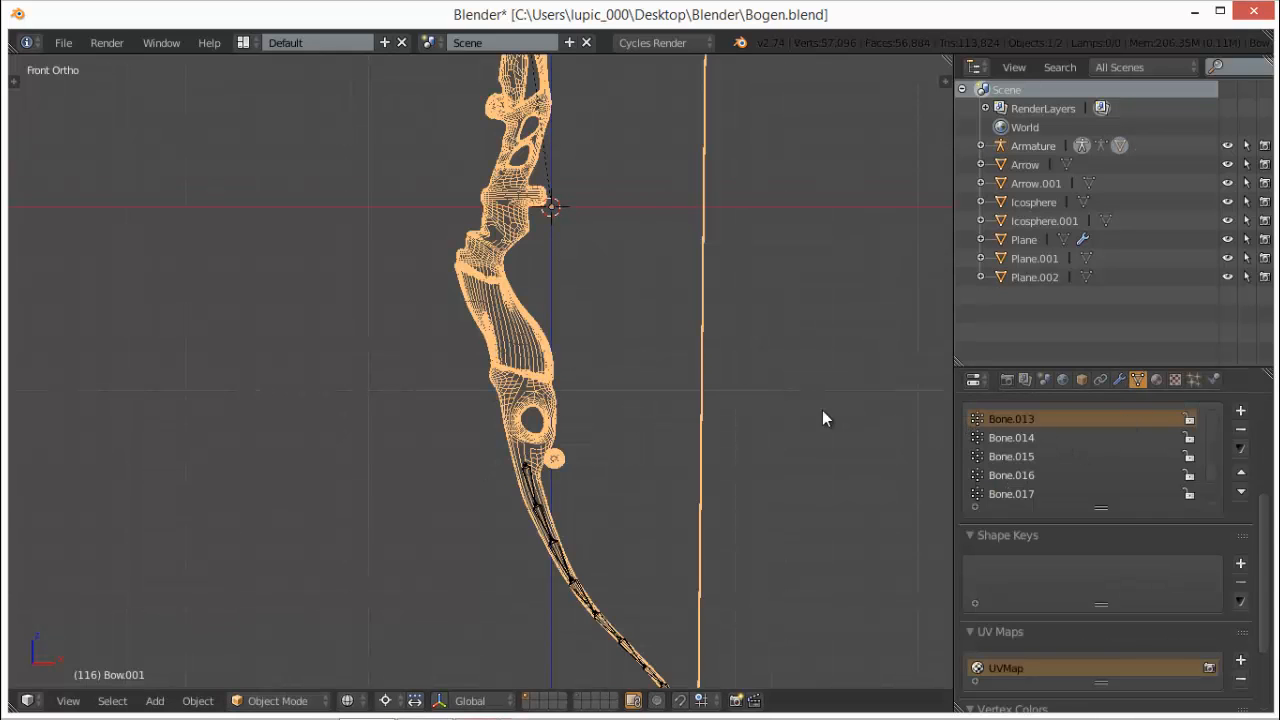
key(Tab)
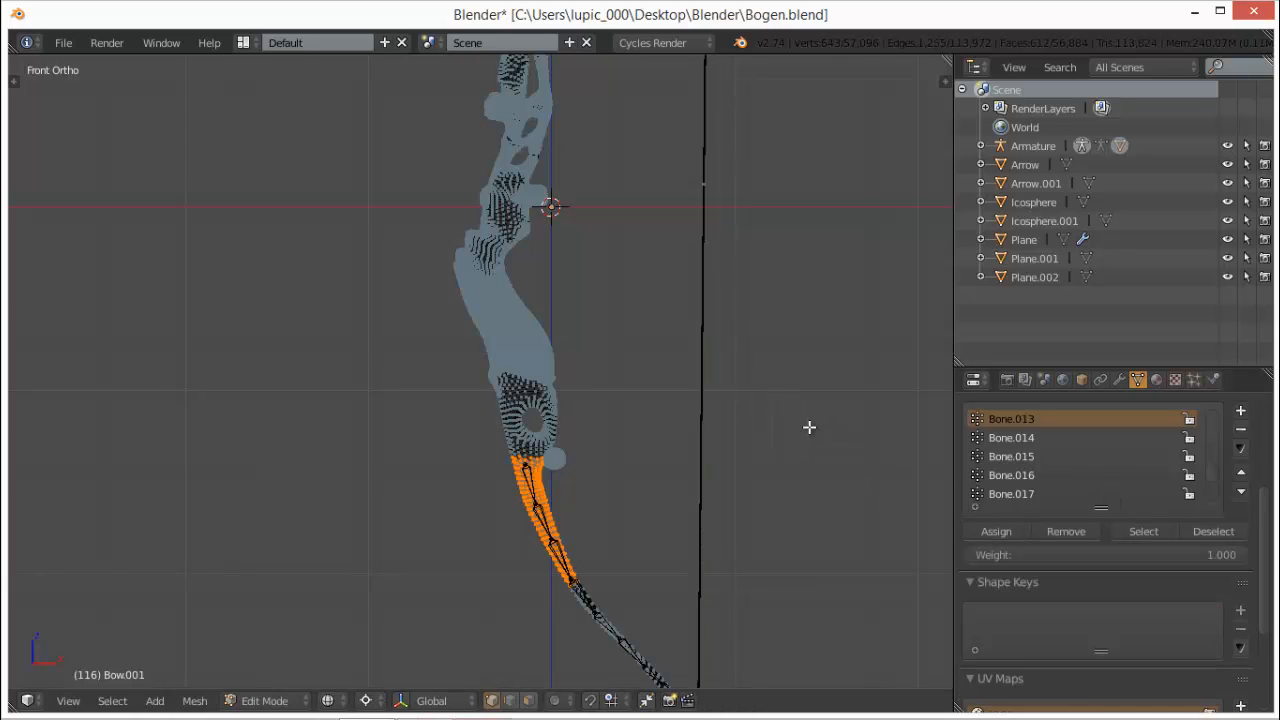
key(a)
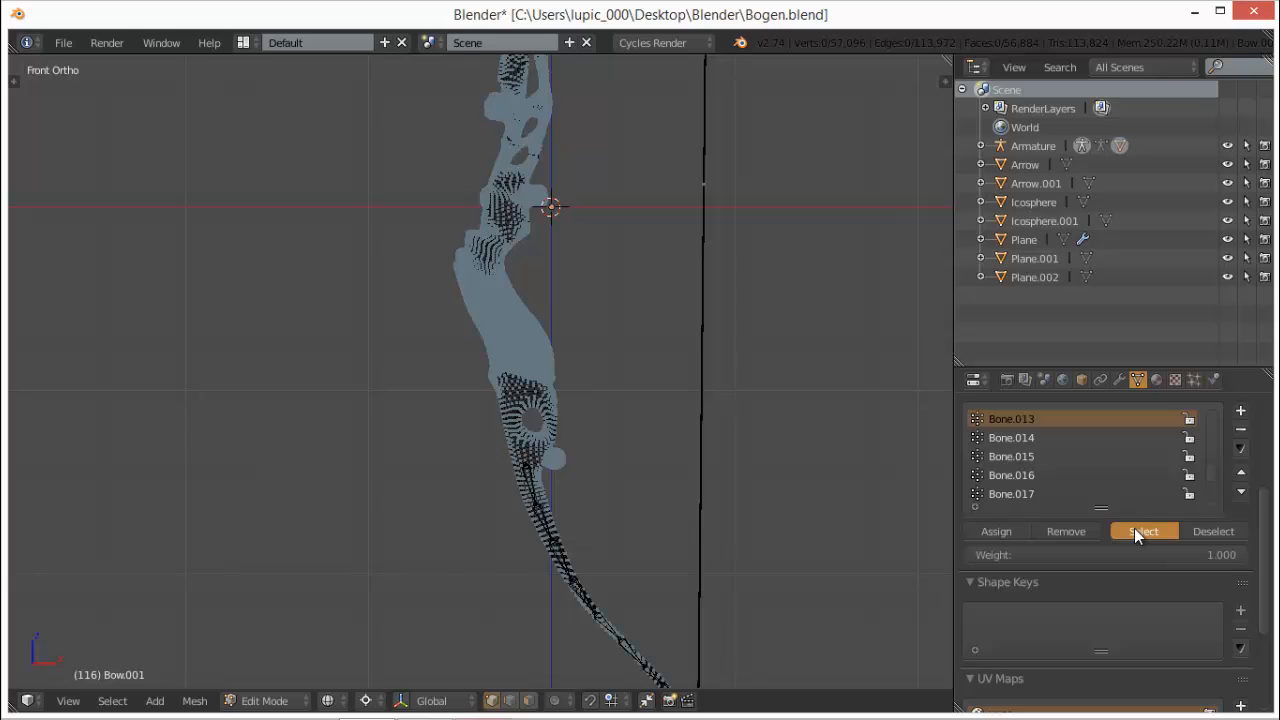
click(1138, 531)
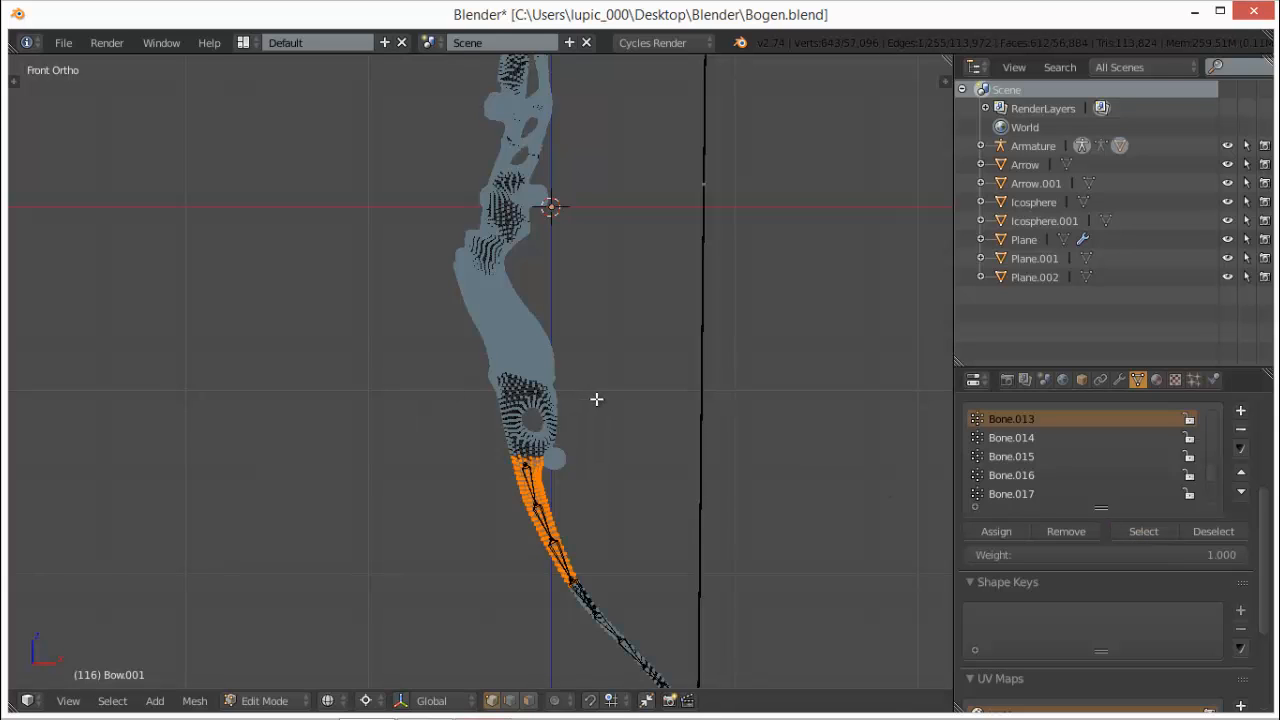
scroll(596, 399, down, 3)
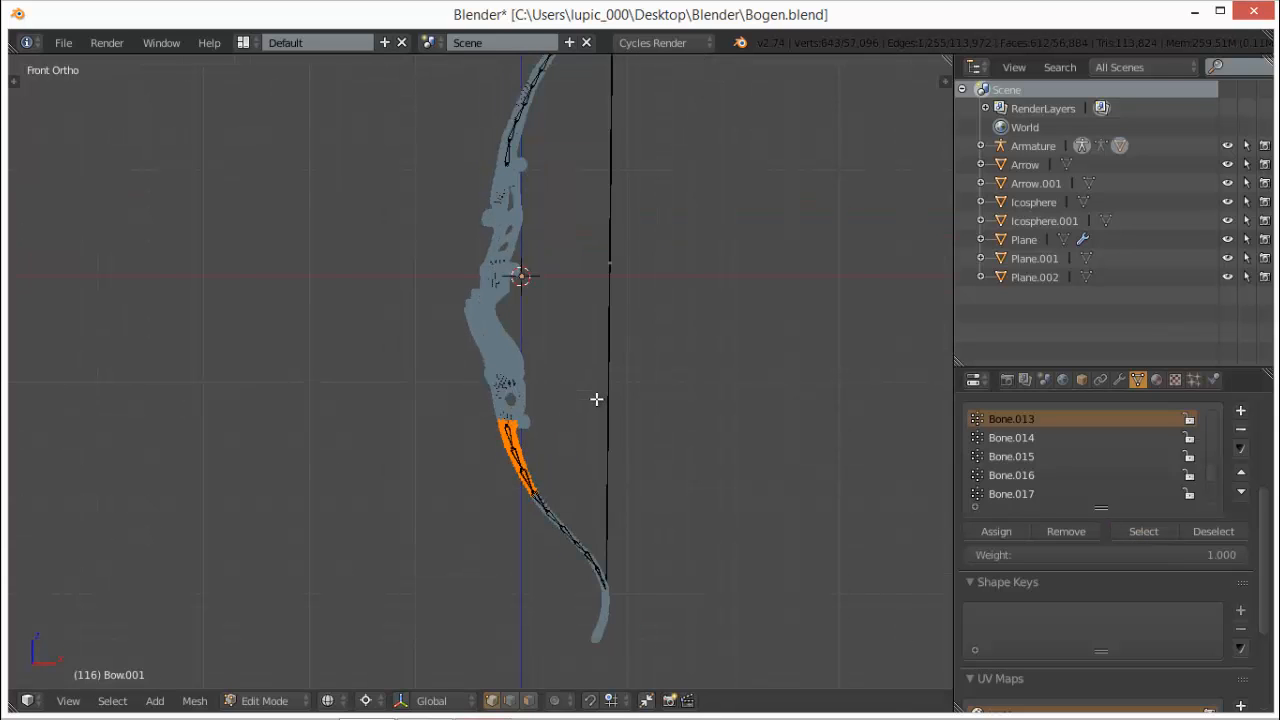
scroll(596, 399, up, 2)
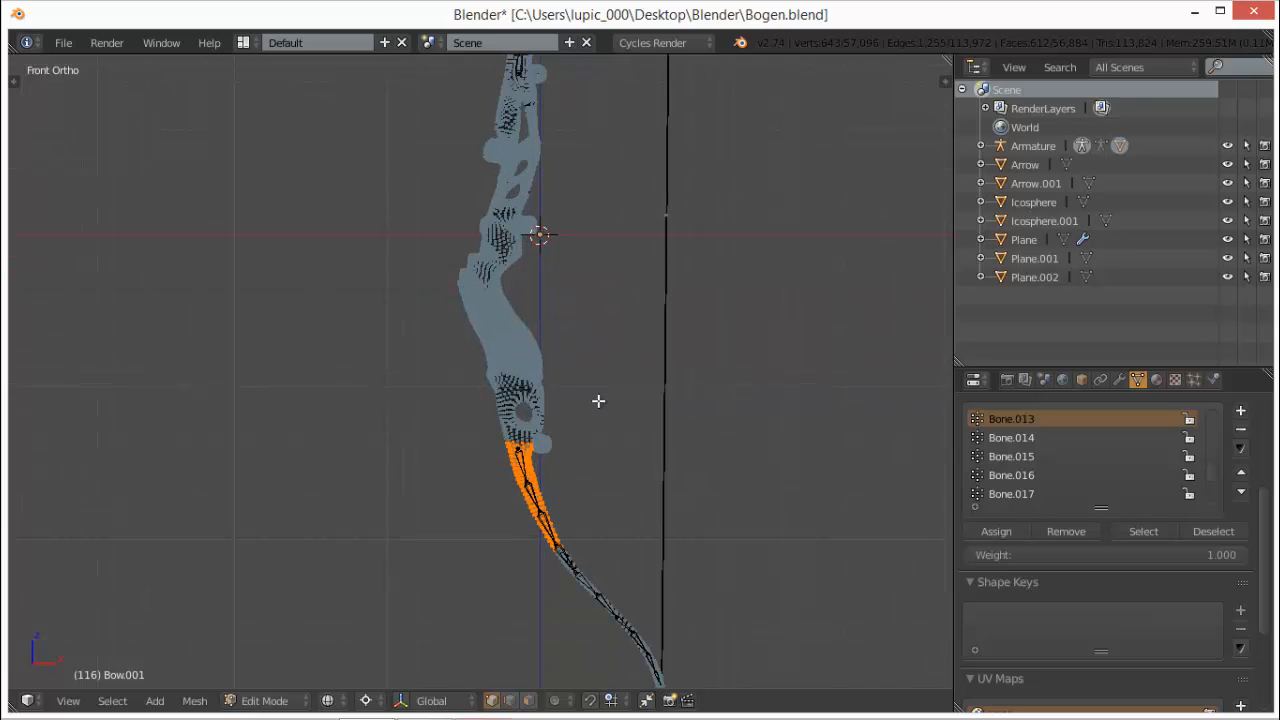
scroll(590, 431, up, 1)
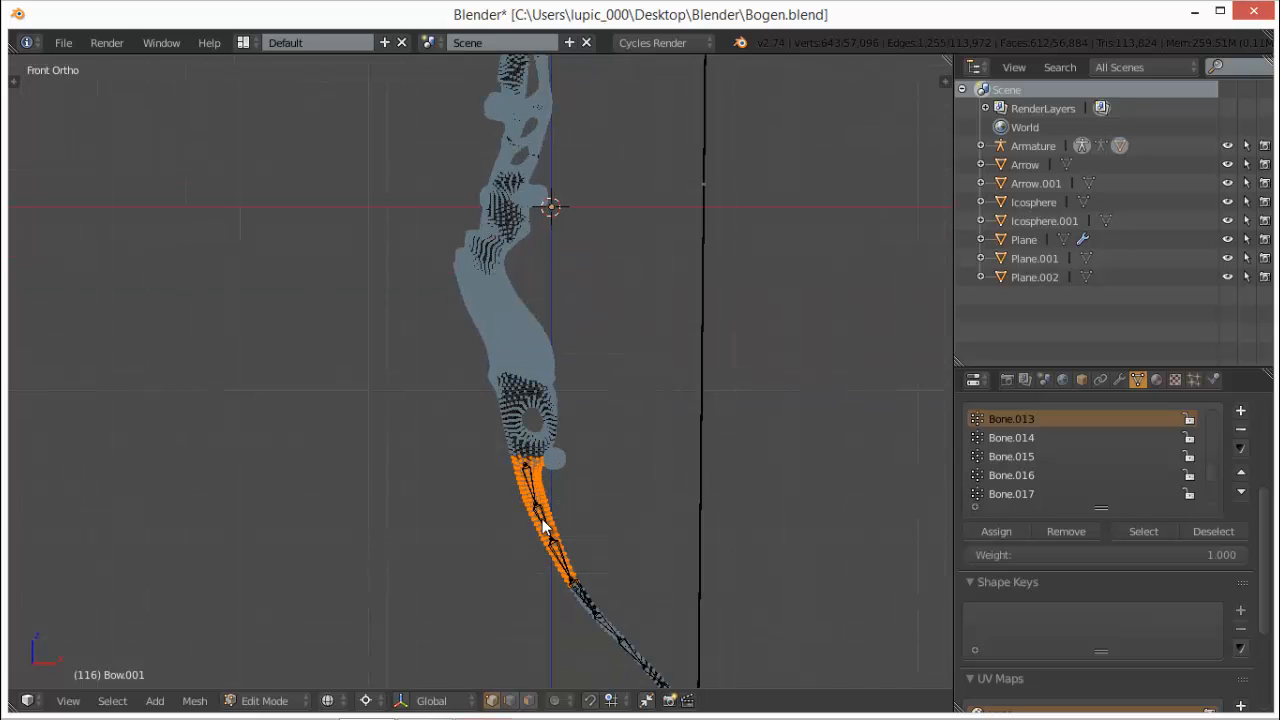
- Select the lower limb's second bone to identify it, and select only the Bone.014 group's vertices on the bow in Edit Mode
key(Tab)
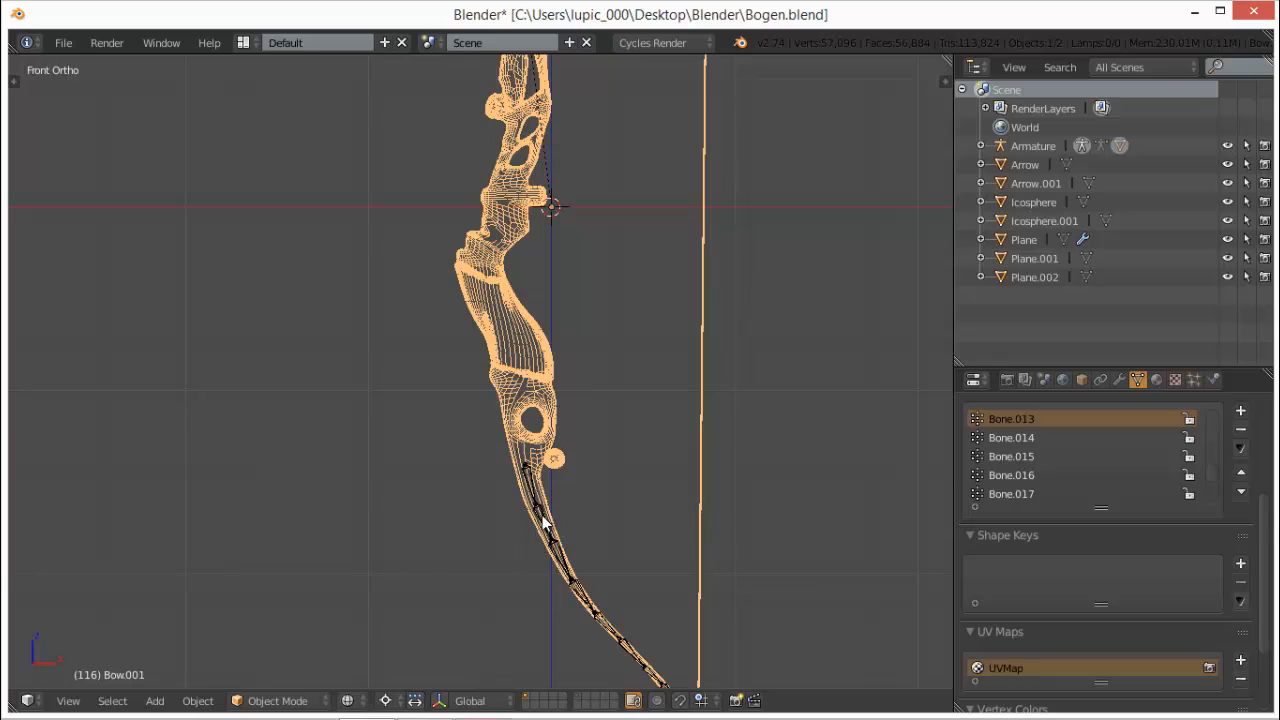
right_click(541, 521)
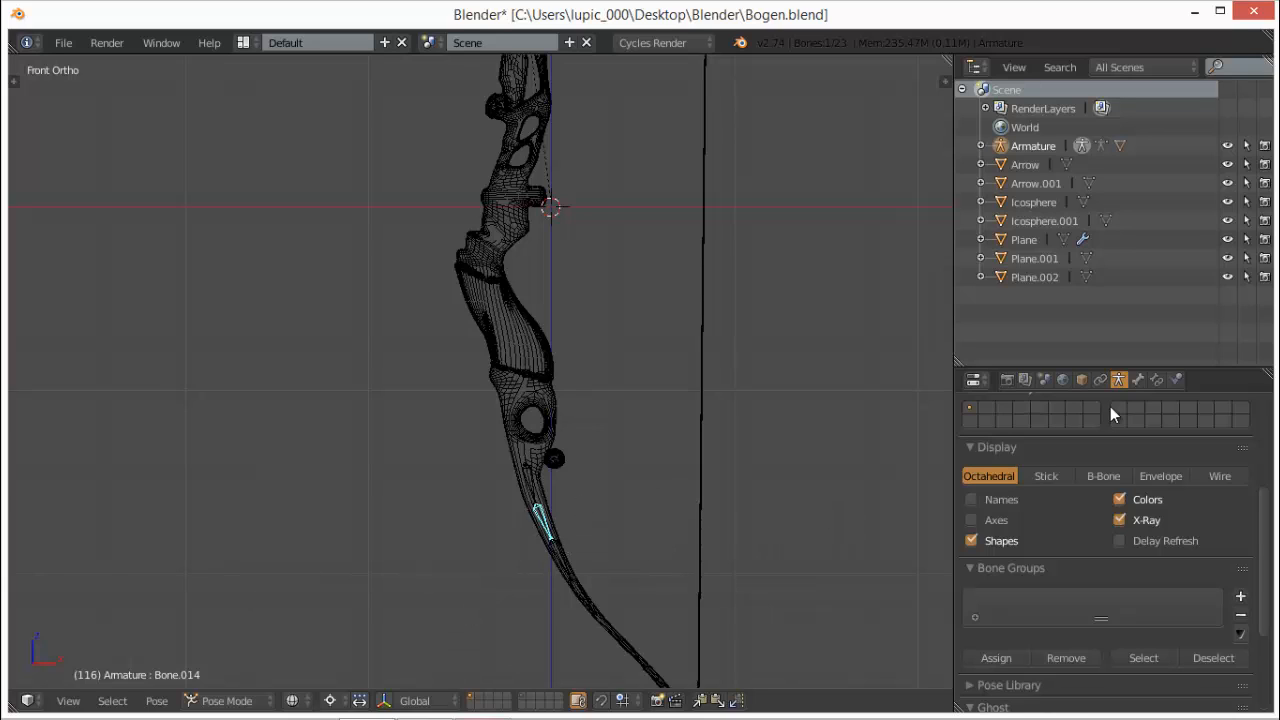
right_click(537, 397)
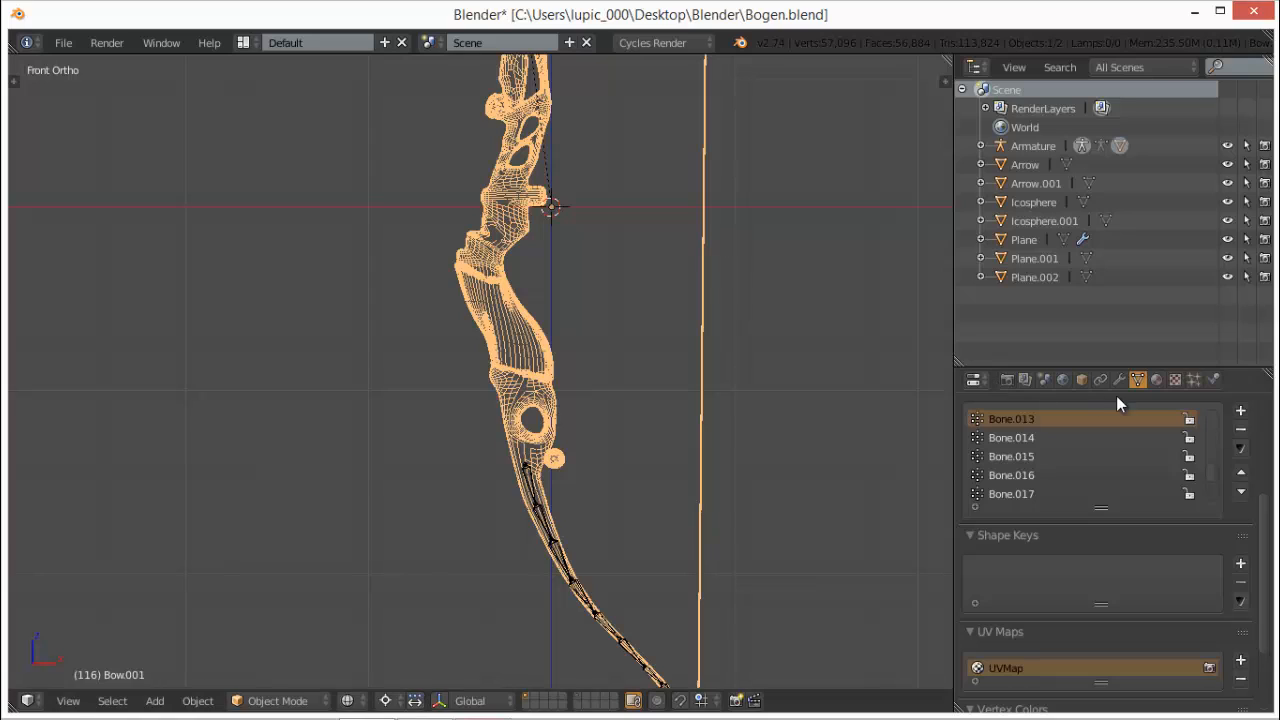
click(1050, 447)
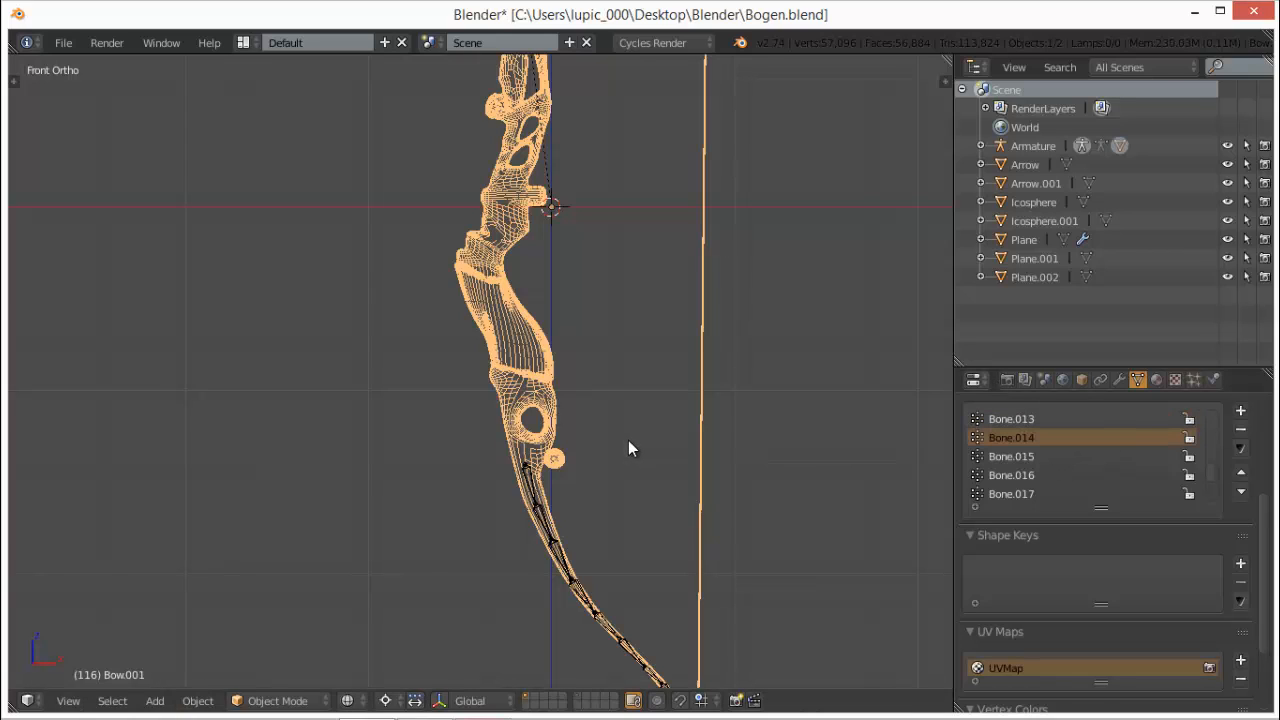
key(Tab)
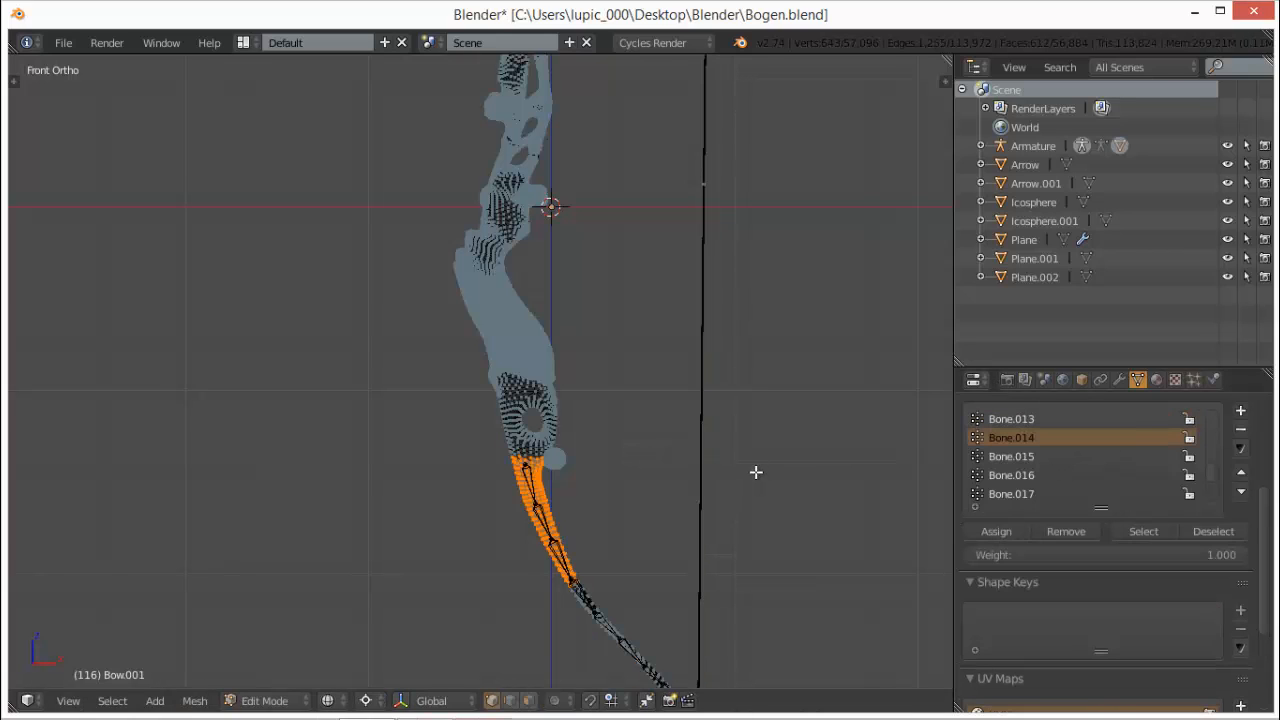
key(a)
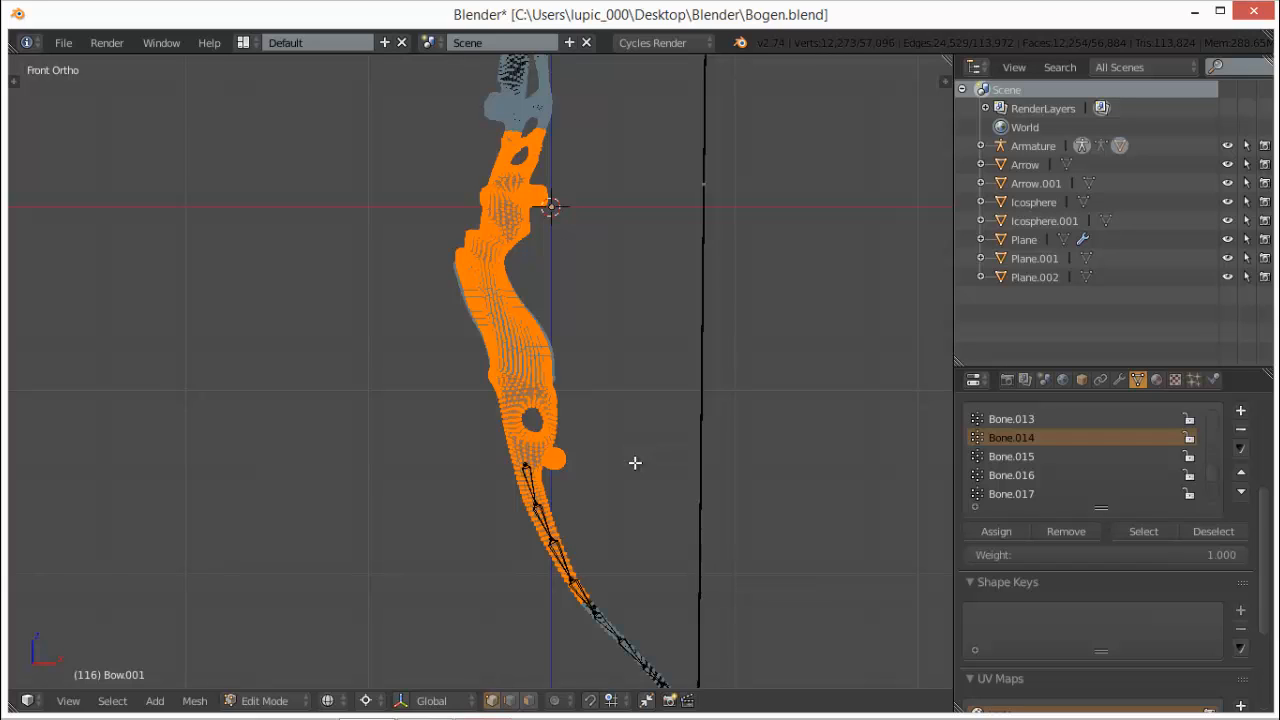
- Circle-deselect the lower limb's vertices from its second bone downward, keeping the riser and first-bone vertices of the Bone.014 group selected
scroll(598, 454, up, 1)
shift+middle_drag(598, 454, 531, 266)
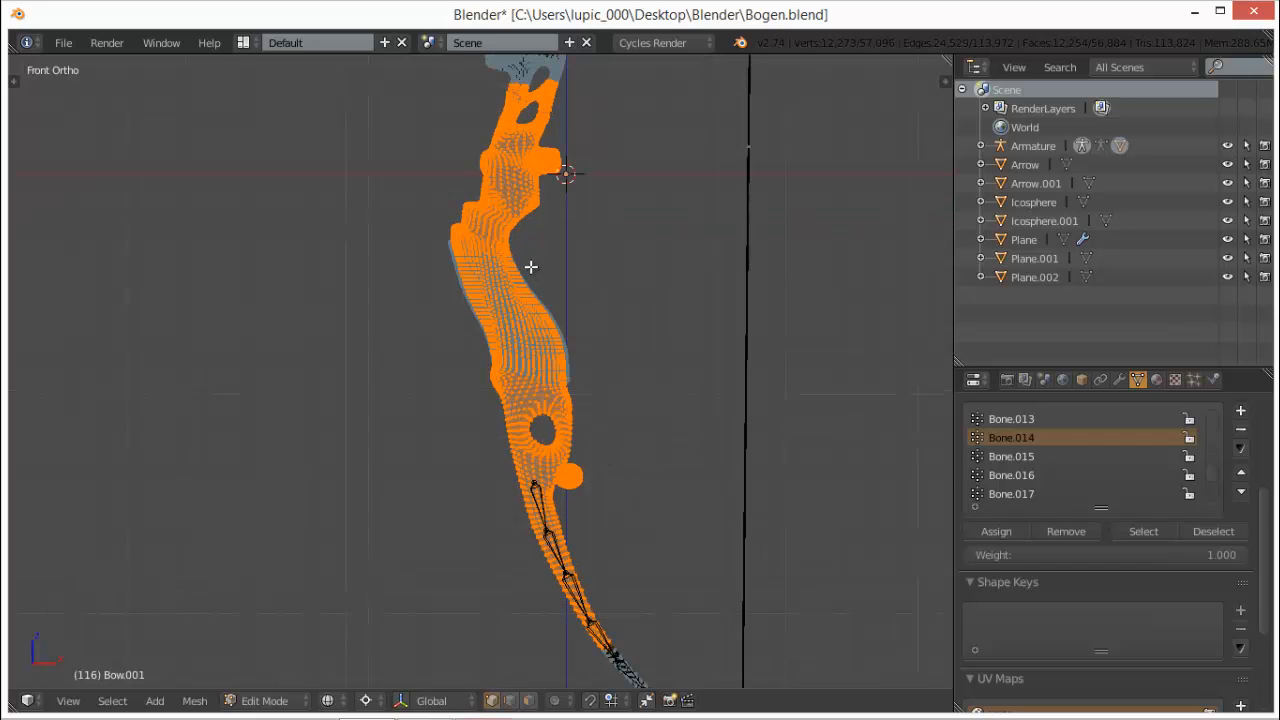
scroll(551, 403, up, 2)
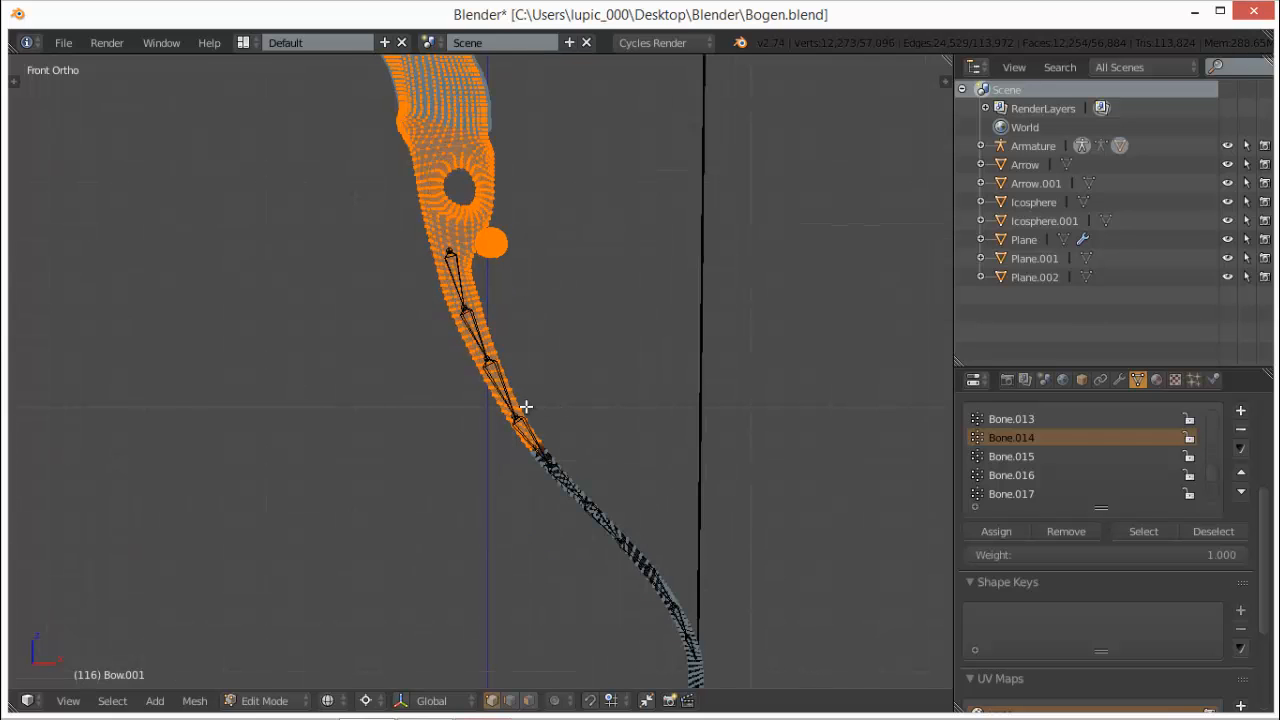
key(b)
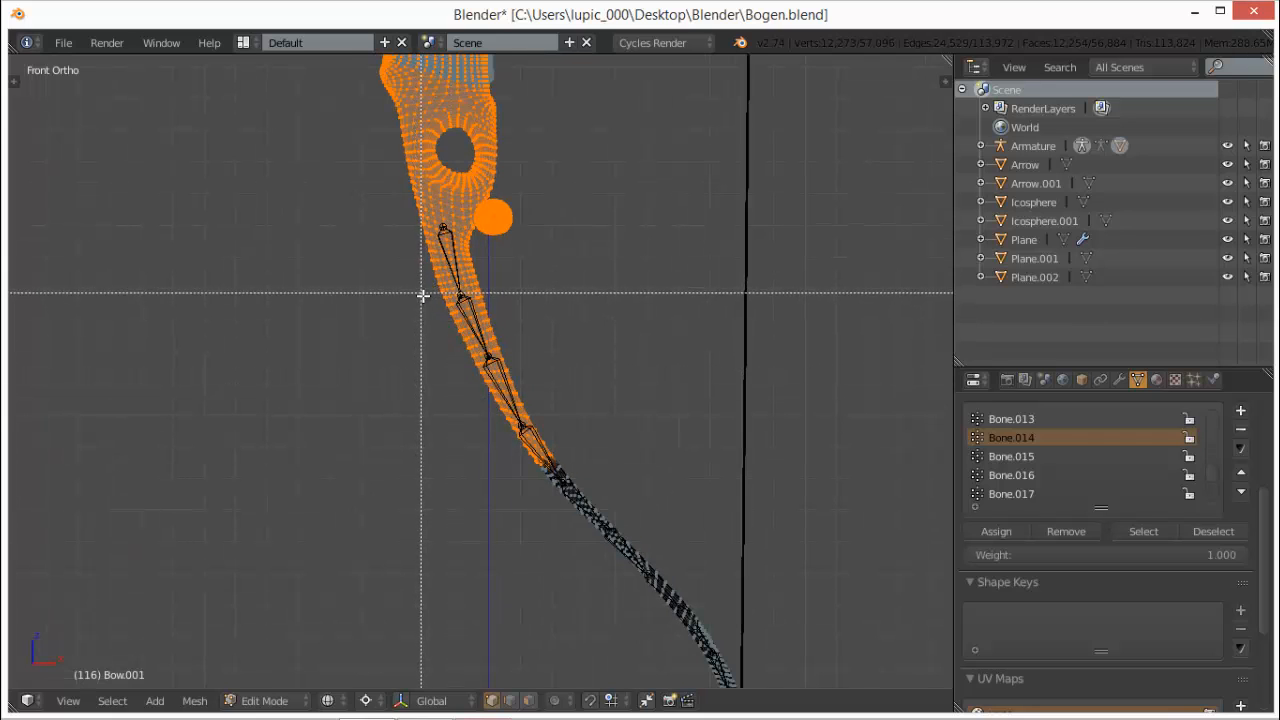
middle_drag(423, 294, 560, 398)
key(c)
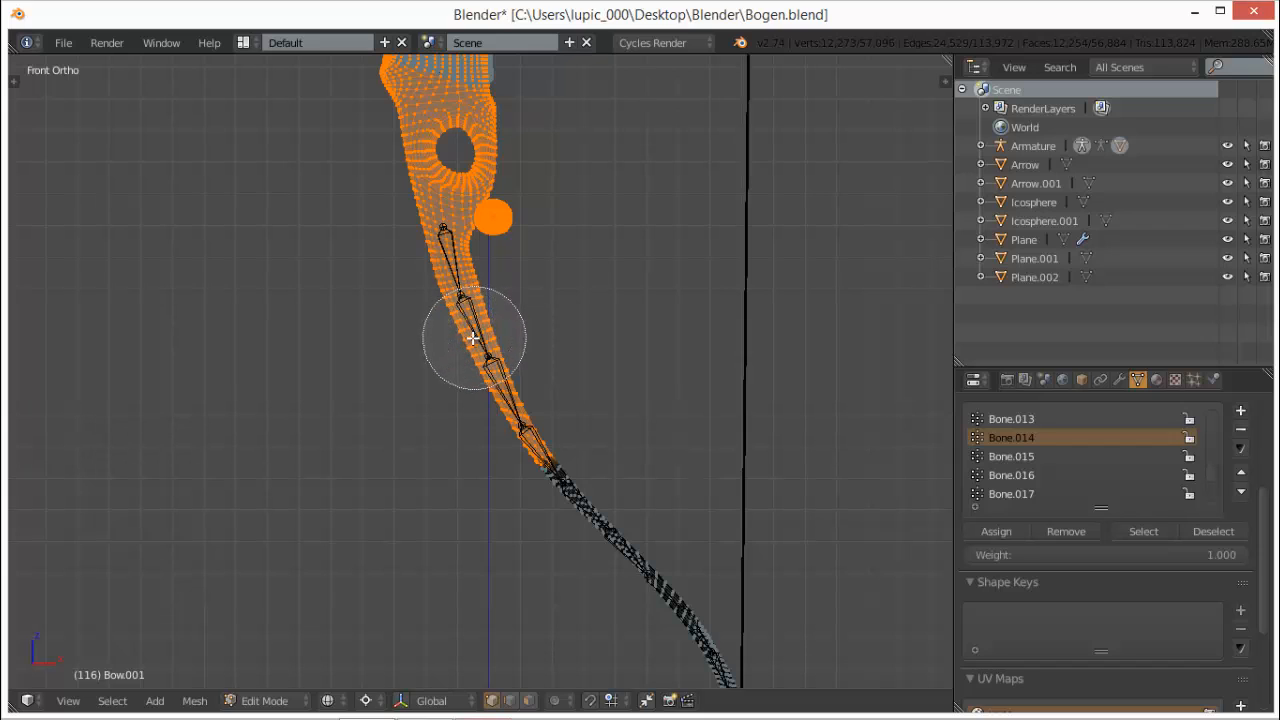
middle_click(471, 341)
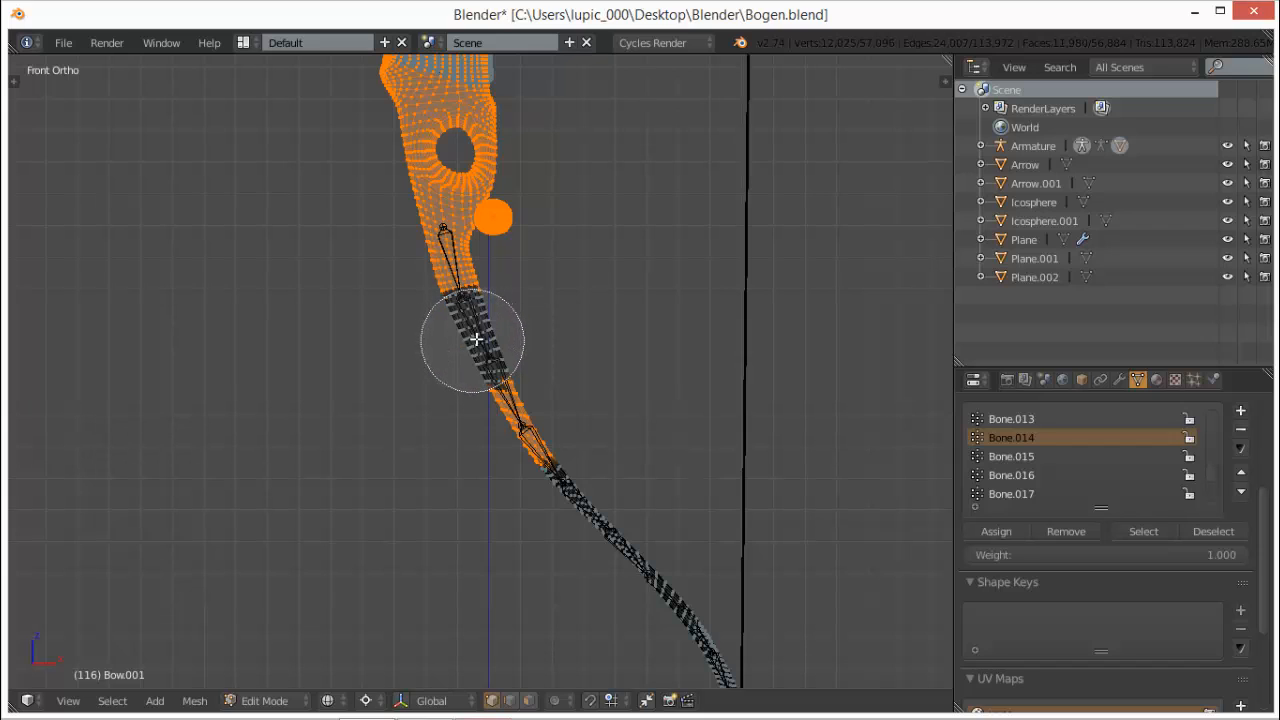
middle_drag(480, 338, 590, 499)
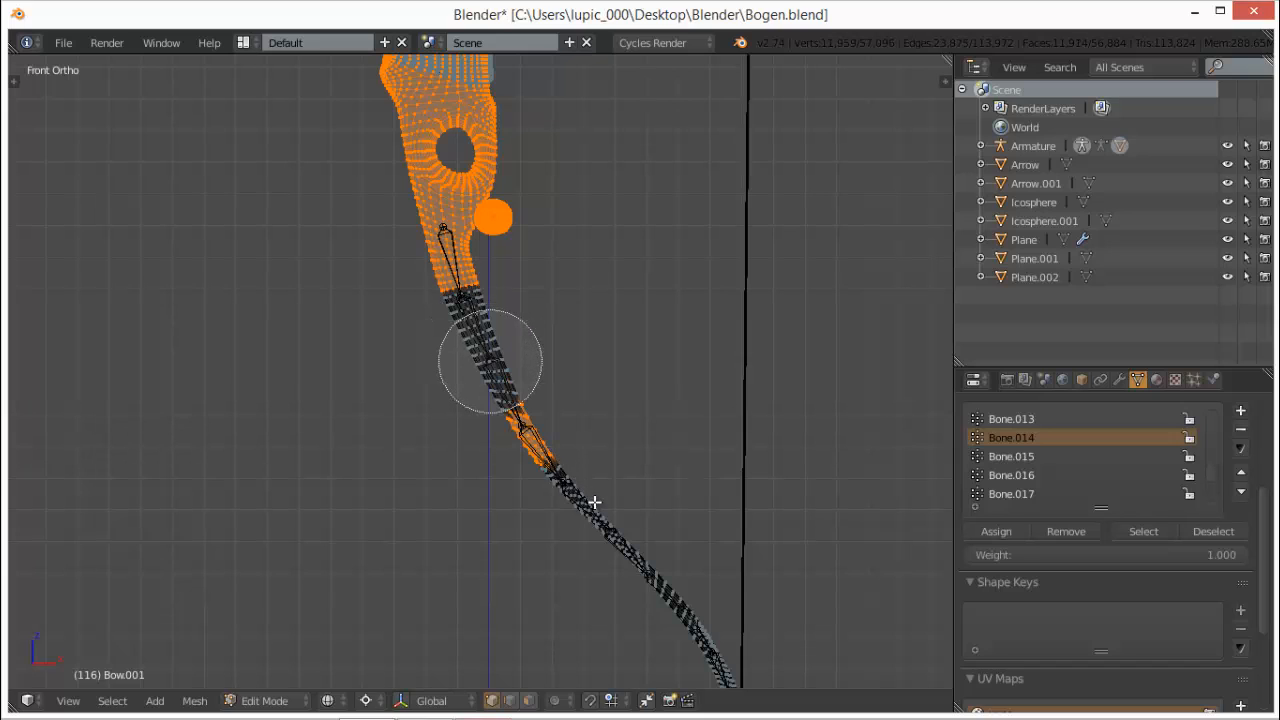
middle_click(583, 488)
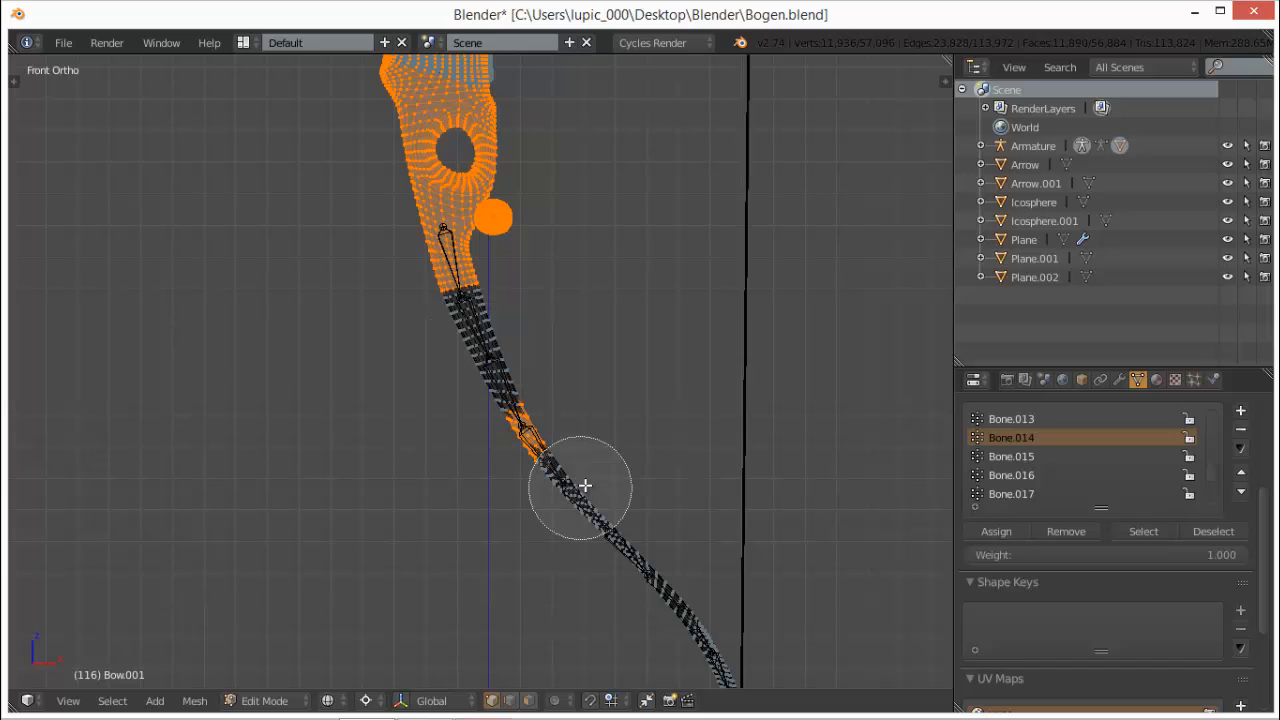
middle_click(527, 434)
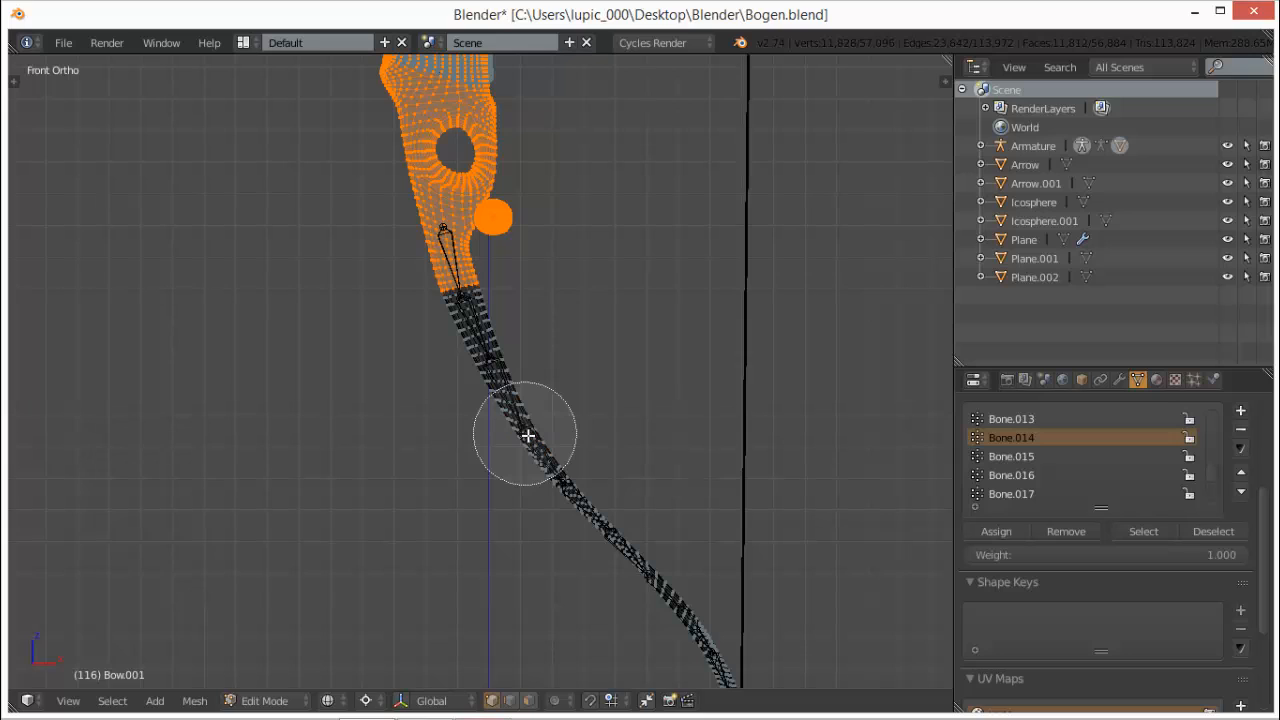
right_click(603, 395)
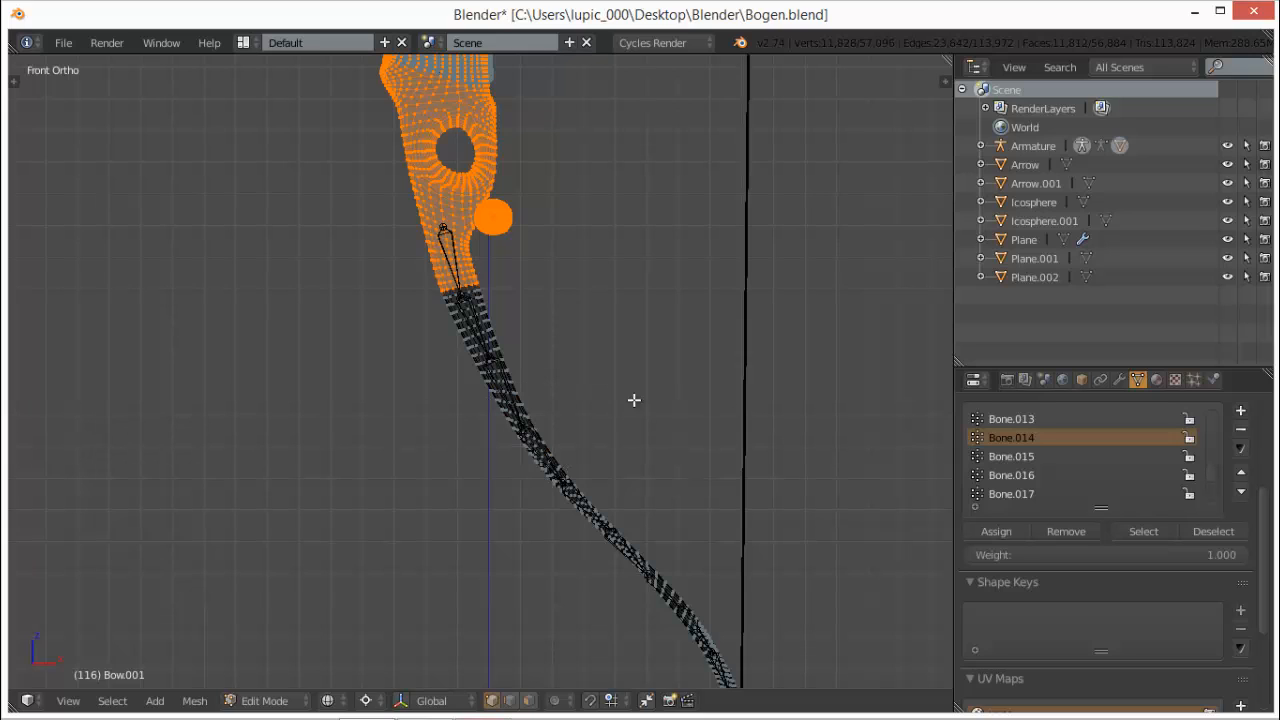
- Remove the selected riser and first-bone vertices from the Bone.014 group and clear the selection
click(1080, 531)
key(a)
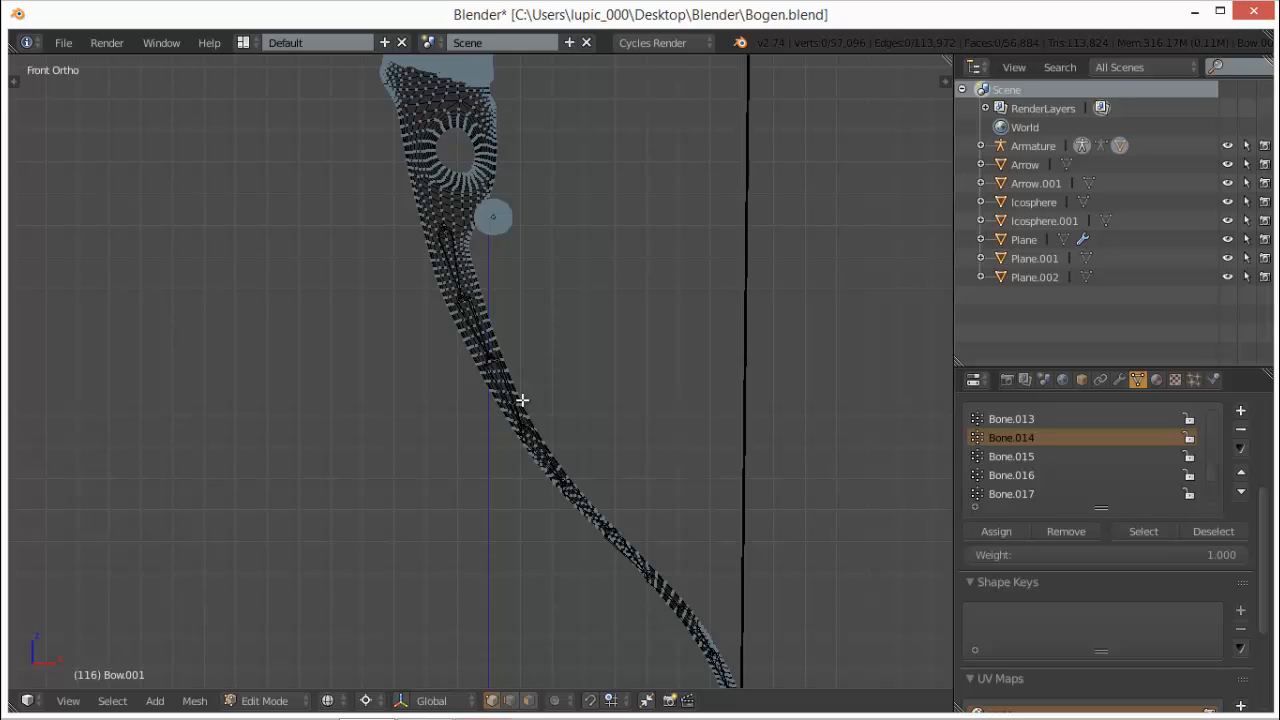
click(522, 400)
- Make Bone.015 the active vertex group and select its vertices on the bow
click(1038, 457)
click(1137, 526)
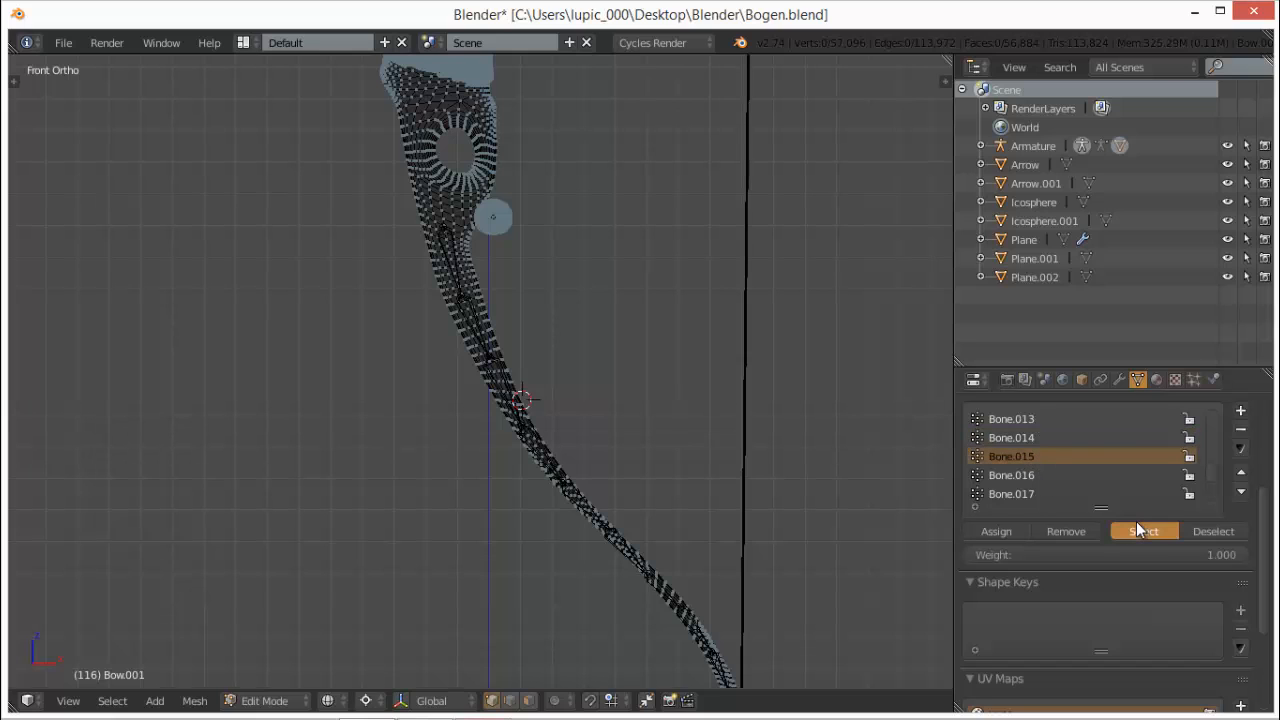
scroll(531, 337, down, 1)
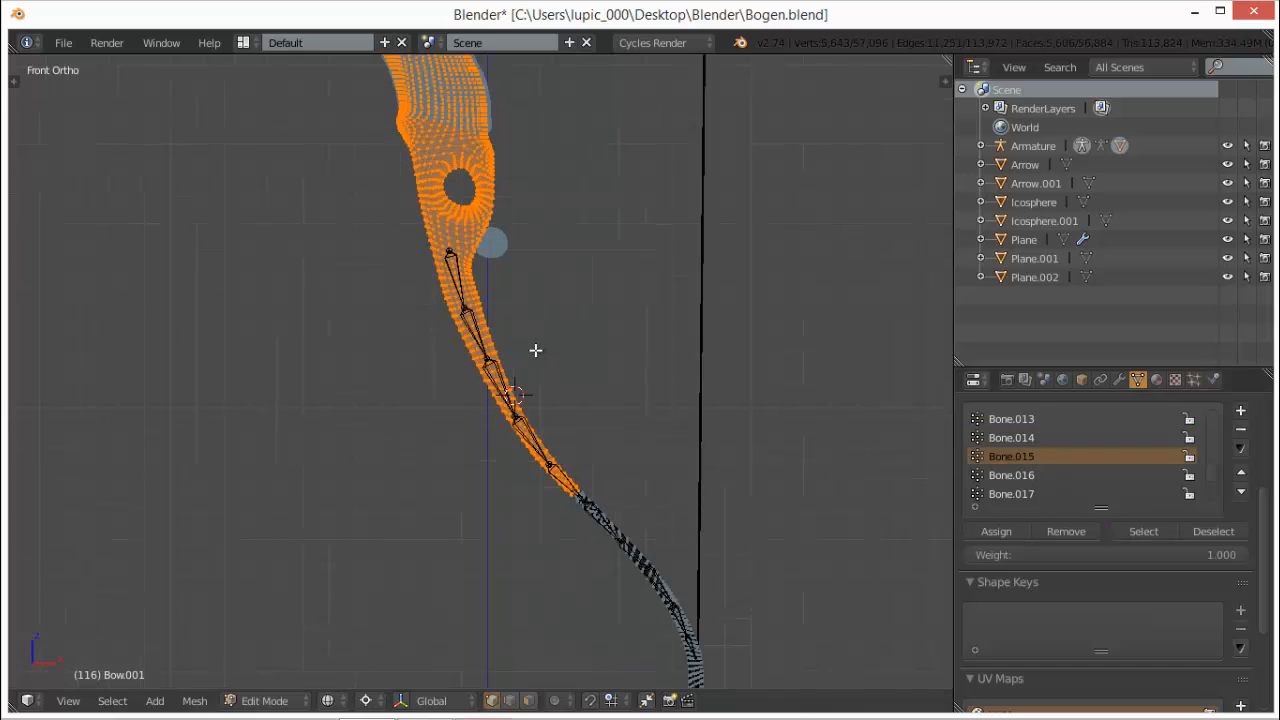
scroll(537, 379, down, 1)
scroll(505, 376, up, 2)
- Circle-deselect the limb vertices from the third bone downward, remove the remaining selection from the Bone.015 group and clear the selection
key(c)
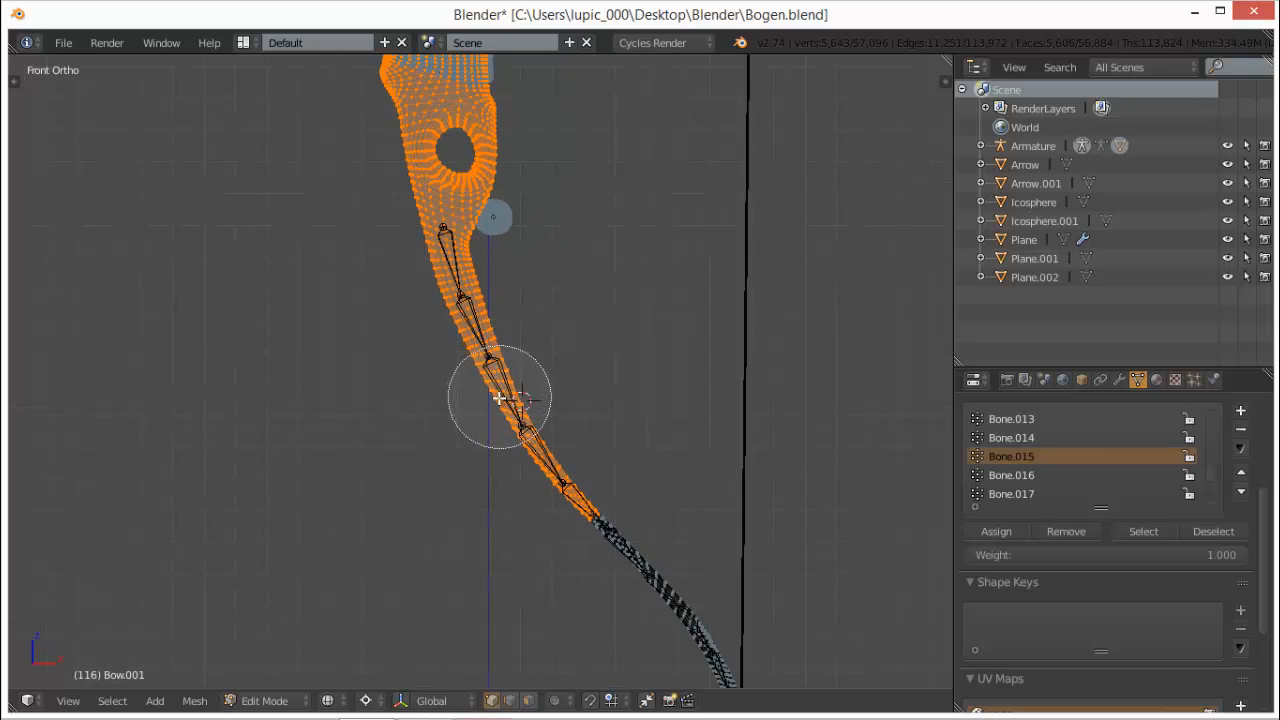
middle_drag(499, 397, 491, 400)
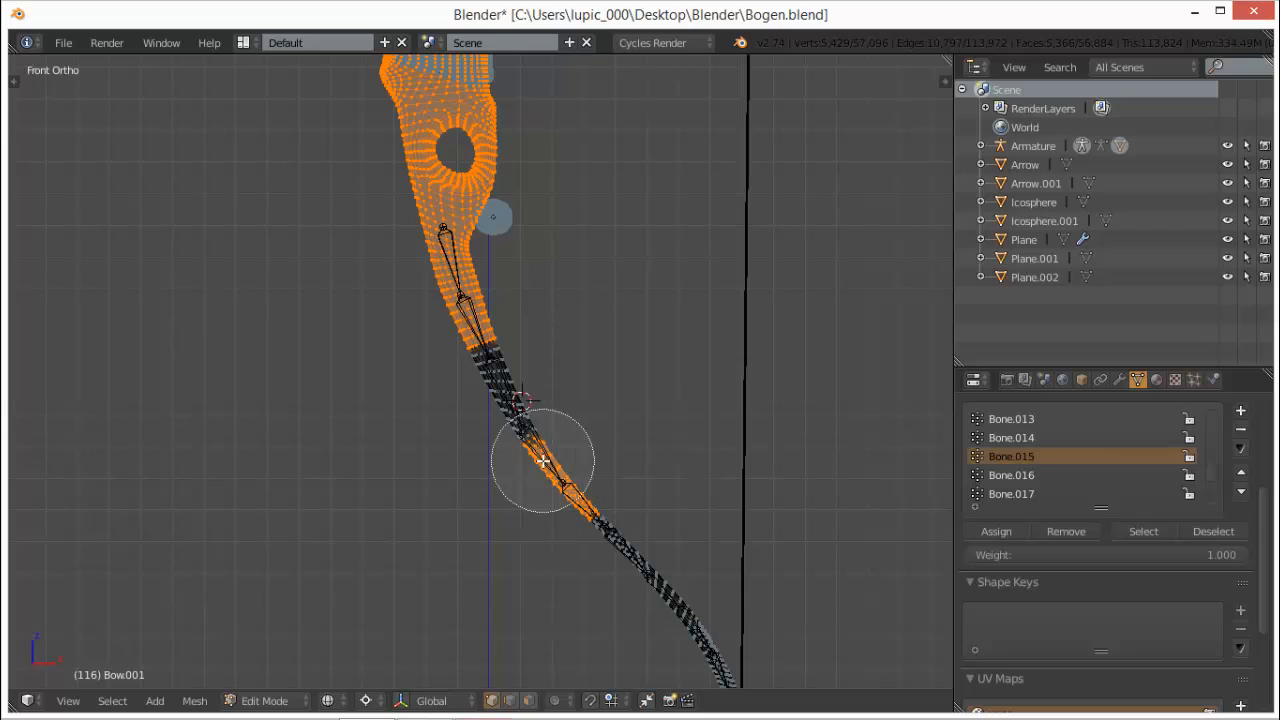
middle_drag(543, 461, 577, 500)
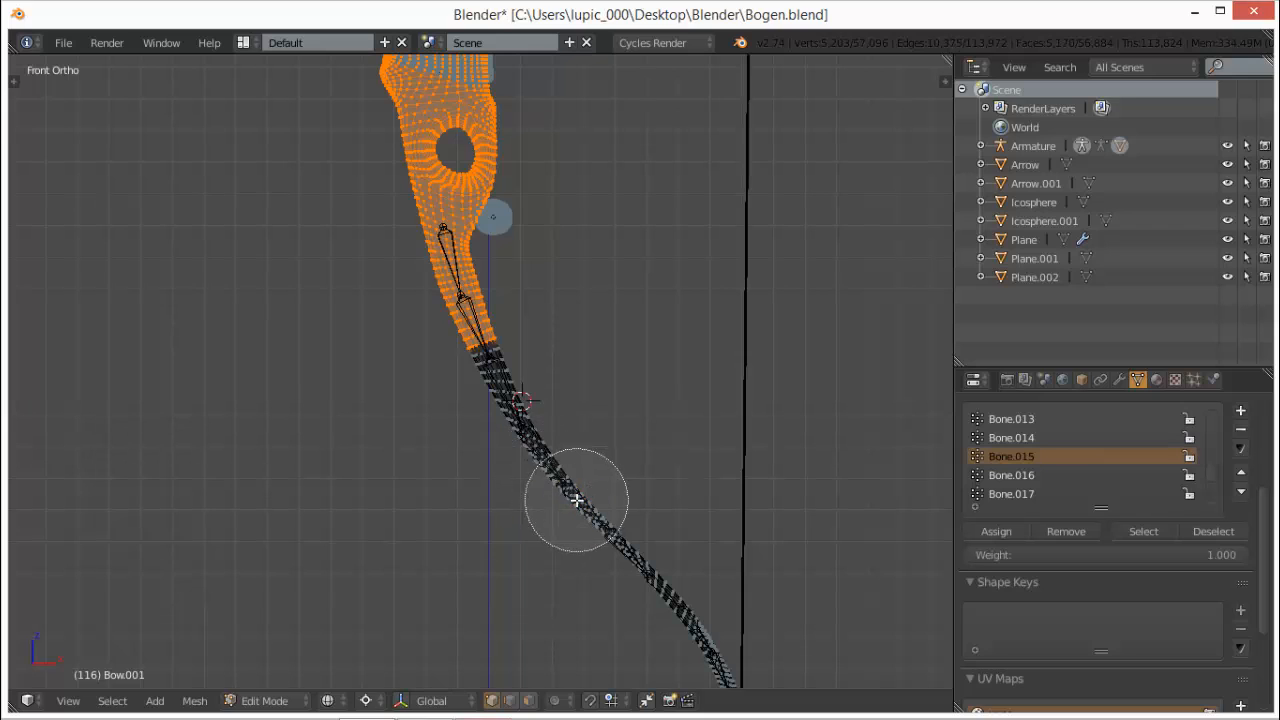
key(Escape)
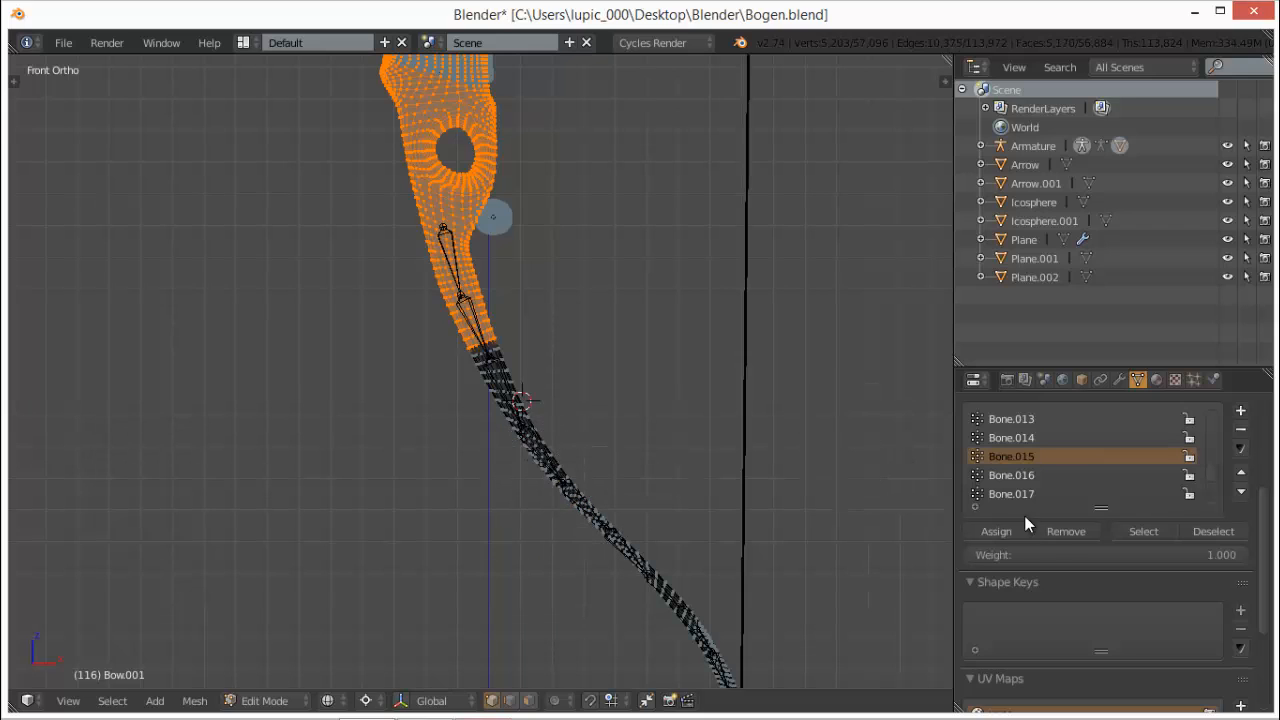
click(1063, 533)
key(a)
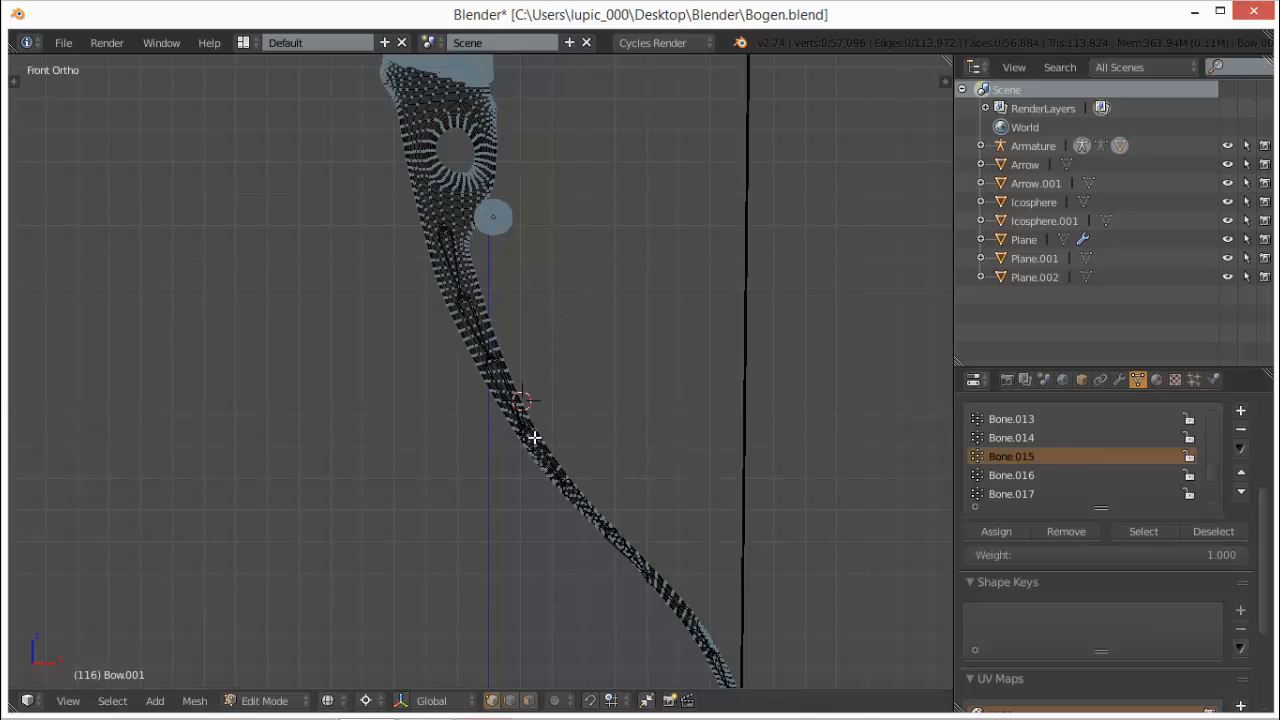
- Make Bone.016 the active vertex group
click(1015, 476)
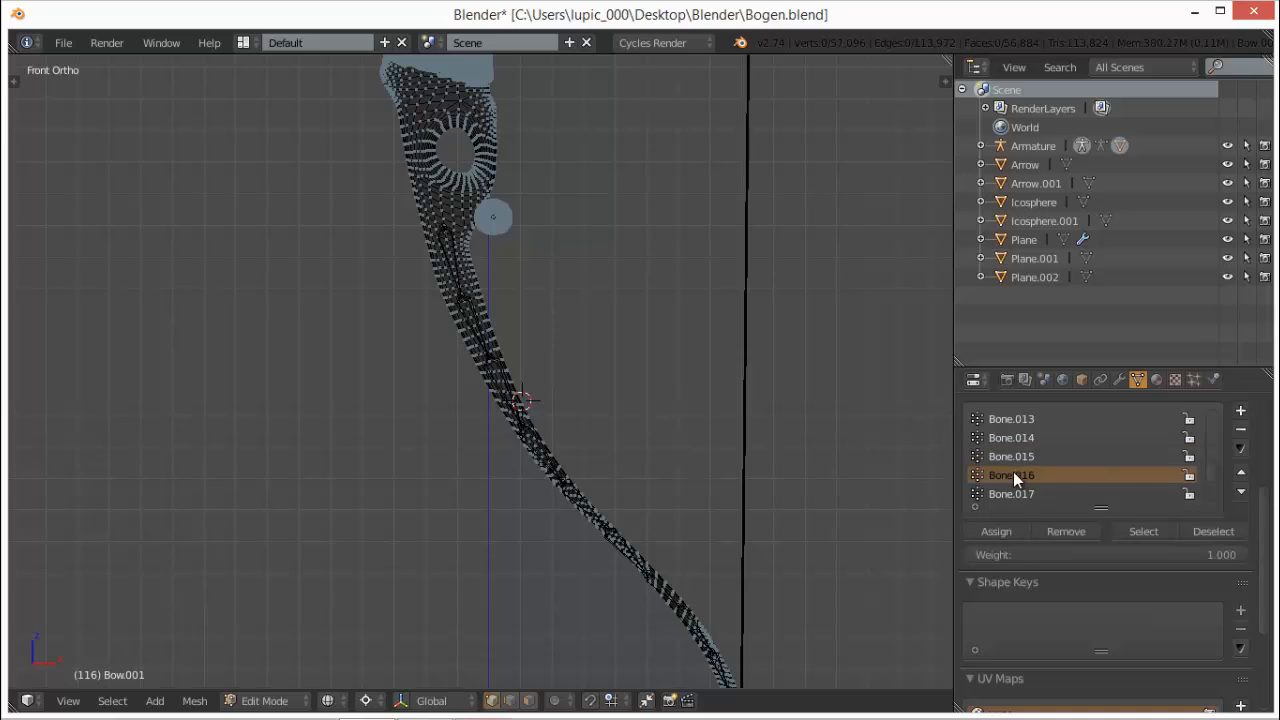
click(1134, 532)
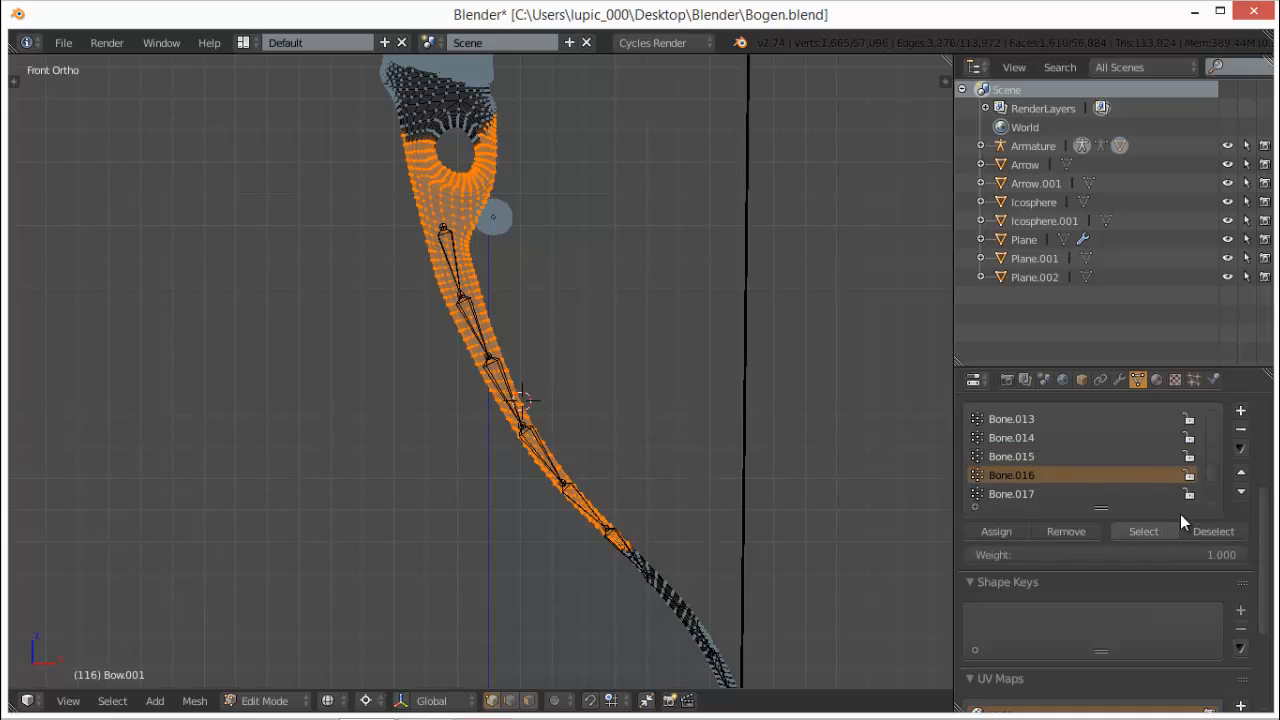
key(c)
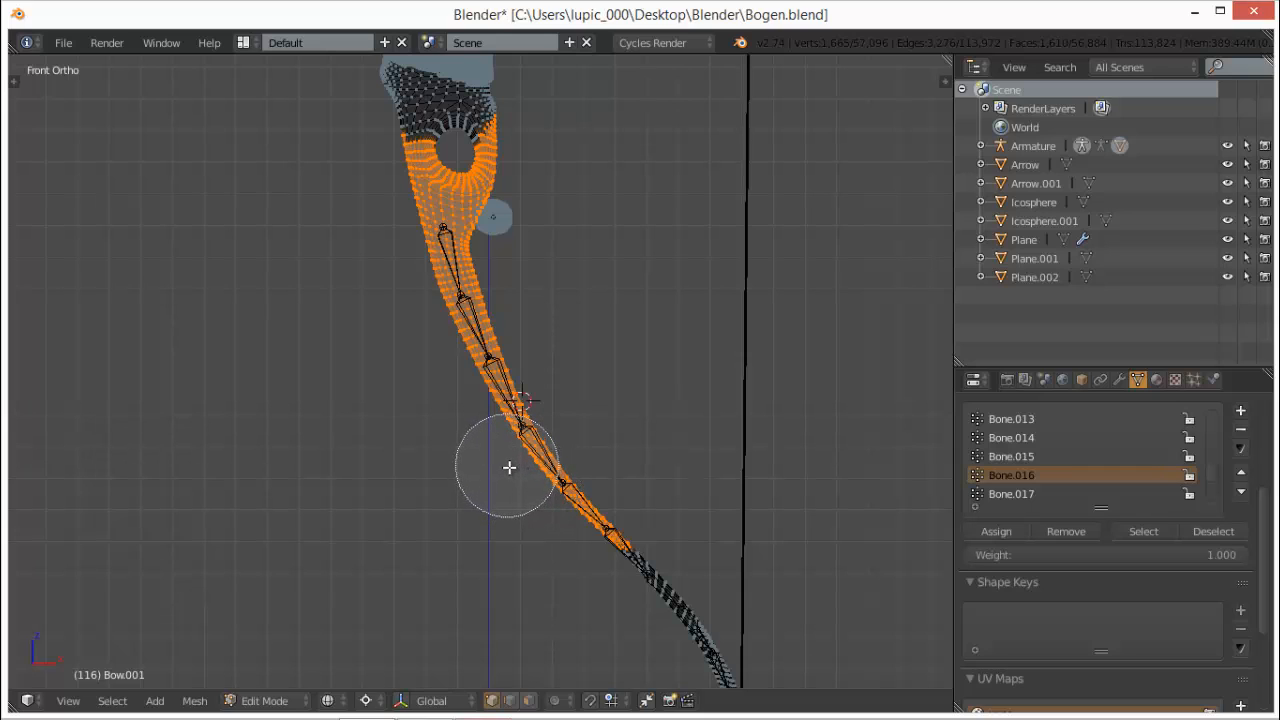
middle_drag(510, 468, 606, 529)
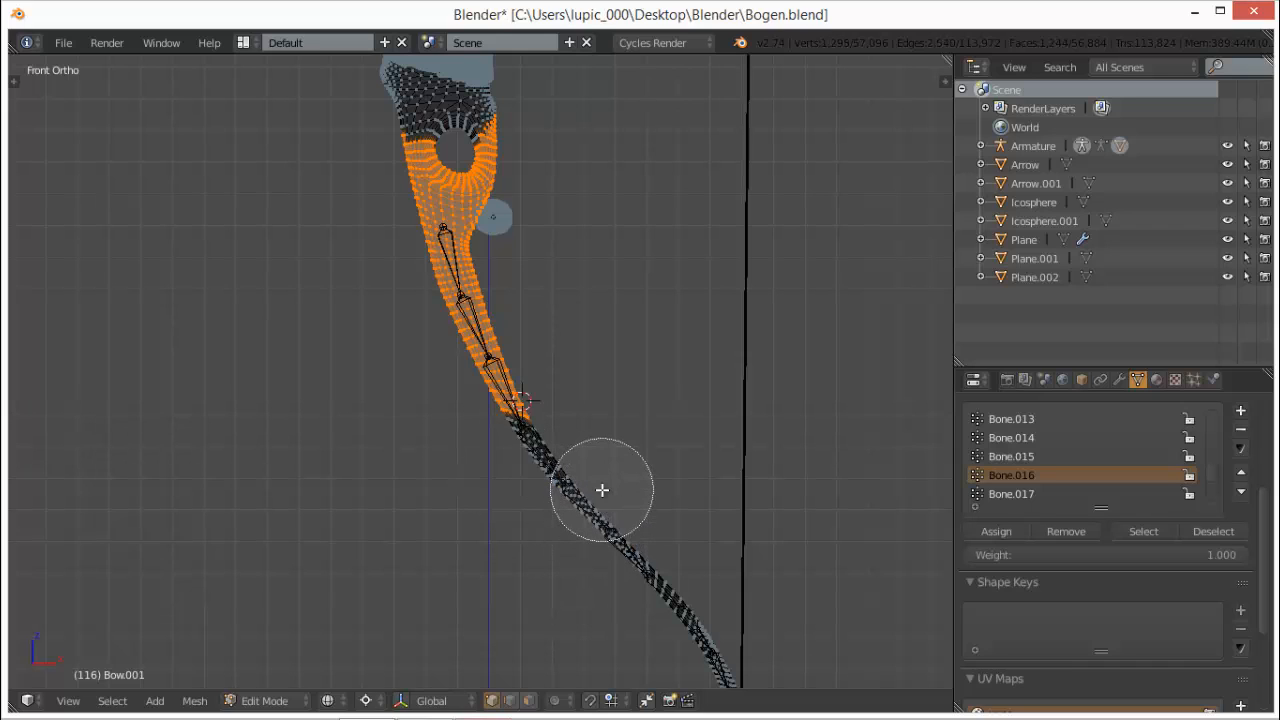
right_click(602, 489)
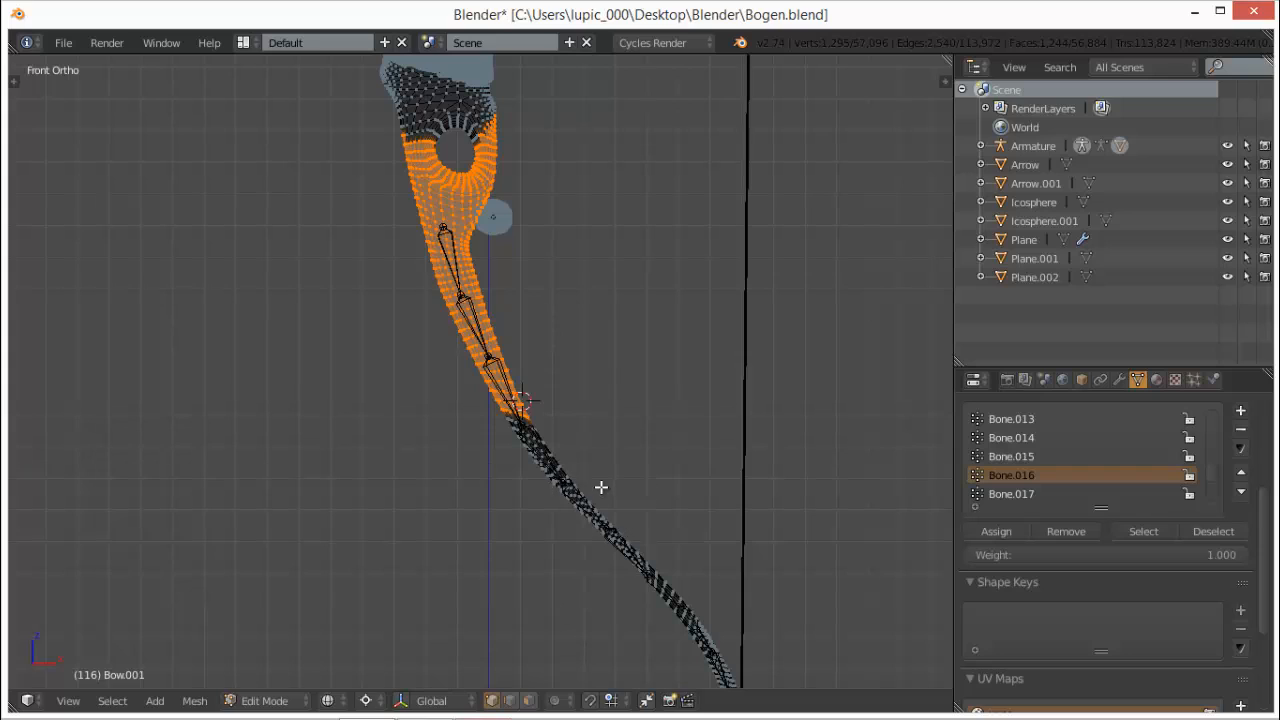
- Remove the vertices above the limb's fourth bone from the Bone.016 vertex group and clear the selection
click(1159, 531)
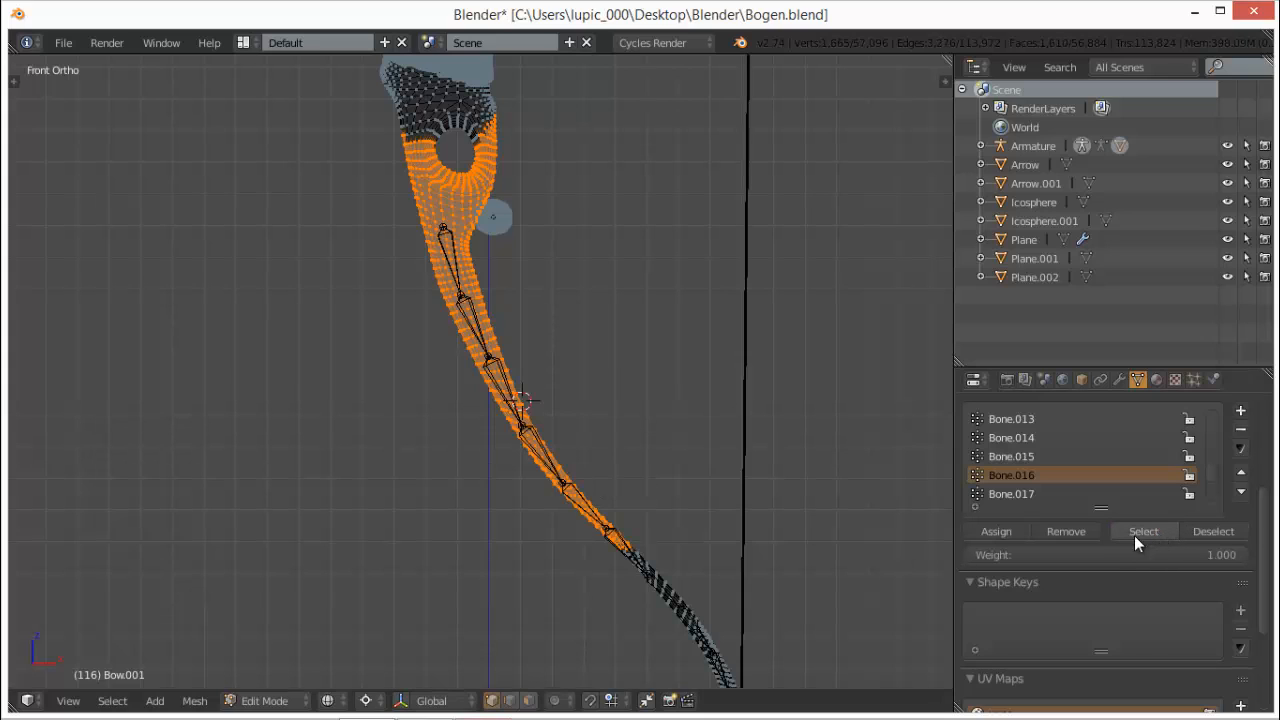
key(c)
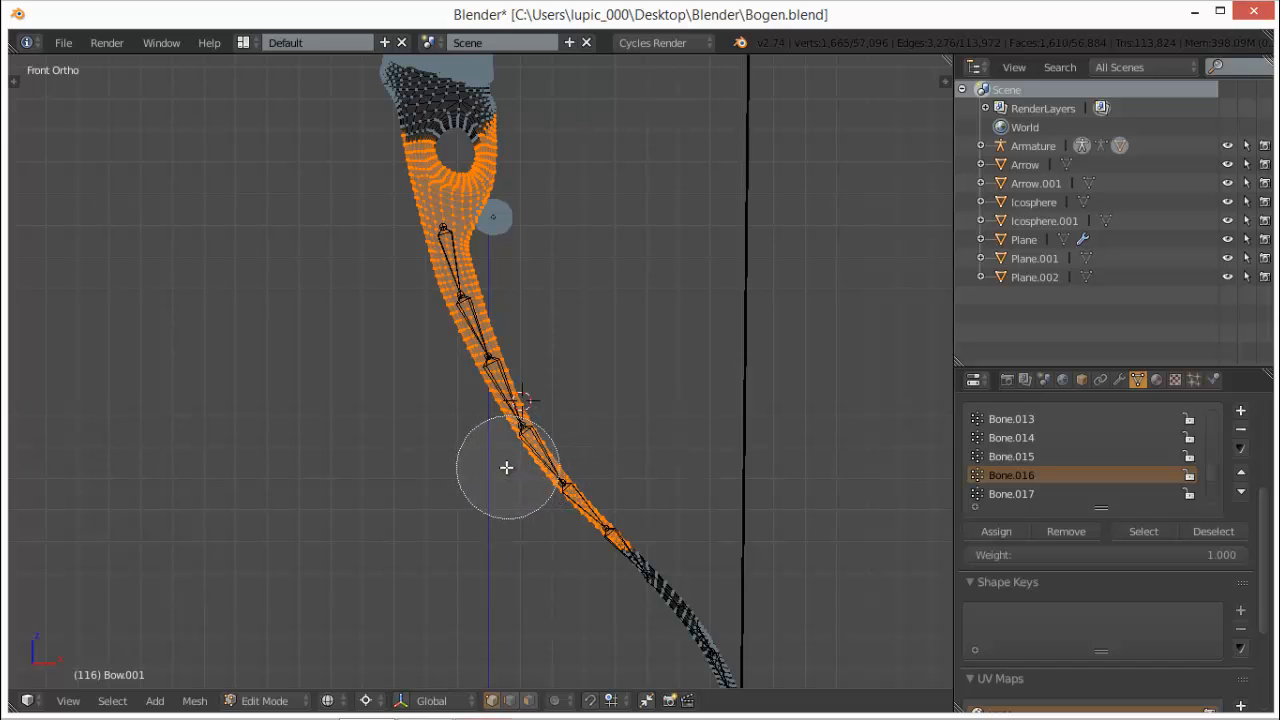
middle_click(506, 467)
mouse_move(506, 467)
middle_down()
mouse_move(514, 491)
mouse_move(566, 520)
mouse_move(567, 504)
mouse_move(614, 527)
middle_up()
key(Escape)
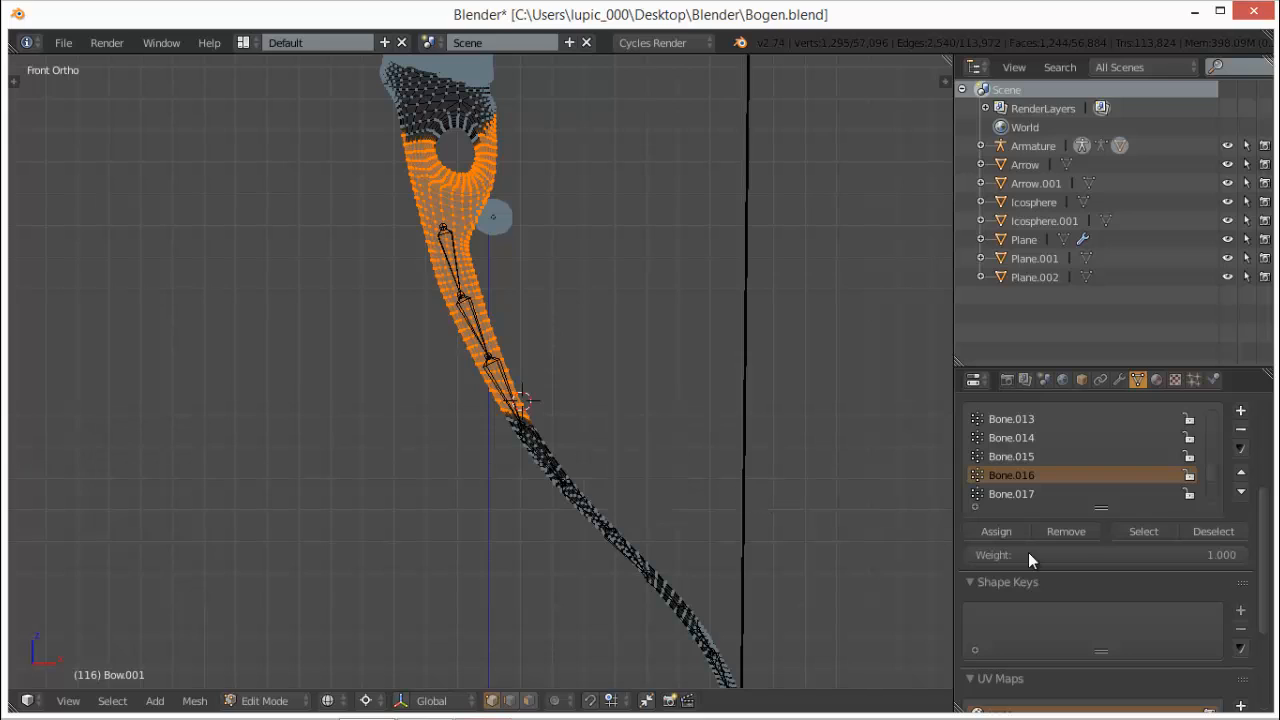
click(1074, 532)
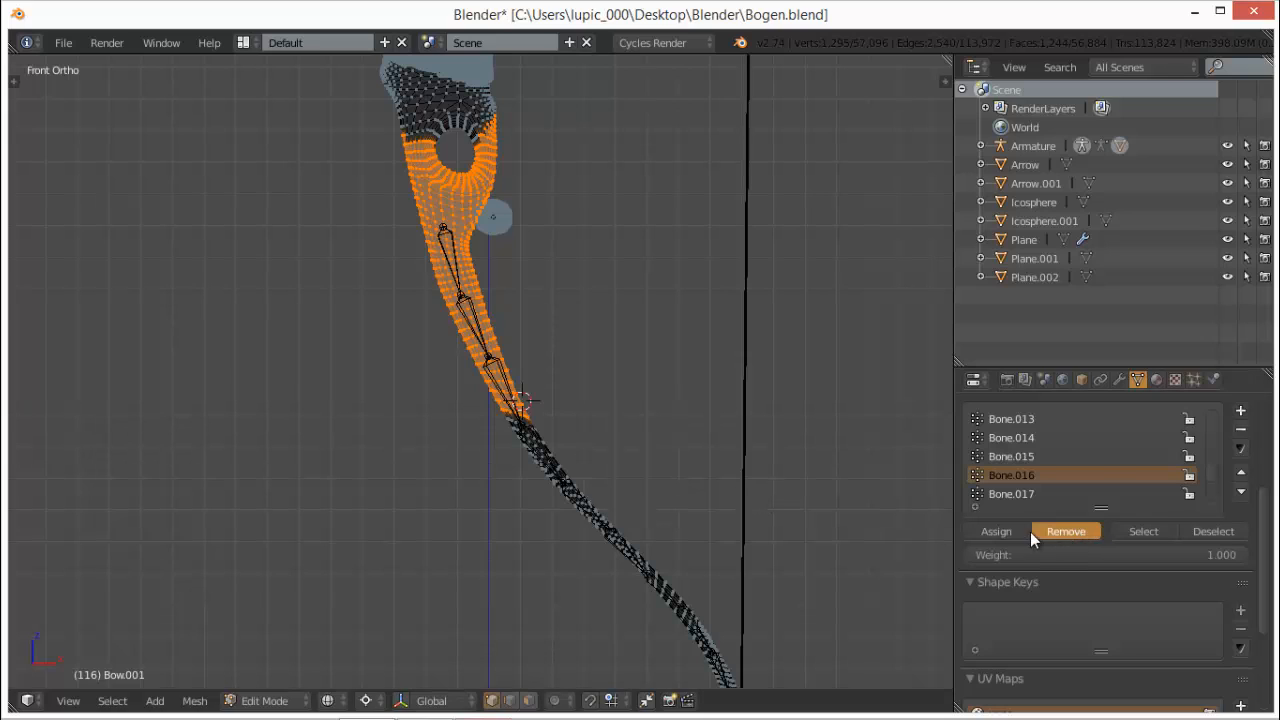
key(a)
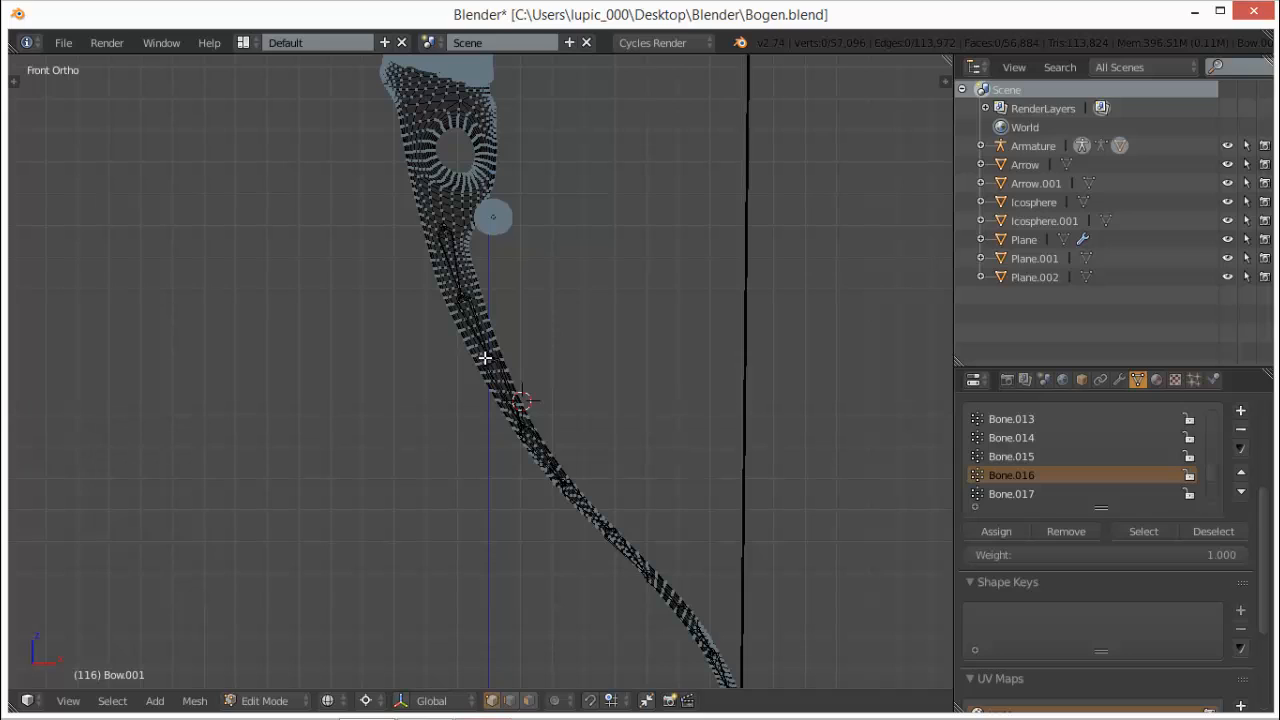
- Remove the vertices above the limb's fifth bone from the Bone.017 vertex group, using circle selection to exclude the lower part
click(1040, 493)
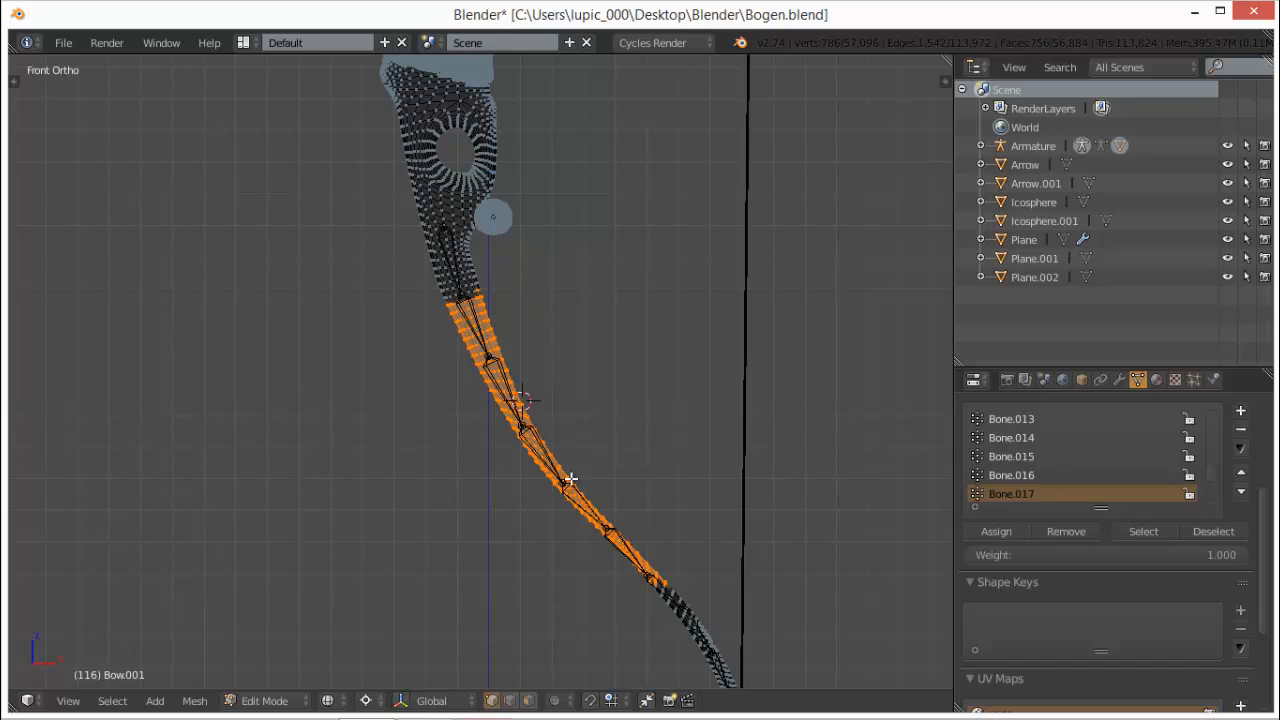
key(c)
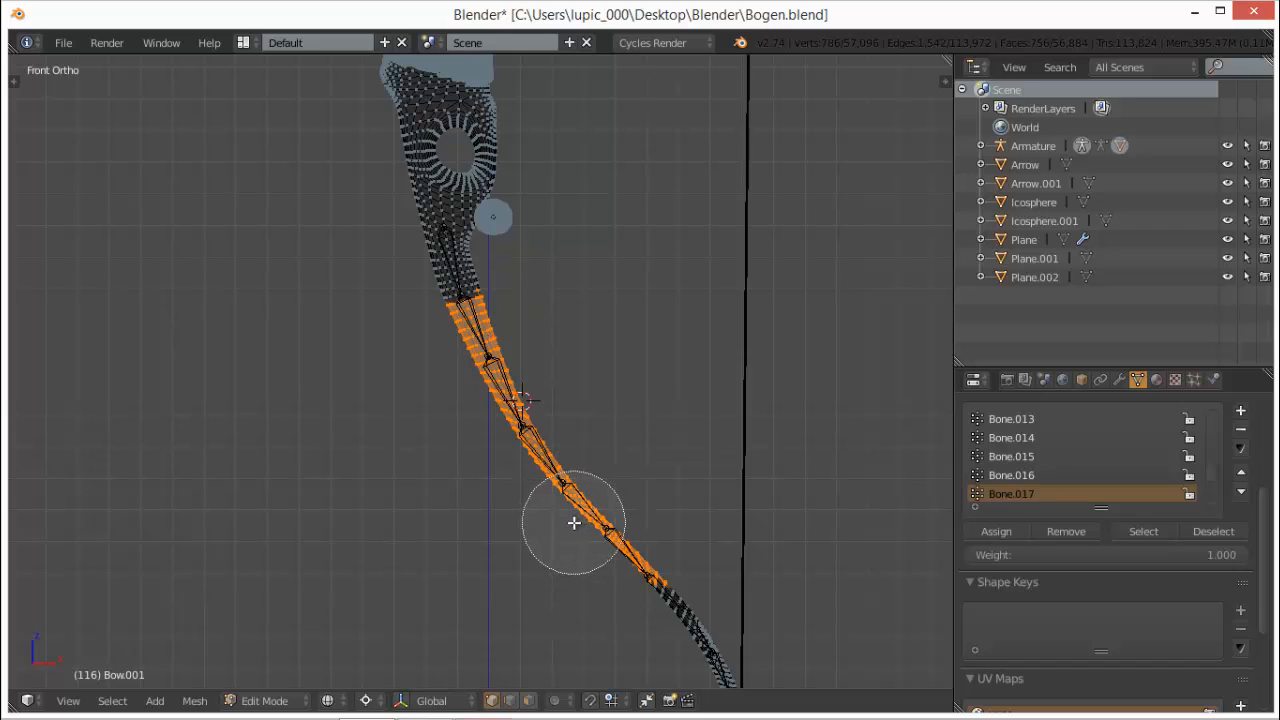
middle_drag(574, 522, 646, 563)
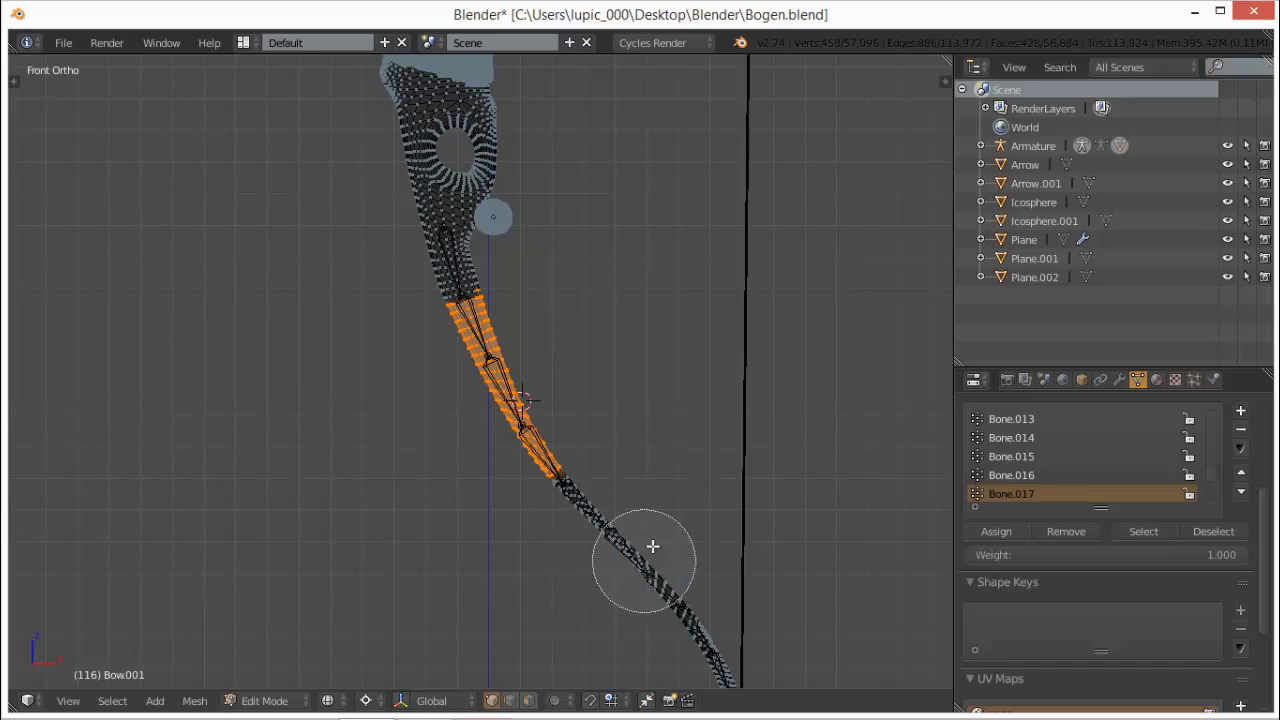
right_click(1057, 554)
click(1084, 538)
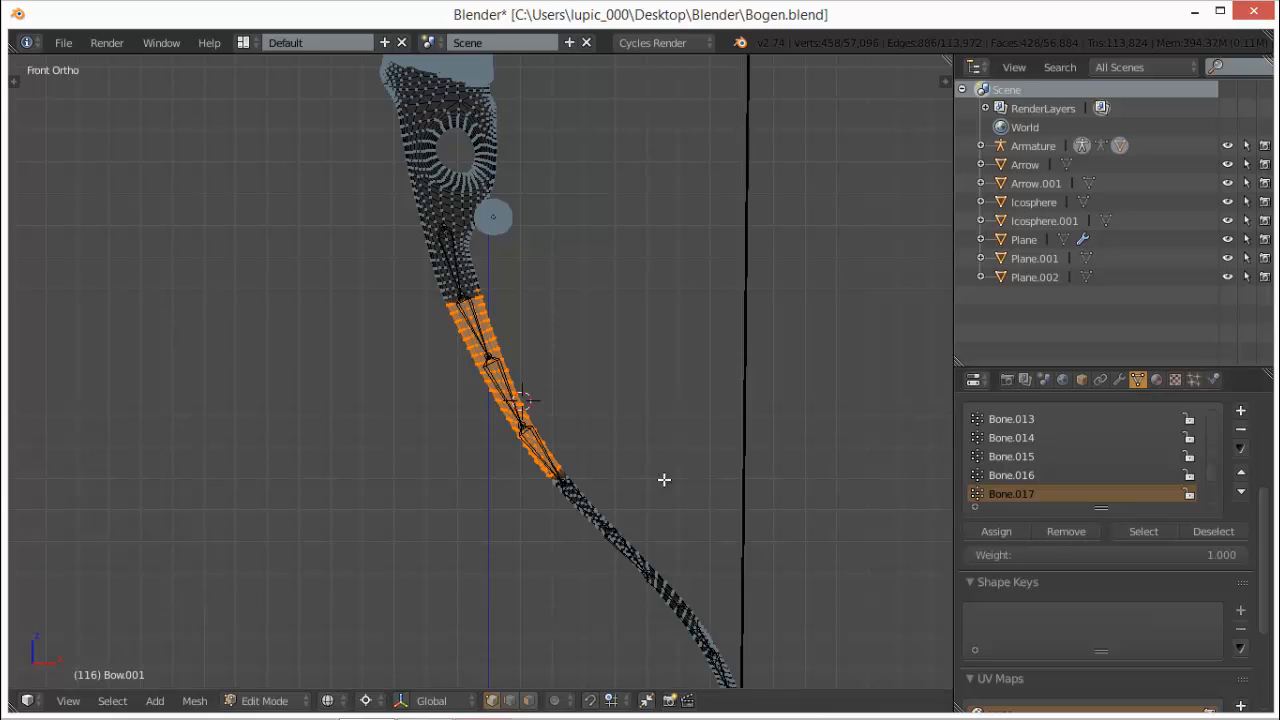
scroll(1218, 497, down, 2)
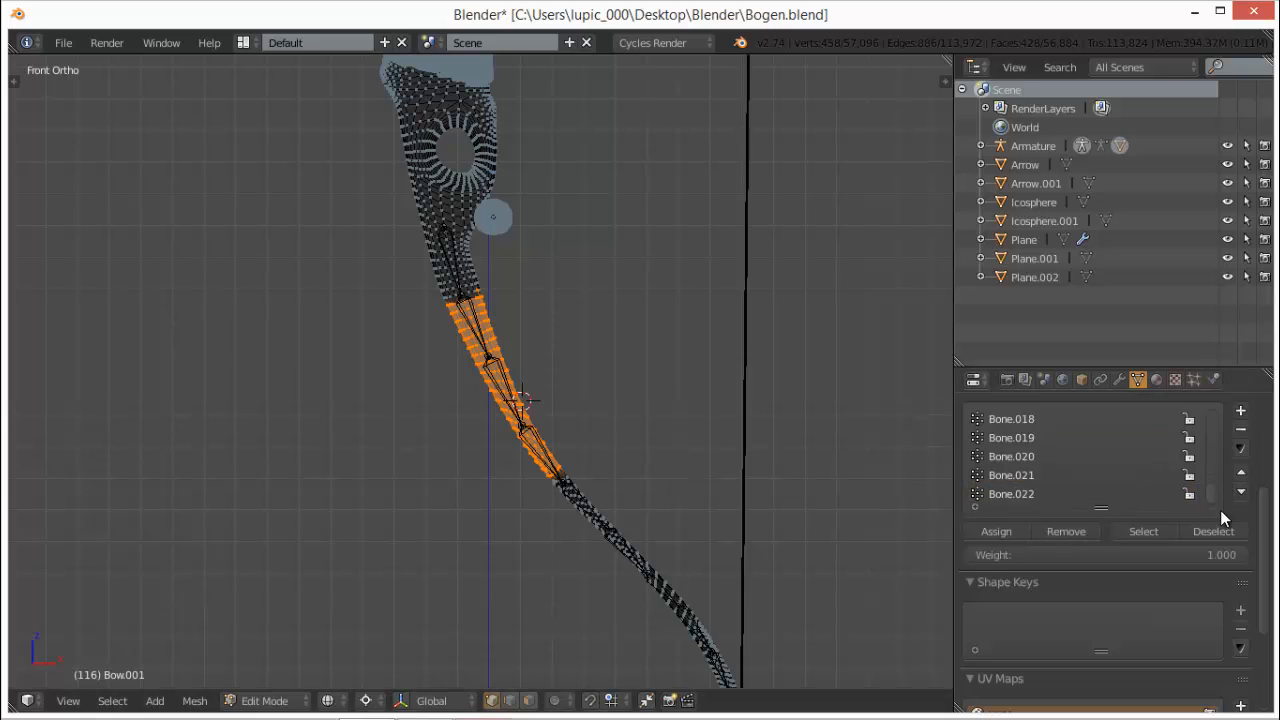
drag(1206, 426, 1210, 480)
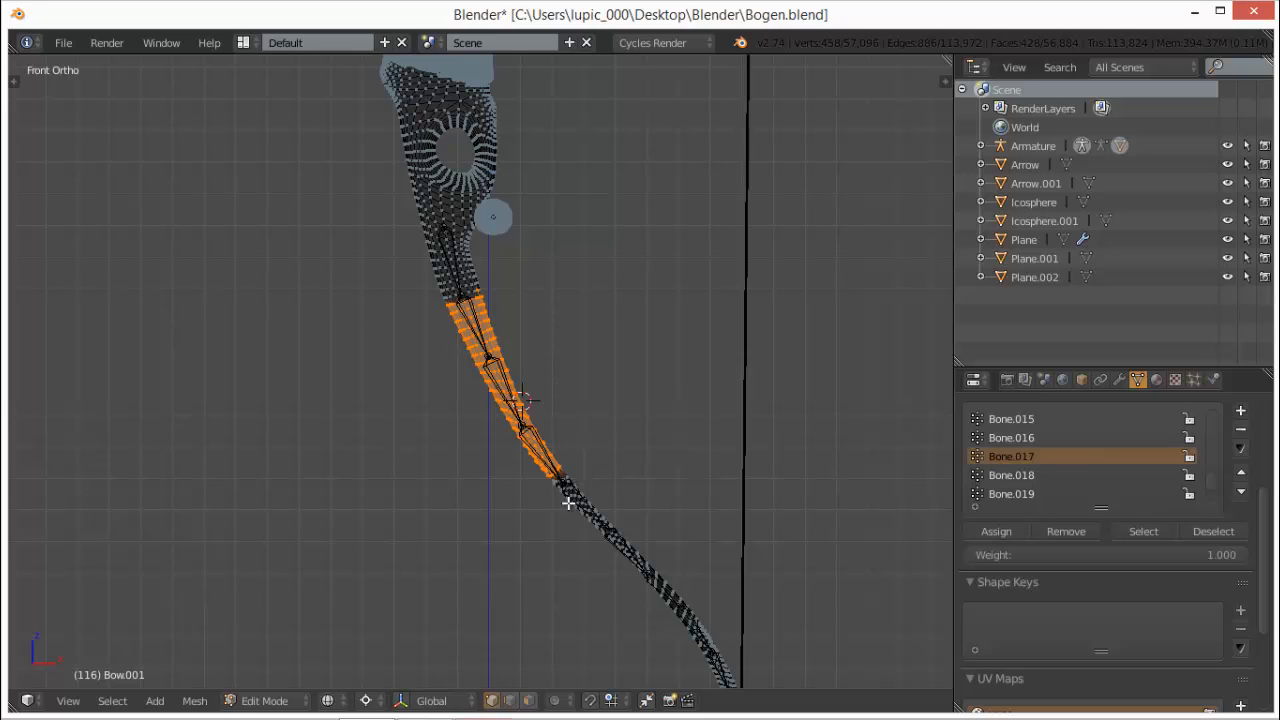
- Leave mesh editing, select the limb's uppermost bone, Bone.013, and set the pivot point to Individual Origins
key(Tab)
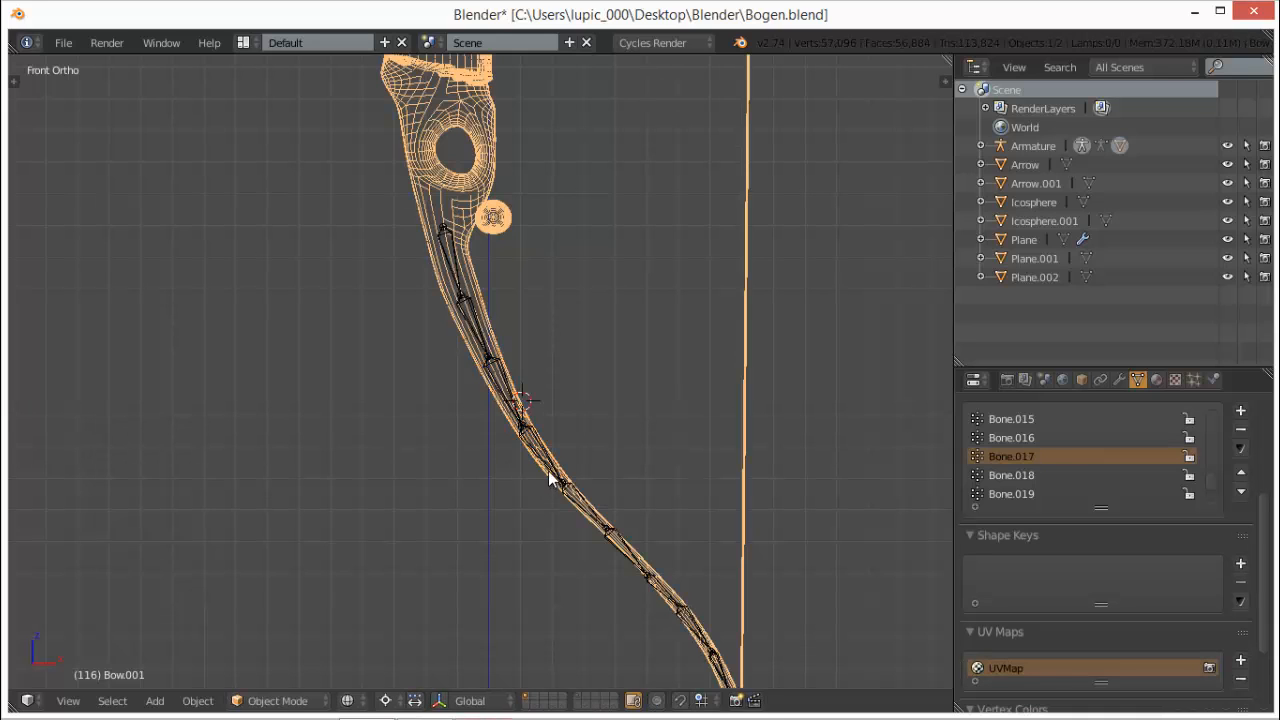
right_click(455, 280)
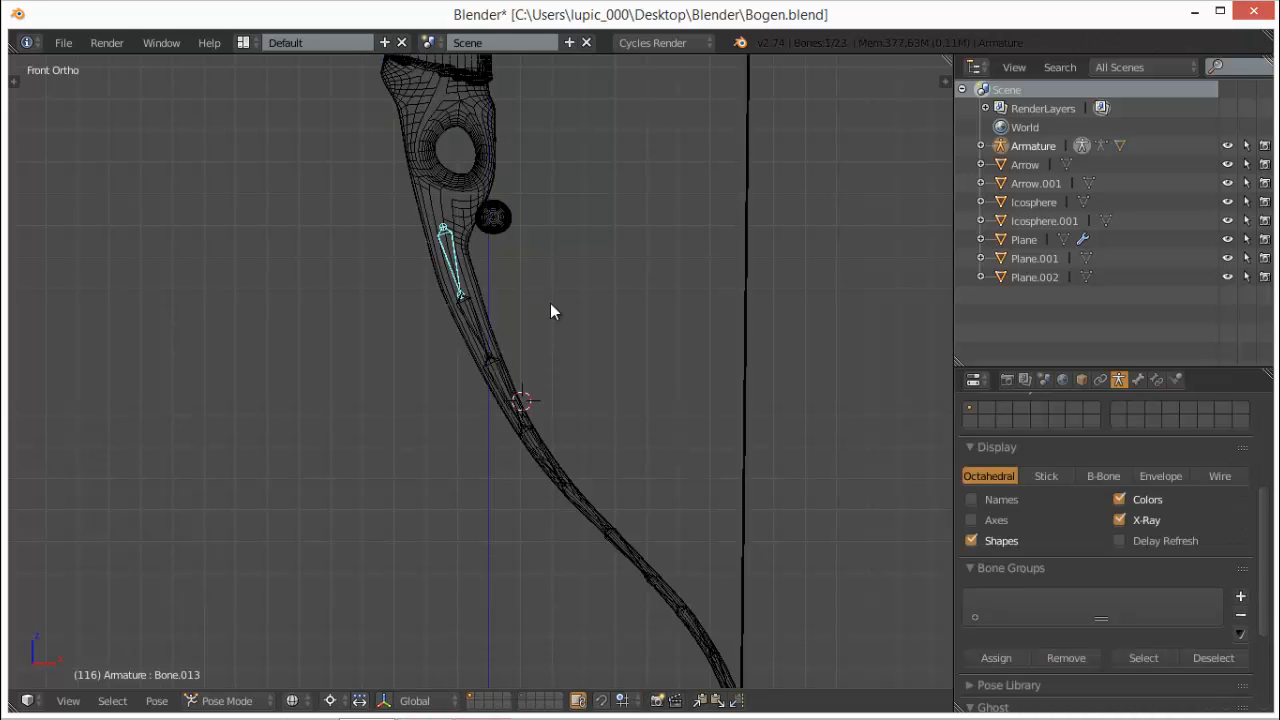
click(688, 403)
key(r)
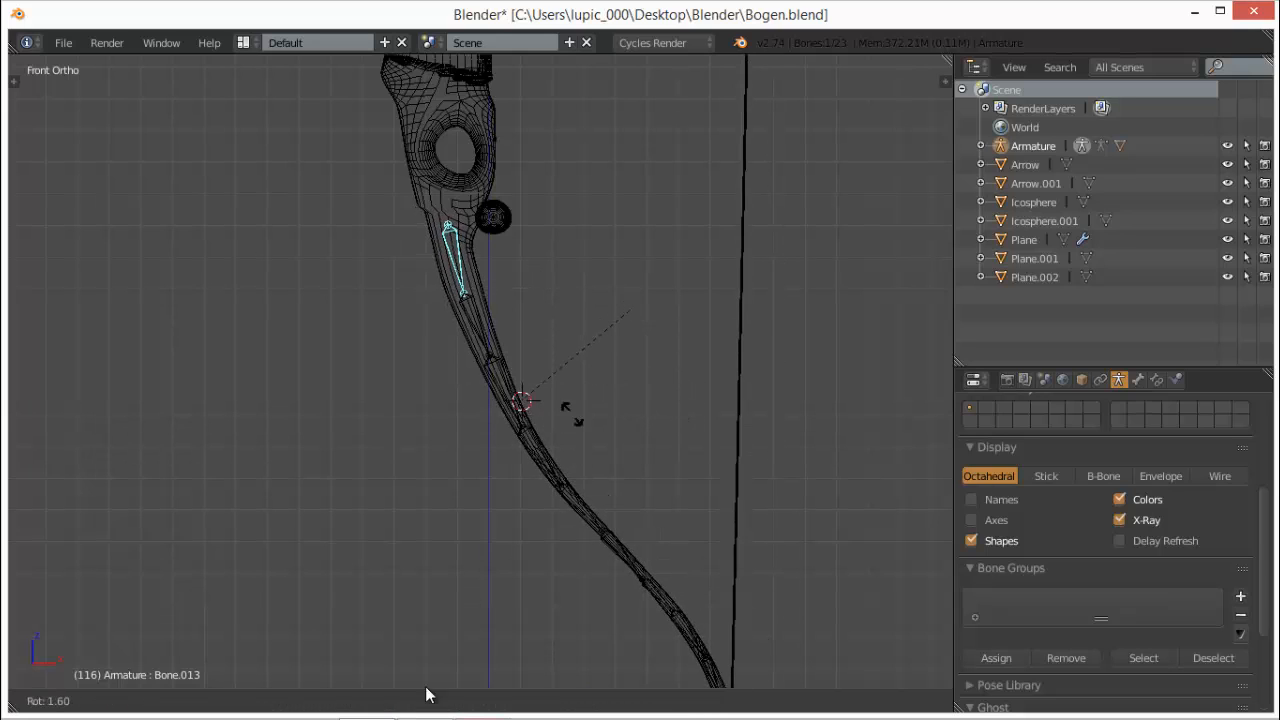
key(Escape)
click(330, 700)
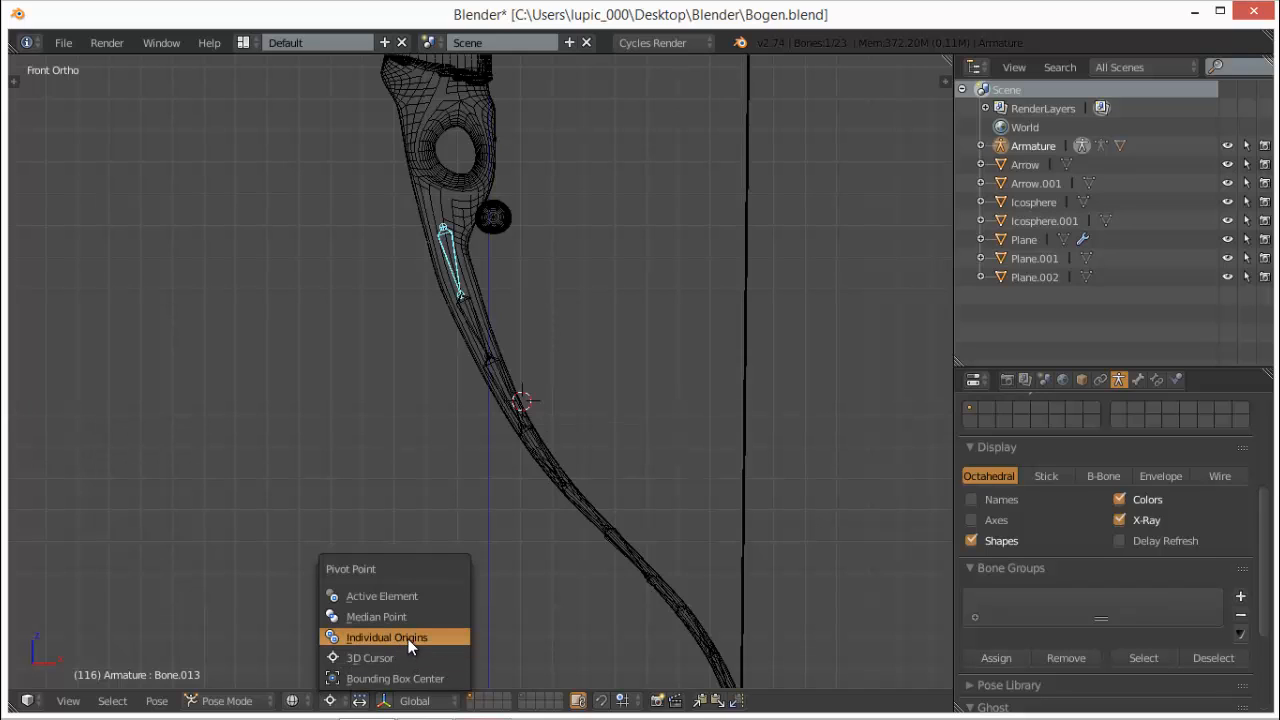
click(408, 640)
- Test-rotate Bone.013, Bone.014, Bone.015 and Bone.016 one at a time to check the limb's bending, cancelling each rotation
key(r)
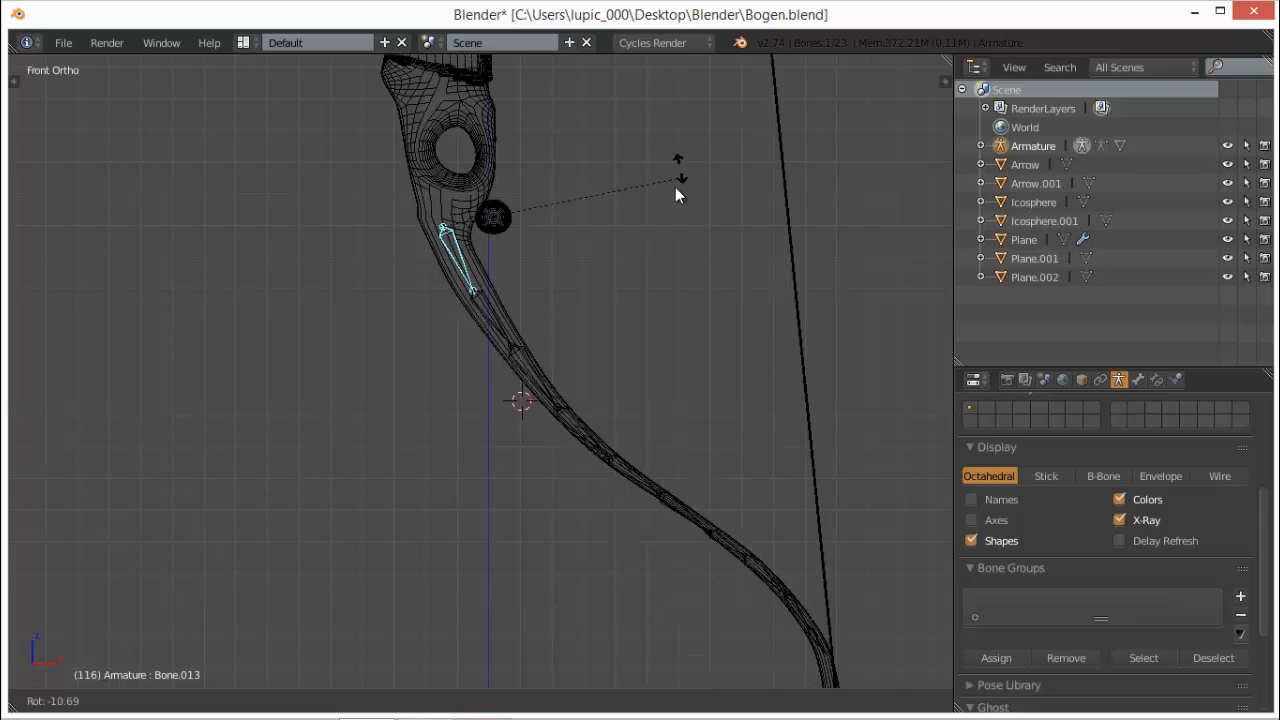
right_click(522, 306)
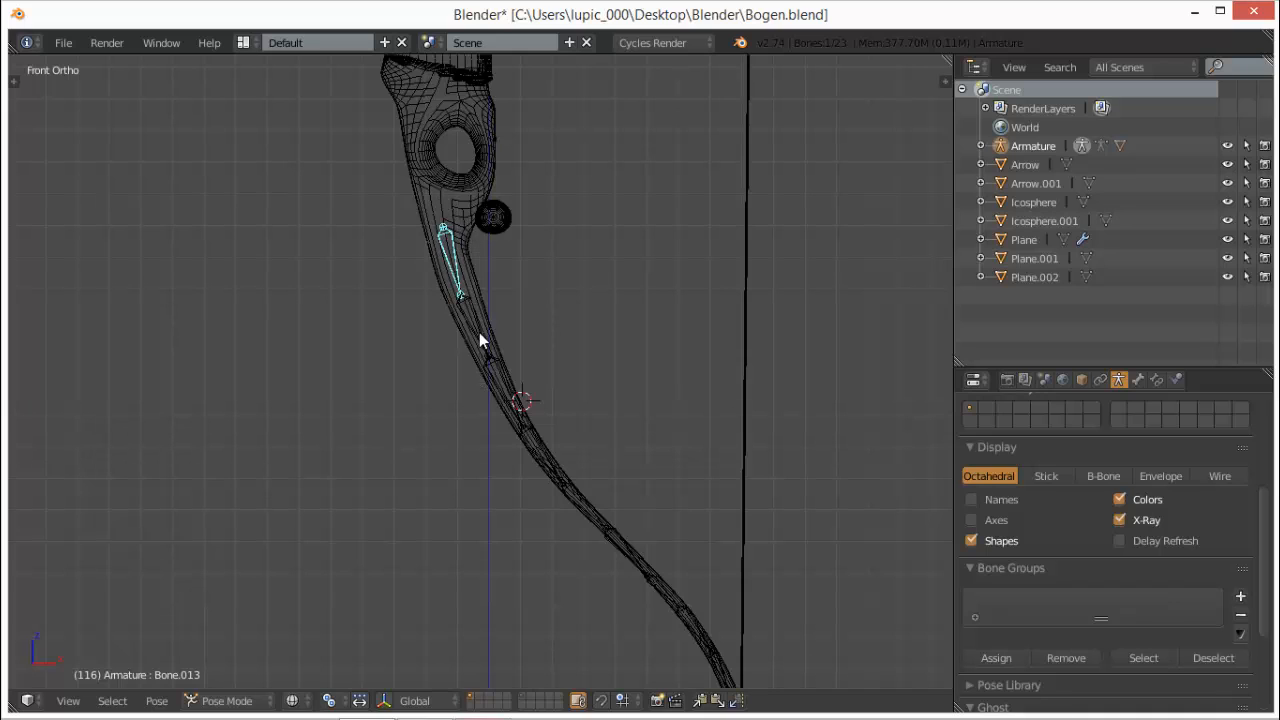
right_click(506, 350)
key(r)
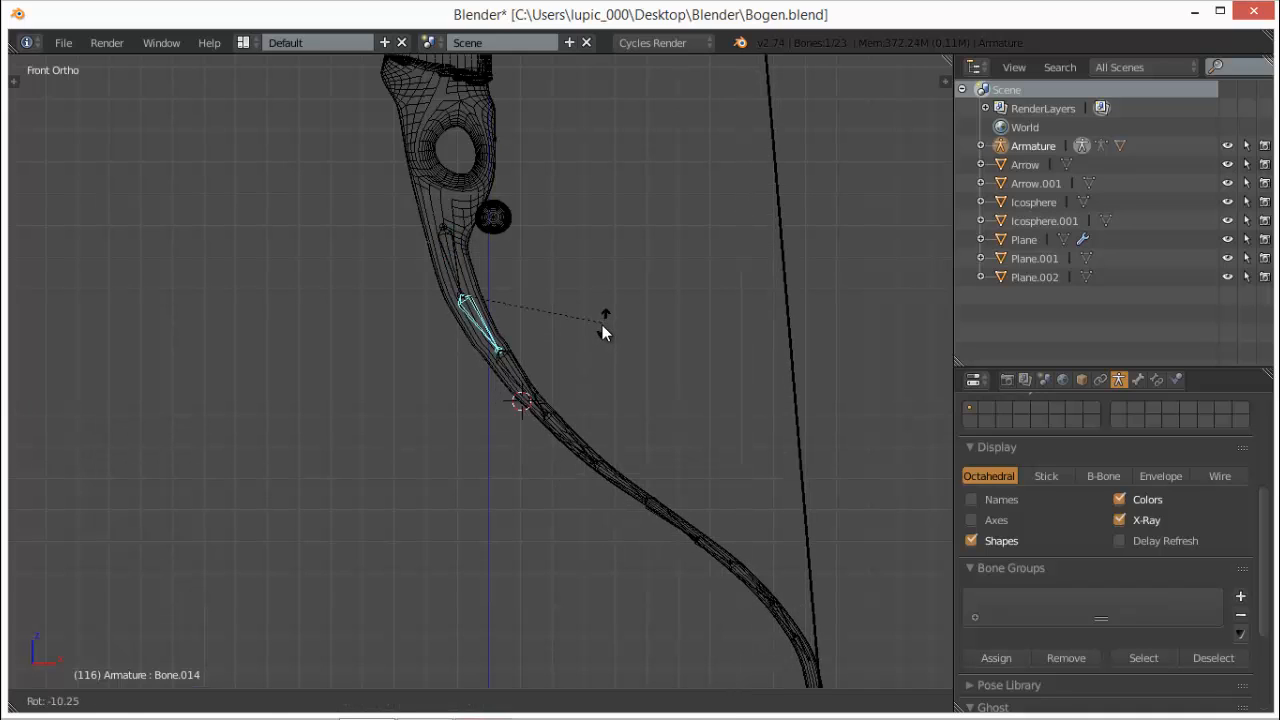
right_click(528, 393)
right_click(537, 392)
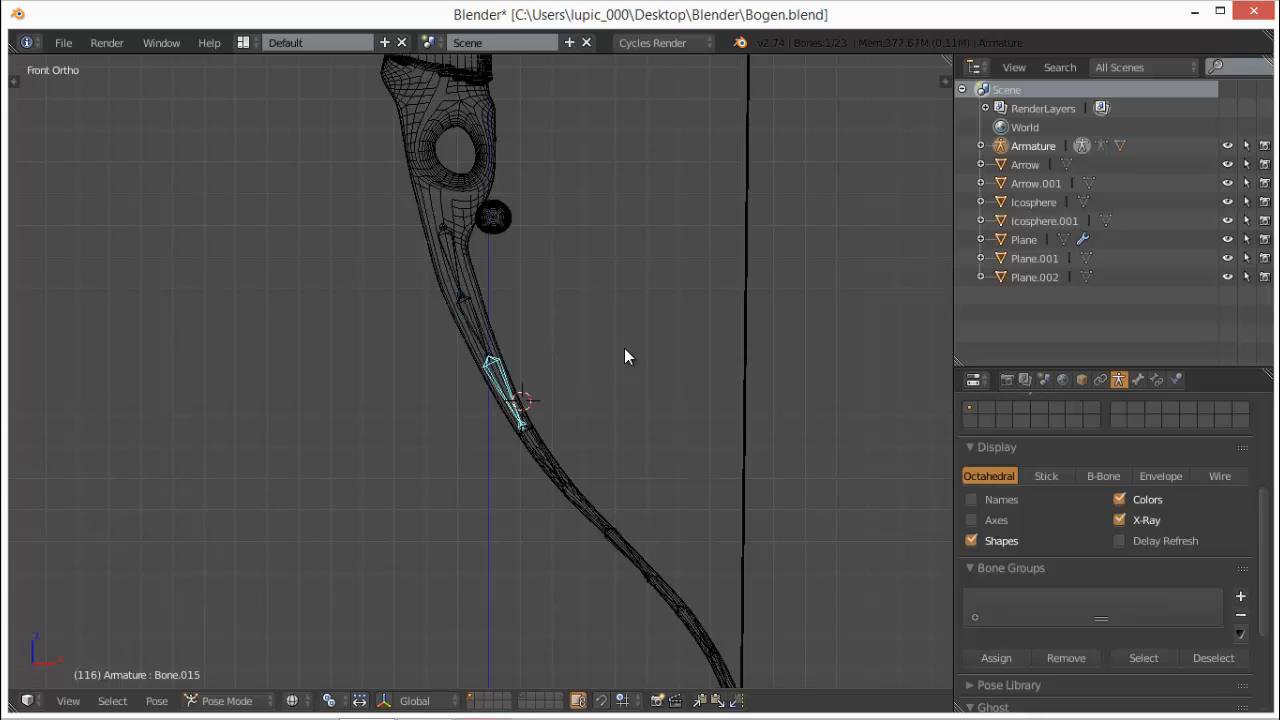
key(r)
right_click(538, 460)
right_click(550, 450)
key(r)
right_click(608, 491)
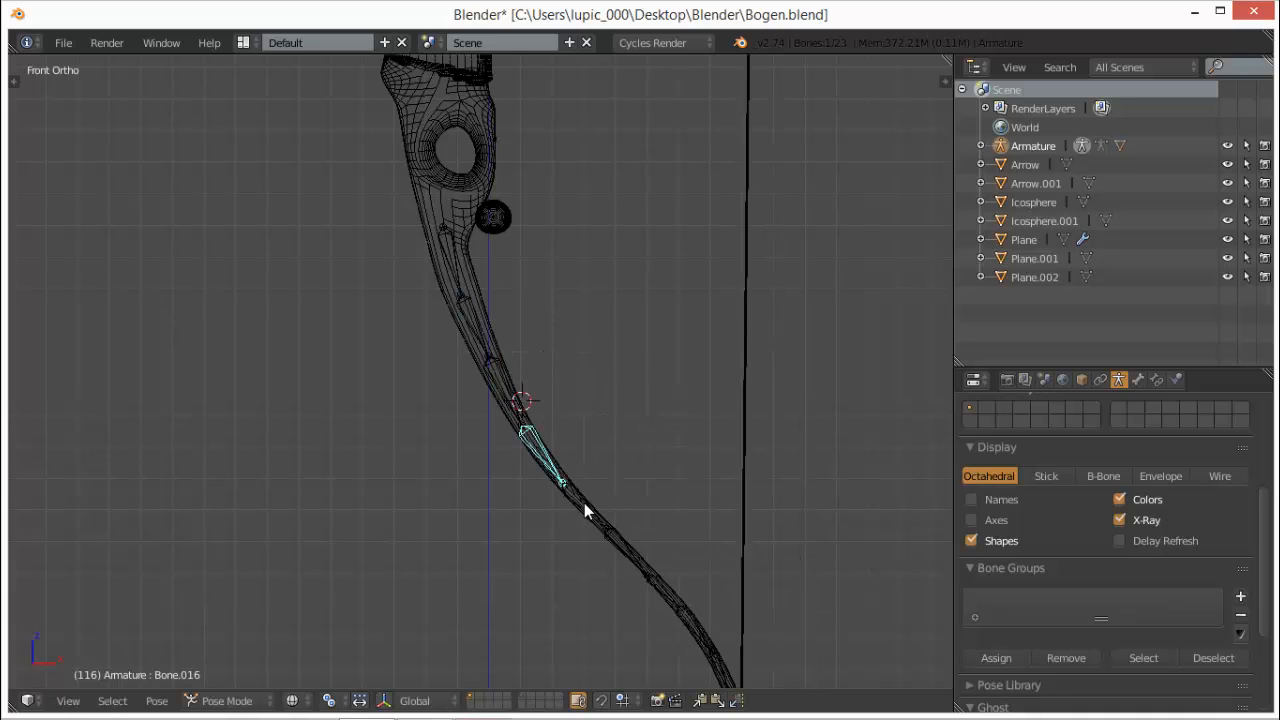
- Test-rotate Bone.017, Bone.018 and Bone.019 in the middle of the limb, cancelling each rotation
right_click(590, 512)
key(r)
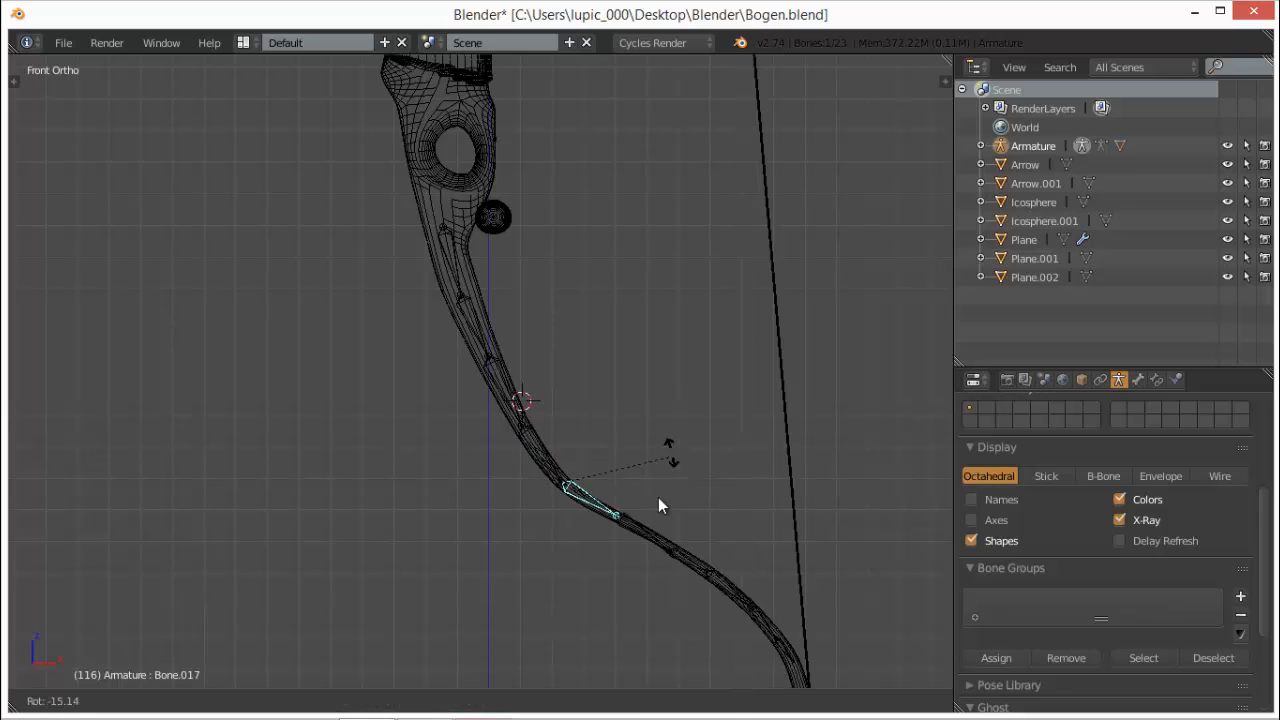
right_click(634, 538)
right_click(671, 520)
key(r)
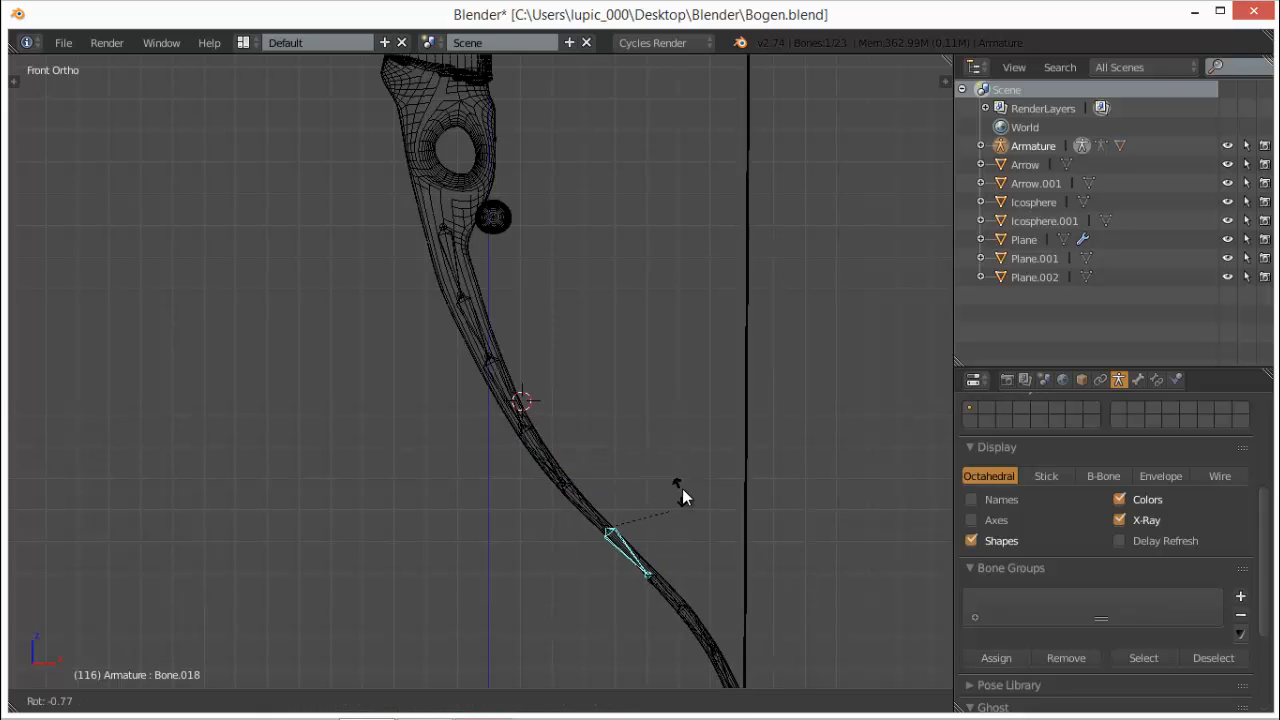
right_click(683, 545)
shift+middle_drag(646, 474, 555, 323)
right_click(582, 450)
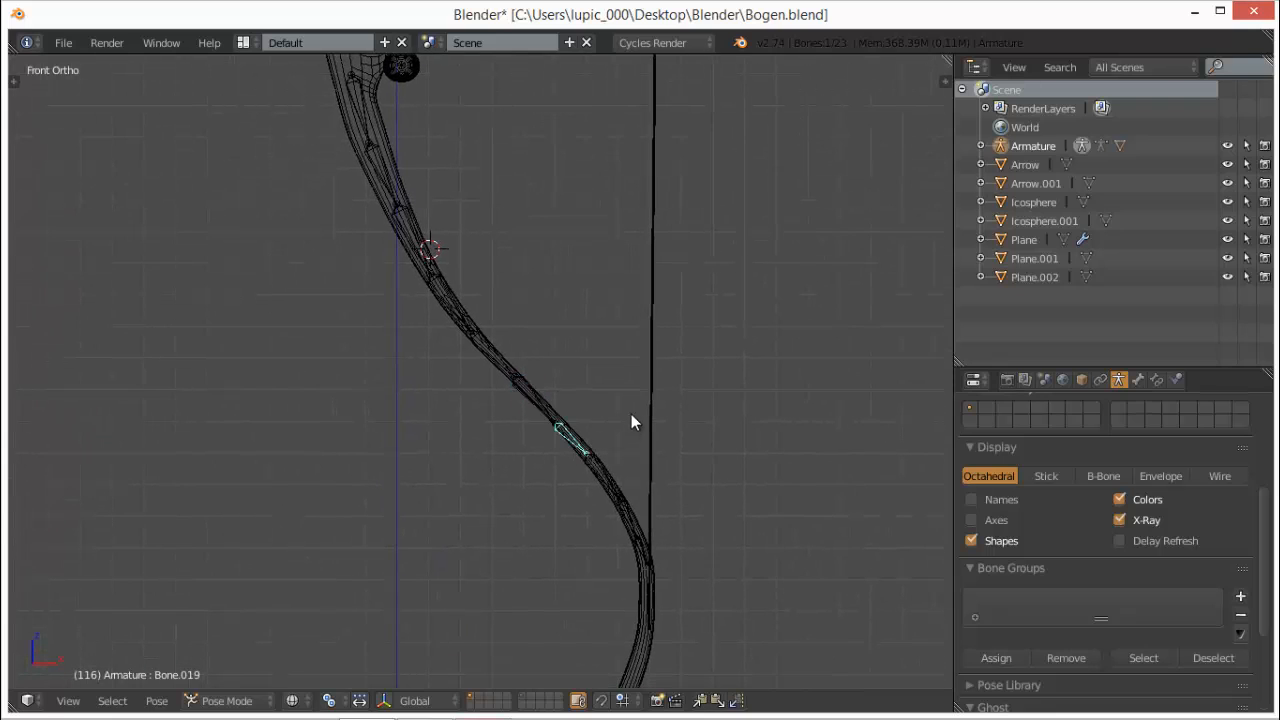
key(r)
right_click(620, 462)
- Test-rotate the limb's last three bones, Bone.020 to Bone.022, cancelling each rotation
right_click(612, 478)
key(r)
right_click(628, 528)
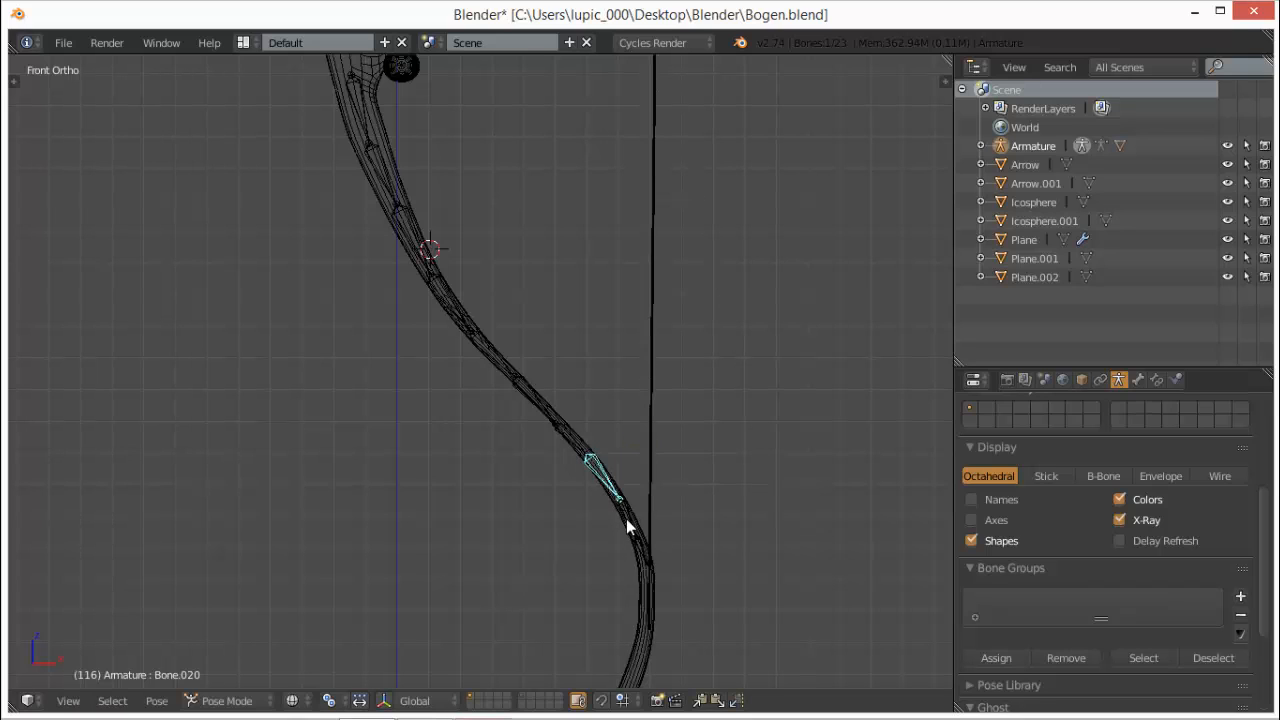
right_click(645, 522)
key(r)
right_click(650, 562)
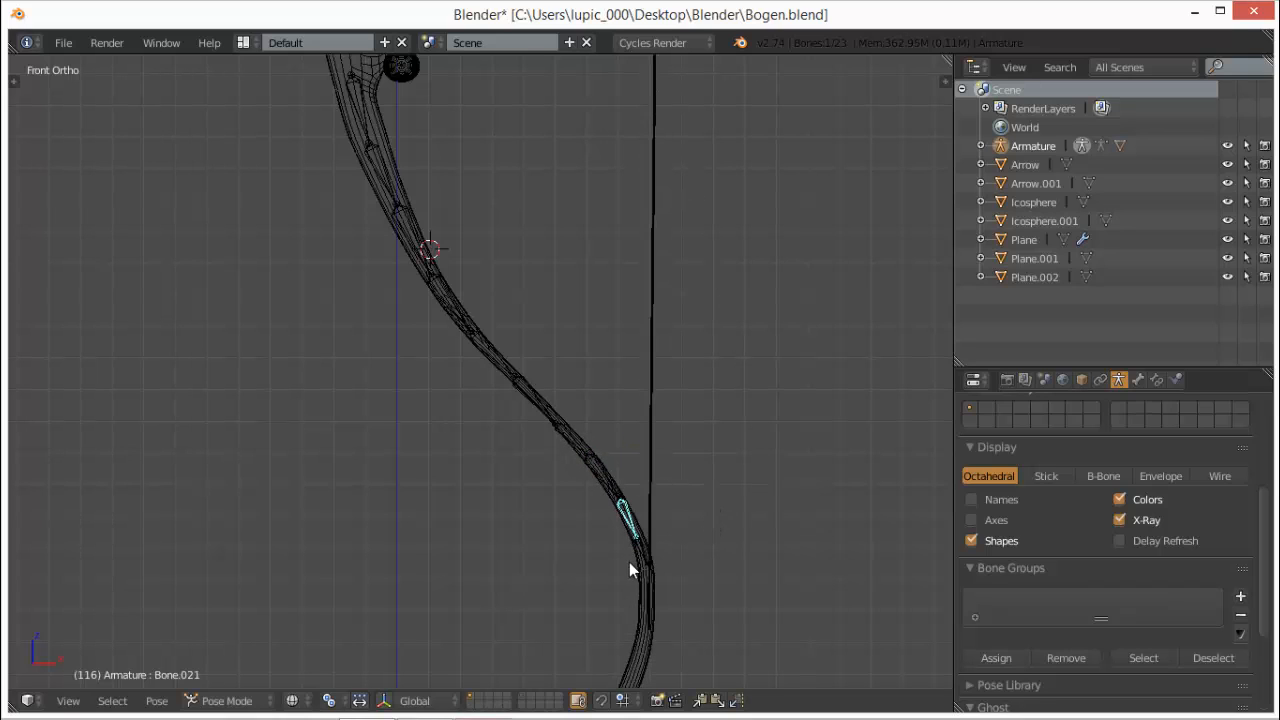
right_click(652, 550)
key(r)
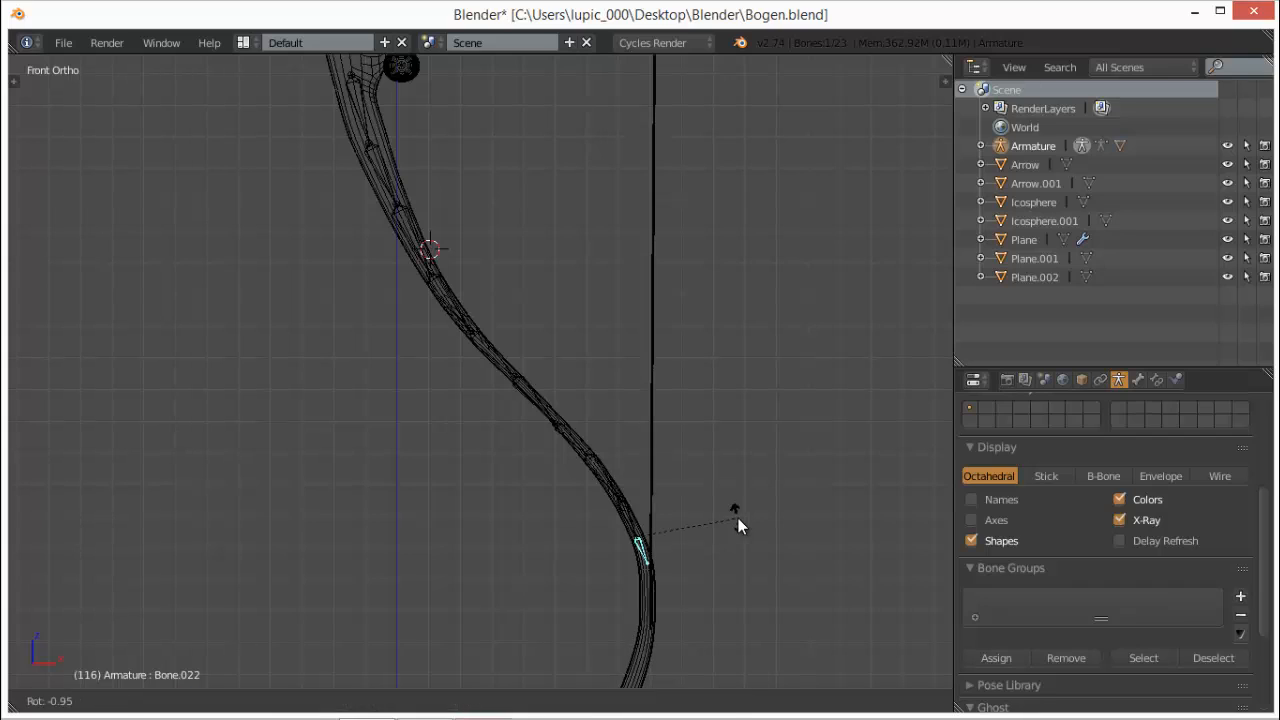
right_click(738, 517)
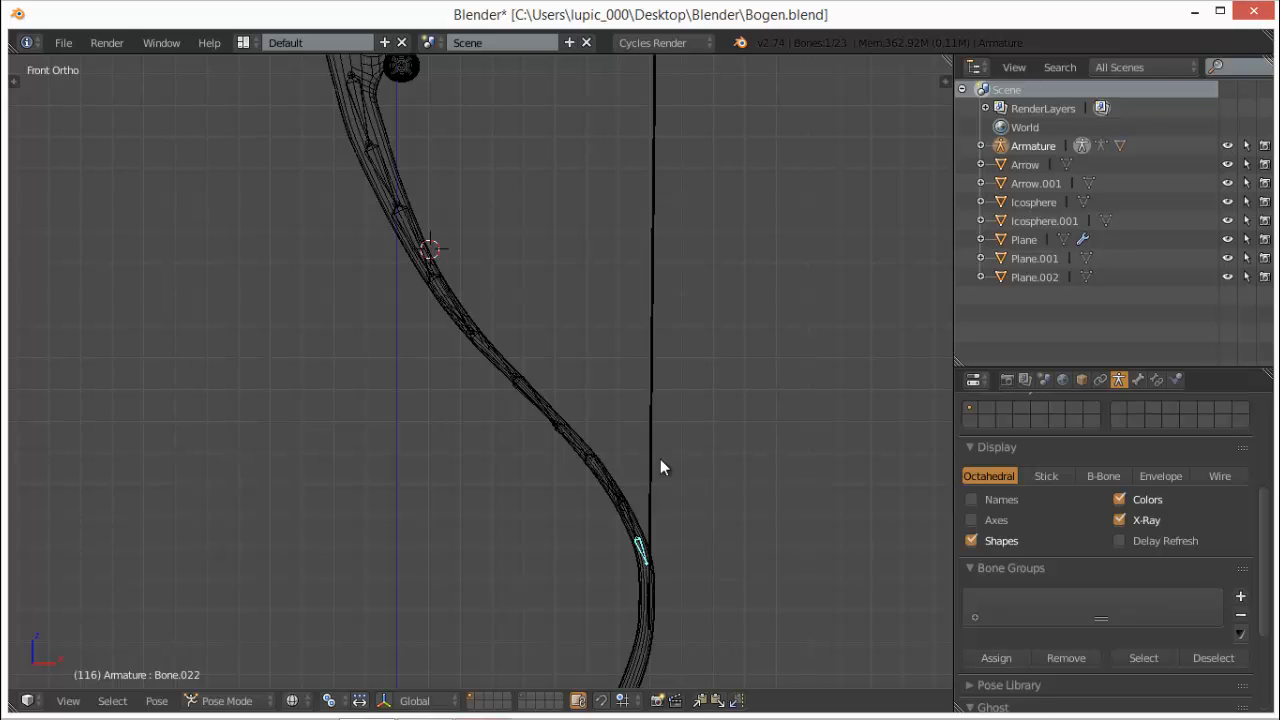
- Outline the limb section around the third bone with the Grease Pencil, and erase the strokes
scroll(515, 378, up, 1)
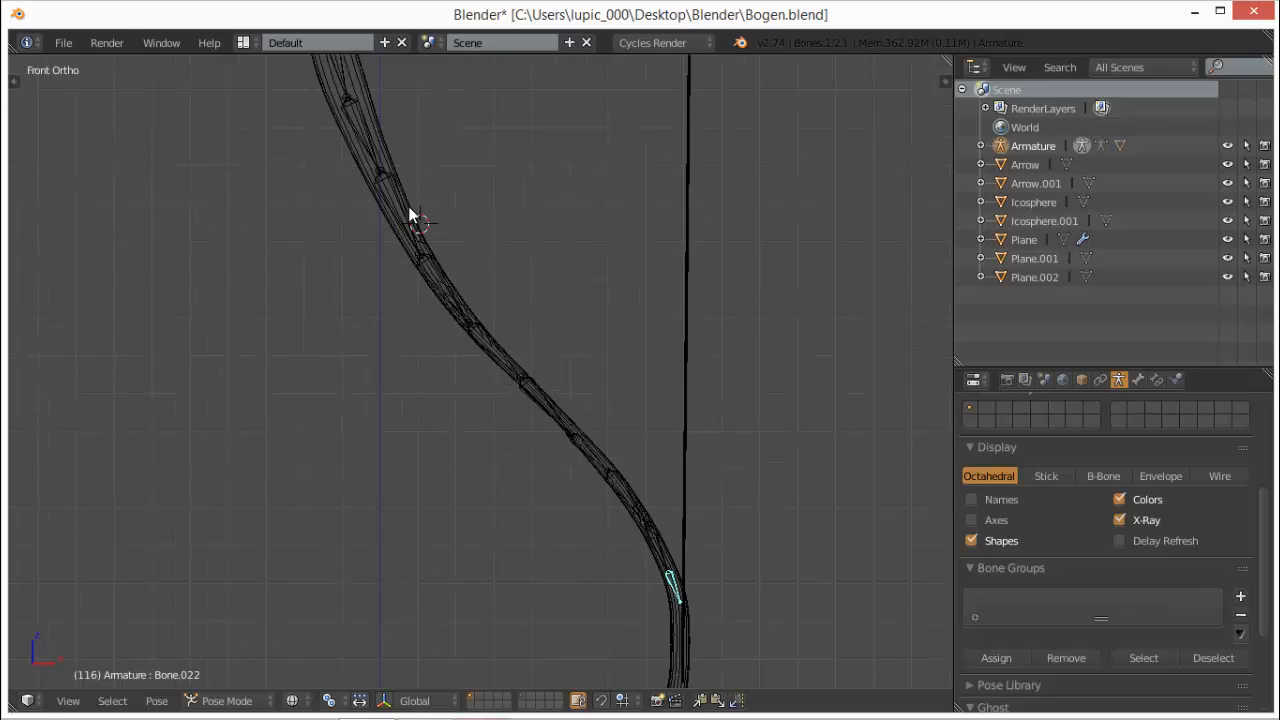
shift+middle_drag(441, 230, 490, 315)
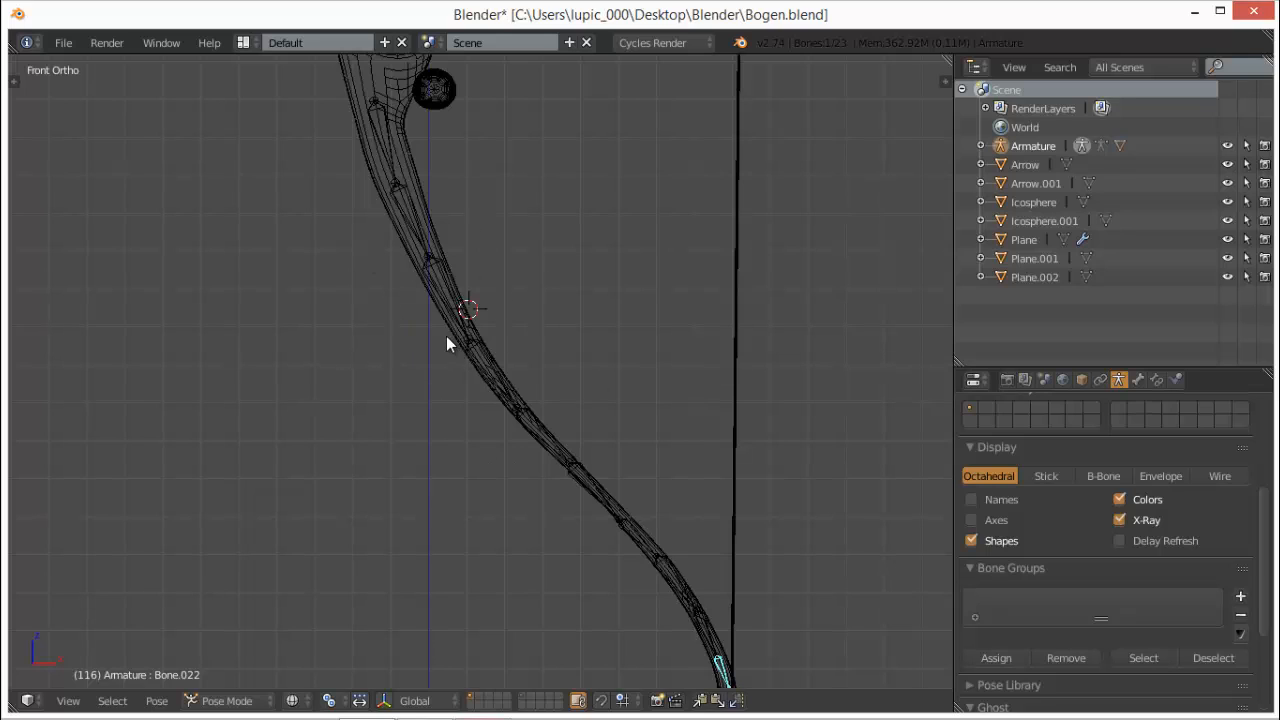
mouse_move(442, 332)
mouse_down()
mouse_move(475, 349)
mouse_move(470, 309)
mouse_move(428, 244)
mouse_move(411, 256)
mouse_move(454, 348)
mouse_up()
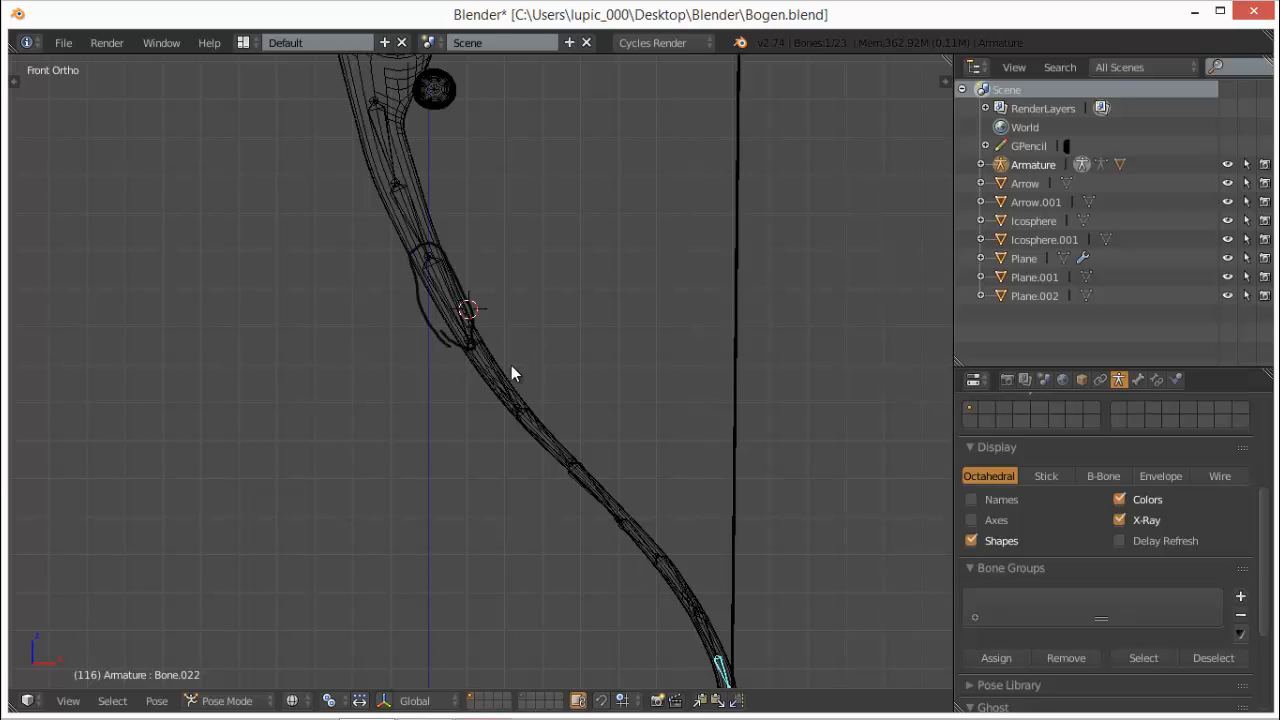
mouse_move(451, 323)
right_down()
mouse_move(428, 249)
mouse_move(419, 255)
mouse_move(457, 273)
mouse_move(434, 309)
mouse_move(480, 357)
mouse_move(477, 305)
right_up()
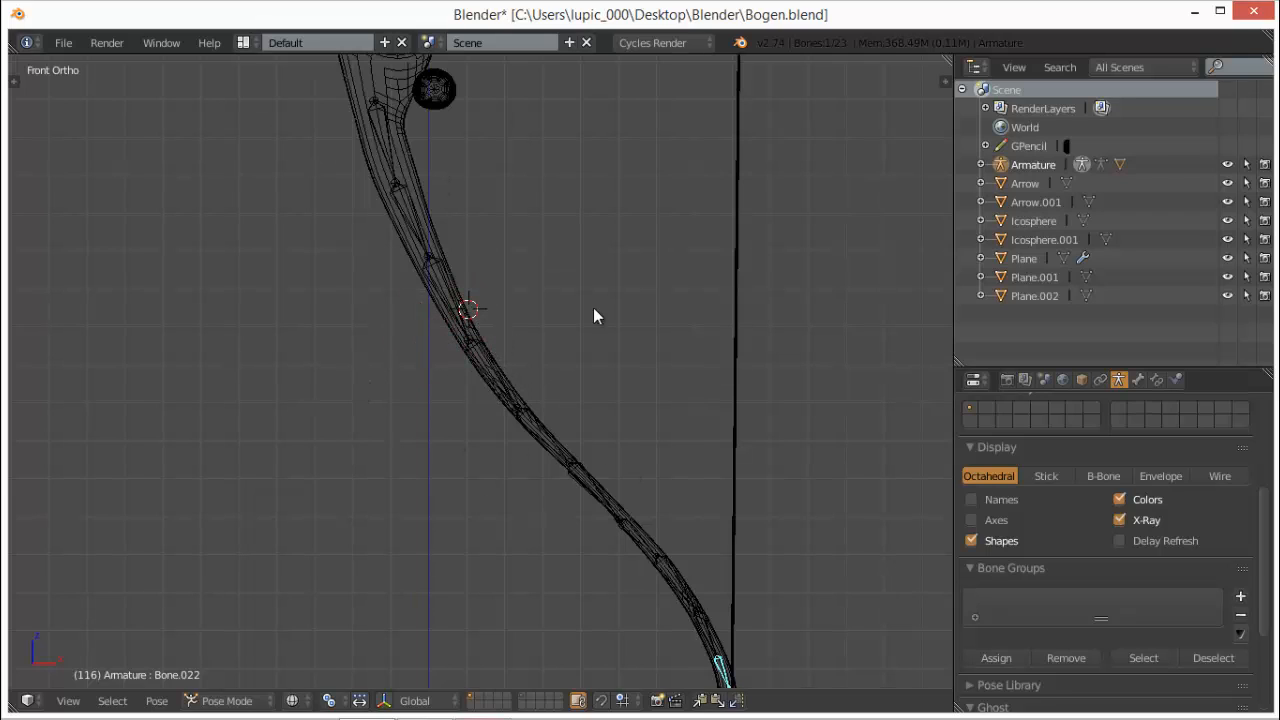
- Identify the upper limb's first bone, select the bow mesh and make its Bone vertex group active
scroll(631, 421, down, 5)
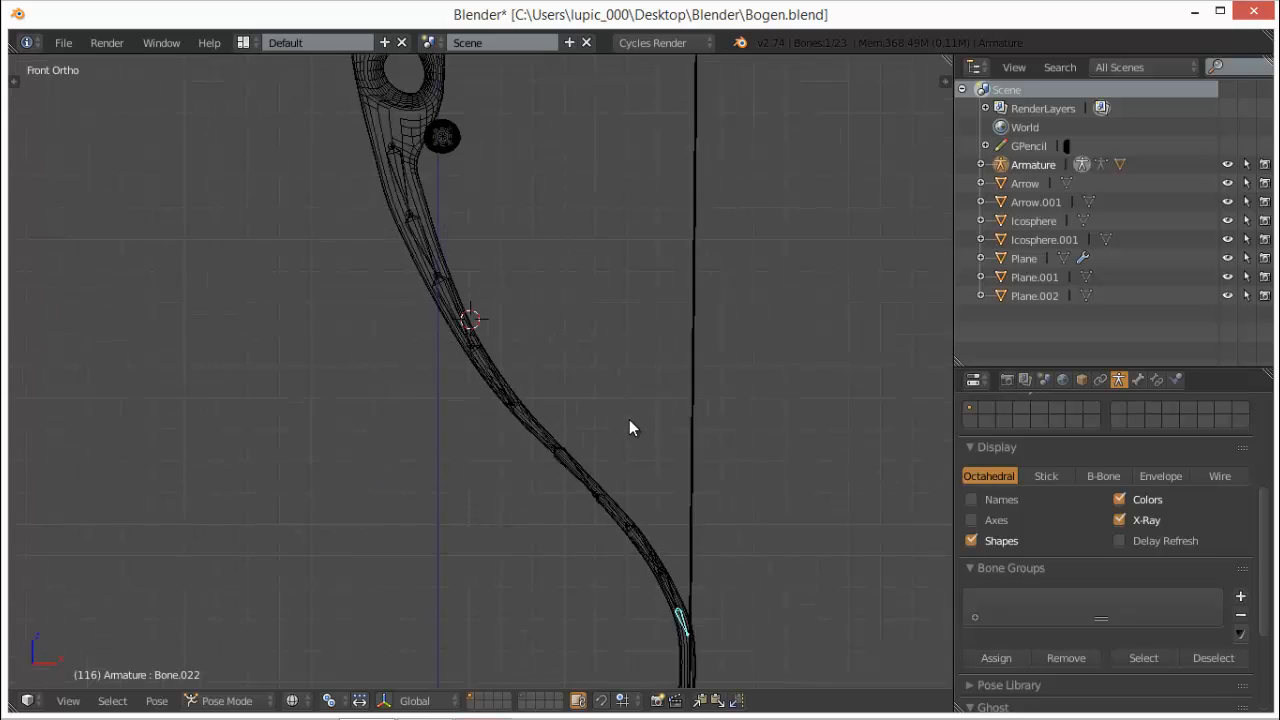
scroll(623, 418, down, 3)
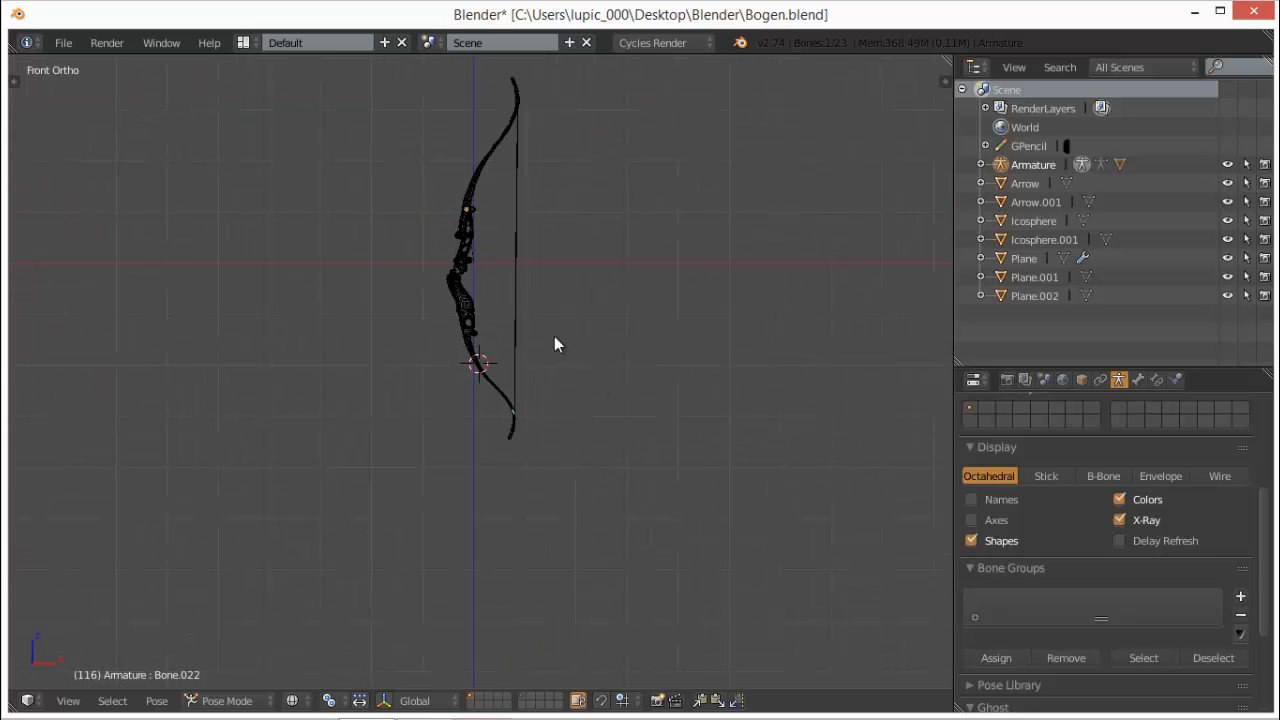
shift+middle_drag(528, 312, 547, 430)
scroll(544, 426, up, 6)
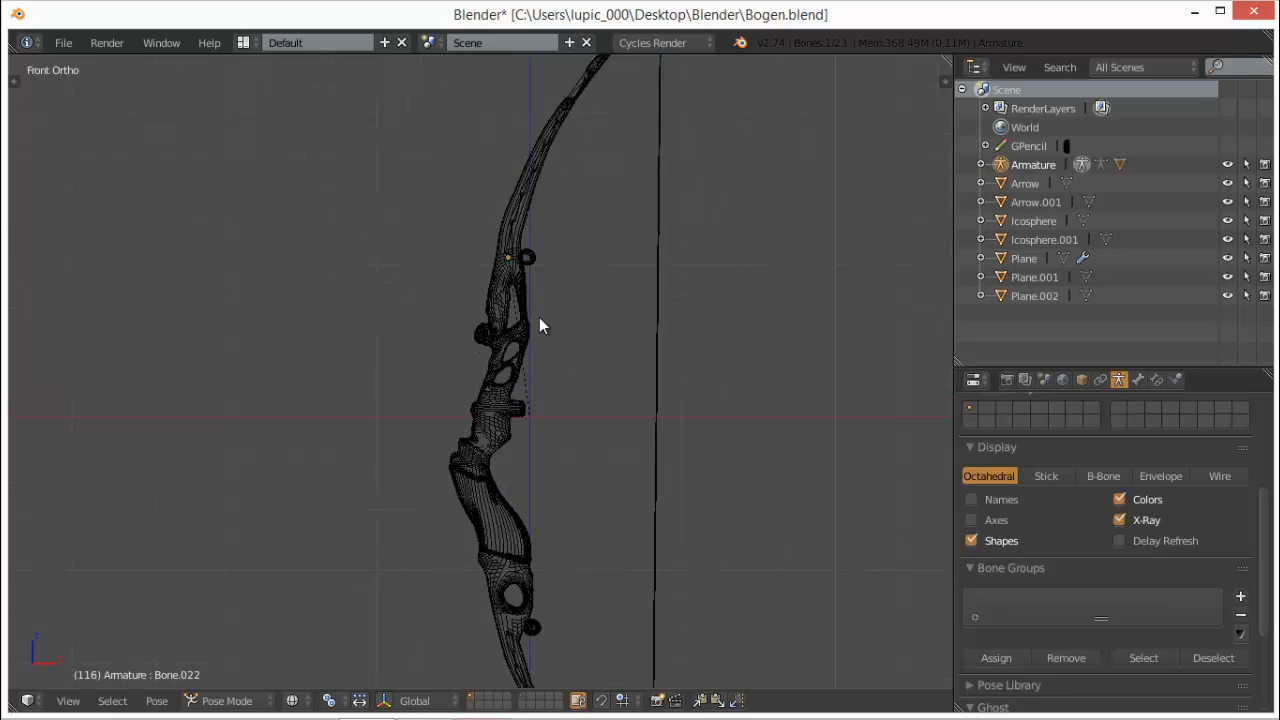
shift+middle_drag(539, 317, 499, 489)
scroll(541, 430, up, 5)
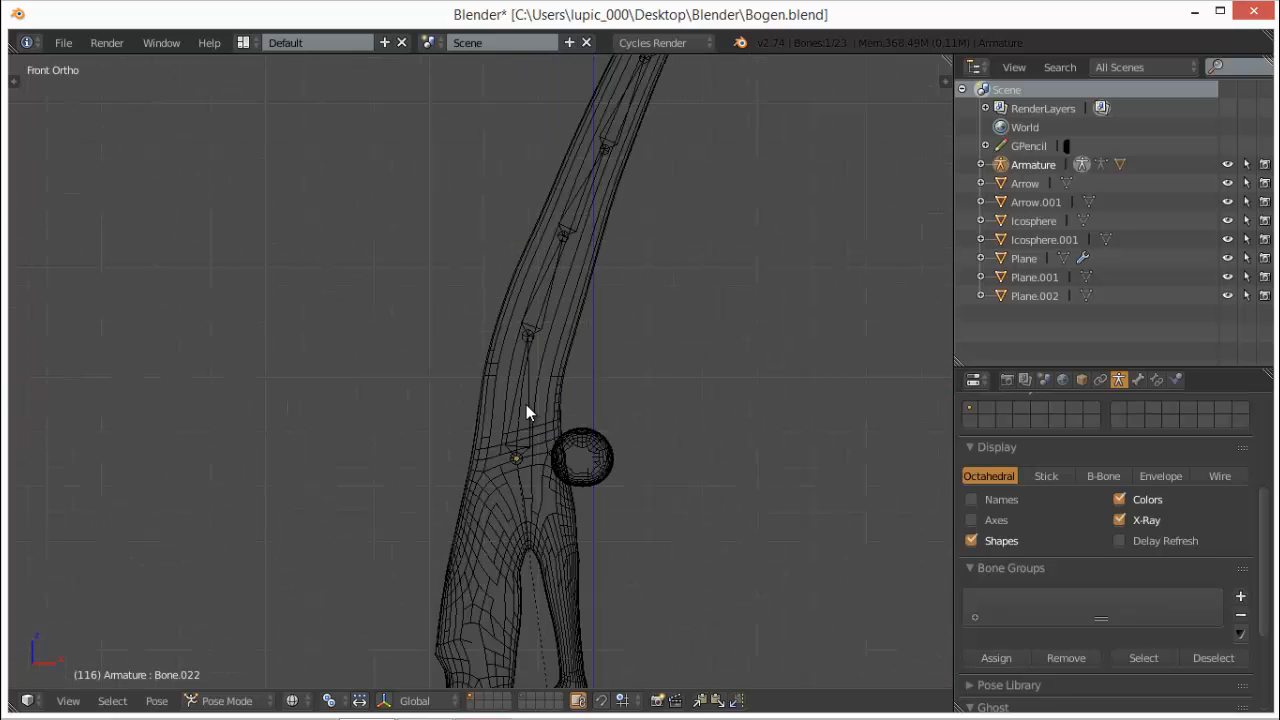
right_click(529, 415)
right_click(555, 397)
scroll(1114, 486, up, 9)
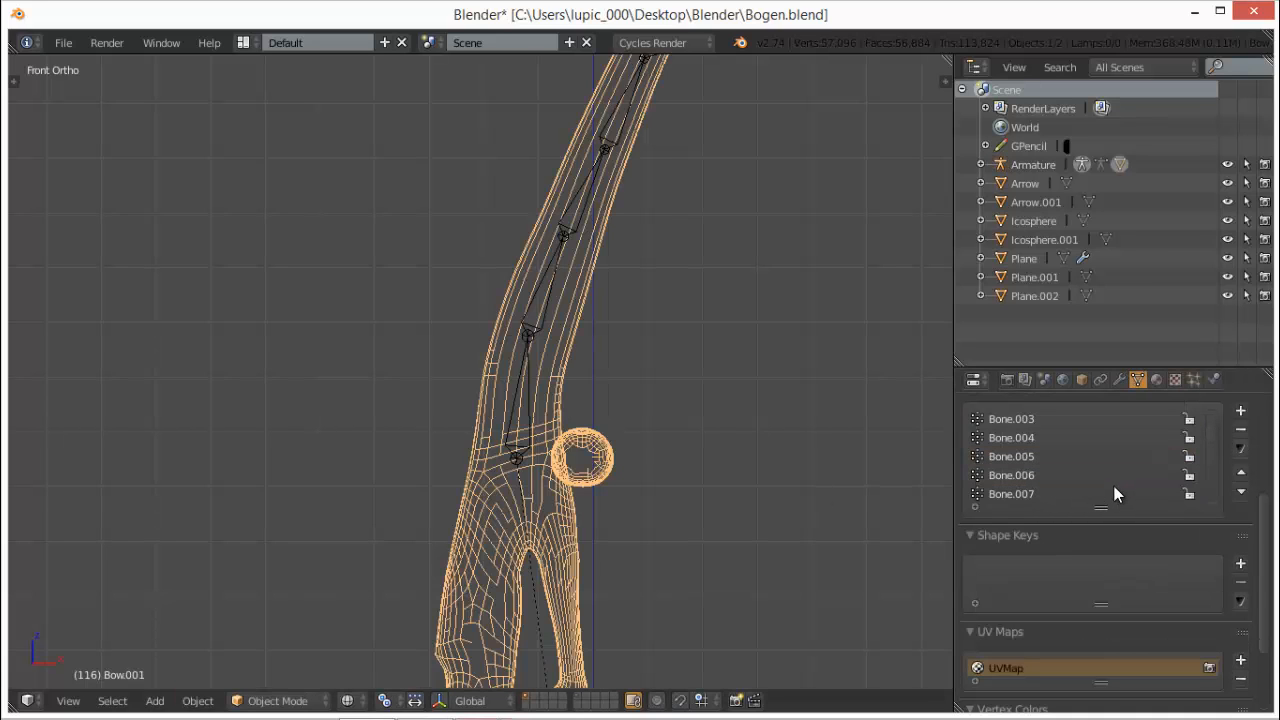
click(1000, 416)
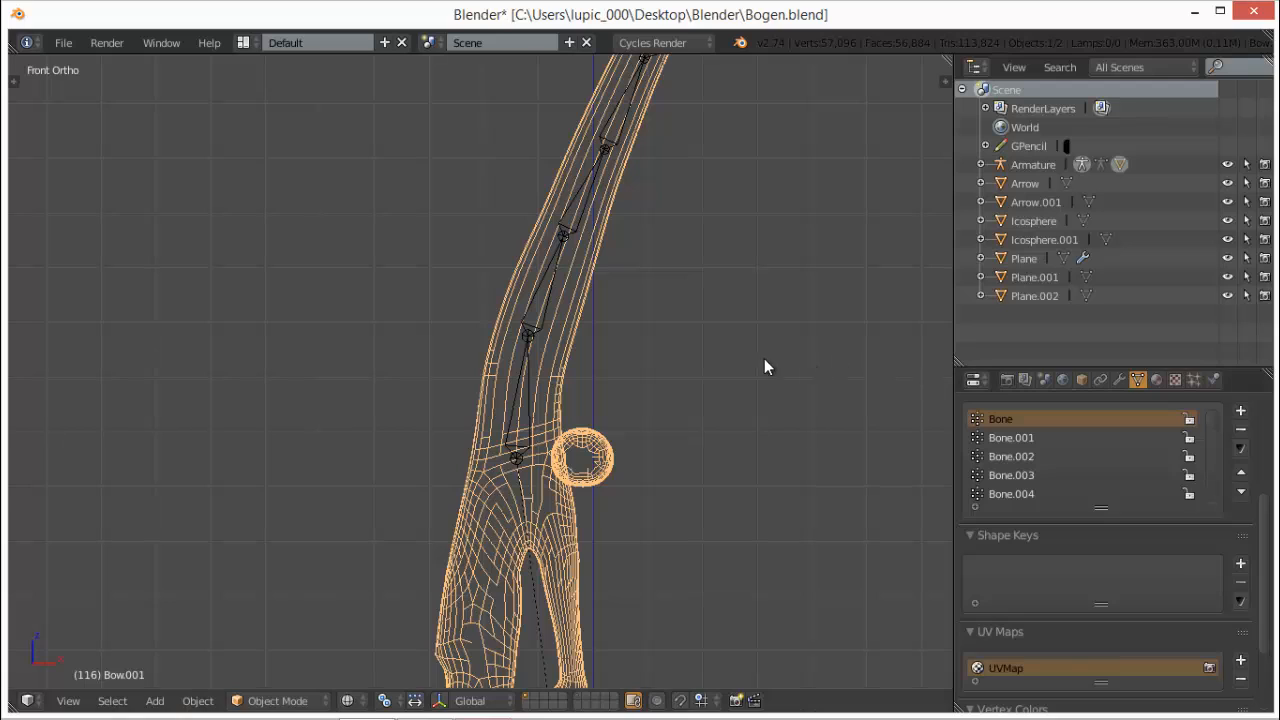
- Enter Edit Mode on the bow, clear the old selection and select the vertices of the Bone vertex group
key(Tab)
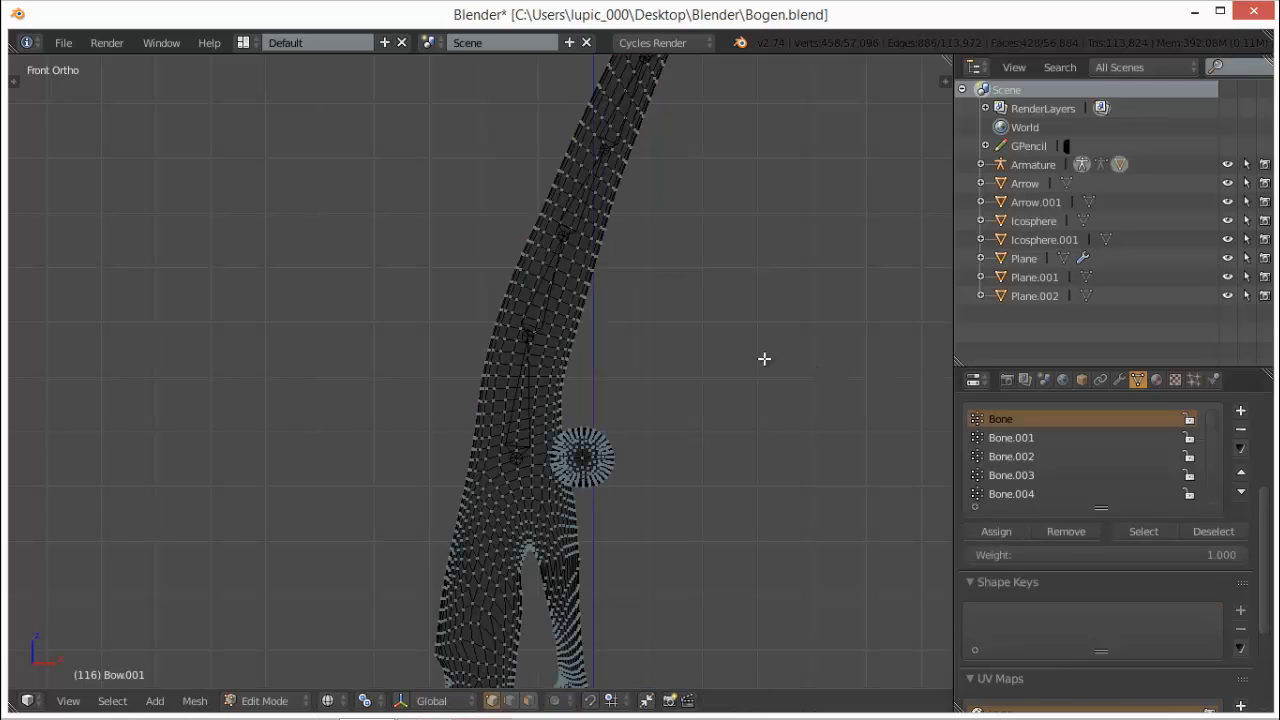
key(a)
key(a)
key(a)
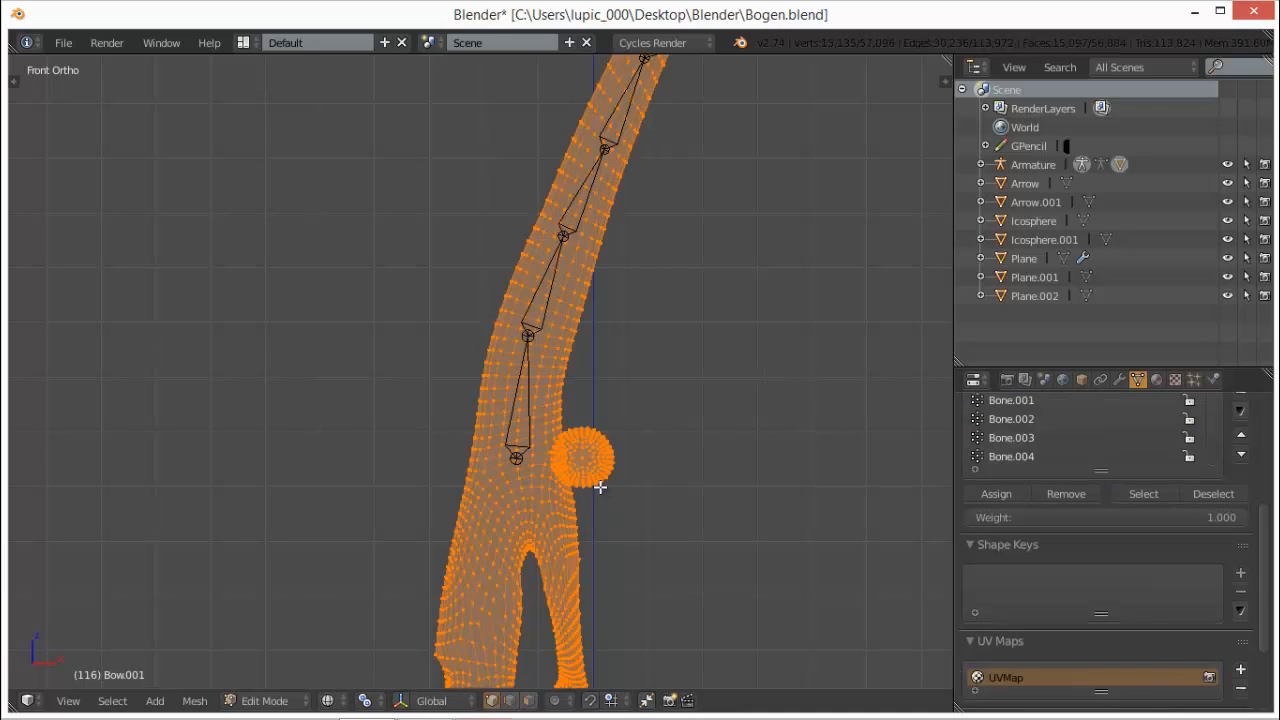
scroll(599, 486, down, 3)
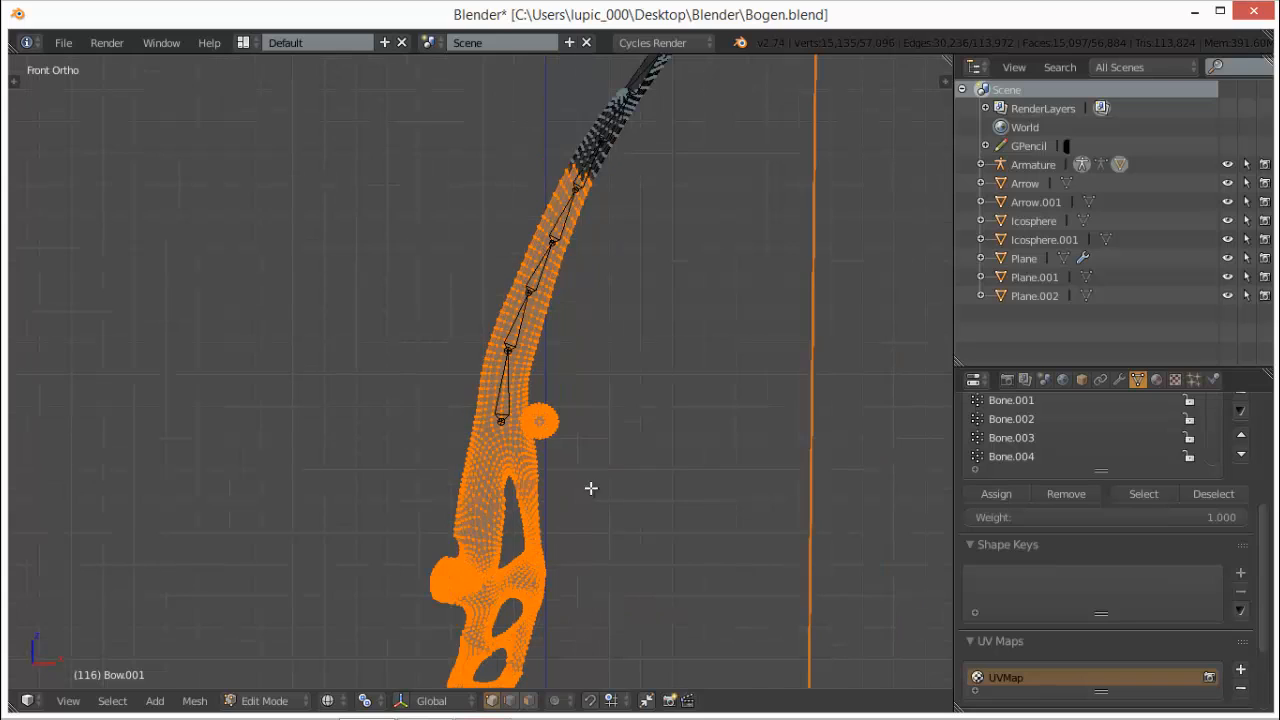
- Deselect the upper limb's vertices above the riser with Circle Select, keeping the riser and bowstring selected
key(c)
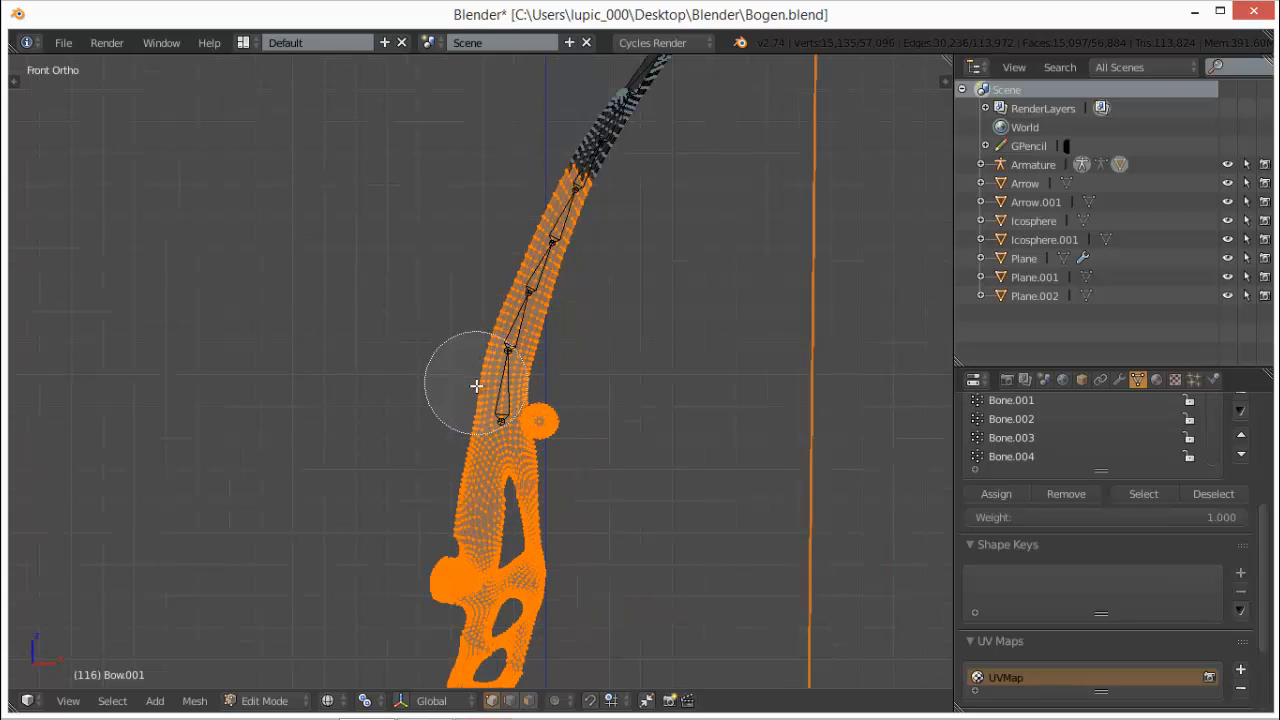
middle_drag(476, 386, 599, 164)
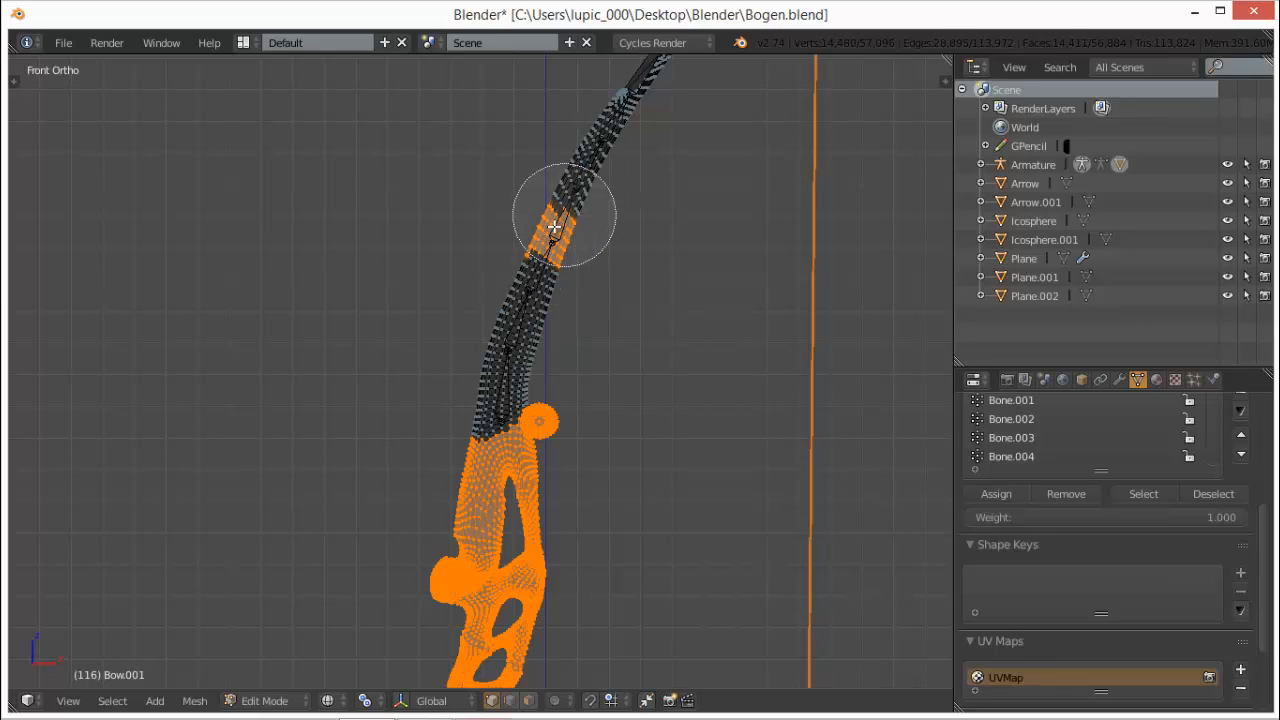
middle_drag(547, 243, 543, 252)
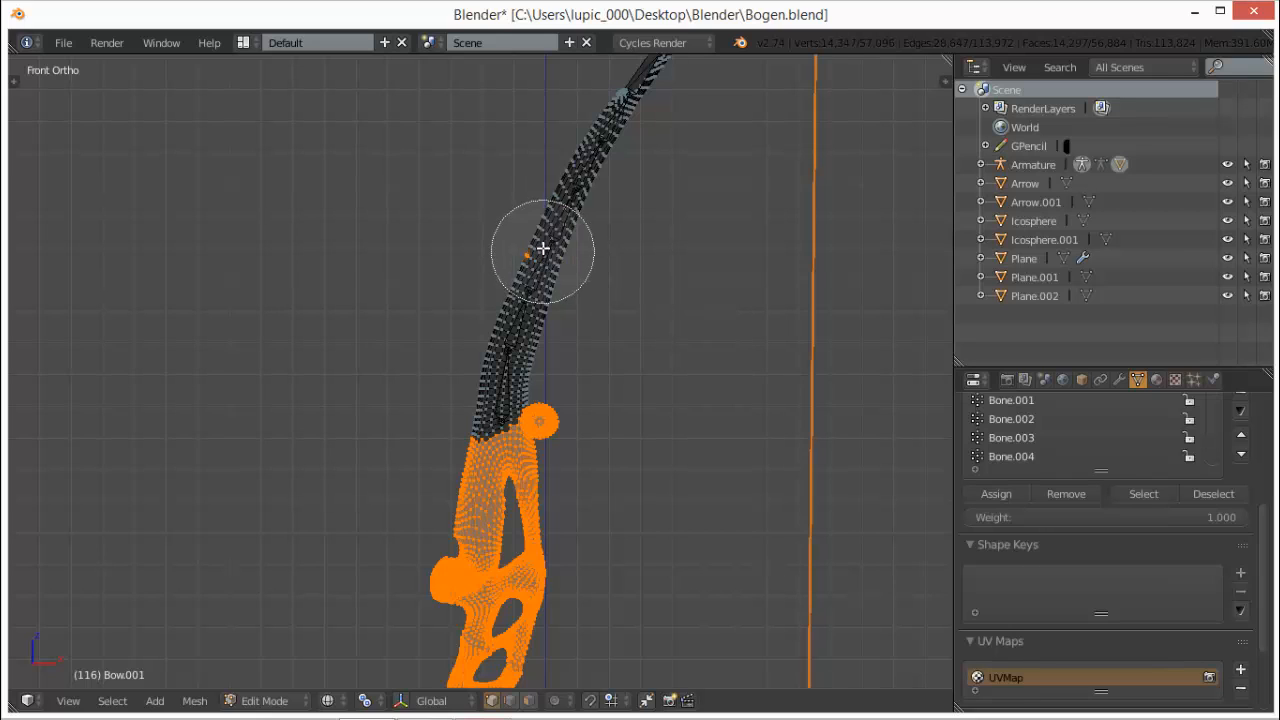
middle_click(543, 247)
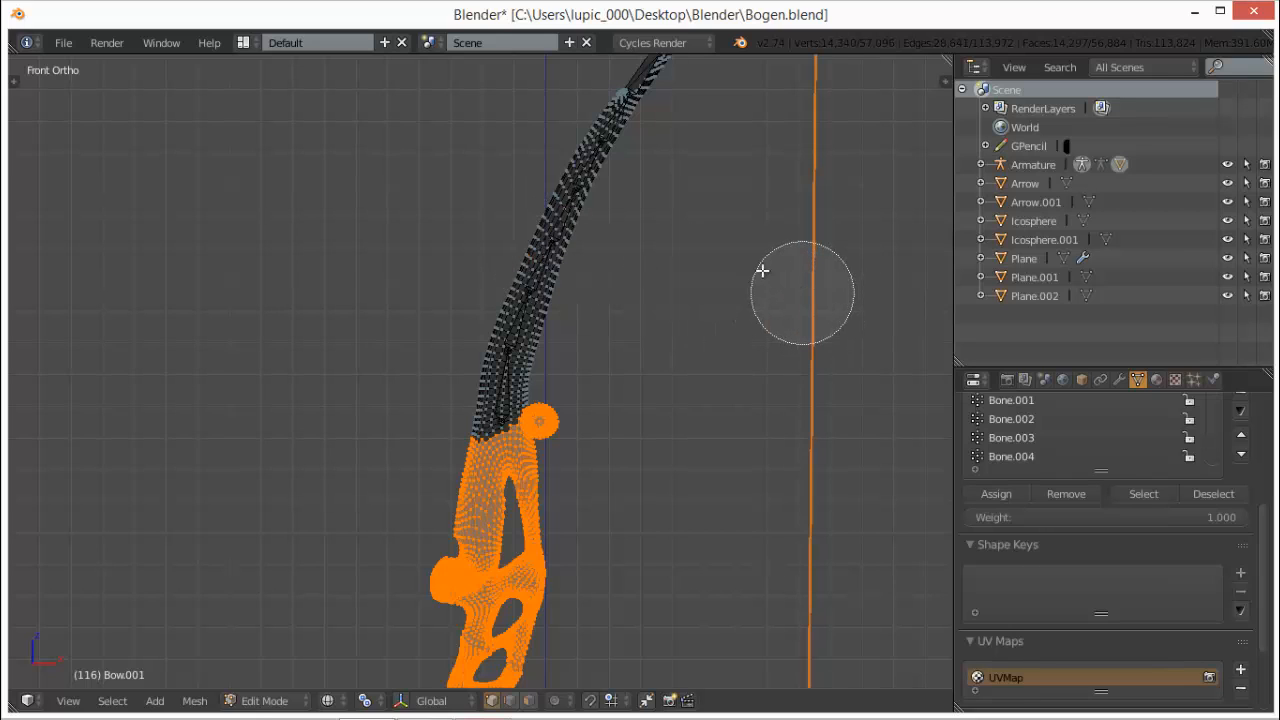
key(Escape)
- Remove the selected riser and bowstring vertices from the Bone vertex group, and clear the selection
scroll(752, 250, down, 2)
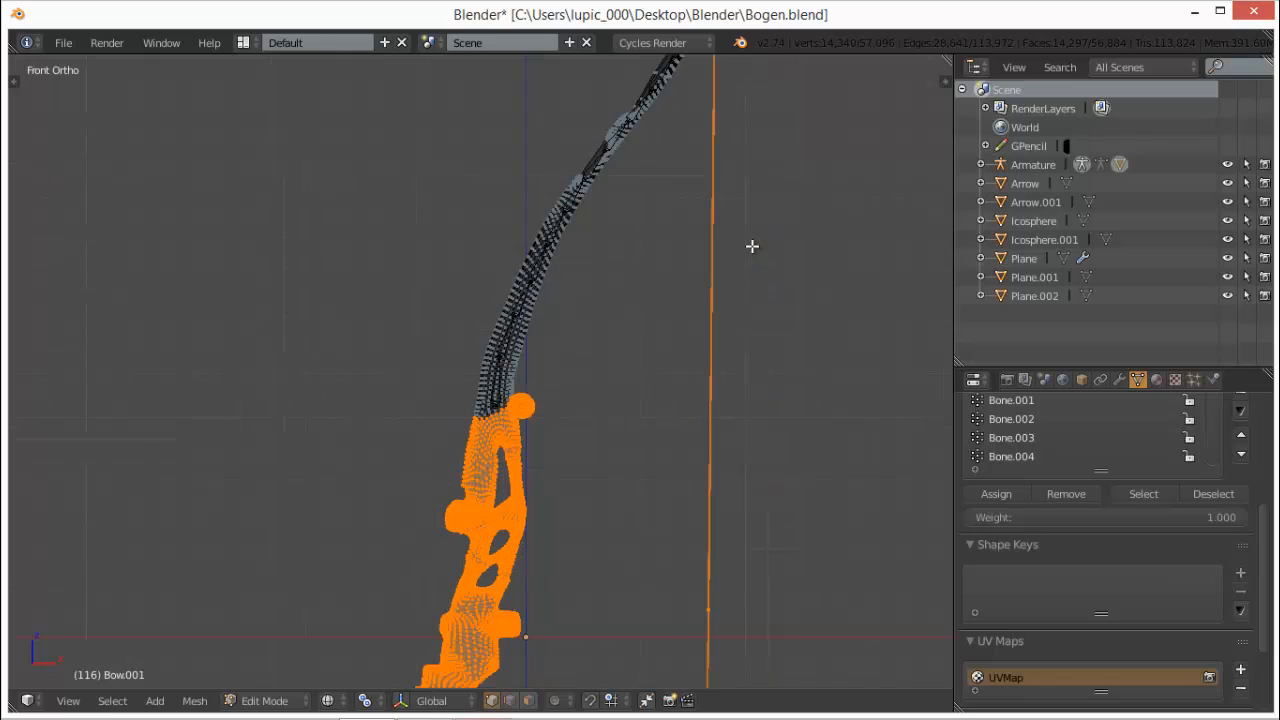
scroll(752, 246, down, 1)
scroll(752, 243, down, 2)
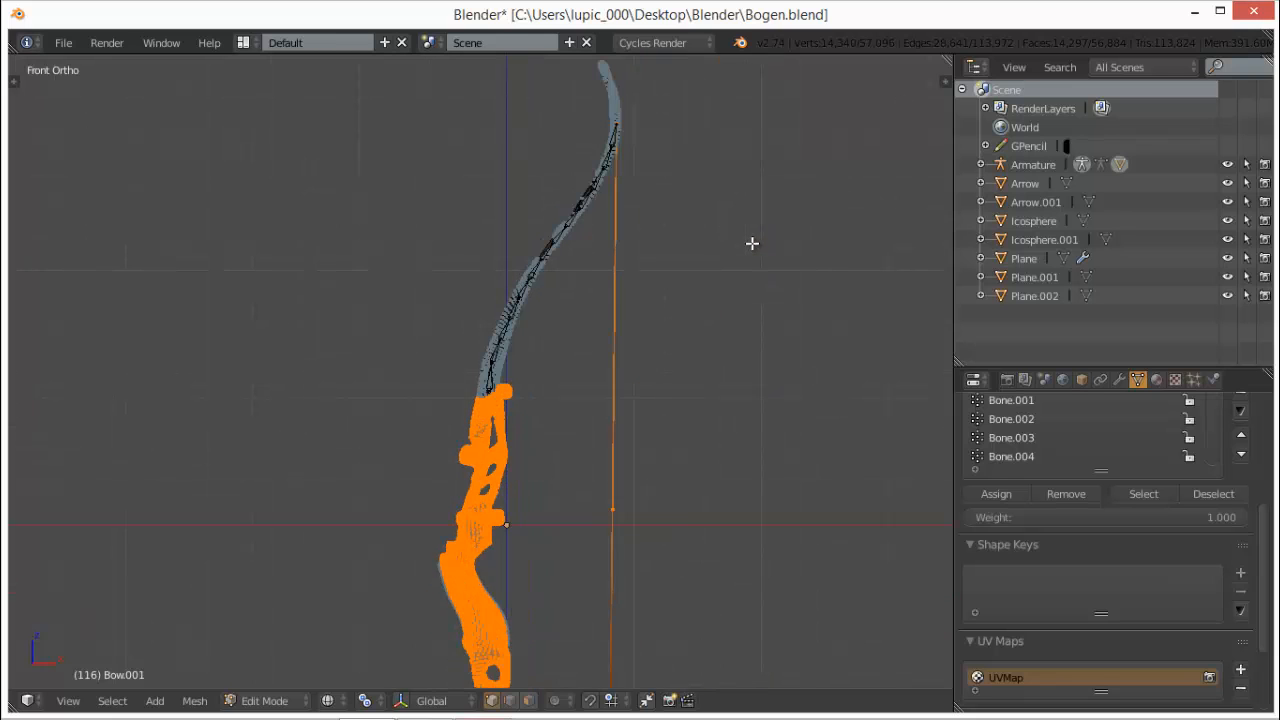
scroll(752, 243, down, 1)
scroll(752, 243, down, 2)
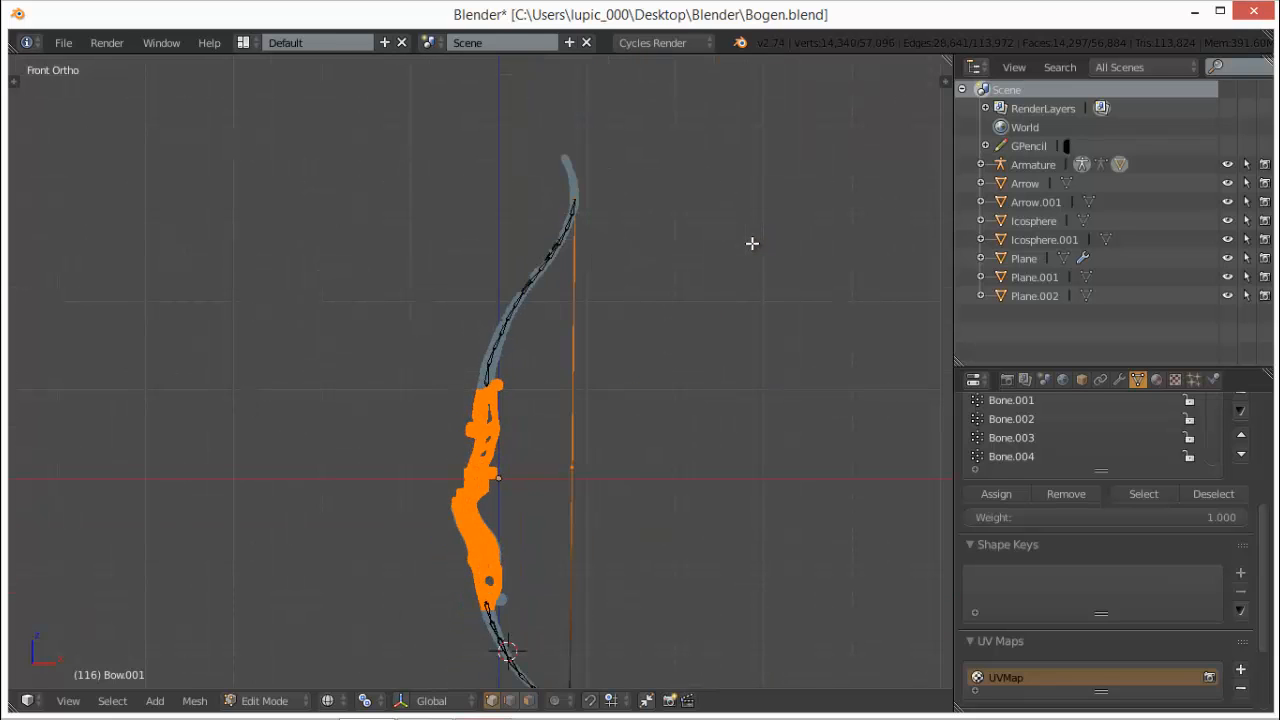
scroll(586, 578, up, 2)
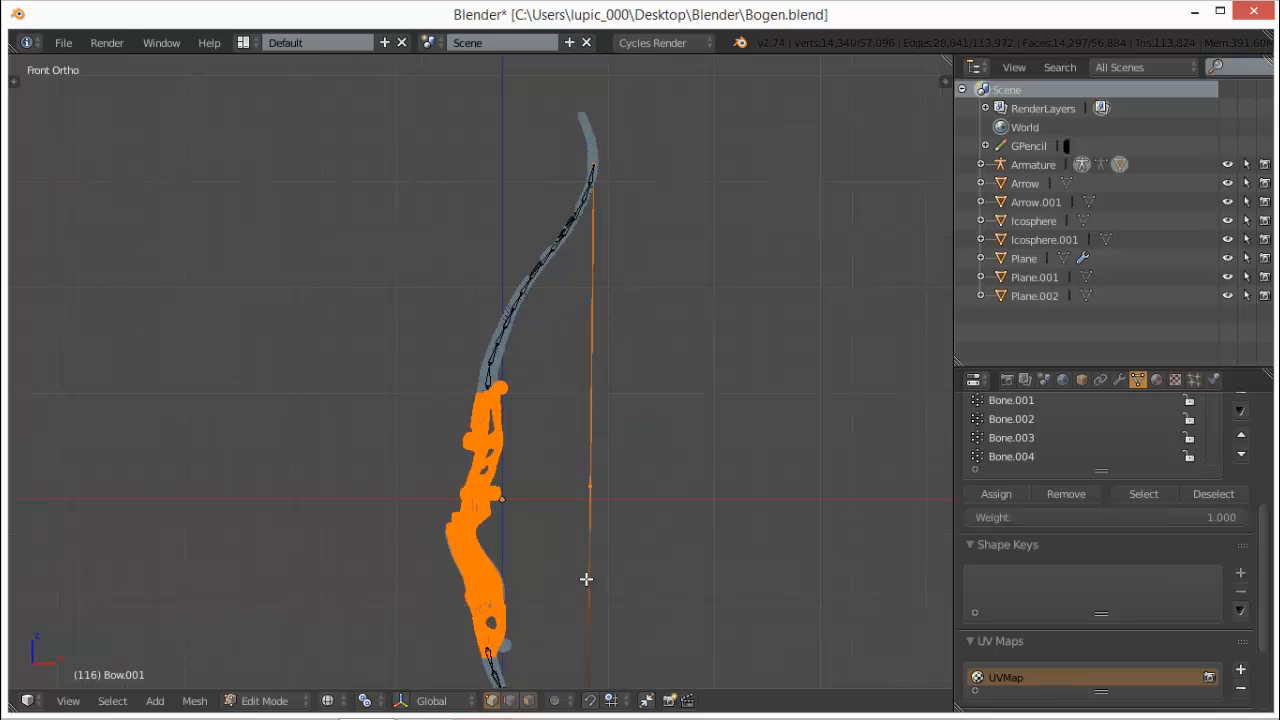
scroll(712, 562, up, 2)
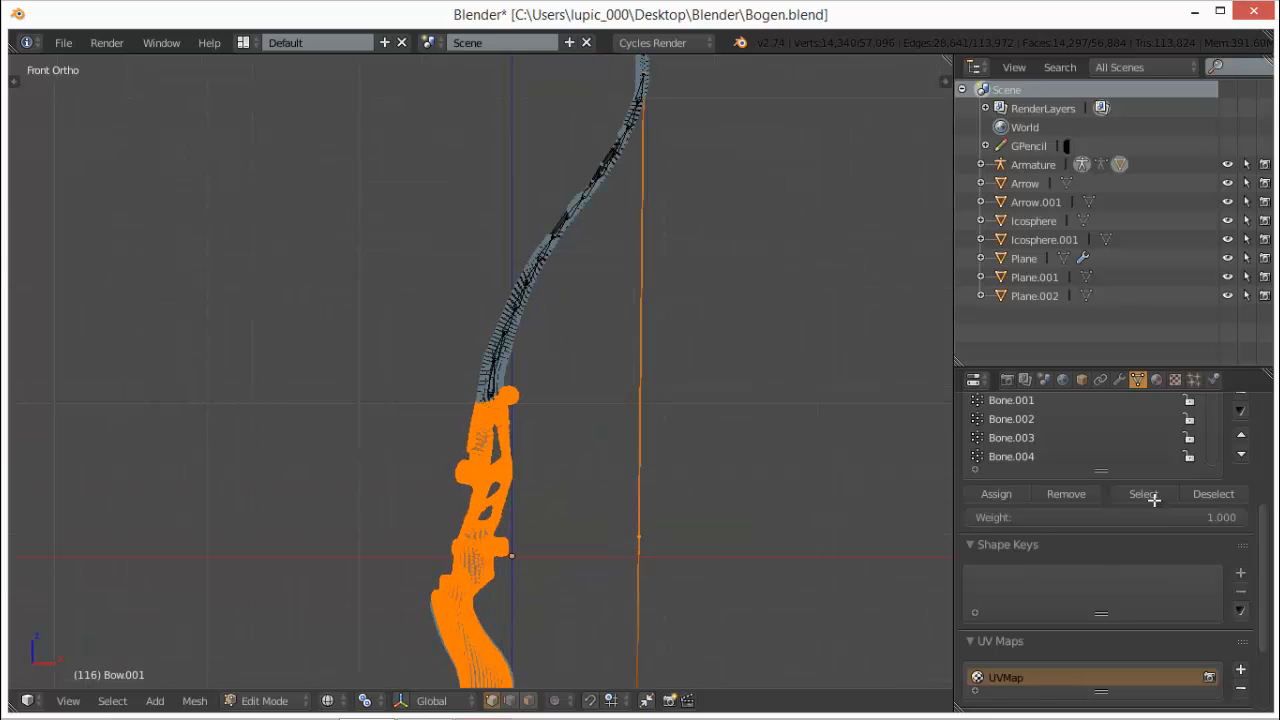
click(1066, 494)
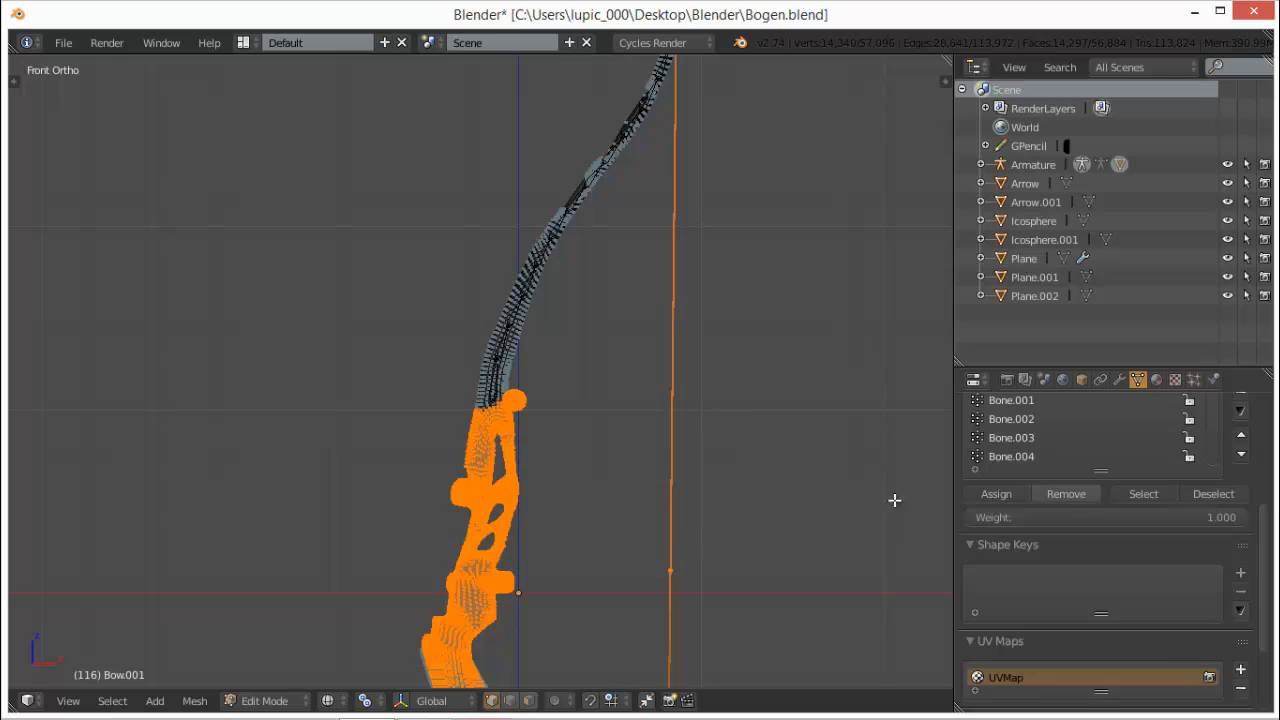
key(a)
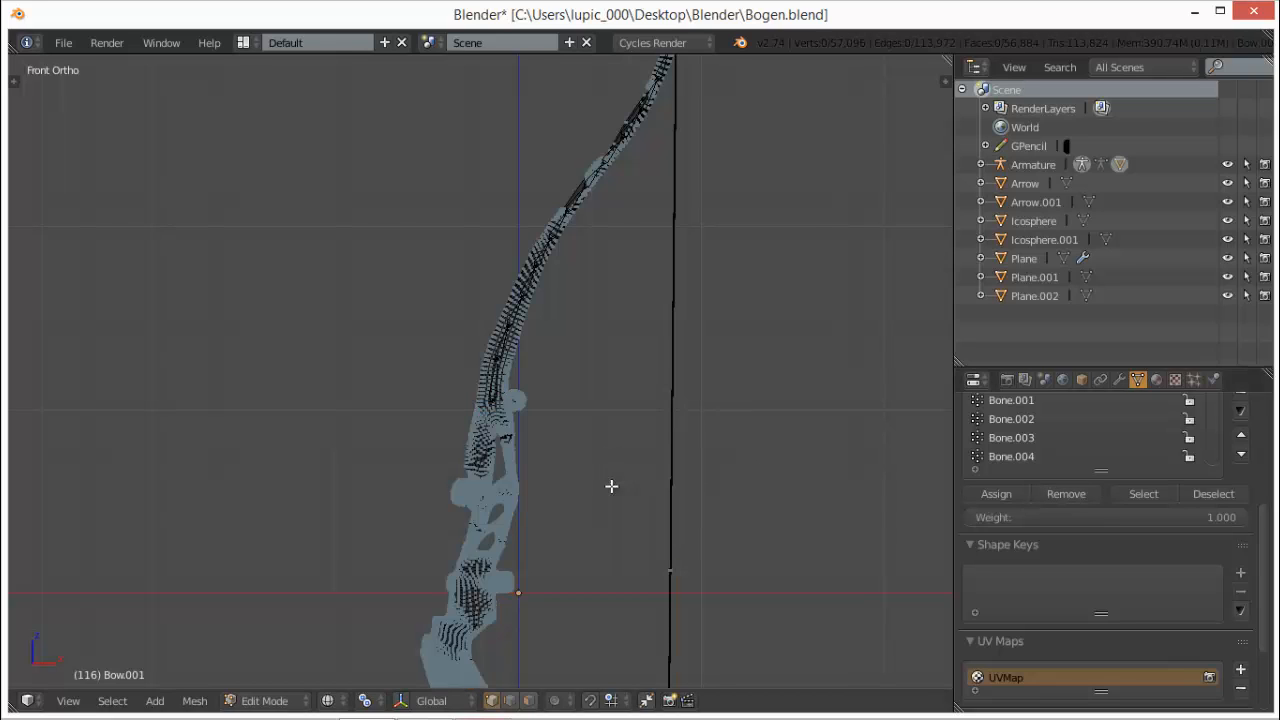
- Return the bow to Object Mode and make the Bone.022 vertex group active
scroll(611, 486, down, 2)
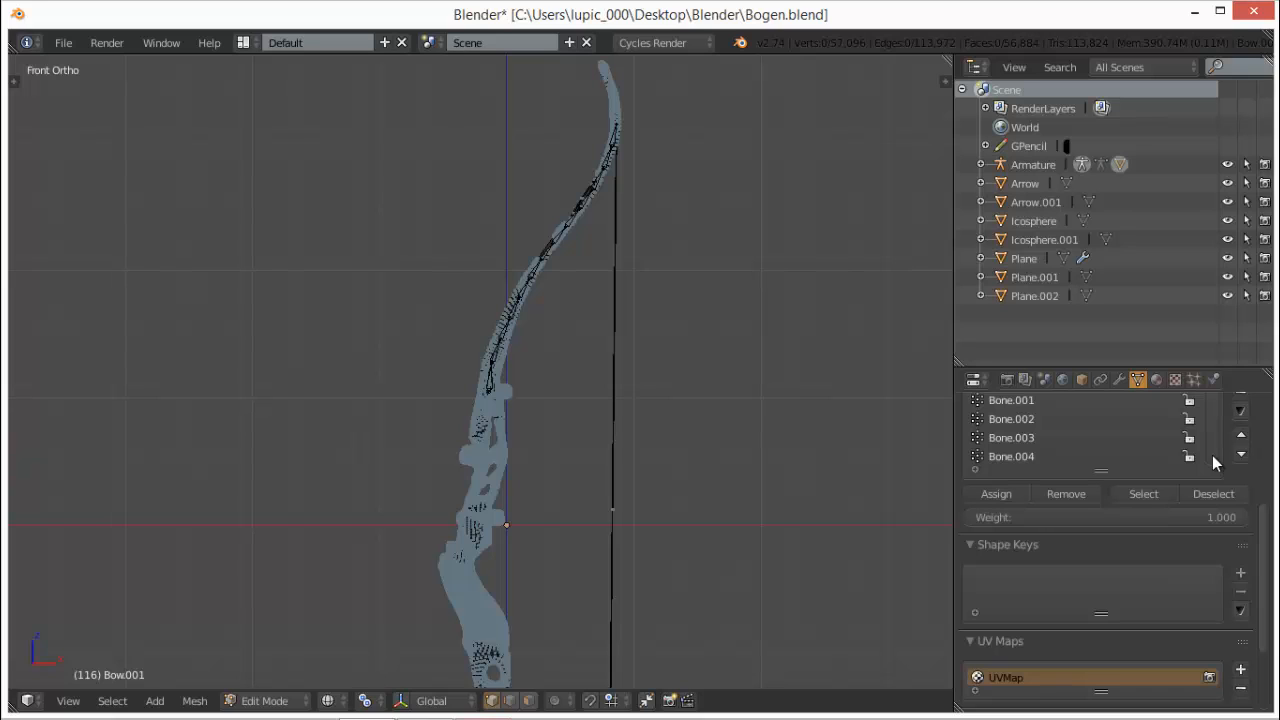
key(Tab)
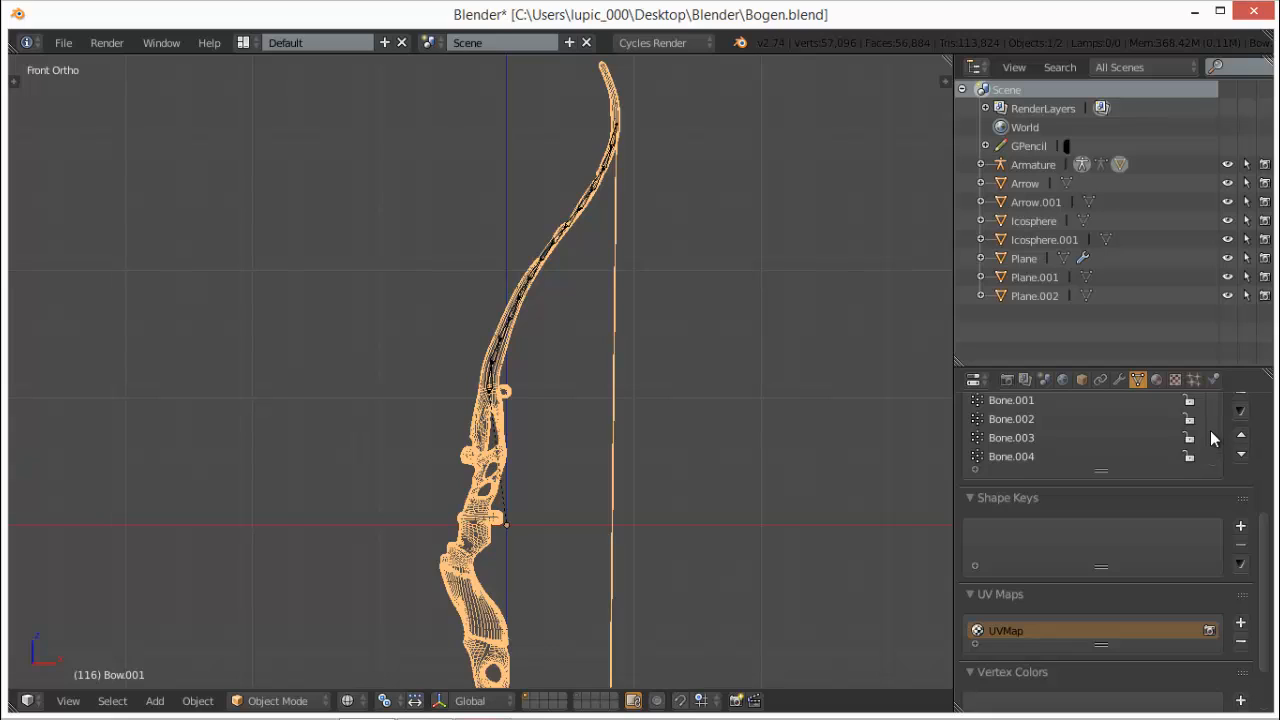
drag(1267, 529, 1267, 494)
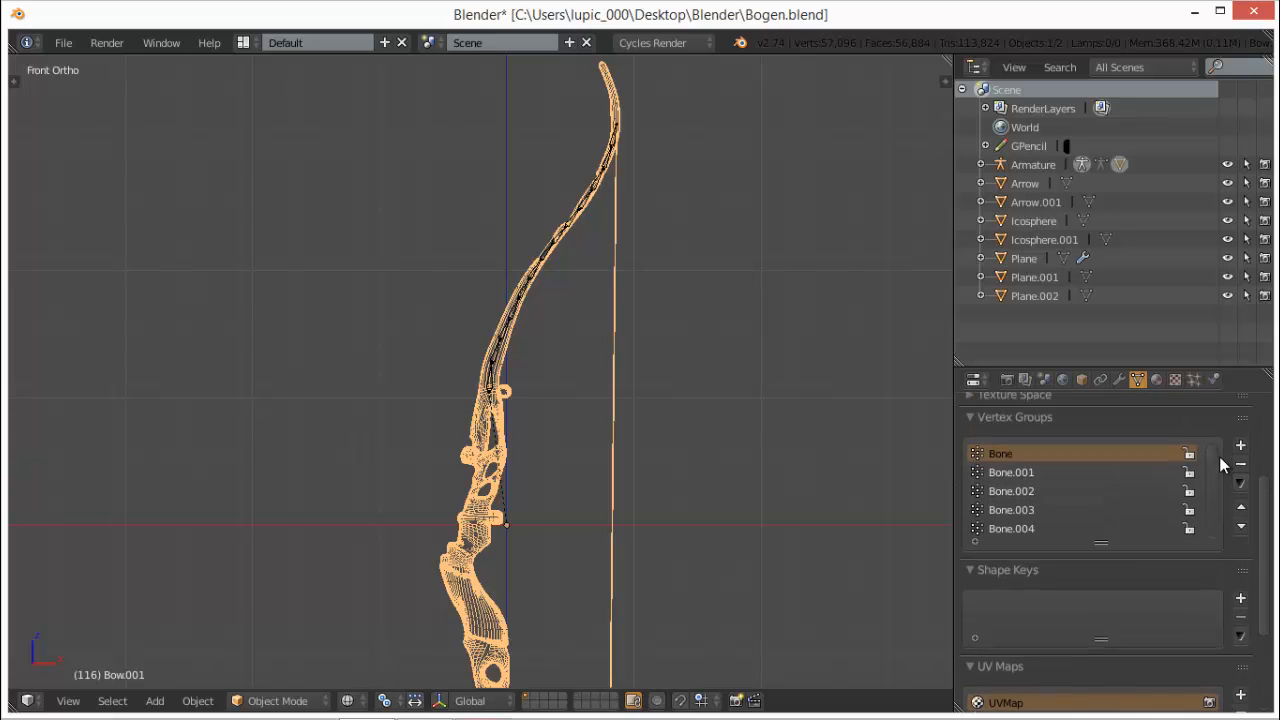
drag(1210, 456, 1233, 553)
scroll(1068, 535, up, 10)
drag(1211, 451, 1229, 553)
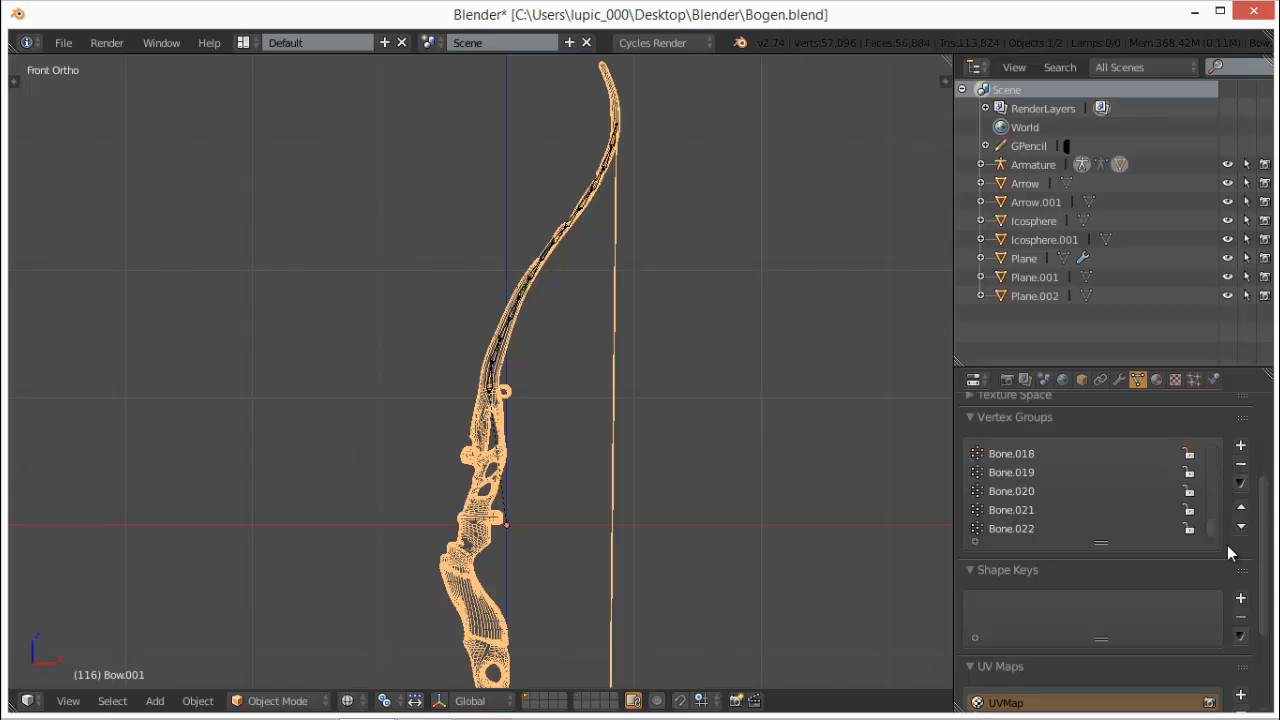
click(1031, 524)
- Select the lower limb's last bone to check its name, and reselect the bow mesh
shift+middle_drag(720, 298, 685, 558)
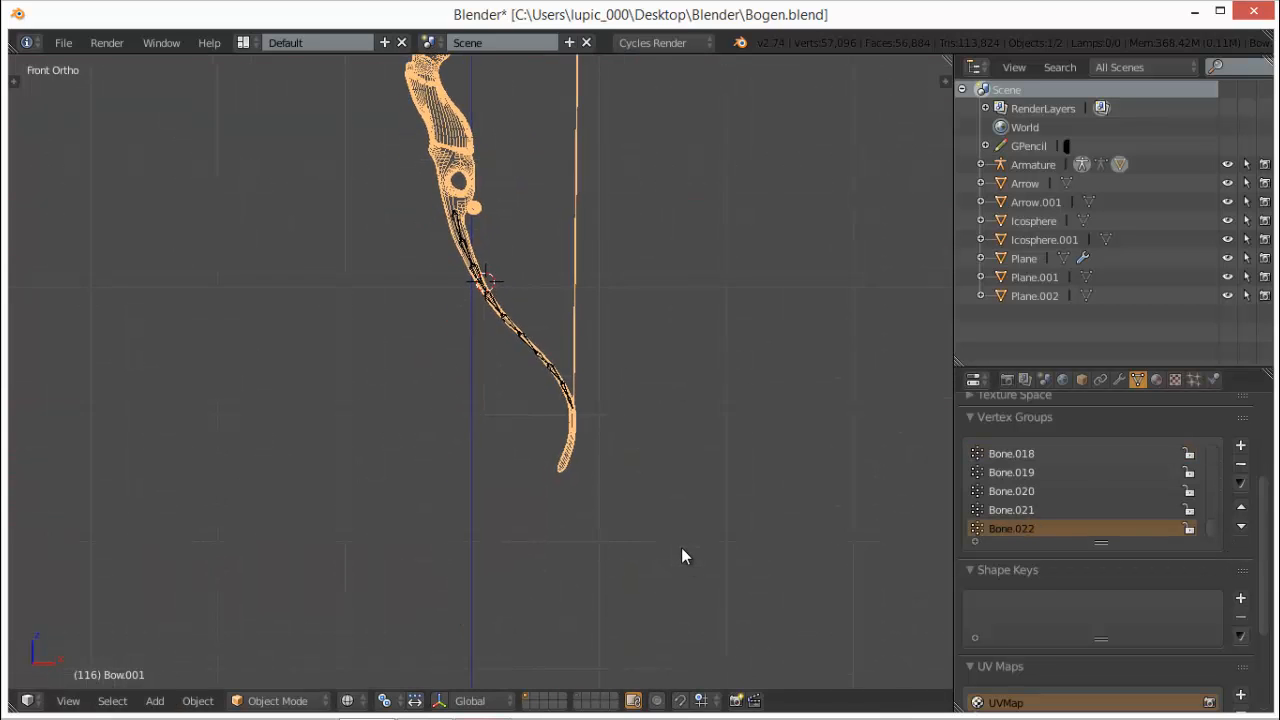
scroll(680, 548, up, 6)
scroll(590, 450, up, 2)
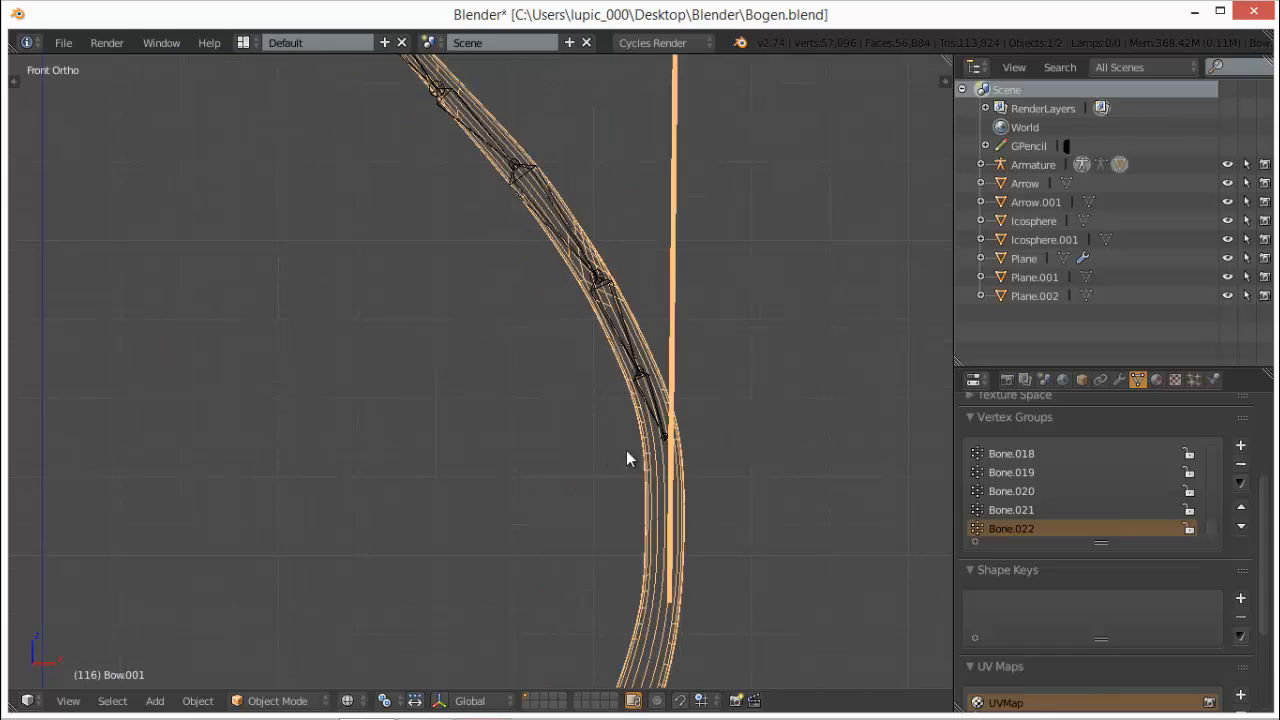
right_click(653, 404)
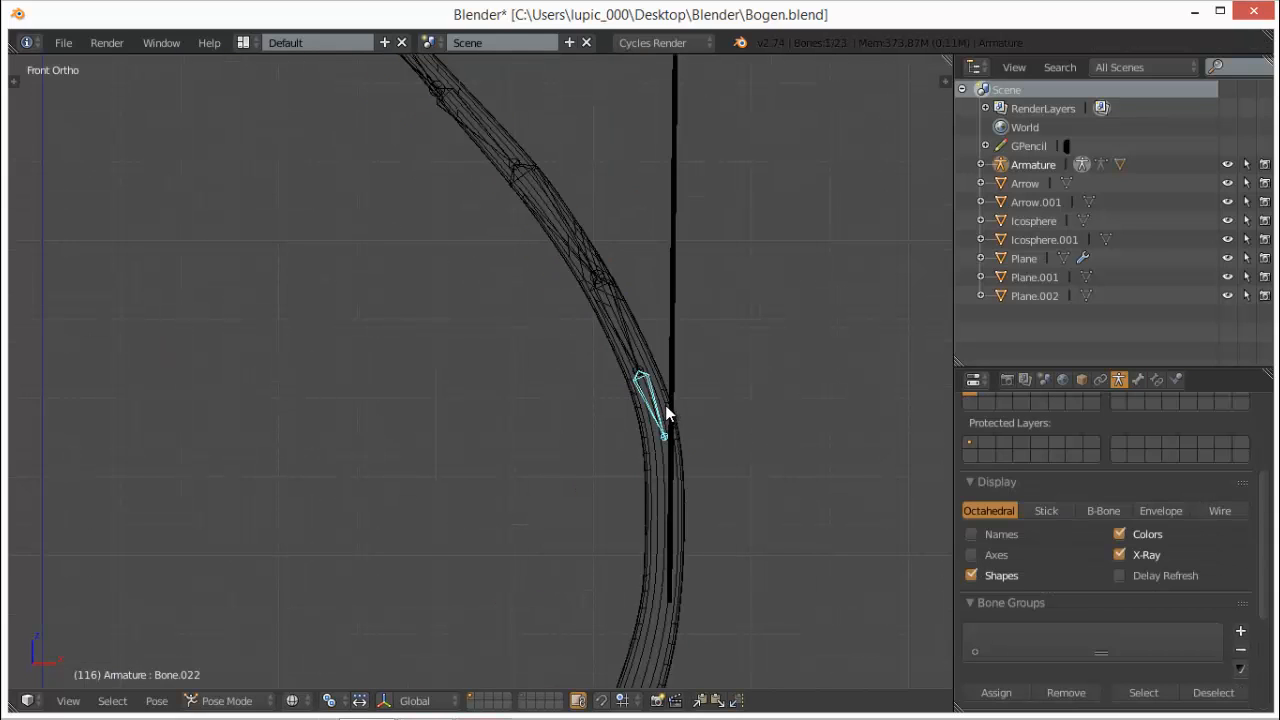
right_click(668, 410)
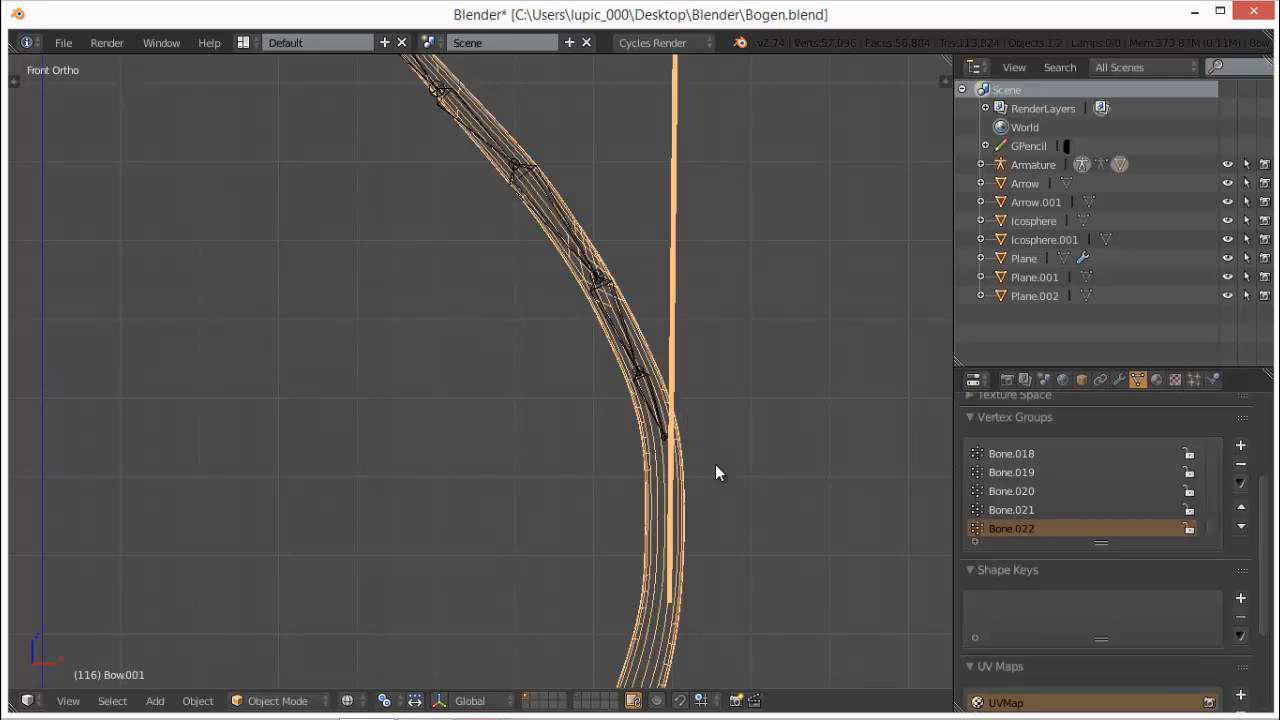
- Select the vertices of the Bone.022 group in Edit Mode and examine which parts of the bow they cover
key(Tab)
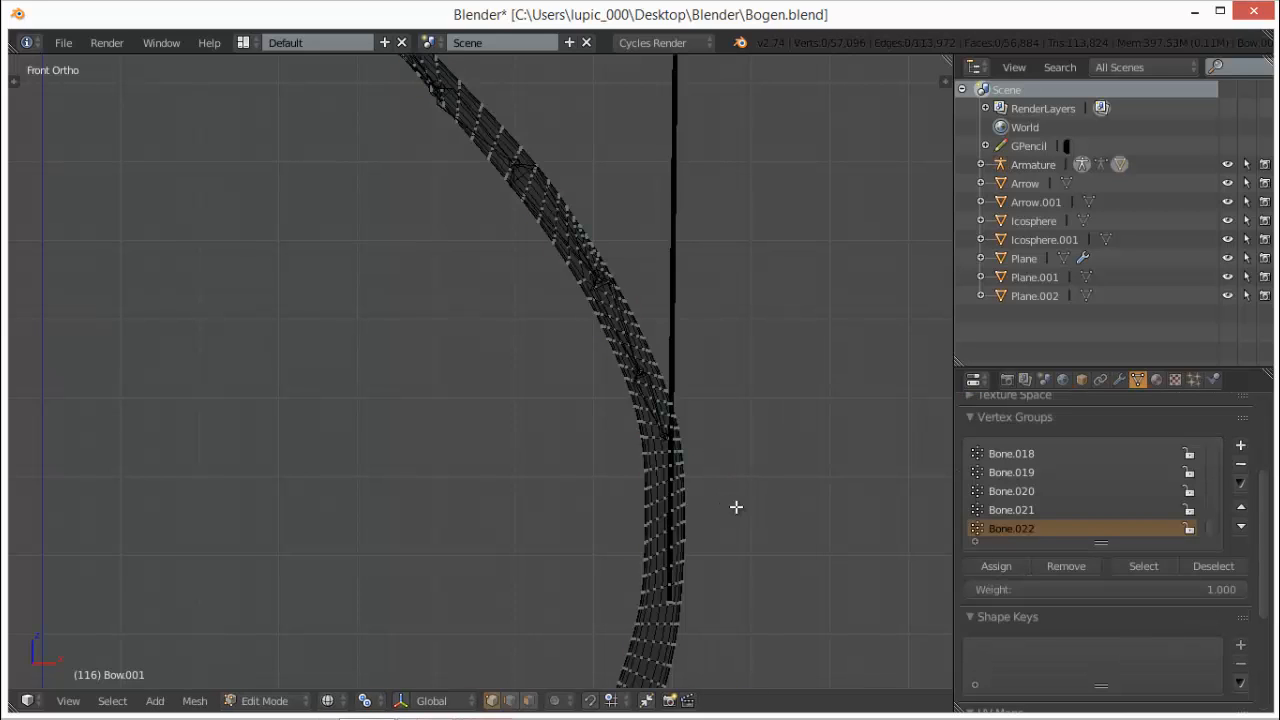
click(1165, 567)
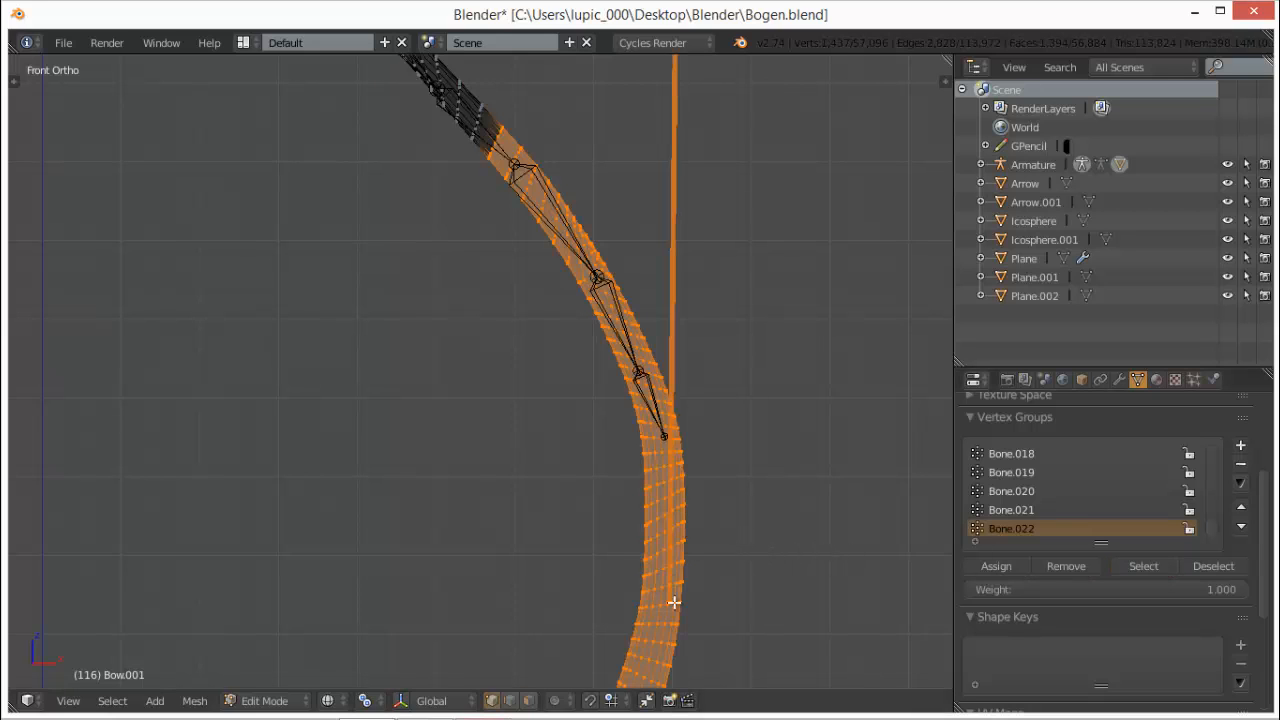
scroll(737, 442, down, 4)
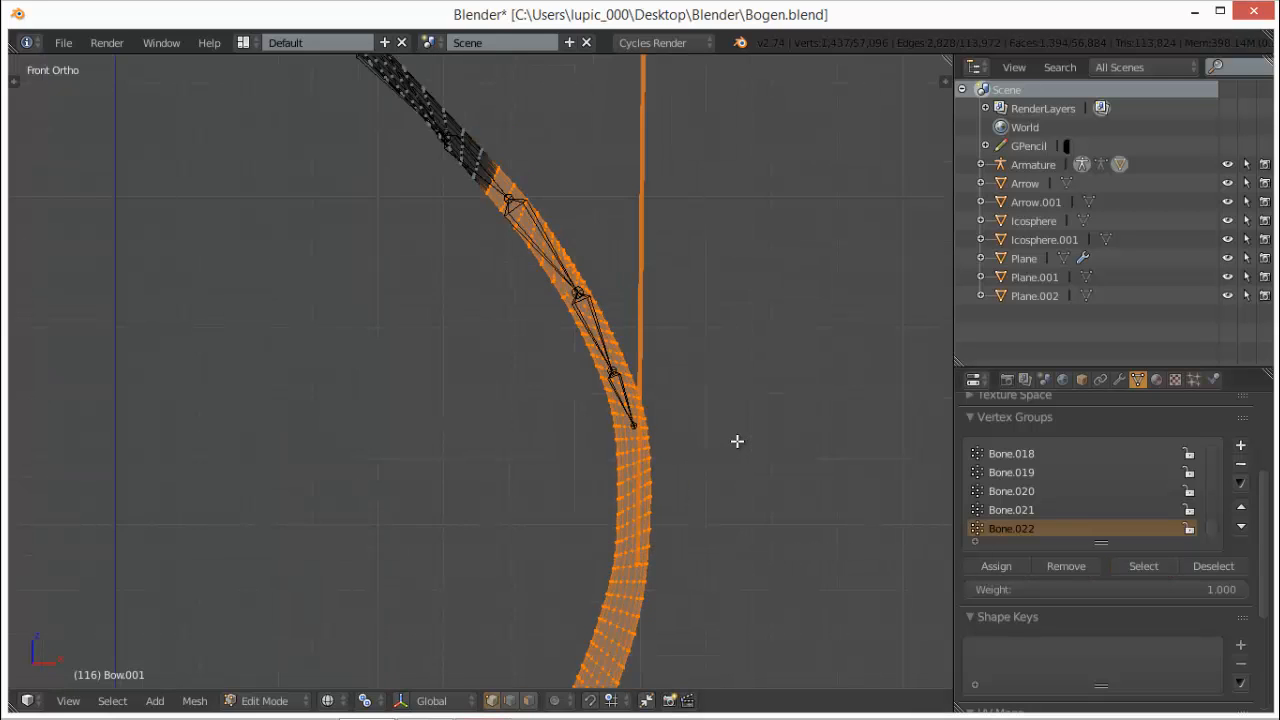
scroll(737, 441, down, 1)
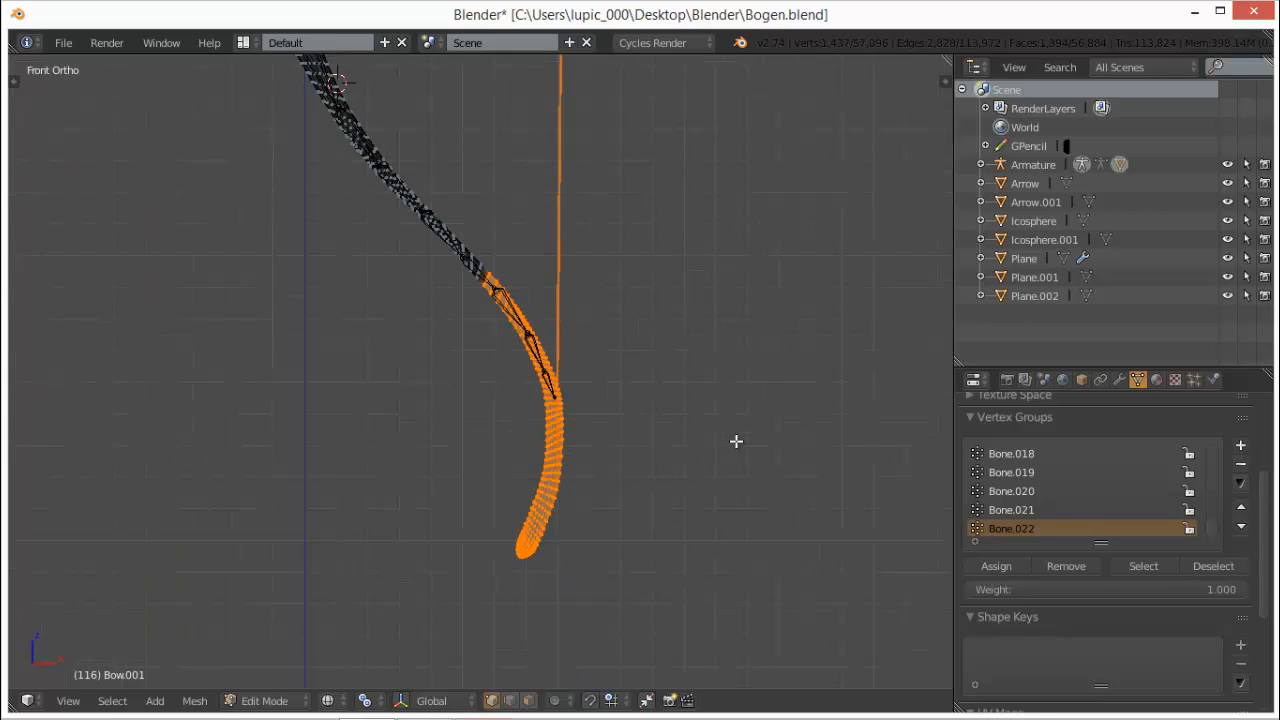
scroll(680, 310, down, 1)
scroll(679, 252, down, 1)
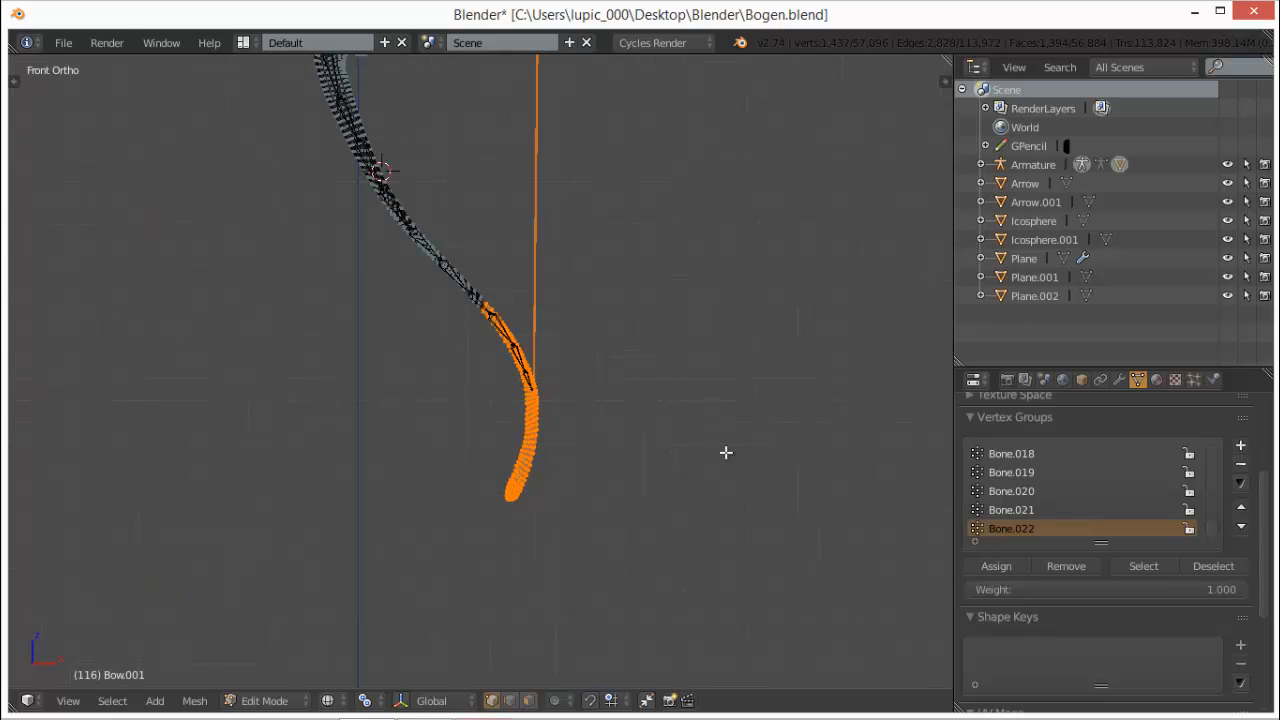
scroll(733, 545, up, 1)
scroll(731, 620, up, 1)
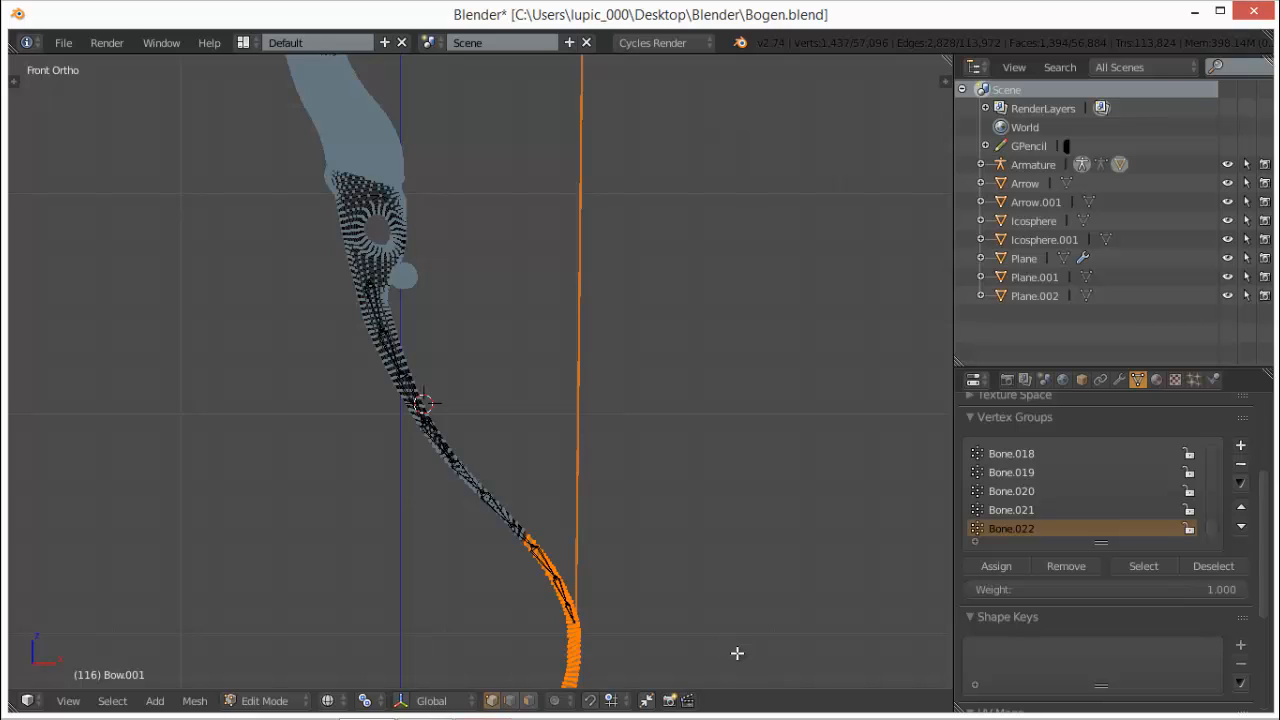
scroll(737, 665, up, 1)
shift+middle_drag(739, 690, 752, 305)
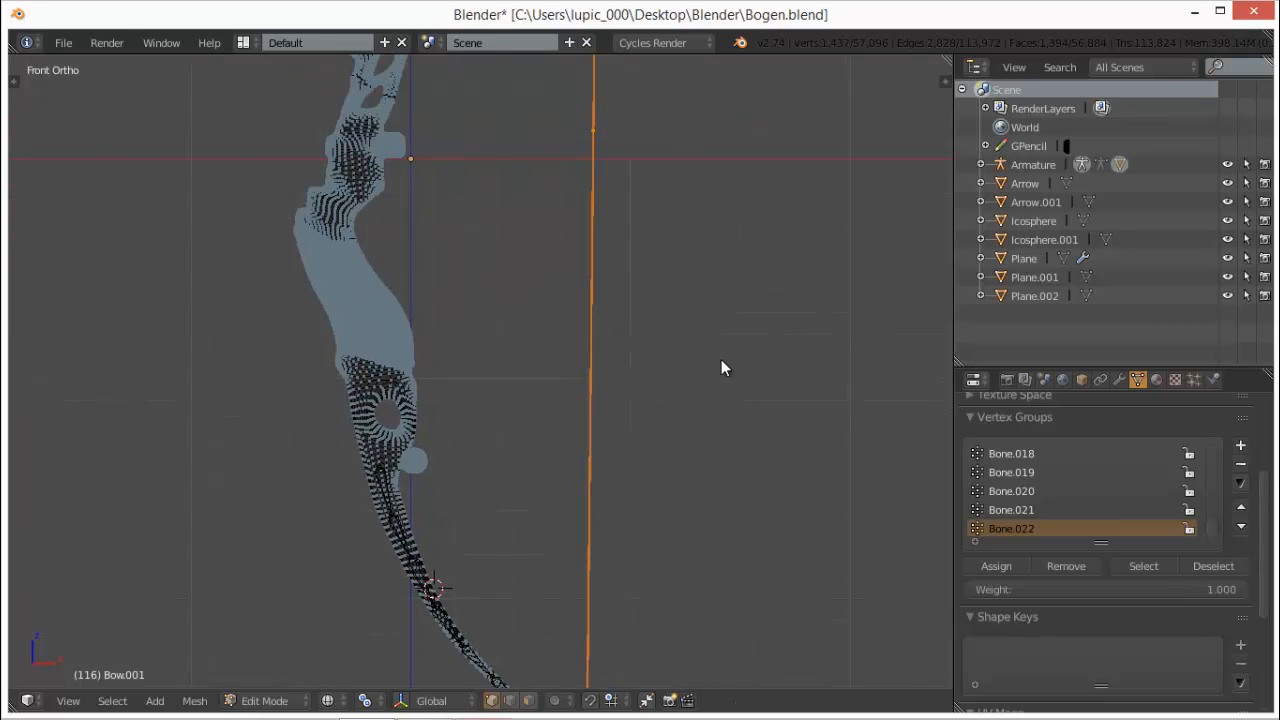
- Deselect the bowstring vertices from the Bone.022 selection with circle select, at the middle and at the upper limb
shift+middle_drag(679, 322, 632, 382)
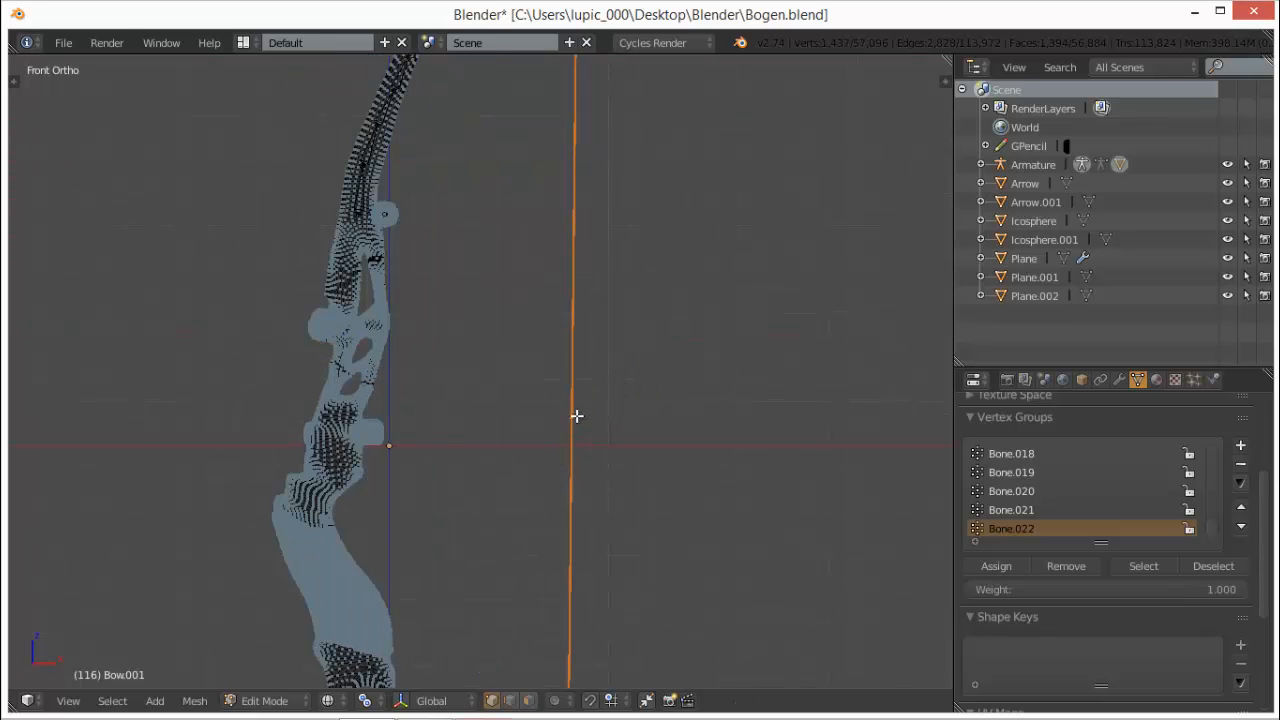
key(c)
middle_click(577, 416)
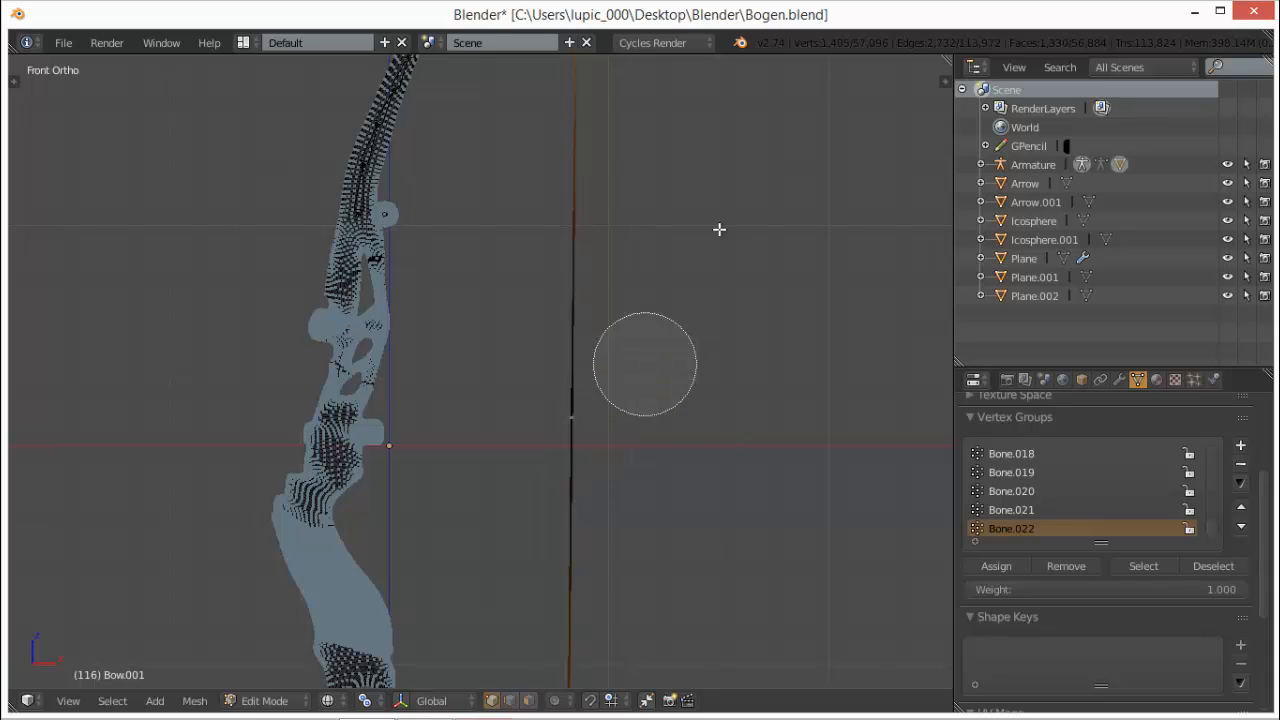
right_click(737, 313)
scroll(735, 325, up, 1)
shift+middle_drag(723, 387, 688, 606)
shift+middle_drag(664, 336, 671, 631)
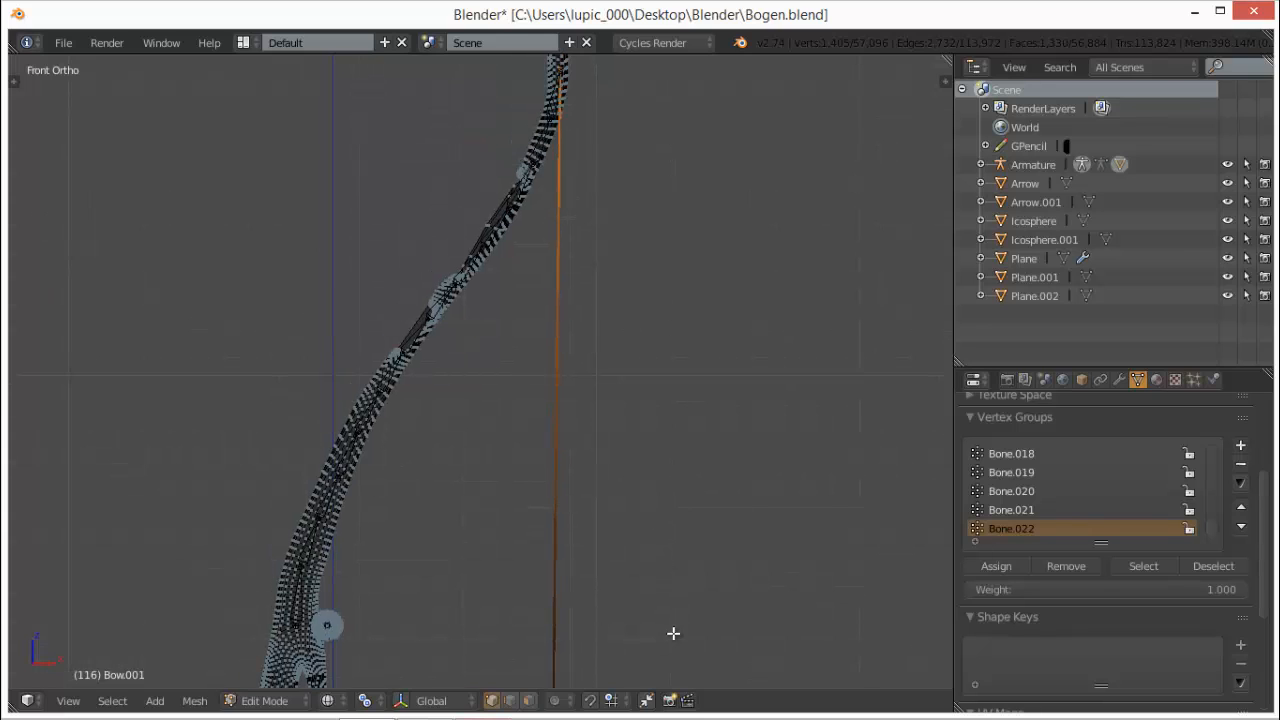
key(c)
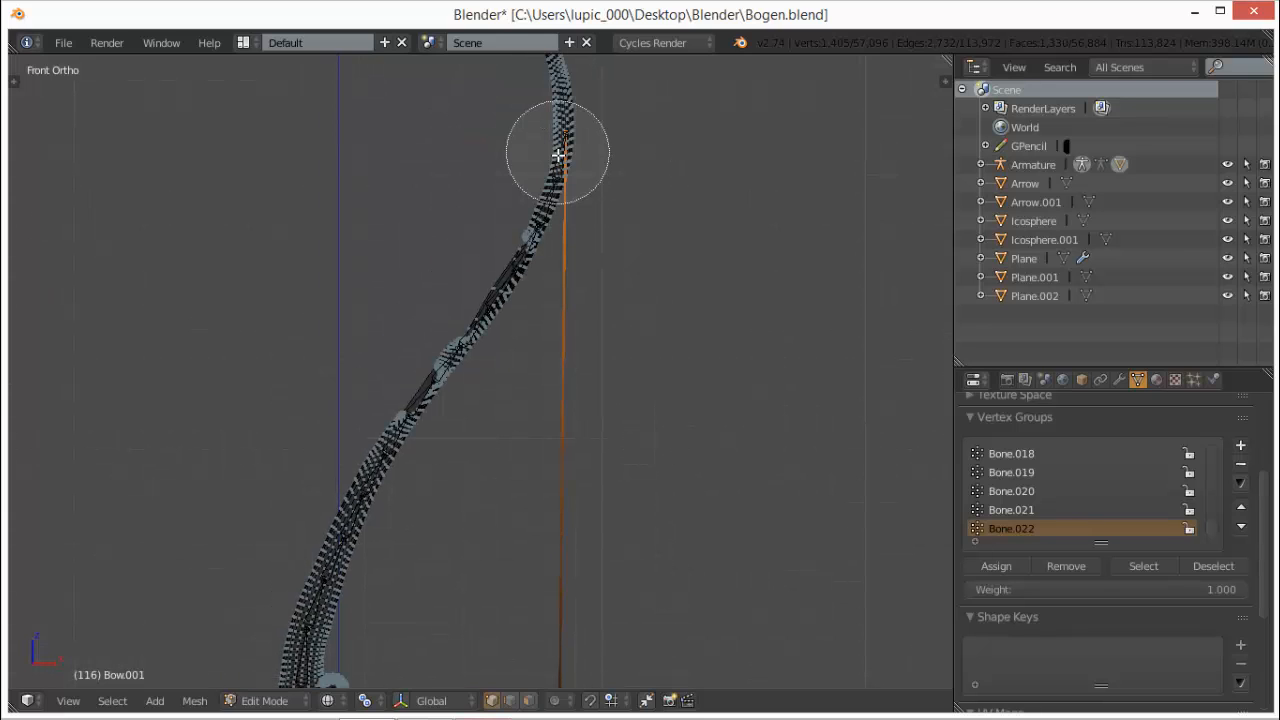
middle_click(558, 155)
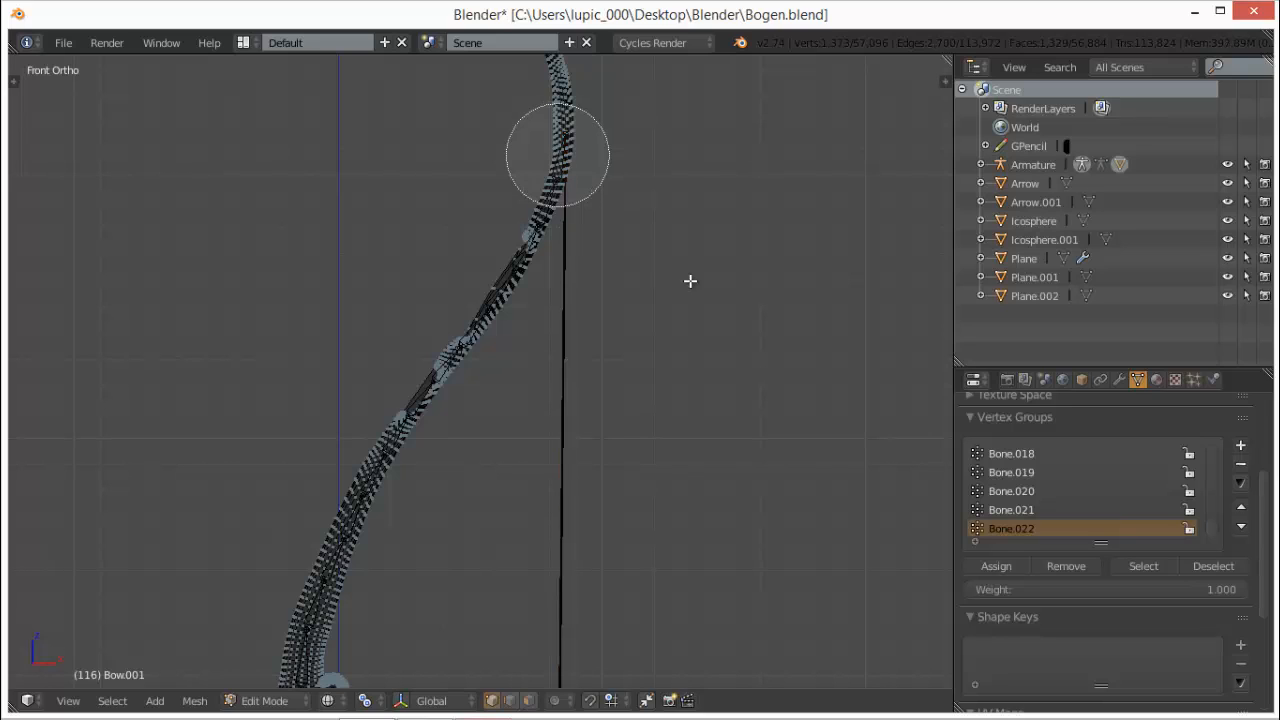
right_click(666, 409)
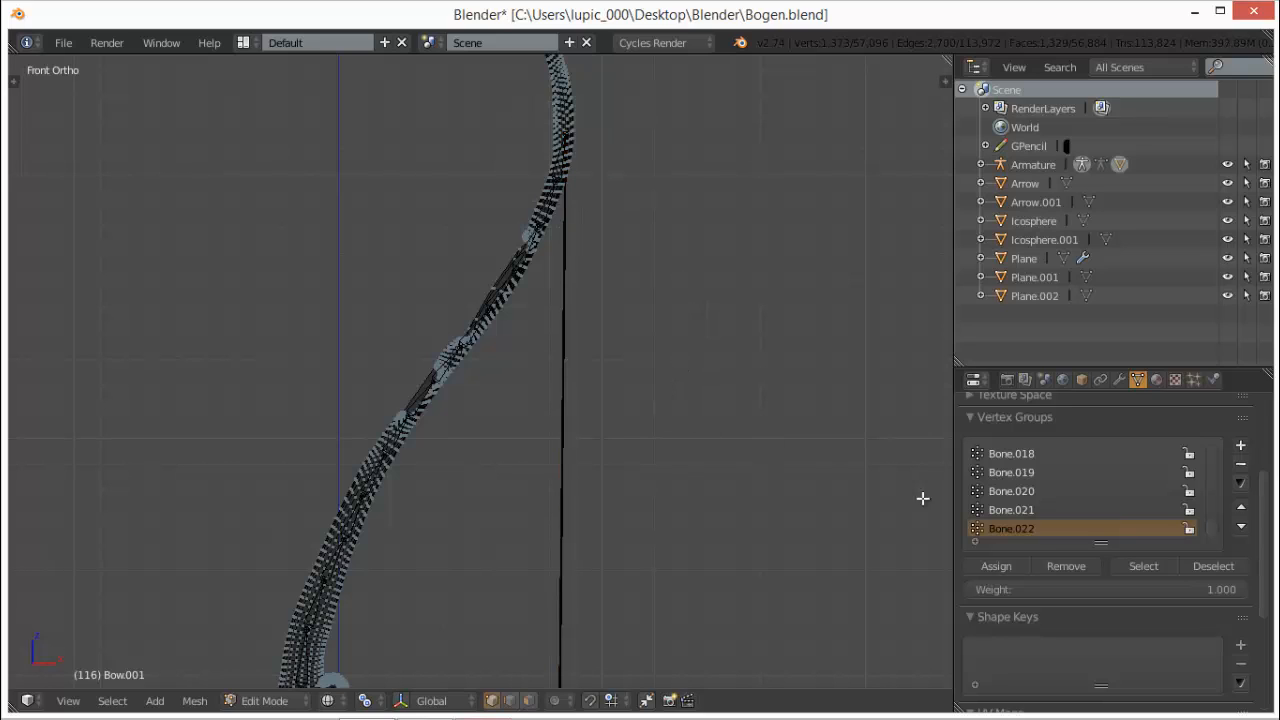
- Assign the selected lower-tip vertices to Bone.022, invert the selection, and remove the rest of the bow from that group
click(1018, 567)
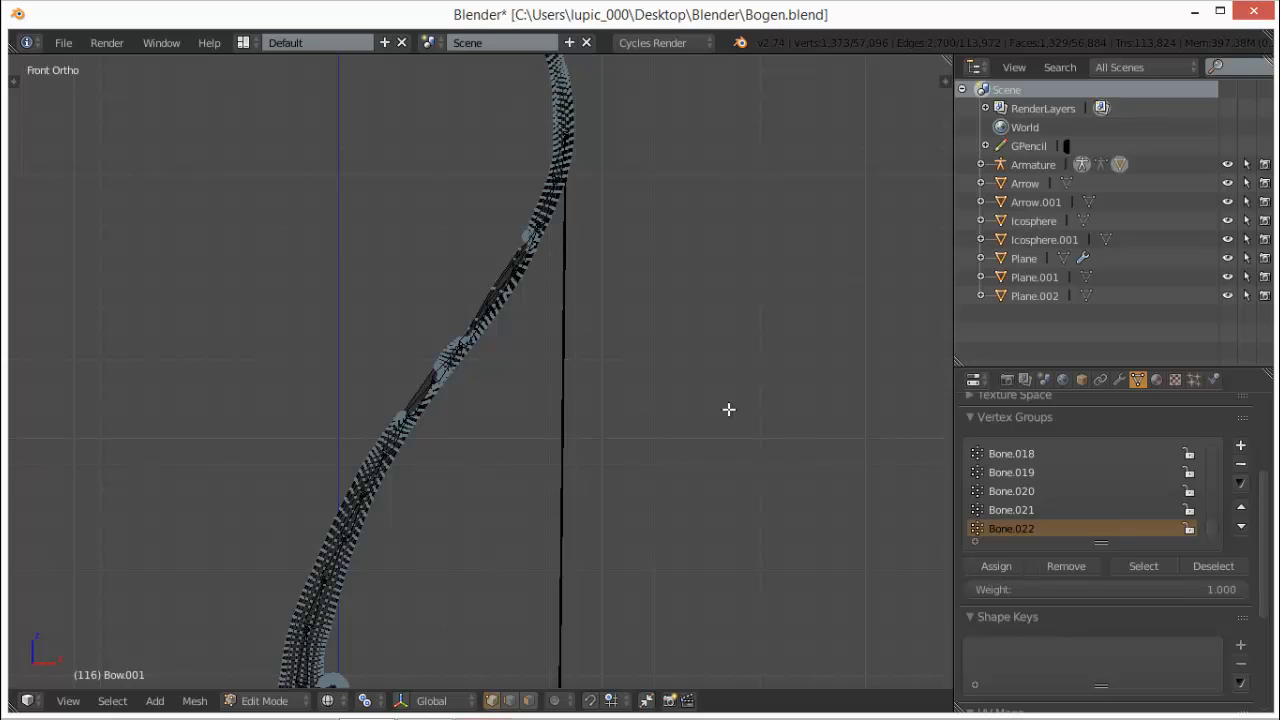
scroll(615, 359, down, 1)
scroll(615, 359, down, 1)
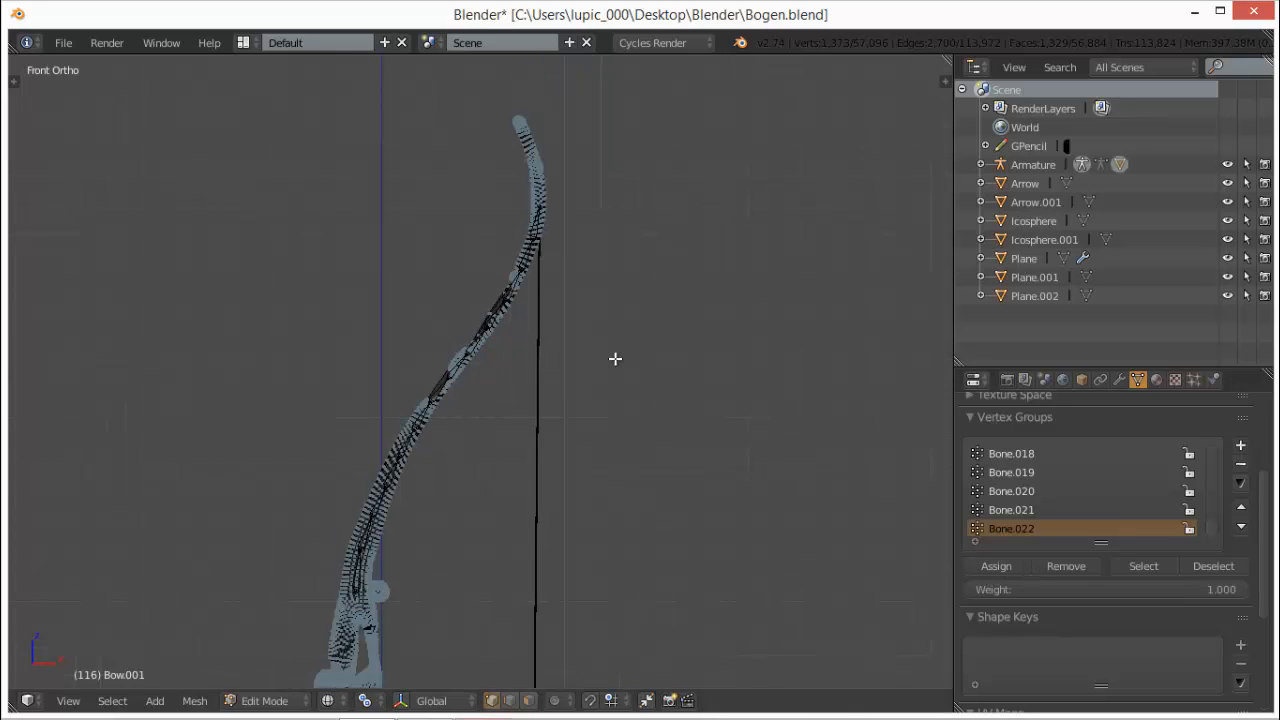
scroll(615, 358, down, 1)
key(a)
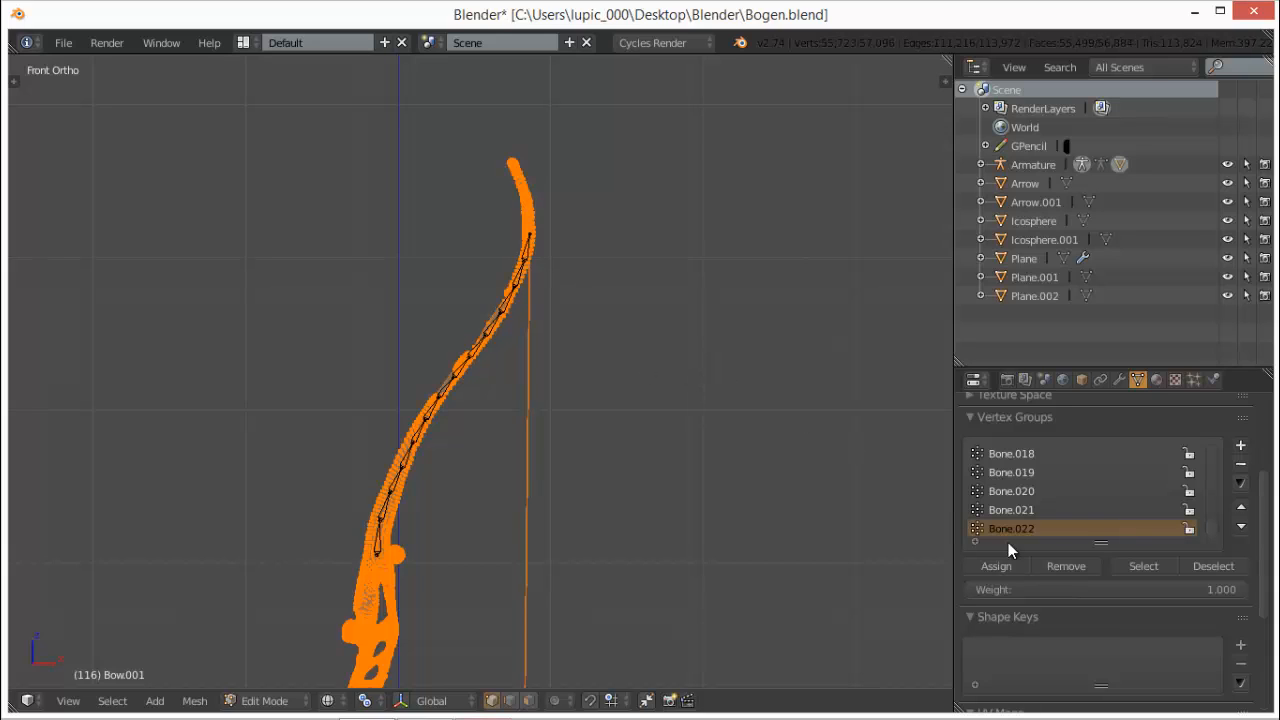
click(1066, 567)
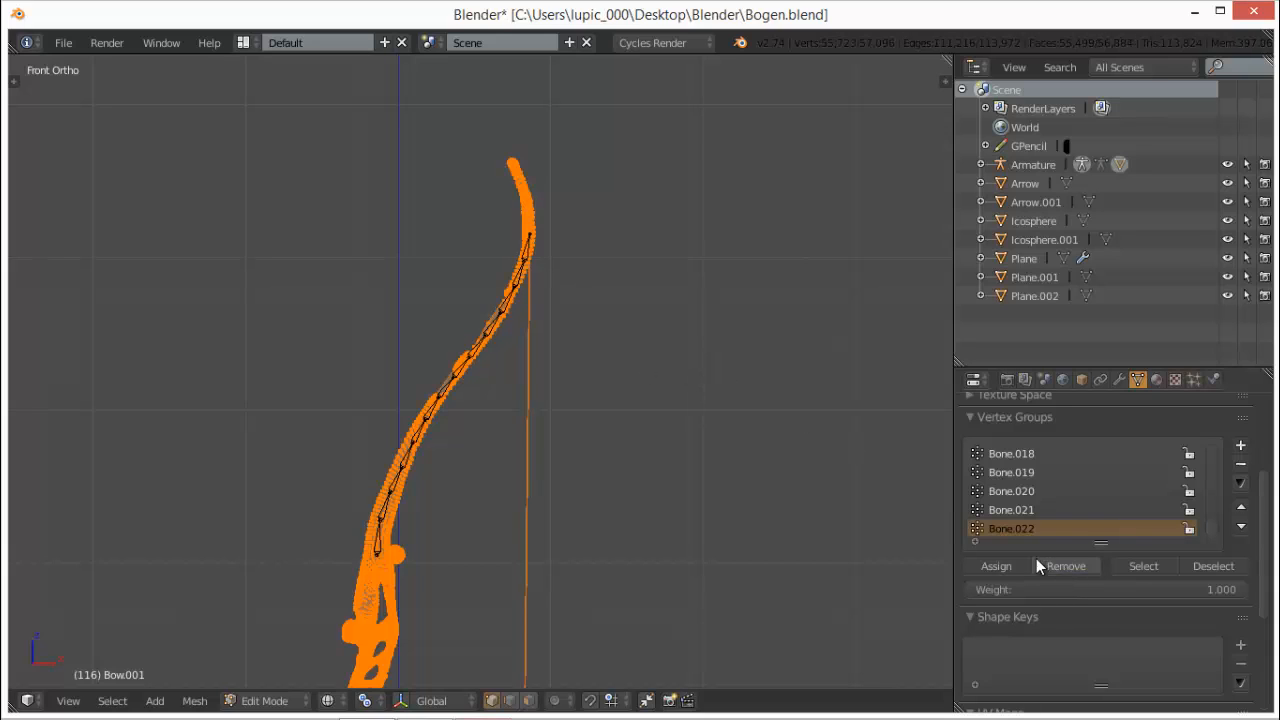
shift+middle_drag(610, 425, 553, 251)
shift+middle_drag(549, 490, 549, 435)
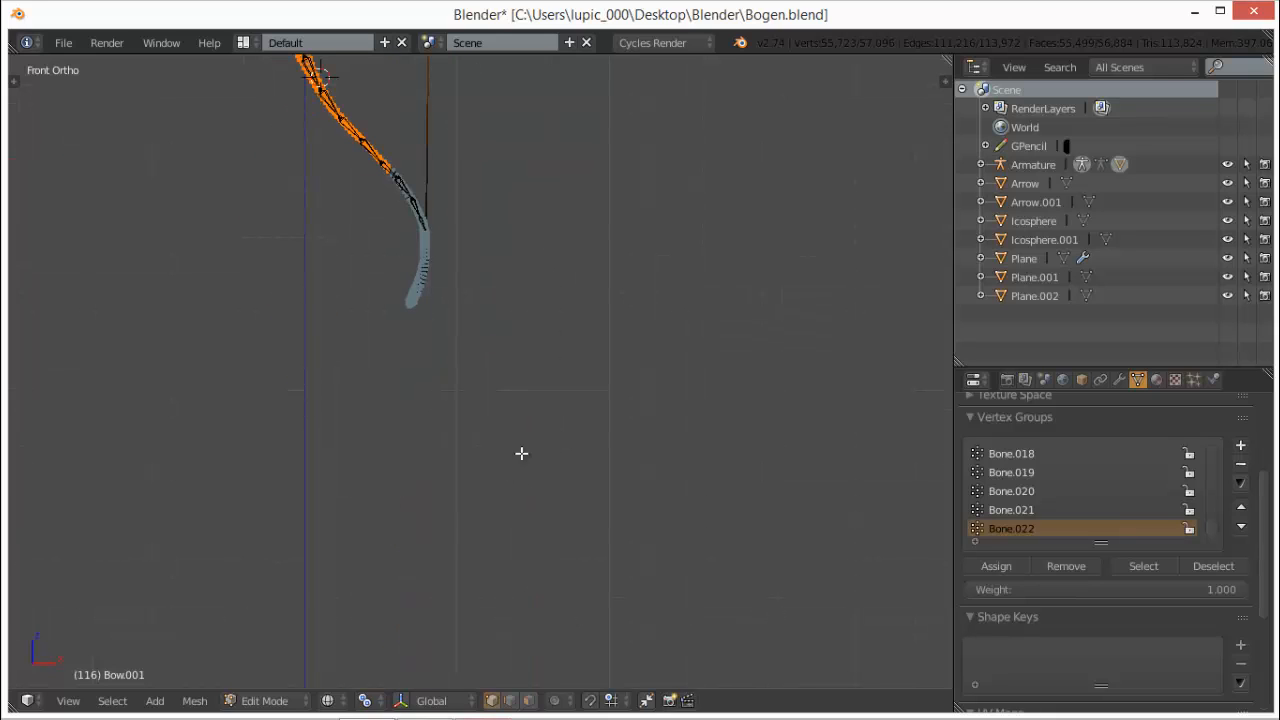
shift+middle_drag(612, 488, 615, 637)
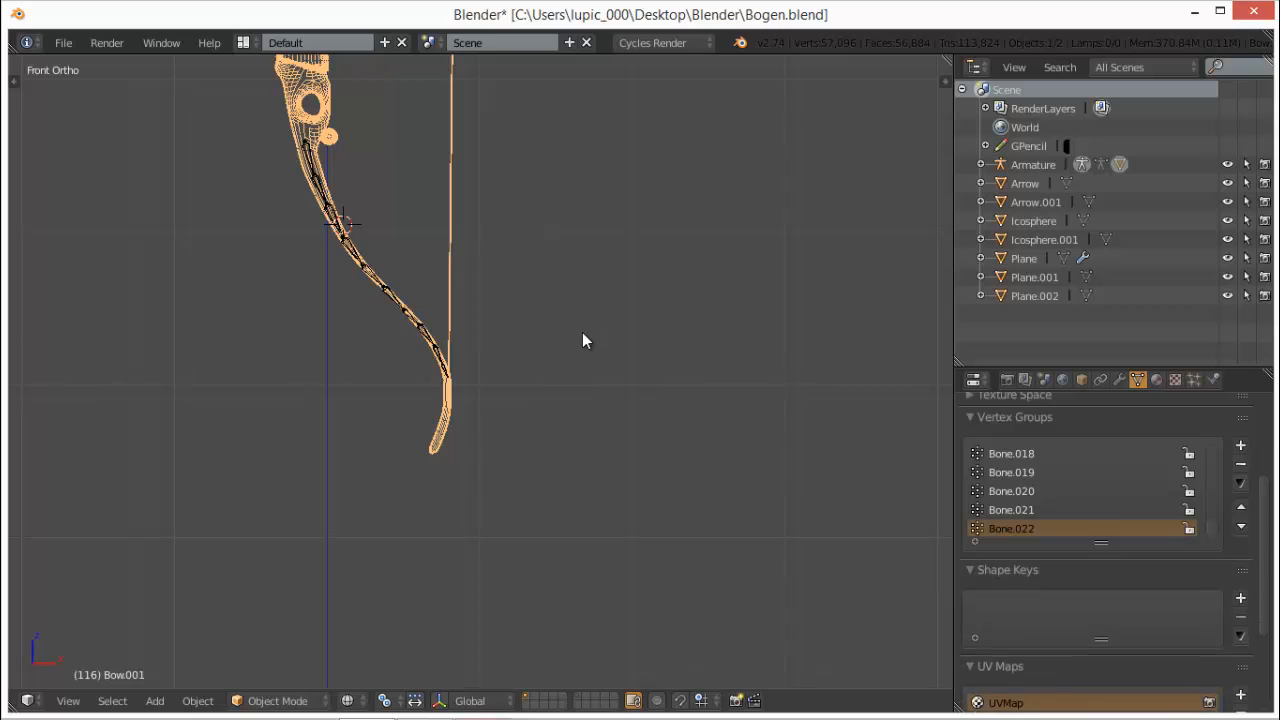
- In Object Mode, select the second bone of the upper limb to check its name
shift+middle_drag(464, 236, 554, 648)
scroll(465, 198, up, 1)
scroll(465, 198, up, 2)
shift+middle_drag(502, 373, 571, 686)
scroll(500, 485, up, 1)
scroll(498, 478, up, 2)
shift+middle_drag(485, 435, 547, 390)
right_click(418, 340)
right_click(423, 318)
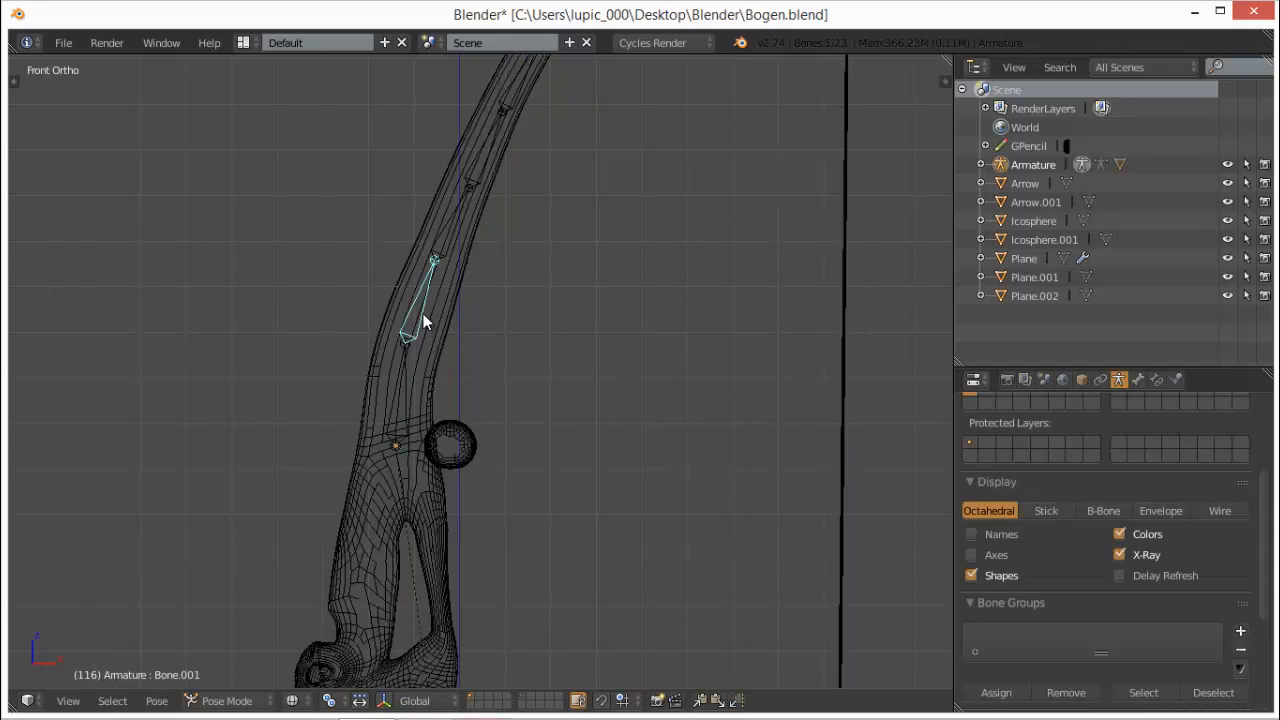
scroll(1177, 454, up, 4)
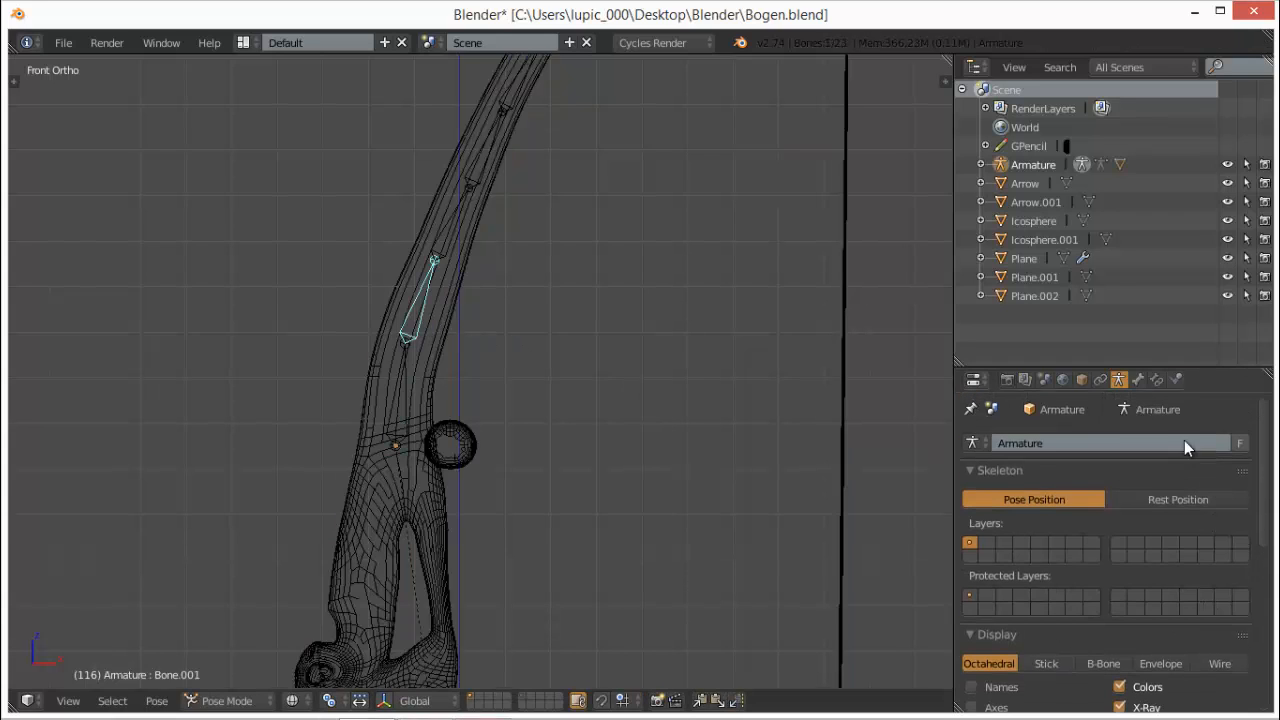
- Make the bow mesh's Bone.001 vertex group active, recheck the matching bone on the upper limb, and reselect the bow
right_click(455, 310)
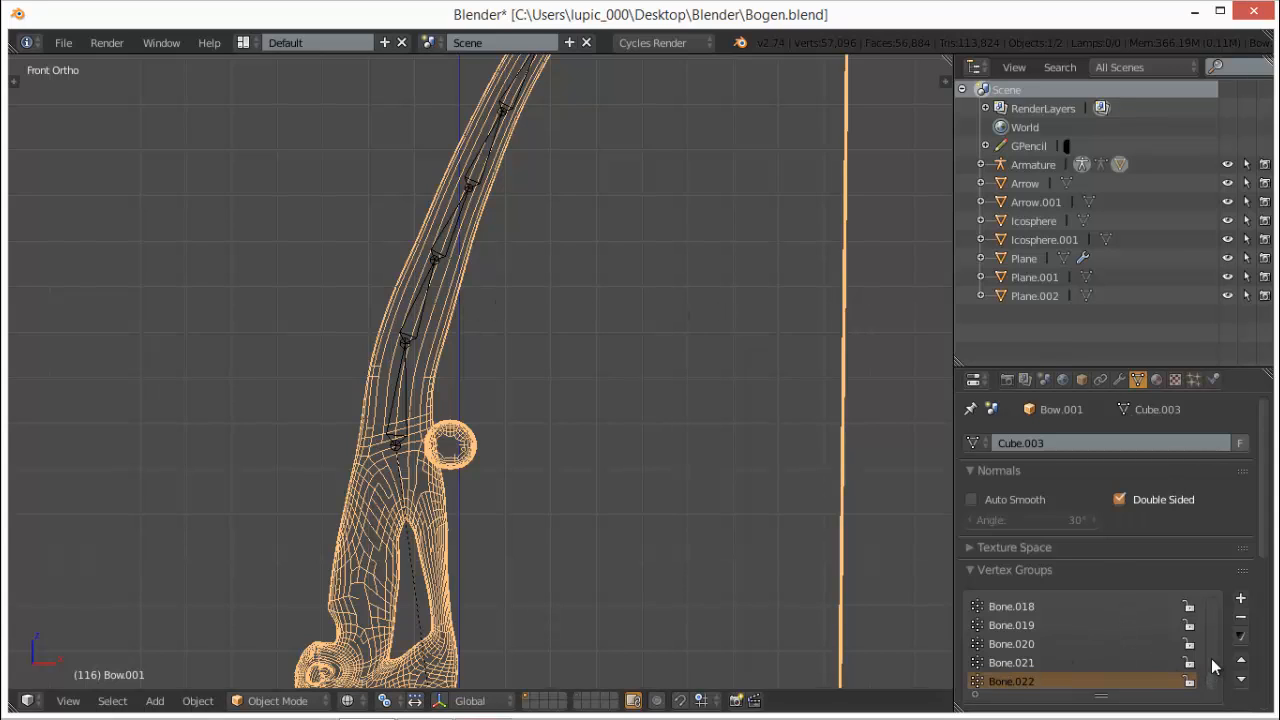
scroll(1213, 666, up, 10)
click(1024, 628)
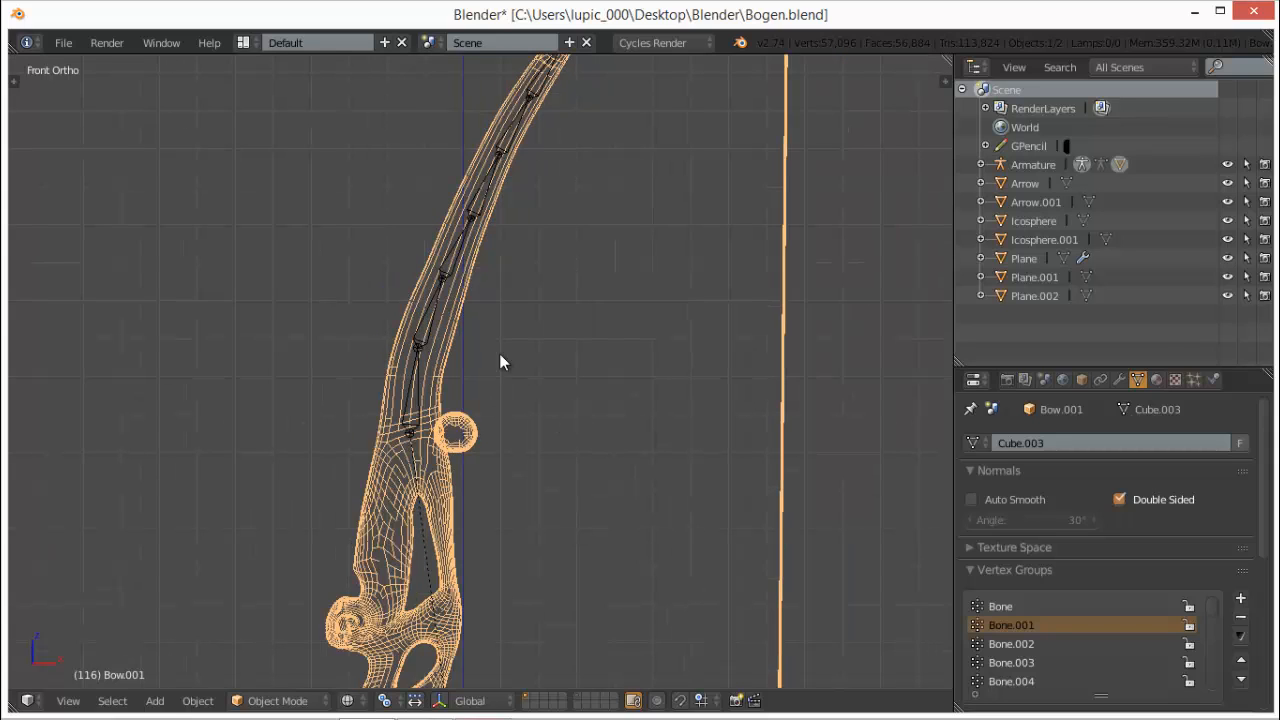
right_click(422, 331)
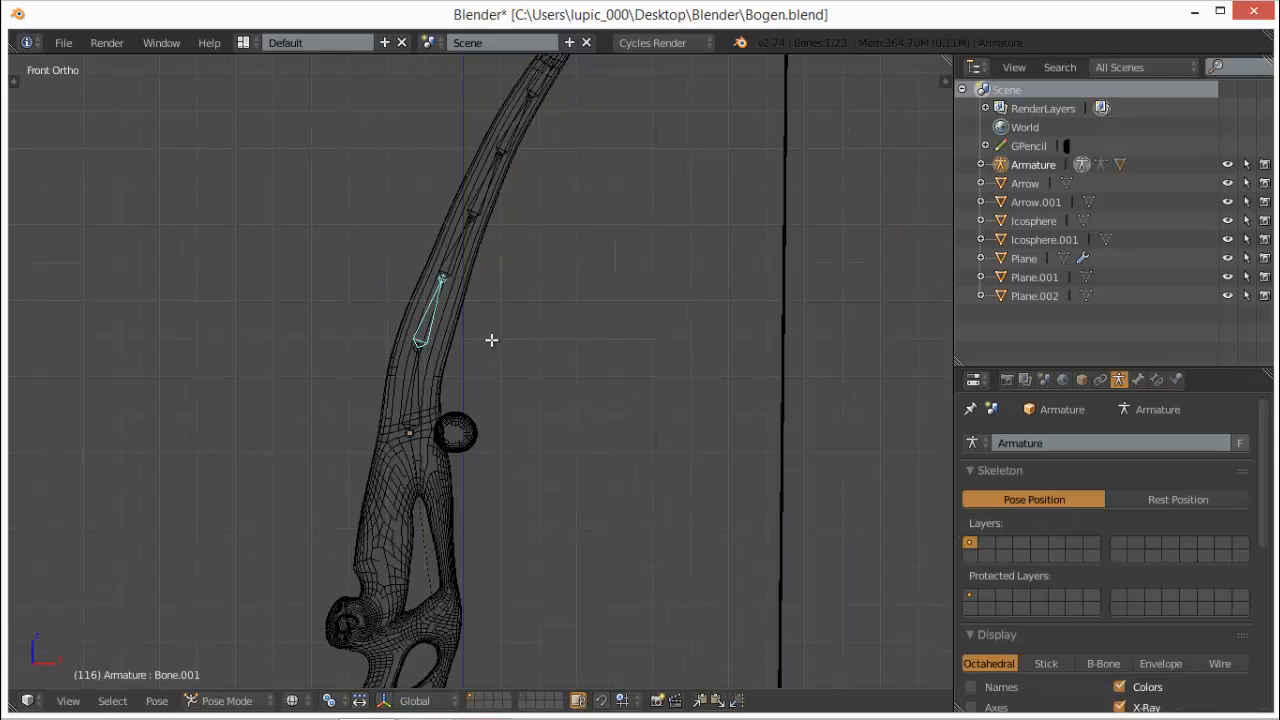
key(Tab)
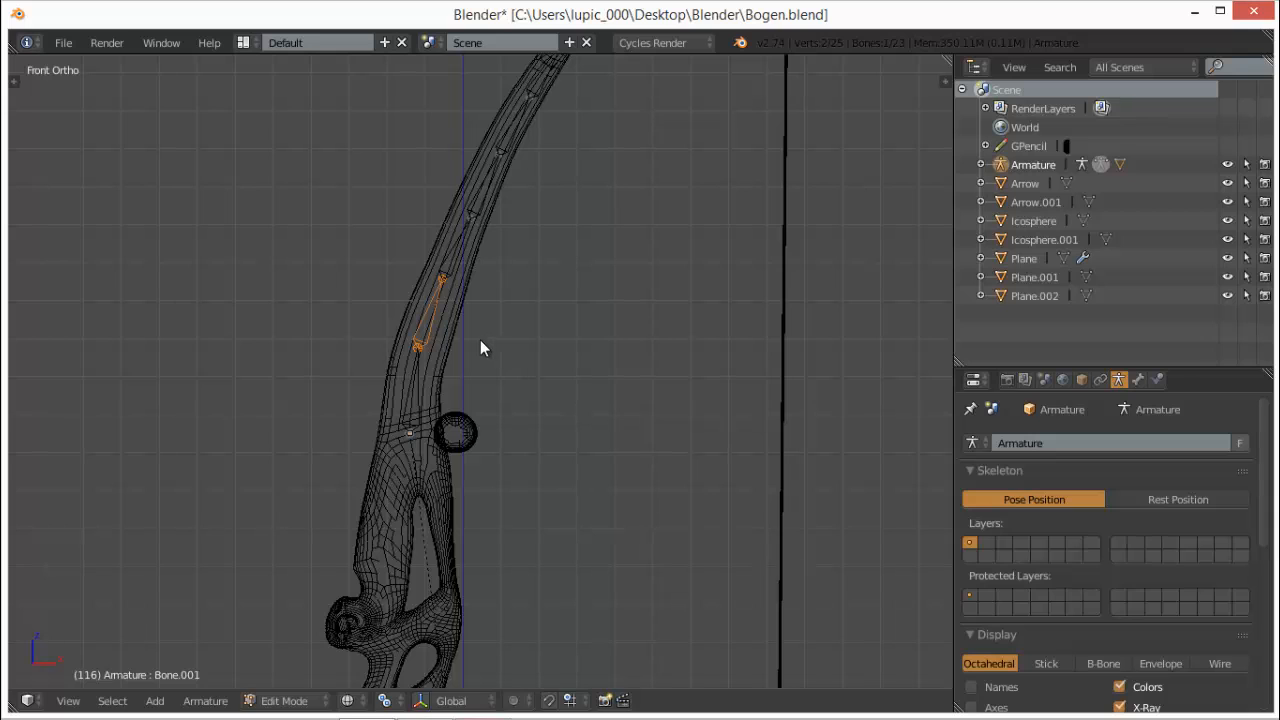
key(Tab)
right_click(456, 332)
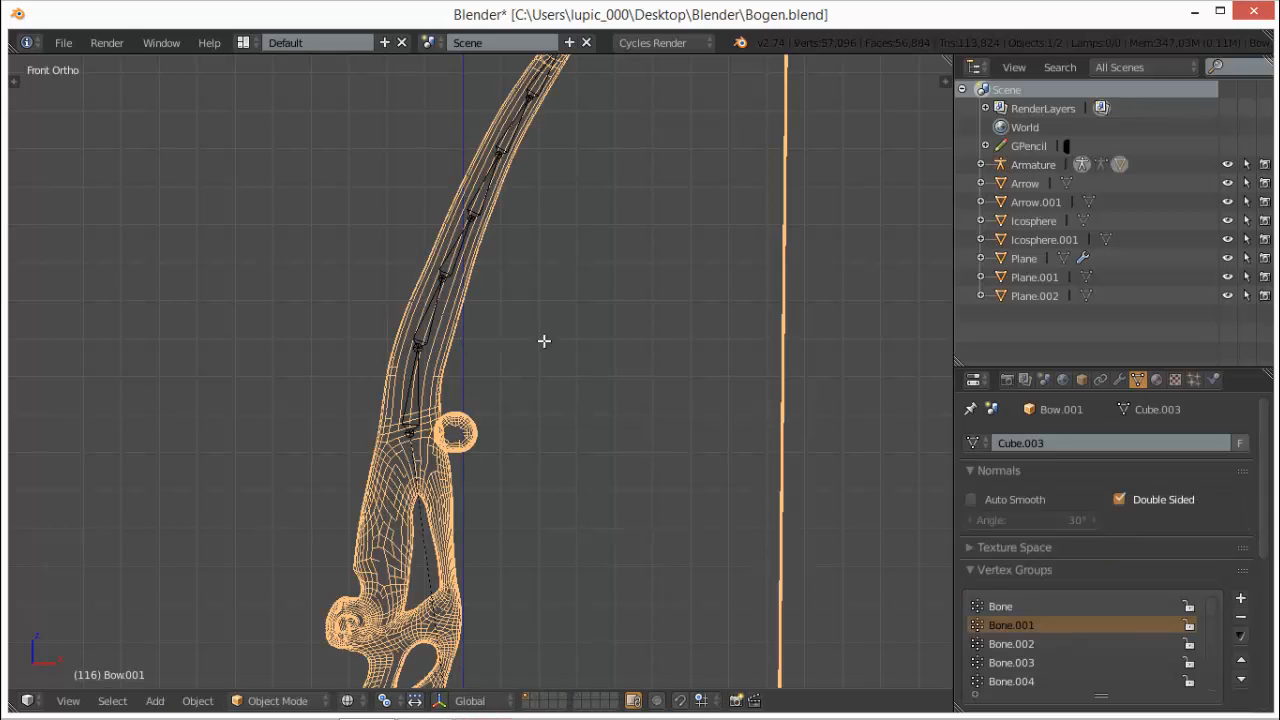
- Clear the vertex selection in Edit Mode and select the vertices of the Bone.001 group
key(Tab)
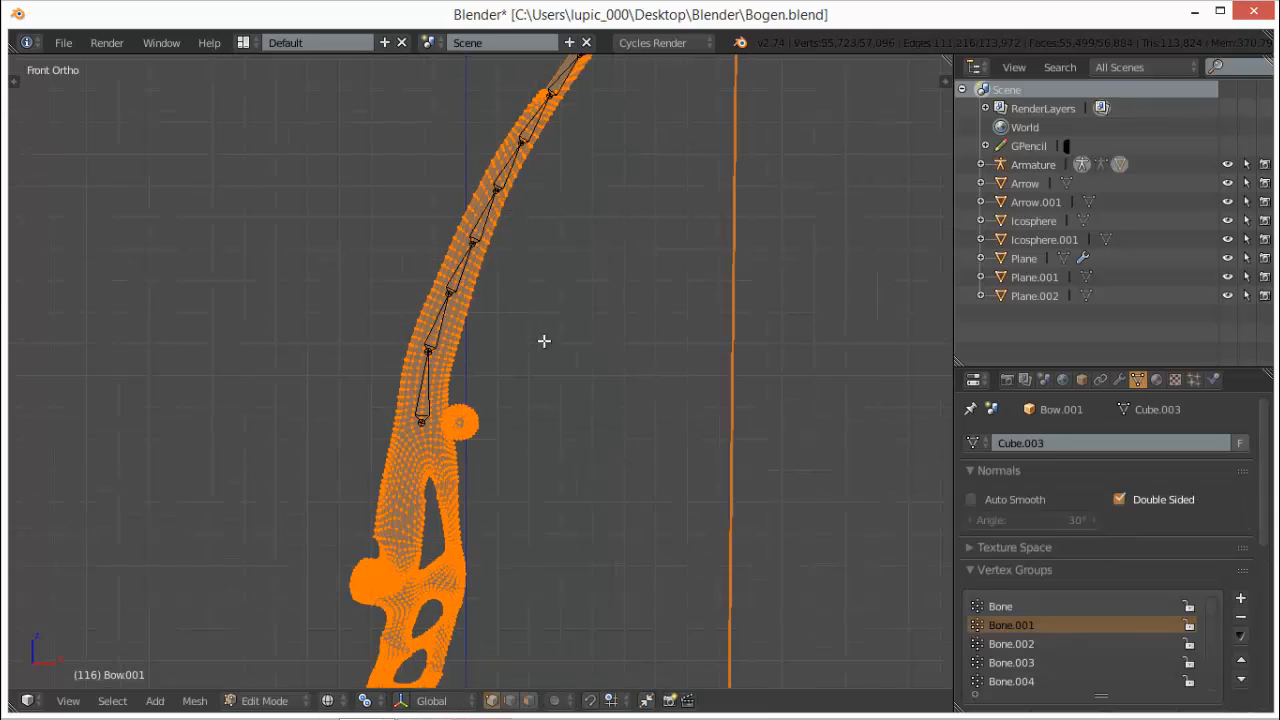
key(a)
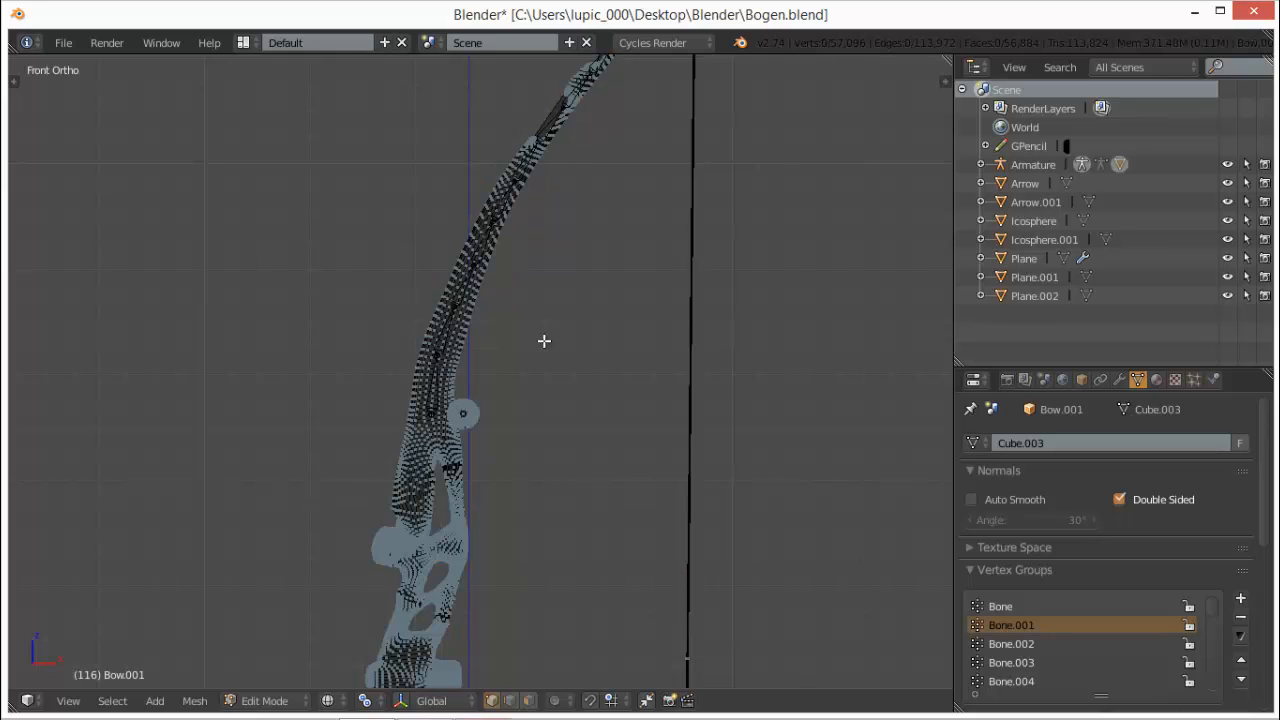
key(a)
key(a)
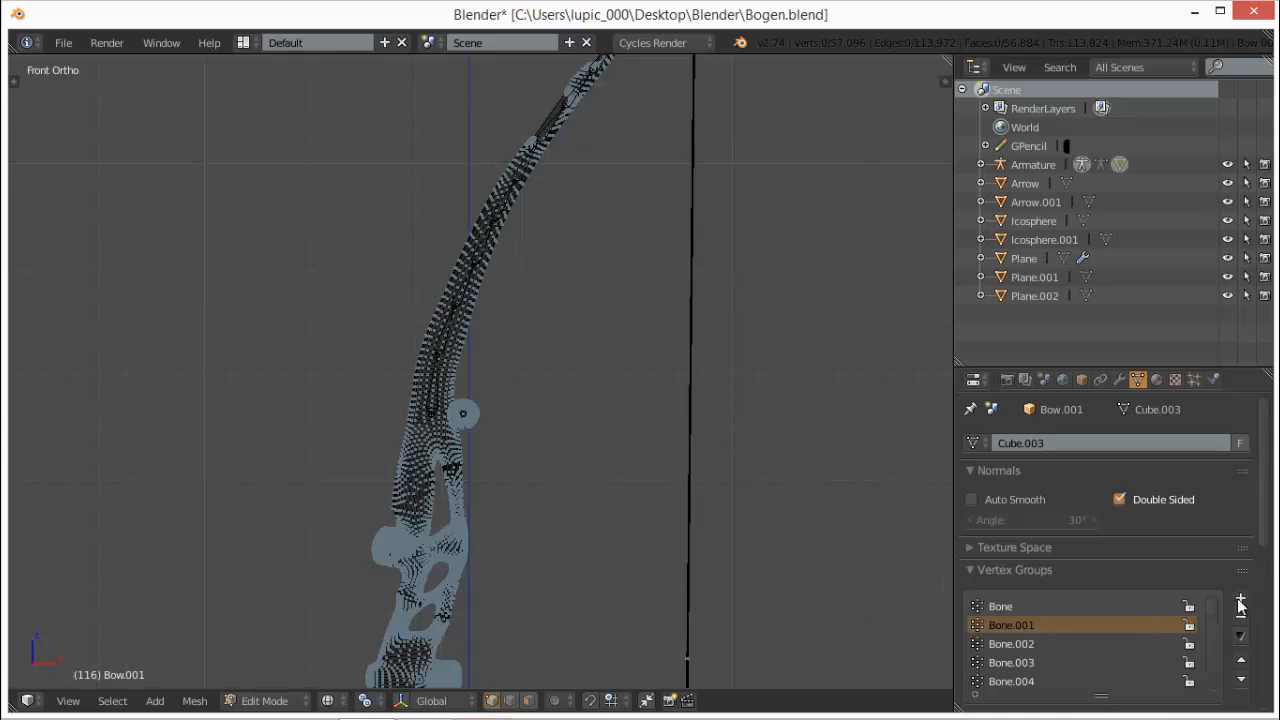
scroll(1262, 526, down, 3)
click(1161, 616)
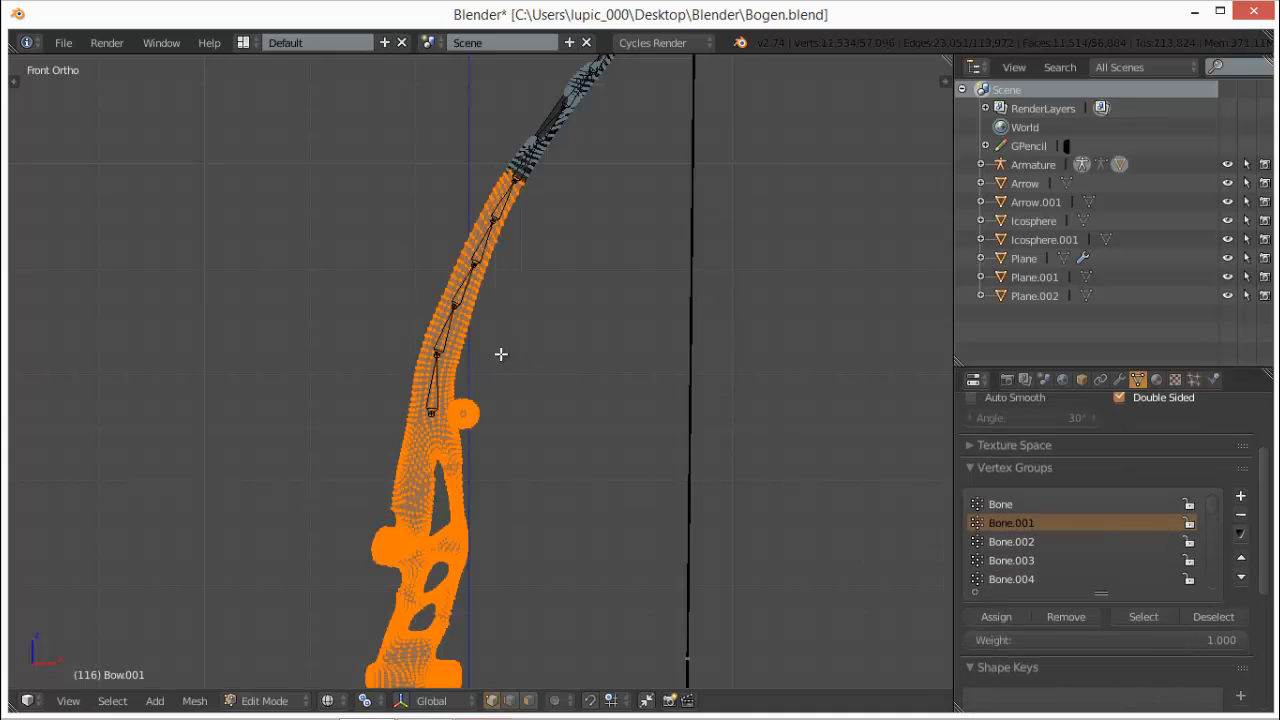
- Circle-deselect the upper limb down to its lowest bone, remove the still-selected riser vertices from Bone.001, and clear the selection
key(c)
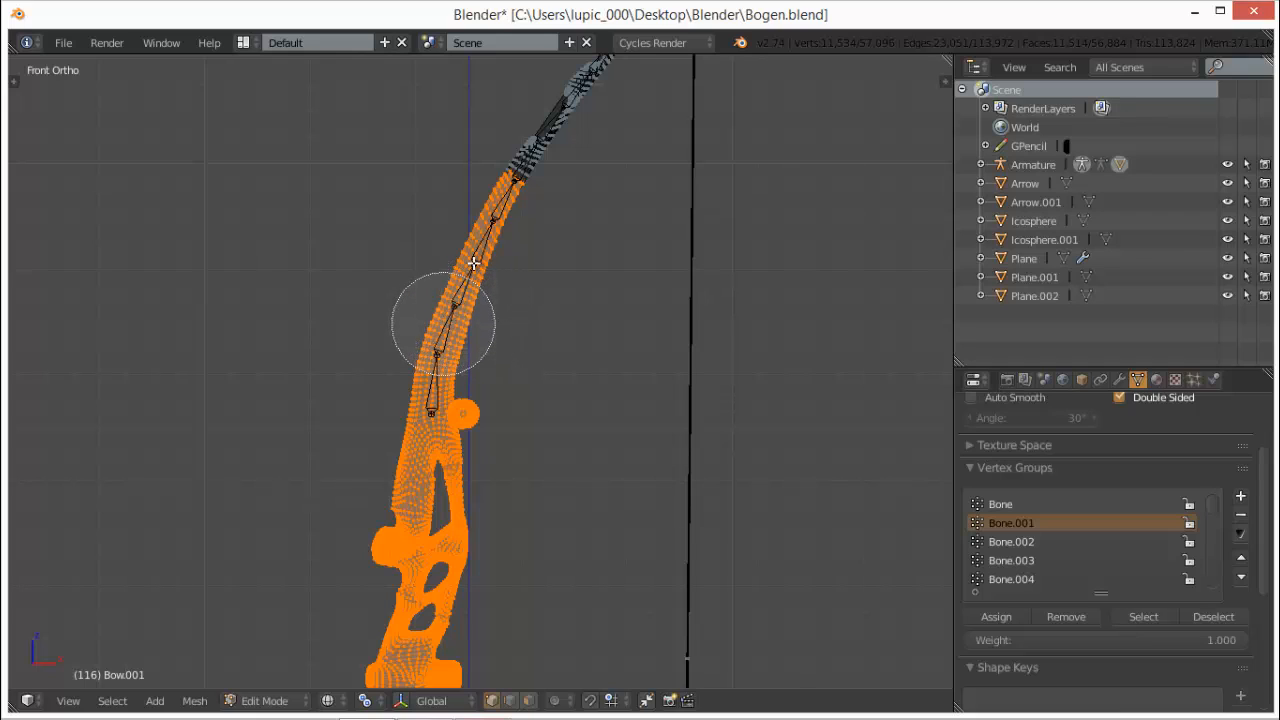
click(524, 184)
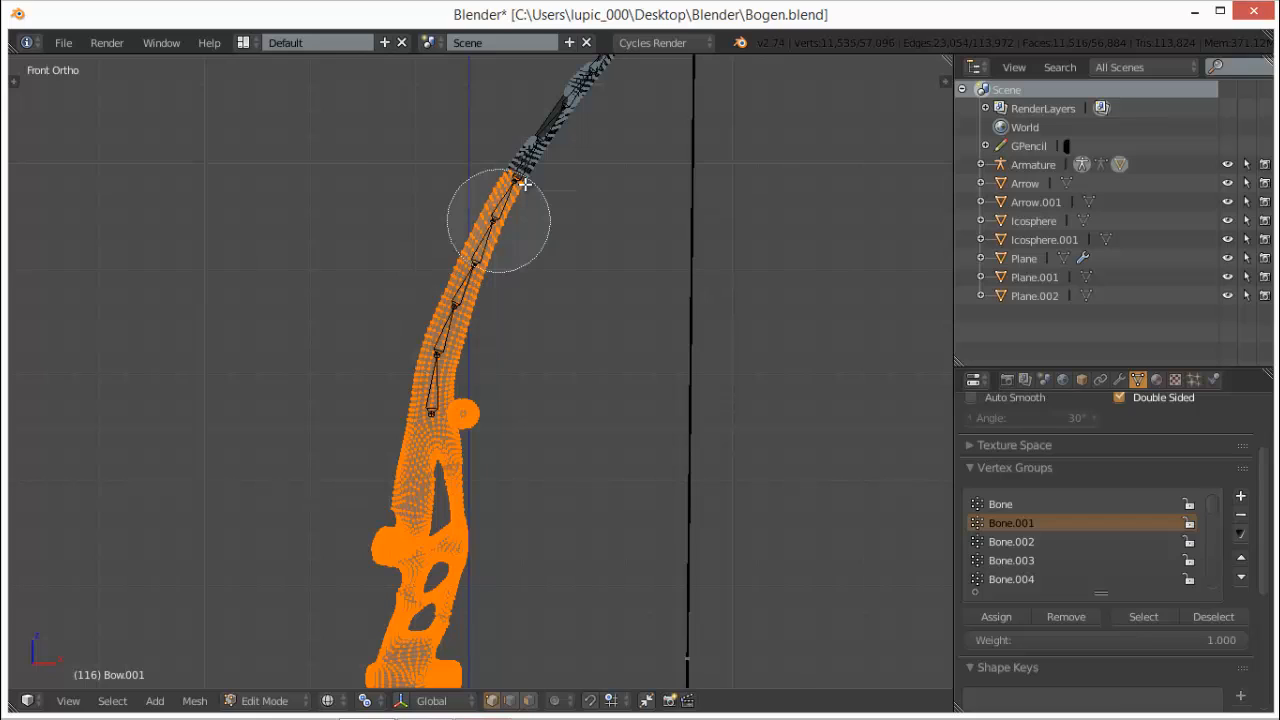
middle_drag(522, 178, 537, 144)
scroll(530, 144, up, 2)
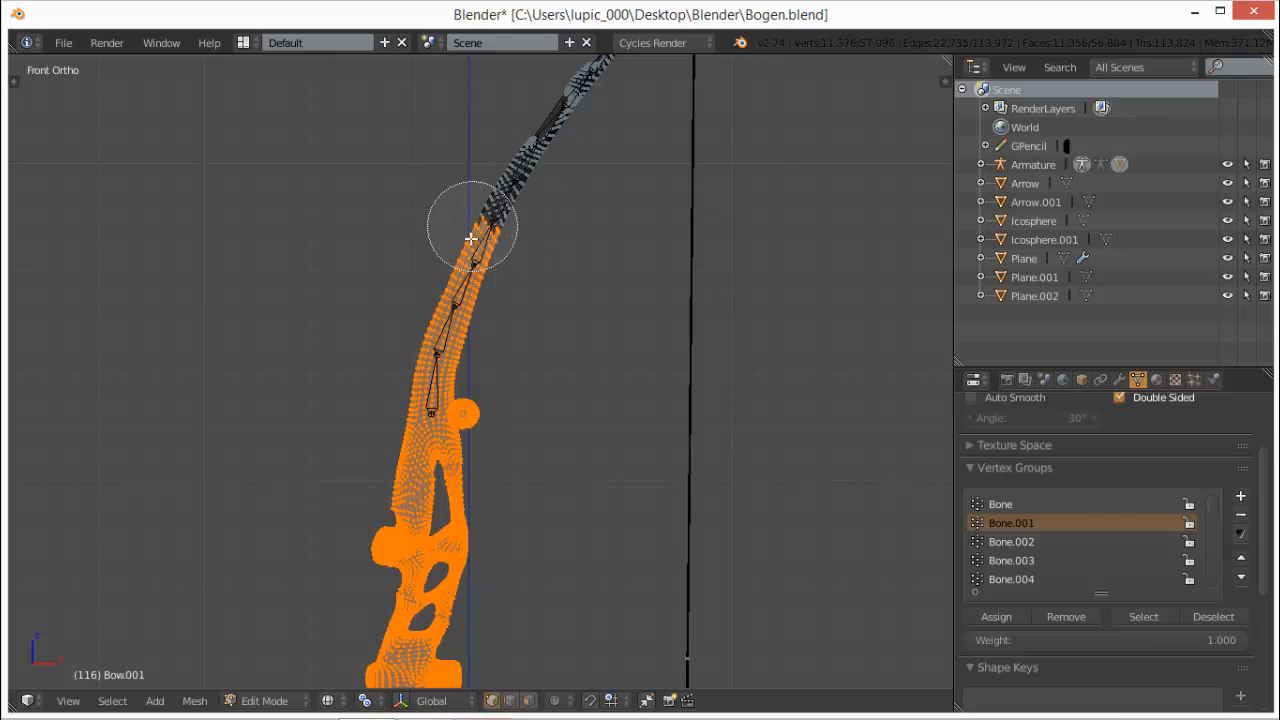
middle_click(472, 226)
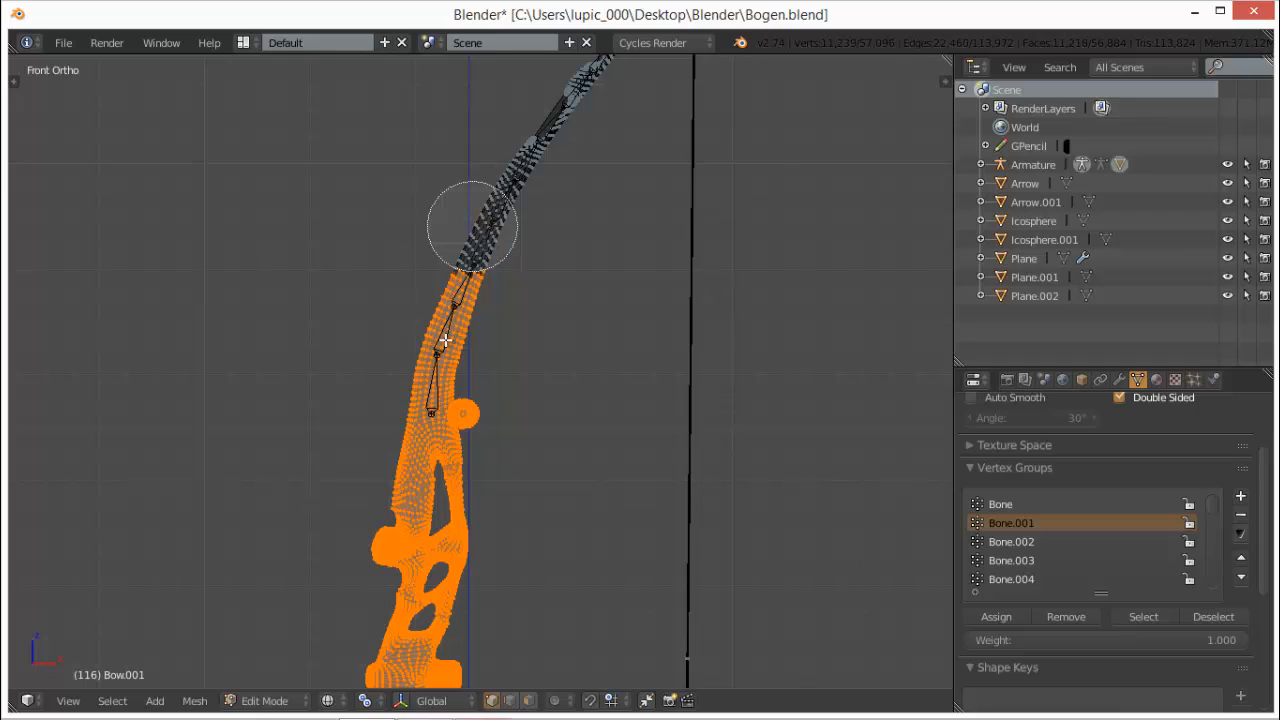
middle_drag(445, 340, 465, 281)
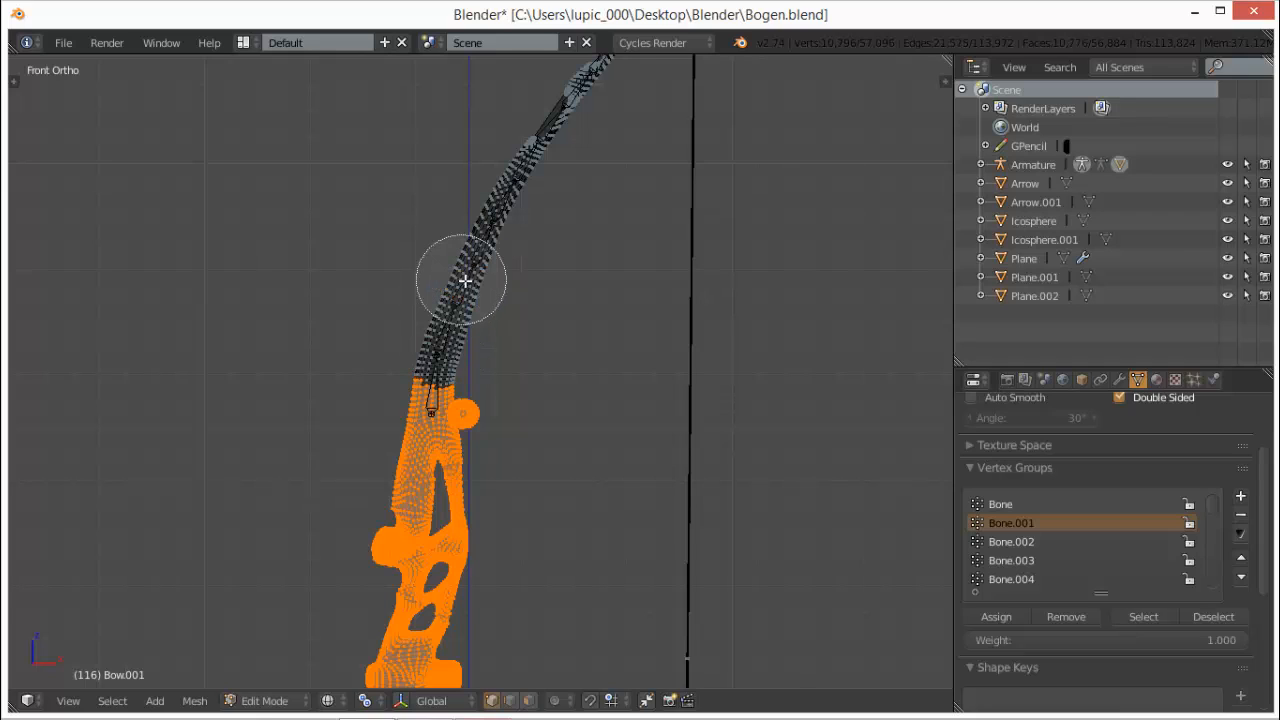
right_click(504, 280)
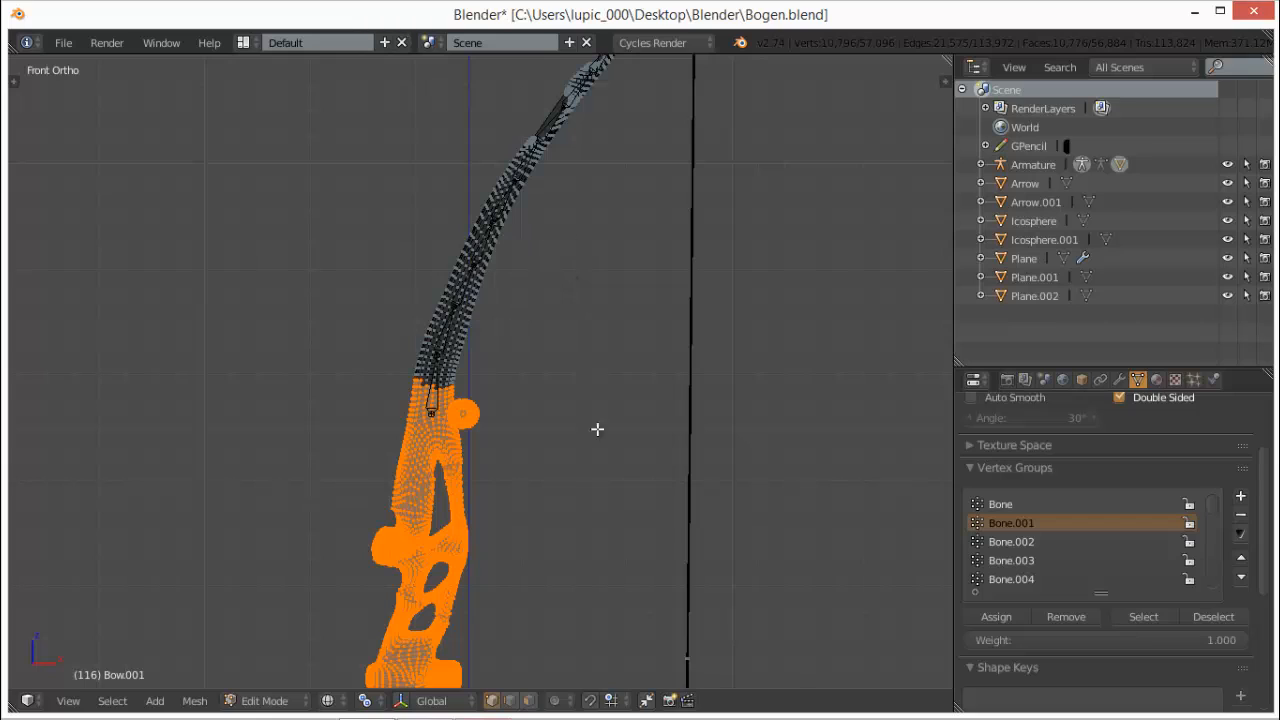
click(1082, 615)
key(a)
- Make the bow mesh's Bone.002 vertex group active and select the vertices of that group
scroll(543, 401, up, 1)
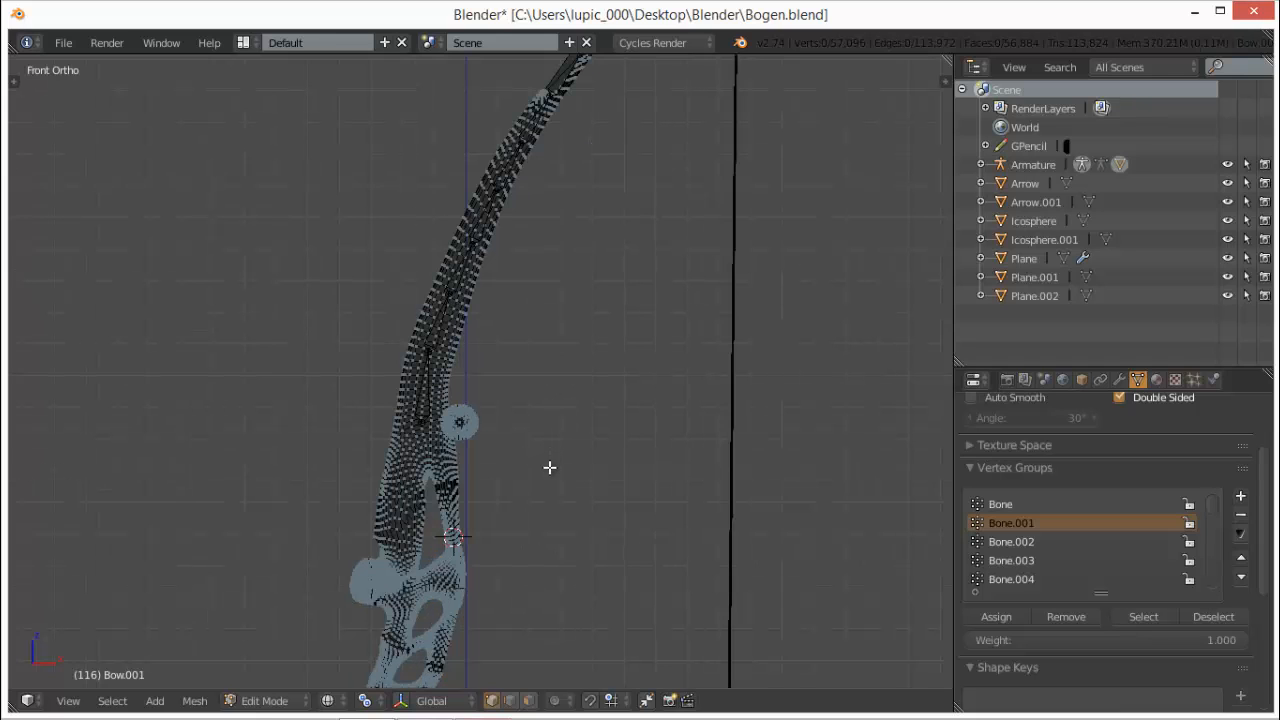
scroll(549, 467, up, 1)
scroll(549, 467, up, 1)
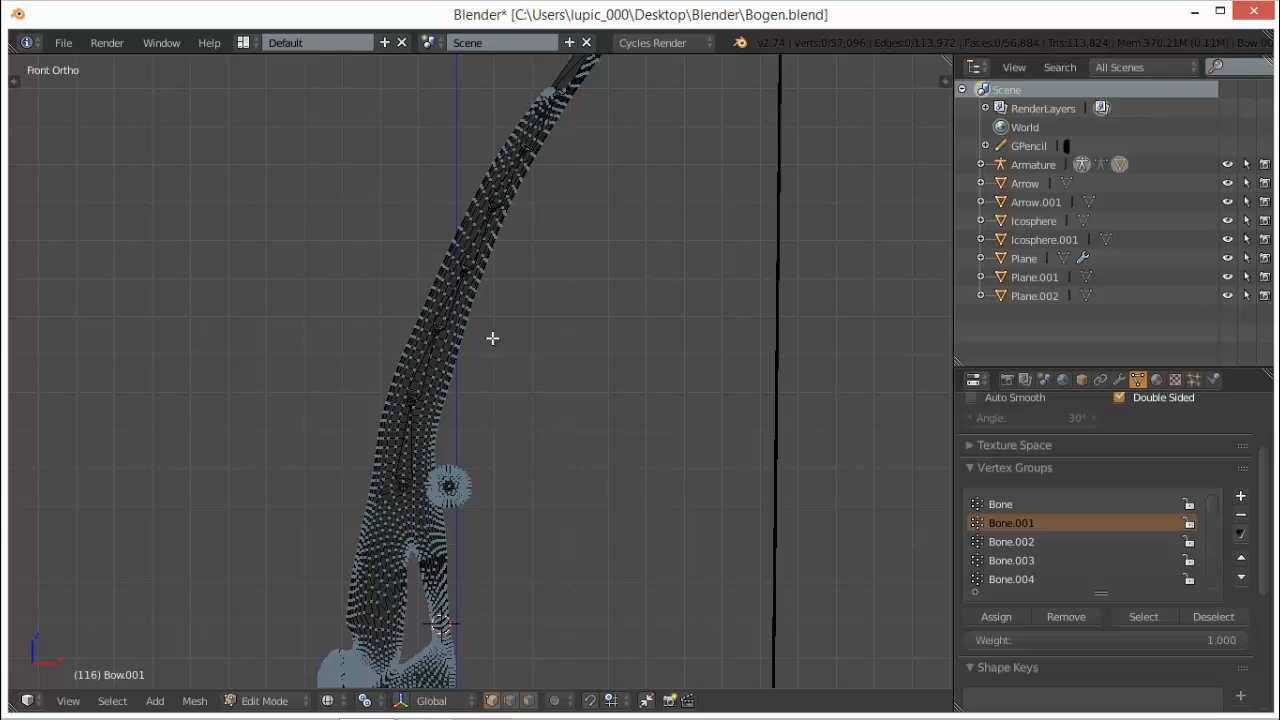
scroll(491, 337, up, 1)
scroll(537, 349, up, 1)
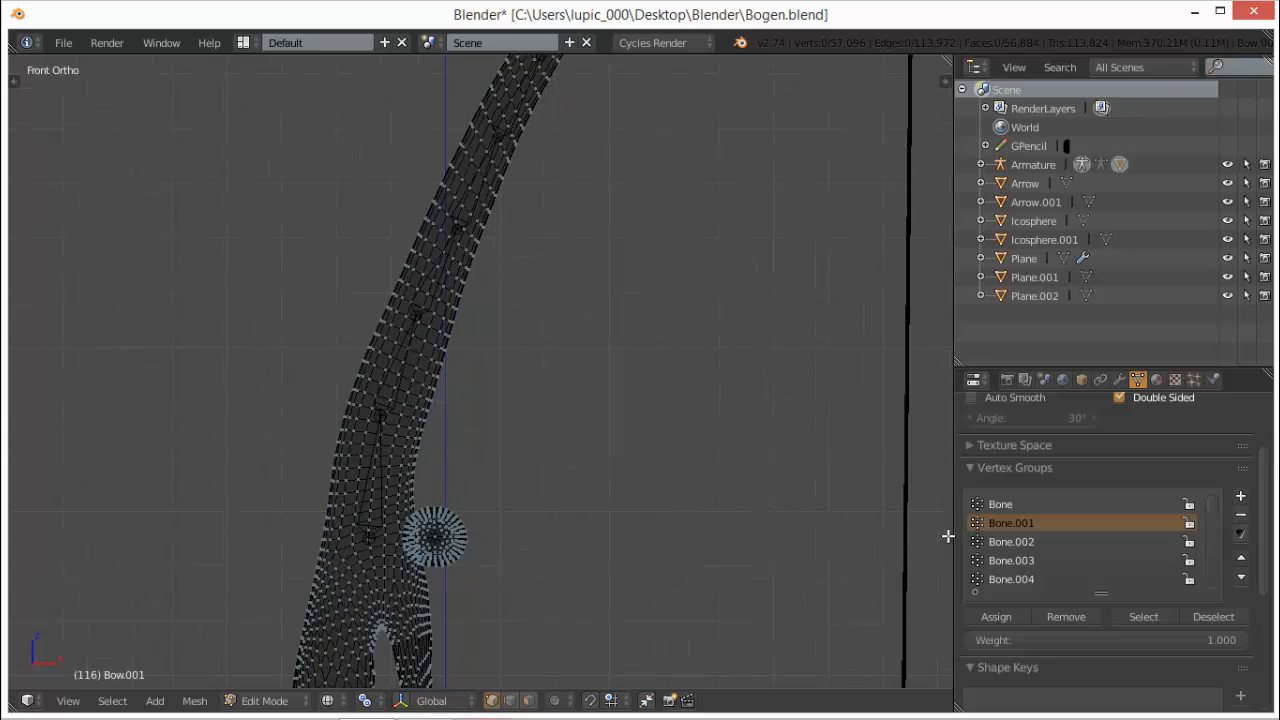
click(1050, 541)
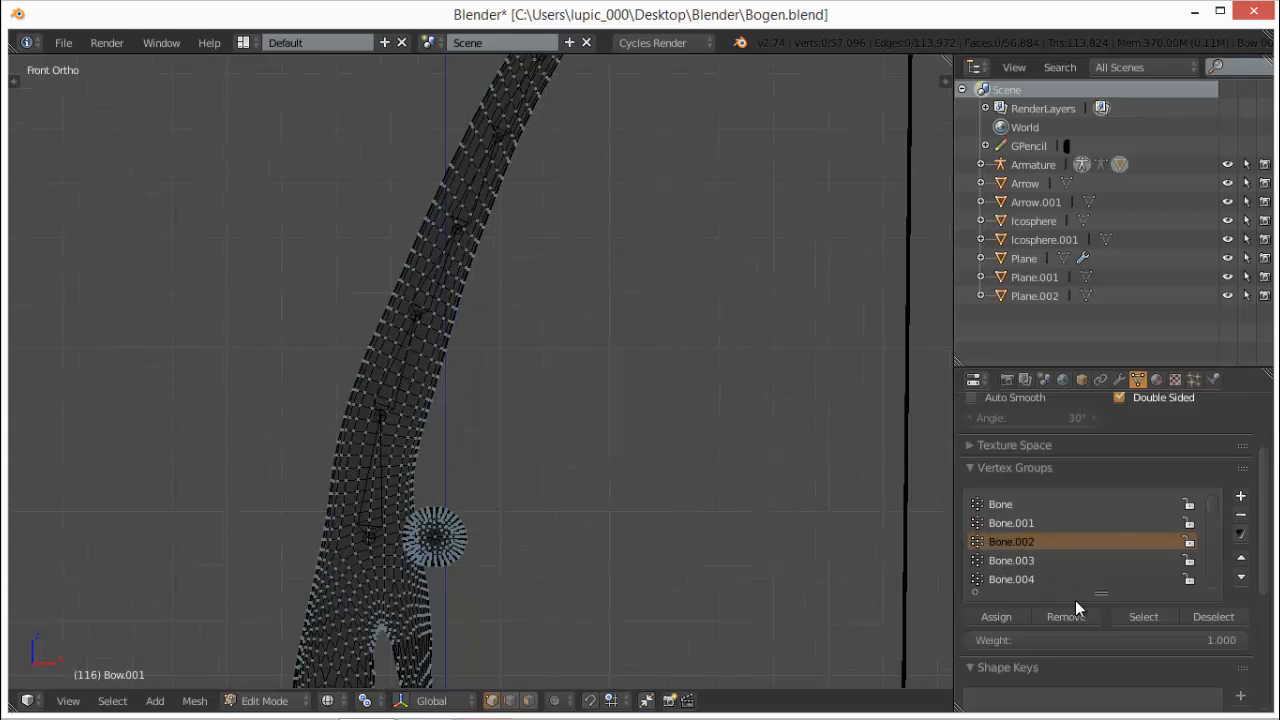
click(1166, 630)
scroll(460, 488, down, 2)
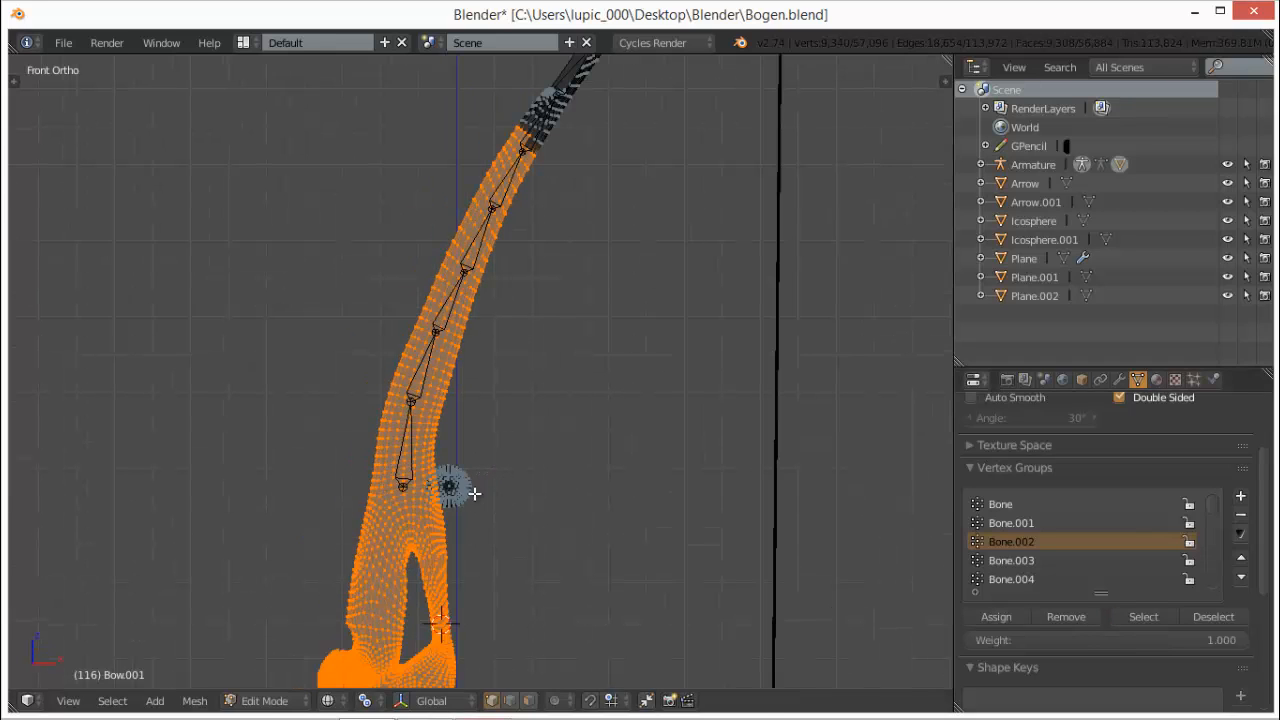
- Circle-deselect the upper limb down to its third bone and remove the still-selected lower limb and riser vertices from Bone.002
key(c)
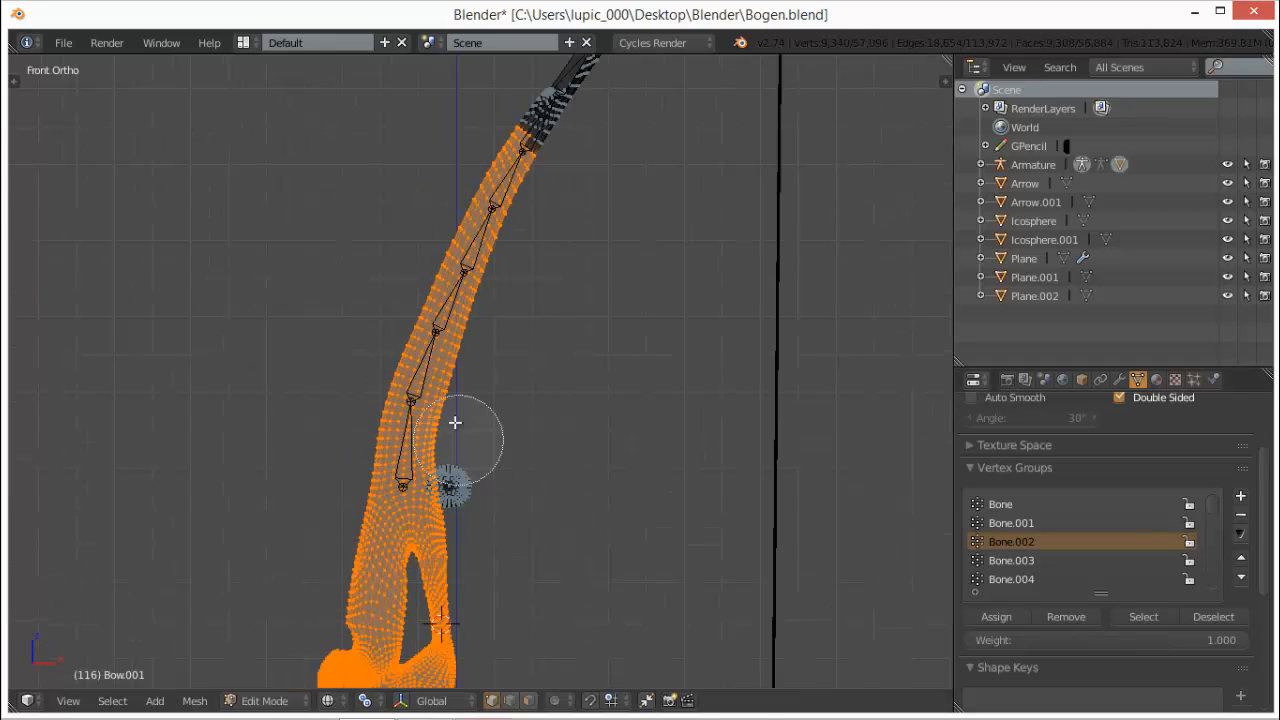
mouse_move(449, 309)
middle_down()
mouse_move(566, 123)
mouse_move(514, 140)
mouse_move(465, 227)
mouse_move(477, 203)
mouse_move(449, 303)
mouse_move(469, 317)
middle_up()
middle_click(470, 317)
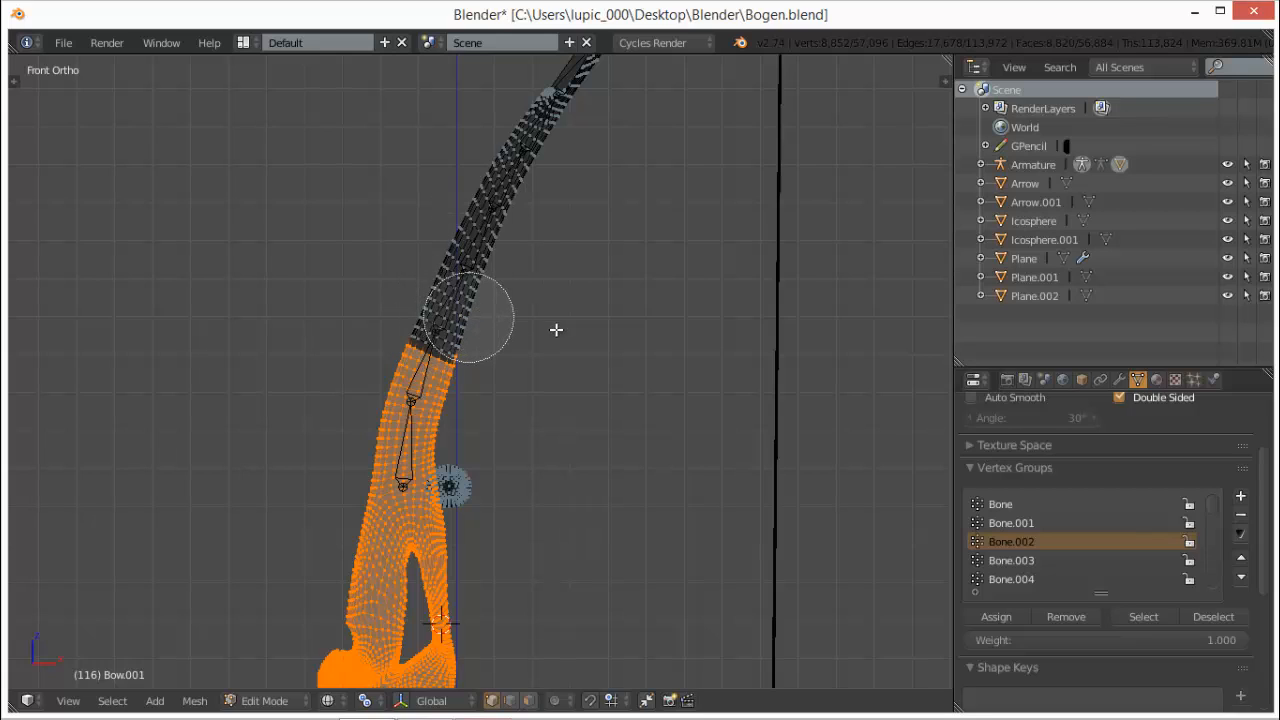
click(1071, 619)
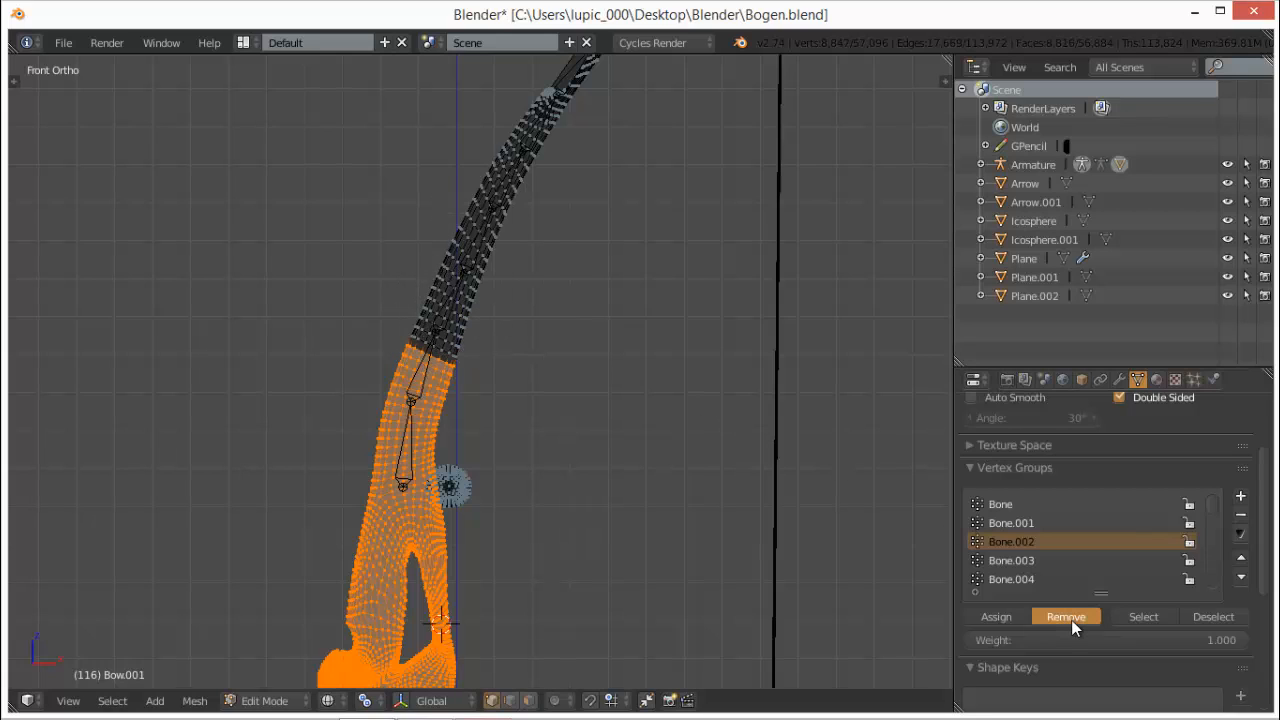
- Replace the selection with the vertices of the Bone.003 group and circle-deselect the upper limb from its tip down to the fourth bone
click(1022, 561)
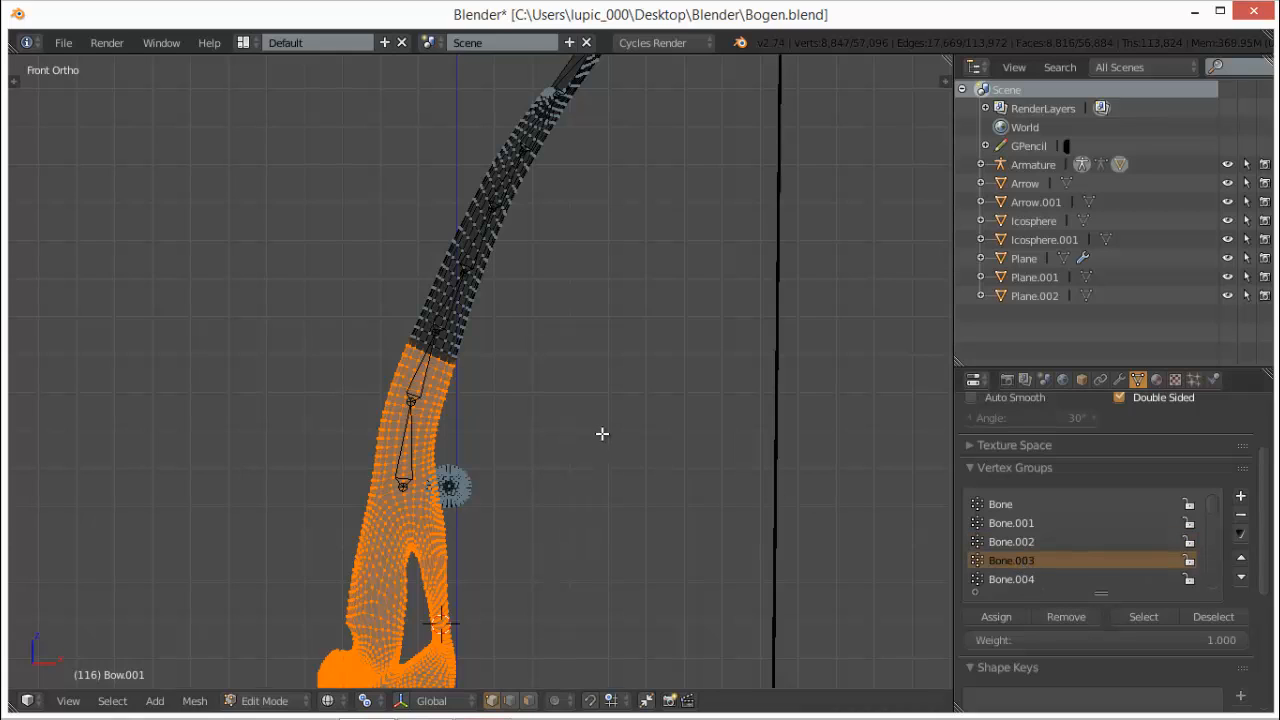
key(a)
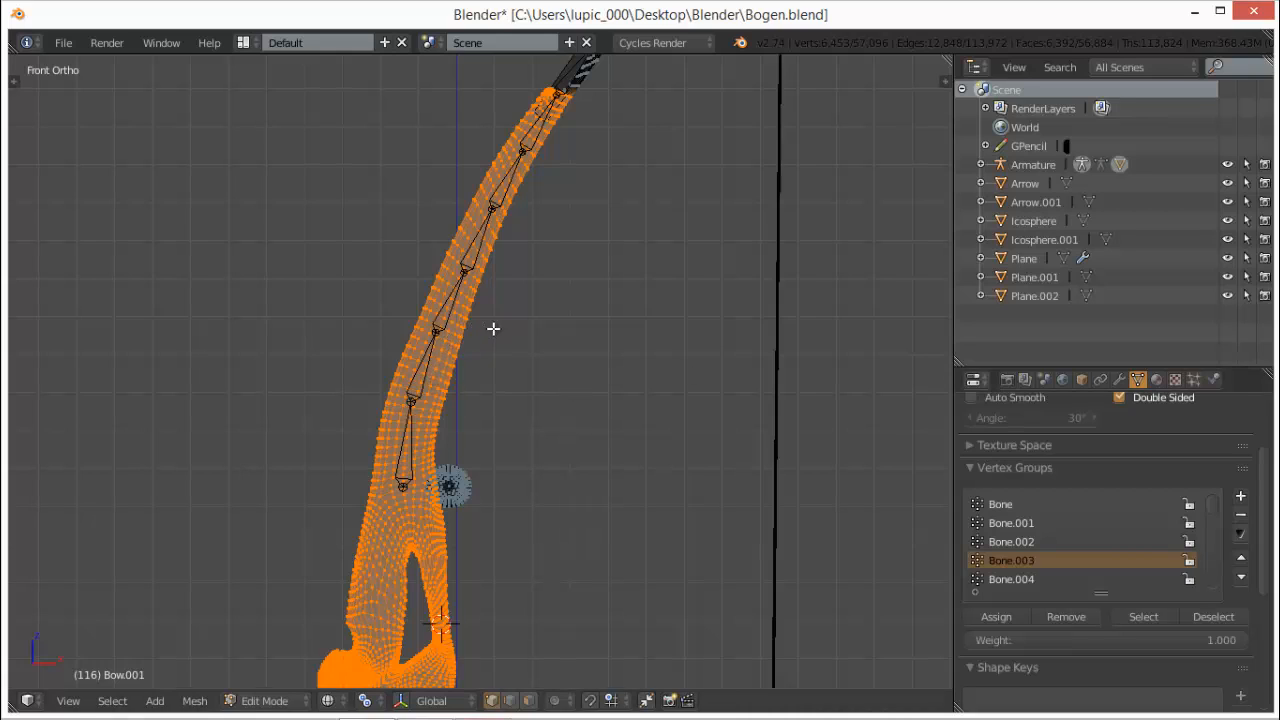
key(c)
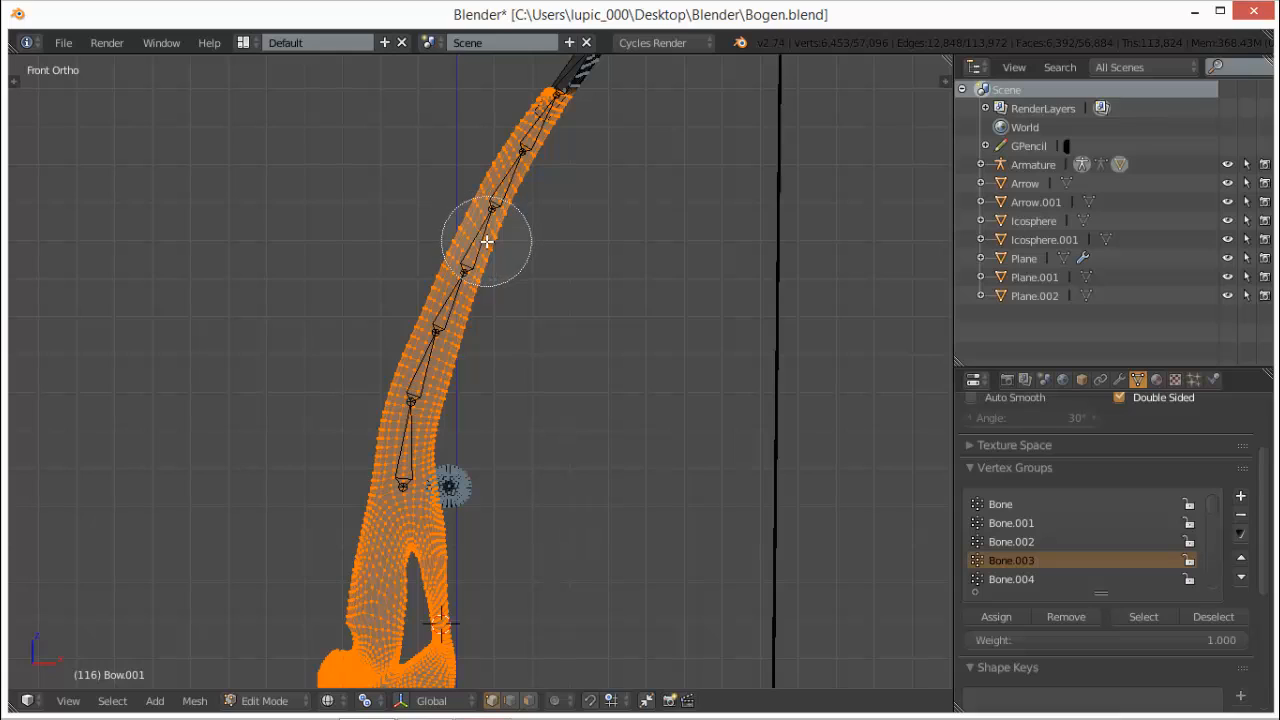
middle_click(488, 238)
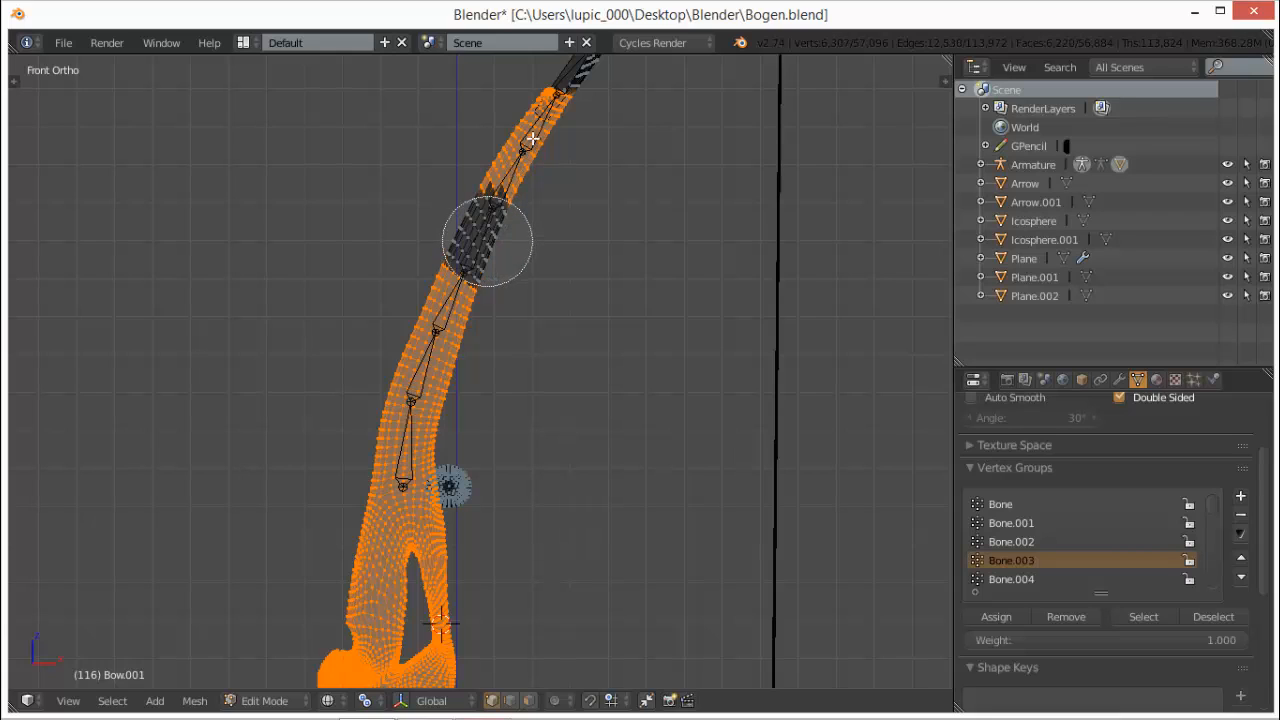
middle_drag(488, 240, 528, 148)
middle_drag(553, 95, 551, 88)
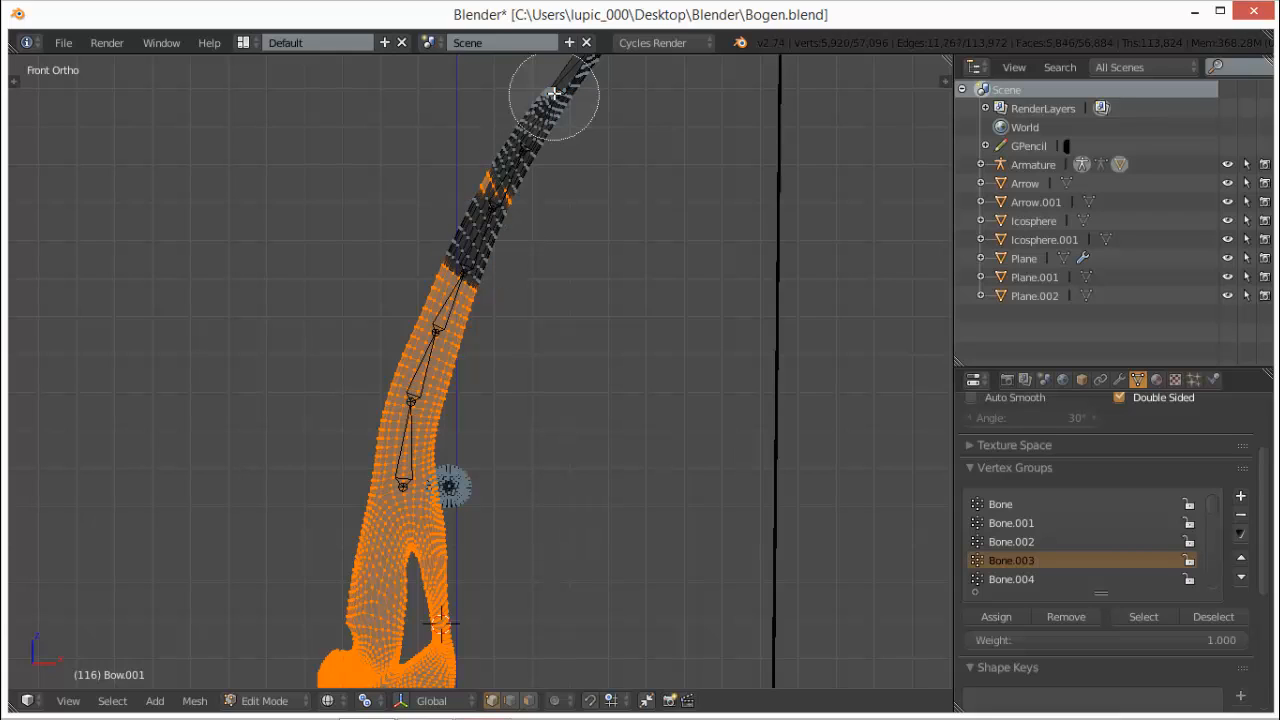
middle_click(504, 178)
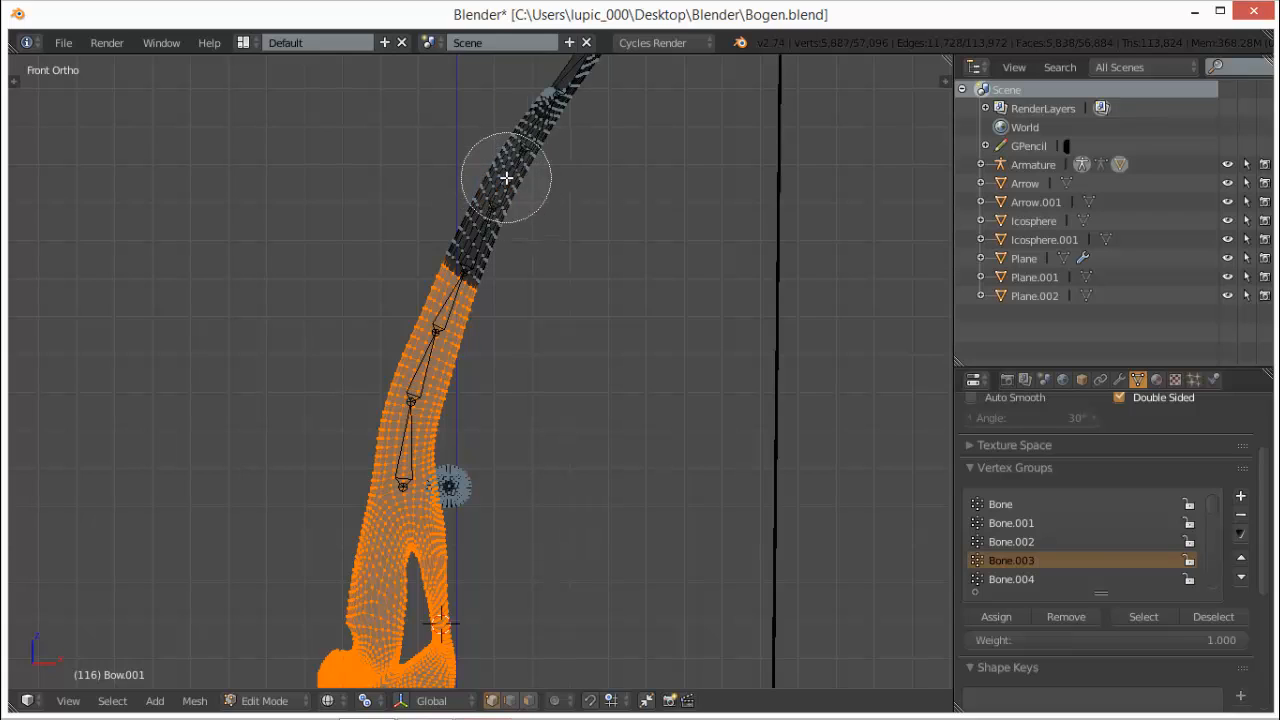
right_click(678, 446)
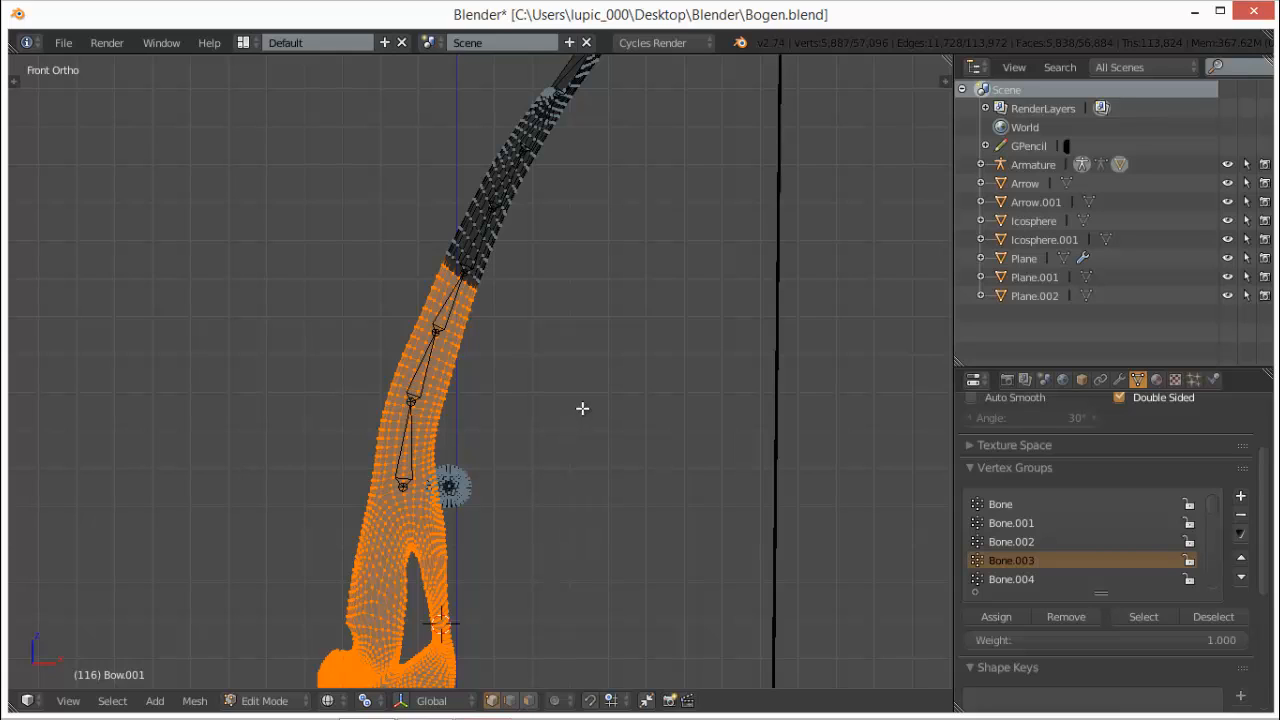
- Clear the selection, make the Bone.004 vertex group active and select its vertices
key(a)
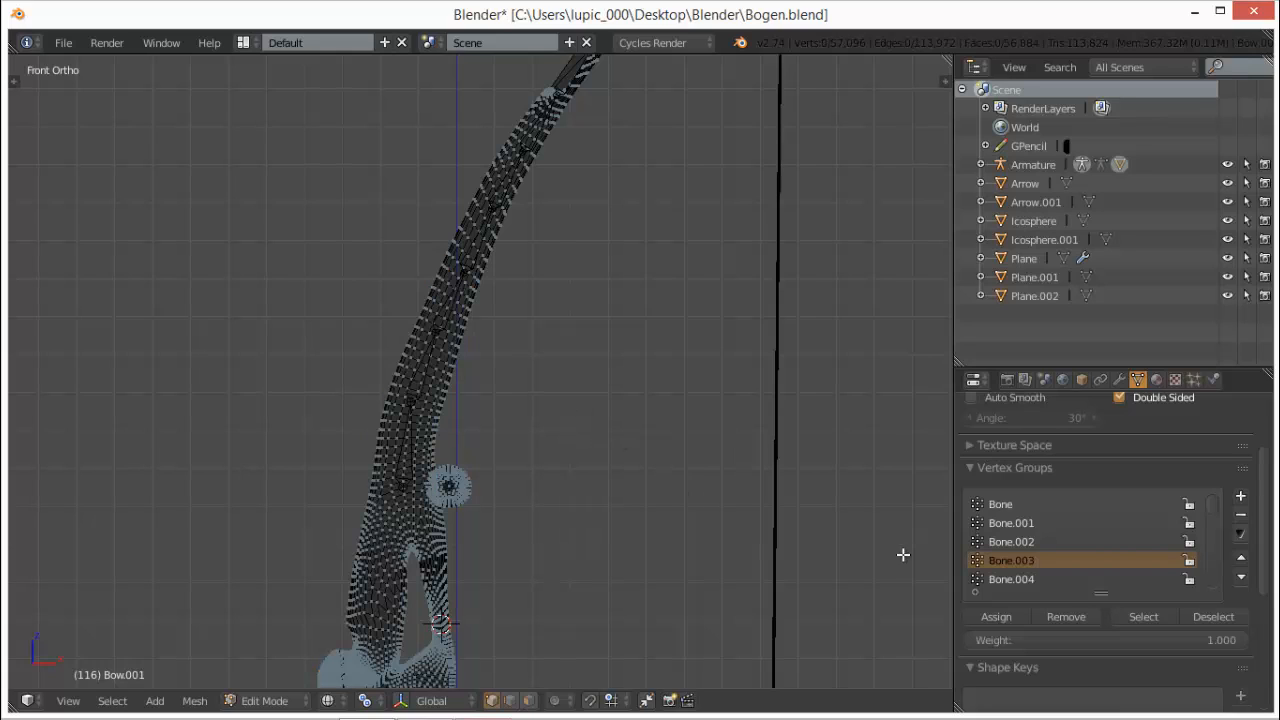
click(1066, 580)
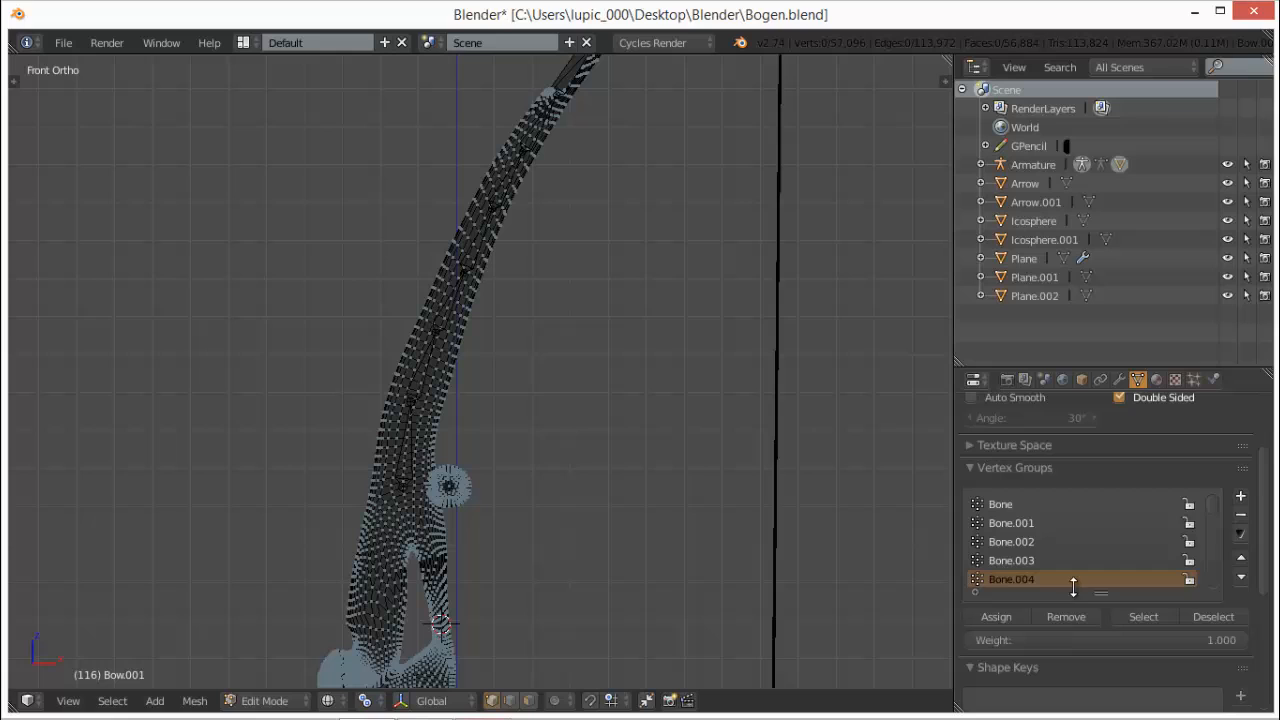
click(1160, 617)
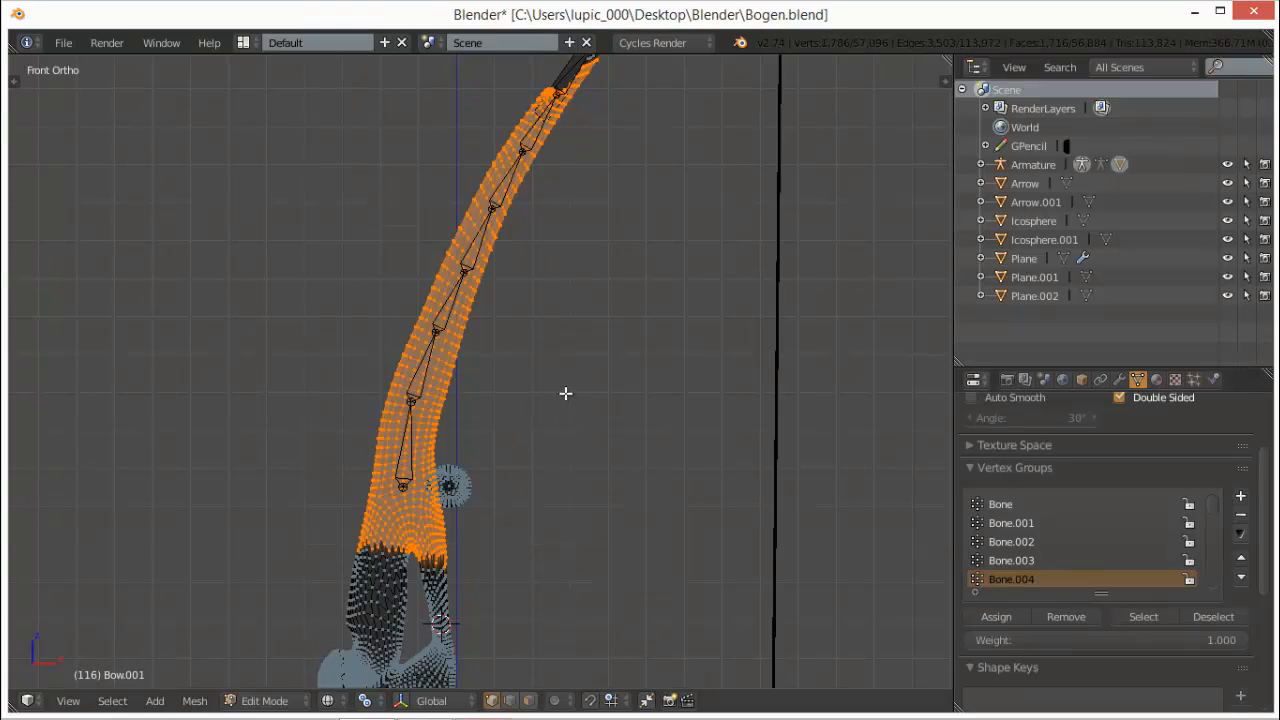
- Circle-deselect the upper limb down to its fifth bone, leaving only the lower vertices of the Bone.004 group selected
key(c)
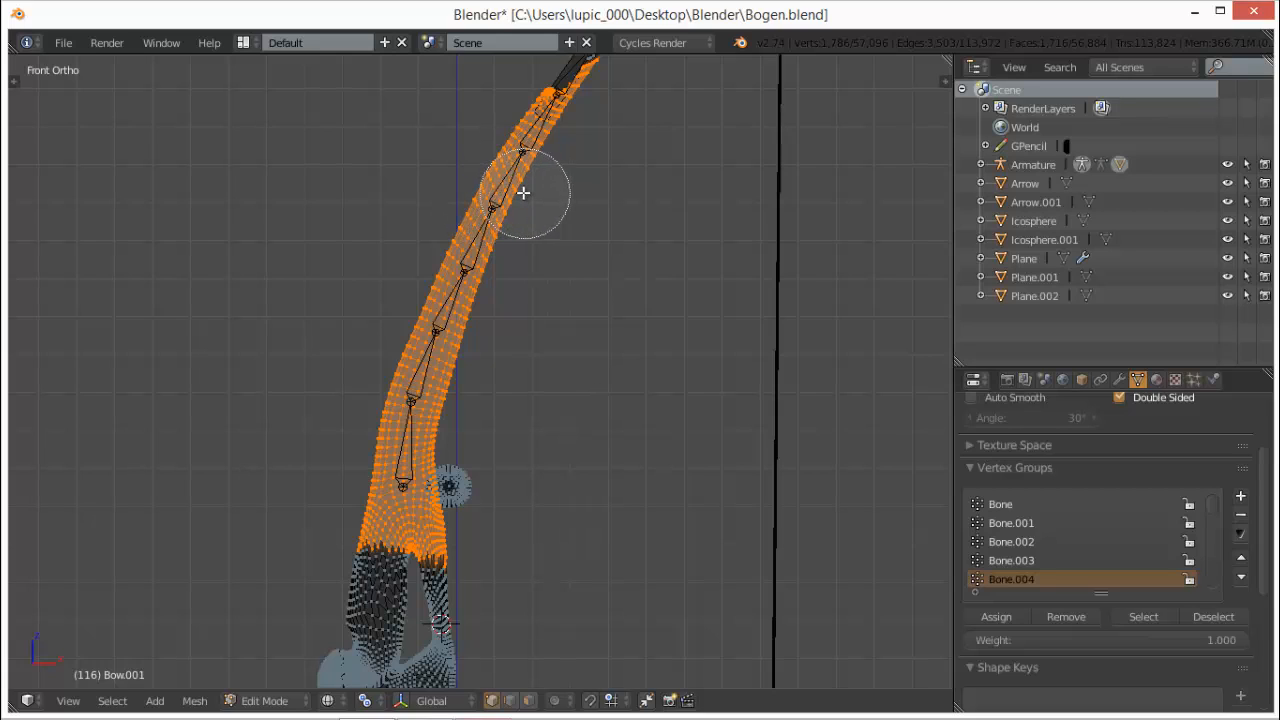
middle_click(523, 185)
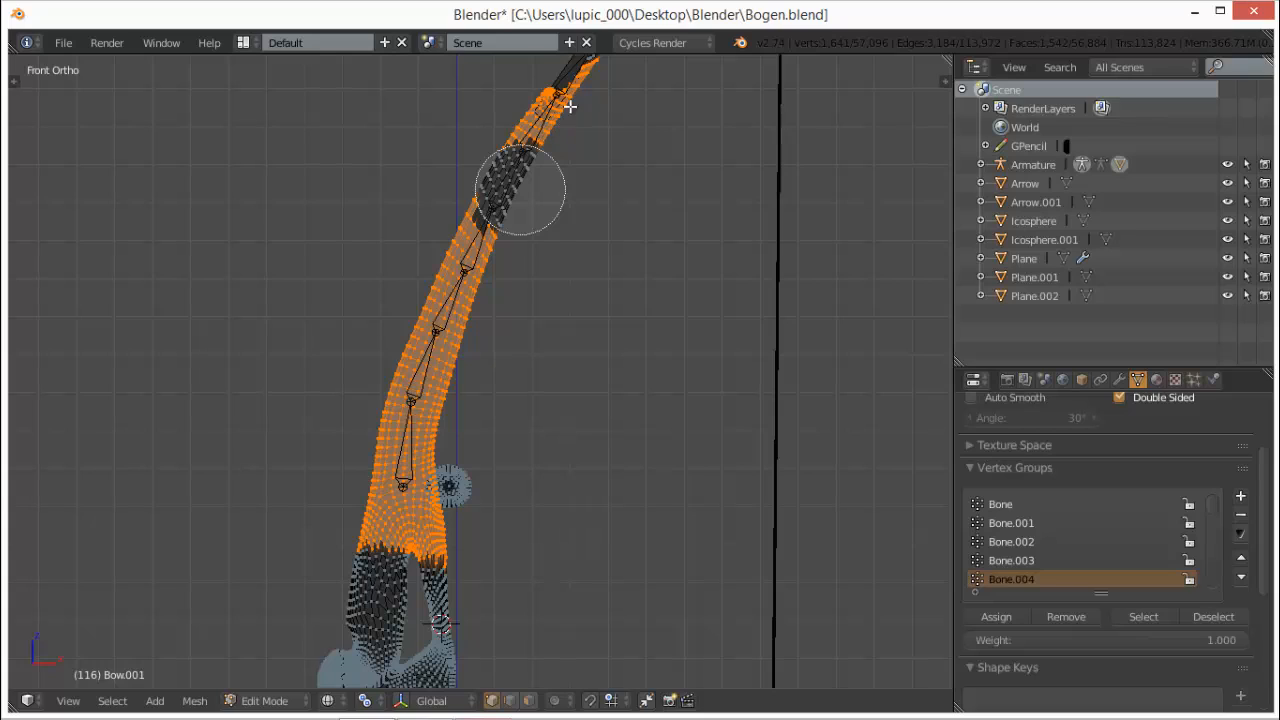
middle_drag(587, 84, 575, 88)
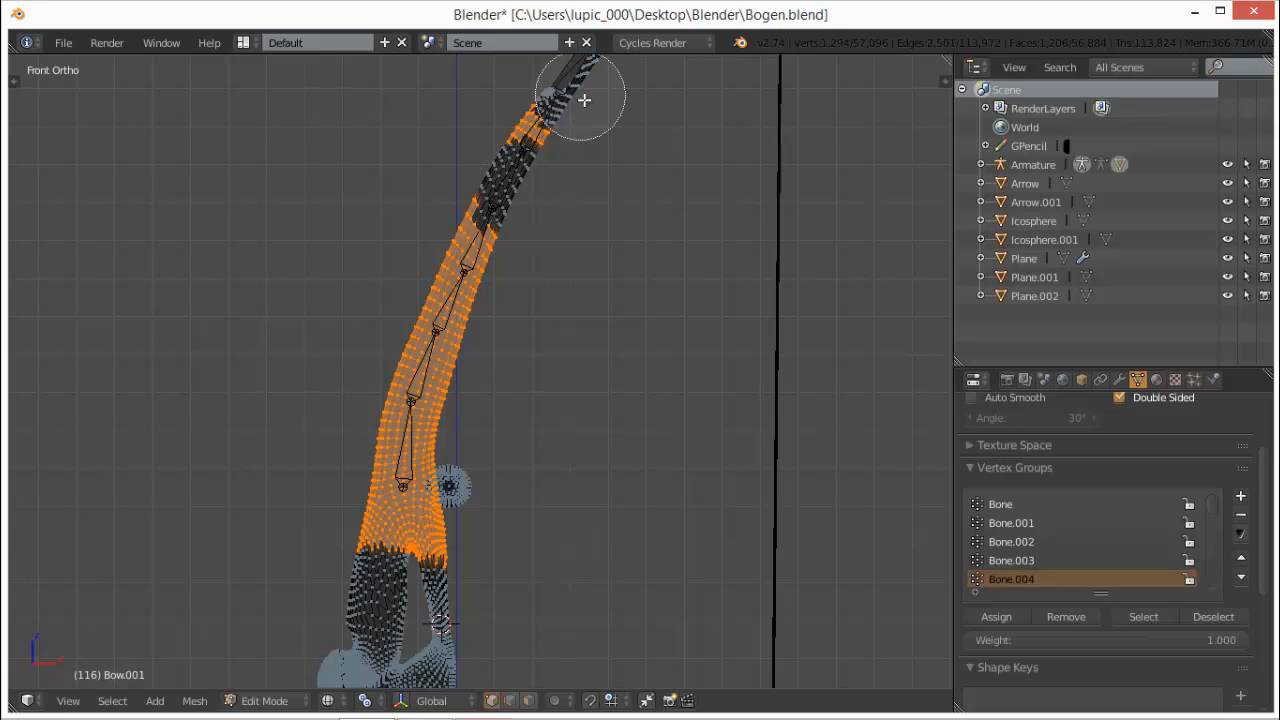
right_click(633, 250)
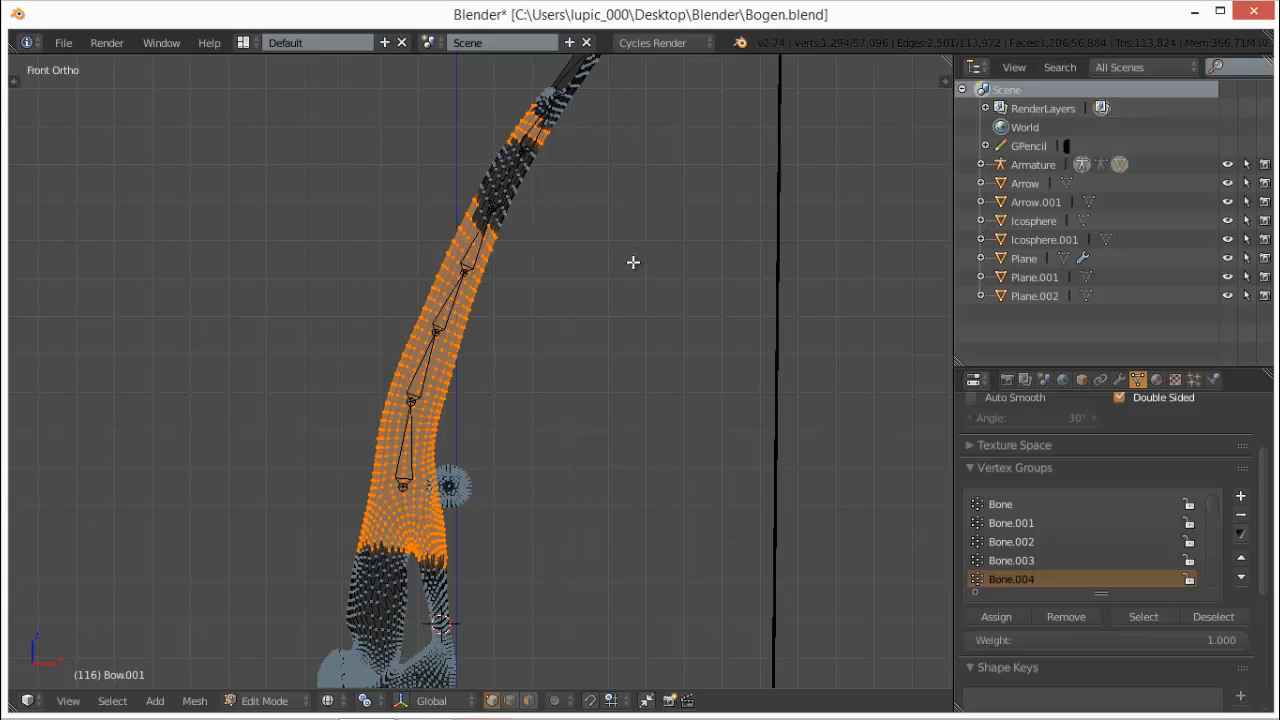
shift+middle_drag(631, 263, 624, 345)
shift+middle_drag(530, 300, 530, 334)
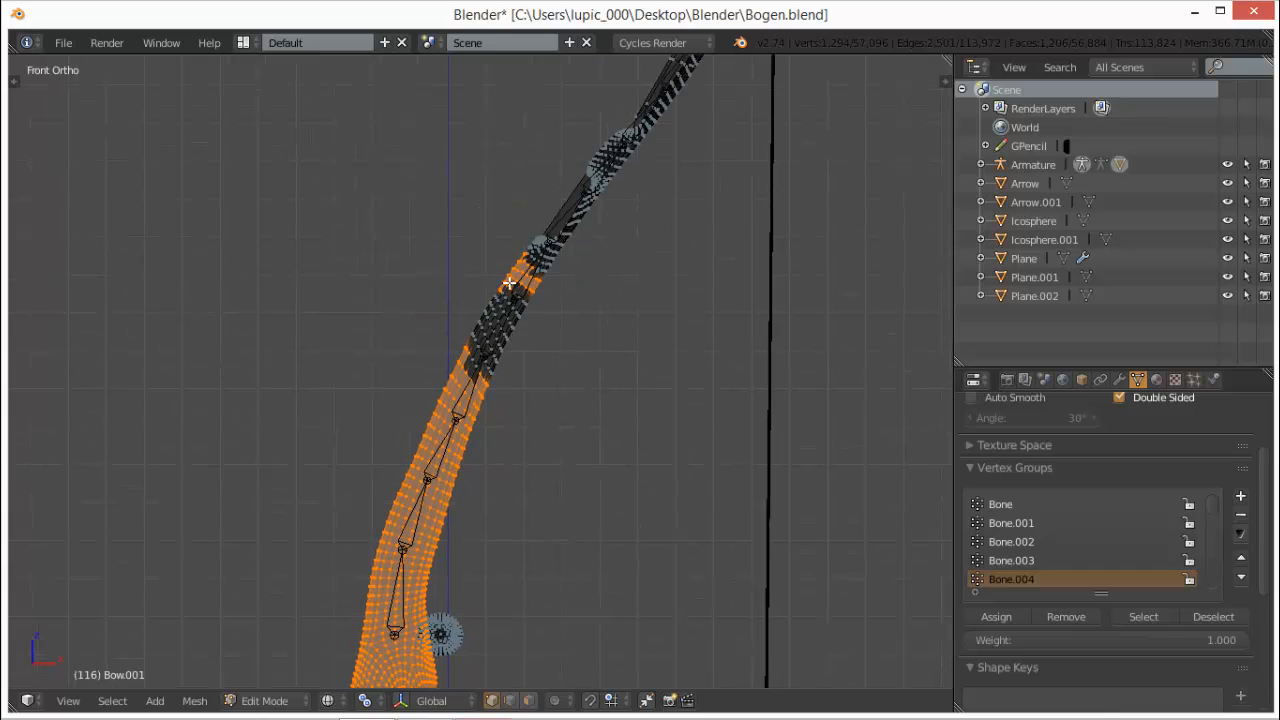
key(c)
middle_drag(519, 273, 518, 280)
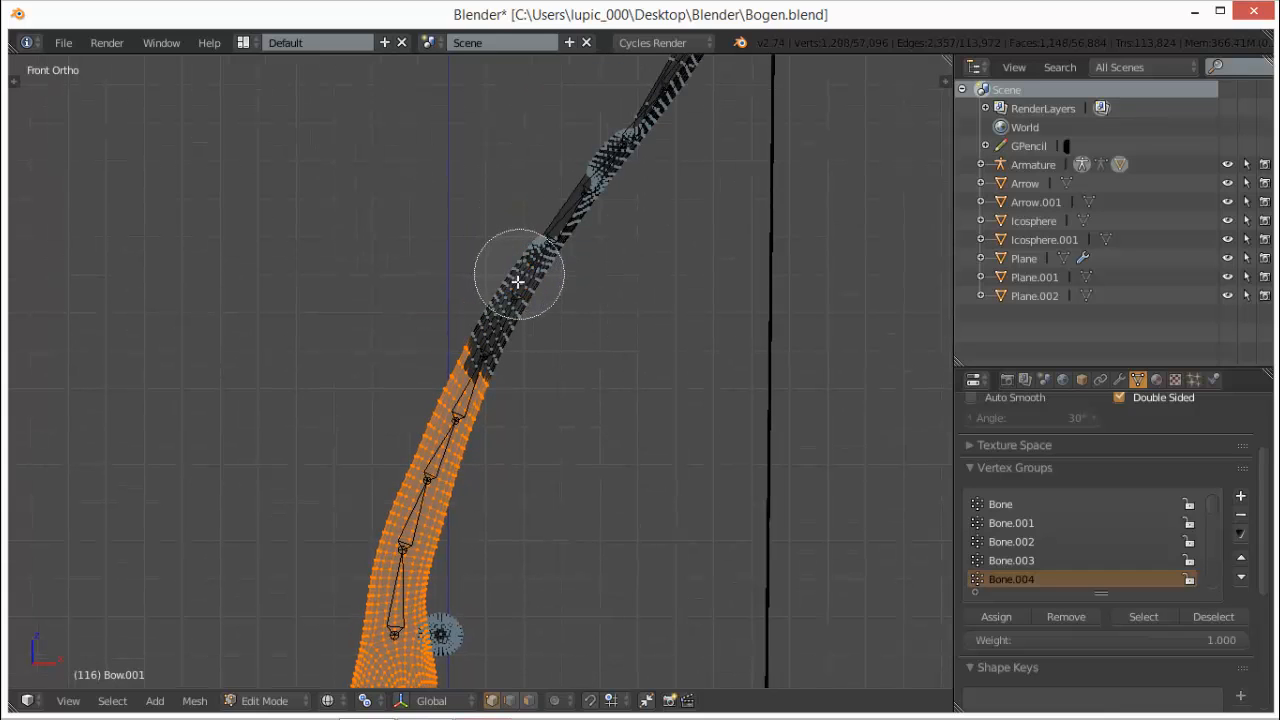
right_click(486, 577)
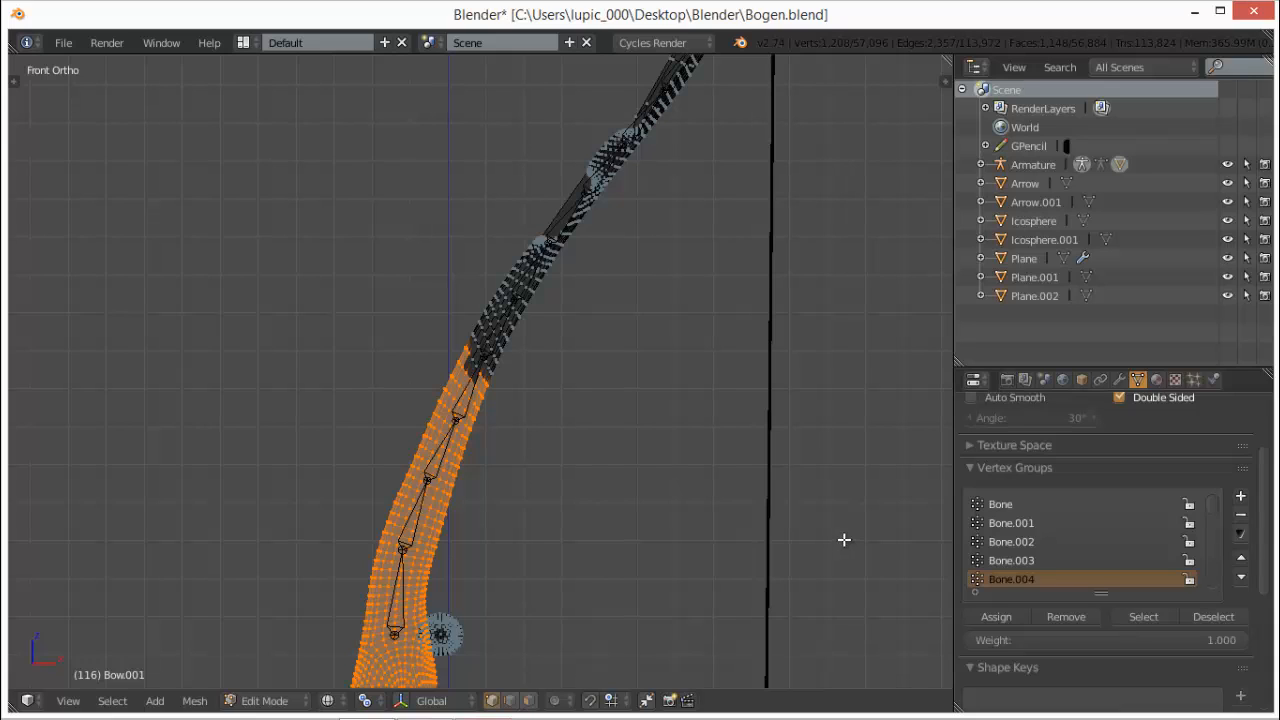
- Make the Bone.005 vertex group active, clear the current selection and select the vertices of that group
scroll(1213, 502, down, 2)
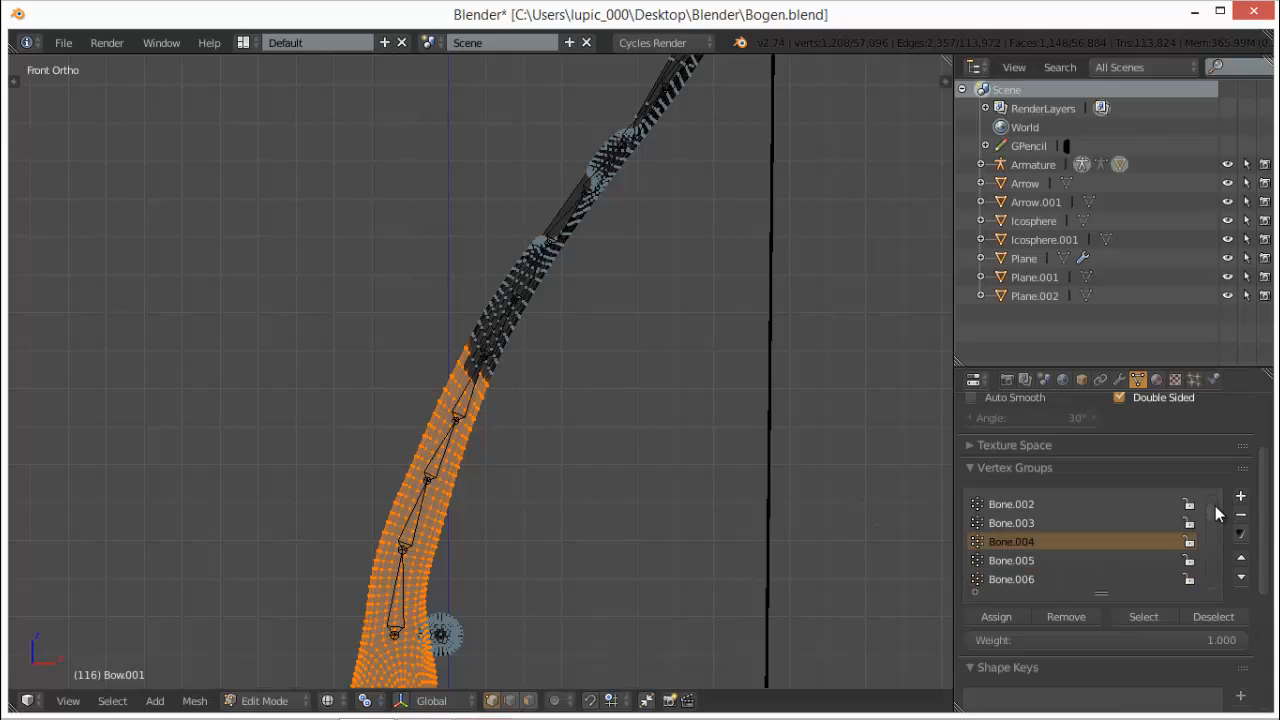
click(1102, 560)
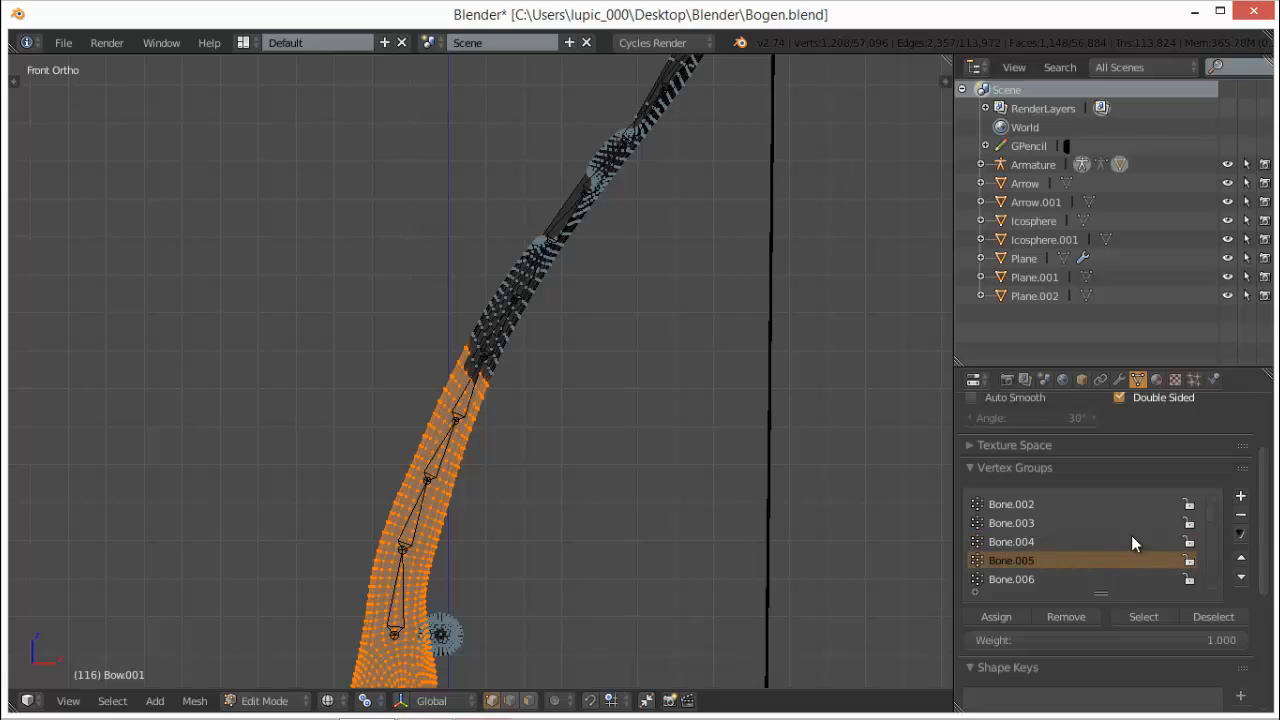
key(a)
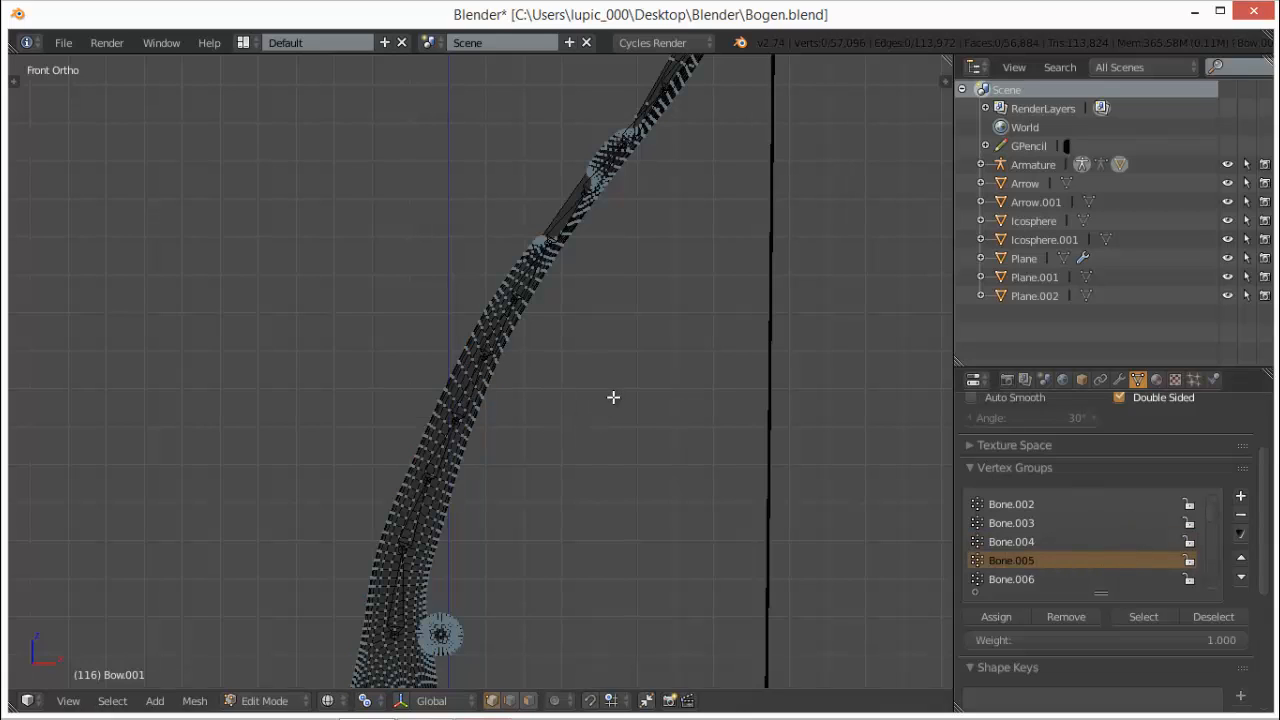
click(1155, 614)
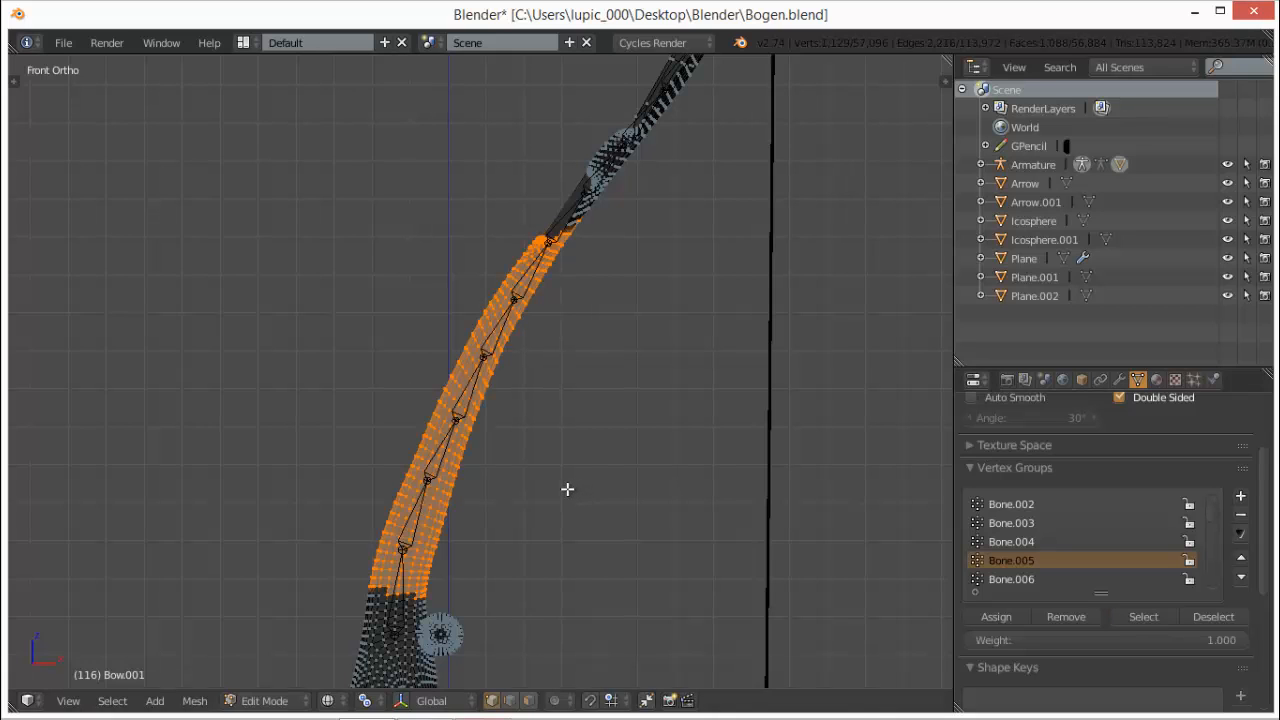
- Leave Edit Mode and select the lowest bone of the upper limb in the armature
key(Tab)
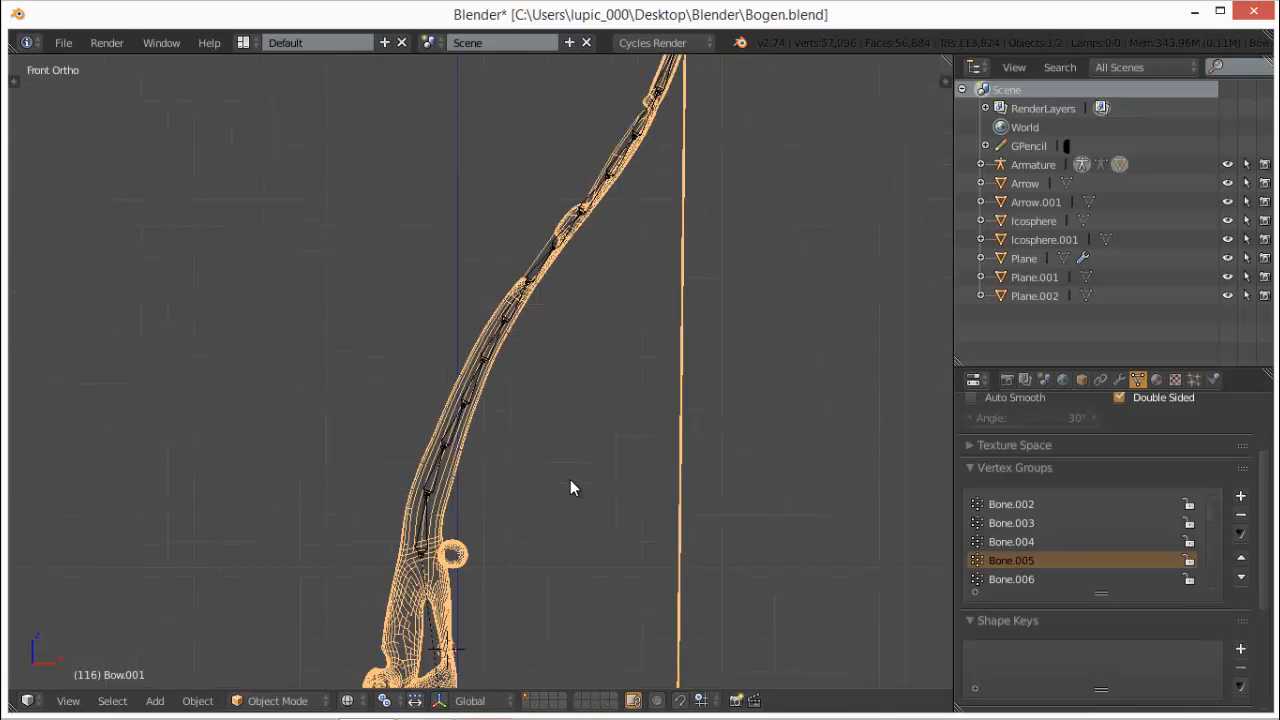
shift+middle_drag(559, 374, 569, 357)
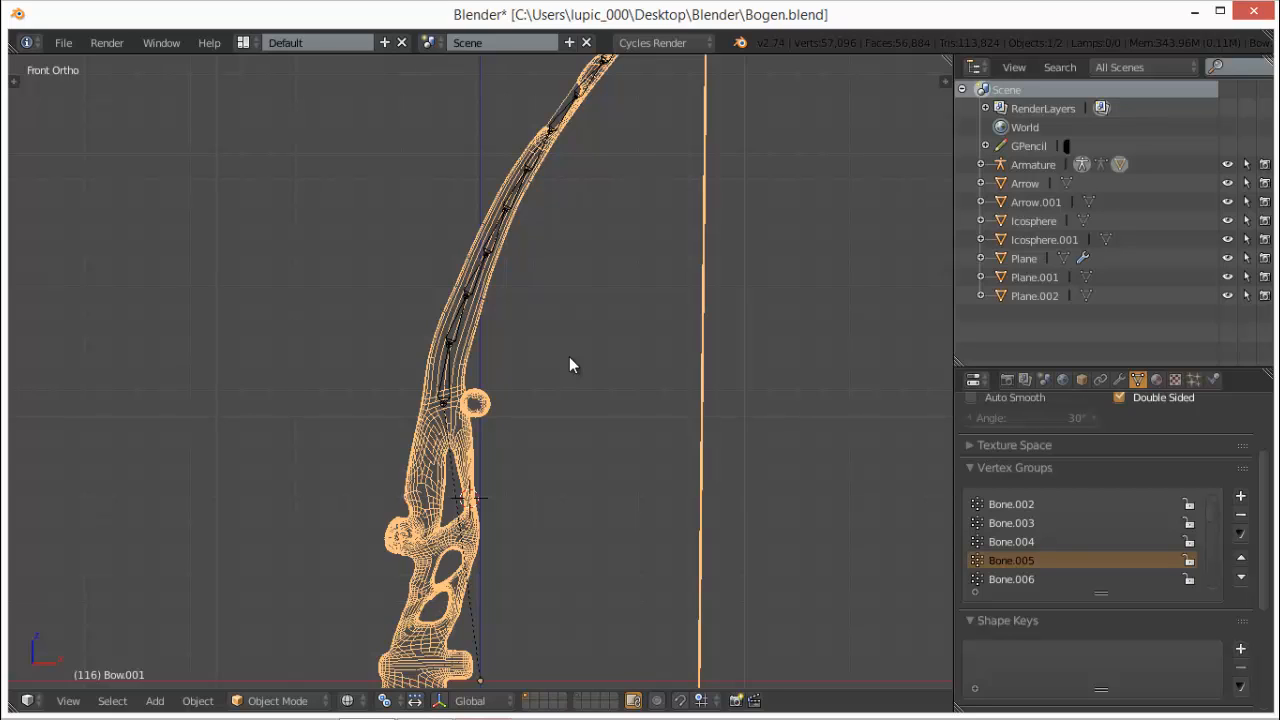
right_click(445, 392)
scroll(463, 379, up, 1)
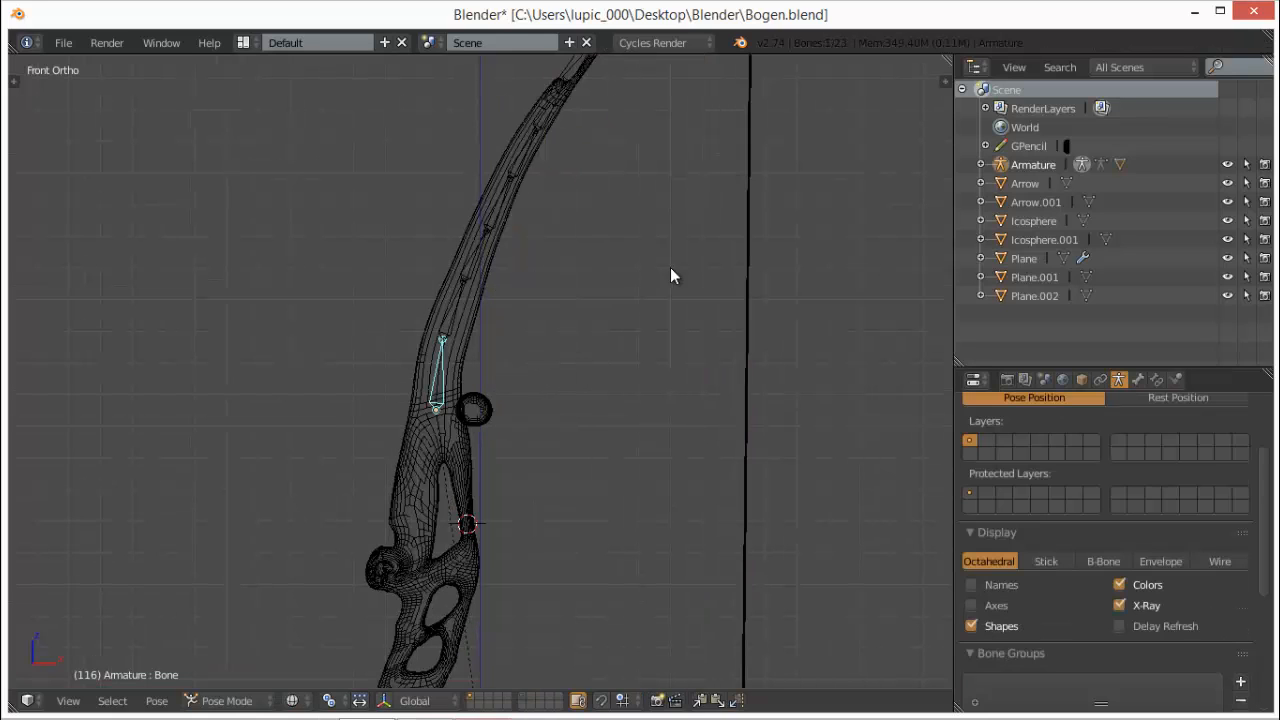
- Test-rotate the upper limb's lowest two bones, Bone and Bone.001, to check how the mesh bends, cancelling each rotation
key(r)
right_click(449, 325)
right_click(460, 308)
key(r)
right_click(533, 285)
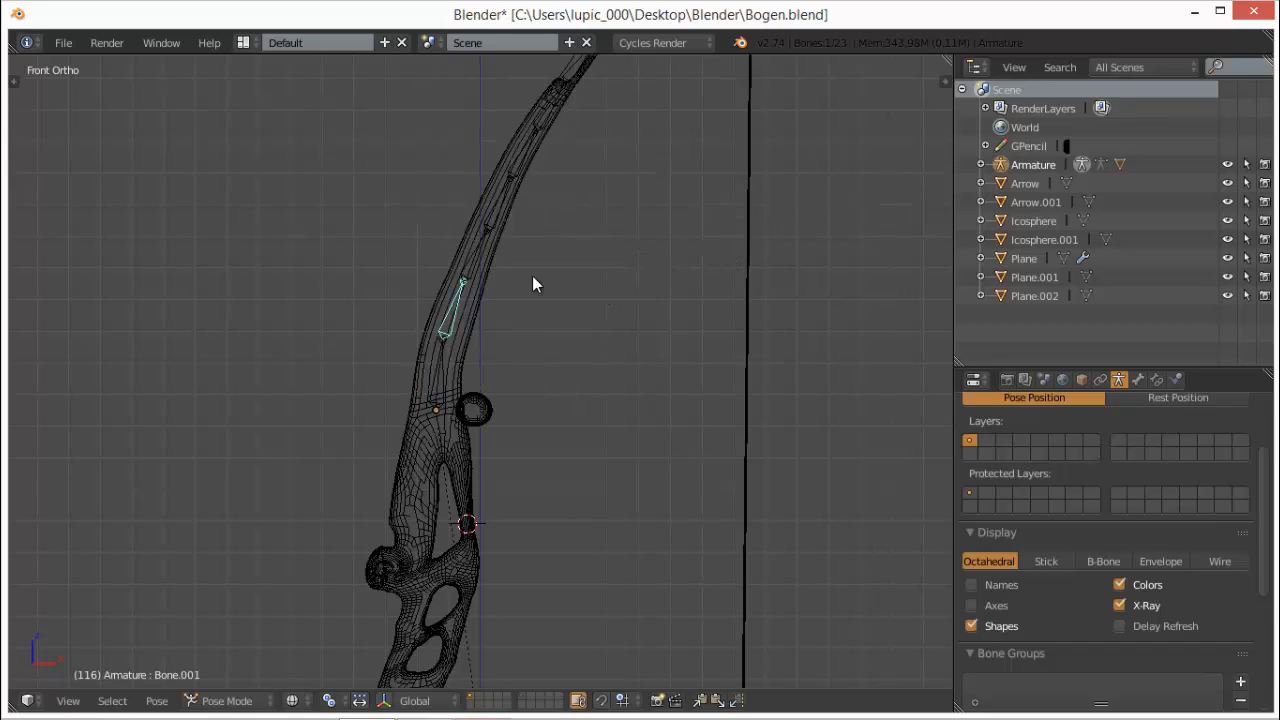
key(r)
right_click(575, 268)
- Test-rotate Bone.002, Bone.003 and Bone.004 one by one to check their influence on the upper limb, cancelling each rotation
right_click(482, 260)
key(r)
right_click(518, 220)
right_click(512, 203)
key(r)
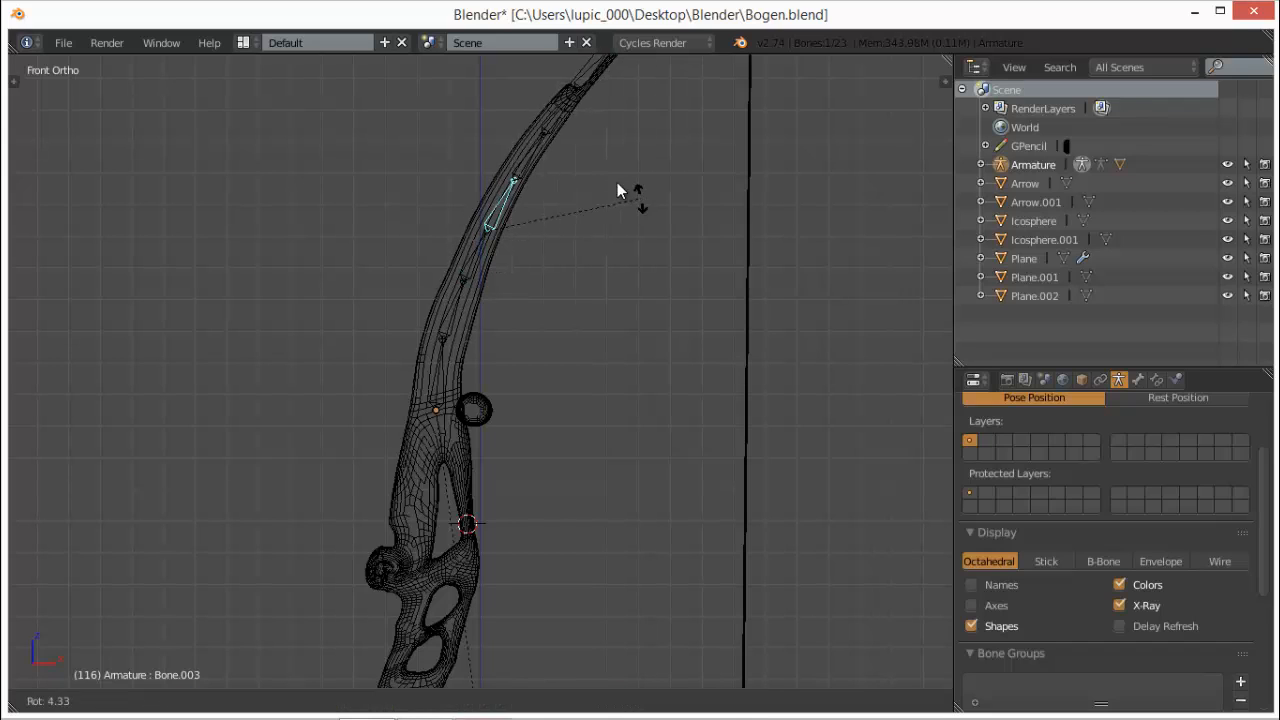
right_click(560, 168)
right_click(552, 157)
key(r)
right_click(571, 168)
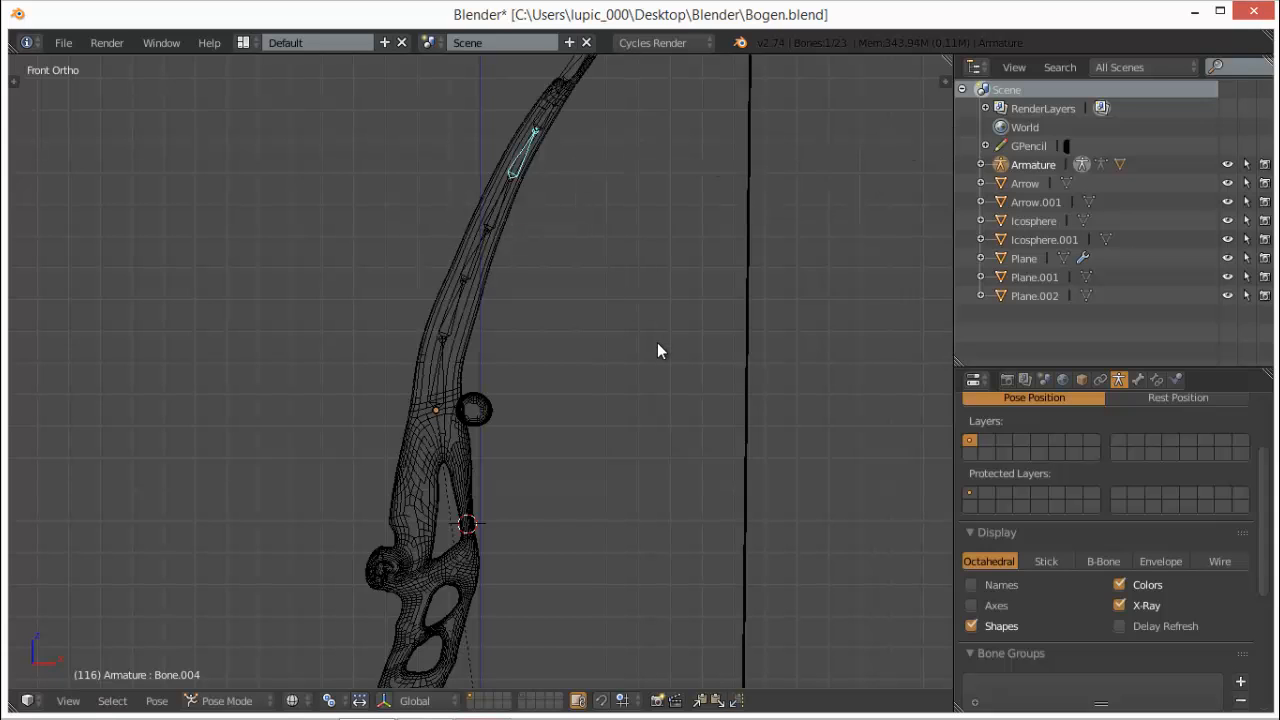
- Select the armature's topmost bone, Bone.012, near the tip of the upper limb where the string attaches
scroll(657, 342, down, 5)
shift+middle_drag(728, 360, 705, 414)
scroll(653, 294, up, 1)
scroll(640, 298, up, 2)
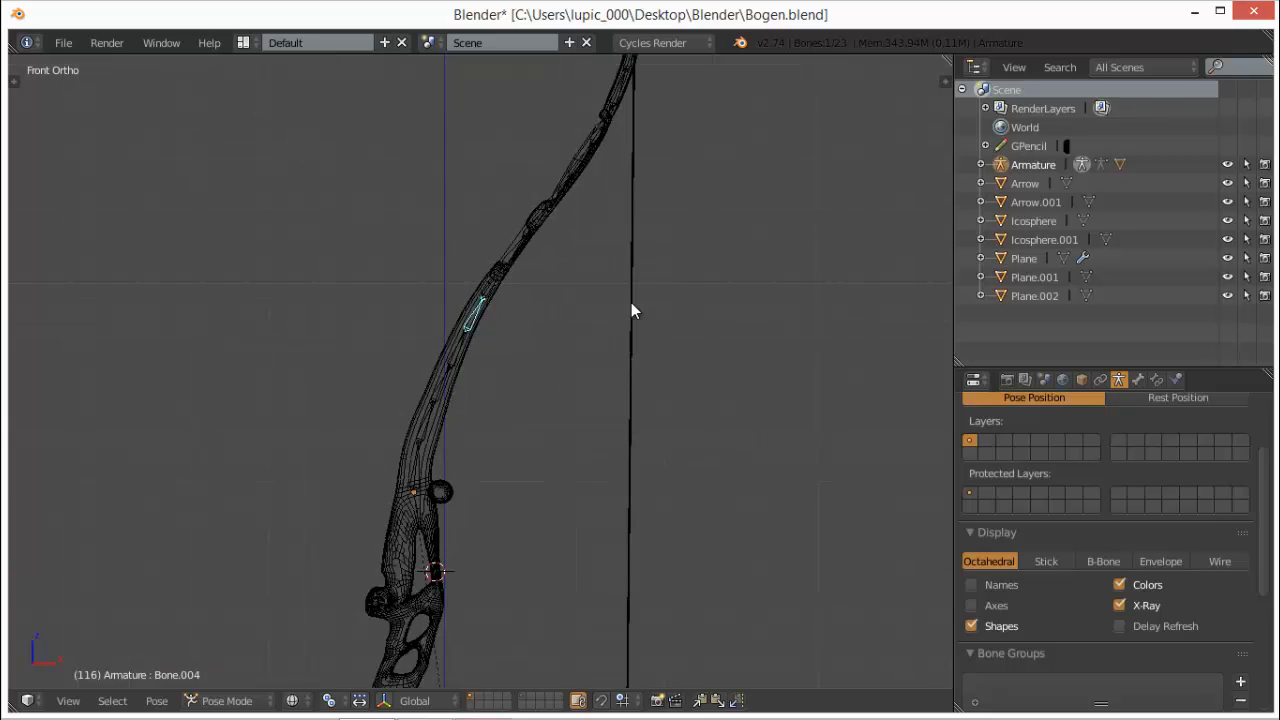
shift+middle_drag(746, 107, 637, 373)
scroll(643, 334, up, 3)
scroll(643, 336, up, 1)
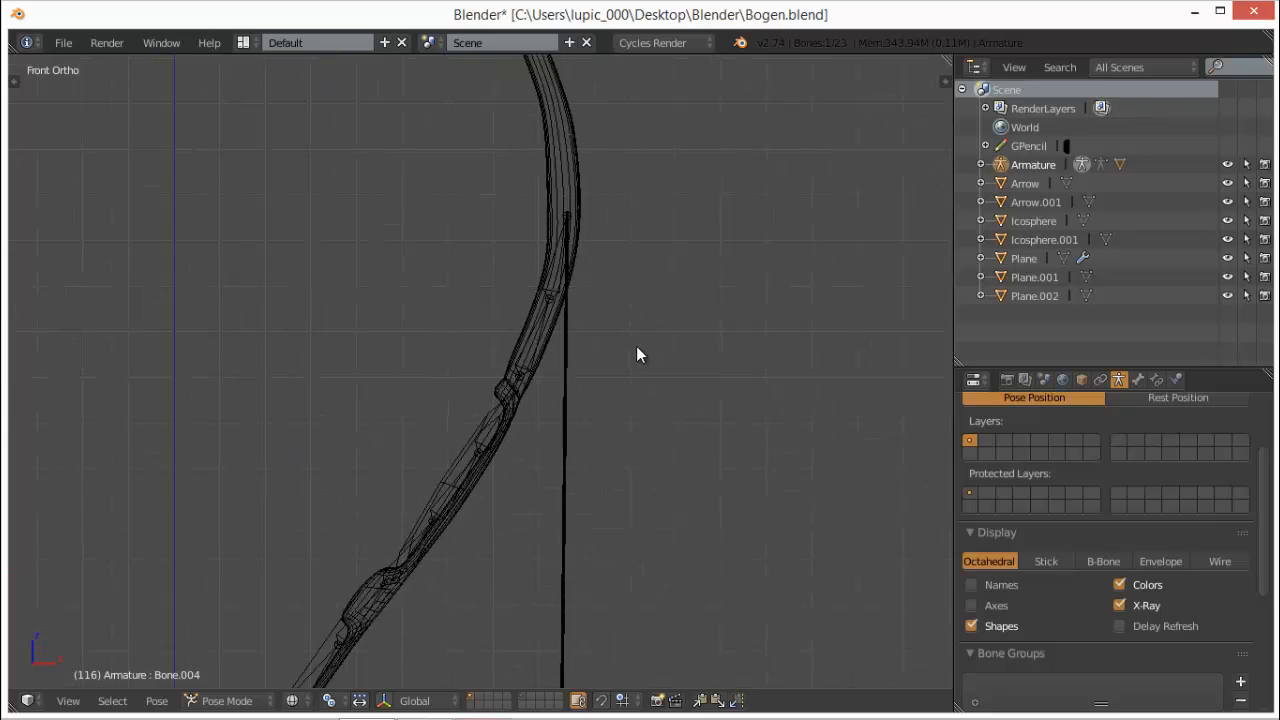
shift+middle_drag(536, 344, 514, 391)
scroll(545, 305, up, 2)
right_click(566, 298)
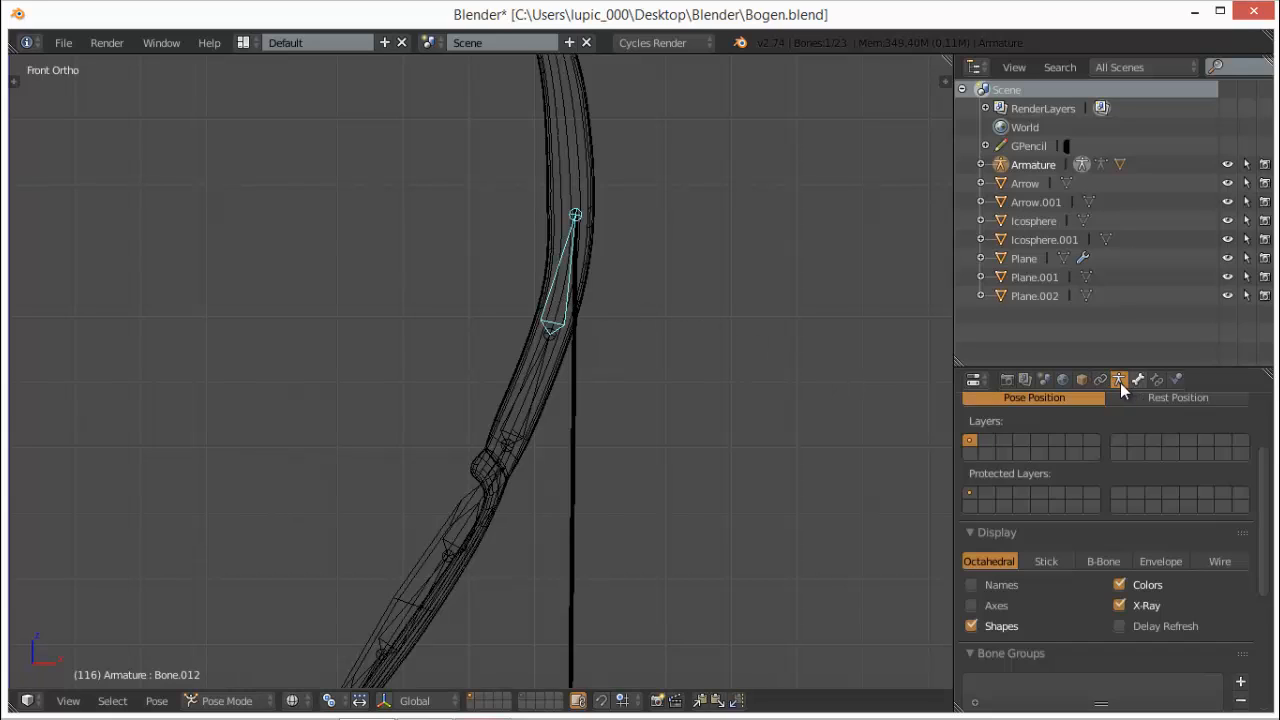
- Select the bow mesh and make its Bone.012 vertex group active, rechecking the topmost bone's name in the armature
right_click(572, 176)
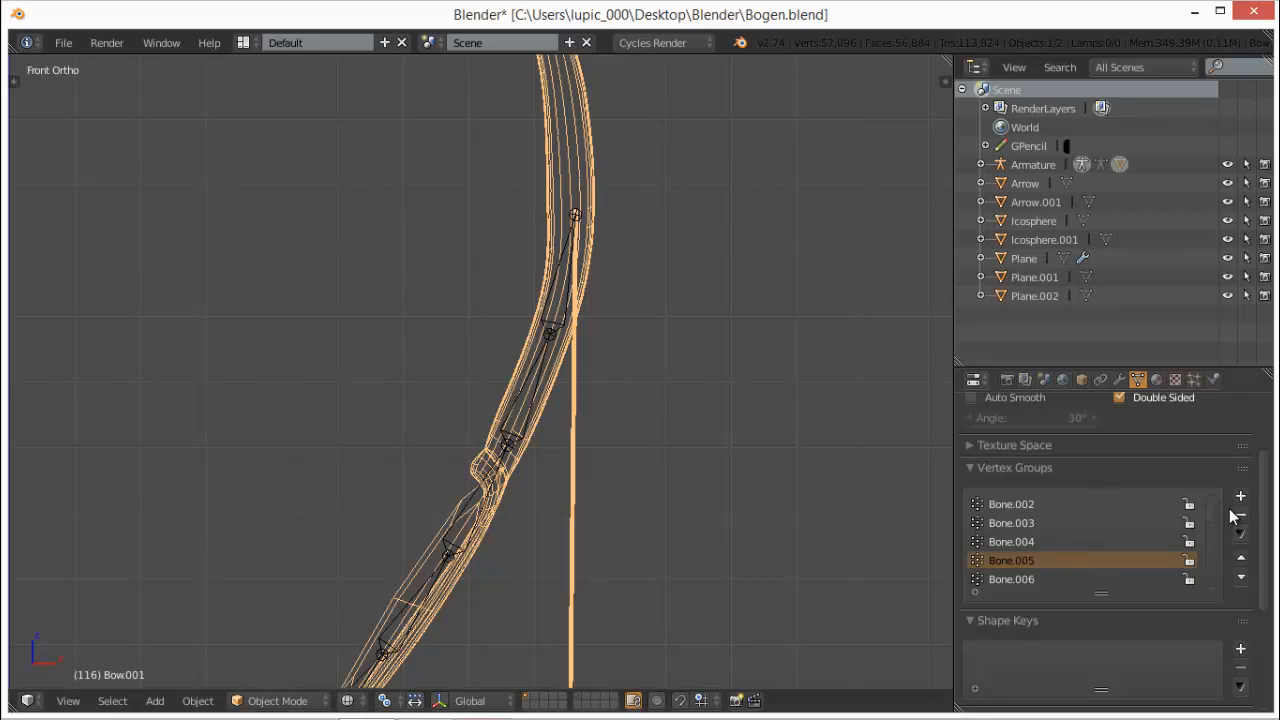
right_click(565, 306)
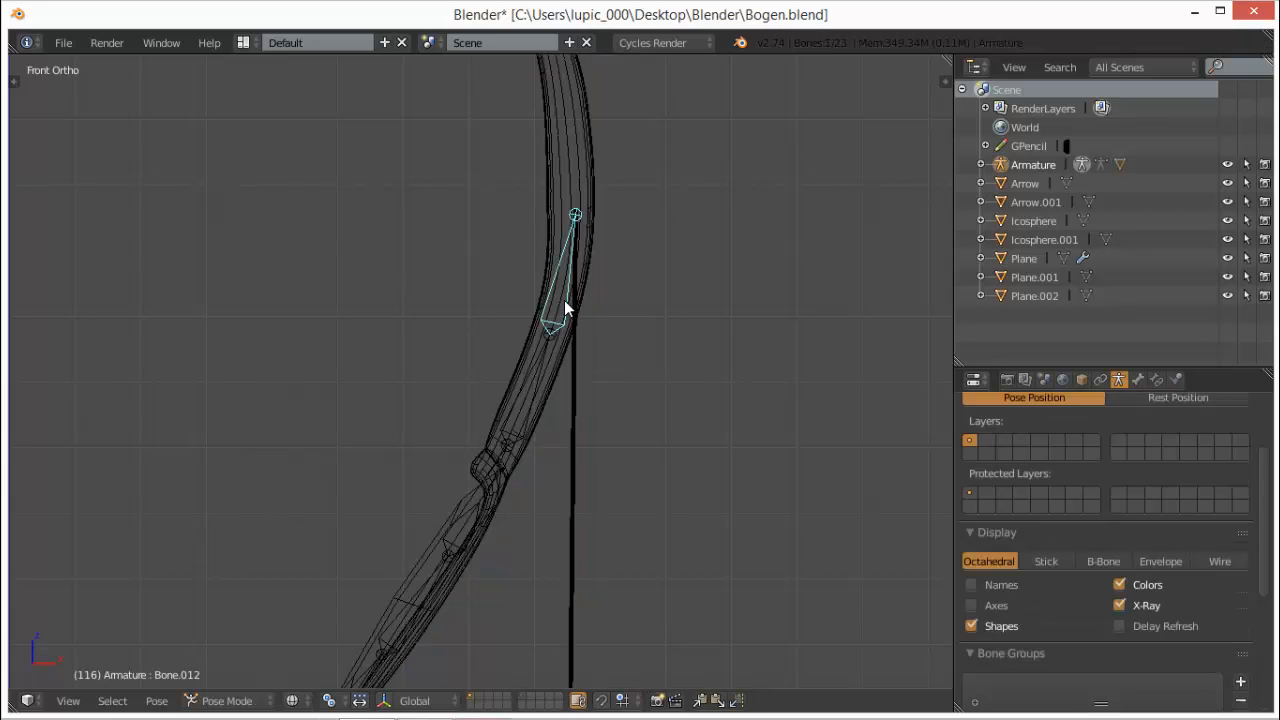
right_click(581, 131)
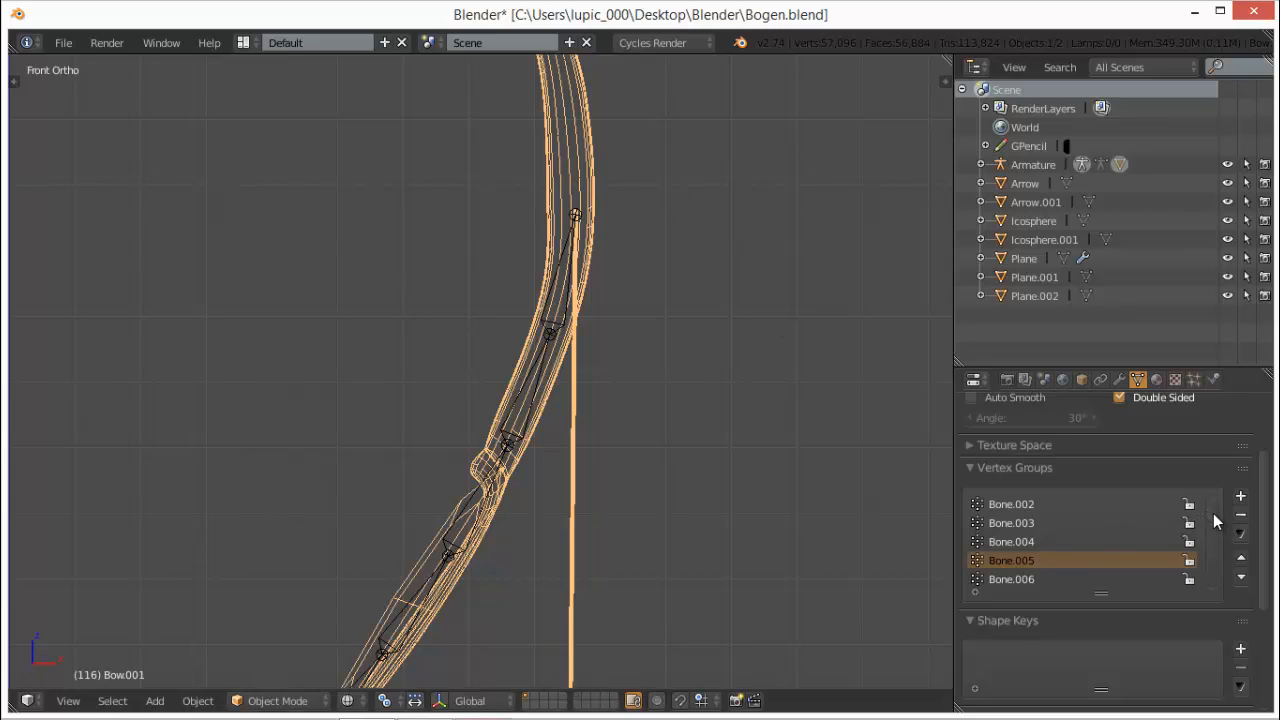
drag(1214, 515, 1216, 546)
click(1046, 560)
right_click(562, 324)
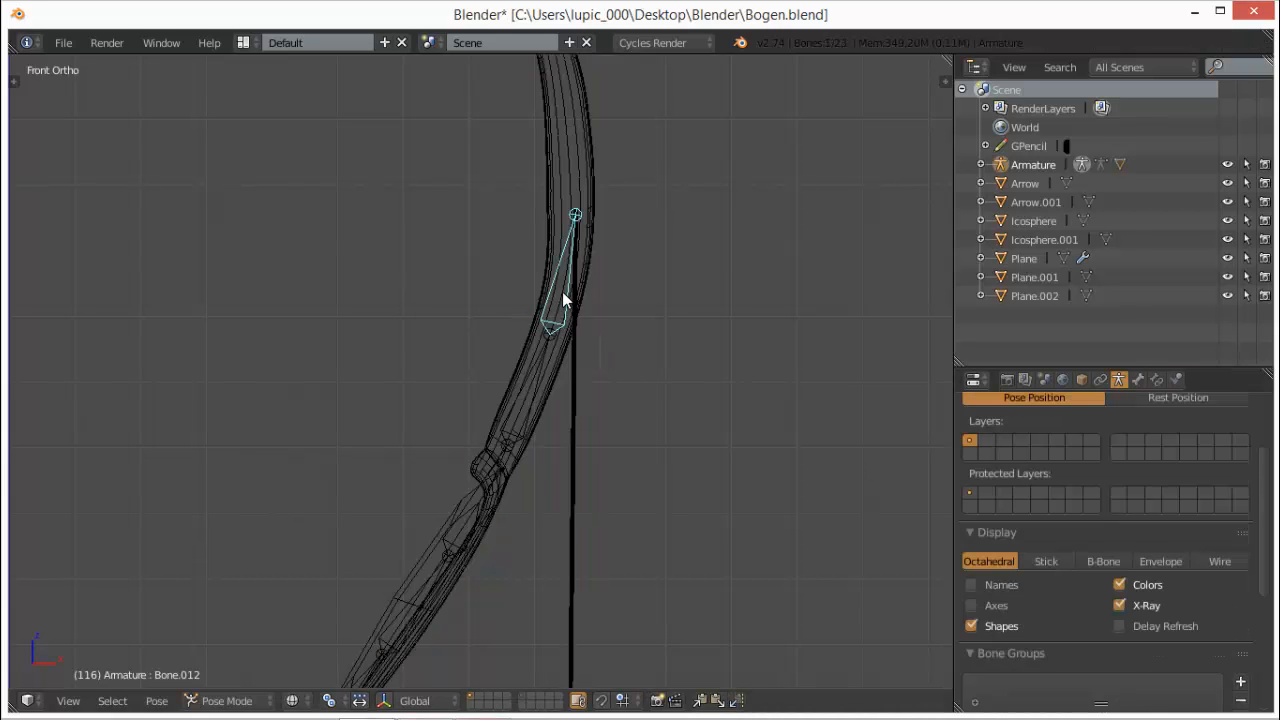
right_click(572, 204)
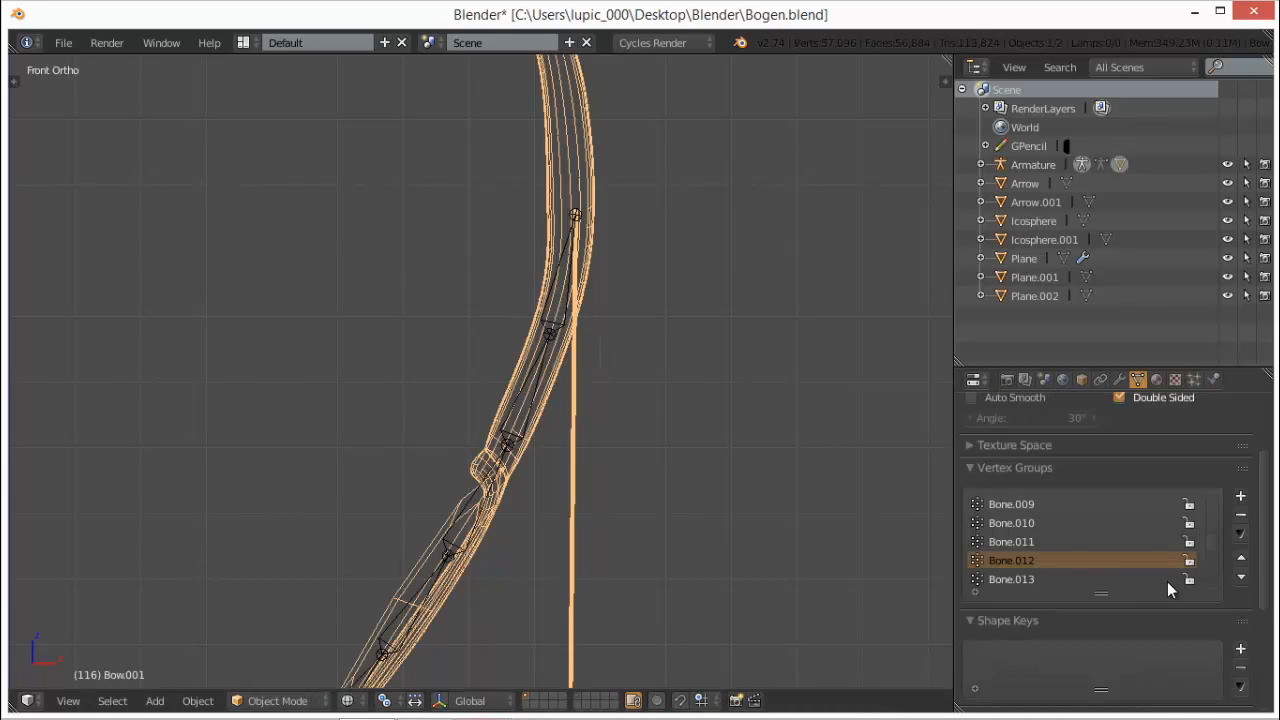
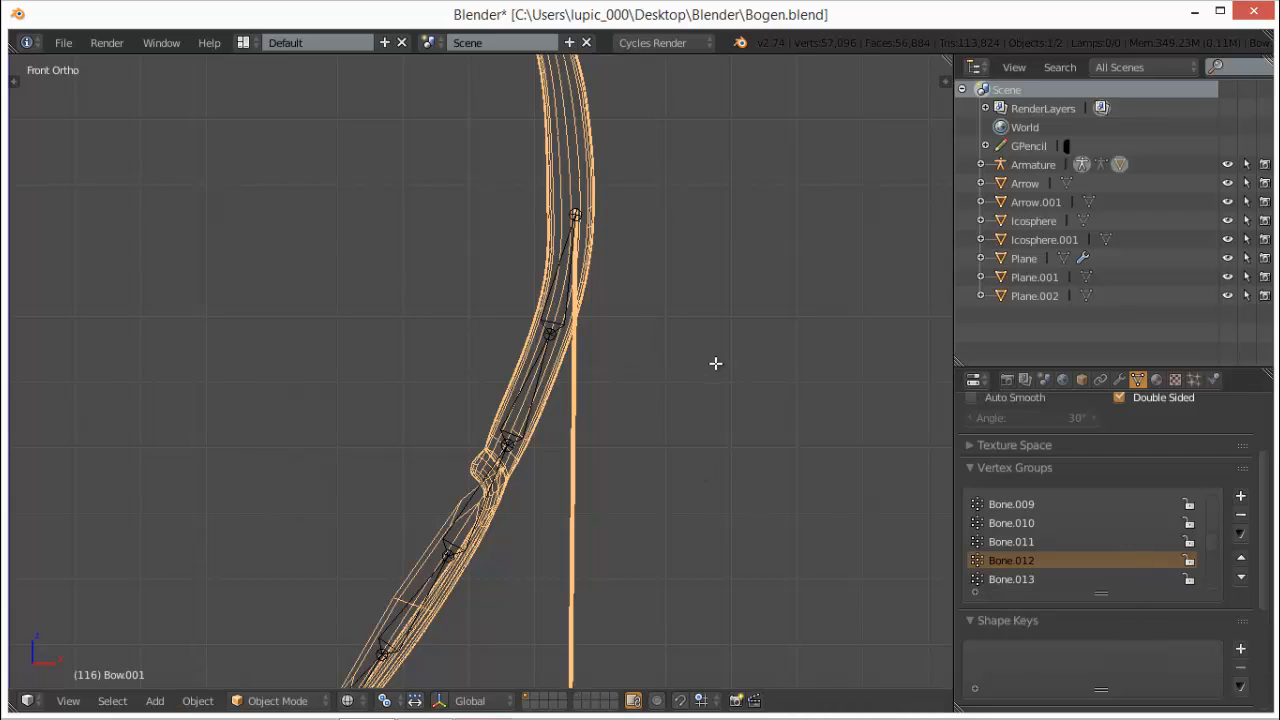
- Enter Edit Mode on the bow, clear the current selection and select the vertices of the Bone.012 group
key(Tab)
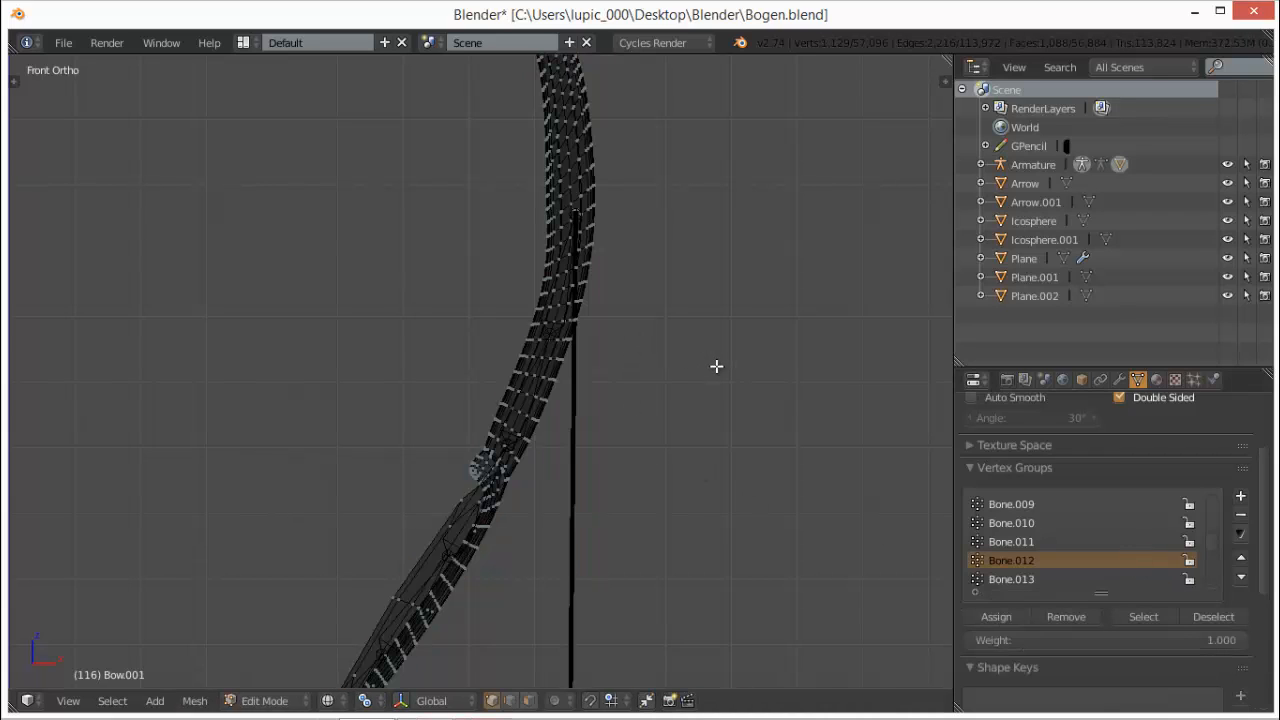
key(a)
key(a)
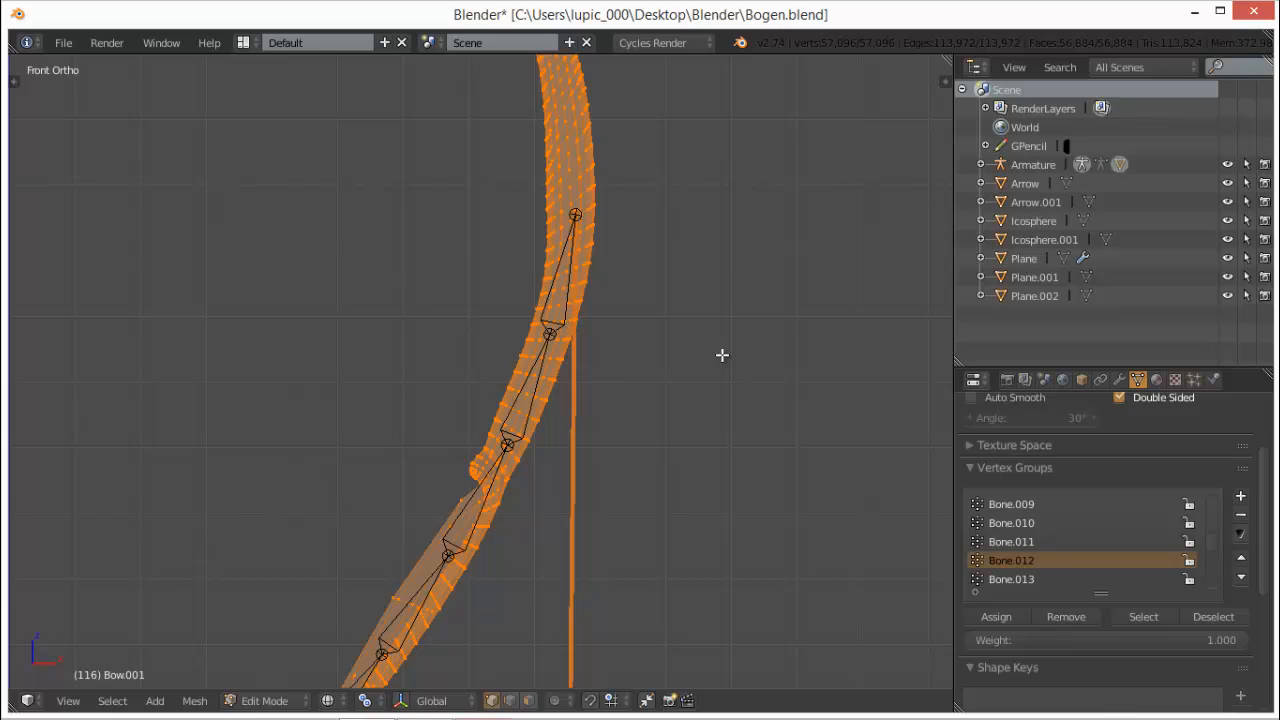
key(a)
click(1143, 617)
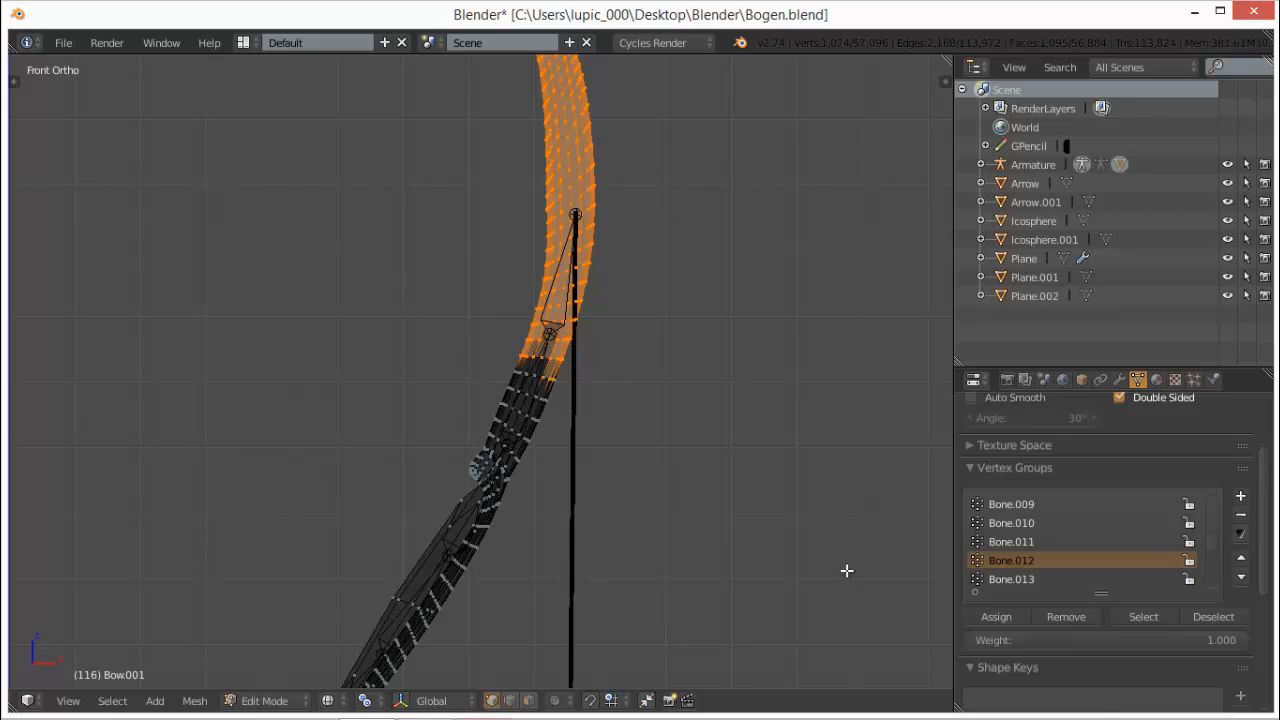
- Add the bowstring's upper end vertices to the selection with Circle Select and assign everything selected to the Bone.012 vertex group
key(c)
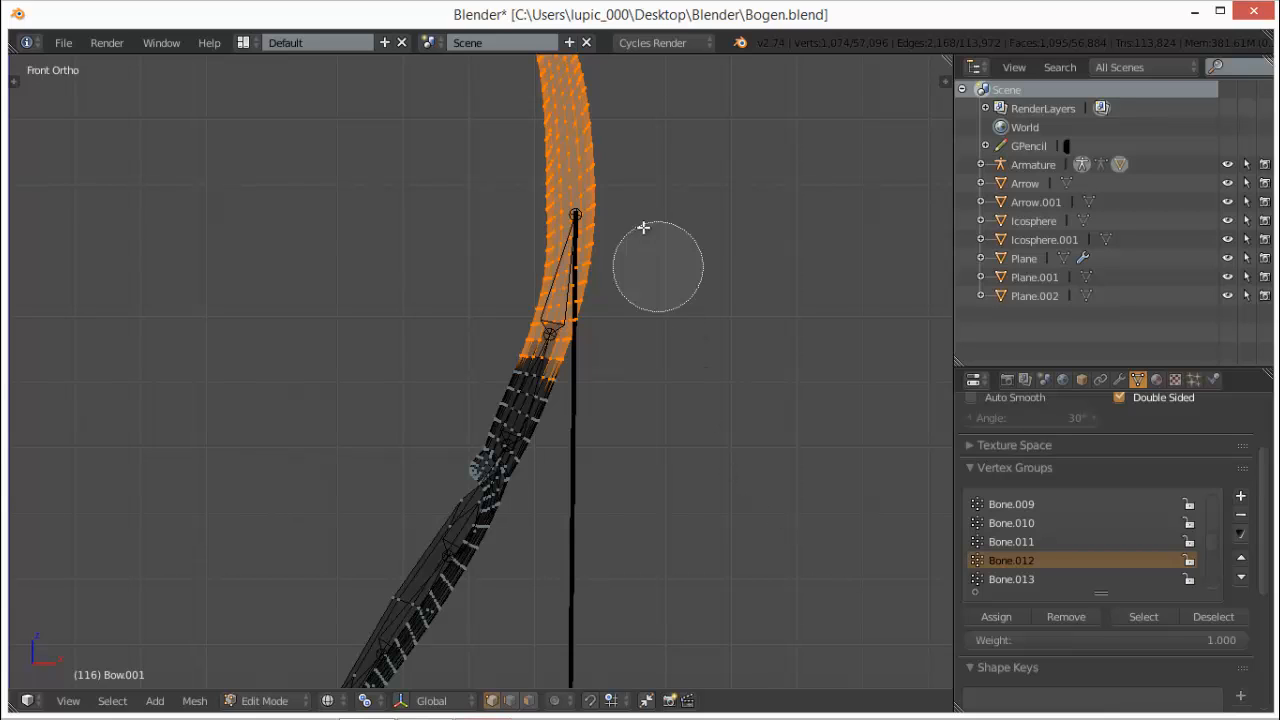
click(576, 224)
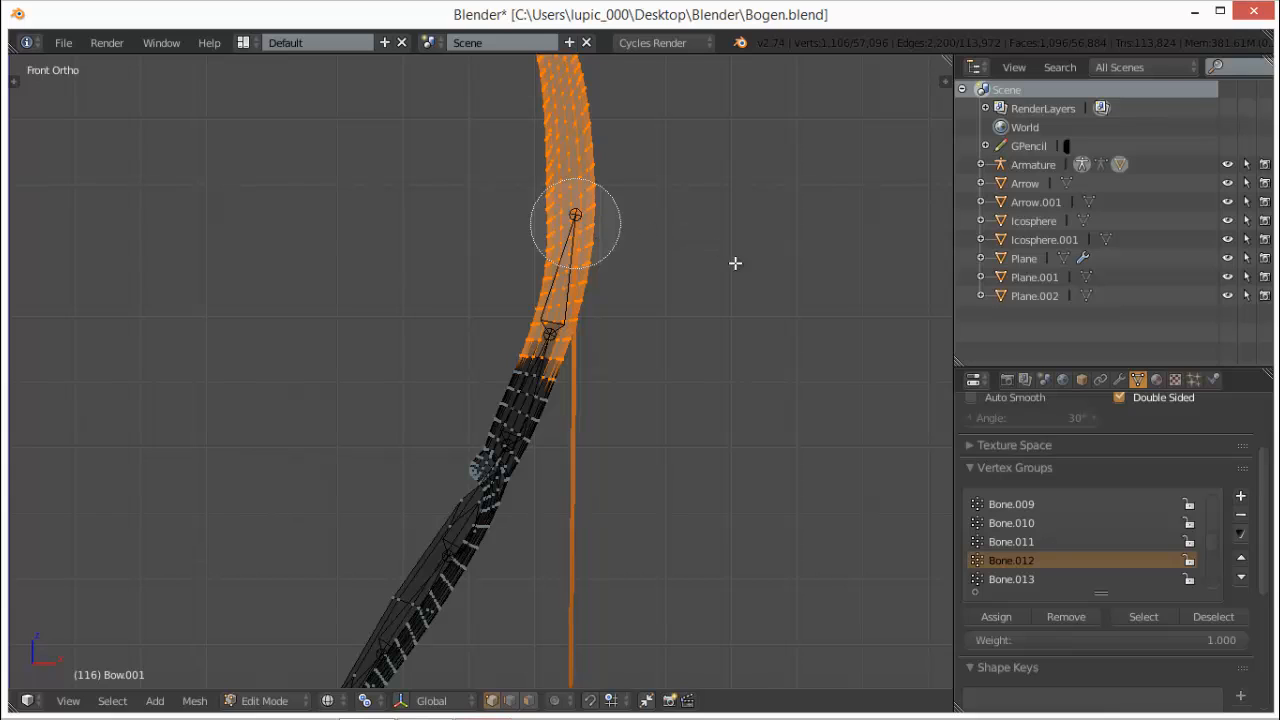
right_click(731, 343)
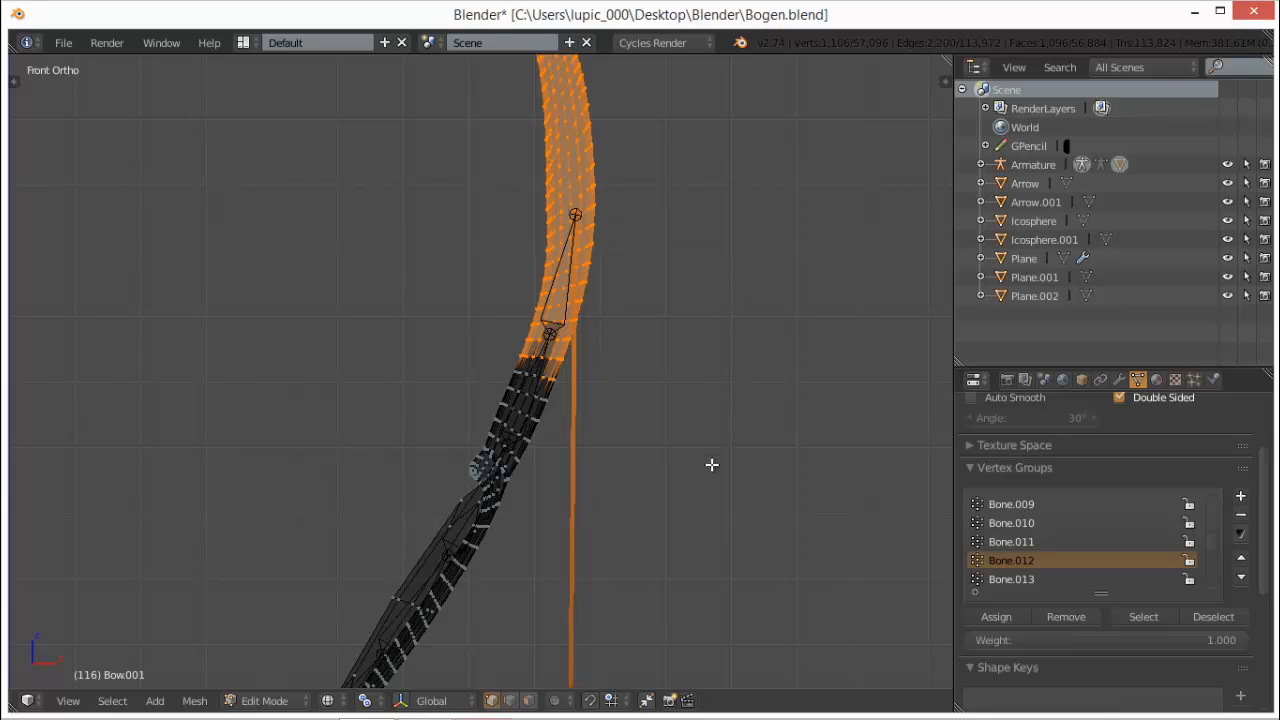
mouse_move(705, 485)
shift+middle_down()
mouse_move(685, 601)
mouse_move(721, 396)
shift+middle_up()
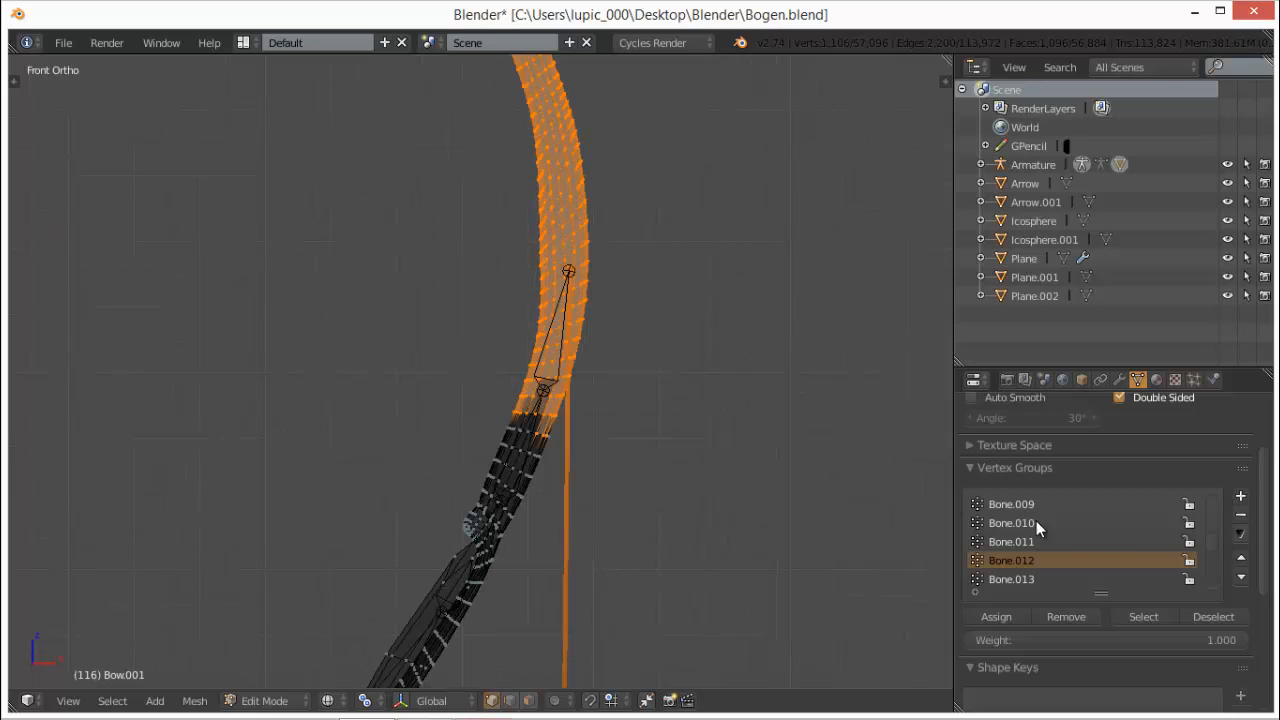
click(1015, 616)
key(Tab)
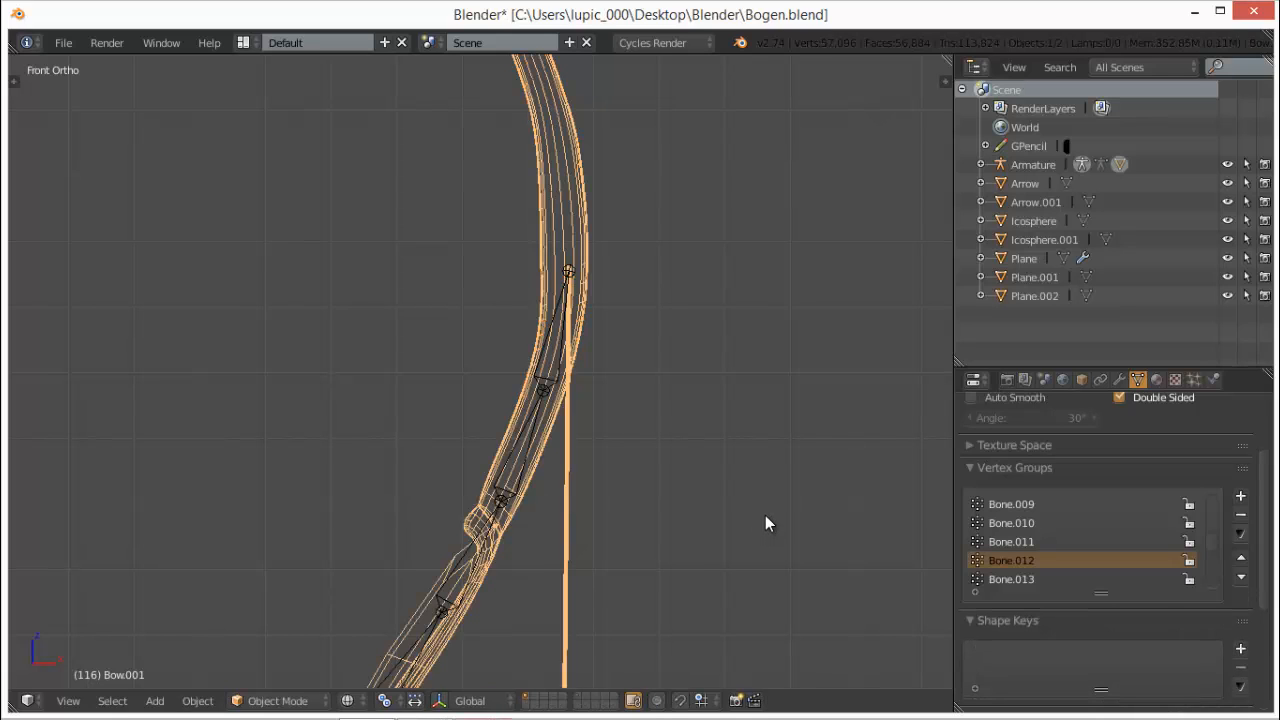
- Examine the bow and its bones along both limbs, then the upper limb up to its tip
scroll(763, 511, down, 4)
scroll(763, 511, up, 4)
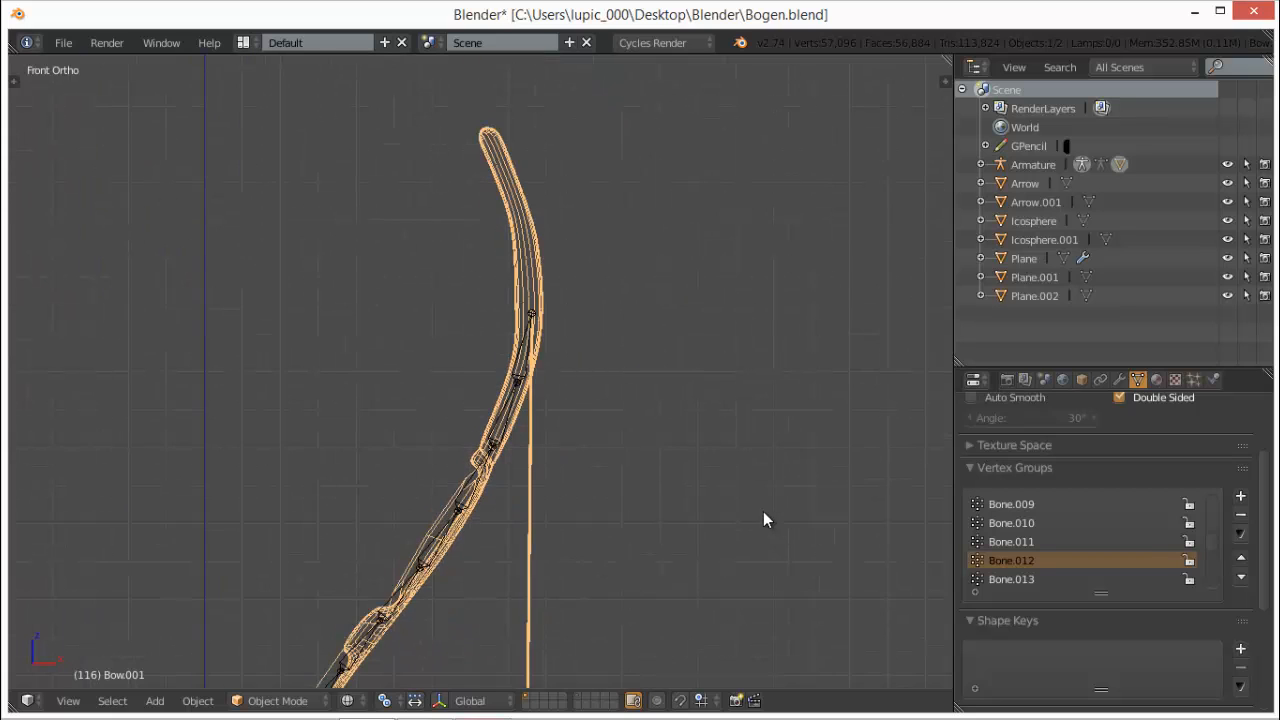
scroll(763, 511, down, 5)
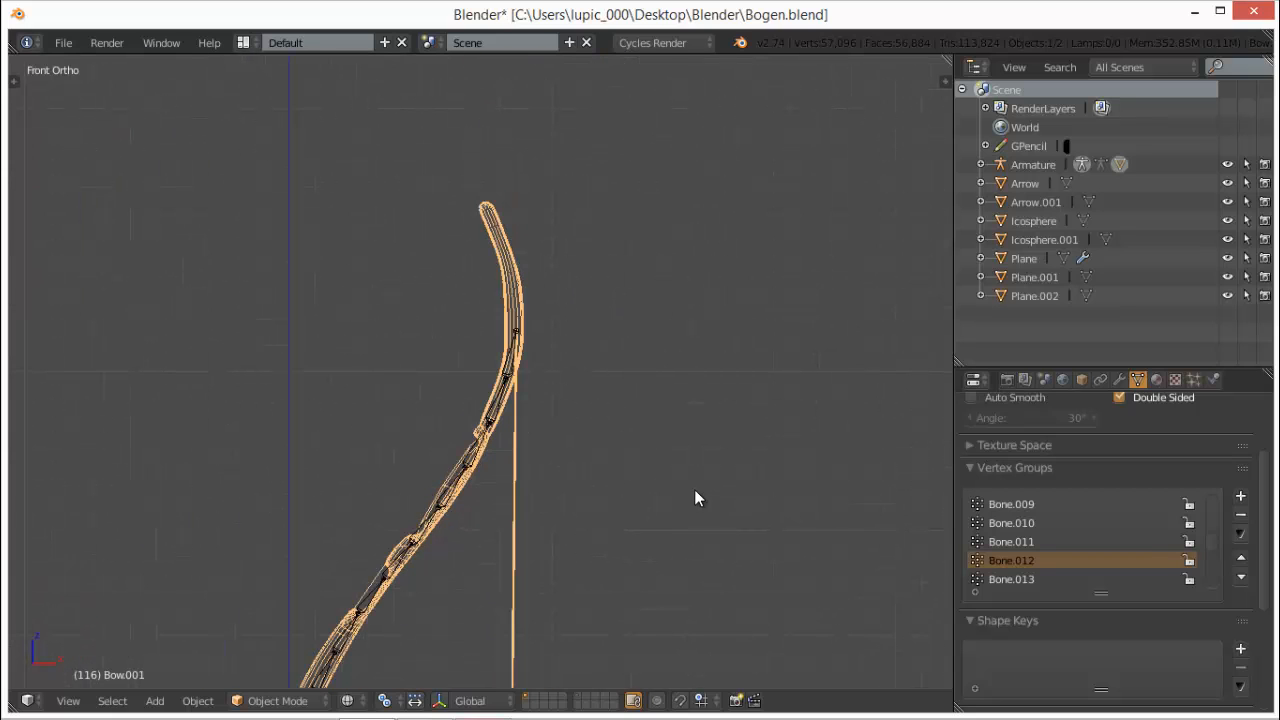
shift+middle_drag(654, 471, 753, 221)
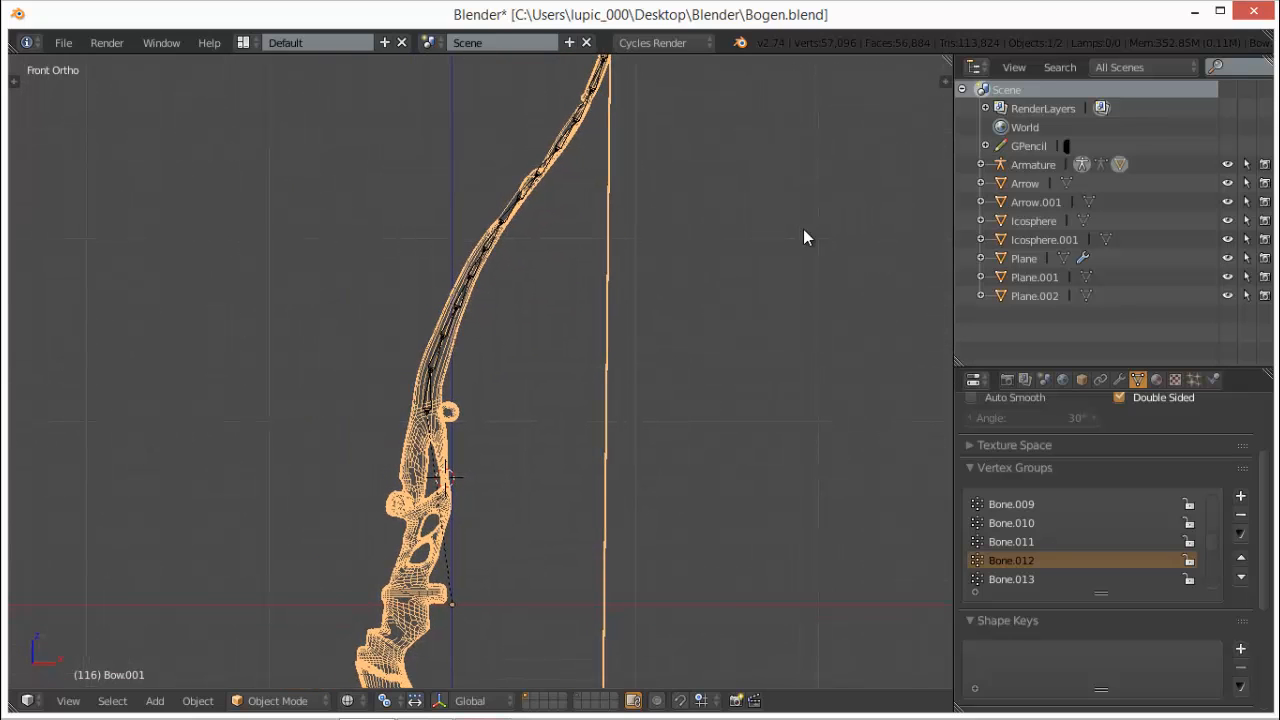
scroll(715, 425, down, 2)
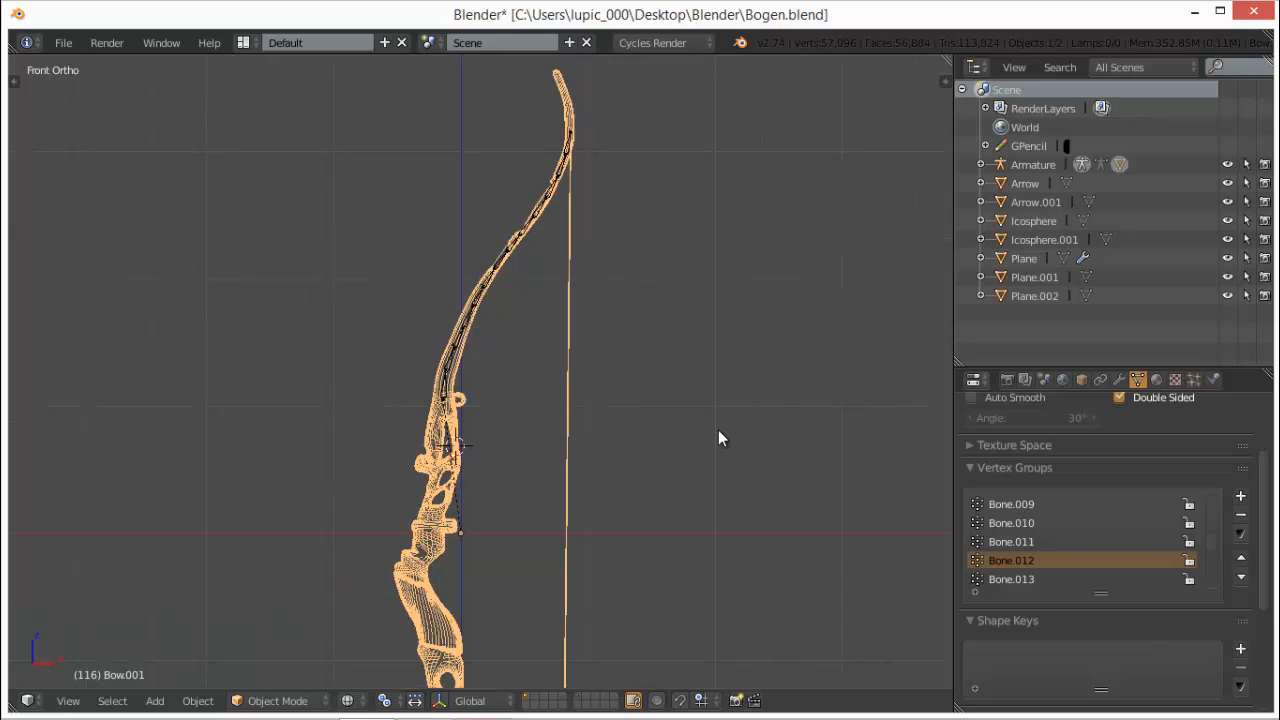
scroll(699, 457, down, 4)
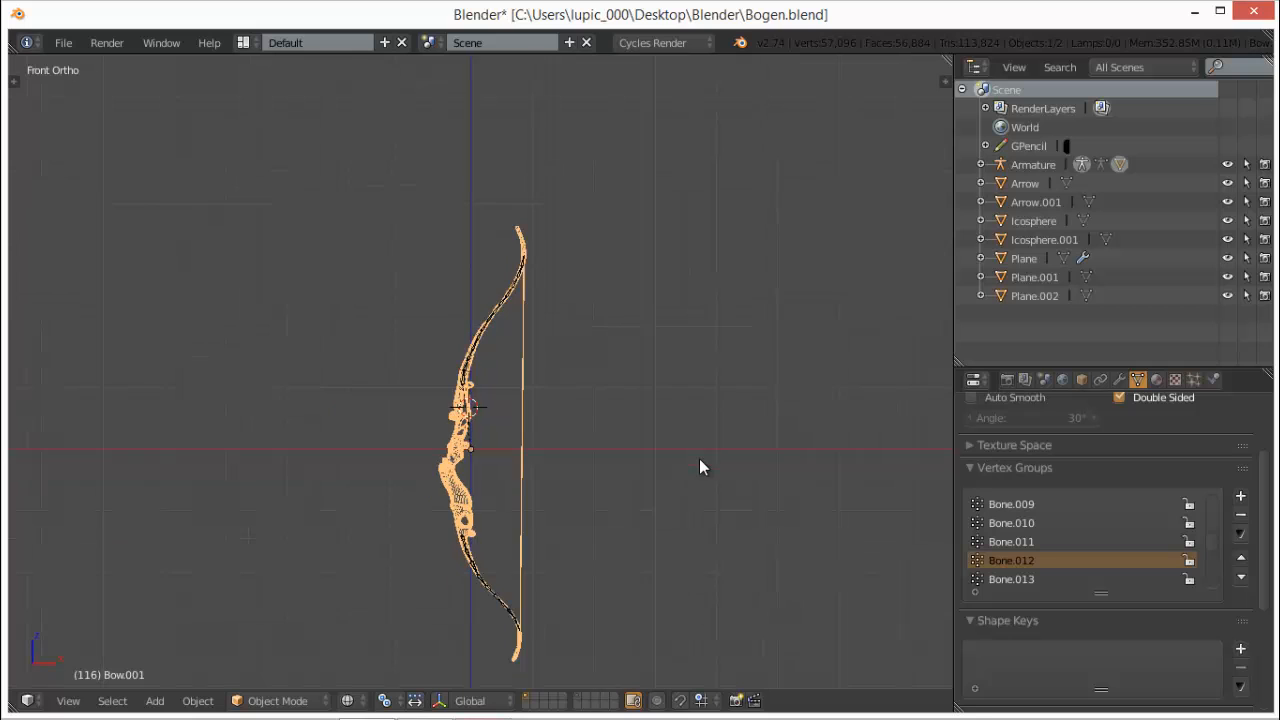
scroll(643, 429, up, 3)
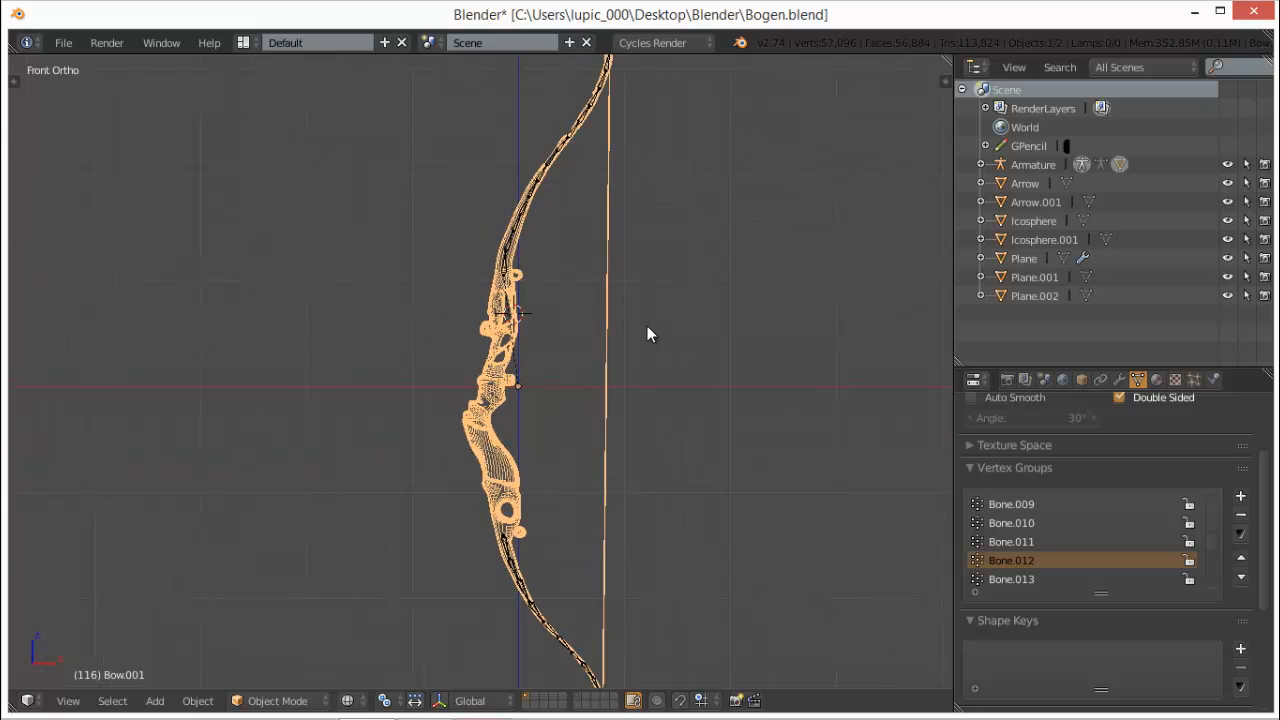
scroll(644, 340, up, 5)
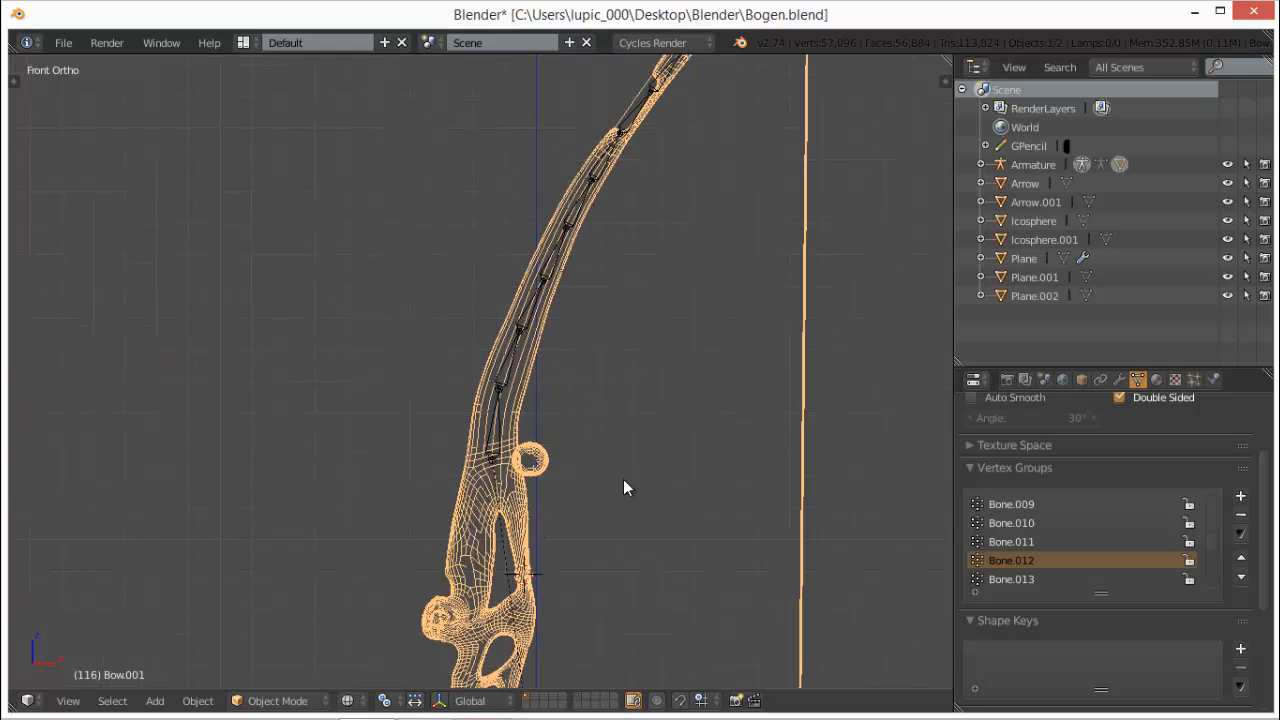
shift+middle_drag(564, 553, 452, 718)
shift+middle_drag(569, 363, 443, 568)
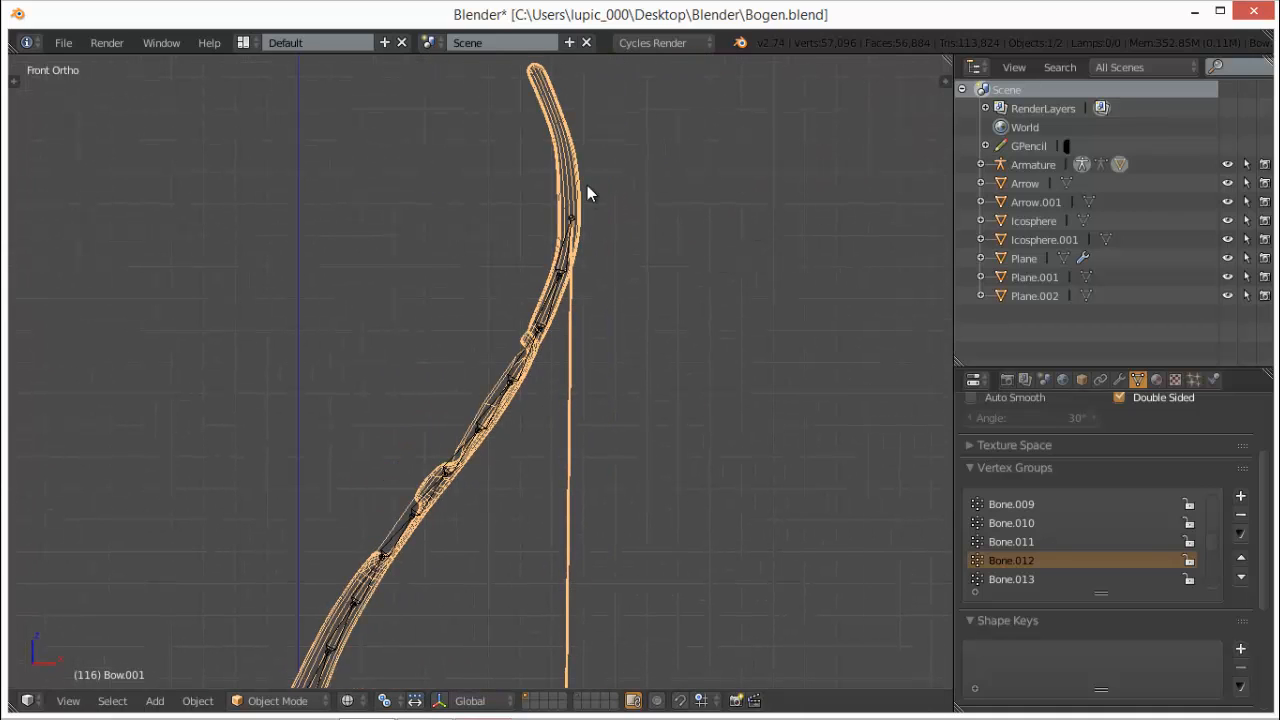
- Test-rotate Bone.012 to check how the upper limb tip and the bowstring follow it, cancelling the rotation
right_click(565, 258)
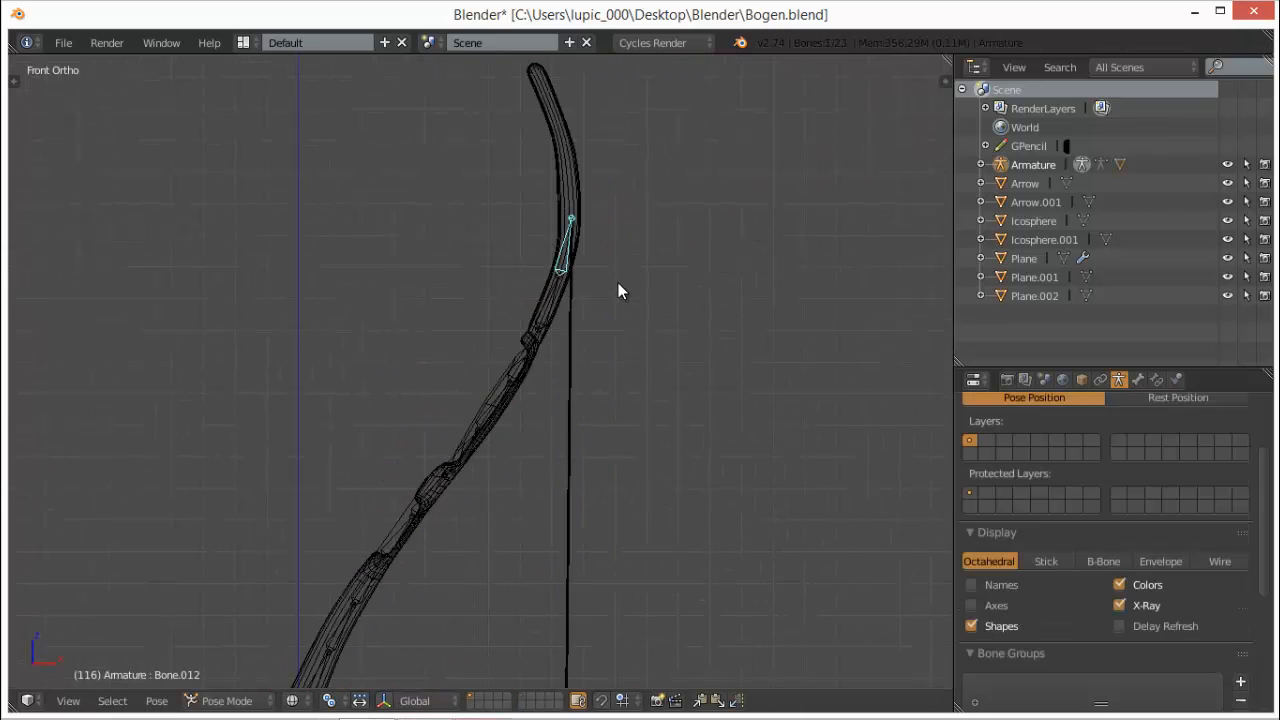
key(r)
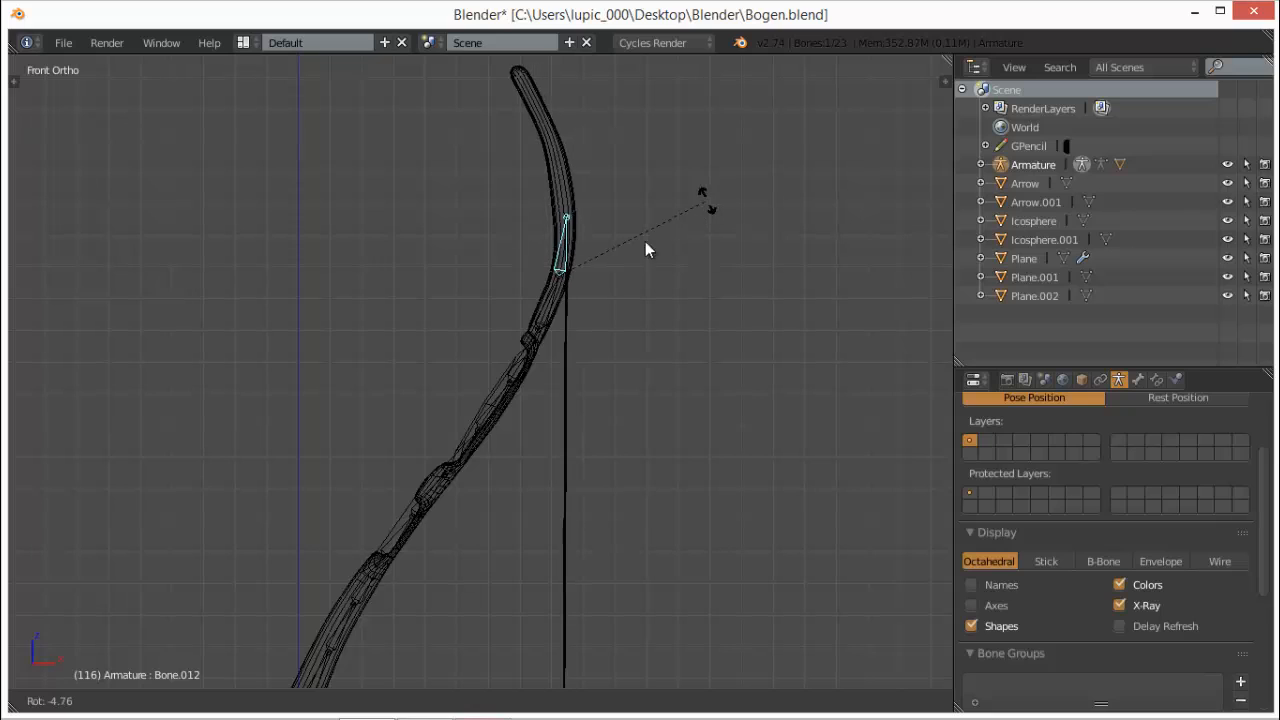
click(570, 297)
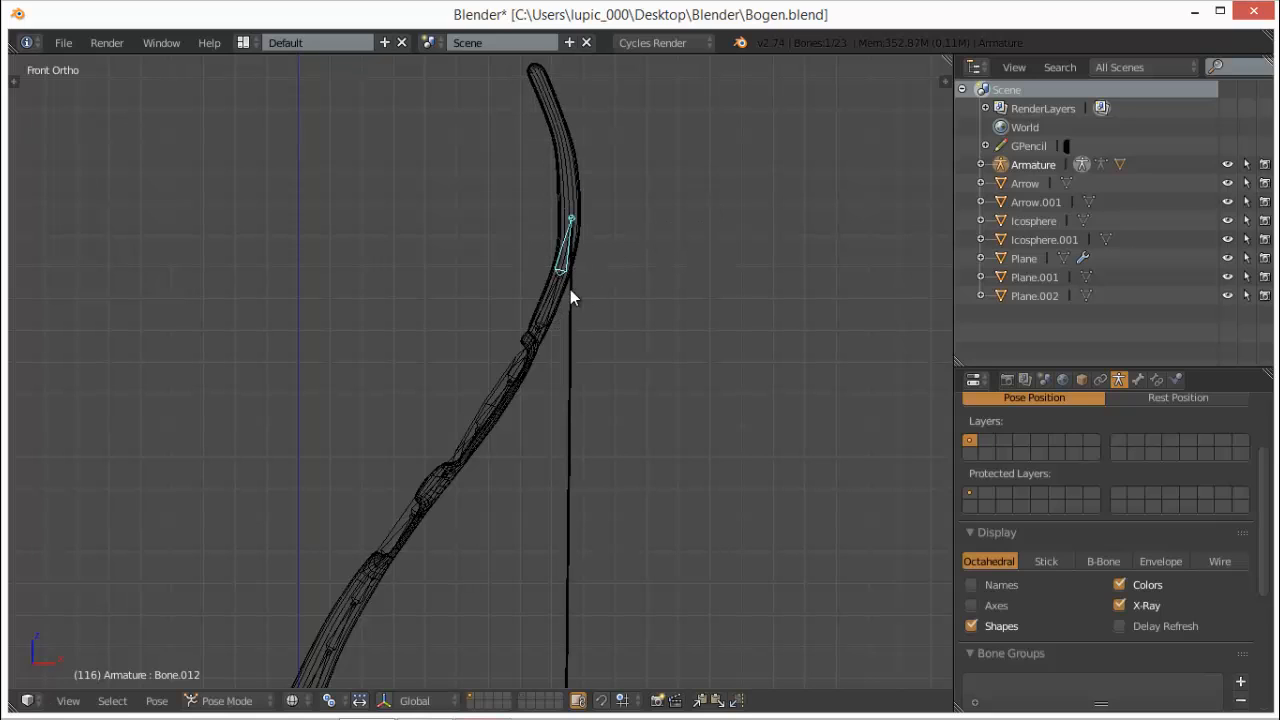
key(r)
right_click(727, 229)
- Test-rotate three bones further down the upper limb, ending with Bone.009 and Bone.008, cancelling each rotation
right_click(521, 358)
key(r)
key(Escape)
right_click(495, 405)
key(r)
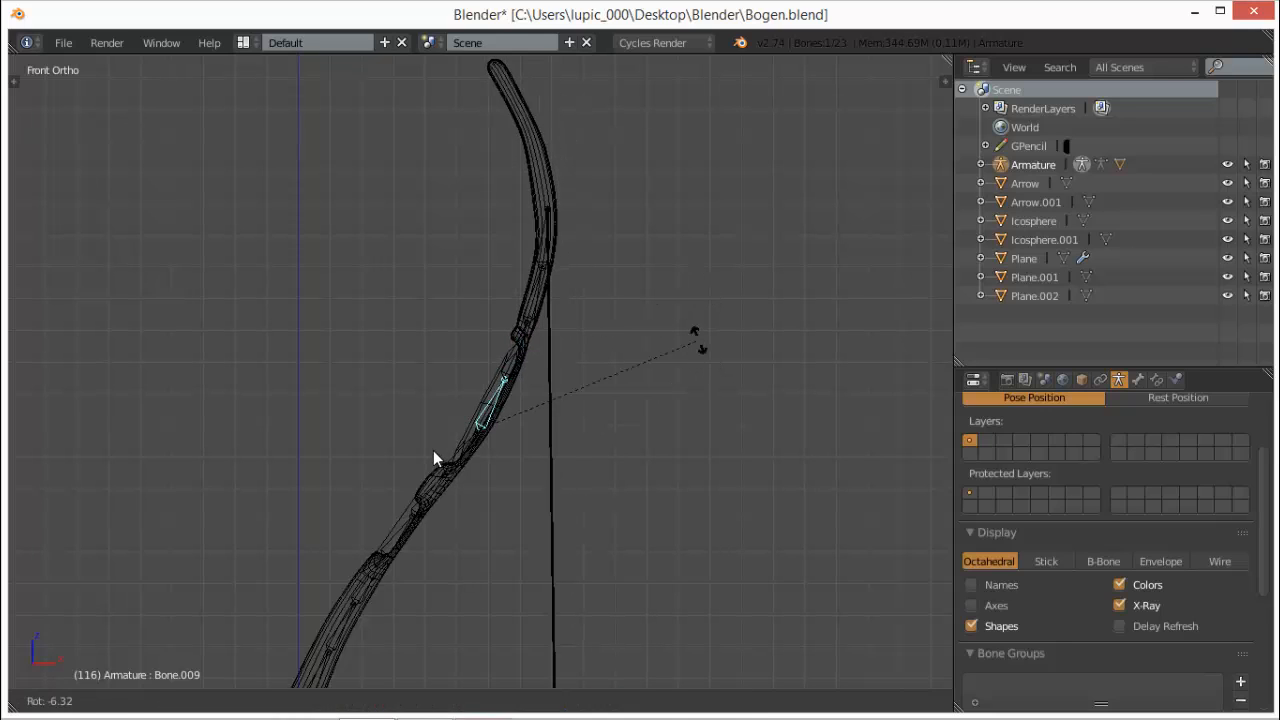
key(Escape)
right_click(460, 456)
key(r)
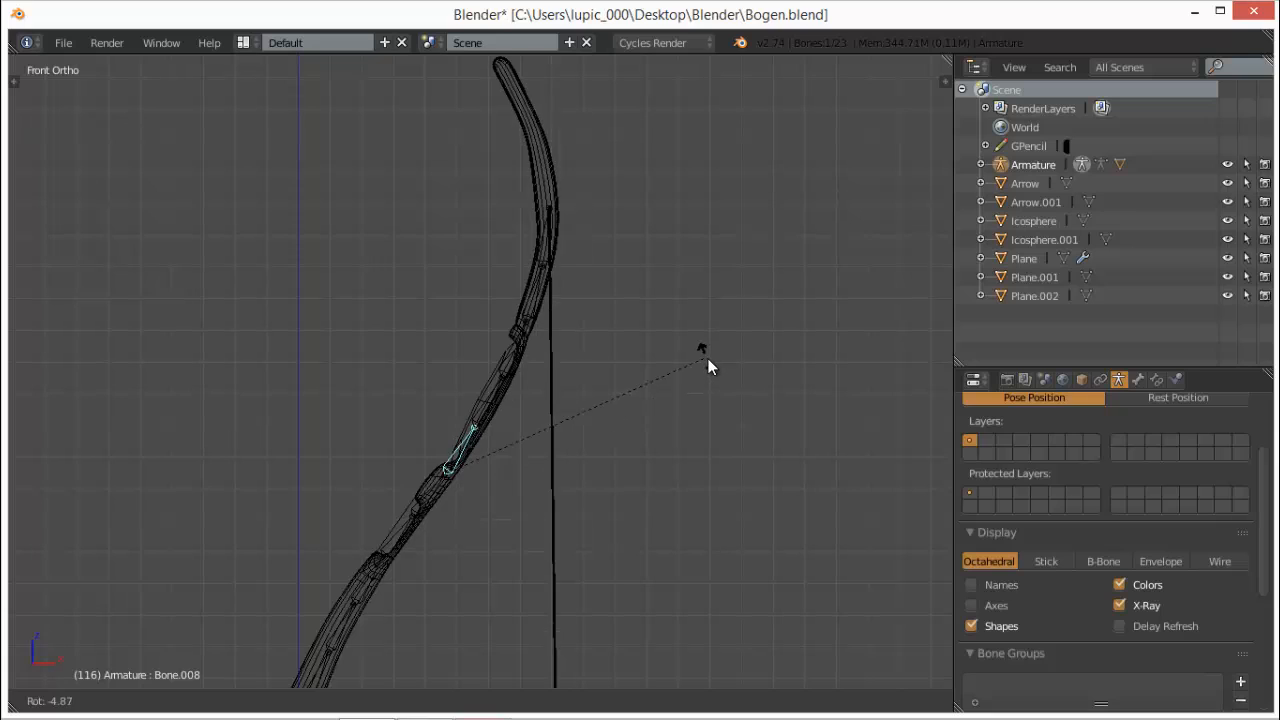
key(Escape)
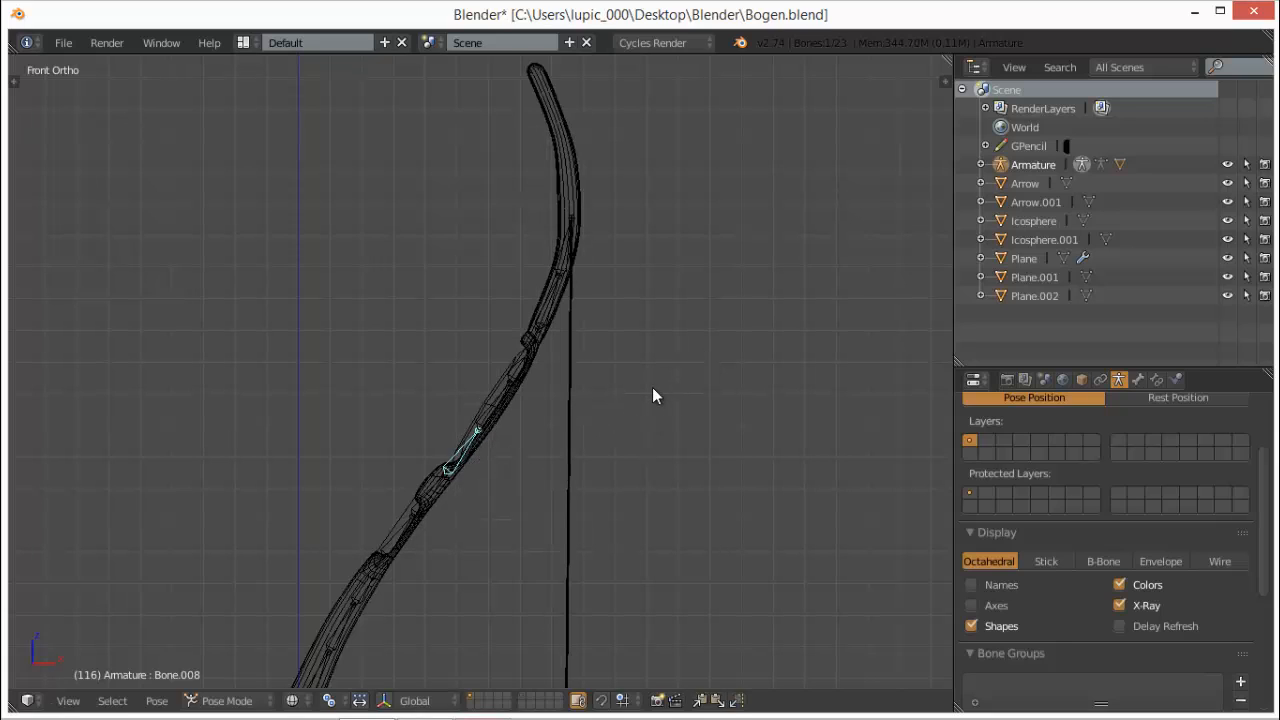
- Select the upper limb's topmost bone again at the point where the string attaches
scroll(642, 415, down, 2)
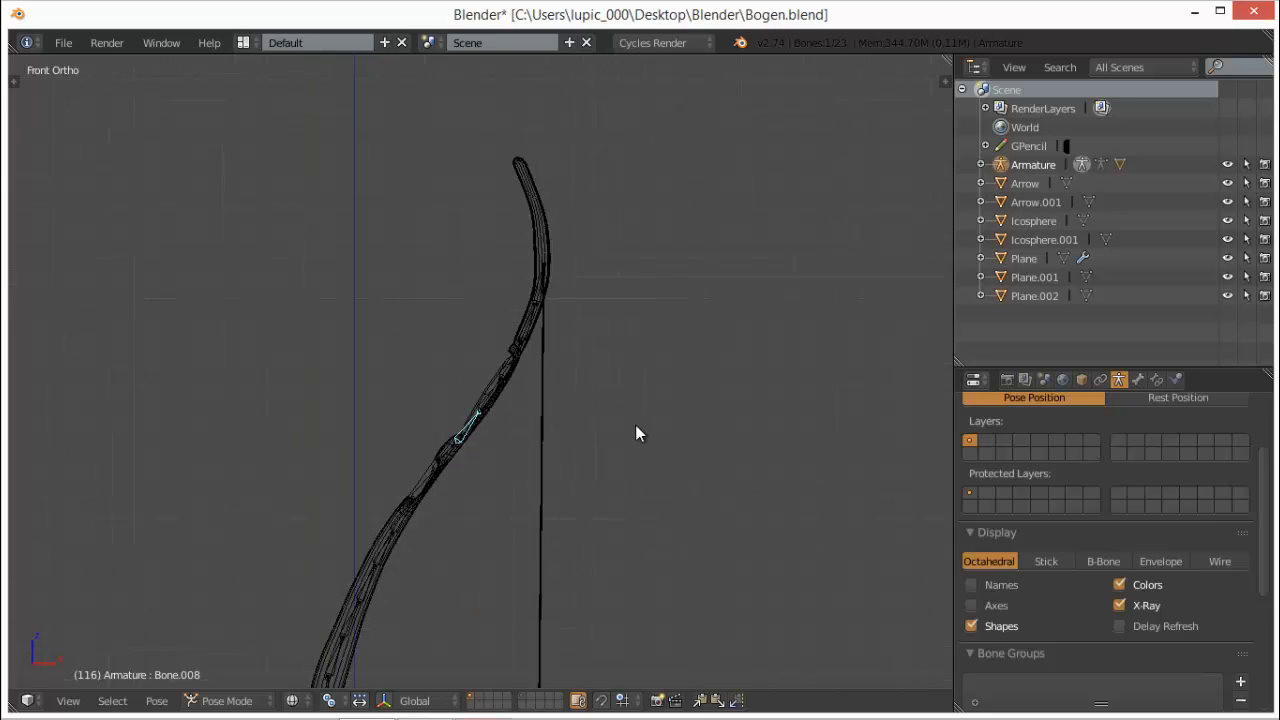
scroll(648, 366, up, 5)
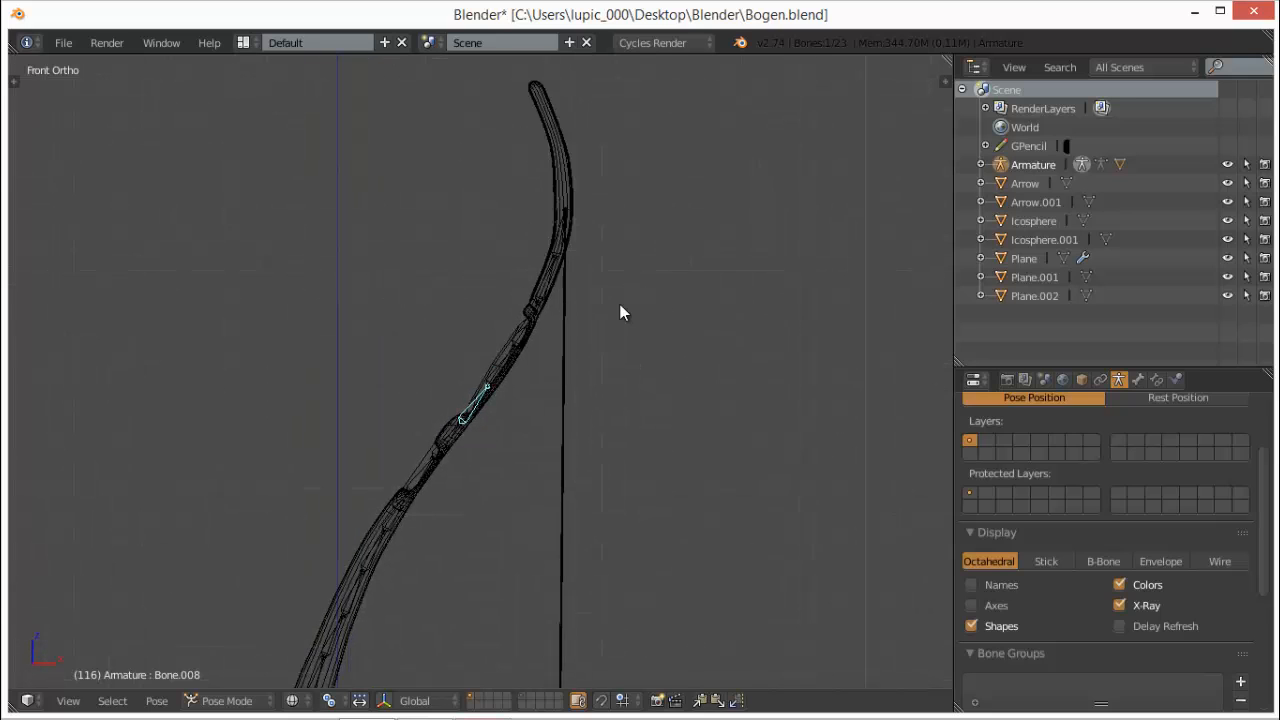
shift+middle_drag(650, 274, 611, 467)
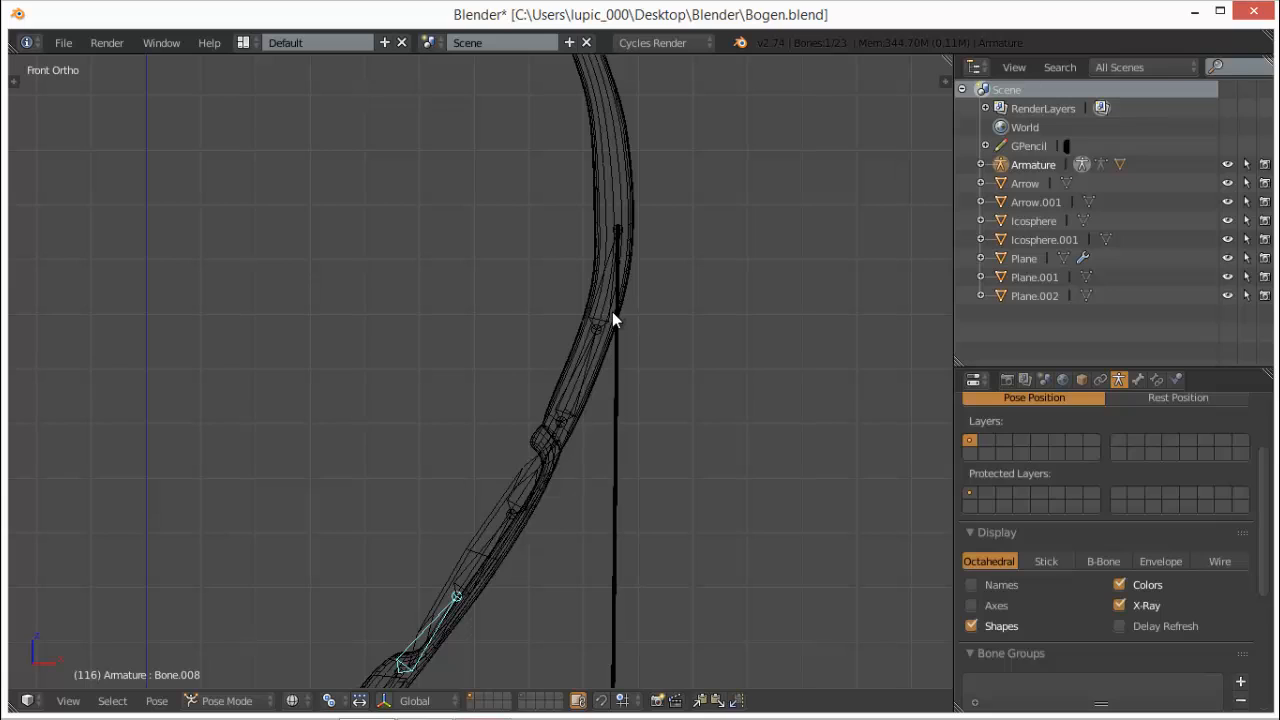
right_click(612, 311)
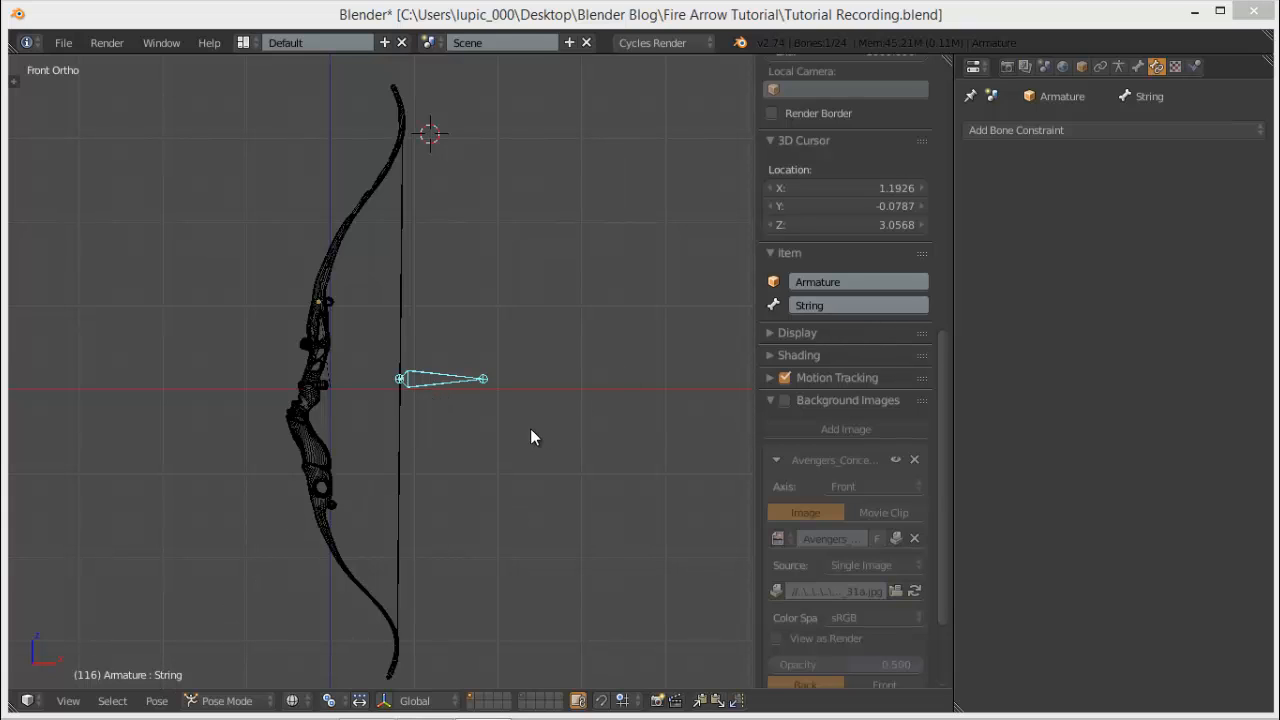
- Test-move the String bone away from the bow to check how the bowstring bends, cancelling the move
click(448, 388)
scroll(447, 386, up, 1)
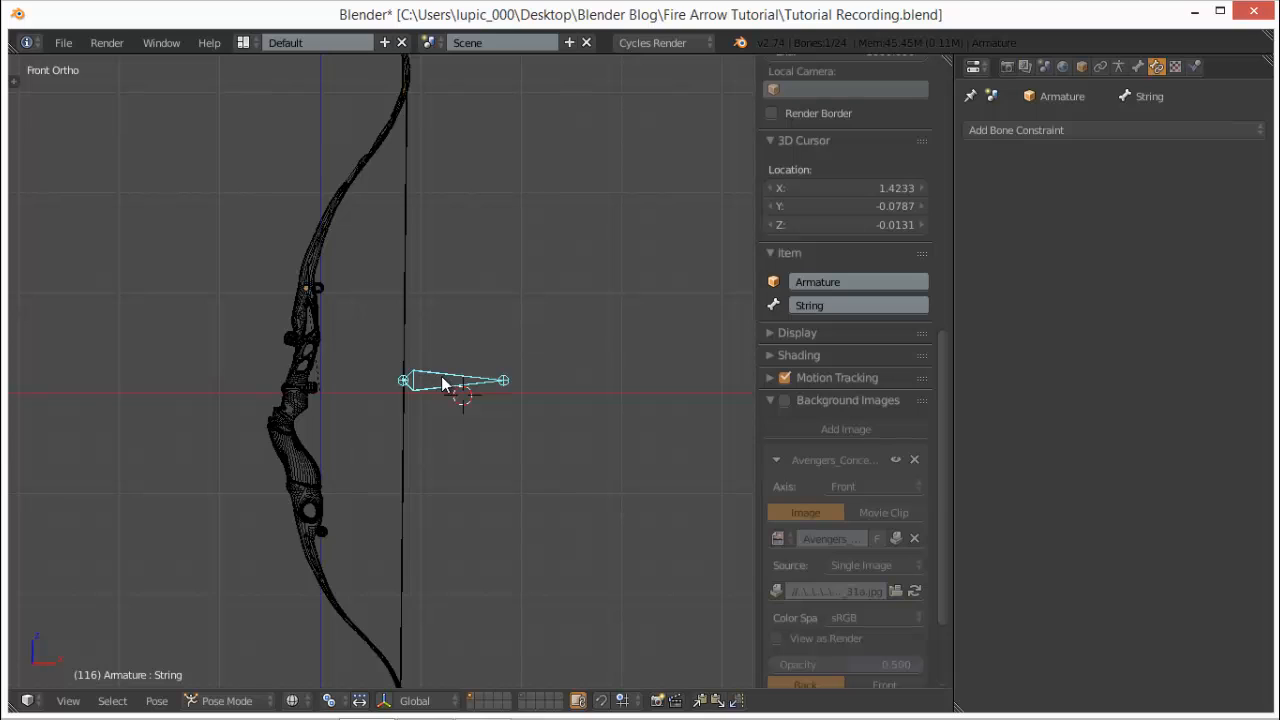
key(g)
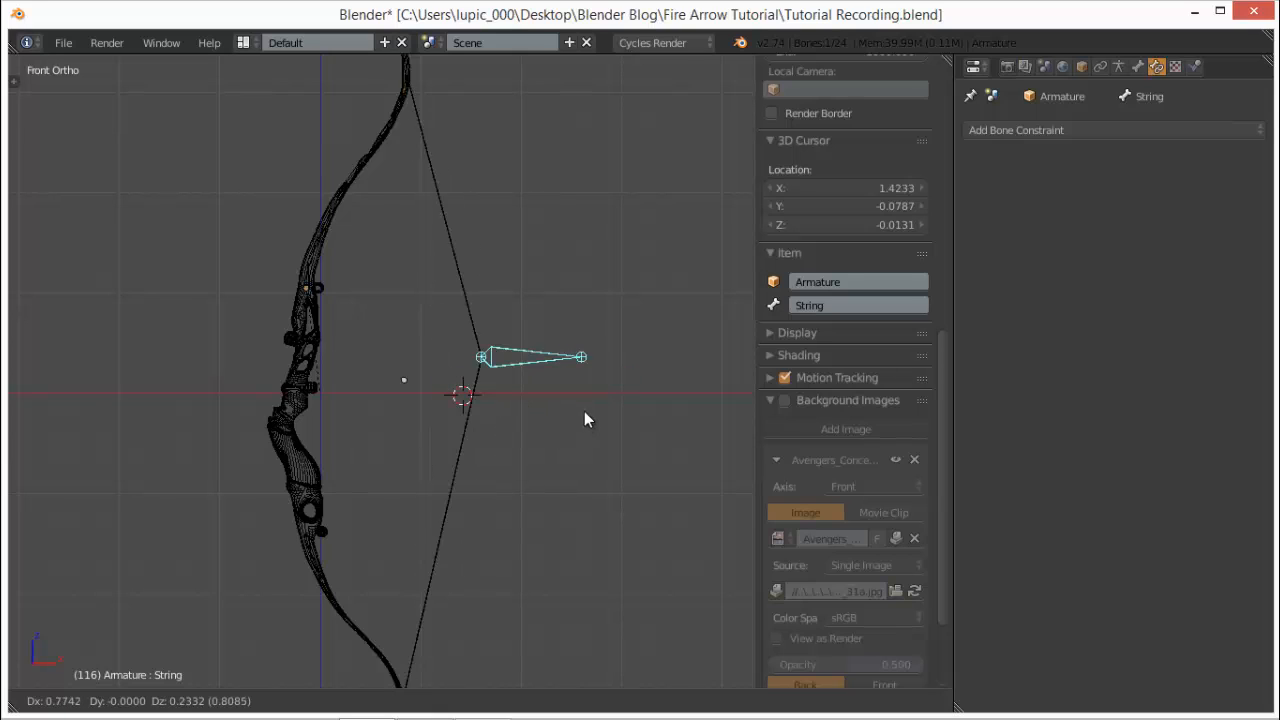
right_click(534, 421)
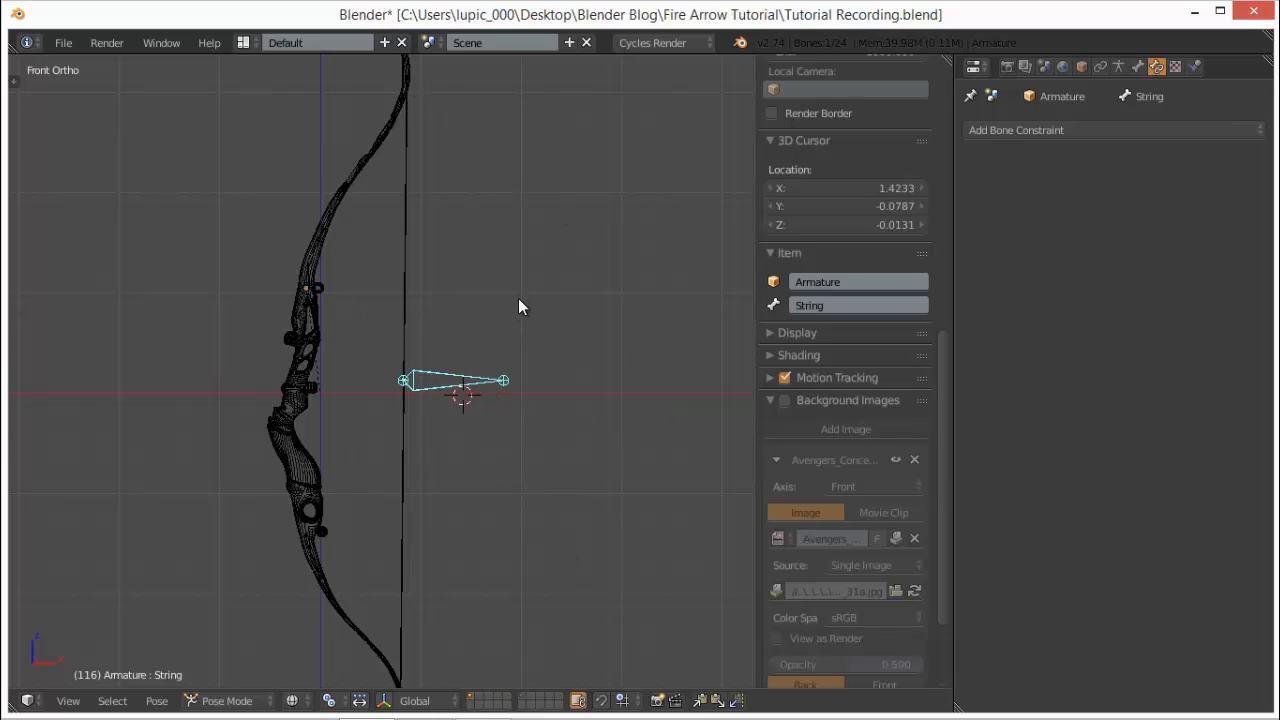
- Examine the bow's upper limb and its chain of bones from the grip up towards the tip
shift+middle_drag(518, 306, 418, 478)
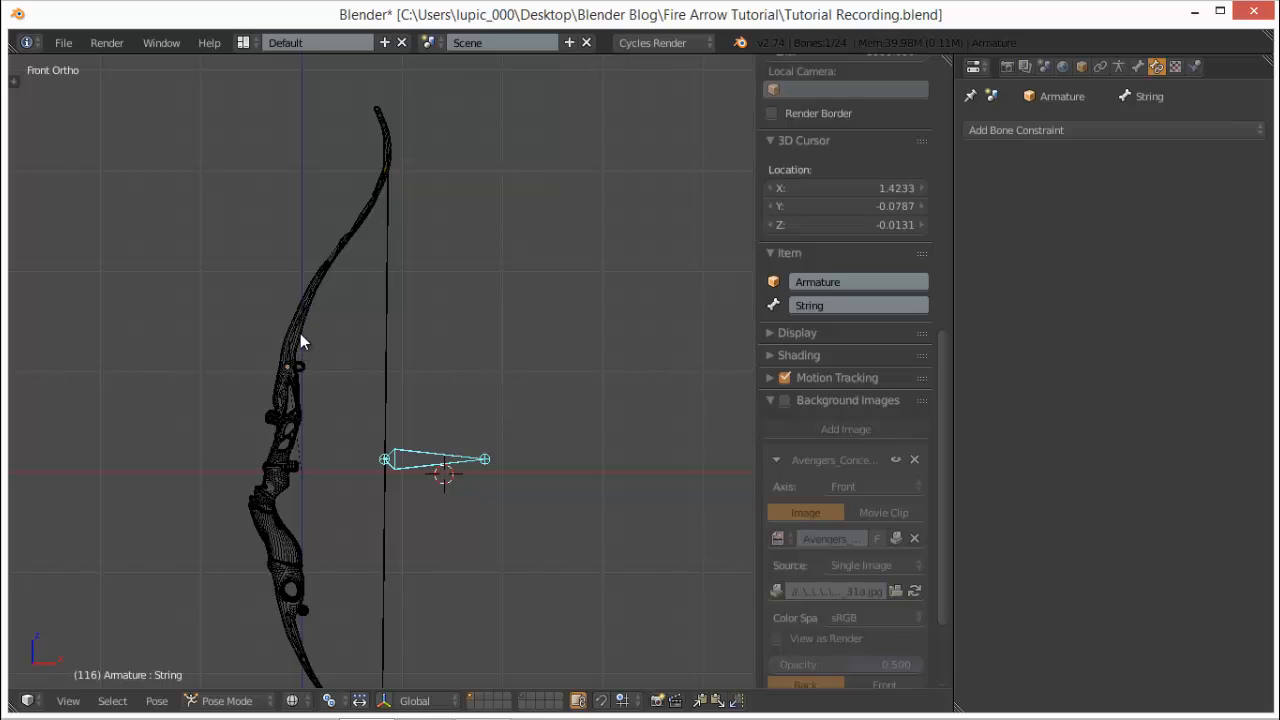
scroll(304, 381, up, 5)
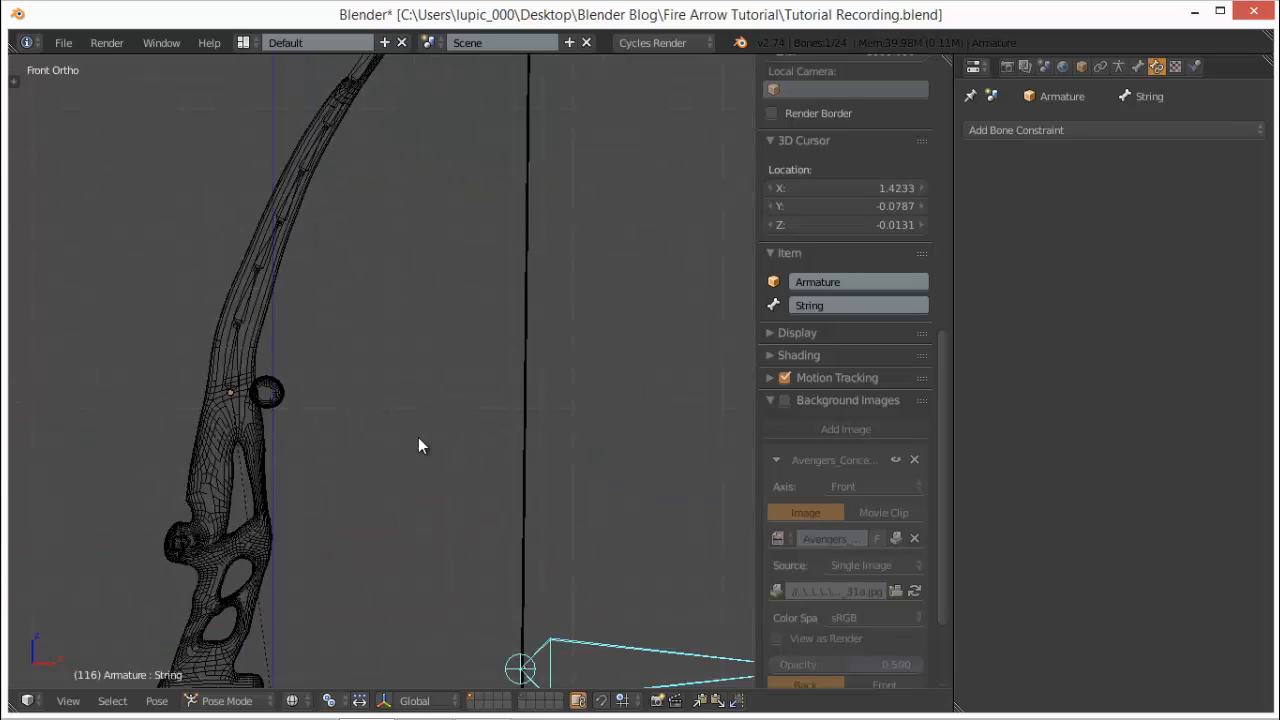
scroll(411, 475, down, 3)
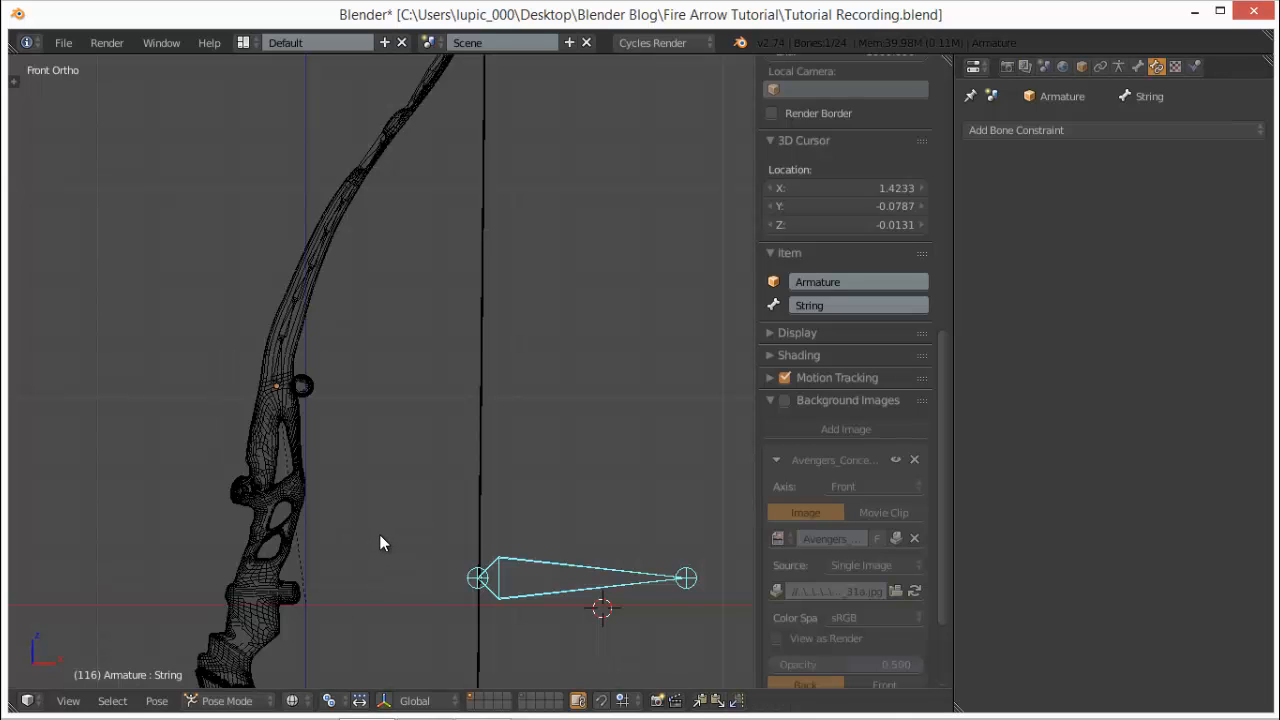
scroll(376, 533, down, 4)
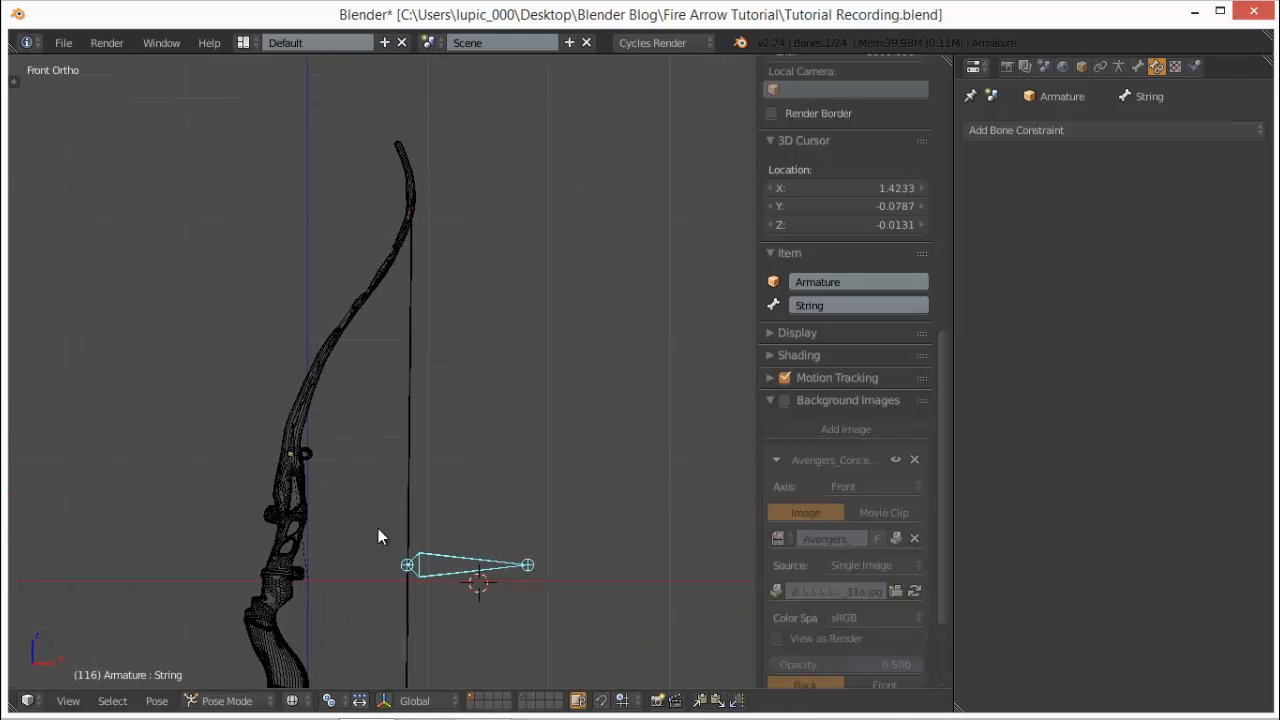
scroll(549, 472, up, 3)
scroll(545, 465, down, 3)
shift+middle_drag(535, 380, 536, 350)
scroll(486, 289, up, 2)
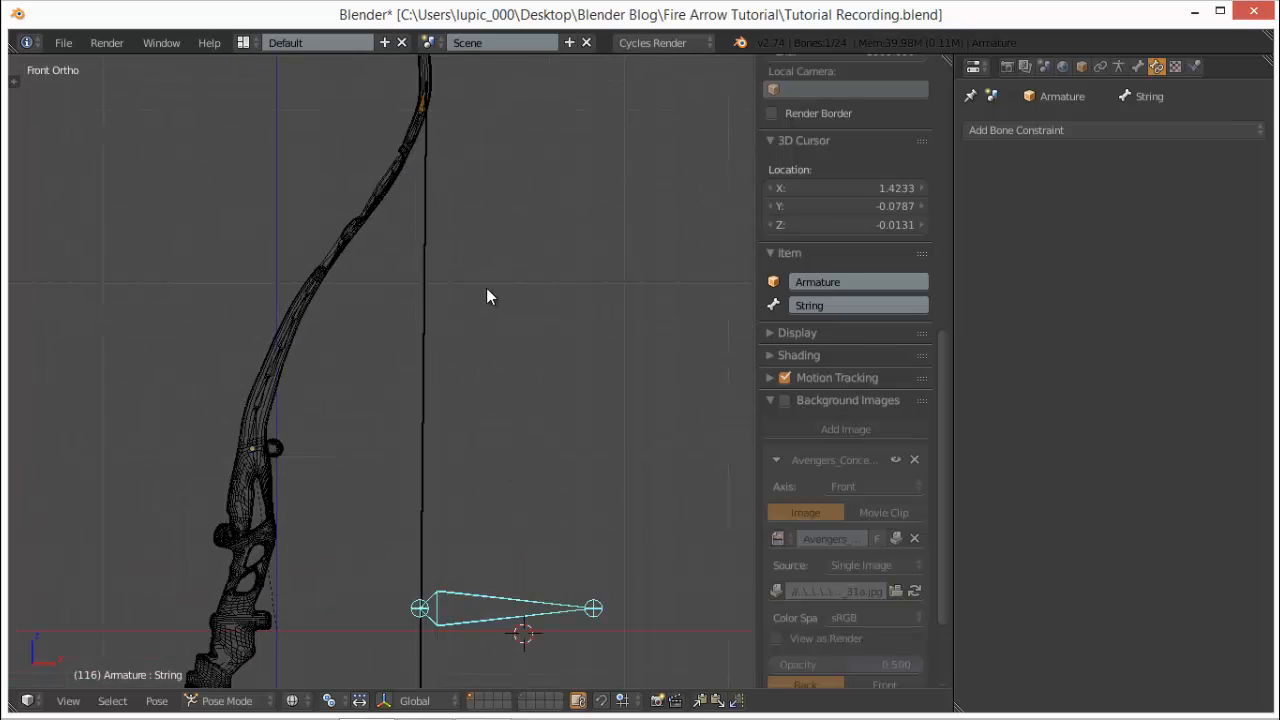
- Select Bone.012 where the string meets the upper limb and undo the IK constraint added to it
shift+middle_drag(486, 297, 476, 480)
scroll(484, 467, up, 2)
scroll(448, 280, up, 3)
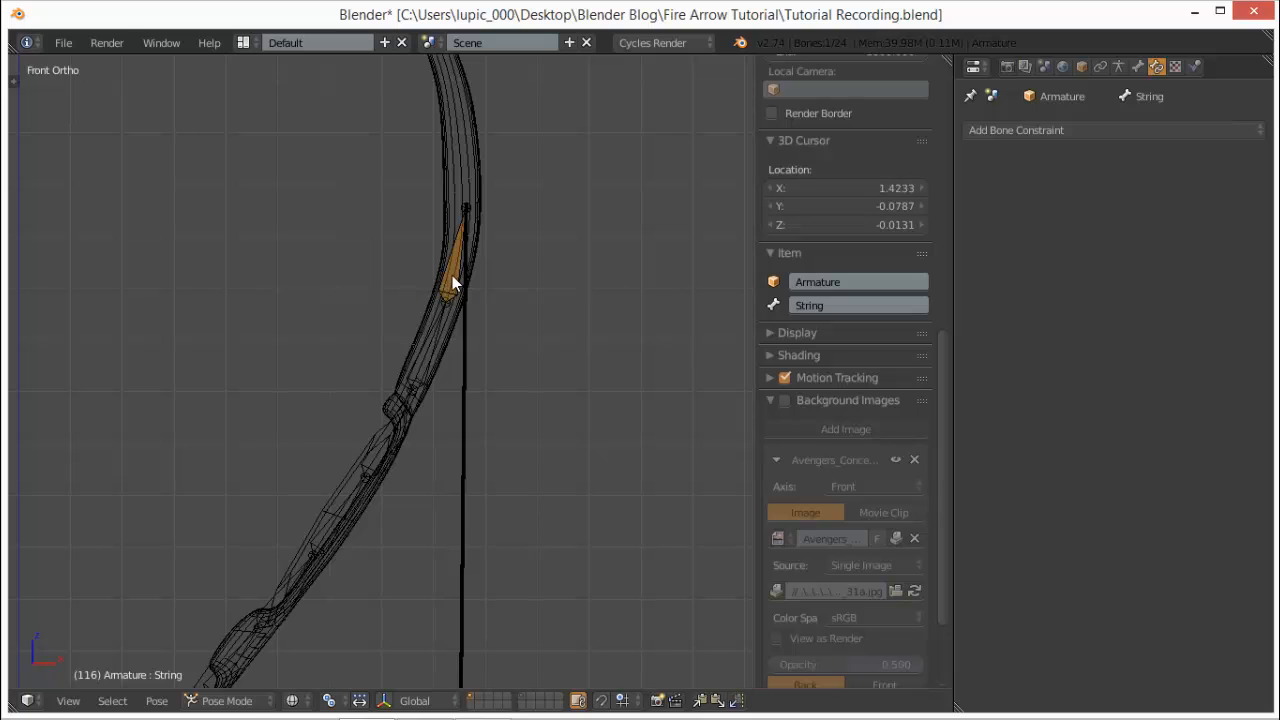
right_click(452, 275)
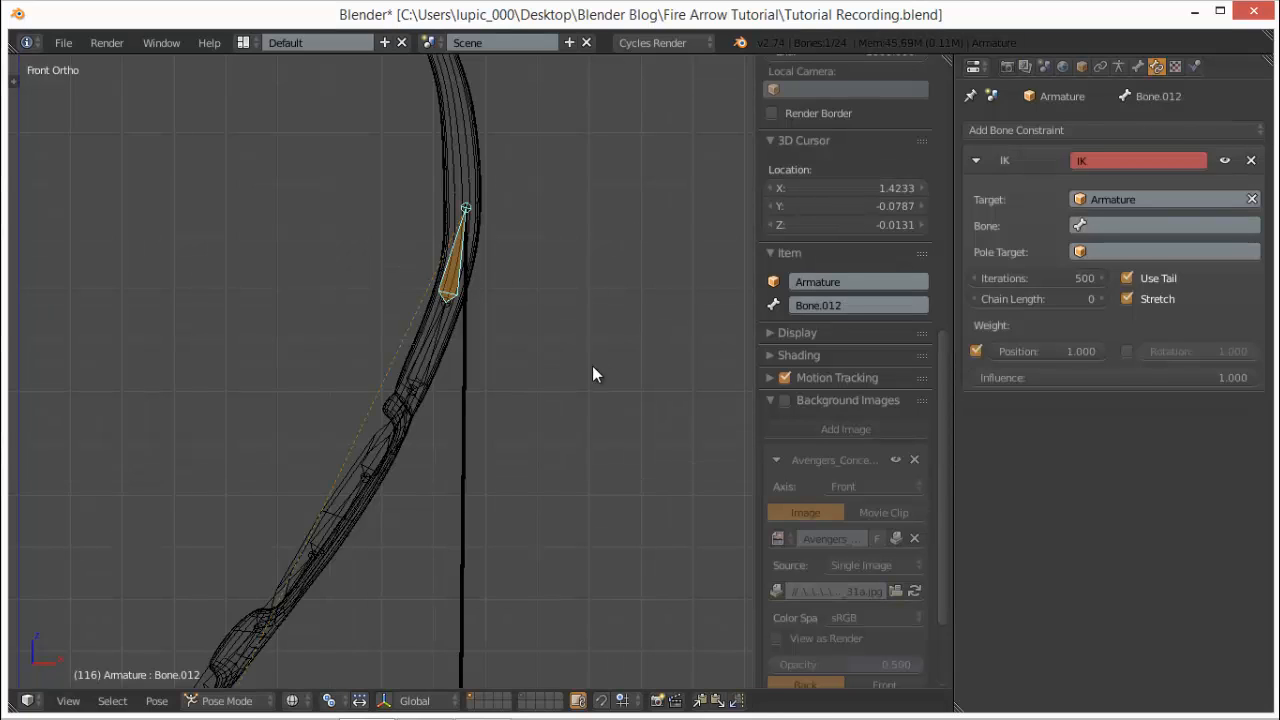
key(ctrl+z)
scroll(530, 258, up, 1)
shift+middle_drag(473, 322, 437, 382)
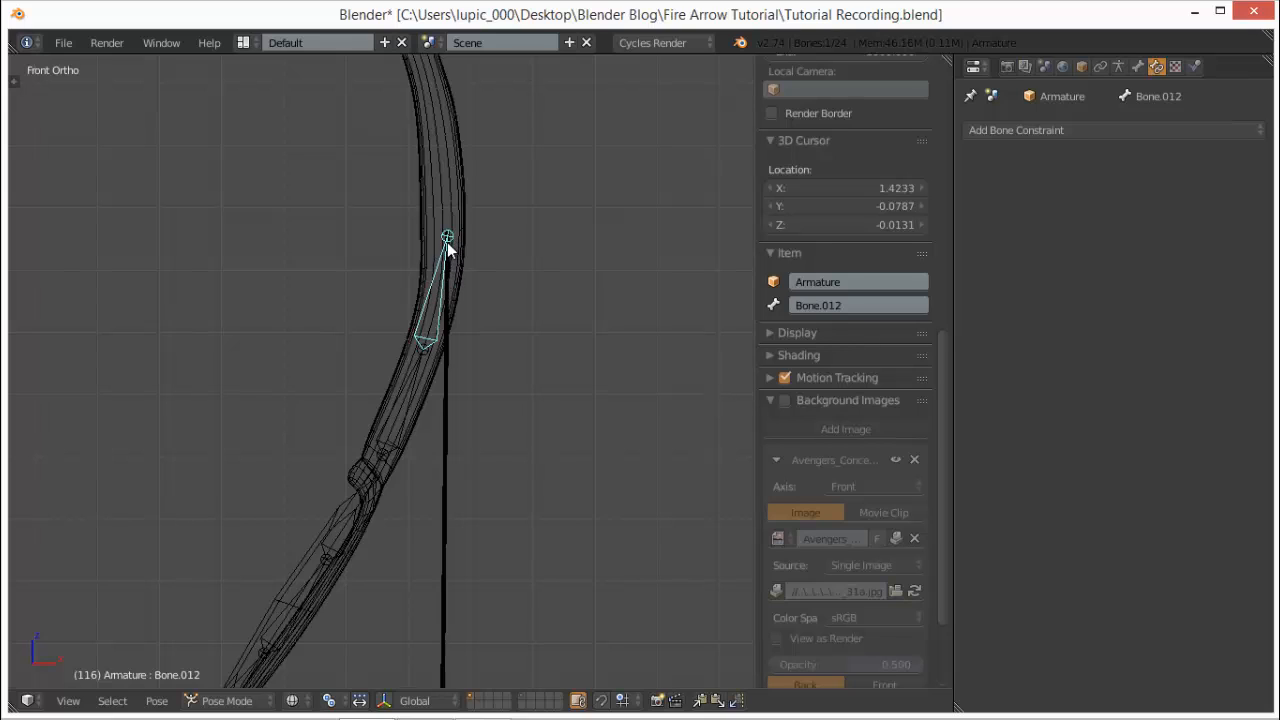
- In Edit Mode, extrude a new bone from the tip of Bone.012 along the global X axis, away from the bow
key(Tab)
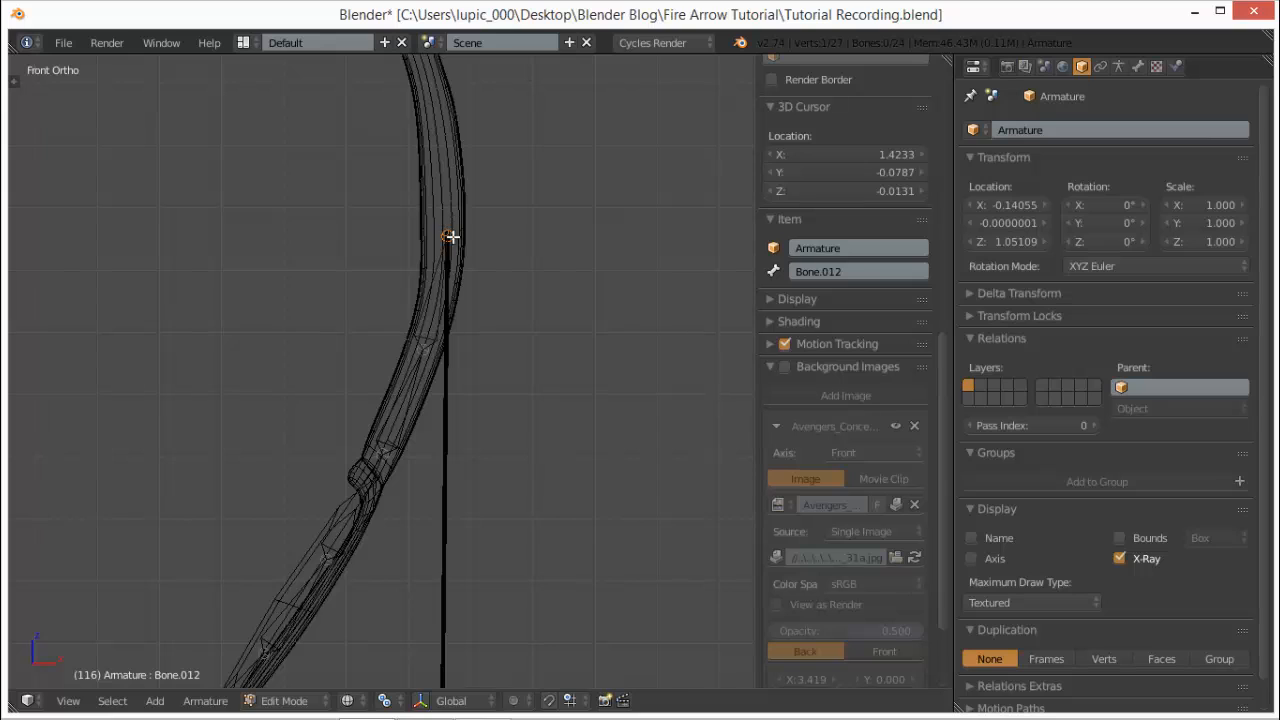
scroll(450, 250, down, 2)
key(e)
key(x)
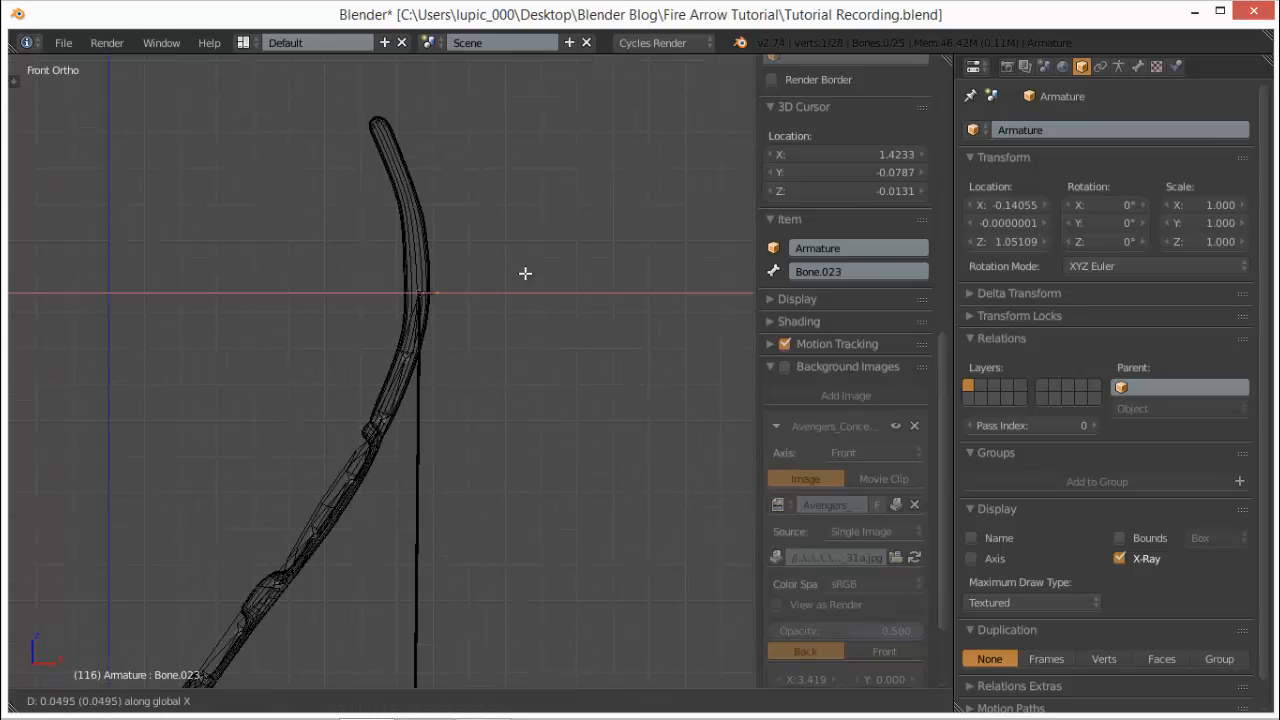
click(578, 271)
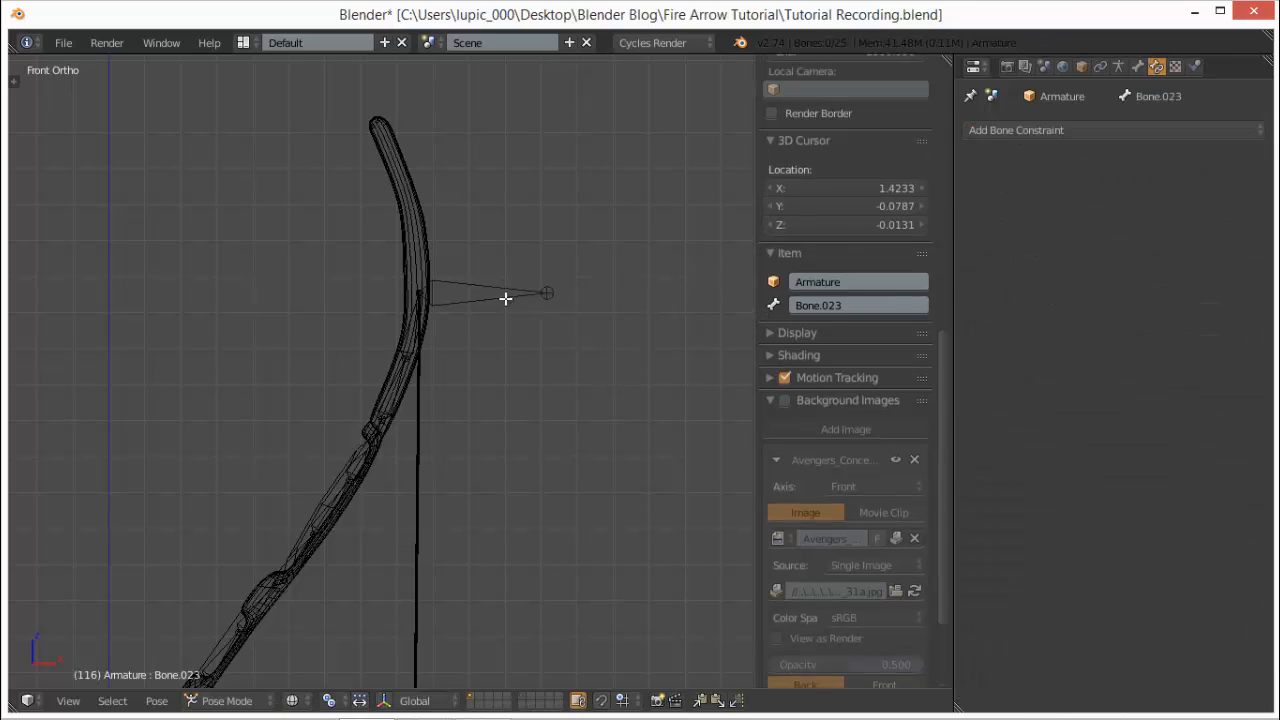
- Rename the newly extruded horizontal bone as IK_TOP
right_click(505, 296)
click(823, 272)
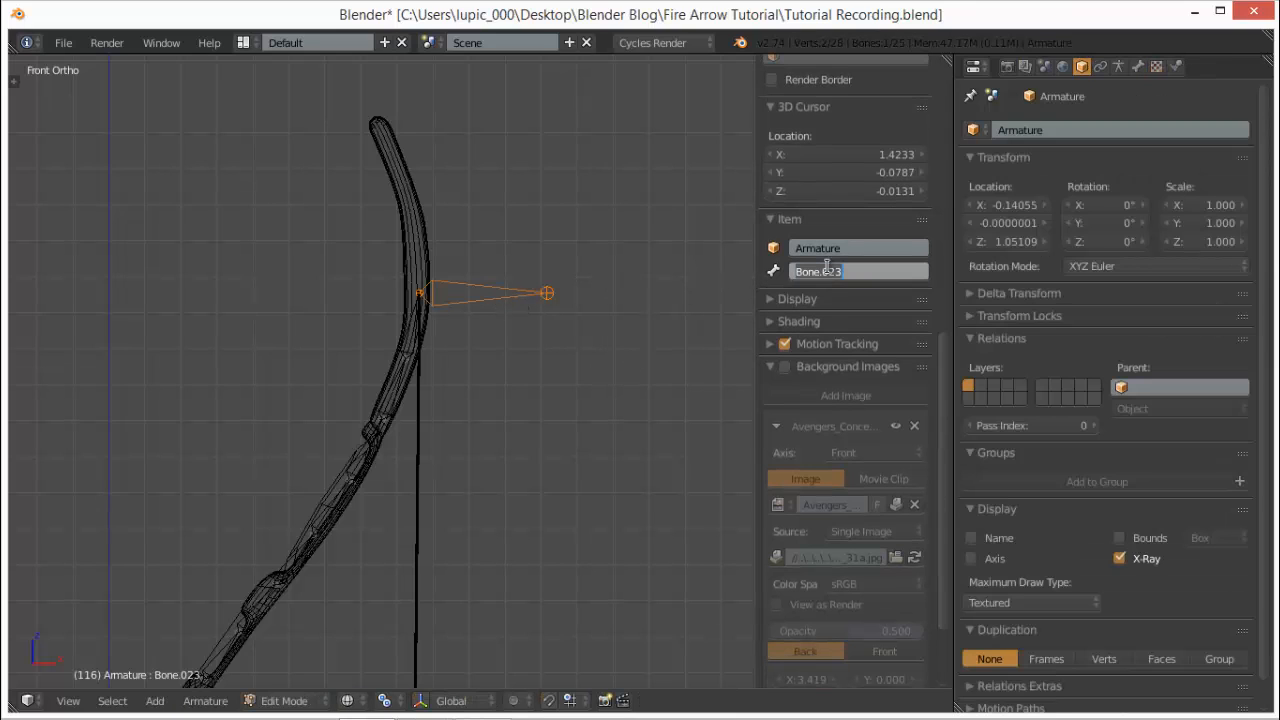
text(IK_TOP)
key(Return)
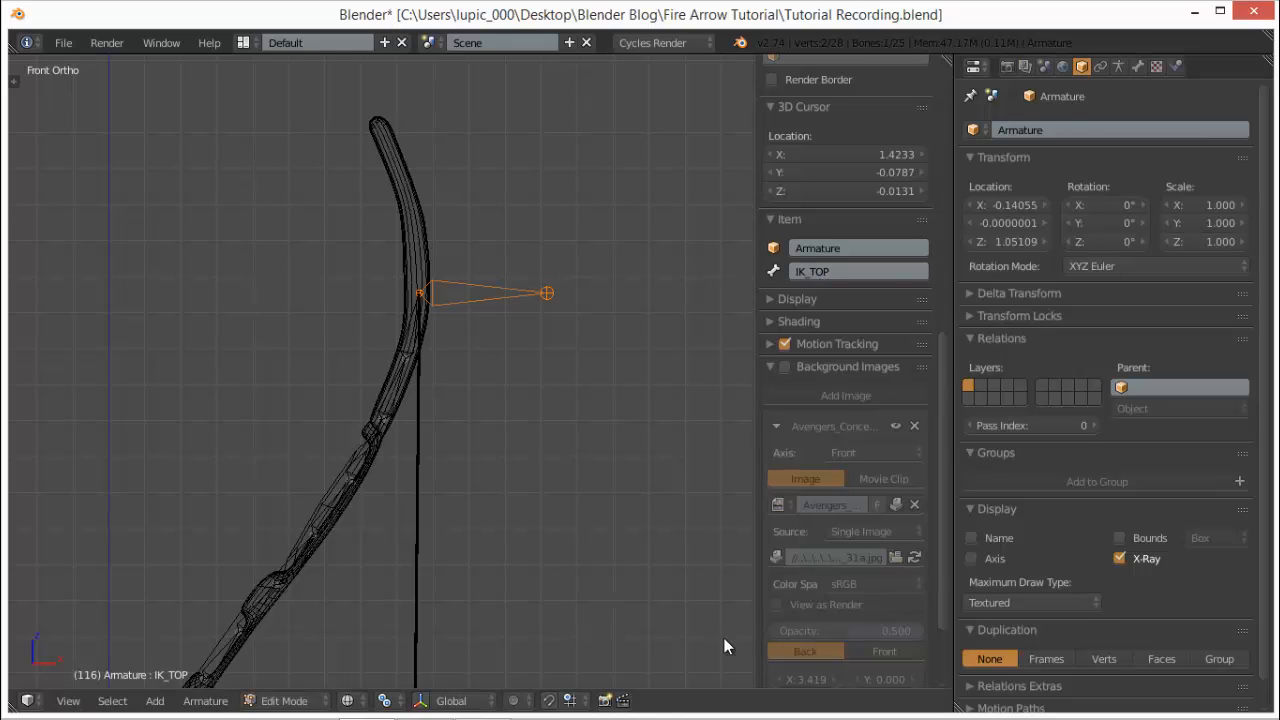
- Add an Inverse Kinematics constraint to Bone.012 in Pose Mode
right_click(410, 333)
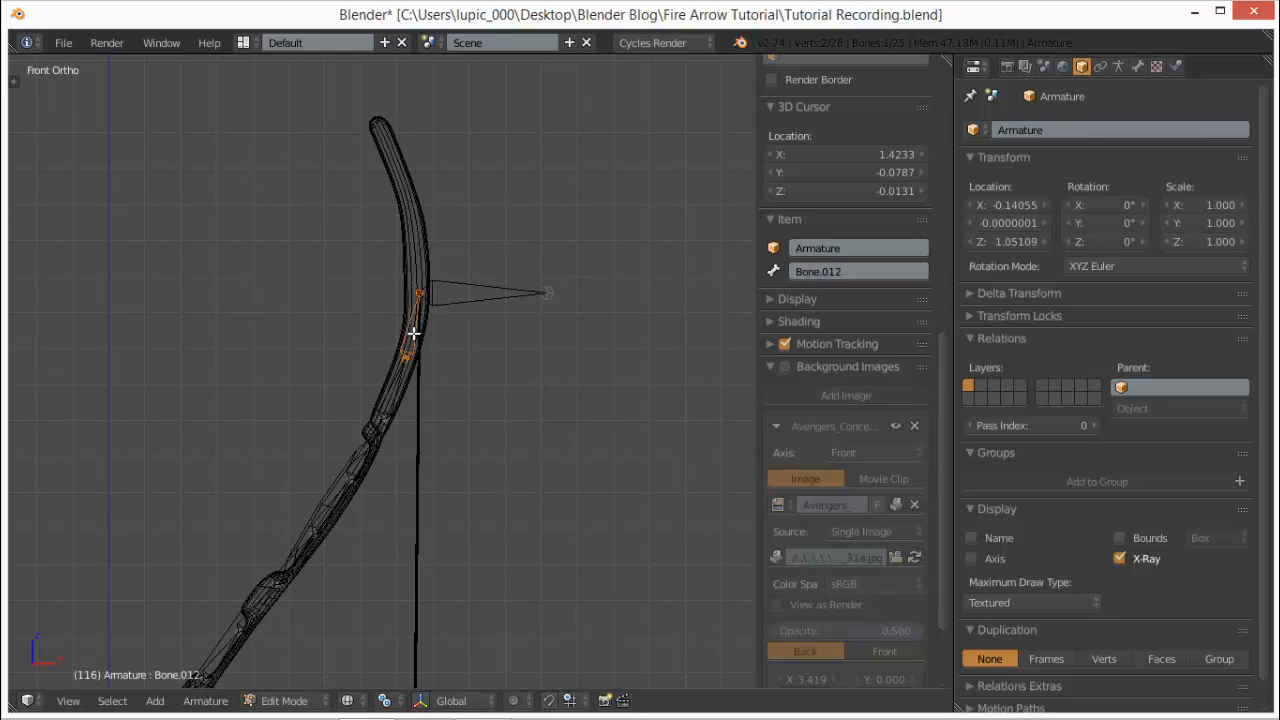
scroll(540, 318, up, 1)
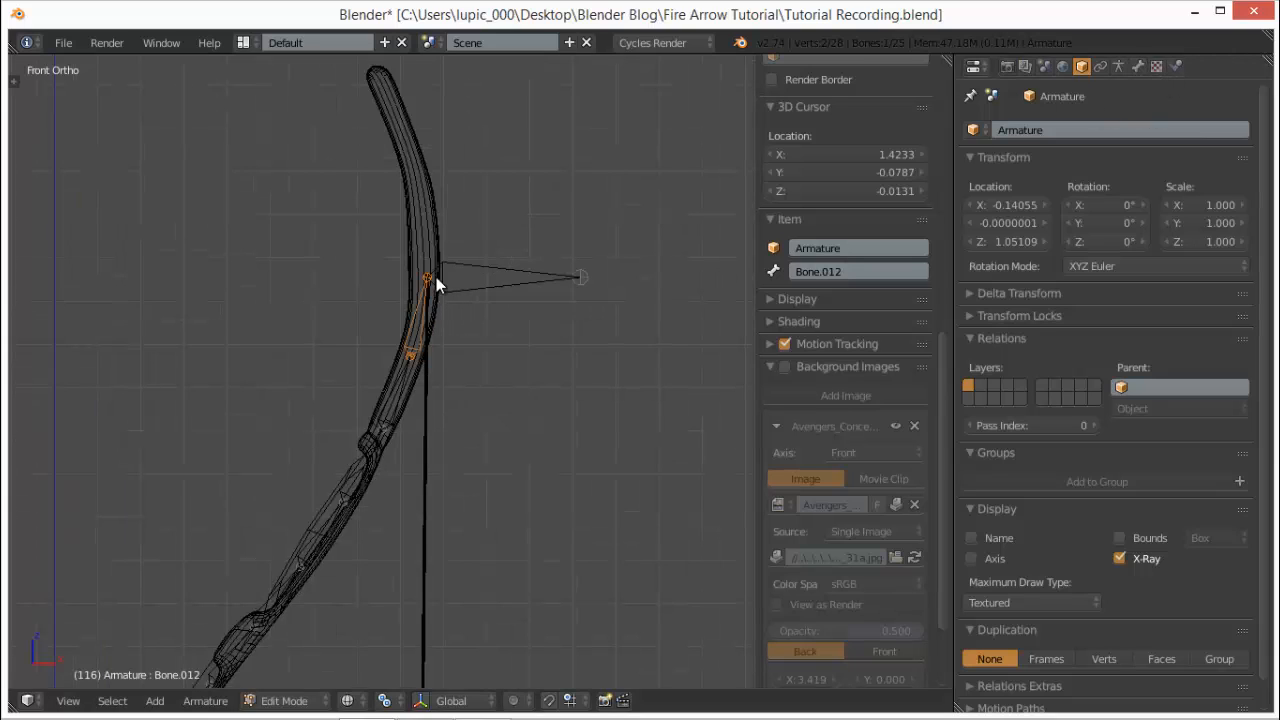
key(ctrl+Tab)
click(1127, 131)
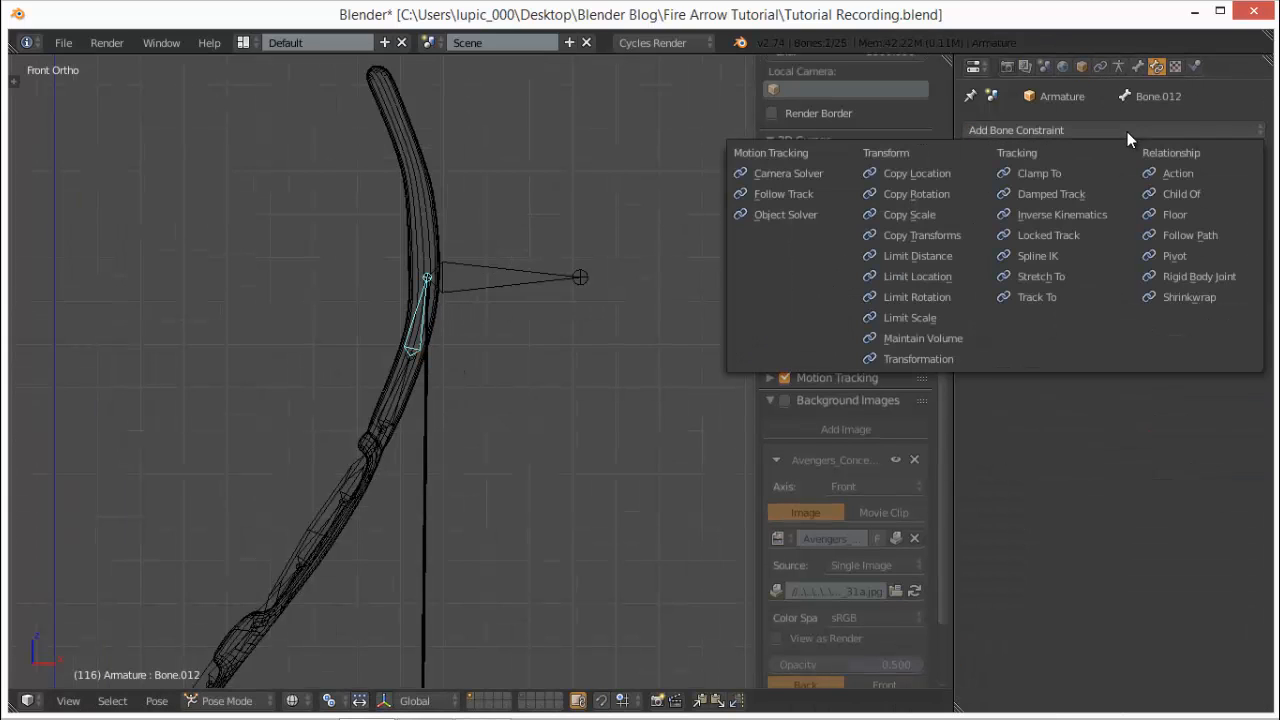
click(1092, 216)
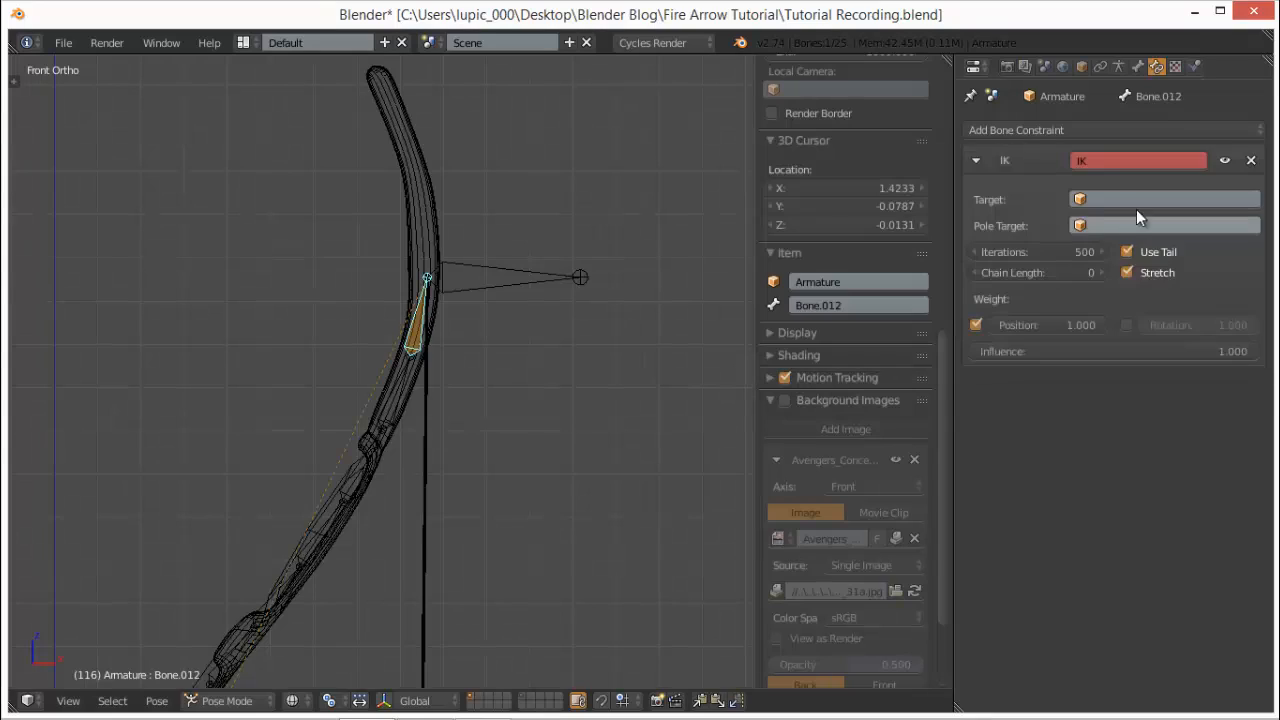
- Set the IK constraint's target to Armature and its target bone to IK_TOP
click(1132, 201)
click(1138, 227)
click(1140, 228)
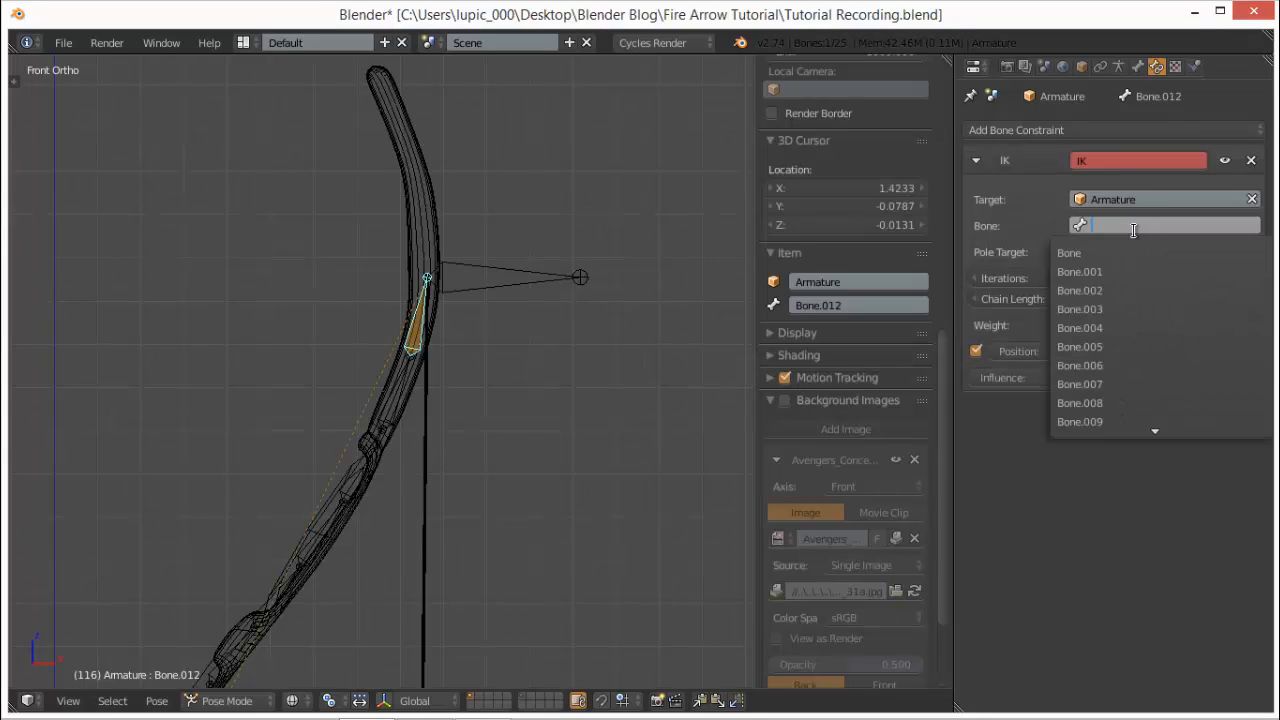
text(ik)
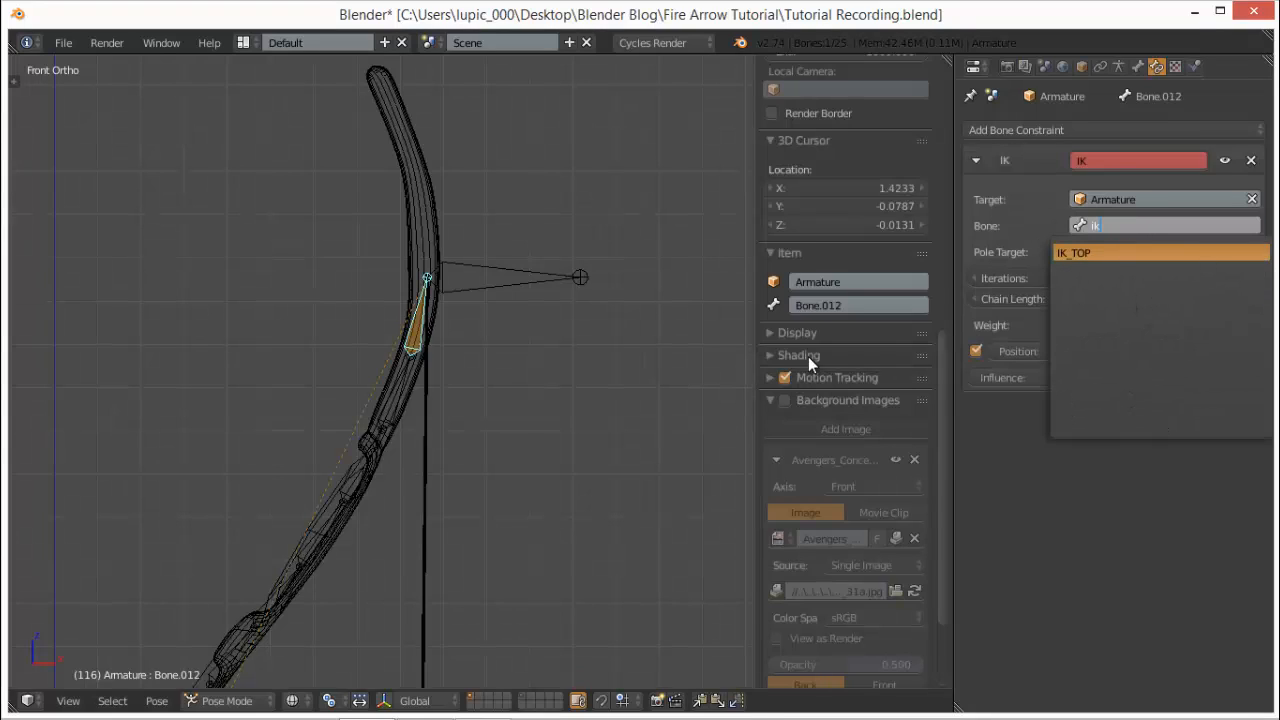
key(Return)
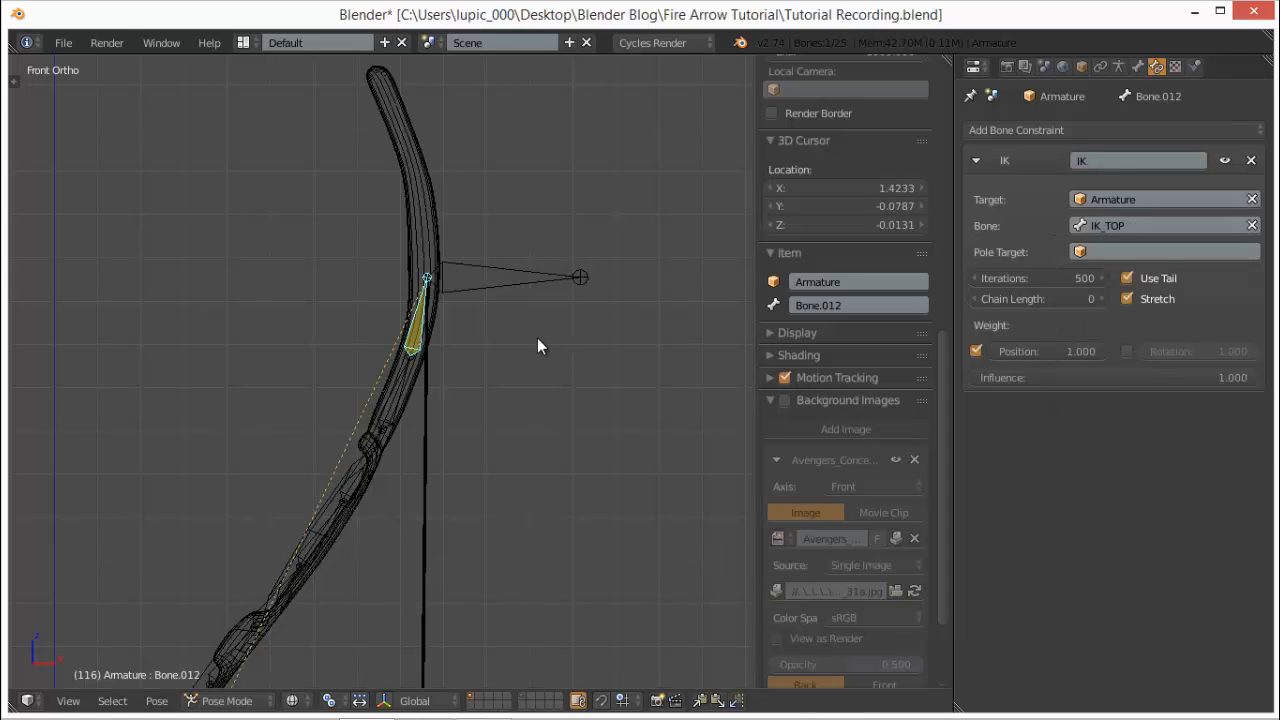
- Test-rotate the IK_TOP bone to check its effect on the upper limb, cancelling the rotation
scroll(534, 347, down, 1)
scroll(416, 436, down, 3)
scroll(255, 622, down, 2)
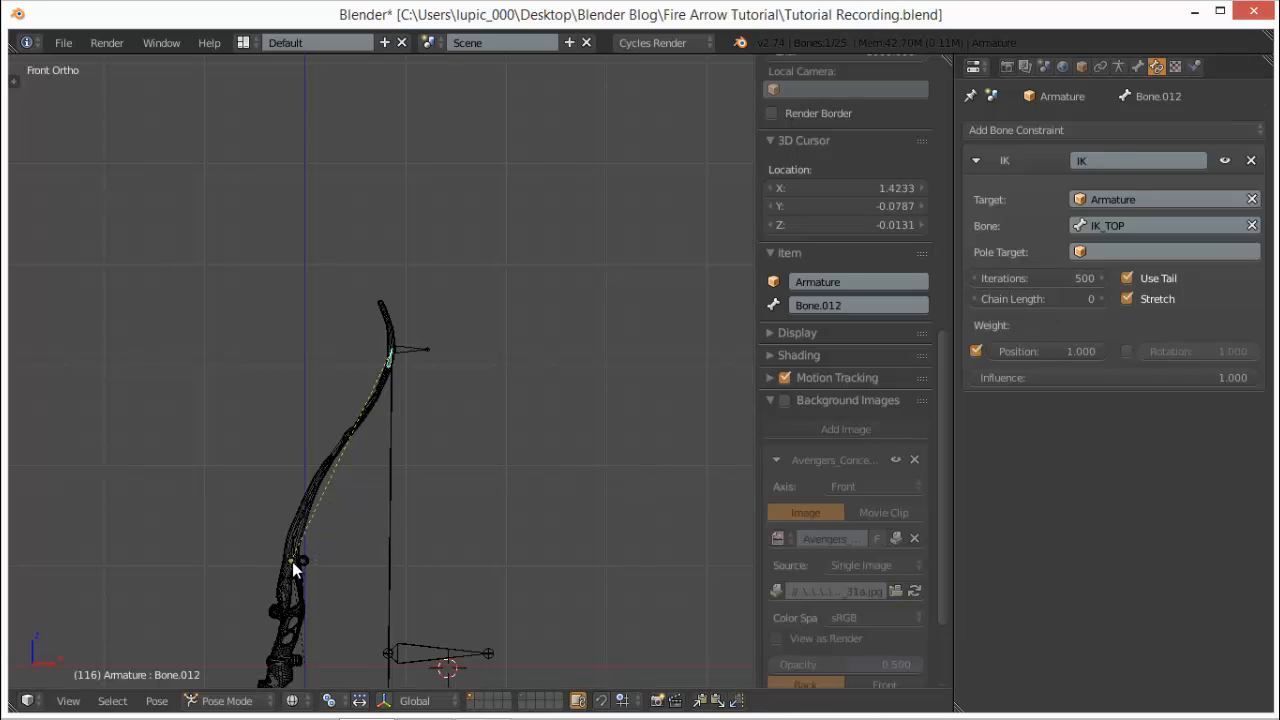
scroll(358, 560, up, 5)
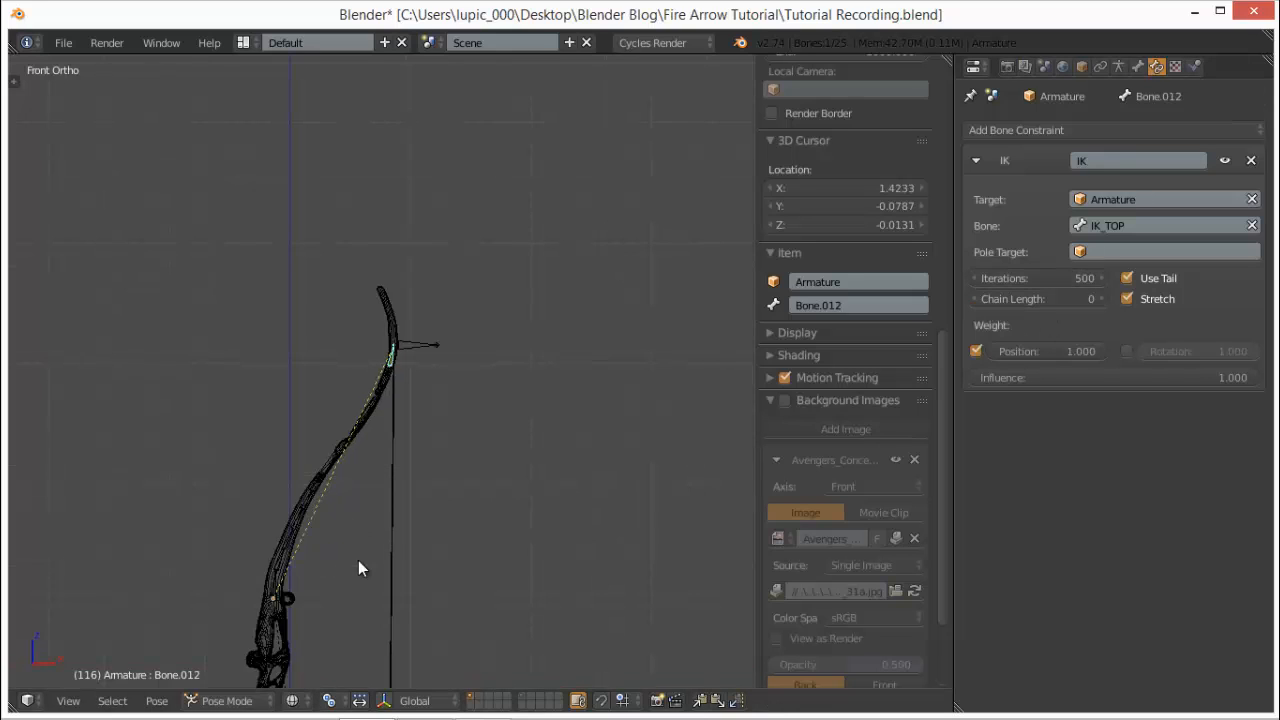
scroll(487, 543, up, 1)
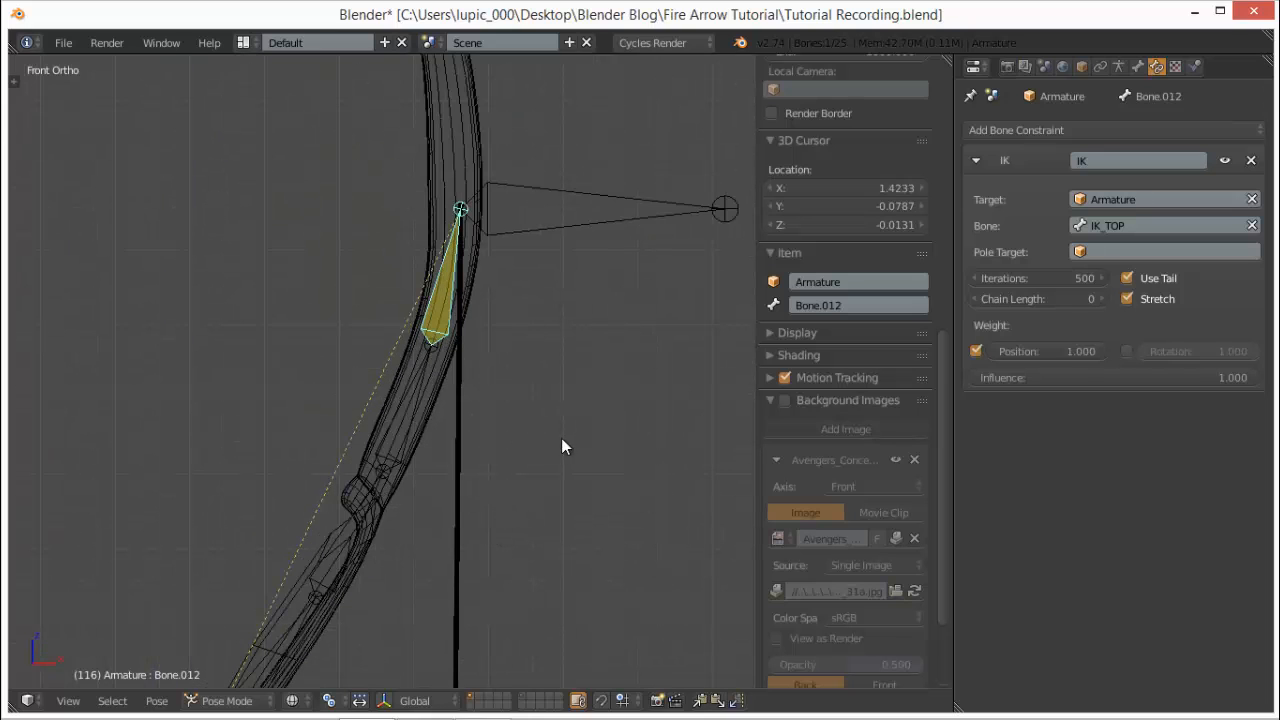
right_click(572, 222)
scroll(540, 295, down, 1)
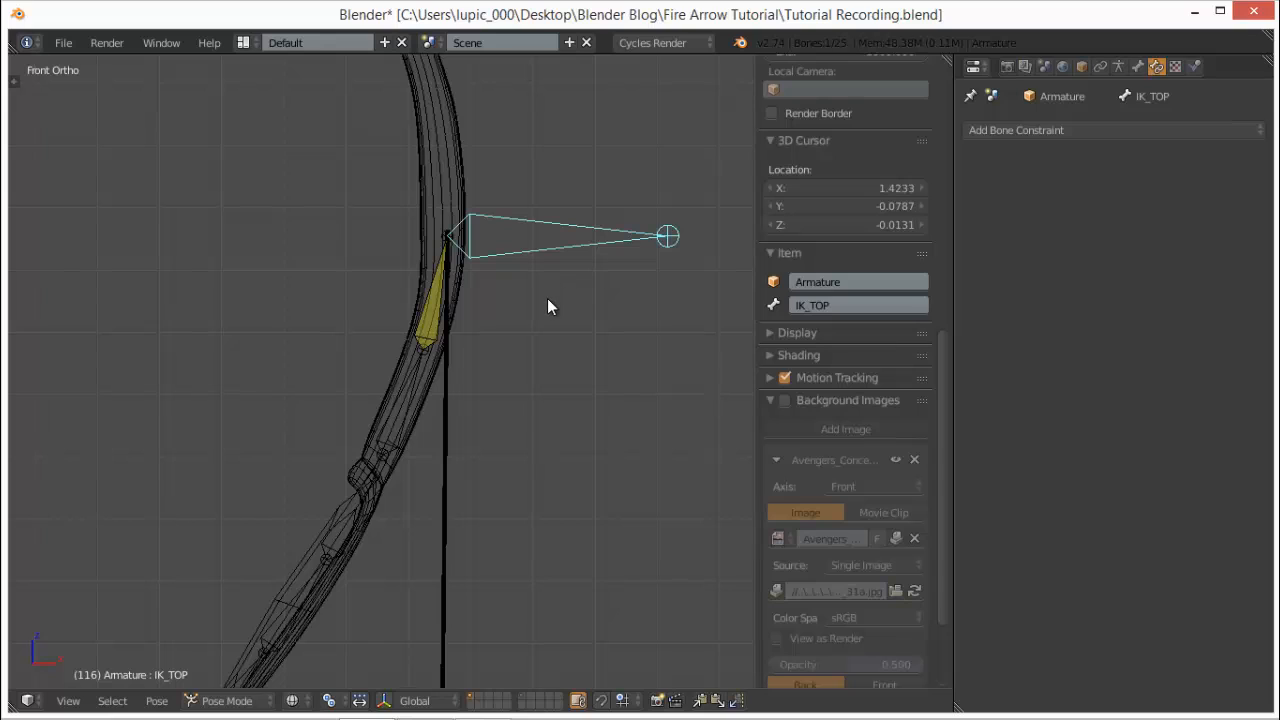
key(r)
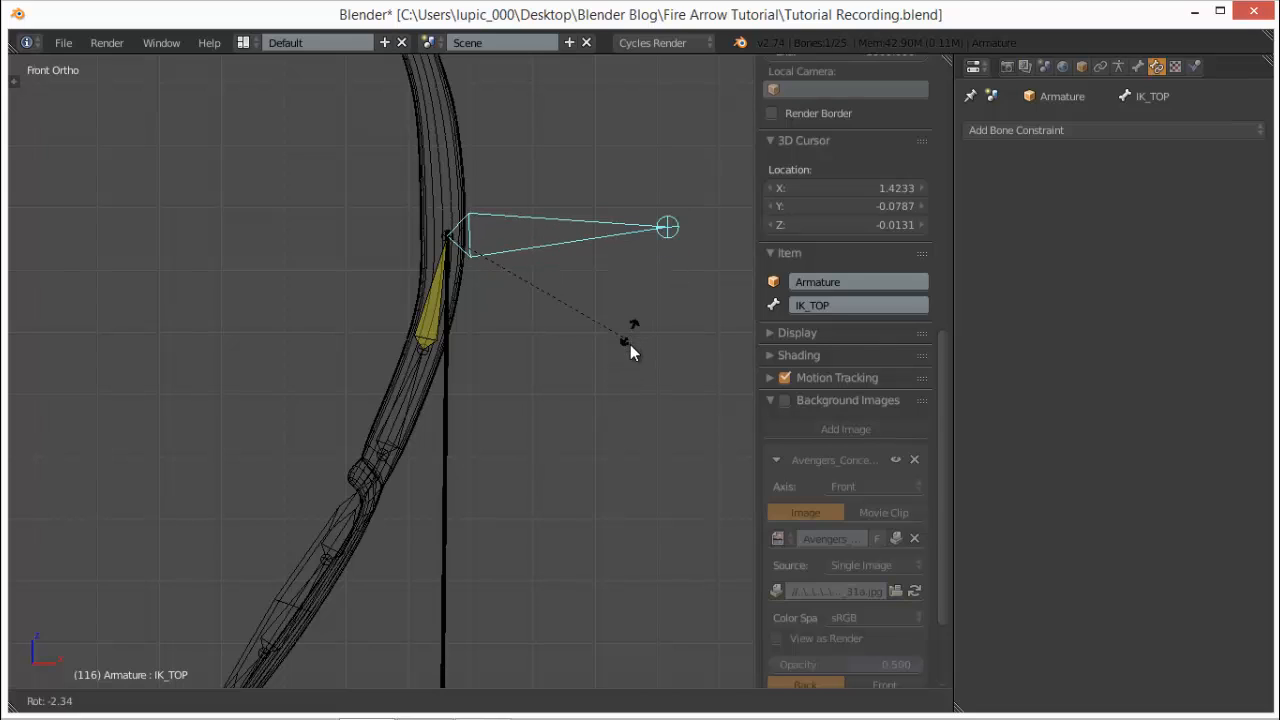
right_click(613, 337)
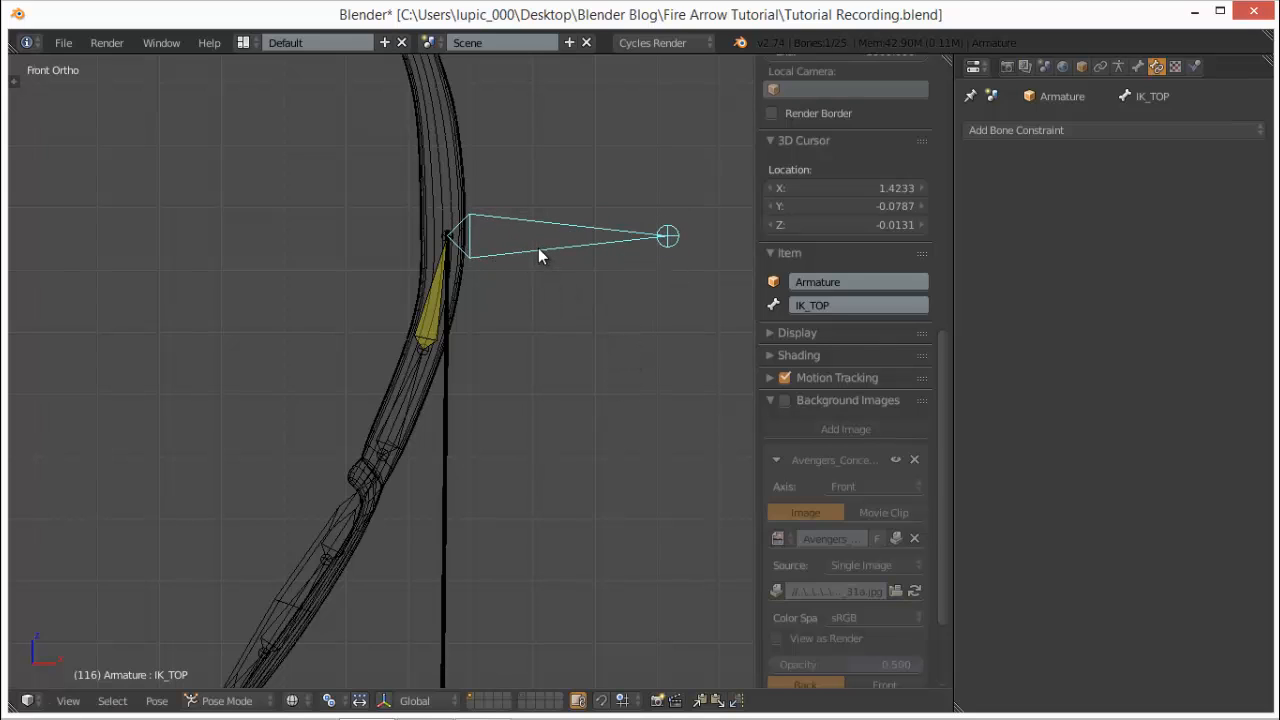
- Clear the parent of the IK_TOP bone in Edit Mode and return to Pose Mode
key(Tab)
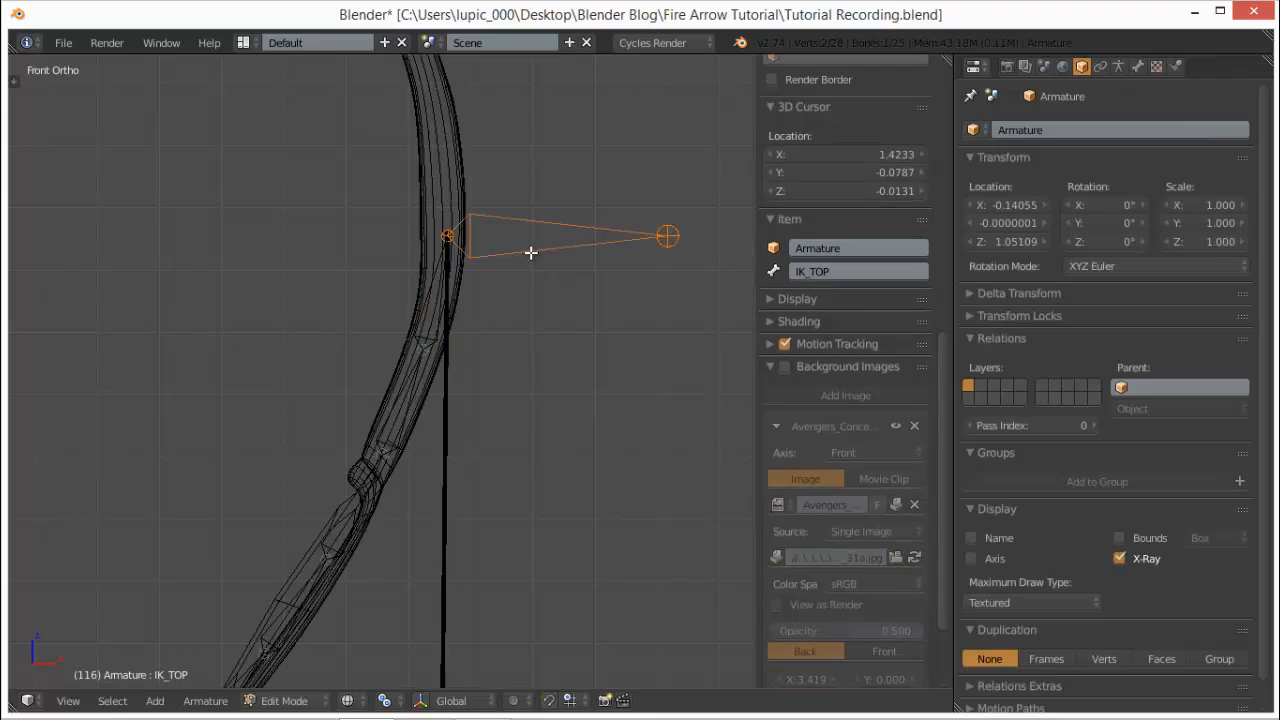
key(alt+p)
click(522, 284)
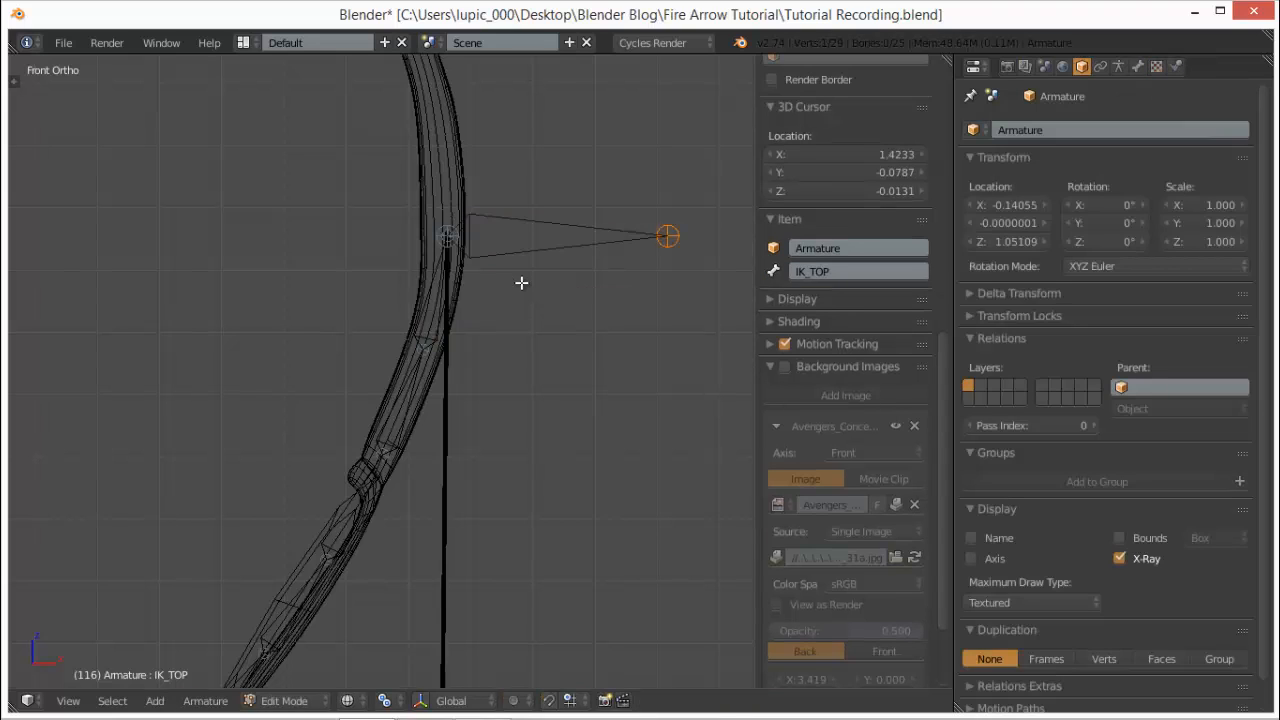
key(ctrl+Tab)
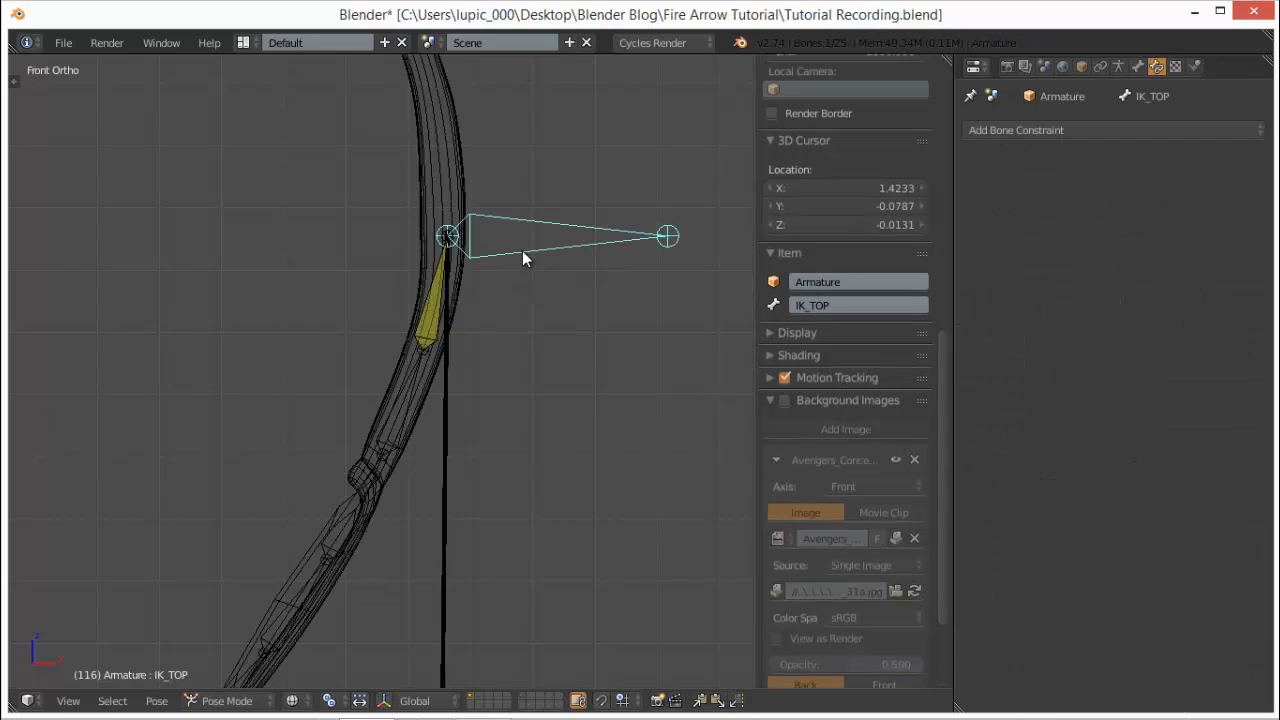
- Test-move the IK_TOP bone twice to check how the upper limb and string follow it, cancelling each move
key(g)
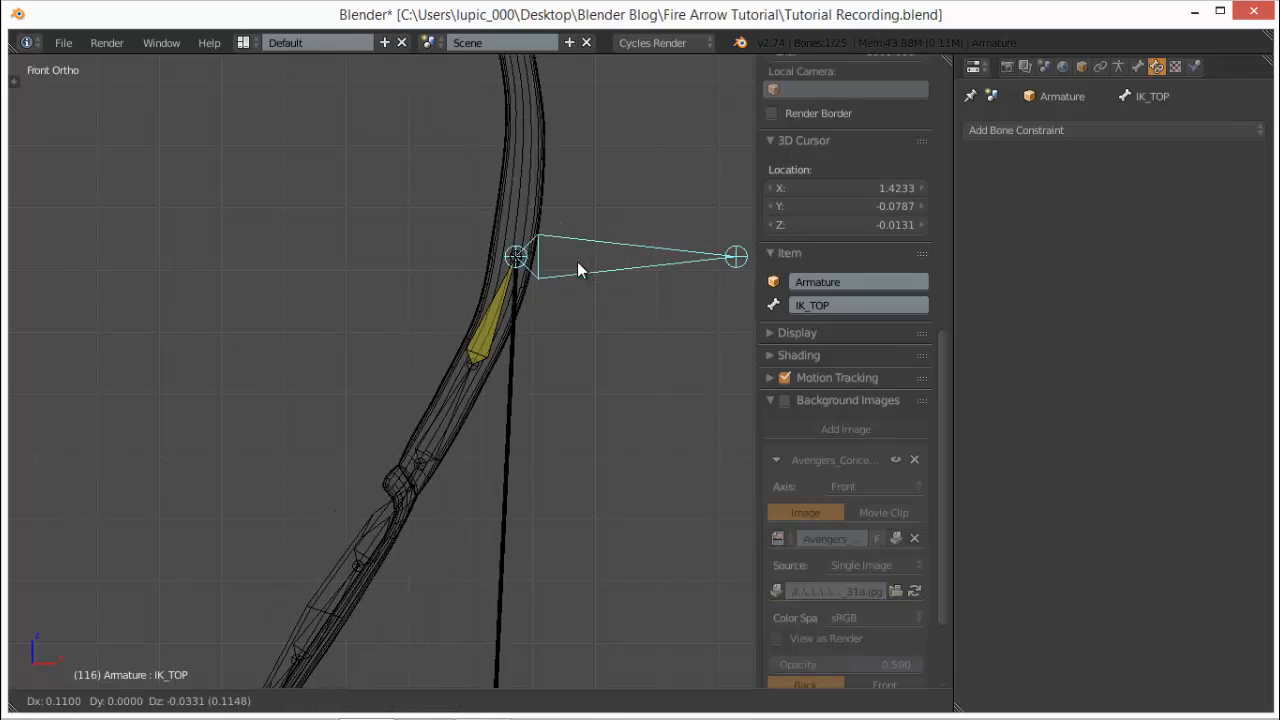
right_click(535, 308)
scroll(535, 308, down, 3)
scroll(534, 308, down, 2)
key(g)
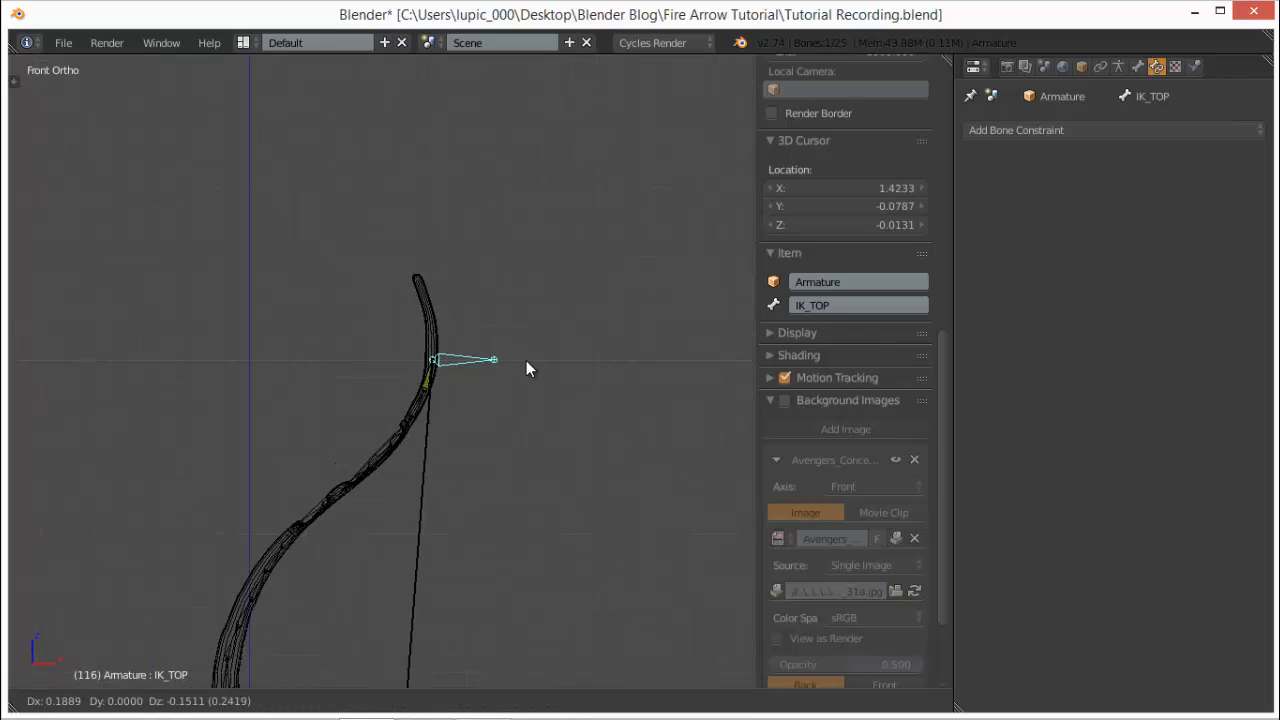
right_click(478, 371)
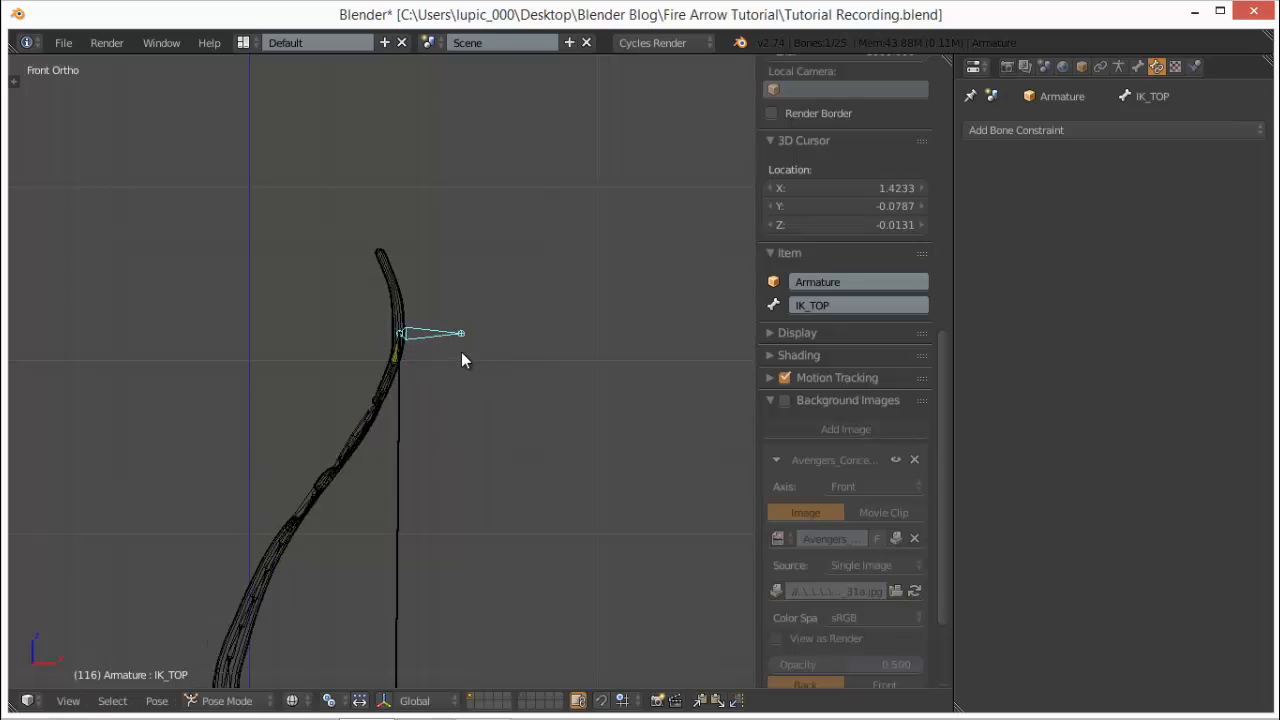
- Test-move the IK_TOP bone down and outward to check how the upper limb bends, cancelling the move
shift+middle_drag(432, 362, 480, 243)
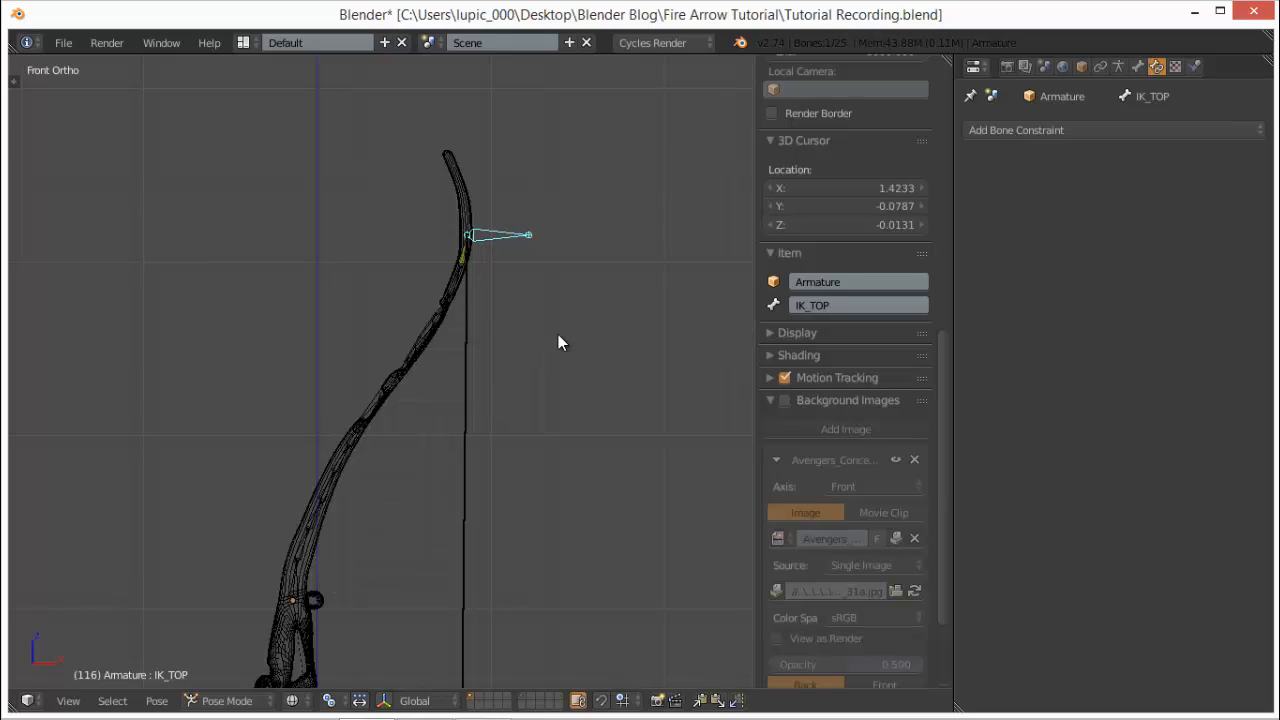
key(g)
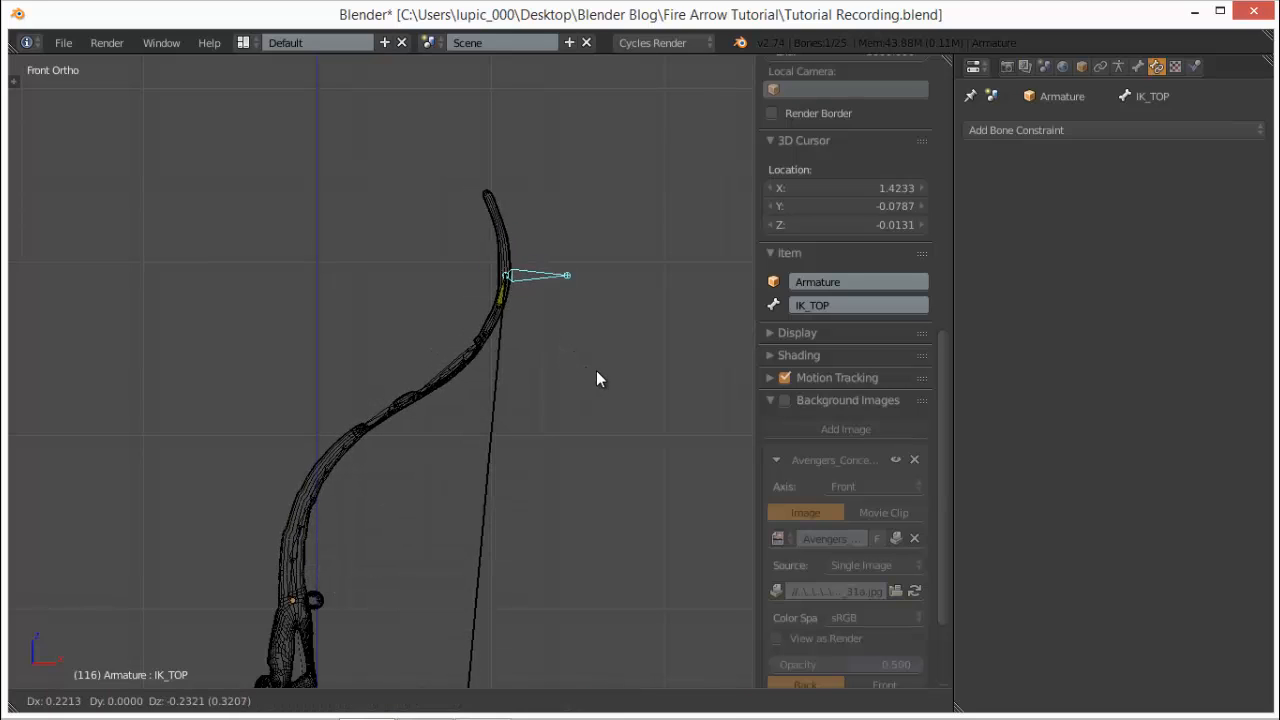
right_click(581, 357)
- Test-move the String bone away from the bow to check how the string and limb respond, cancelling the move
shift+middle_drag(566, 315, 449, 334)
scroll(519, 364, up, 3)
scroll(533, 330, up, 2)
scroll(491, 480, down, 4)
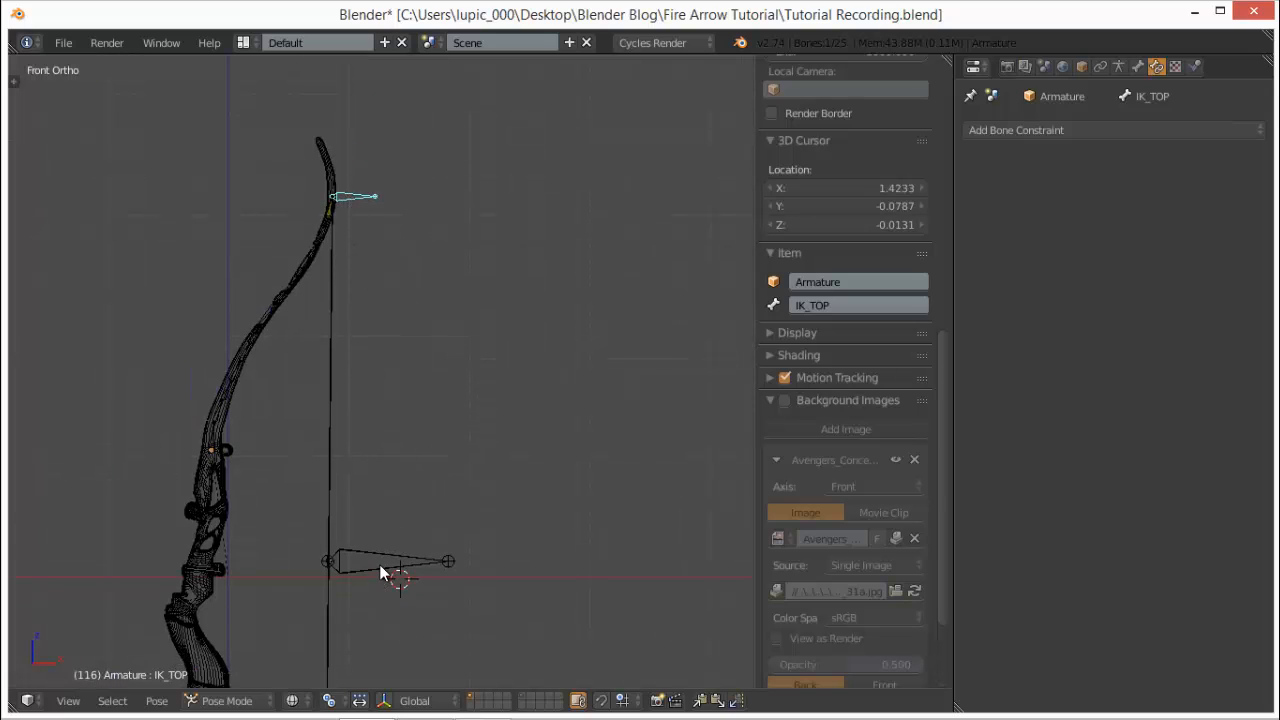
right_click(394, 538)
key(g)
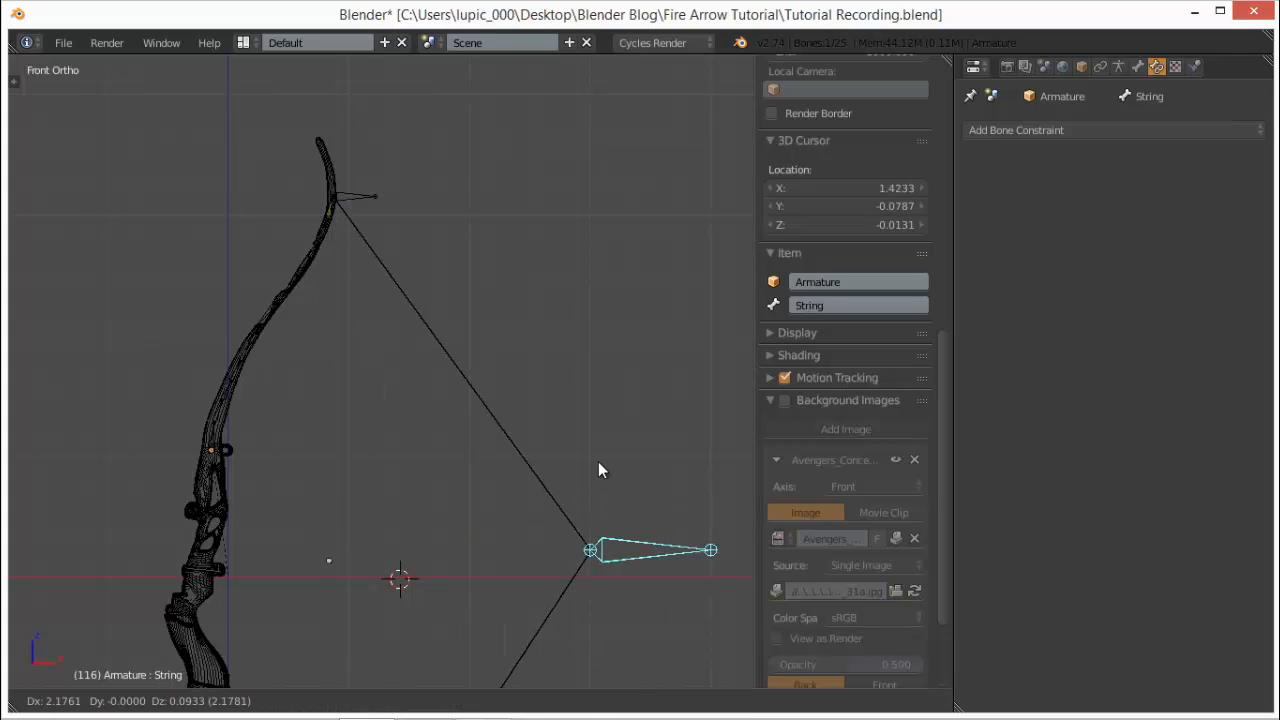
key(Escape)
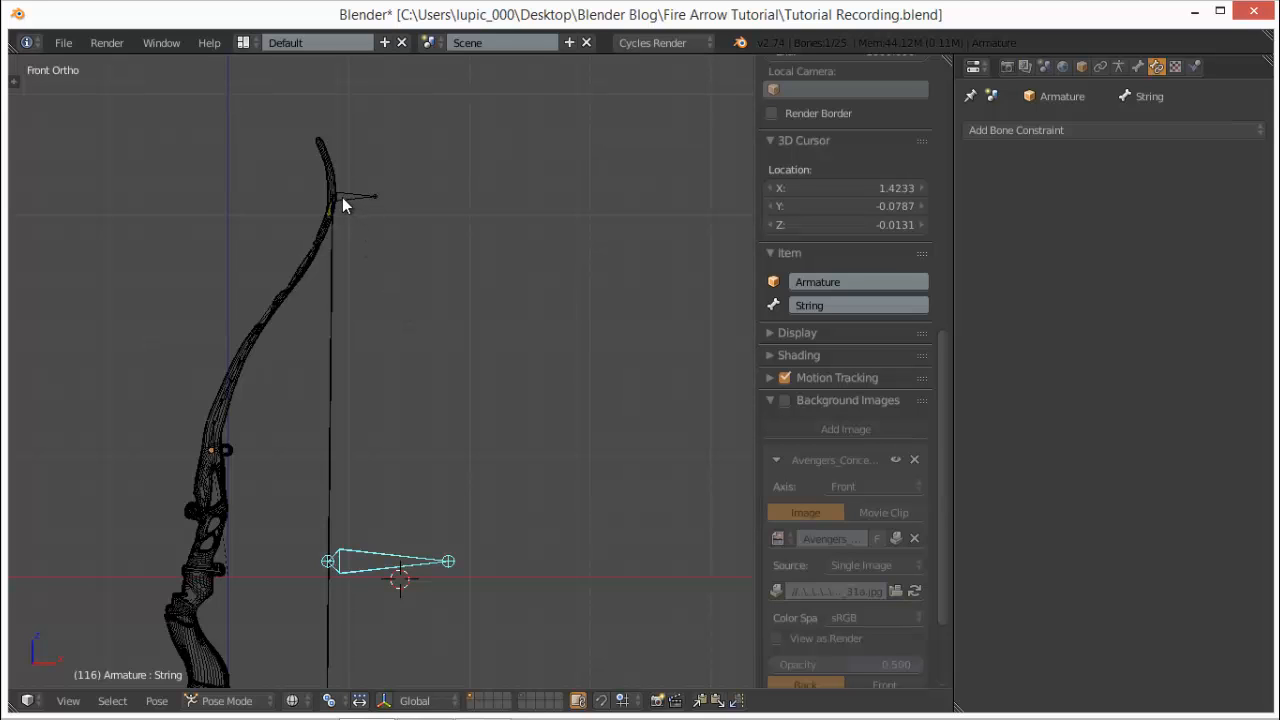
- In Edit Mode, extrude a new bone from the IK_TOP bone's head joint down to the base of the upper limb
scroll(343, 197, up, 3)
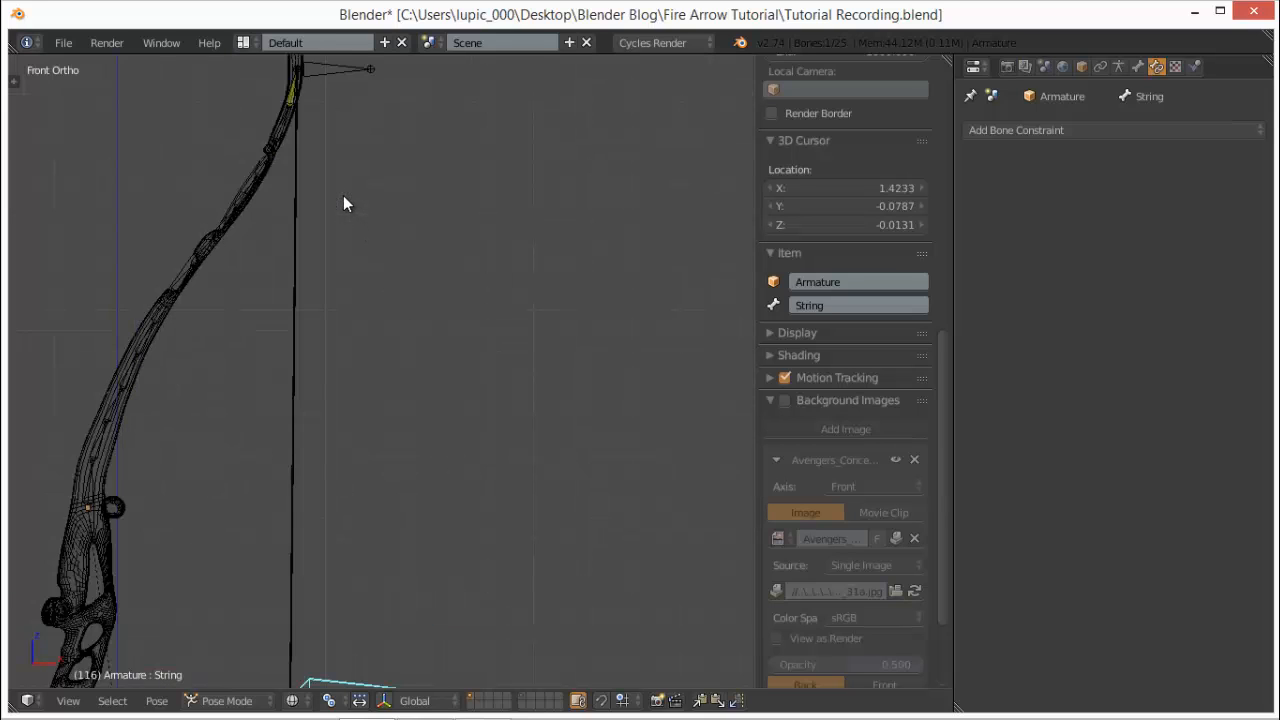
shift+middle_drag(447, 300, 540, 416)
shift+middle_drag(486, 351, 486, 360)
scroll(486, 360, up, 5)
shift+middle_drag(490, 80, 480, 262)
right_click(486, 267)
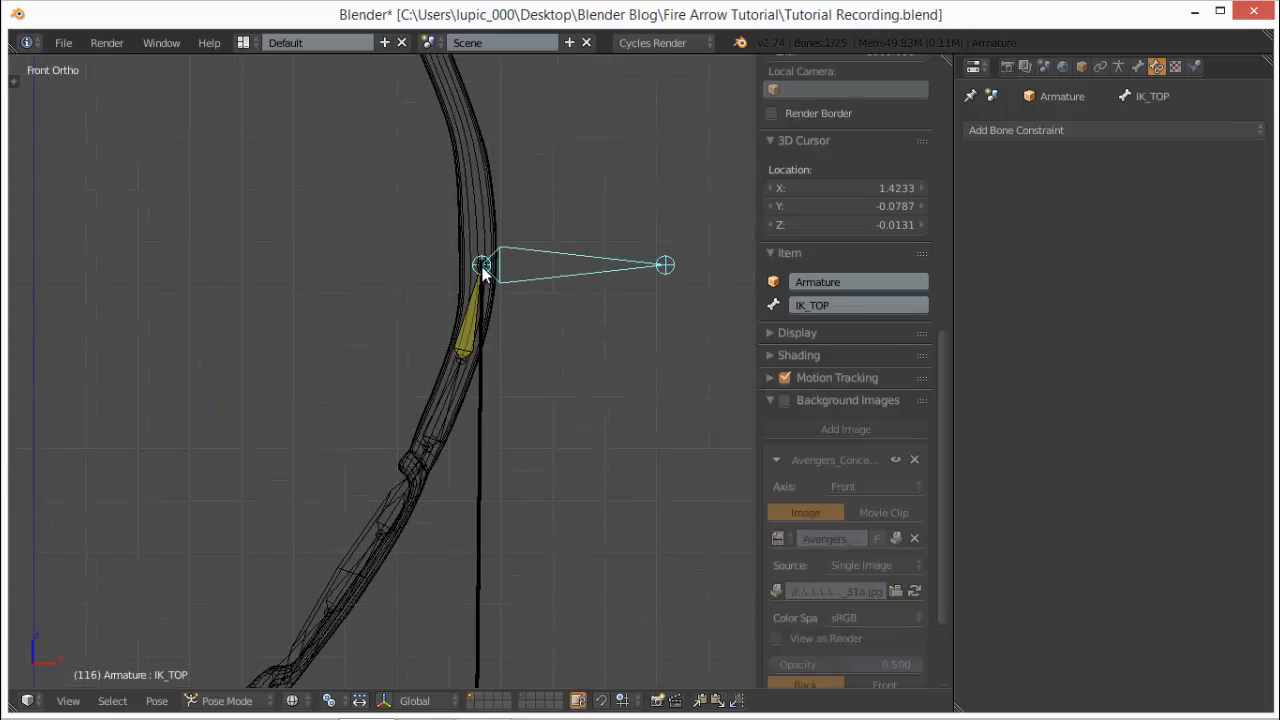
right_click(488, 269)
key(Tab)
right_click(484, 262)
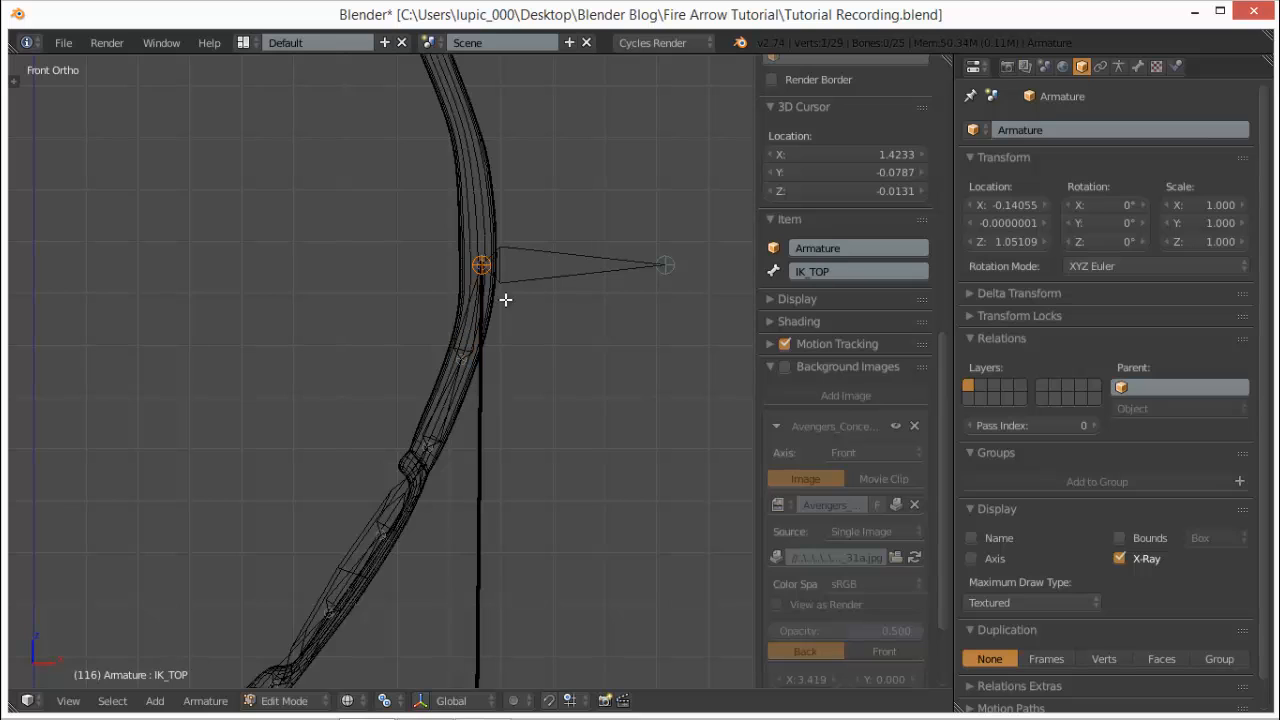
scroll(534, 363, down, 5)
shift+middle_drag(497, 397, 530, 249)
scroll(530, 249, down, 4)
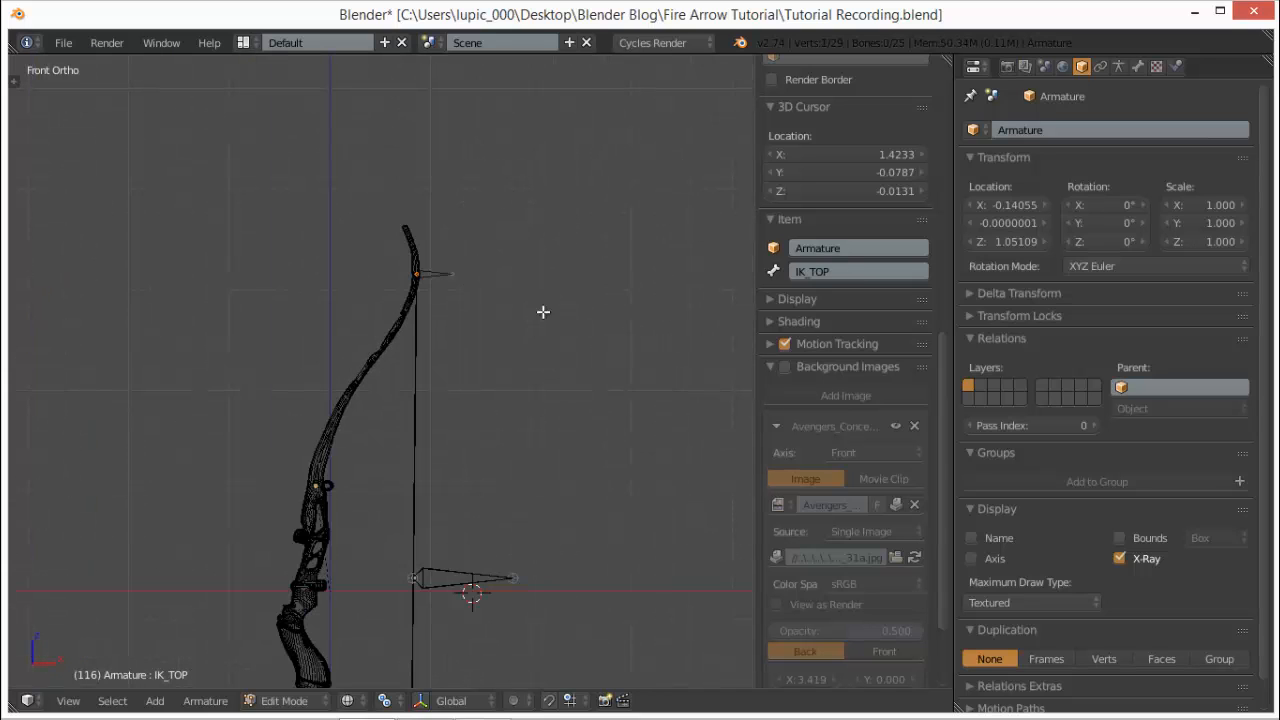
key(e)
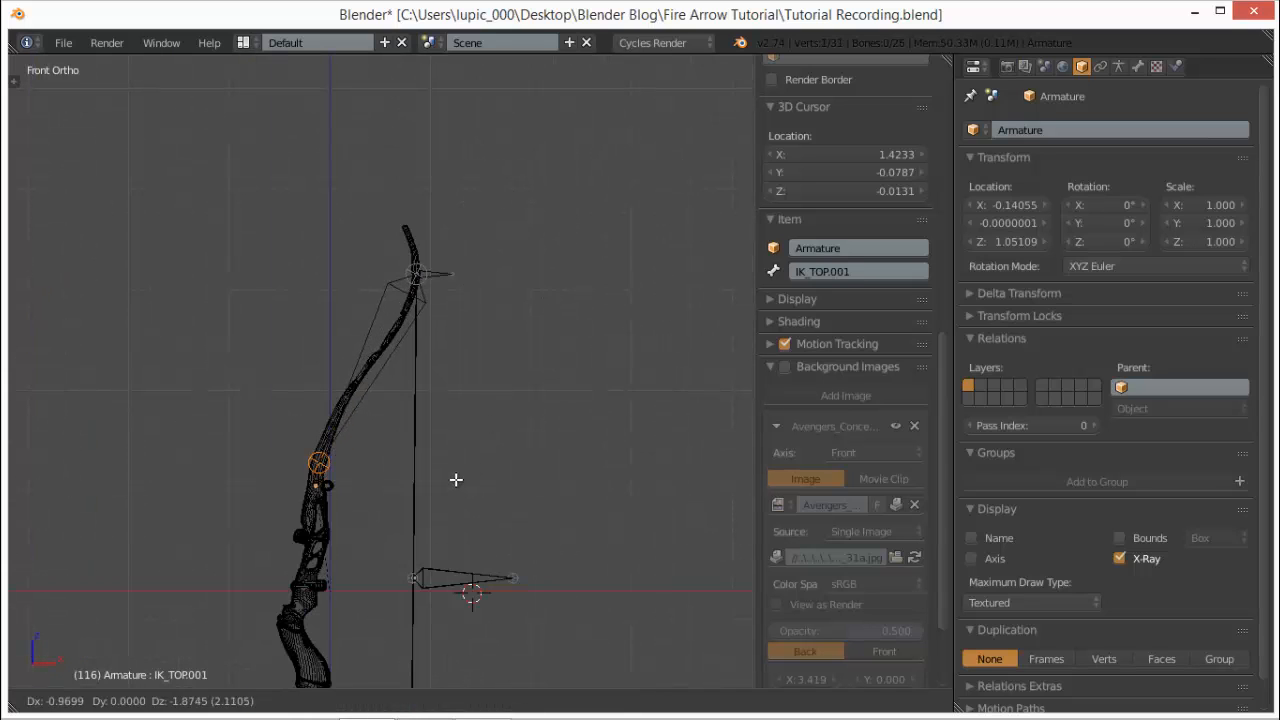
click(454, 498)
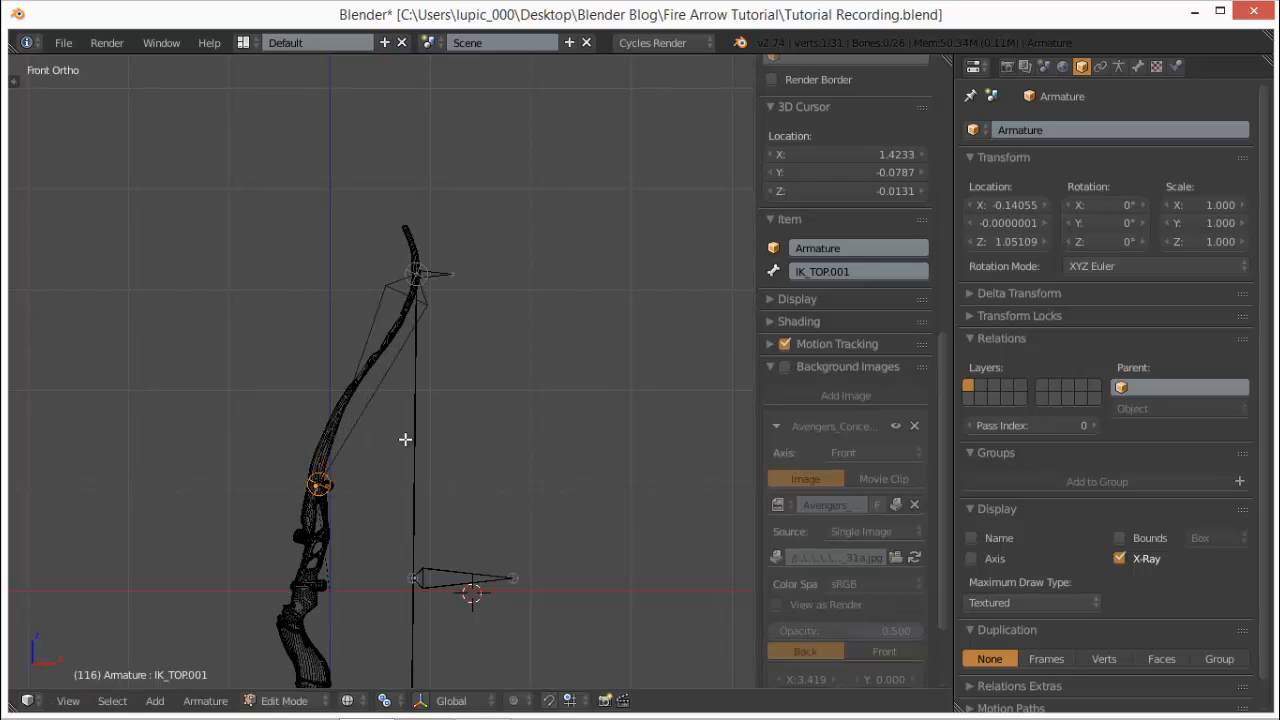
- Switch the direction of the new long bone along the upper limb
right_click(386, 388)
key(w)
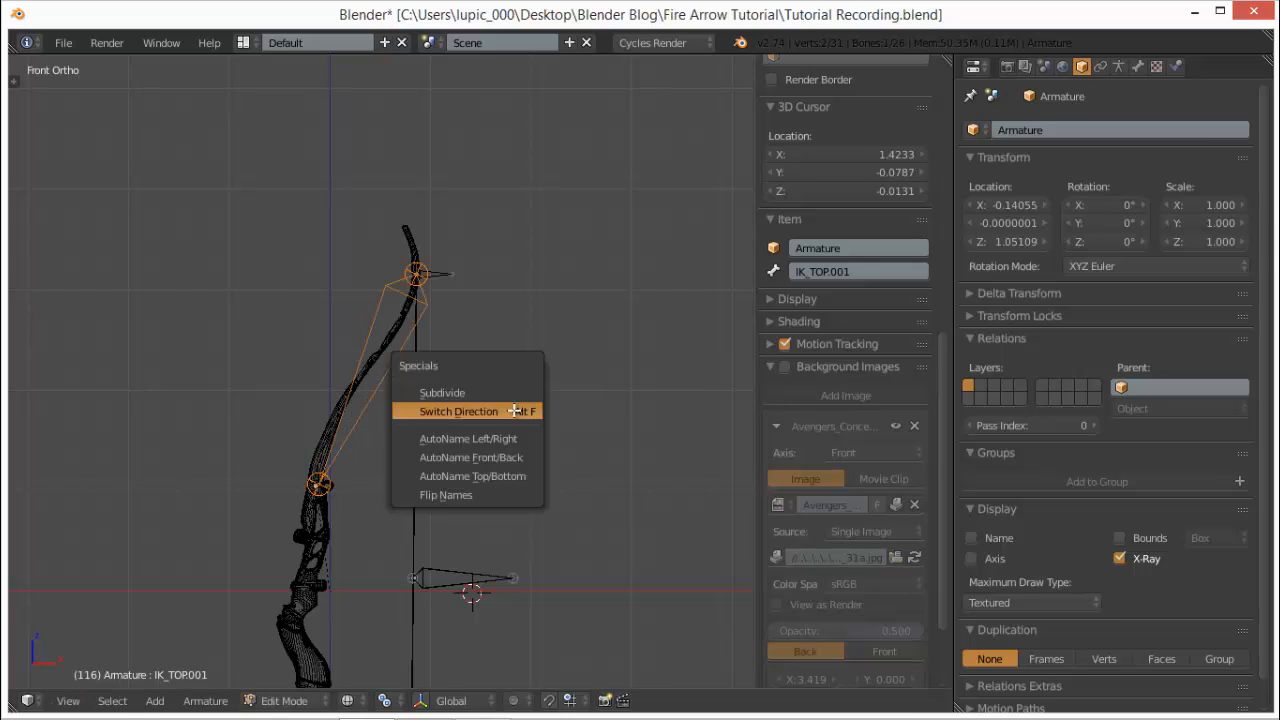
click(514, 412)
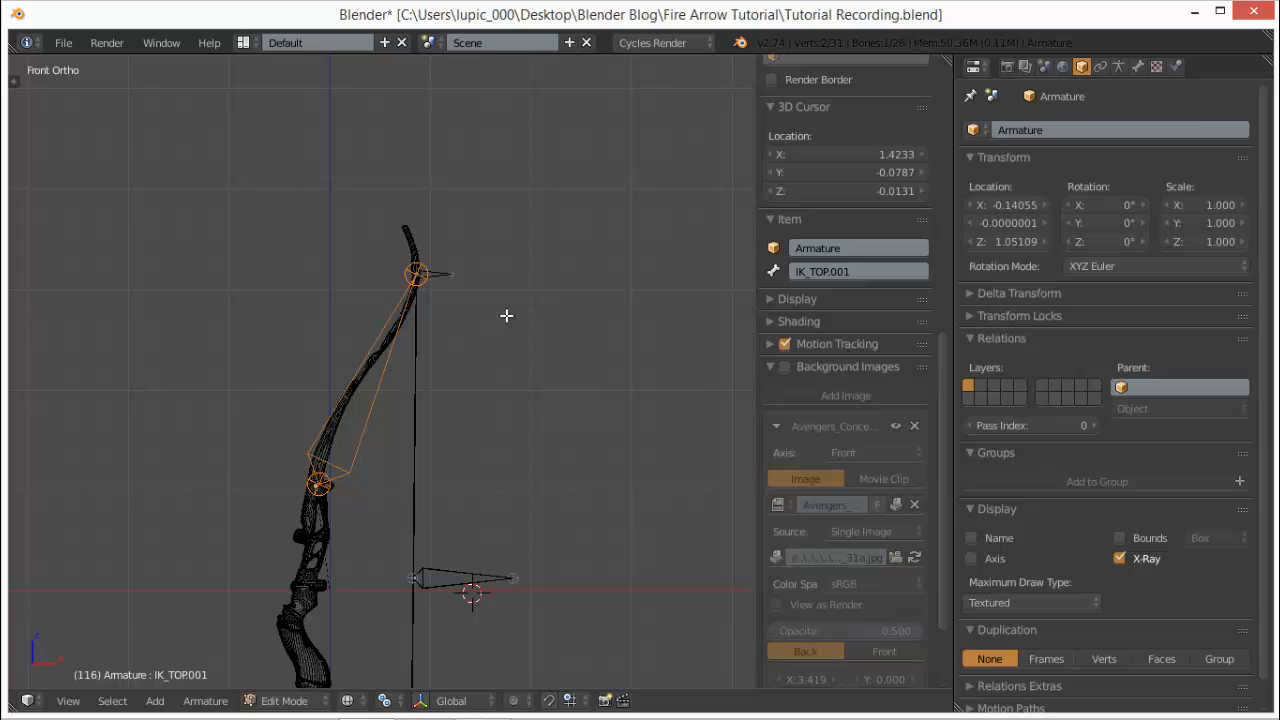
shift+middle_drag(506, 314, 517, 271)
scroll(506, 313, up, 4)
shift+middle_drag(500, 317, 457, 431)
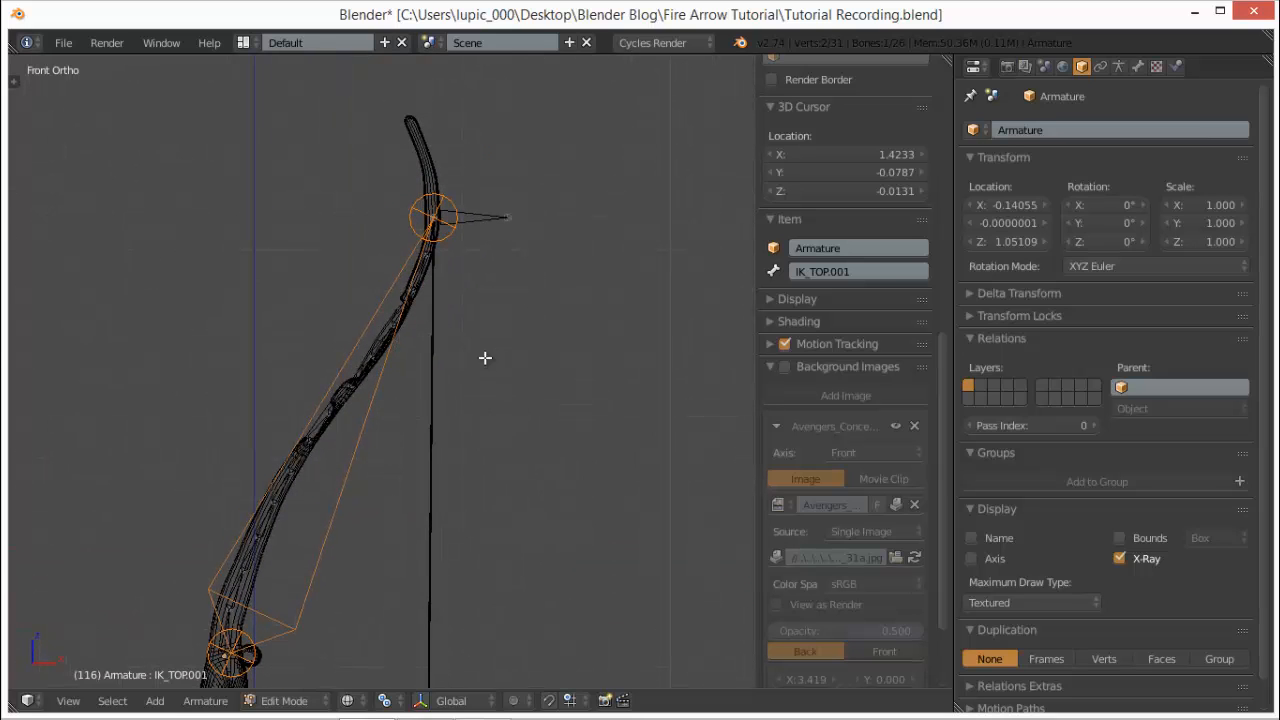
scroll(498, 320, up, 4)
shift+middle_drag(485, 403, 431, 480)
scroll(420, 455, up, 3)
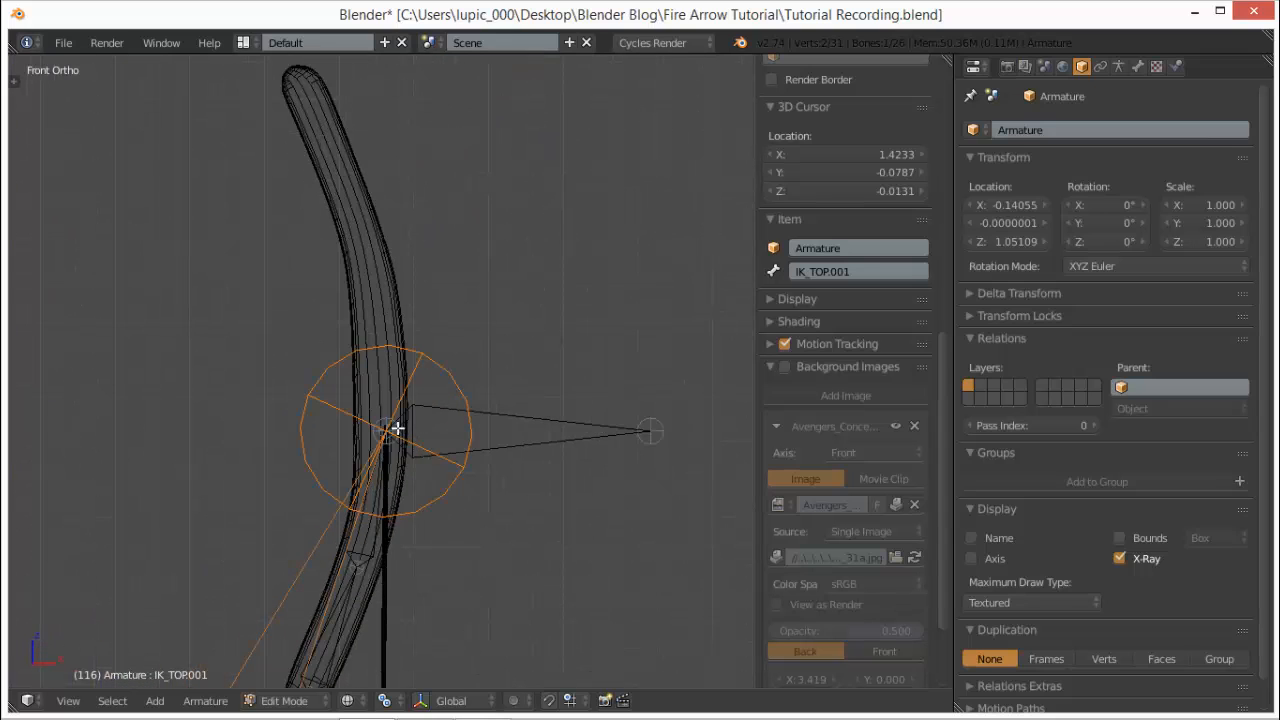
right_click(394, 424)
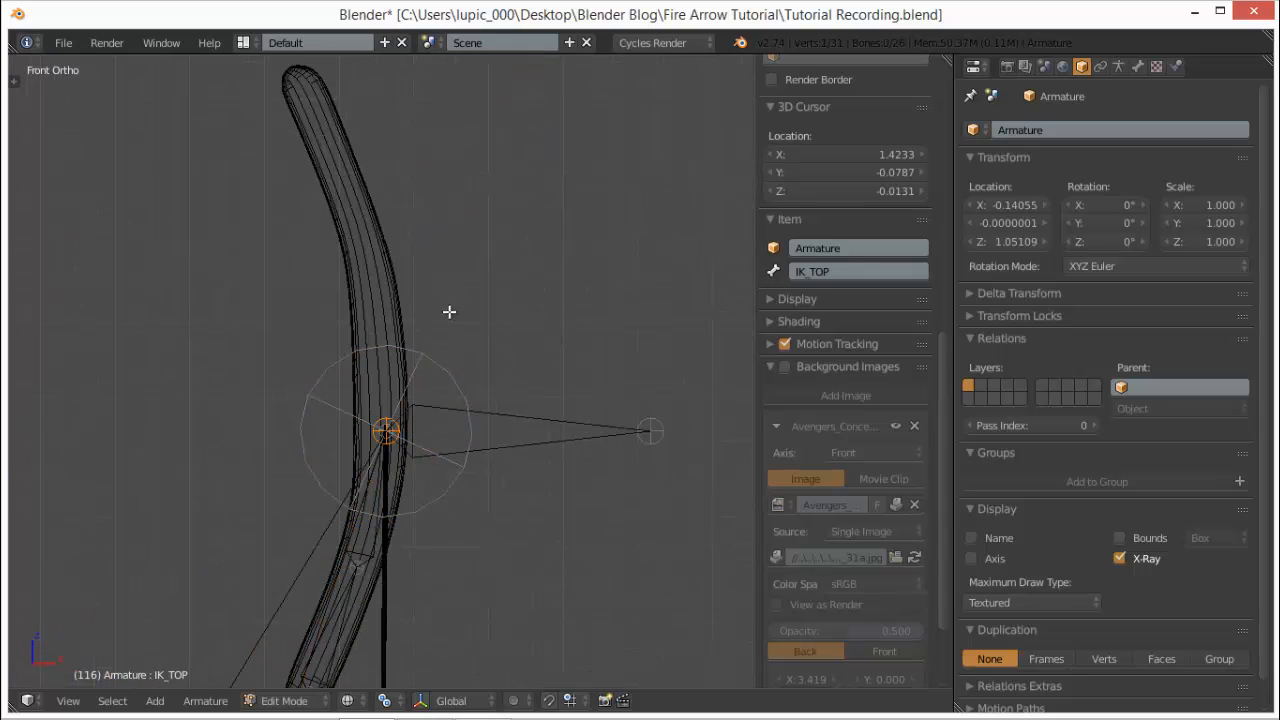
key(shift+d)
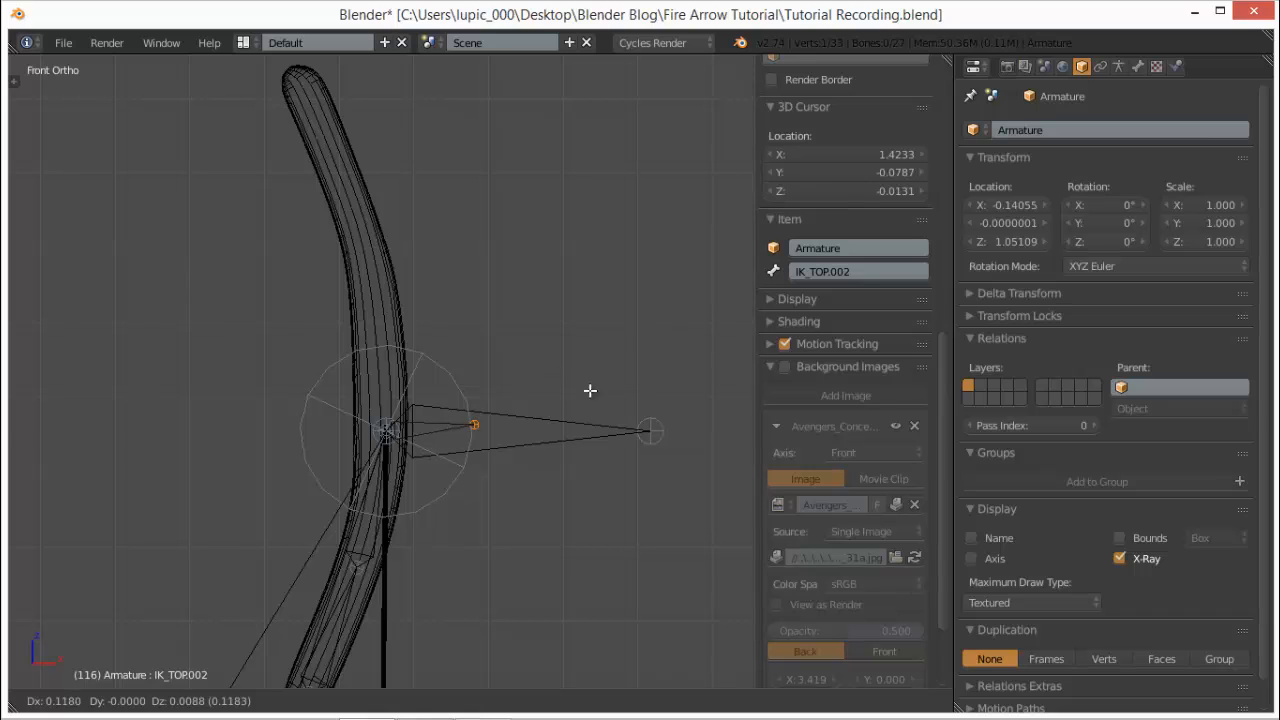
key(x)
key(Escape)
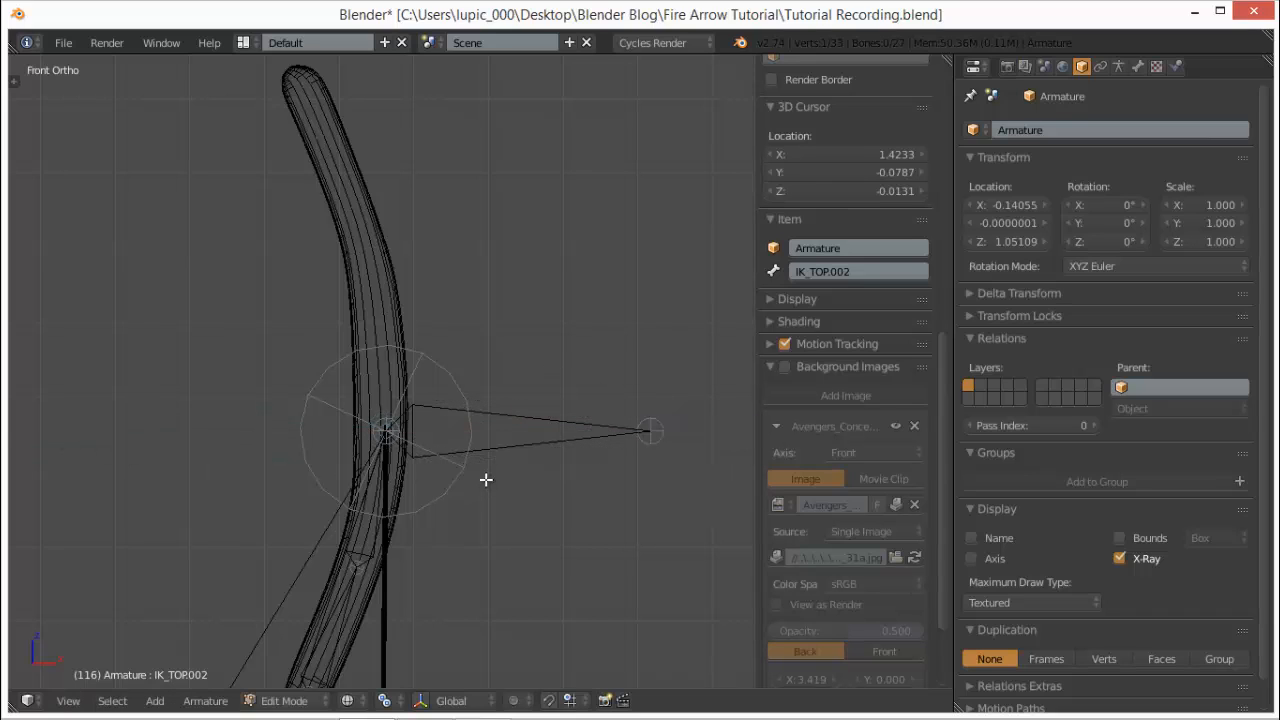
key(ctrl+z)
- Duplicate the whole IK_TOP bone in place at the upper limb tip
right_click(522, 443)
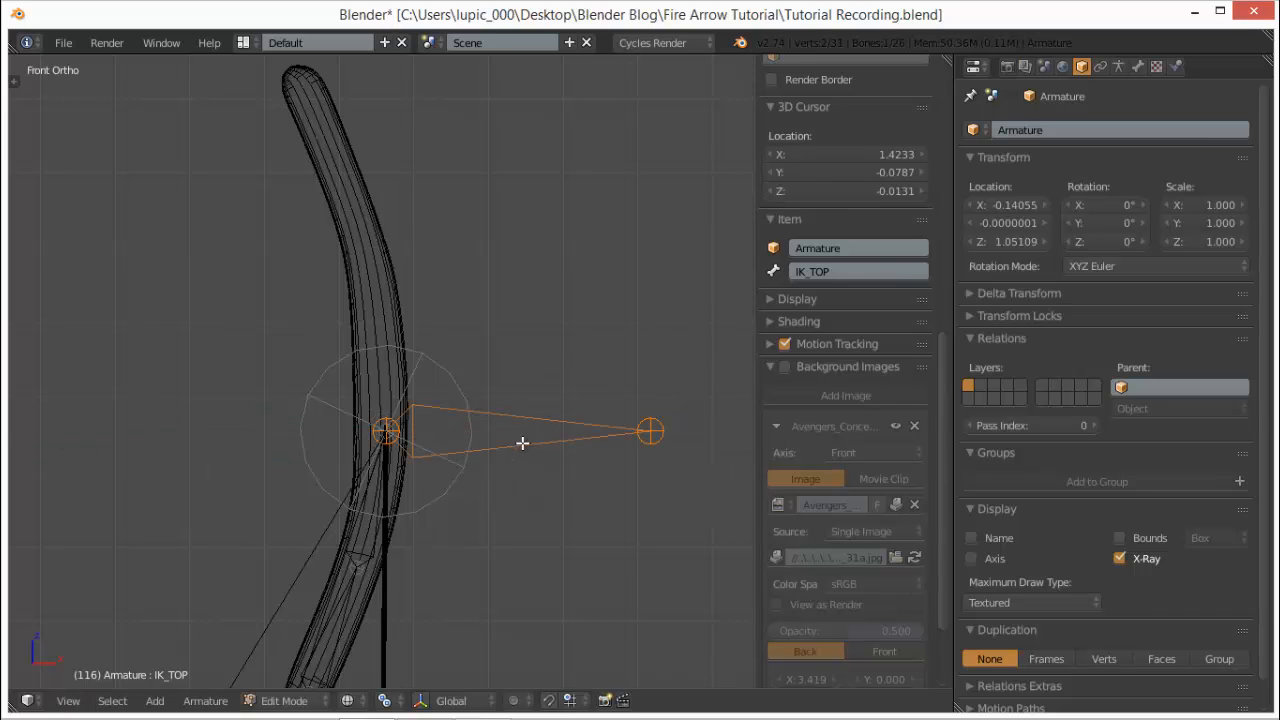
scroll(530, 446, down, 3)
key(shift+d)
key(Escape)
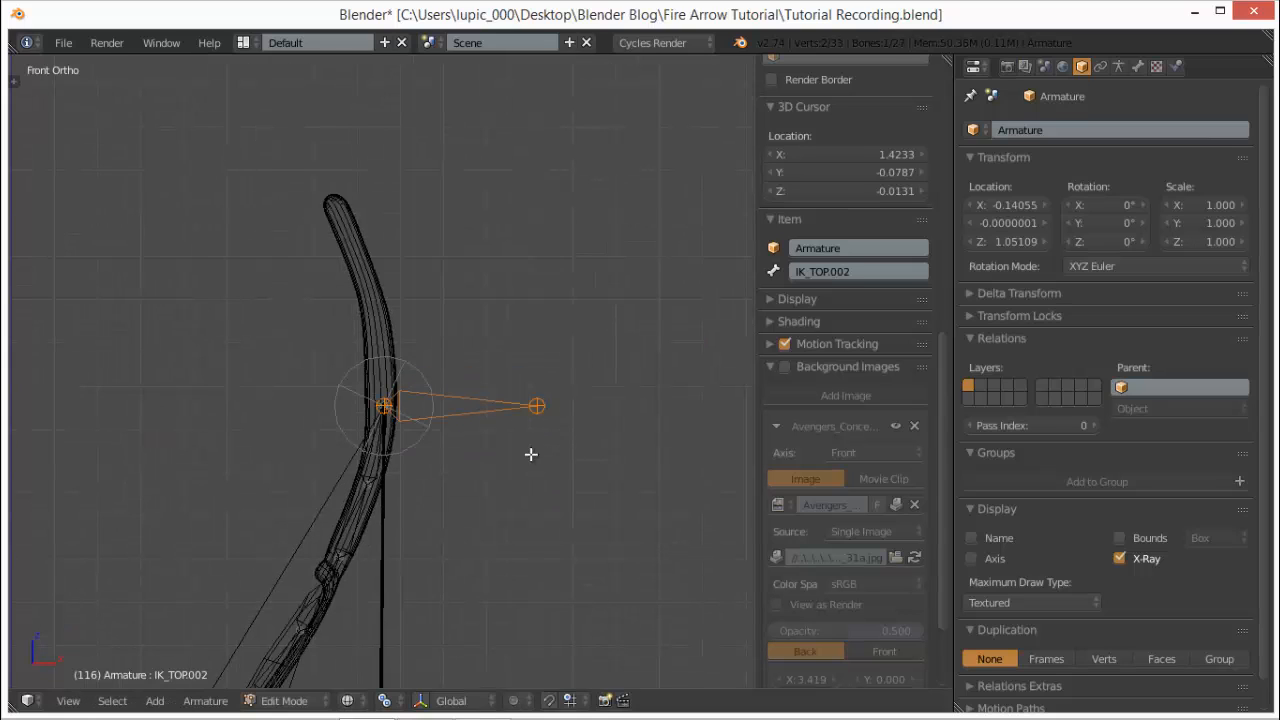
- Lengthen the duplicated bone to about twice the length of IK_TOP by moving its tail outward along the X axis
right_click(539, 410)
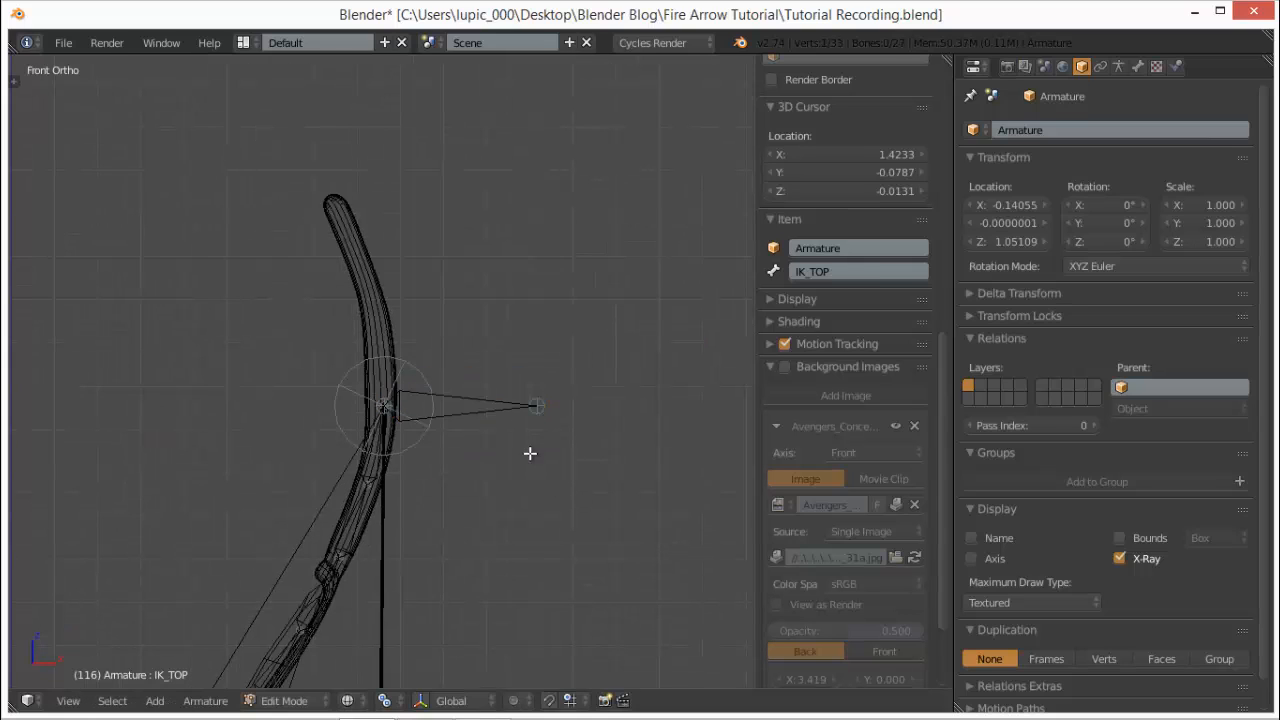
right_click(458, 414)
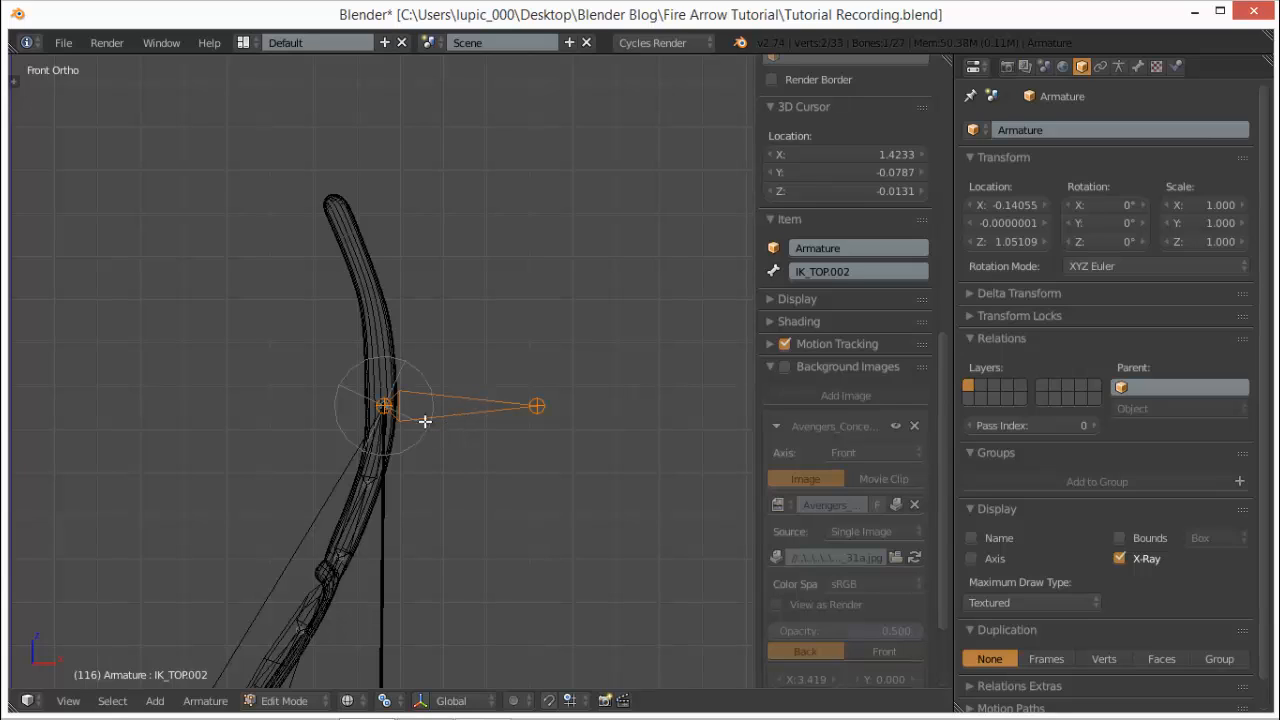
key(b)
middle_drag(409, 369, 413, 455)
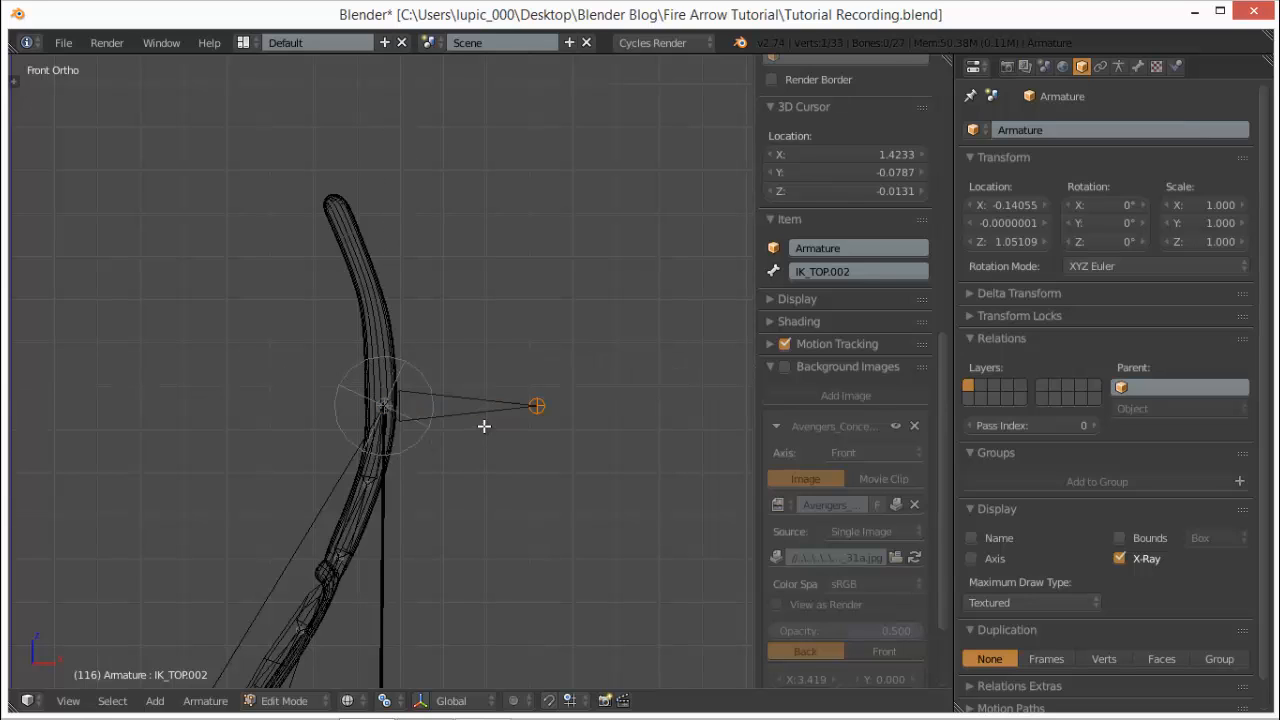
key(g)
key(x)
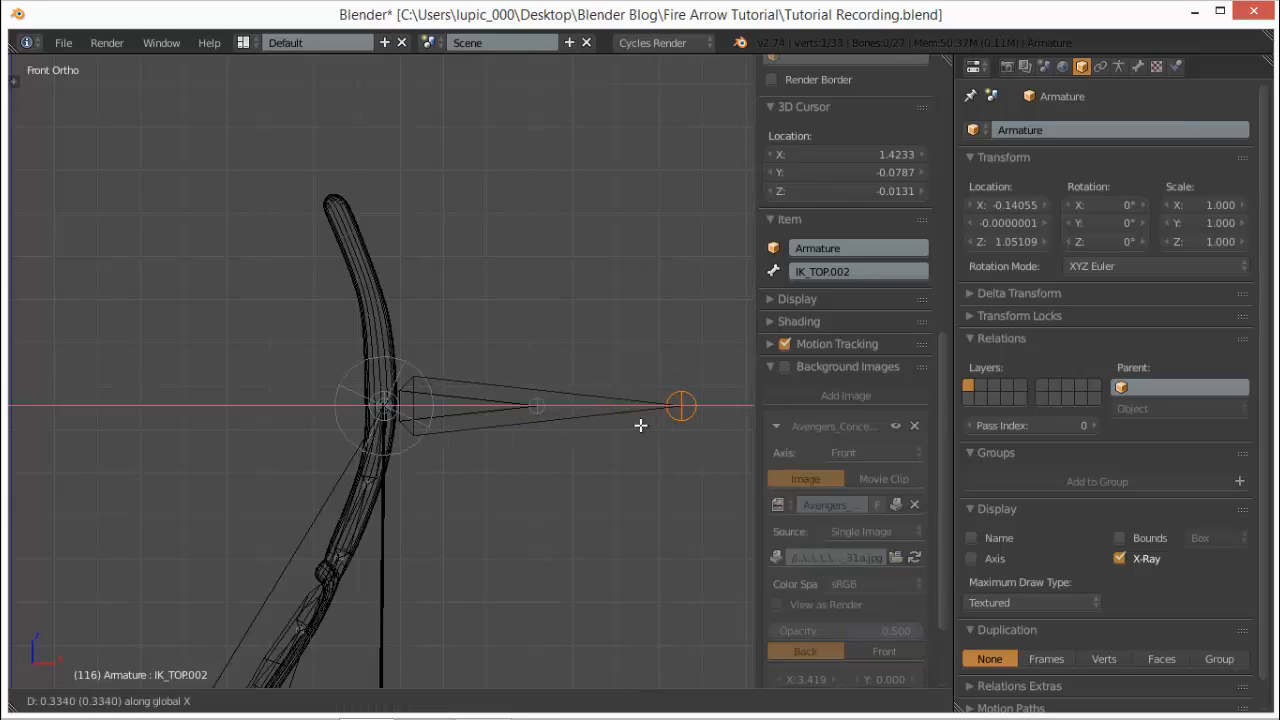
click(682, 426)
- Select the longer duplicate bone and add a Limit Distance bone constraint to it in Pose Mode
scroll(520, 500, down, 4)
shift+middle_drag(506, 422, 502, 361)
scroll(506, 385, up, 2)
shift+scroll(502, 361, down, 1)
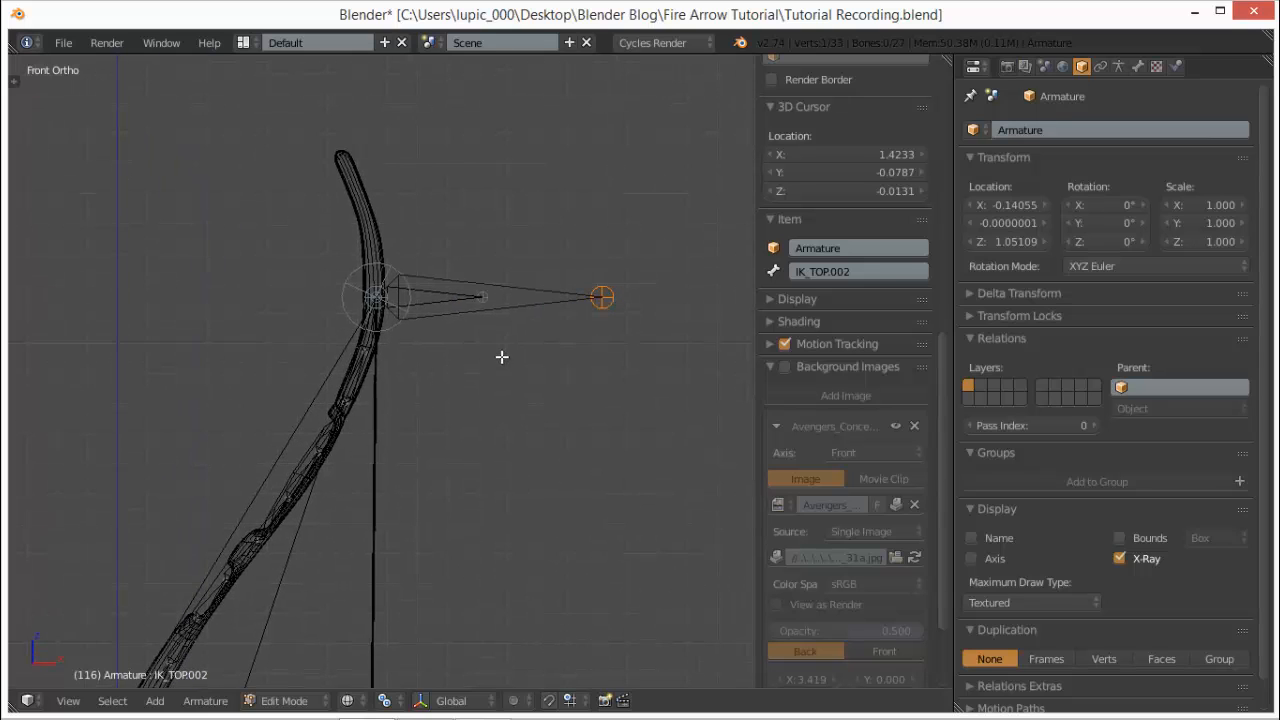
scroll(500, 357, down, 1)
right_click(507, 313)
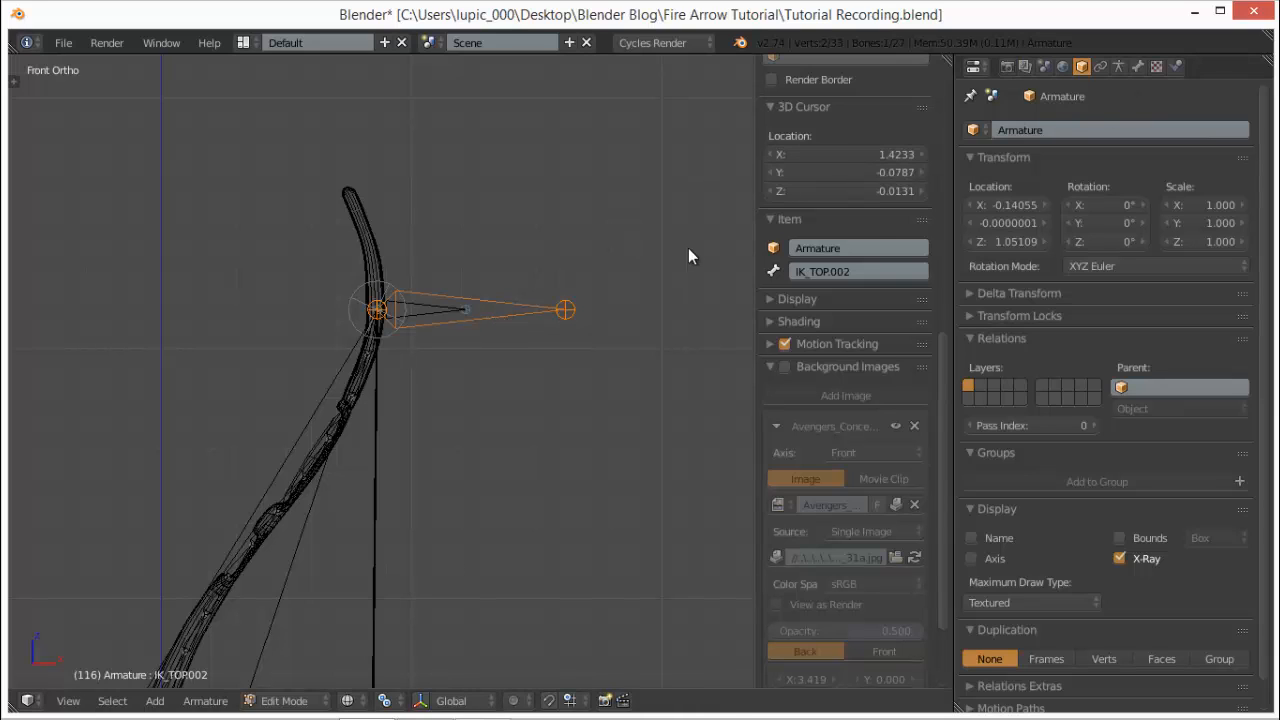
key(Tab)
click(1126, 128)
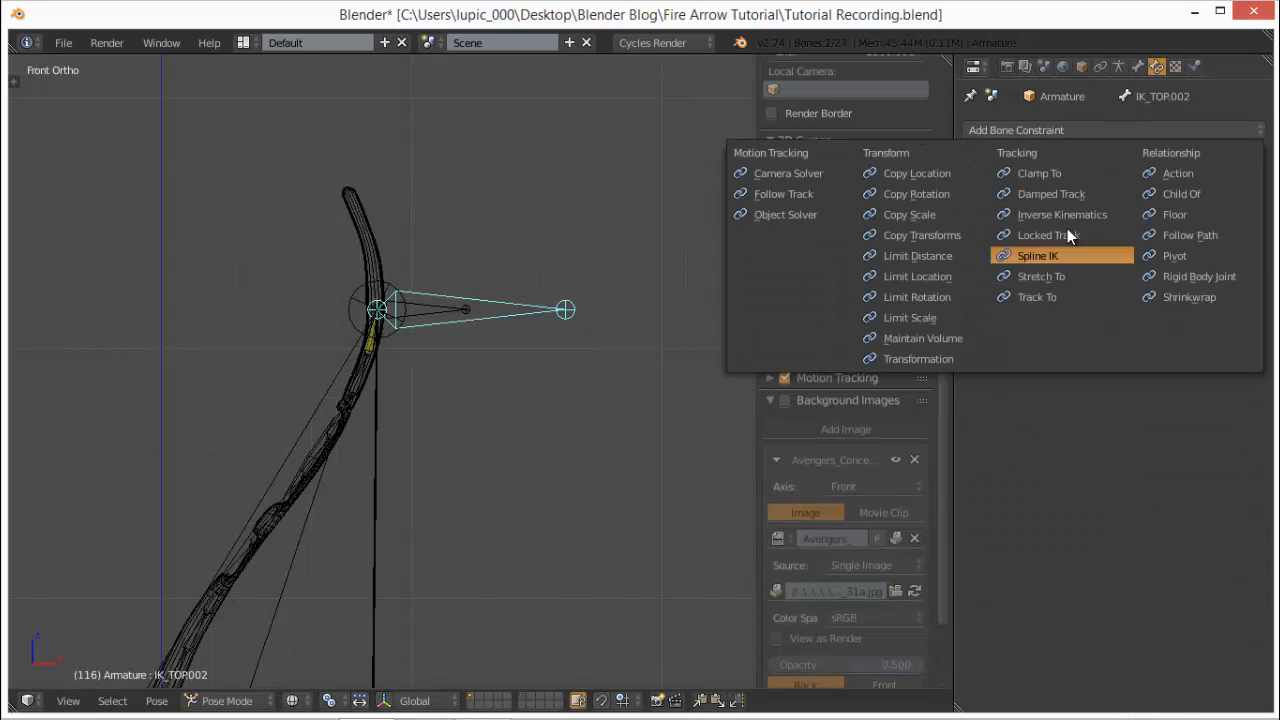
click(924, 256)
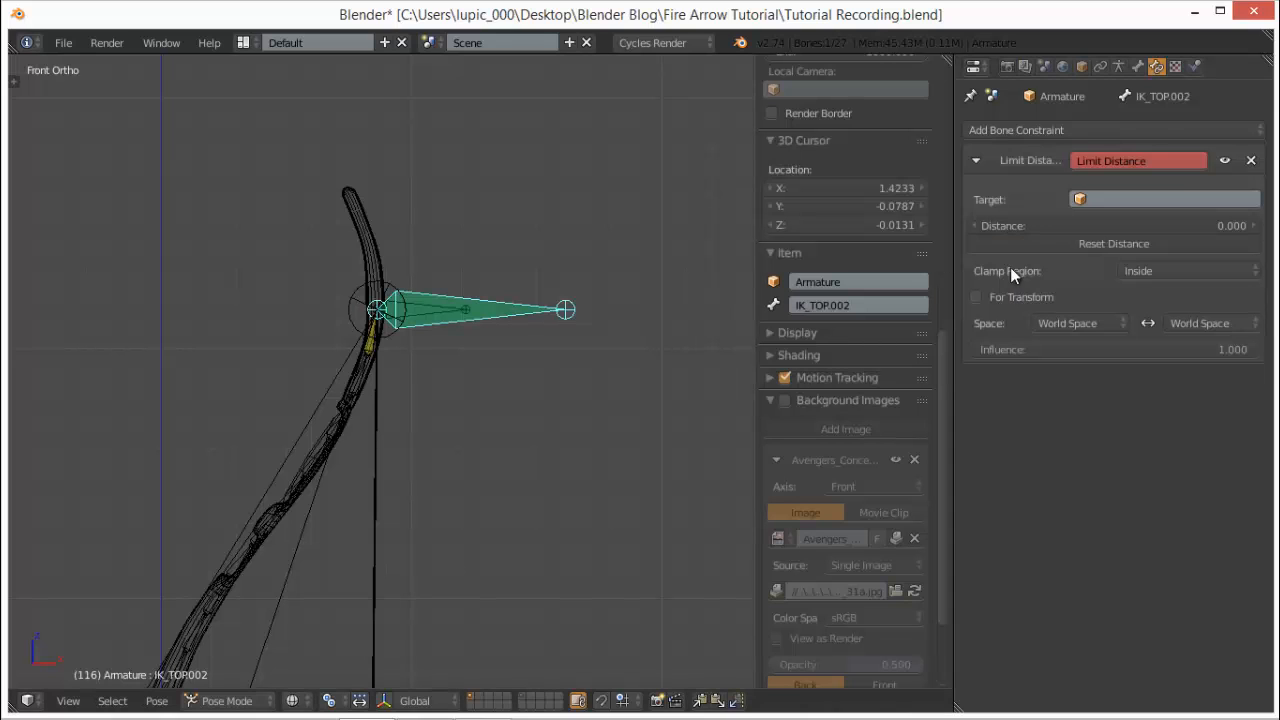
click(481, 706)
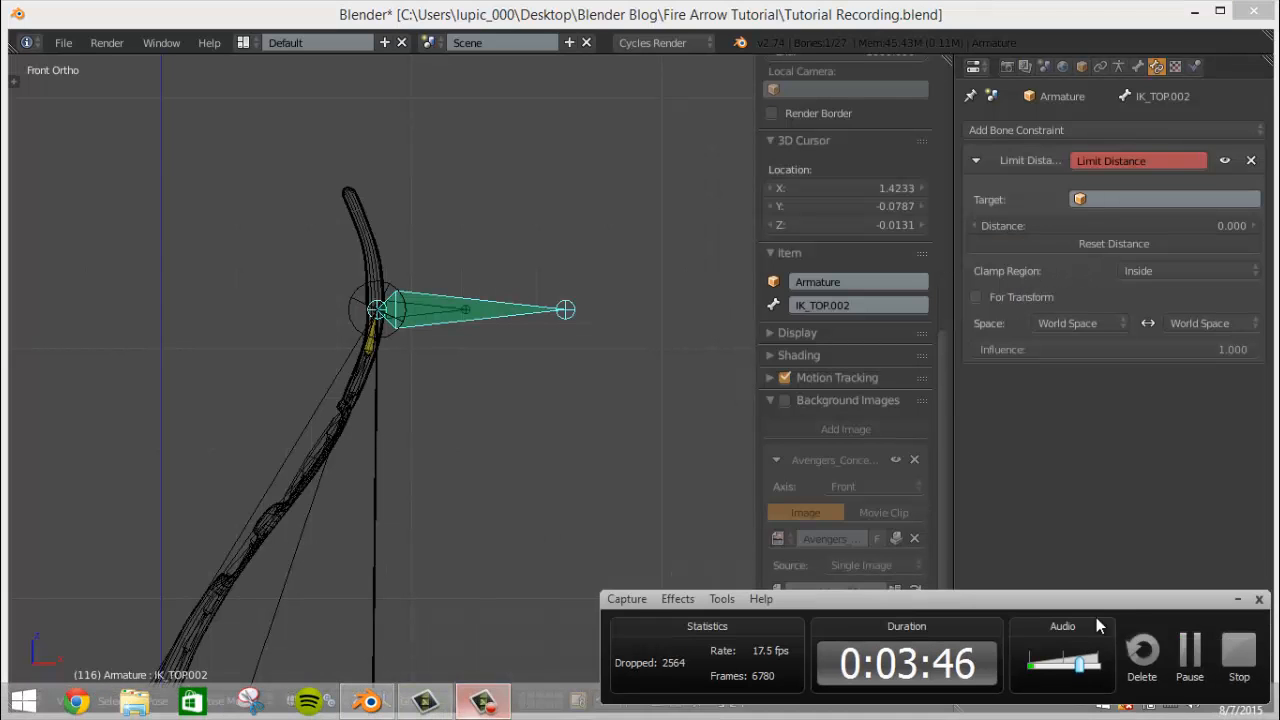
click(1190, 652)
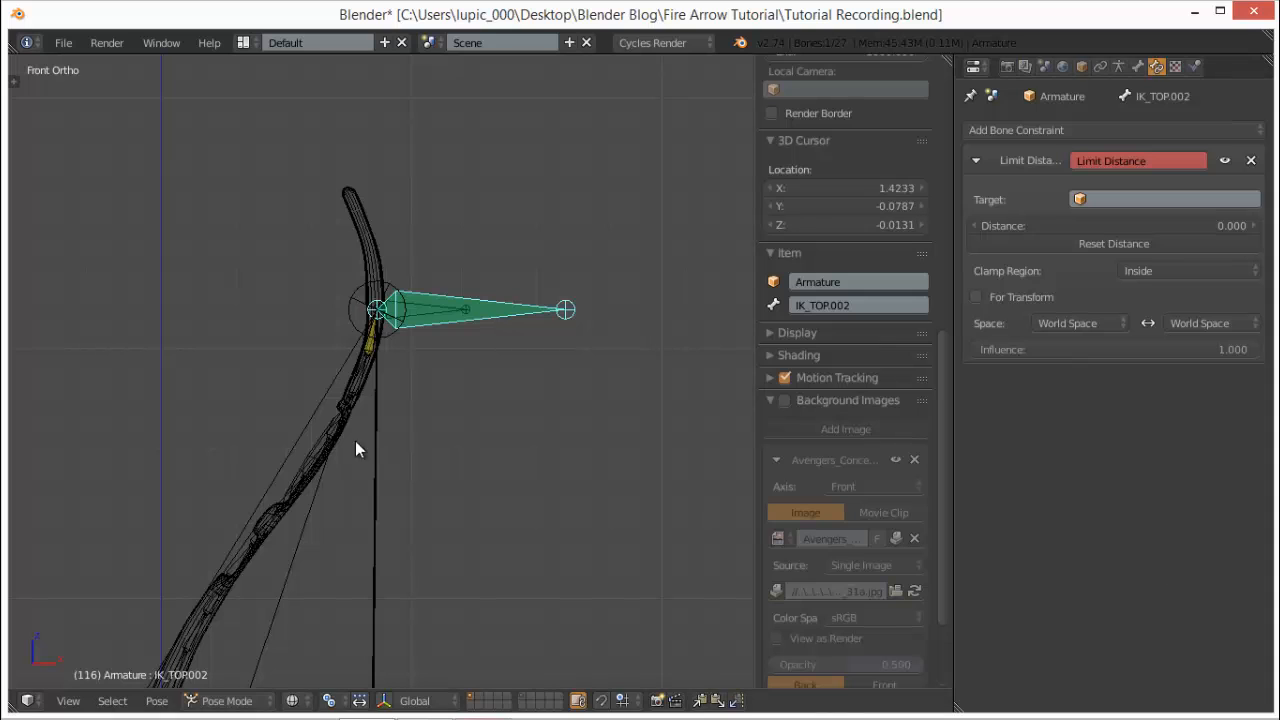
- Set the Limit Distance constraint's target to Armature and its target bone to String
scroll(490, 400, down, 3)
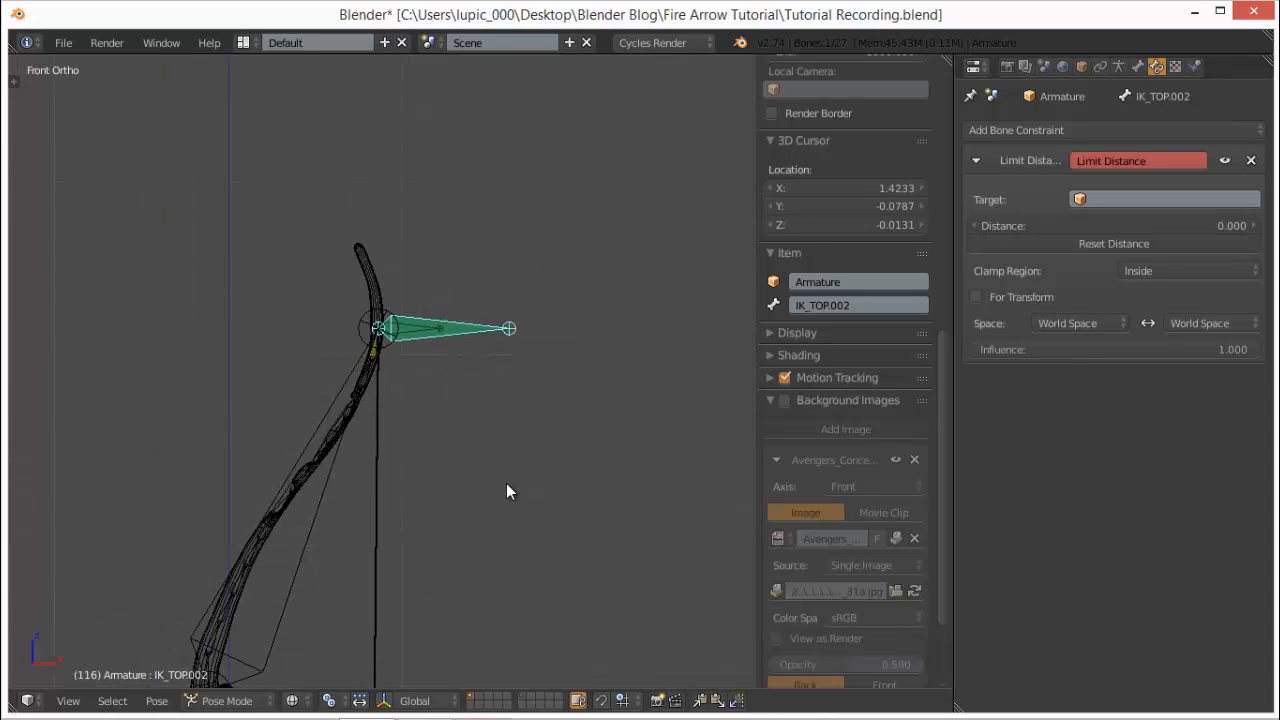
shift+middle_drag(469, 242, 437, 58)
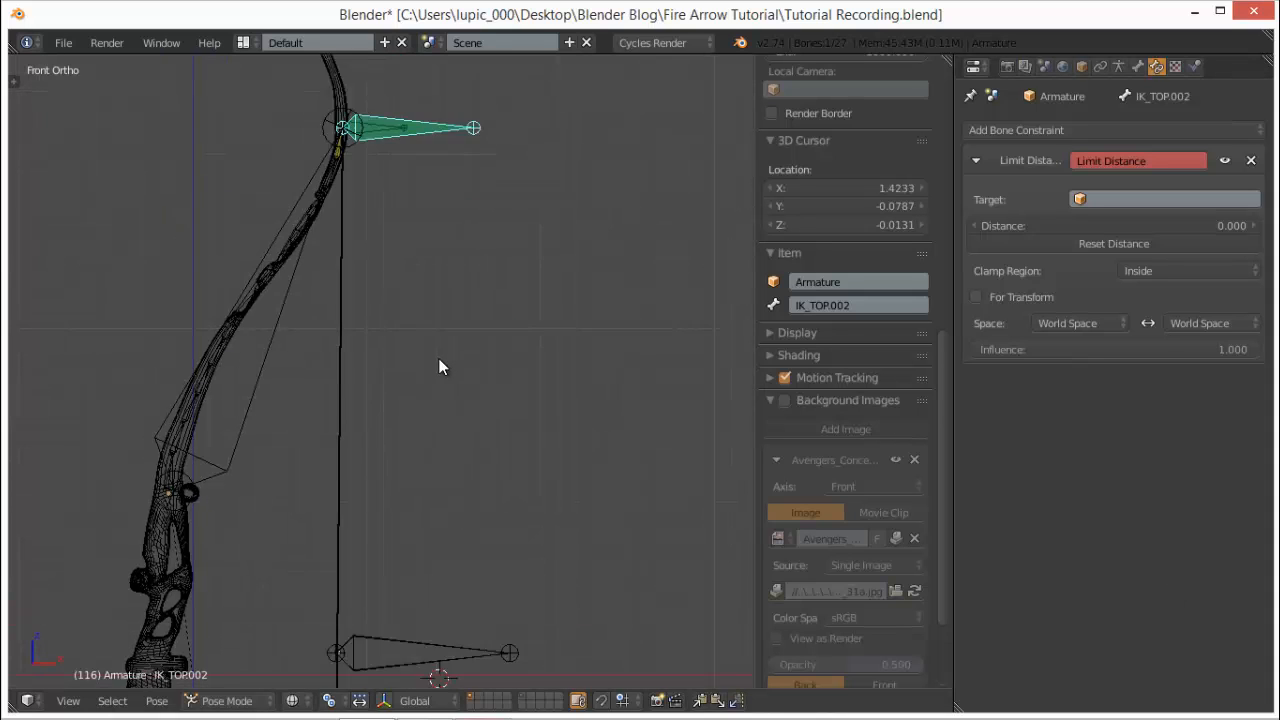
scroll(438, 361, down, 2)
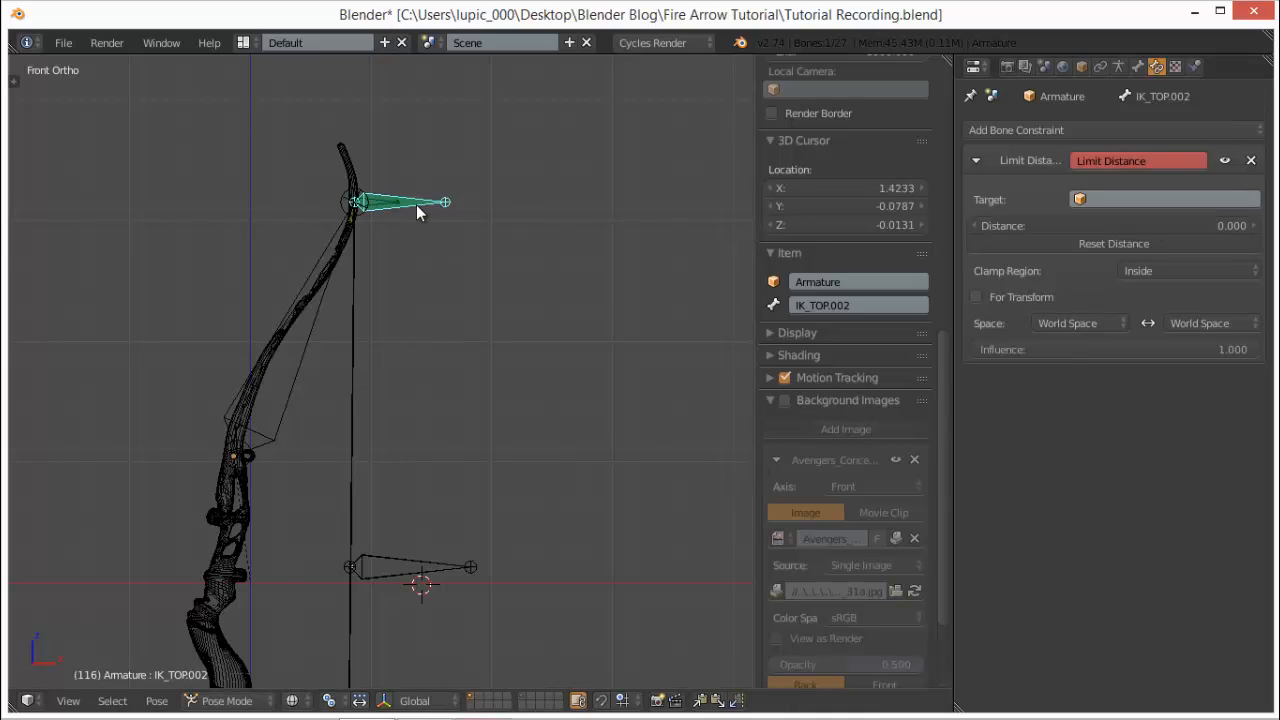
click(1164, 205)
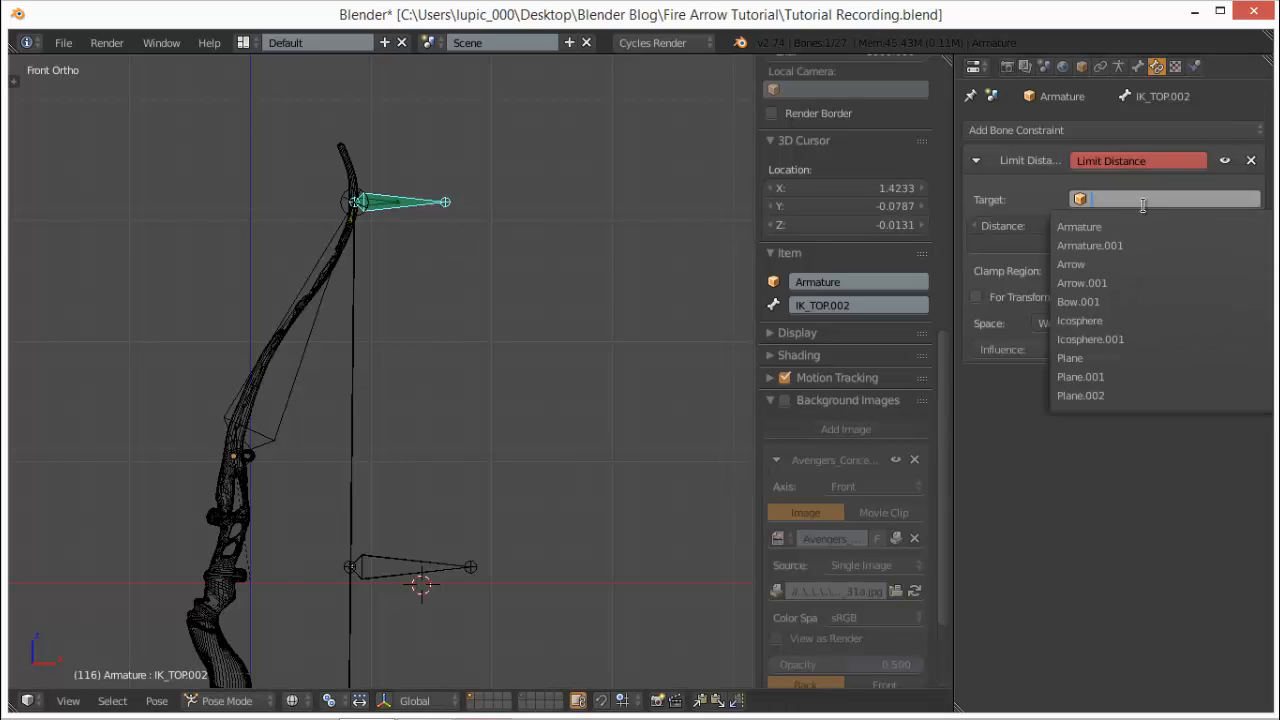
click(1126, 224)
click(1125, 224)
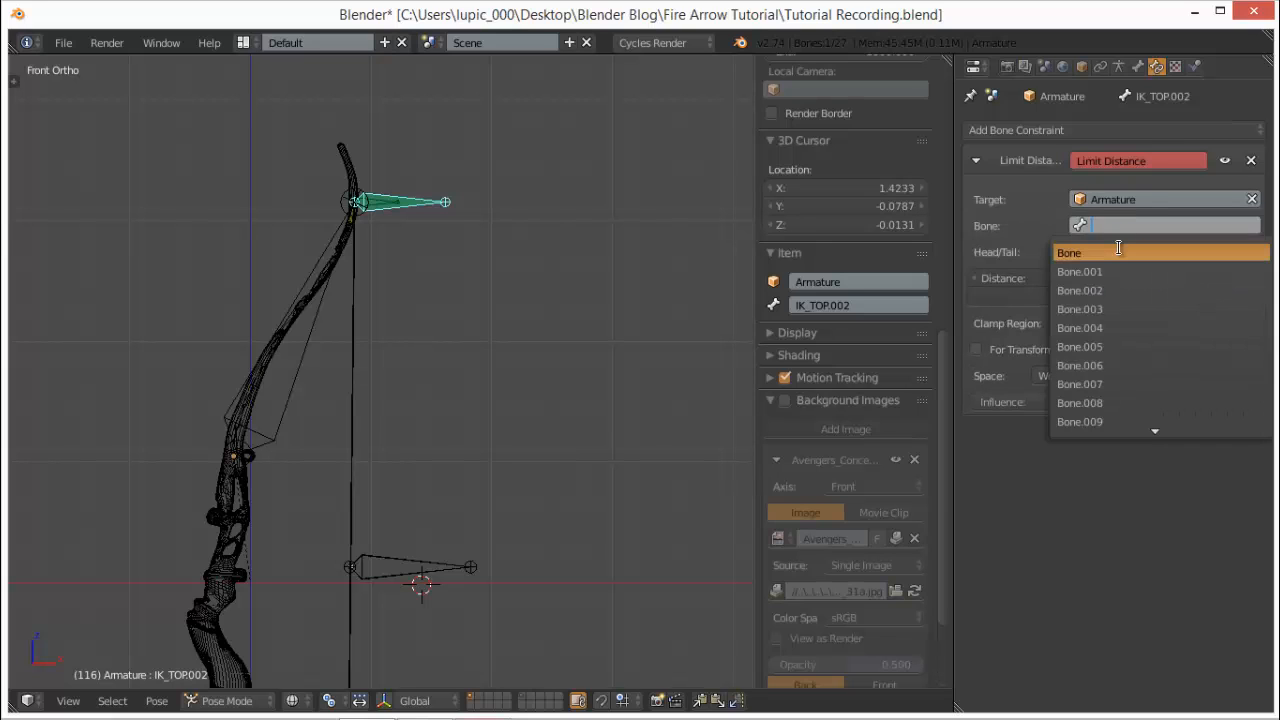
text(s)
click(1119, 256)
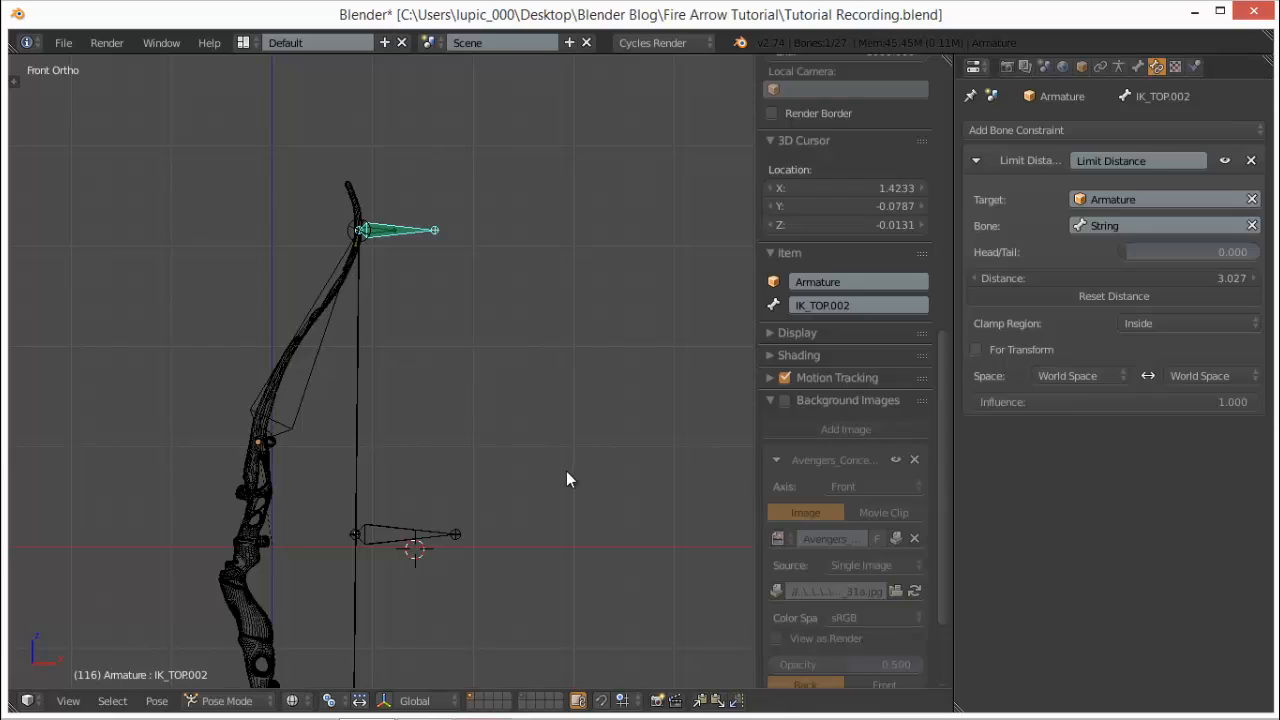
- Test the distance limit by moving the String bone away from the bow, cancelling each move
right_click(417, 532)
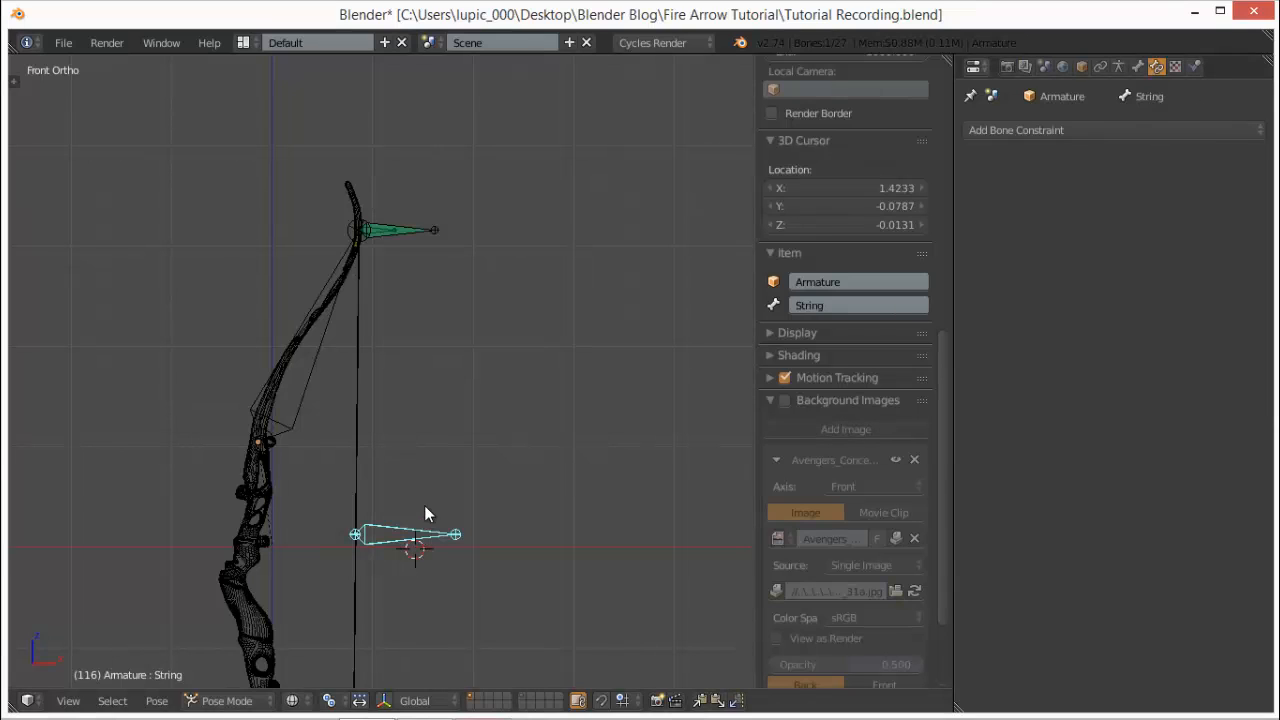
key(g)
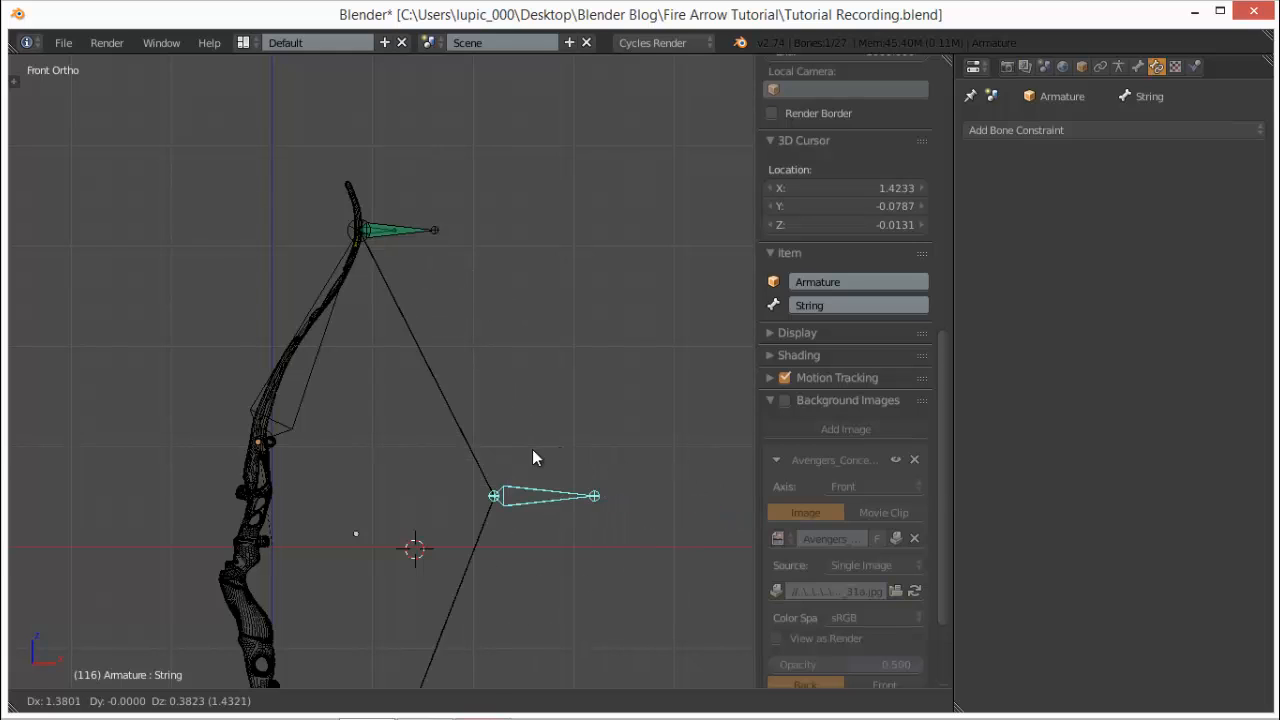
right_click(539, 477)
key(g)
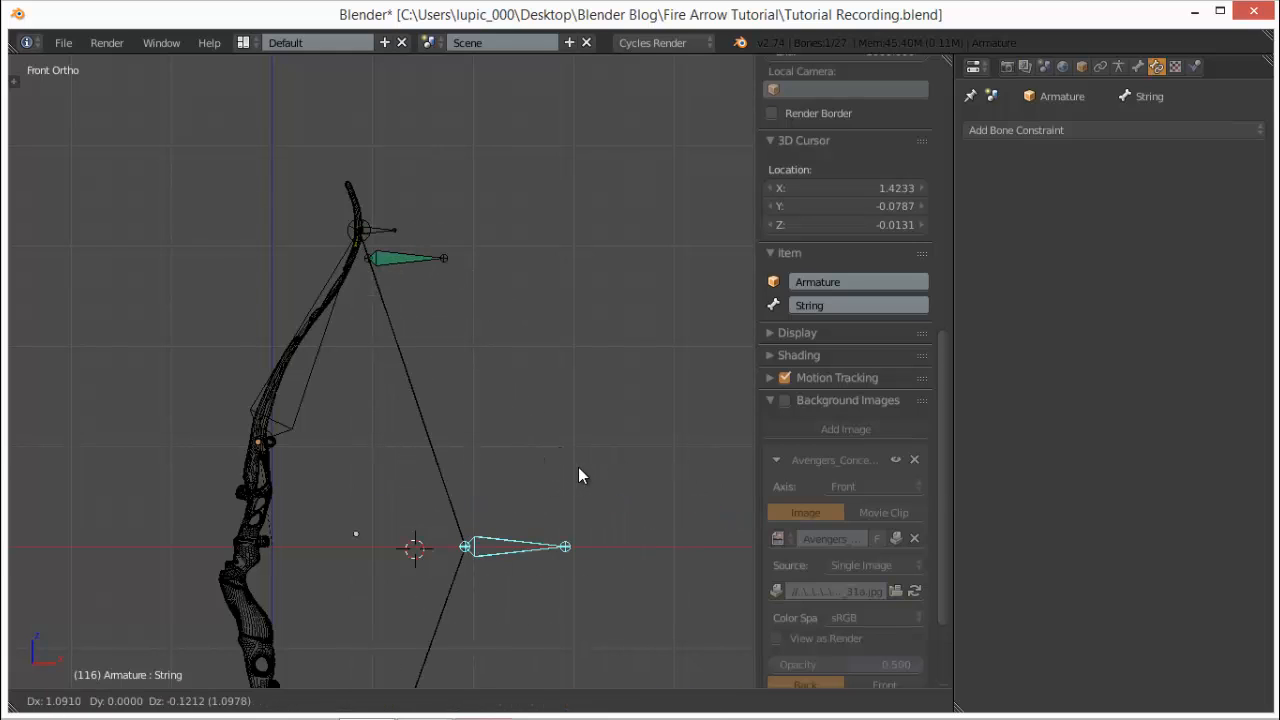
right_click(499, 511)
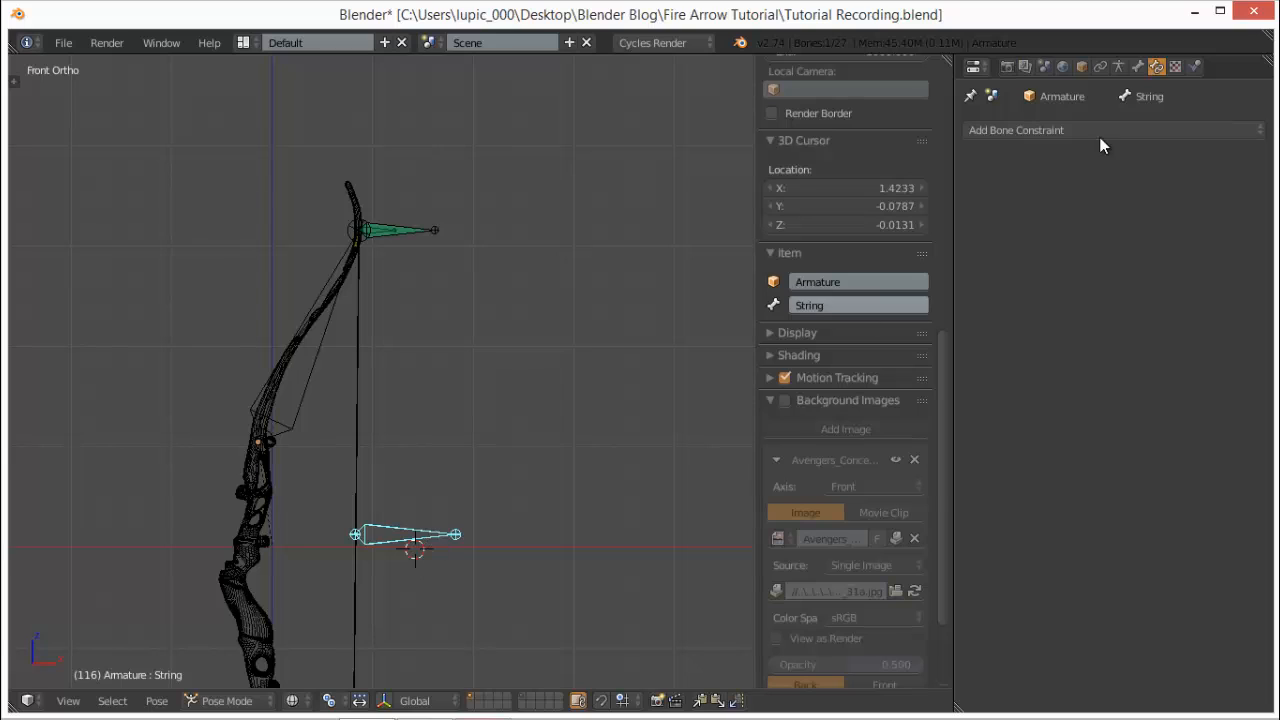
key(g)
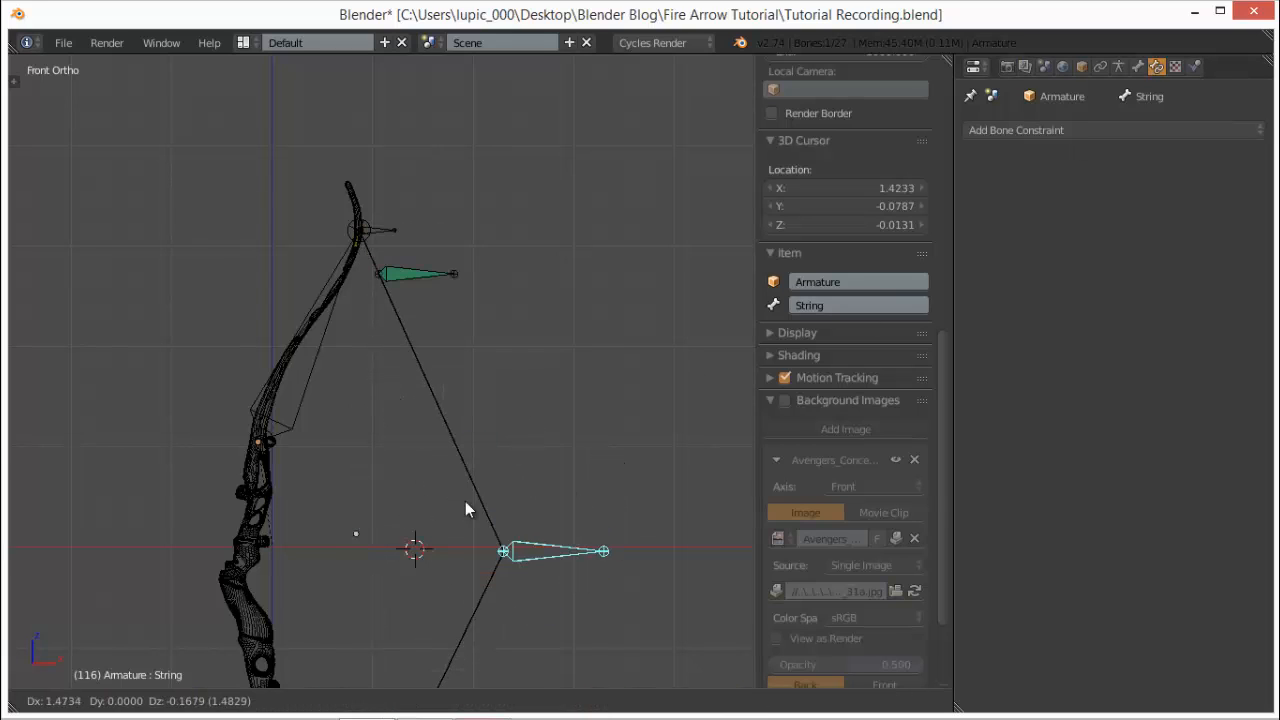
right_click(450, 526)
- Add a Limit Location constraint to the String bone with all X, Y and Z minimums and maximums enabled in Local Space
click(1120, 130)
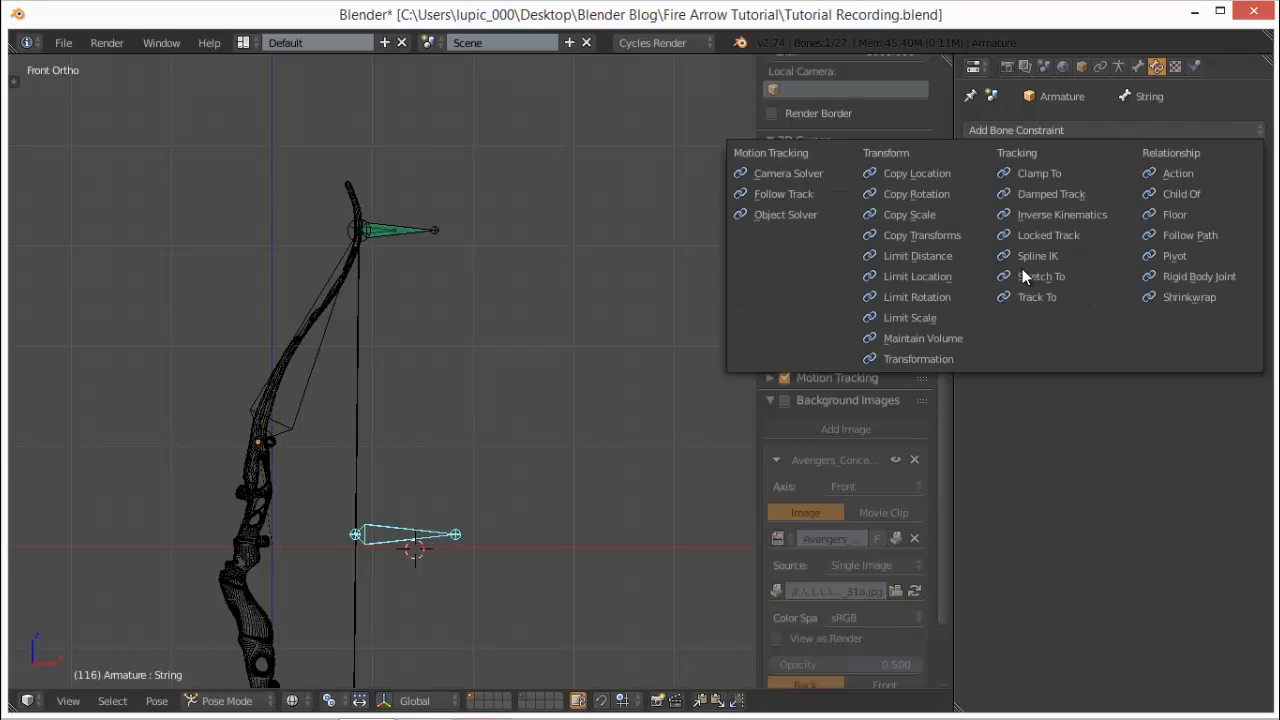
click(947, 279)
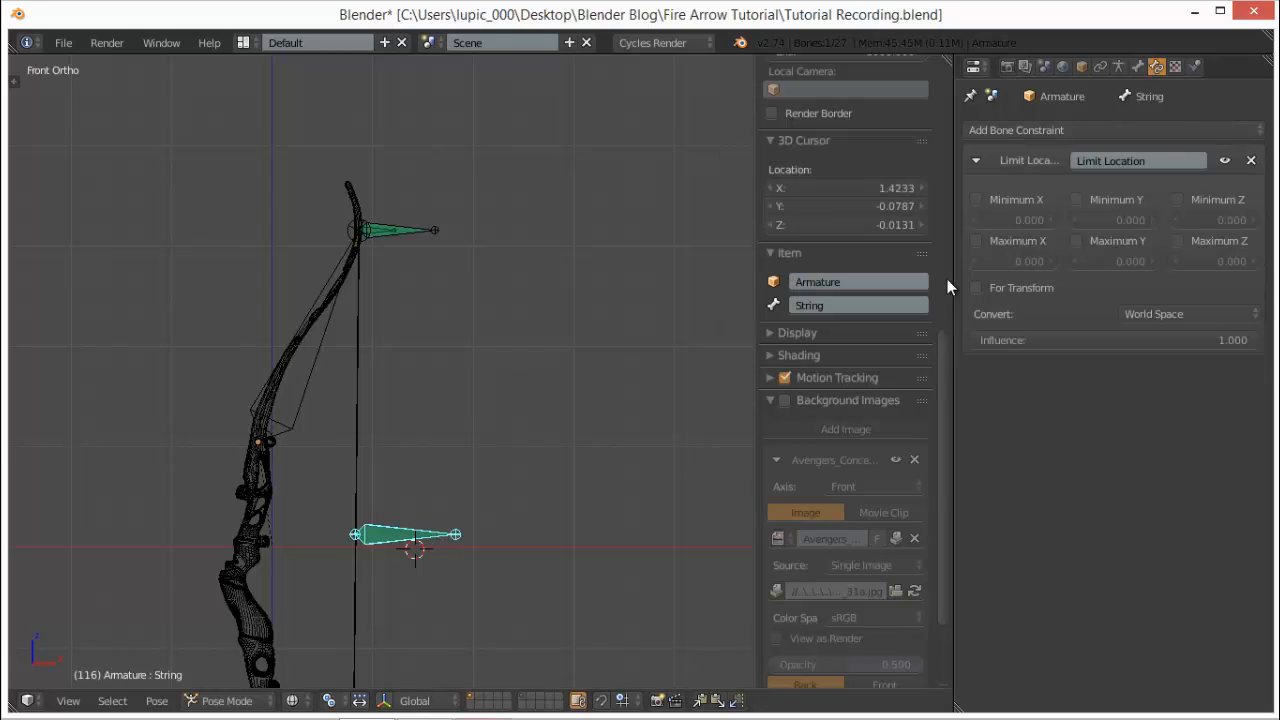
click(1121, 202)
click(1117, 238)
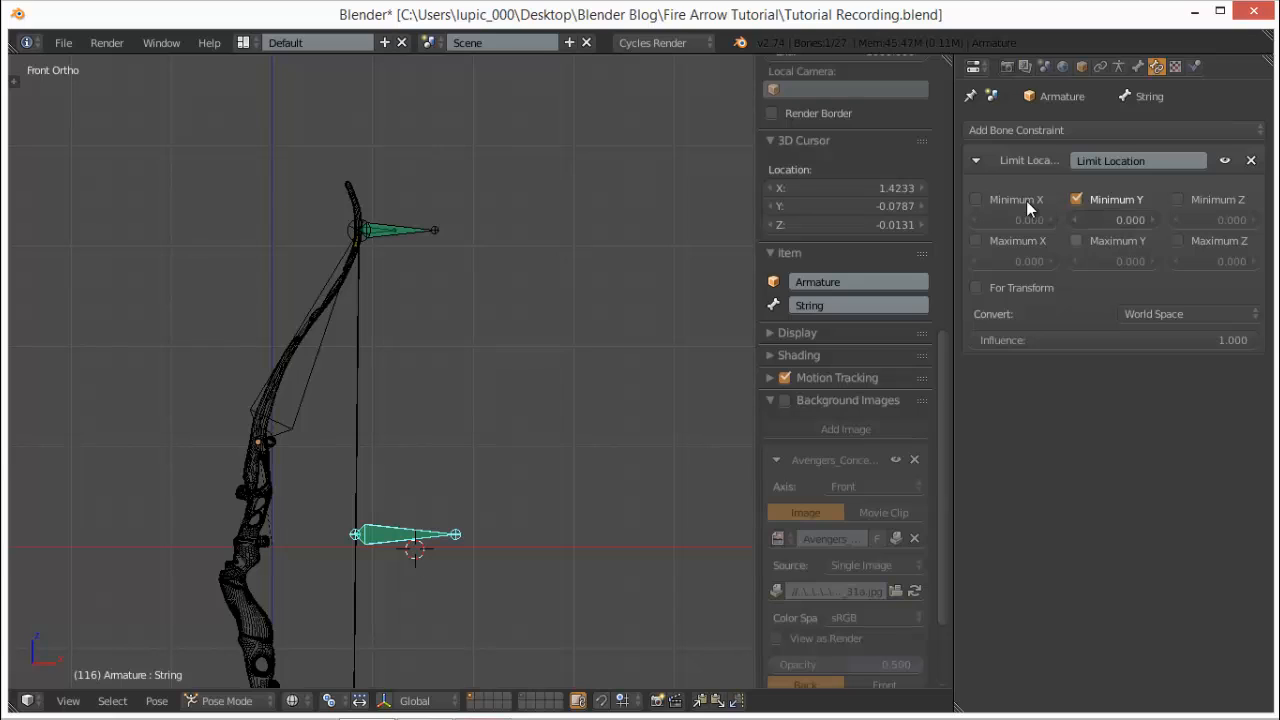
click(1026, 200)
click(1022, 240)
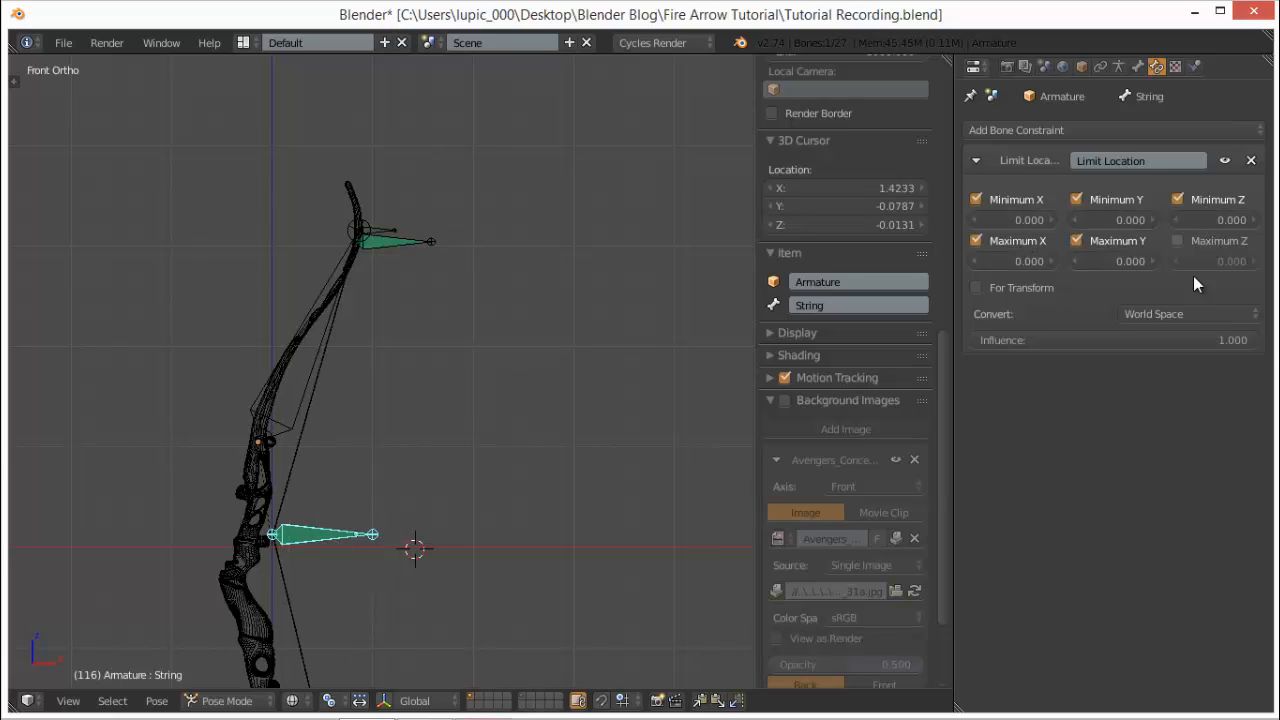
click(1196, 315)
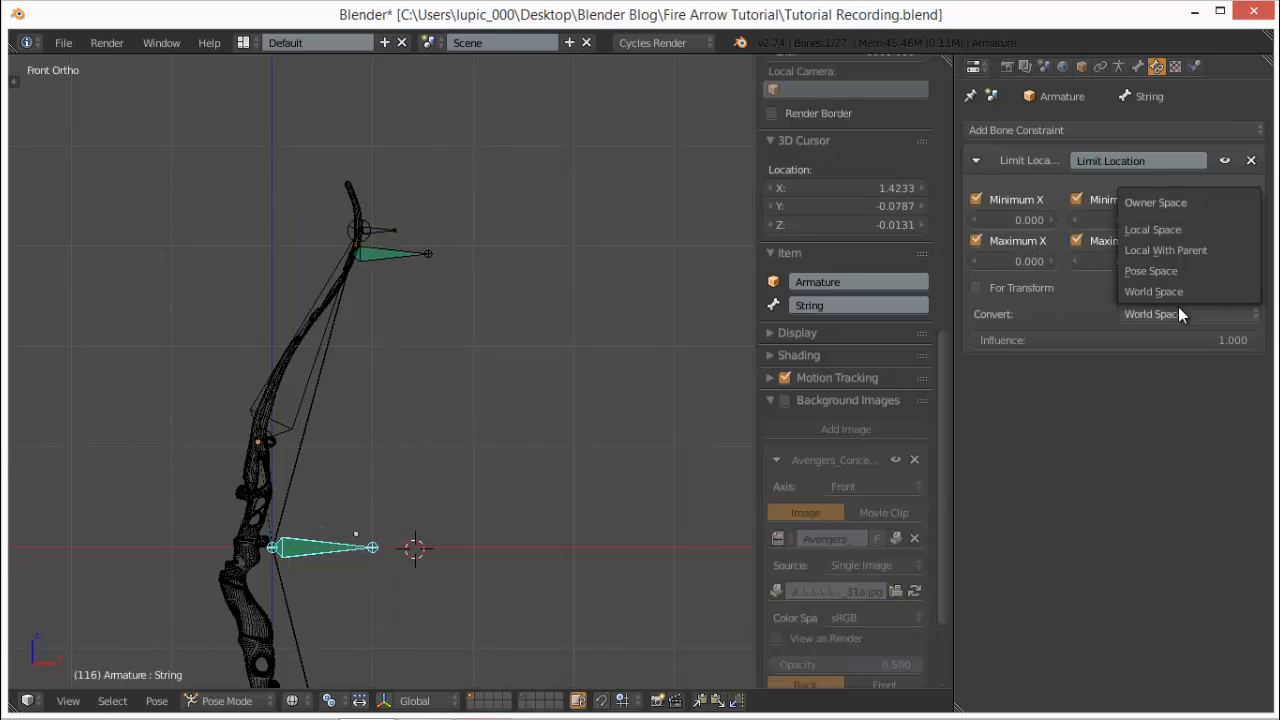
click(1178, 229)
- Set the Minimum Y of the String bone's Limit Location constraint to -0.5
click(1114, 219)
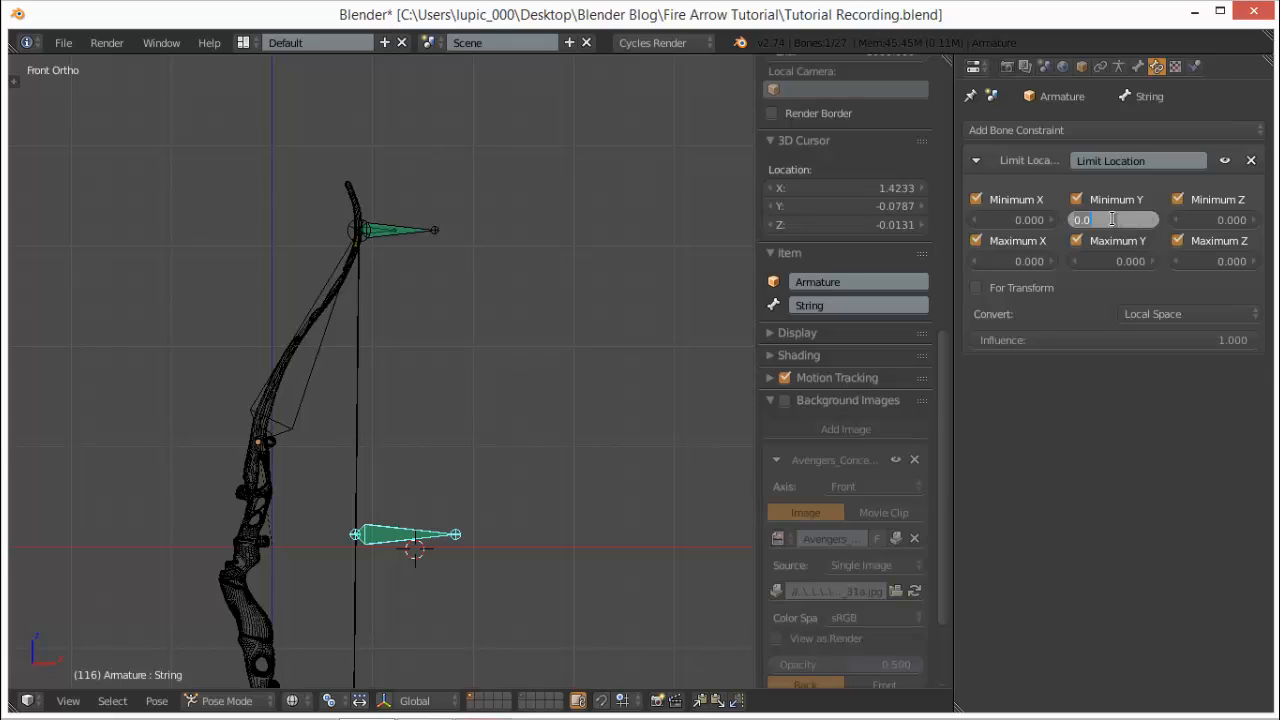
key(BackSpace)
text(-.5)
key(Return)
- Try Maximum Y limits of 8 and 2 on the String bone, test-moving the bone with each value
click(1114, 259)
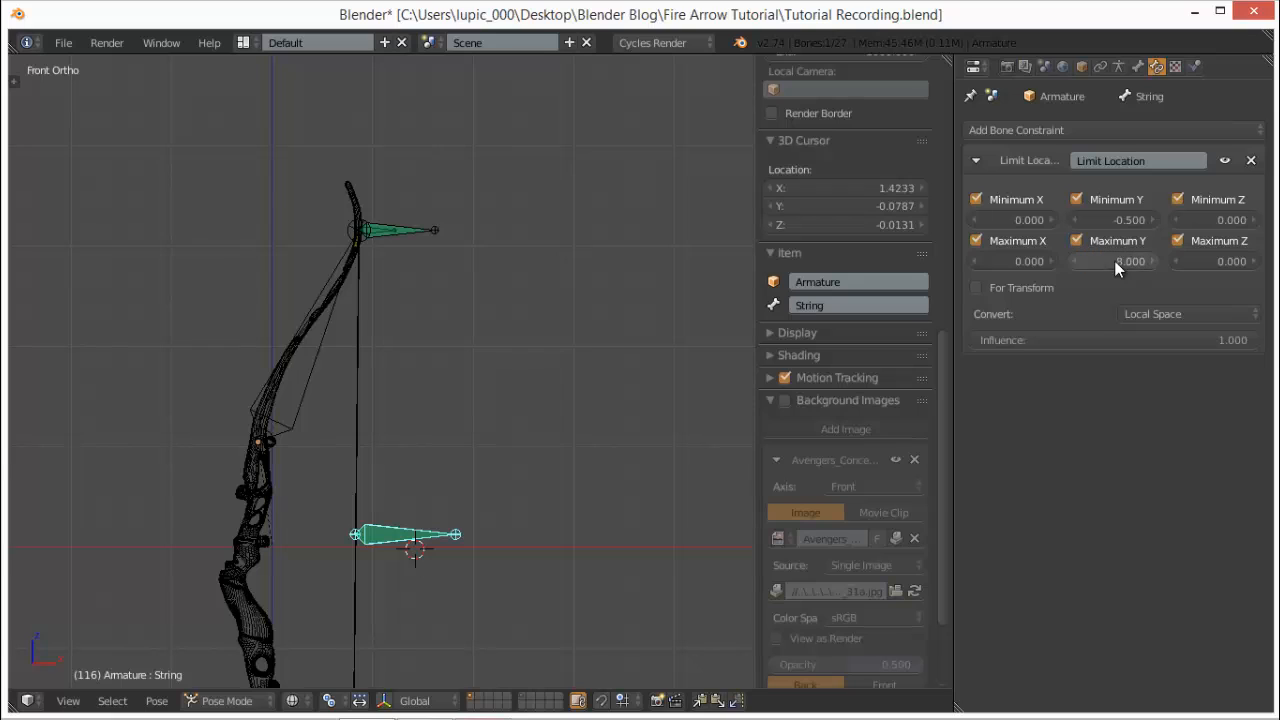
key(g)
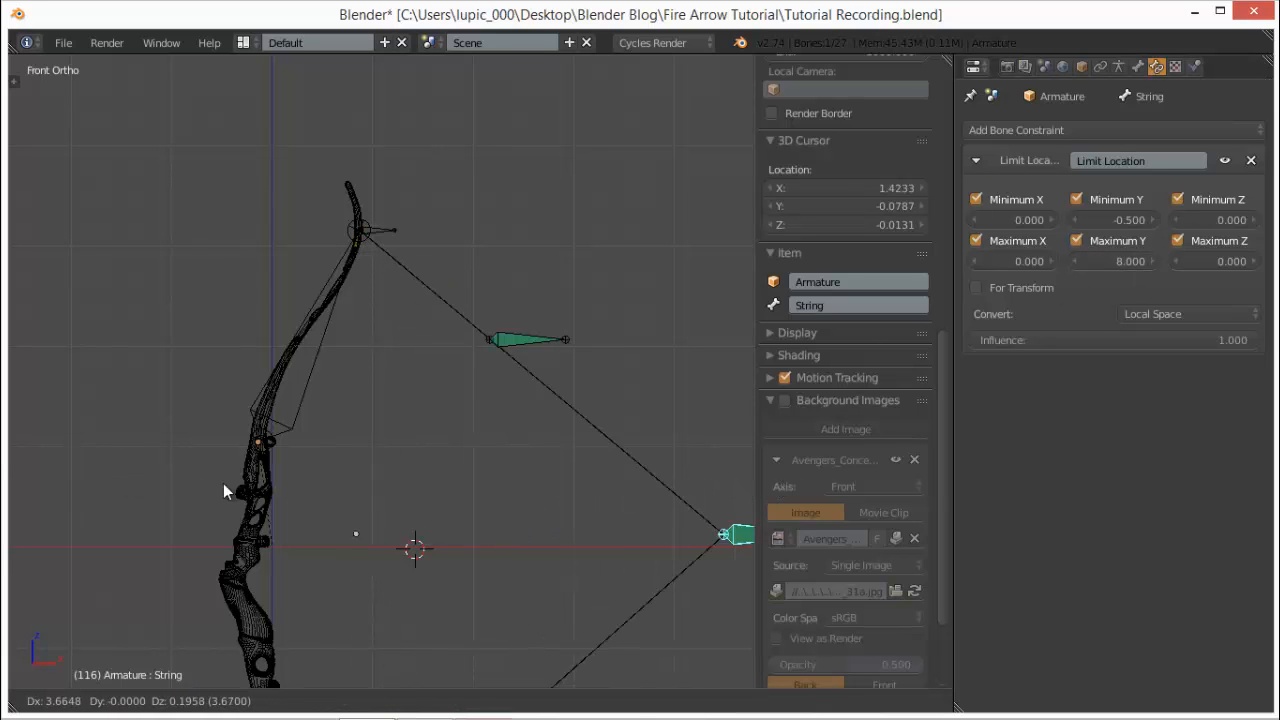
right_click(601, 472)
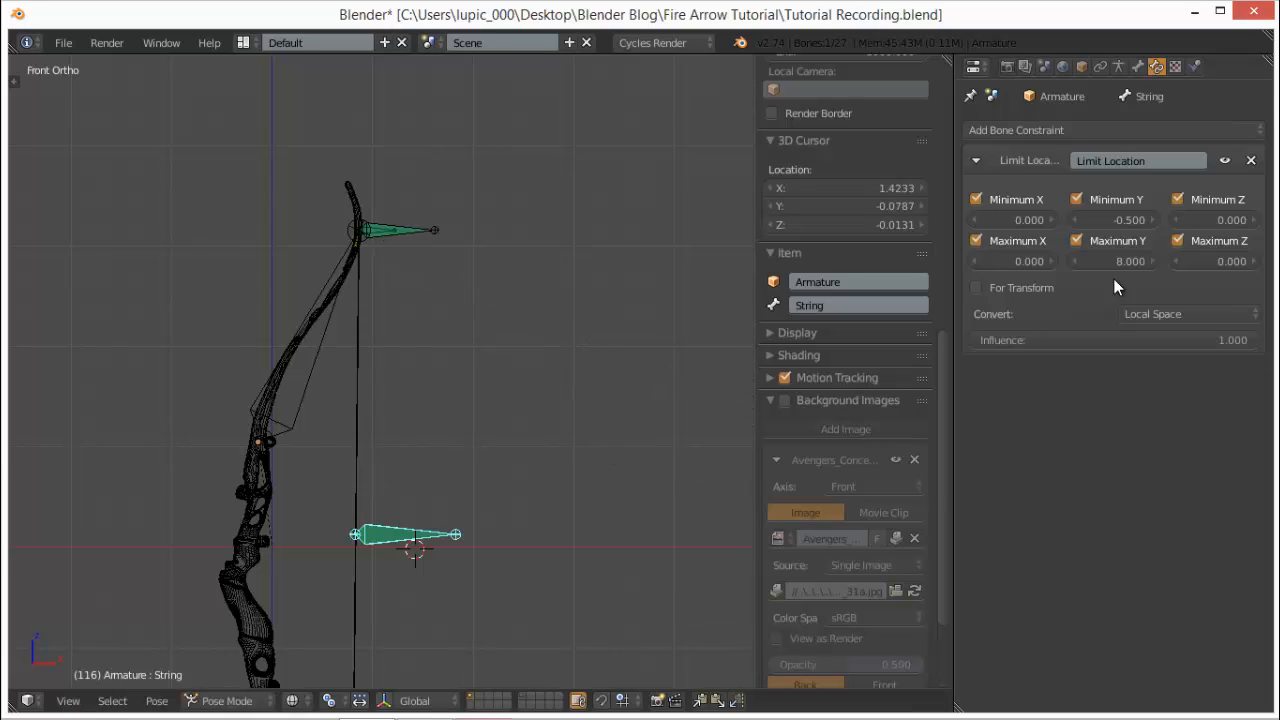
text(2)
key(Return)
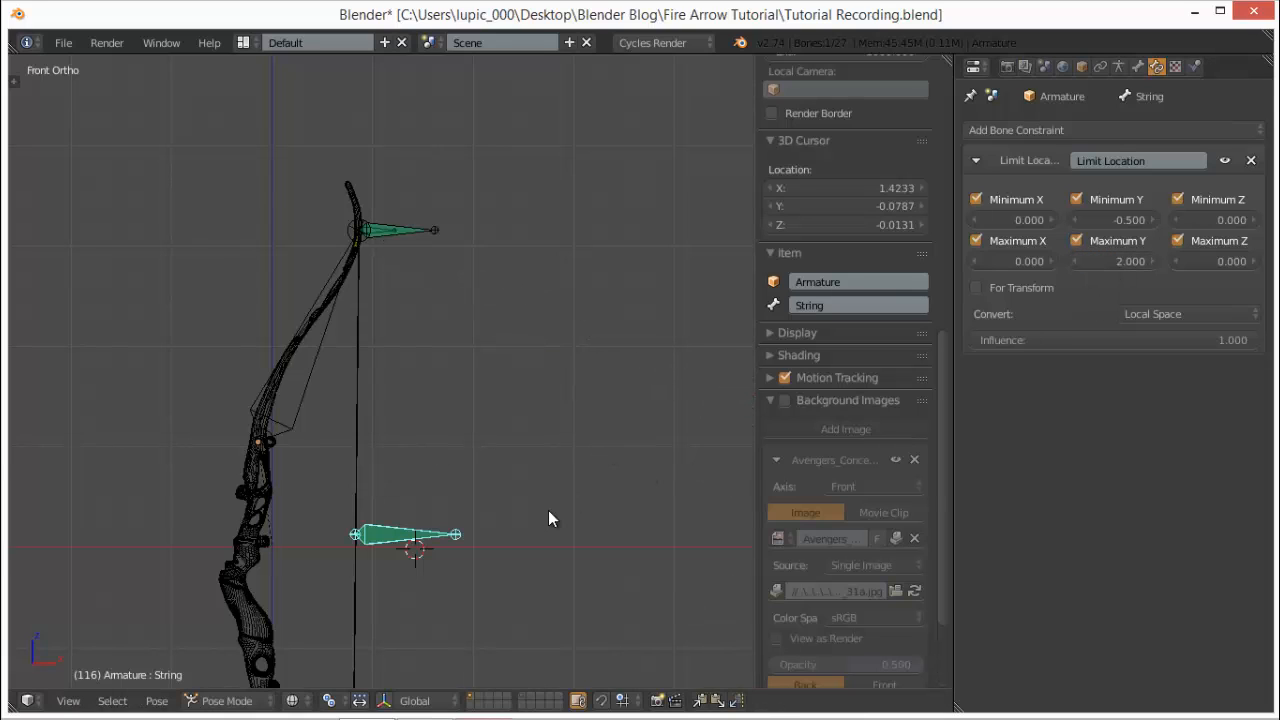
key(g)
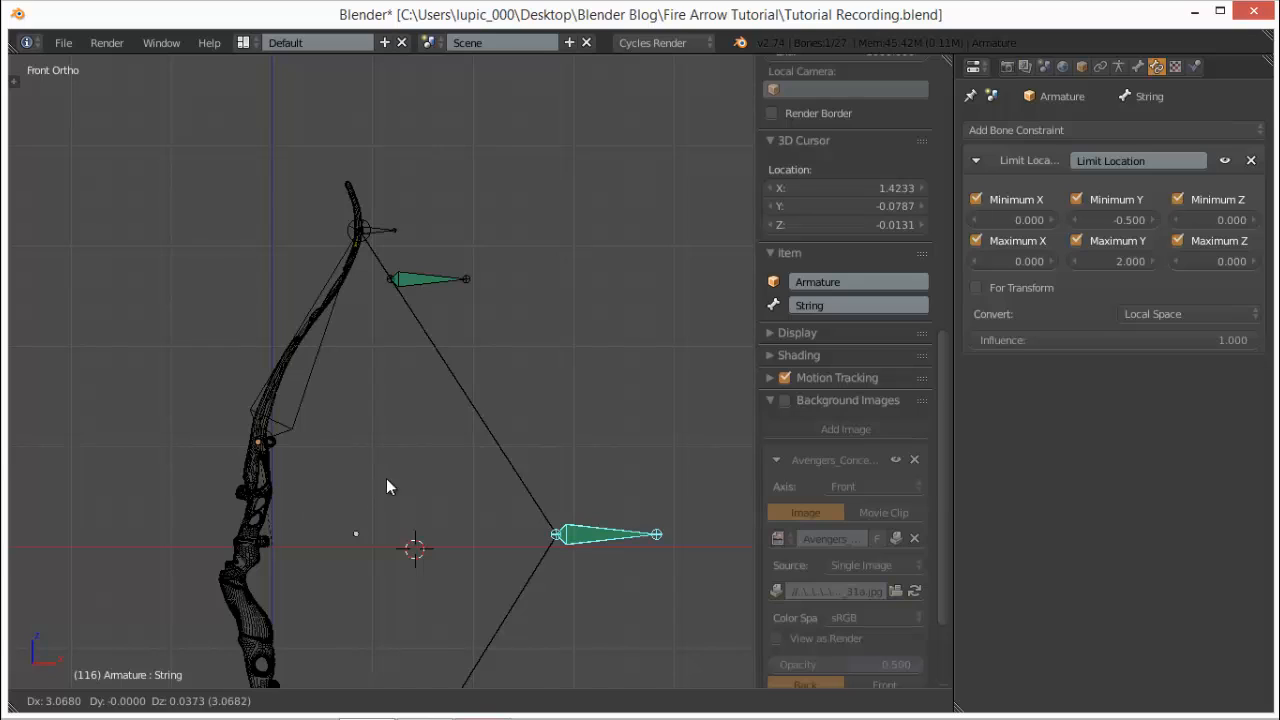
right_click(431, 468)
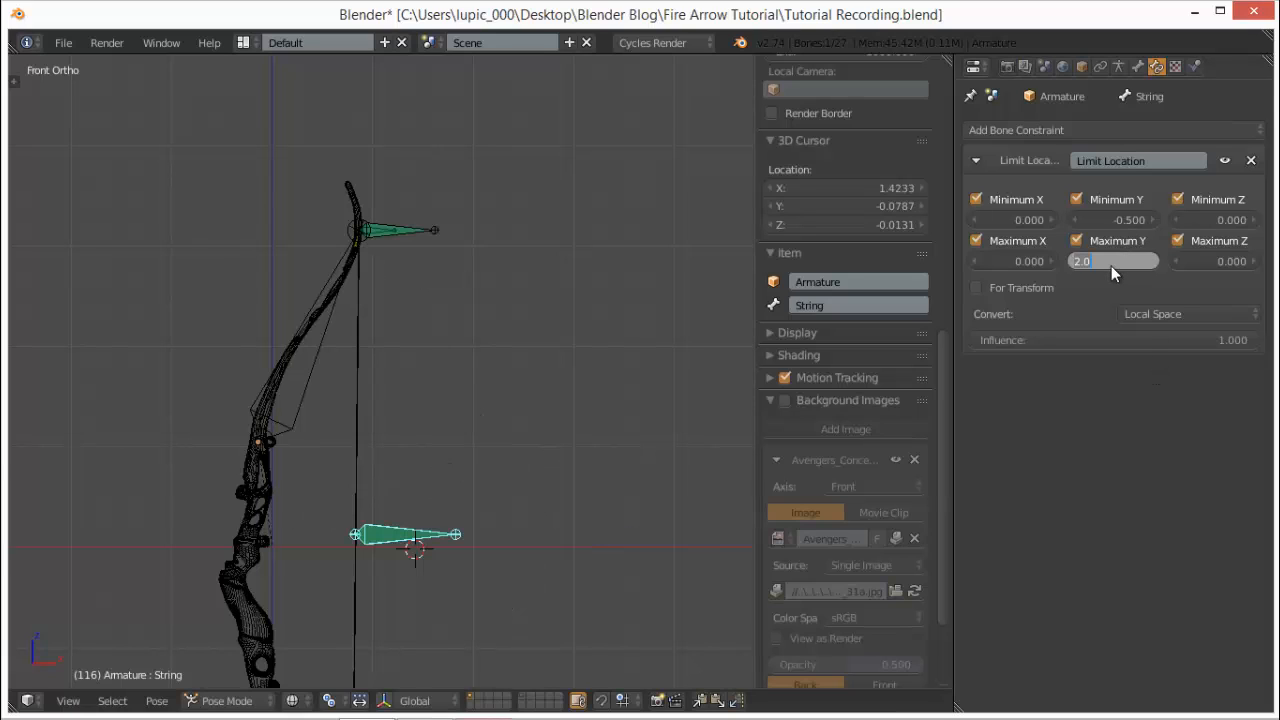
- Set the String bone's Maximum Y limit to 3 and test the draw, cancelling the move
text(3)
key(Return)
key(g)
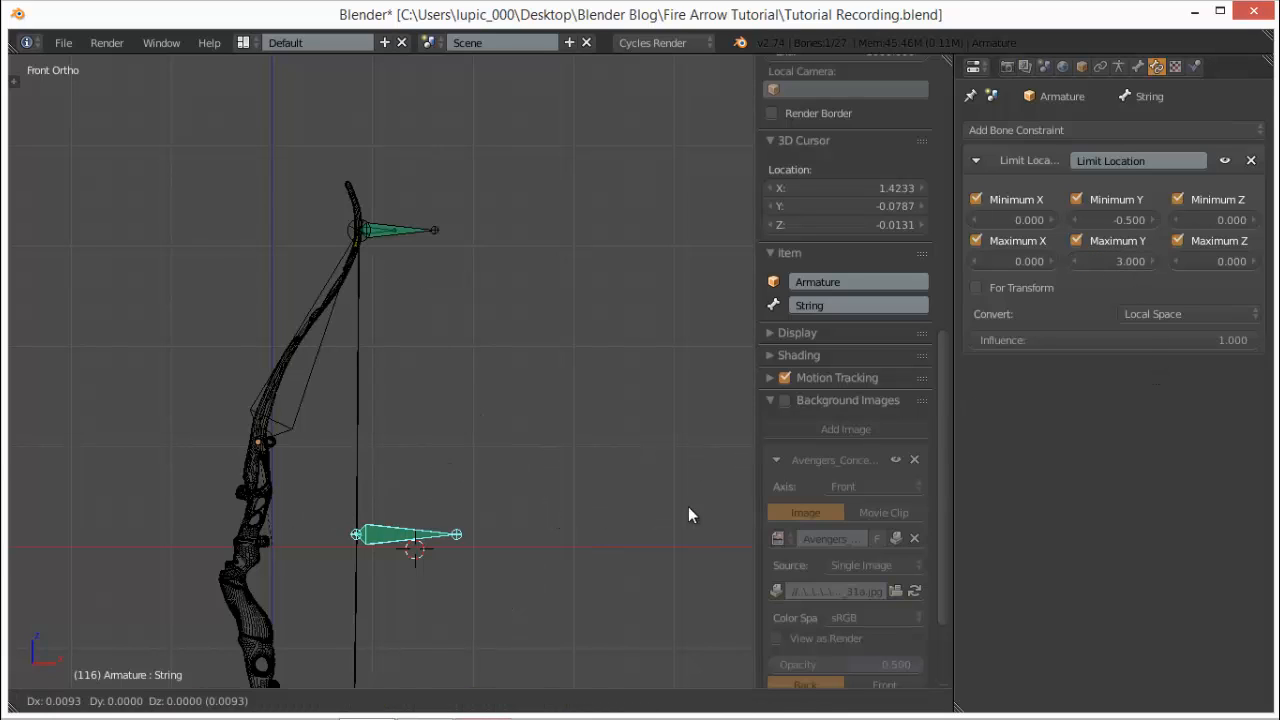
right_click(455, 484)
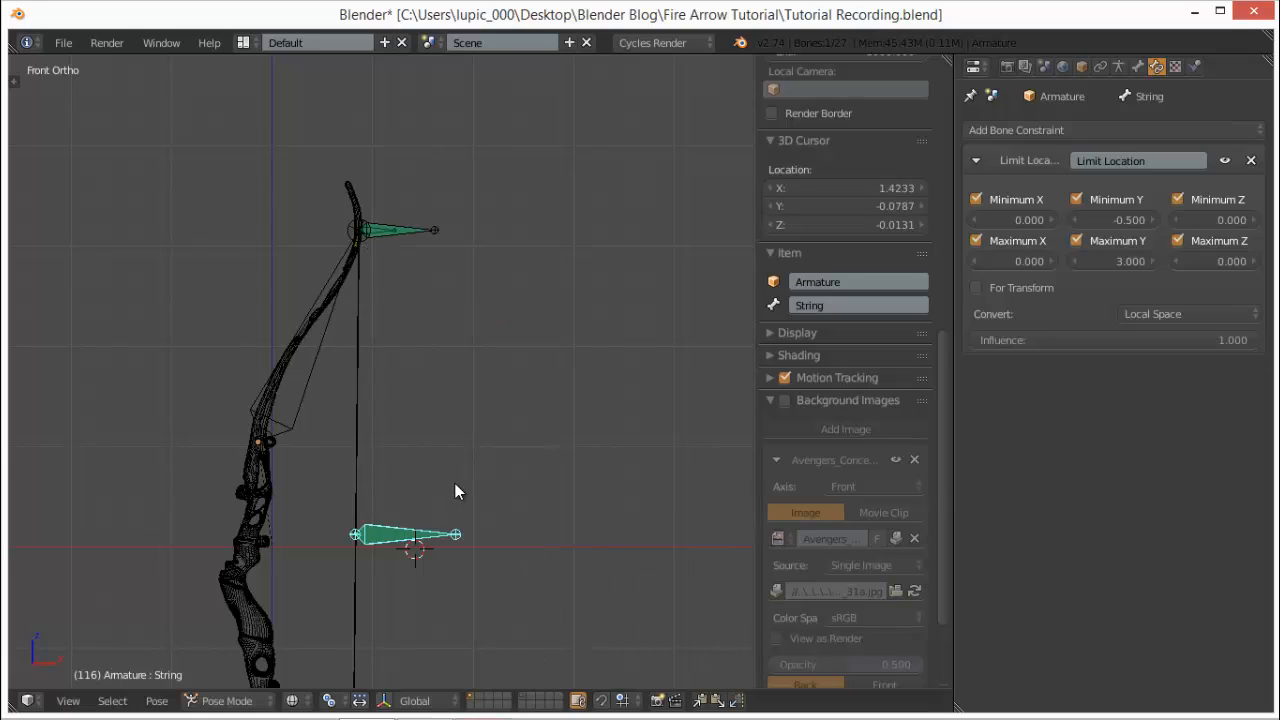
- Add a Track To constraint to the long upper limb bone with Armature as its target
right_click(320, 342)
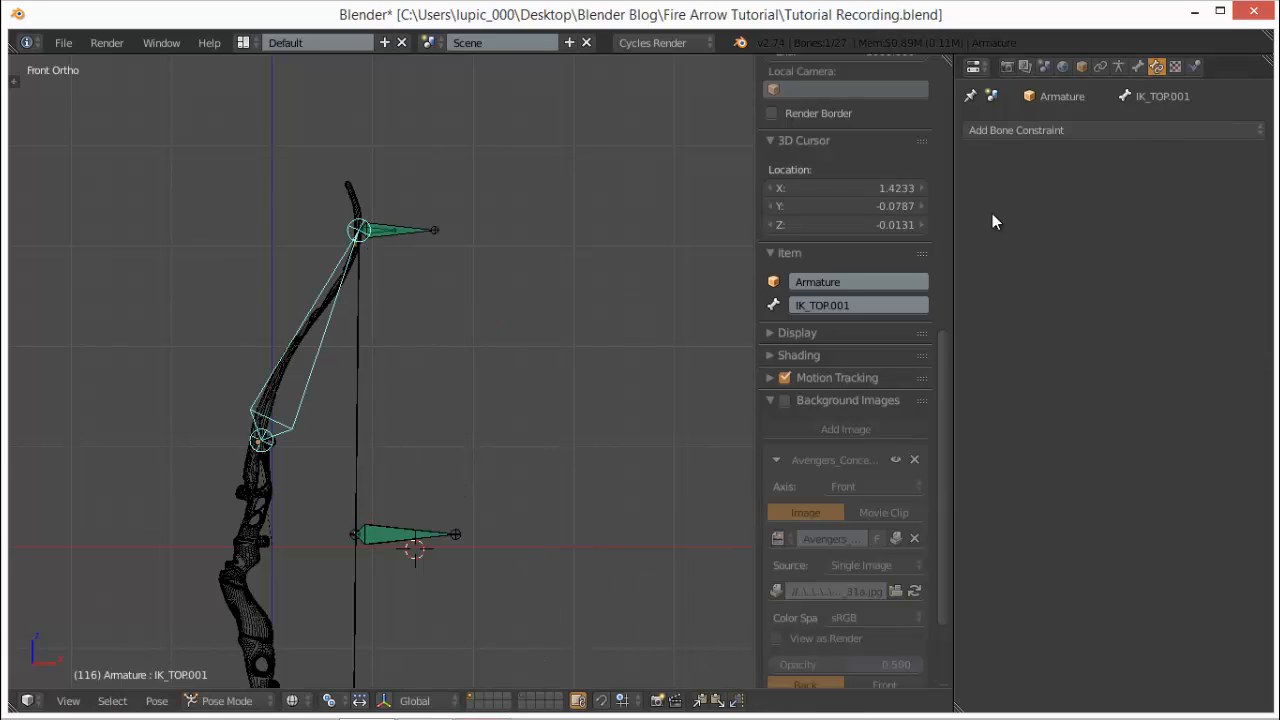
click(1173, 128)
click(1045, 290)
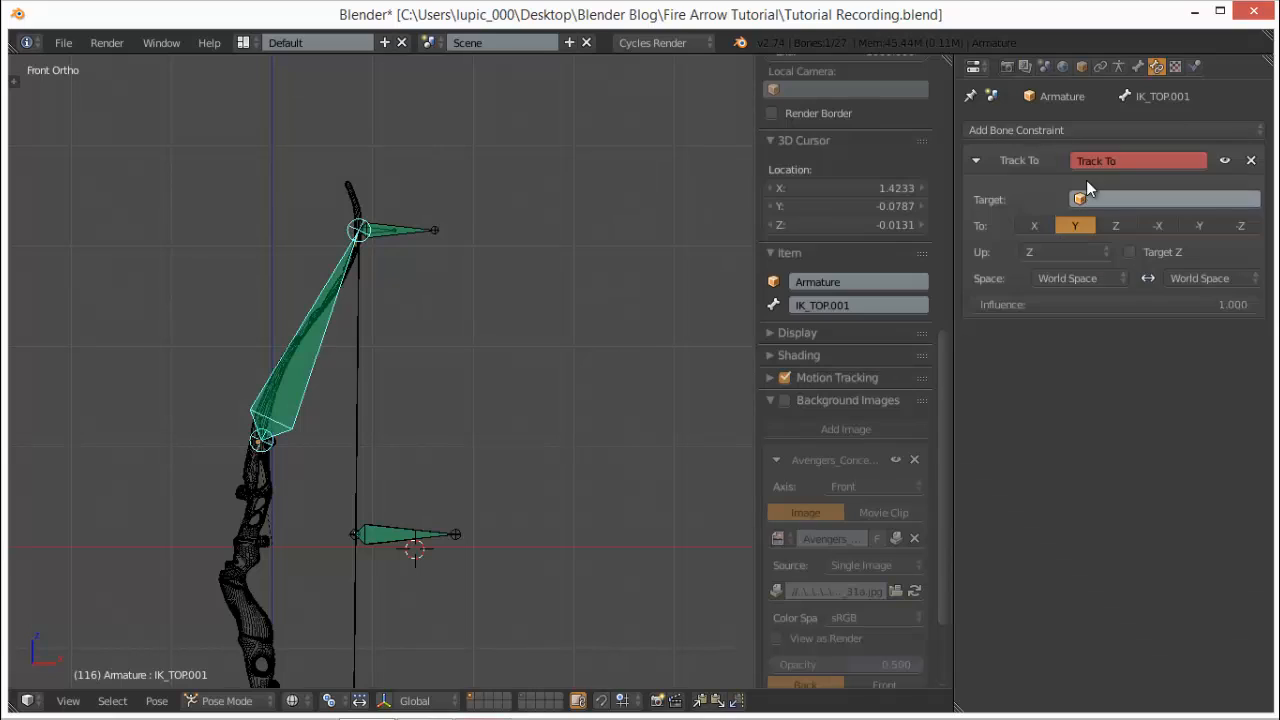
click(1088, 196)
click(1107, 228)
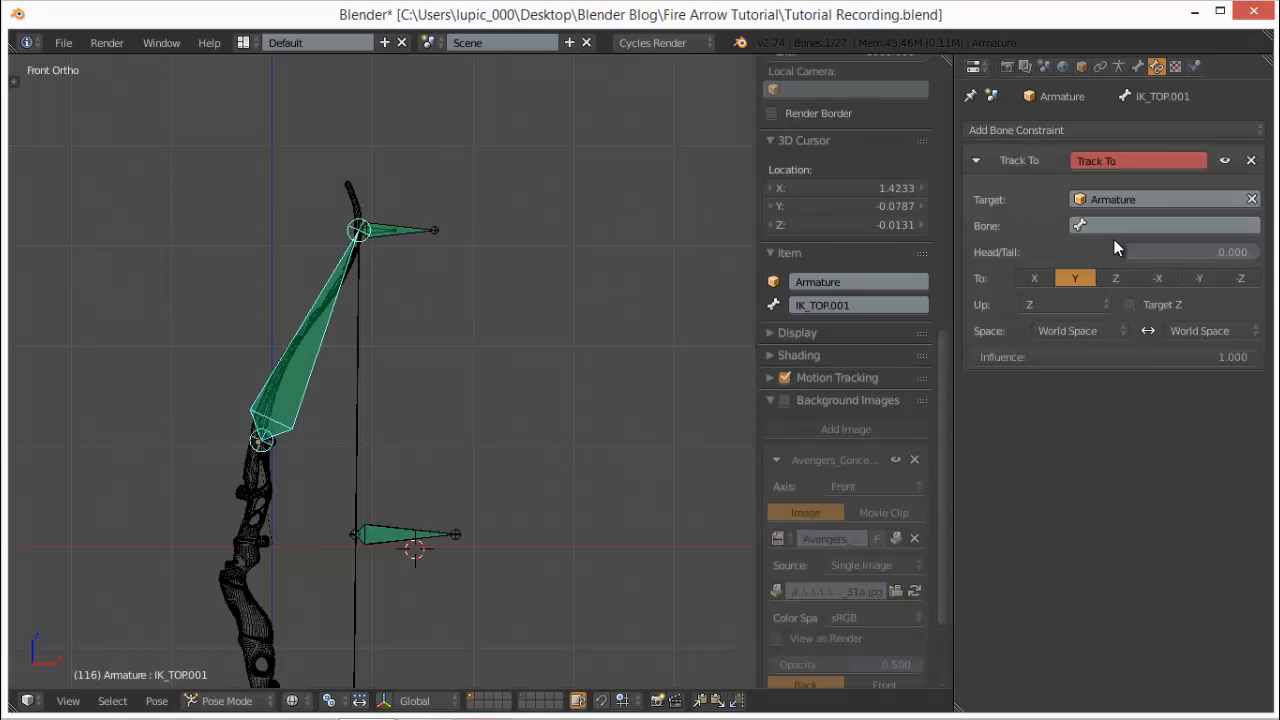
- Rename the distance-limited bone at the upper limb tip to "Top Limit"
right_click(415, 229)
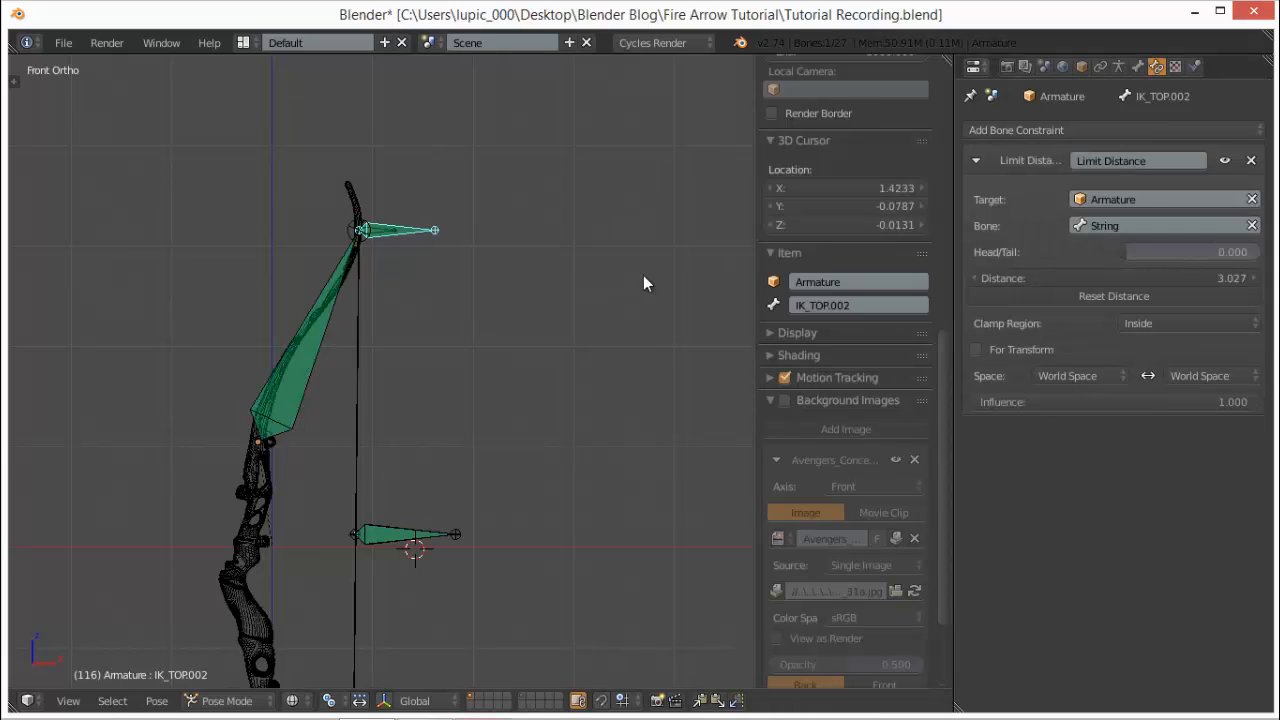
click(883, 304)
text(Top)
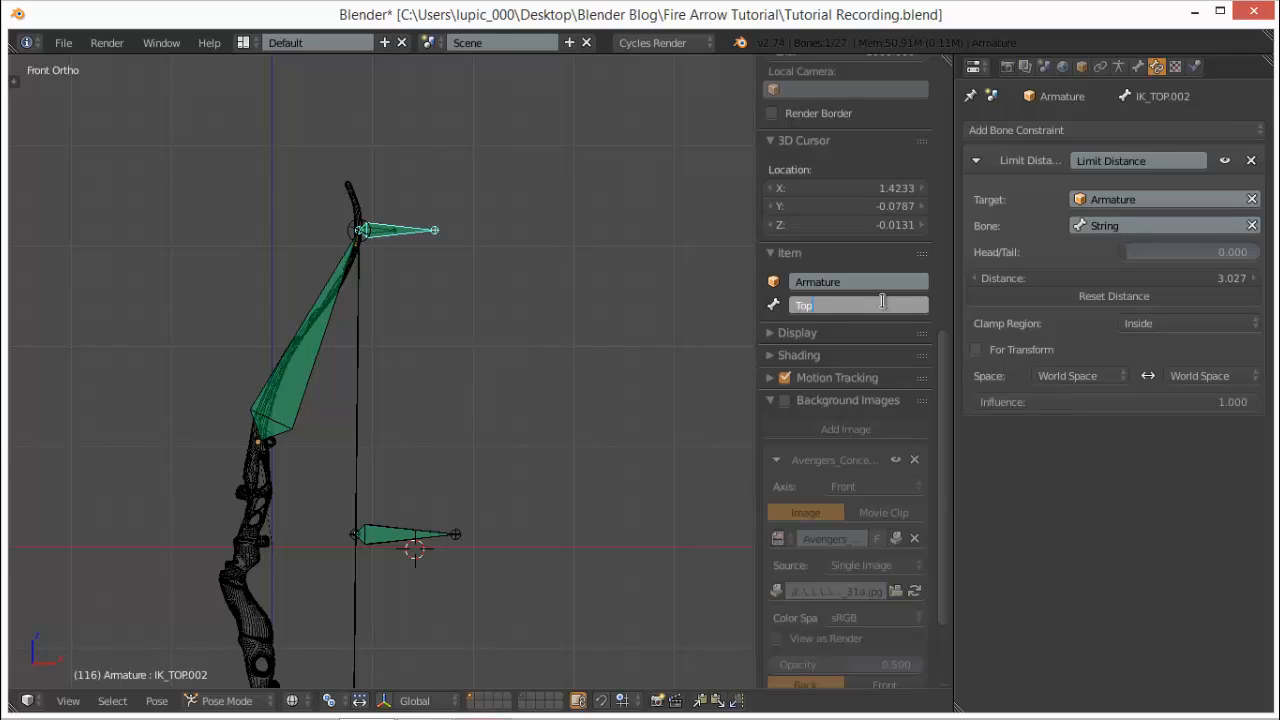
text( Limit)
key(Return)
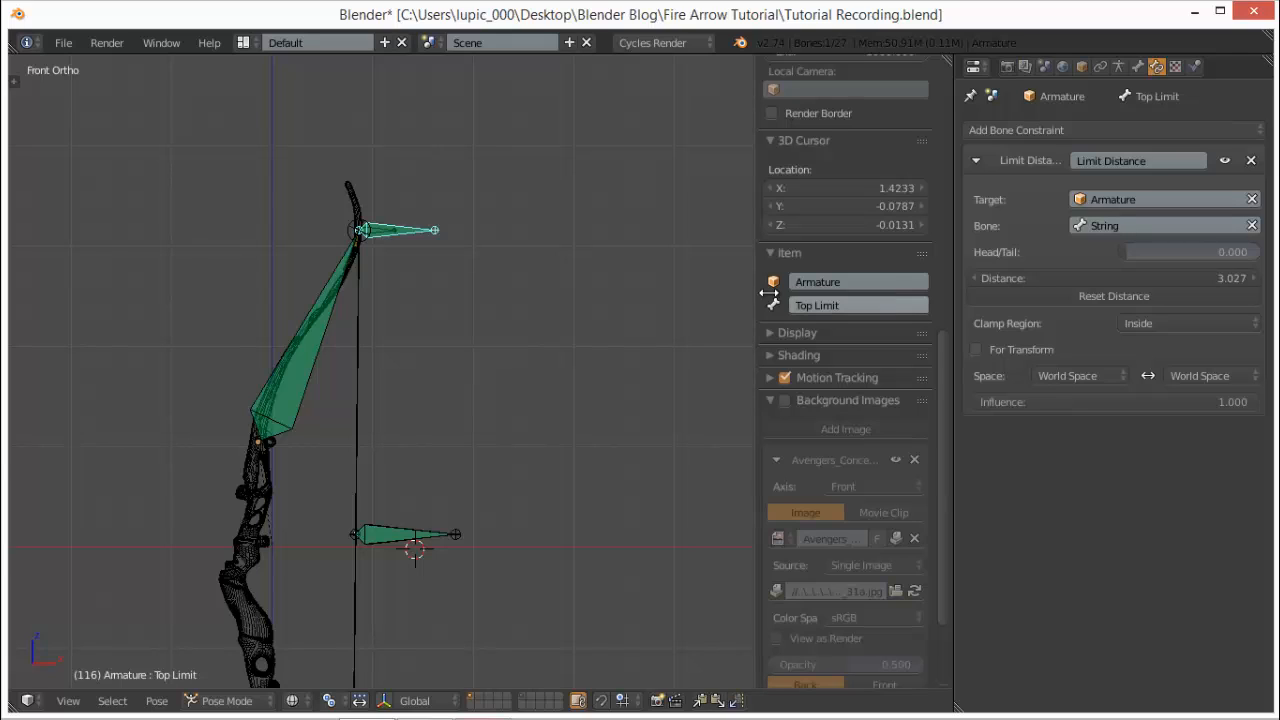
- Set Top Limit as the target bone of the long upper limb bone's Track To constraint, and select the String bone
right_click(313, 336)
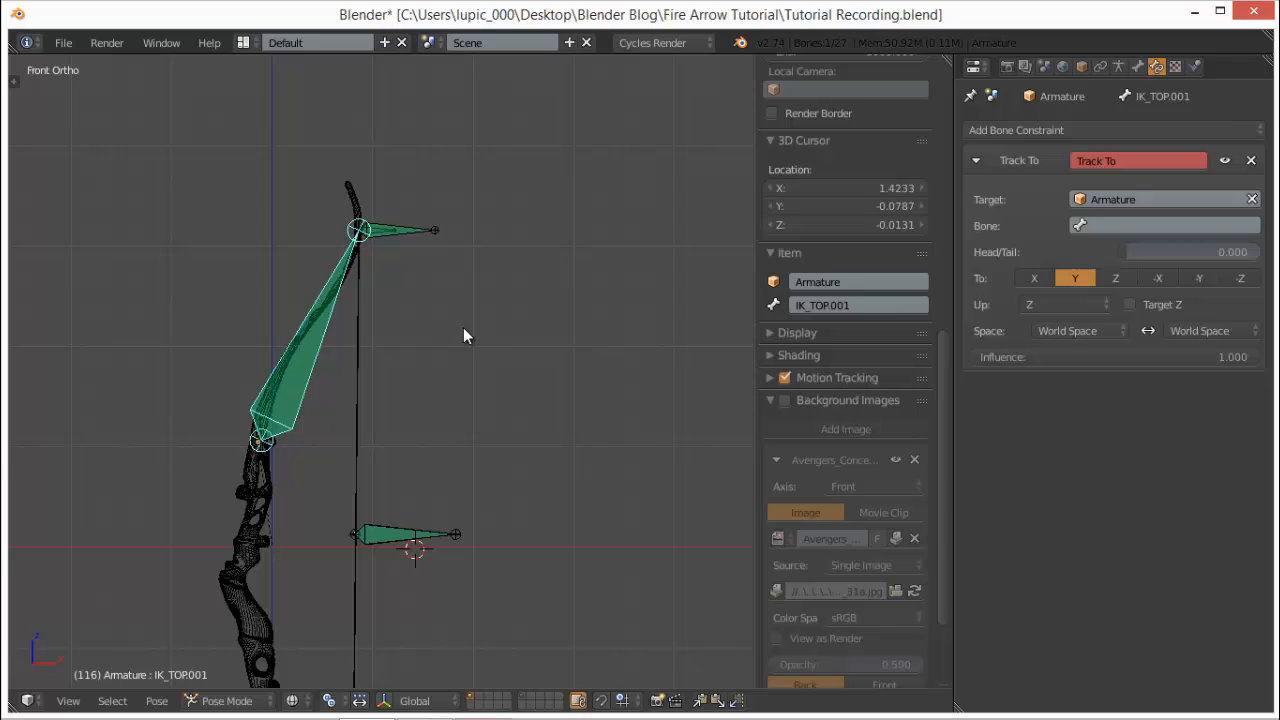
click(1100, 226)
text(t)
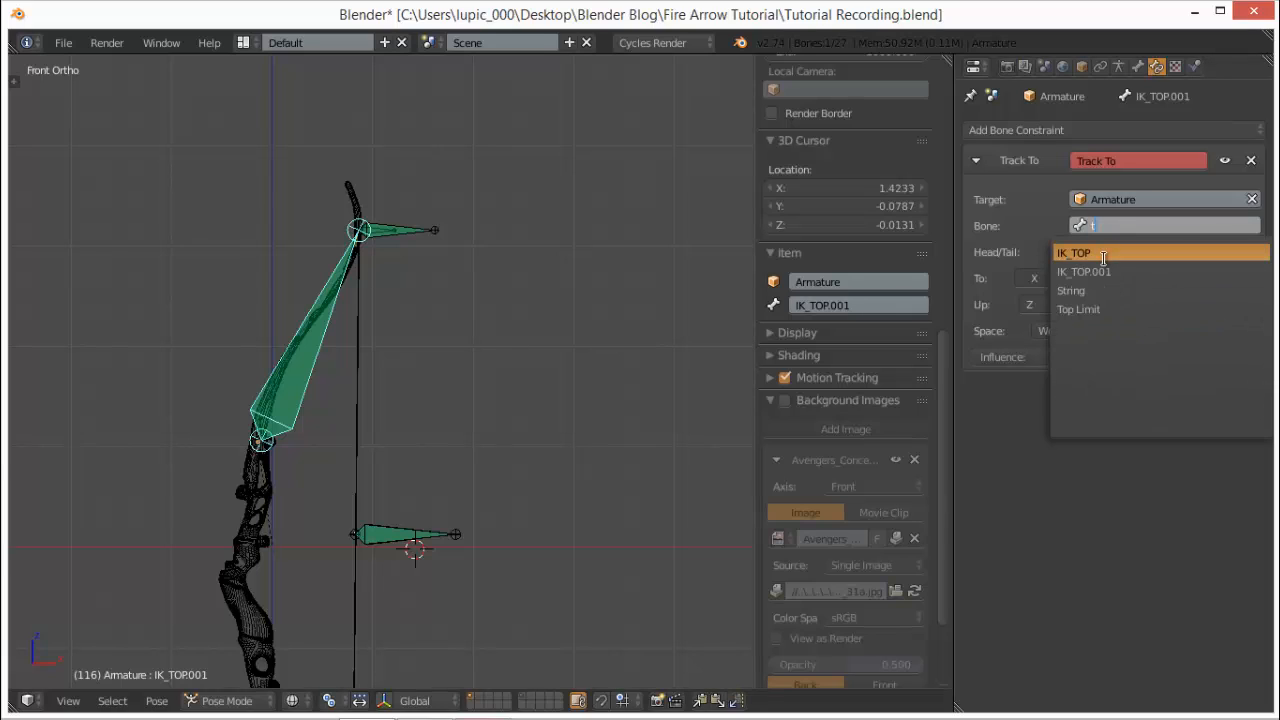
click(1115, 316)
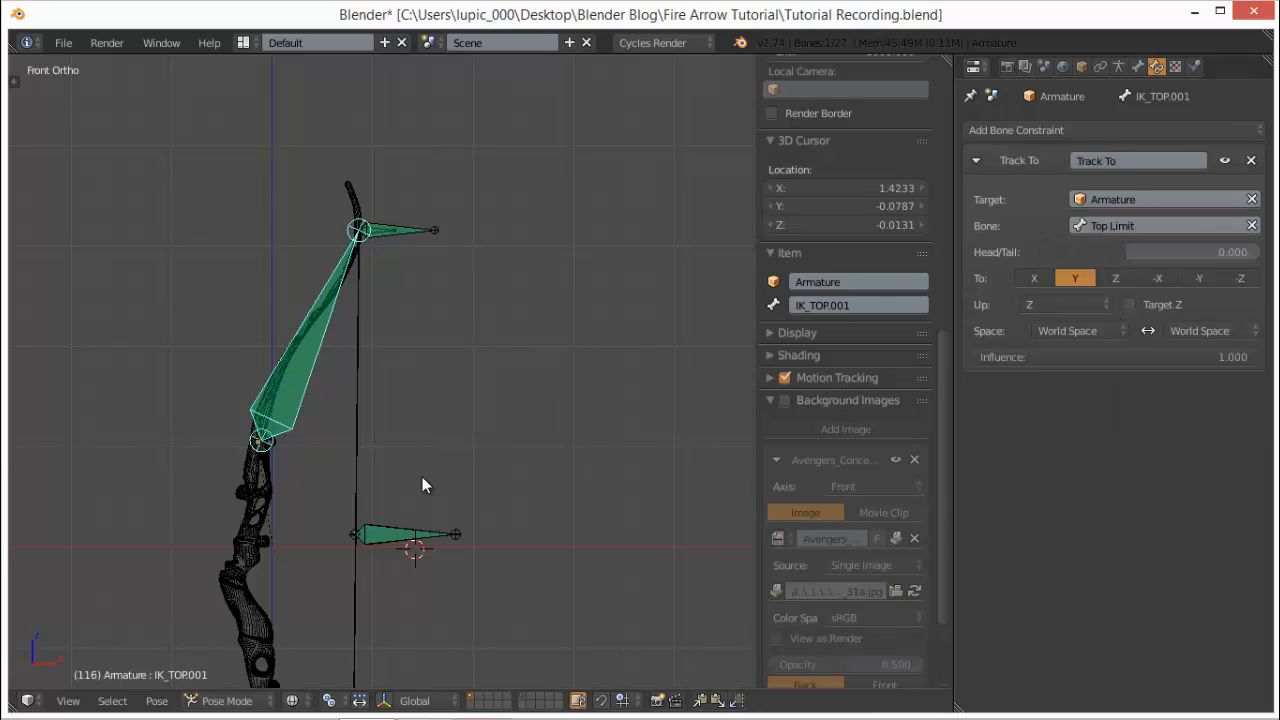
right_click(401, 527)
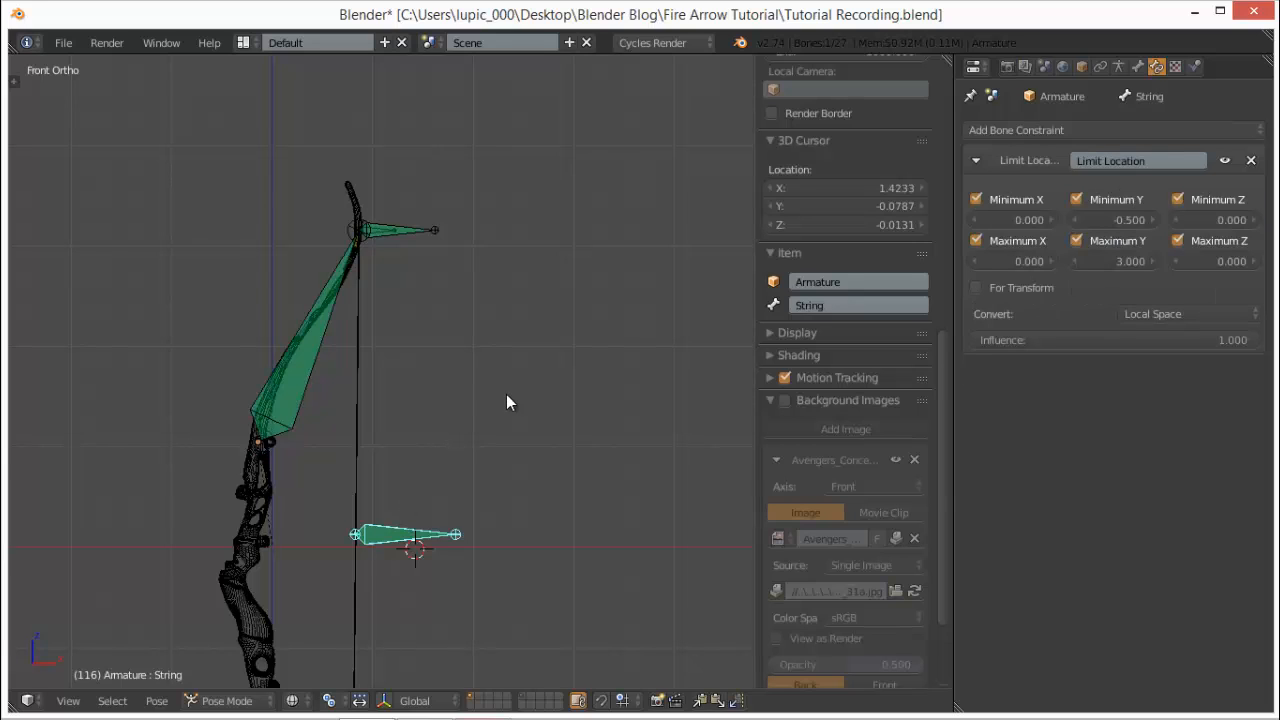
- Test the draw by moving the String bone away from the bow, and cancel the move
key(g)
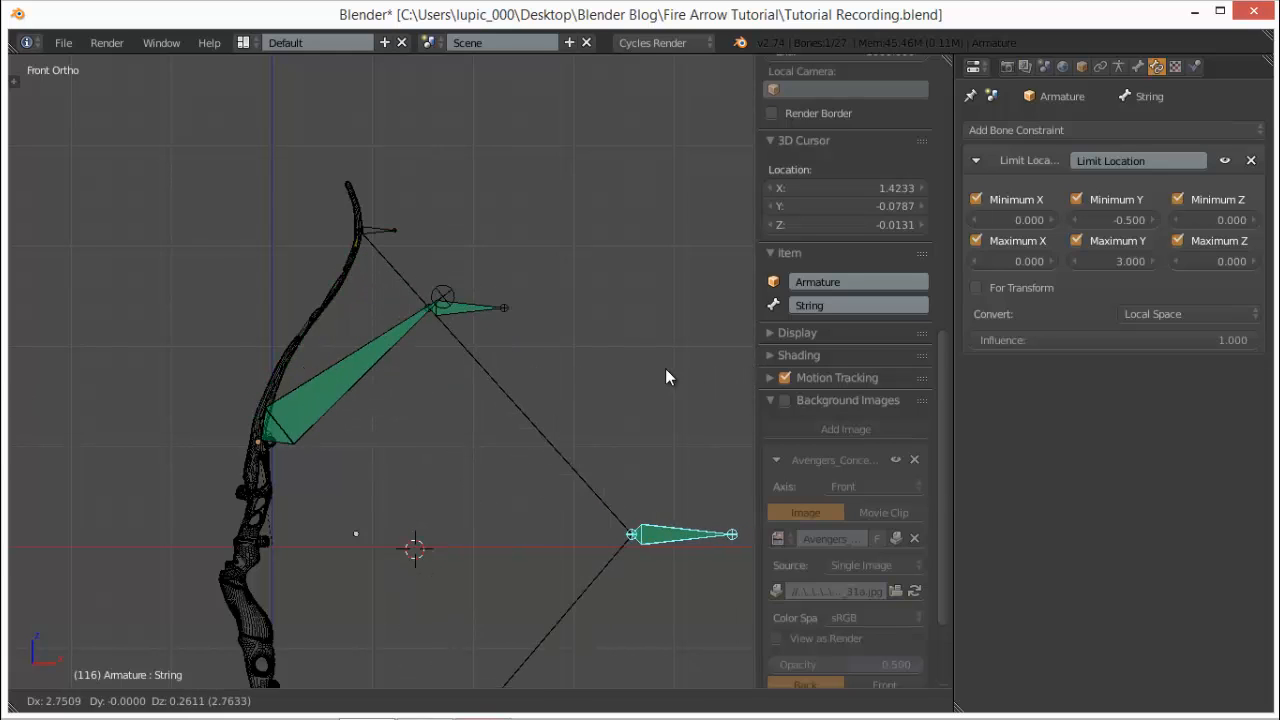
right_click(627, 380)
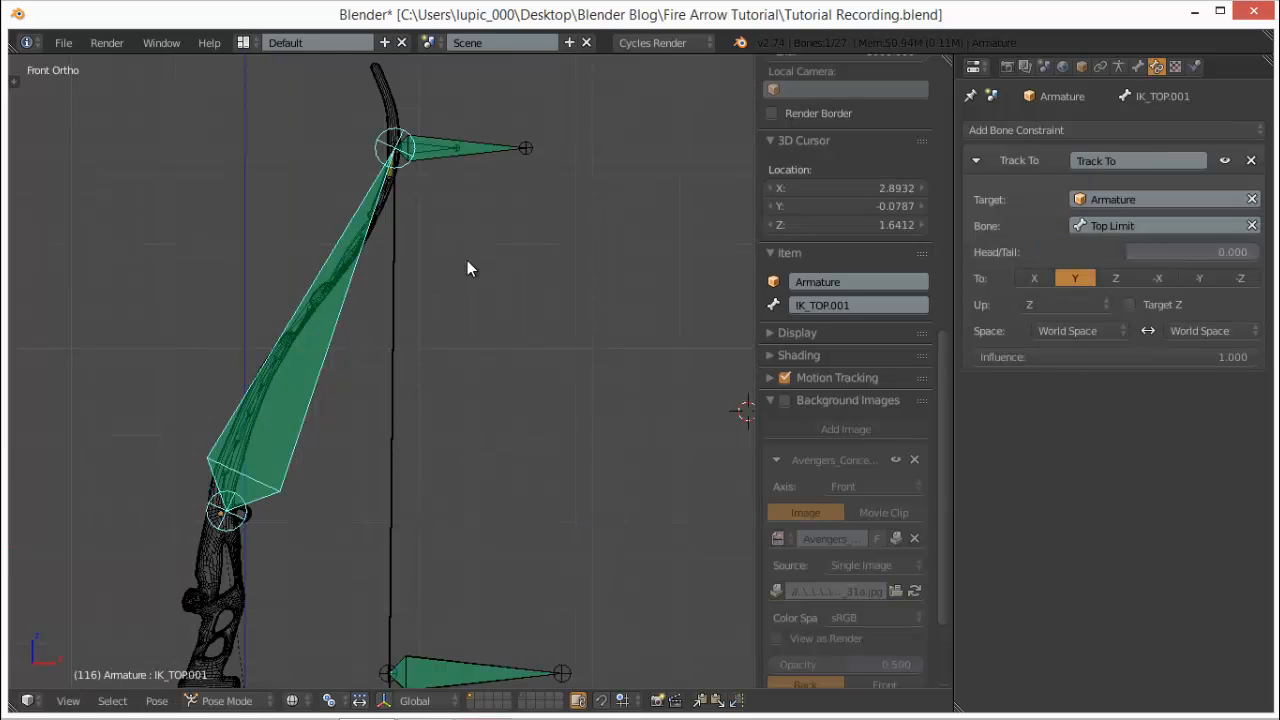
- Parent the IK_TOP bone to the long upper limb bone in Edit Mode with the Keep Offset option
shift+middle_drag(467, 260, 474, 291)
scroll(472, 285, up, 1)
right_click(447, 156)
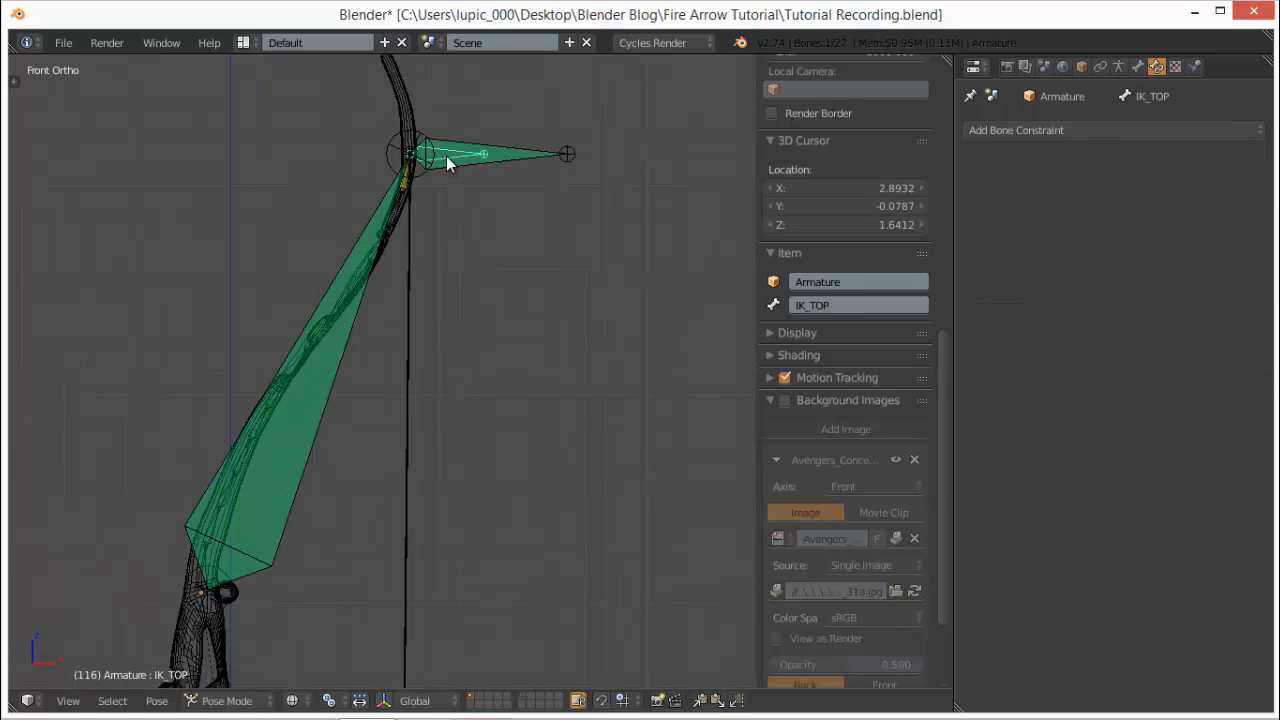
shift+right_click(334, 386)
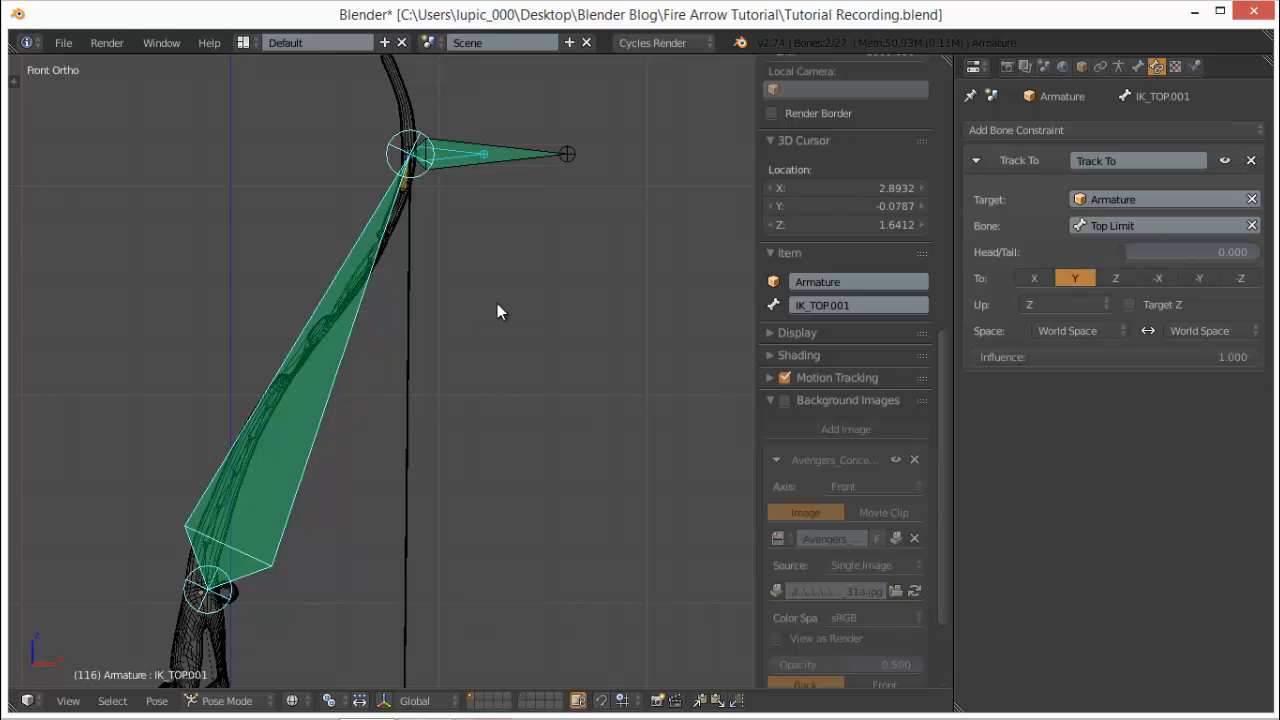
key(ctrl+p)
key(Tab)
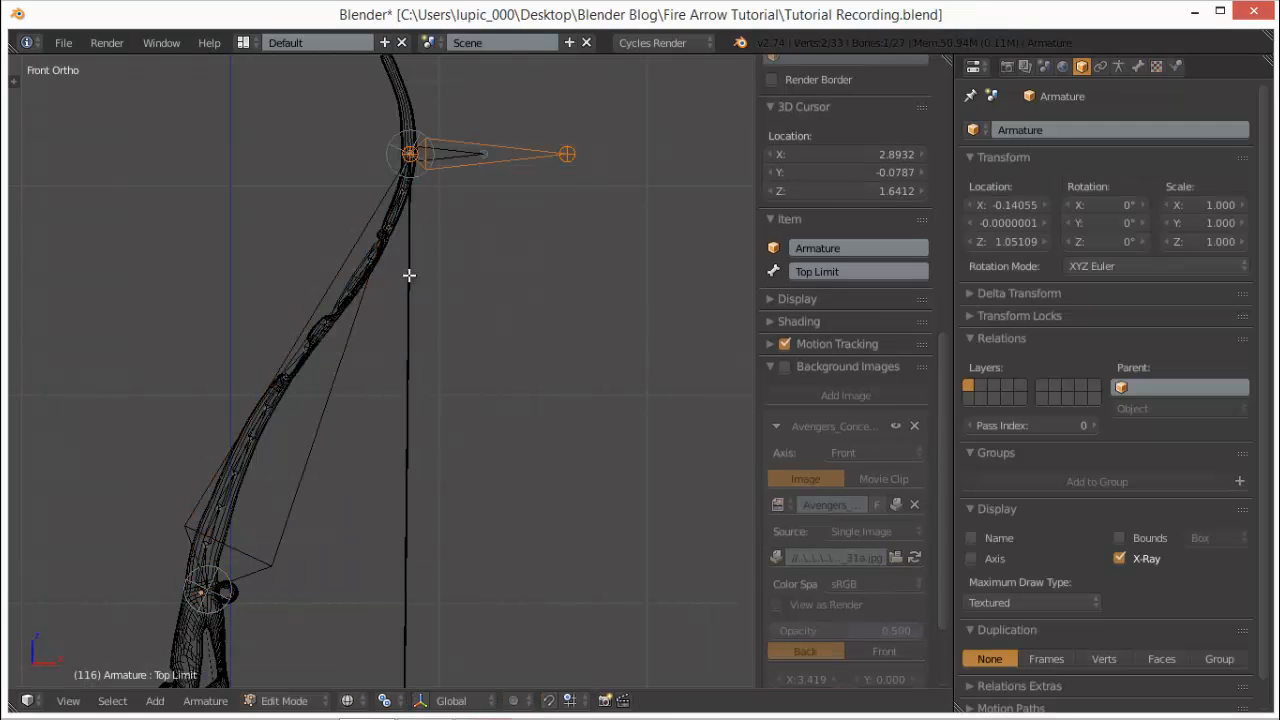
right_click(451, 160)
shift+right_click(350, 338)
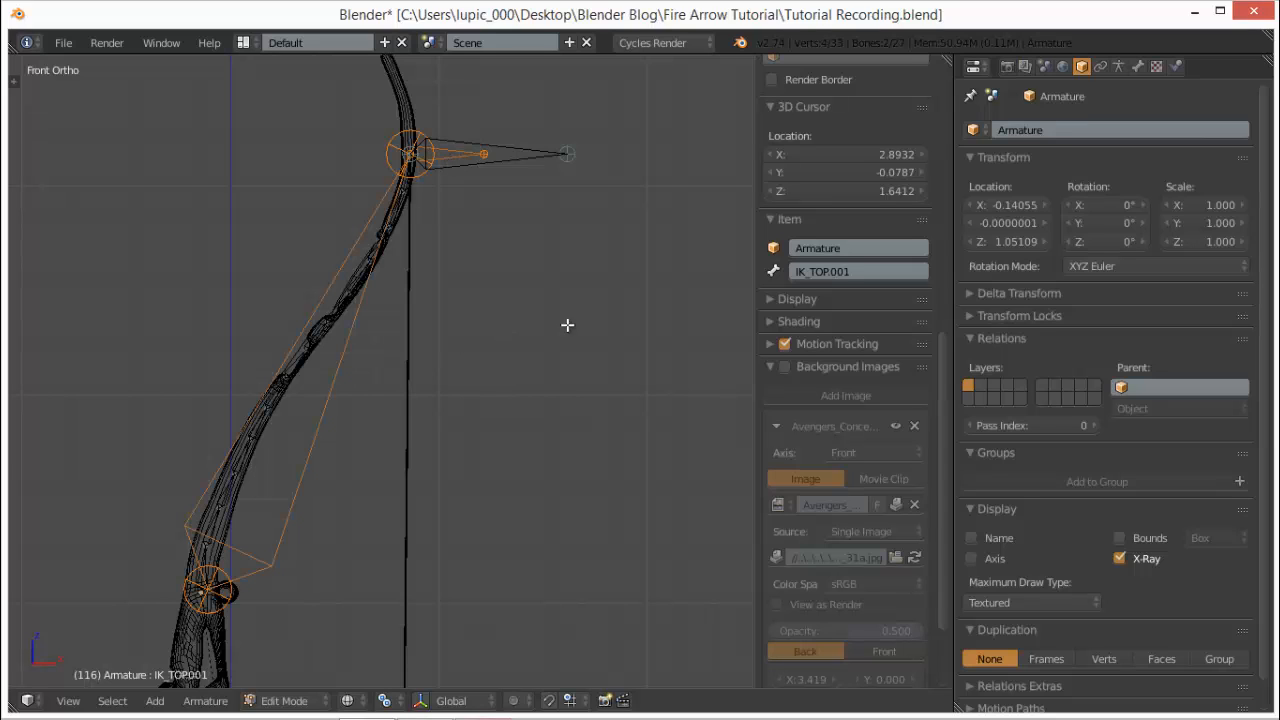
key(ctrl+p)
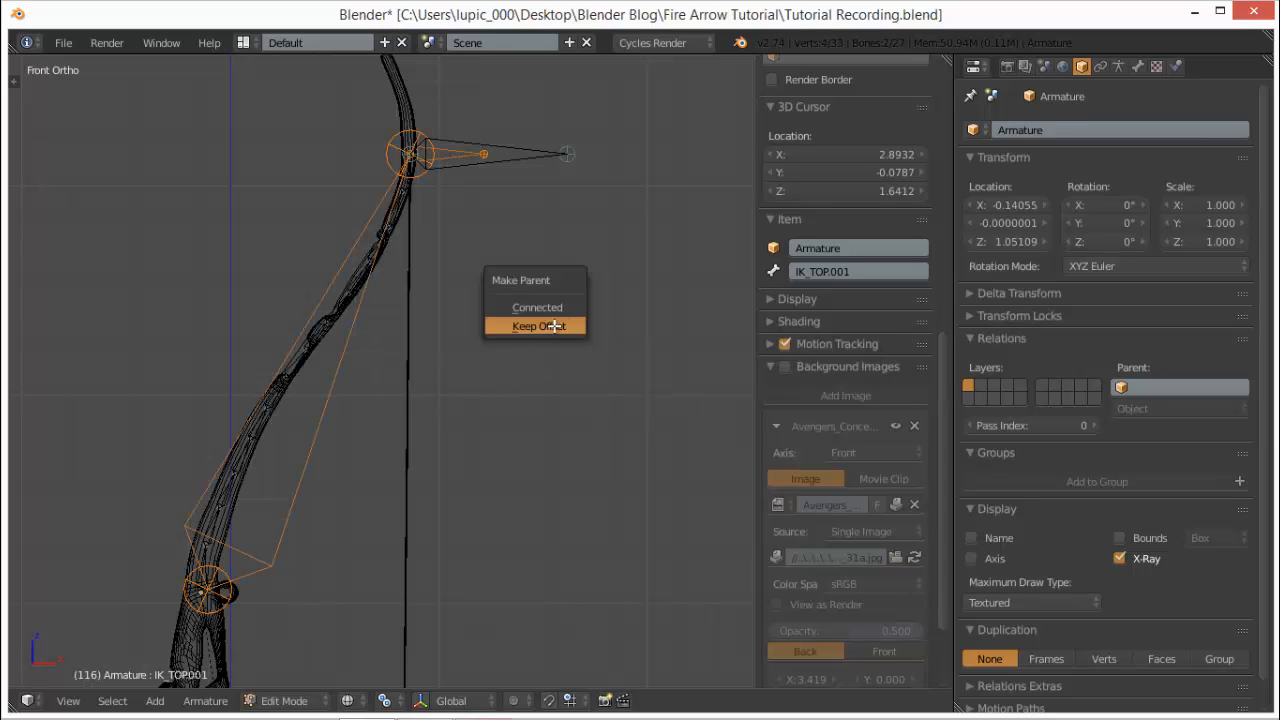
click(548, 331)
- Test how the upper limb bends by drawing the String bone twice in Pose Mode, cancelling each move
scroll(472, 457, down, 1)
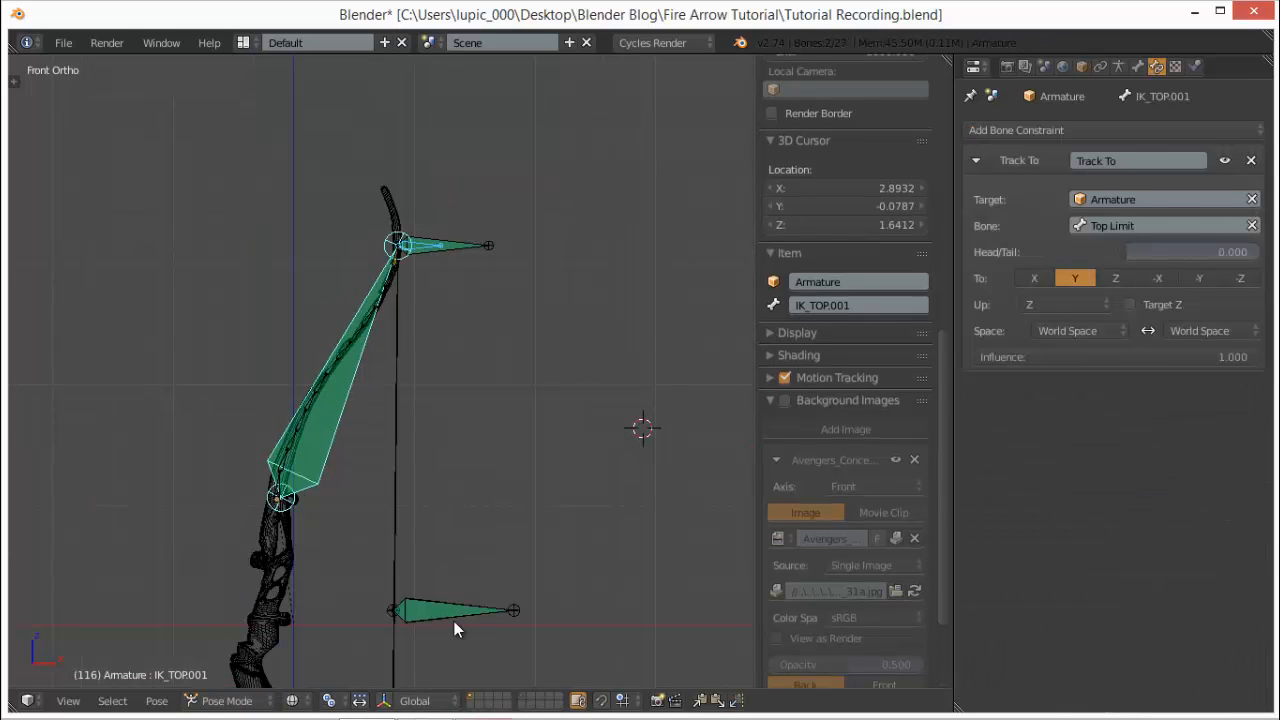
right_click(454, 615)
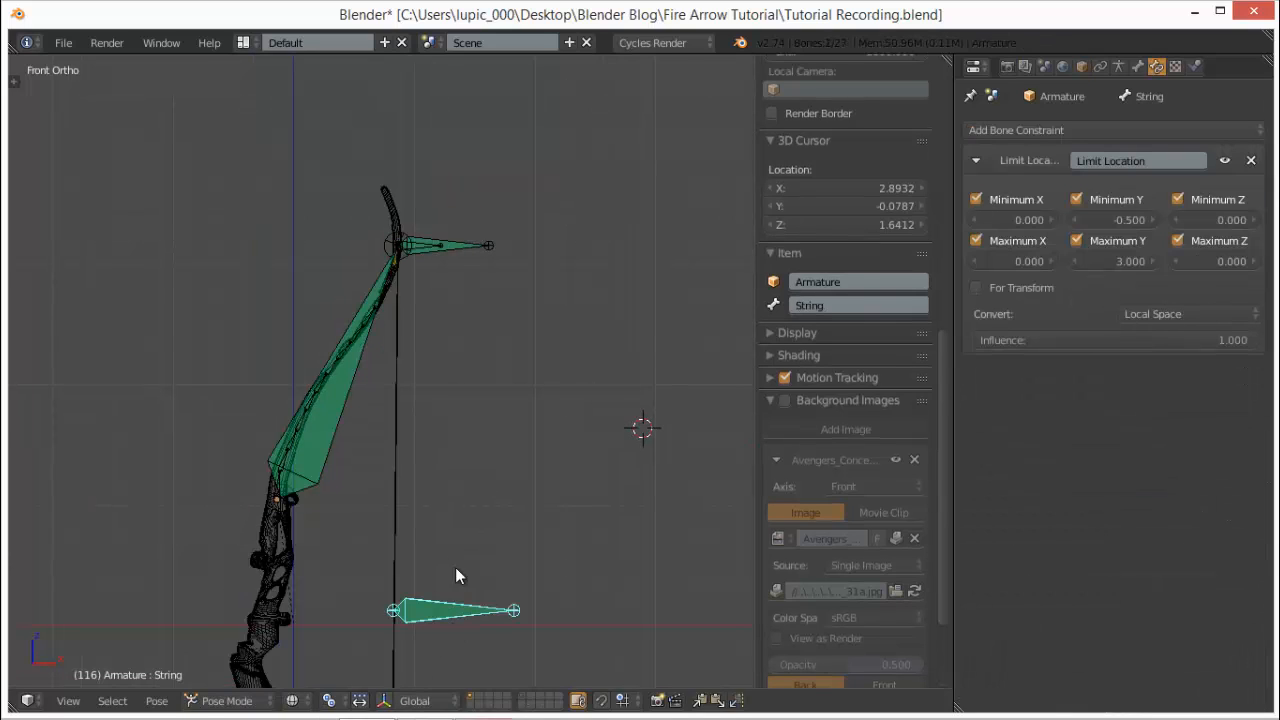
key(g)
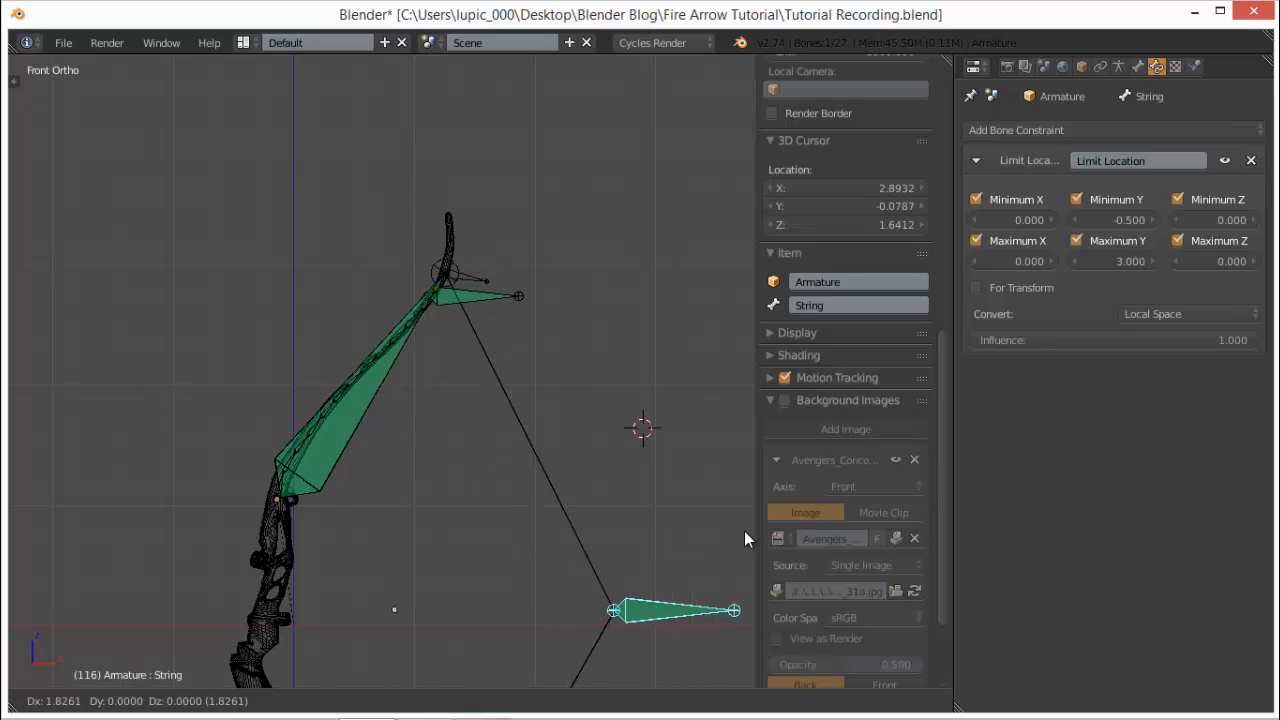
right_click(515, 532)
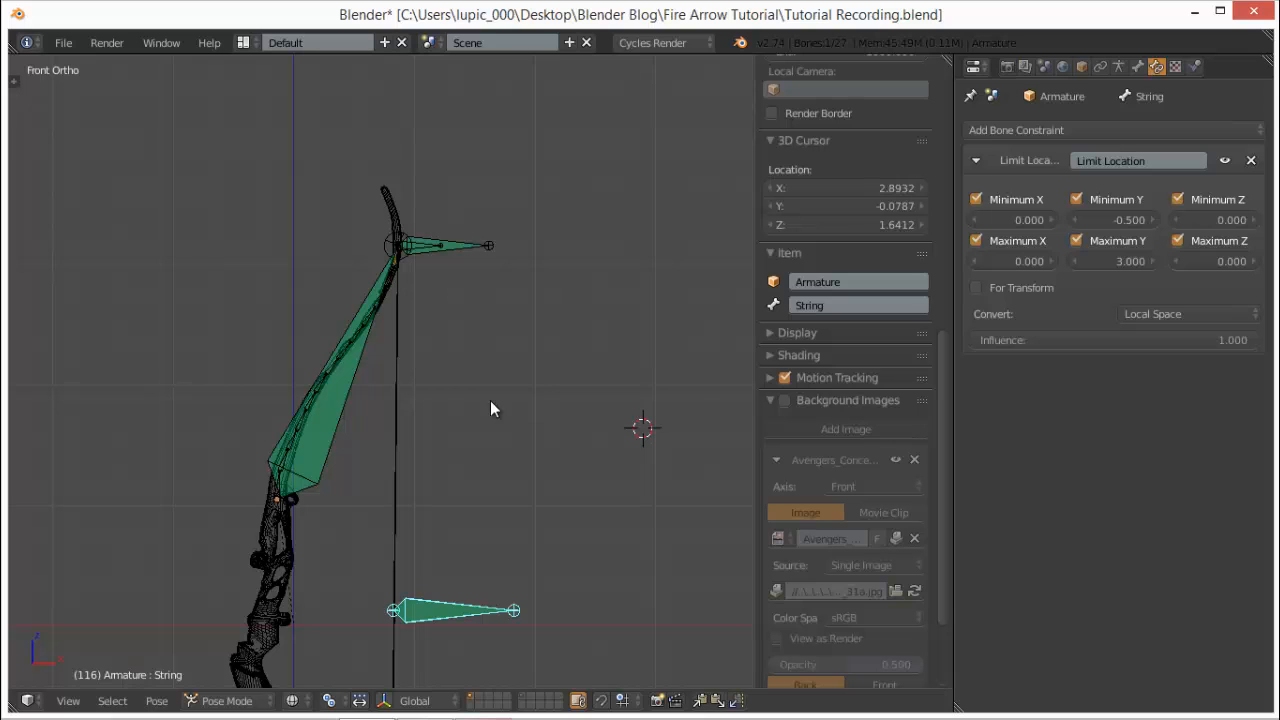
shift+middle_drag(471, 343, 434, 208)
scroll(438, 476, down, 3)
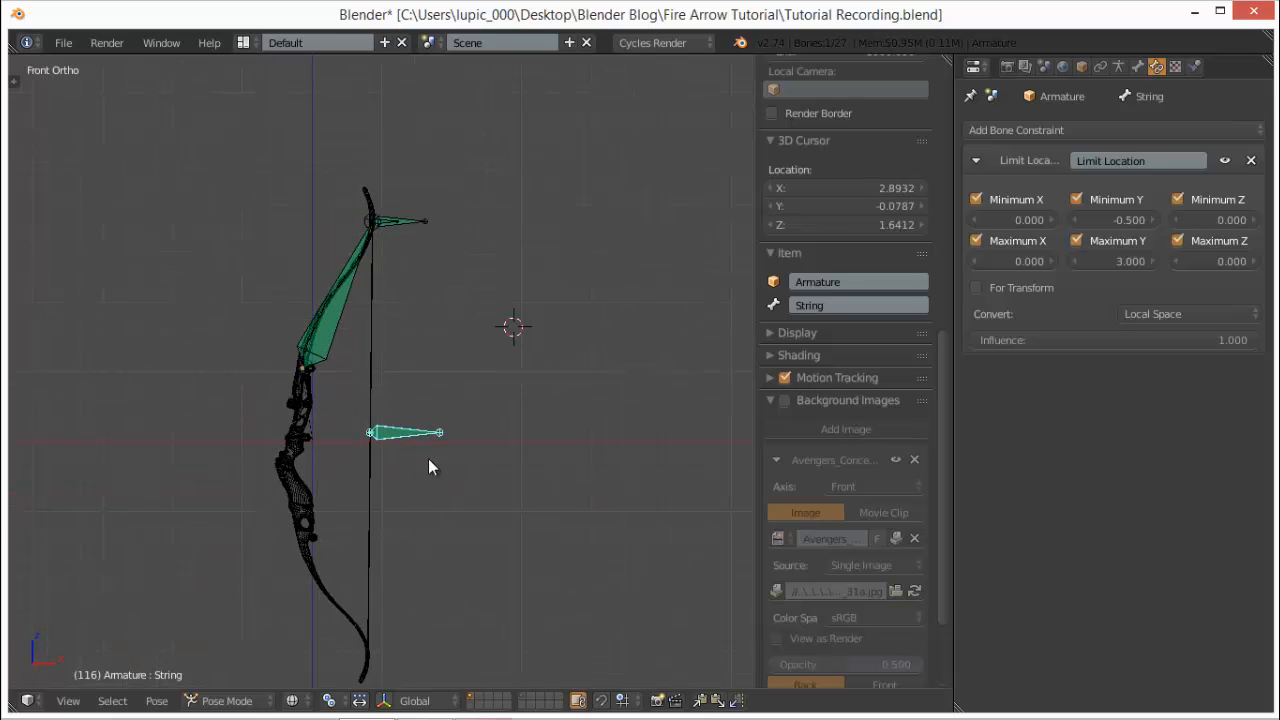
key(g)
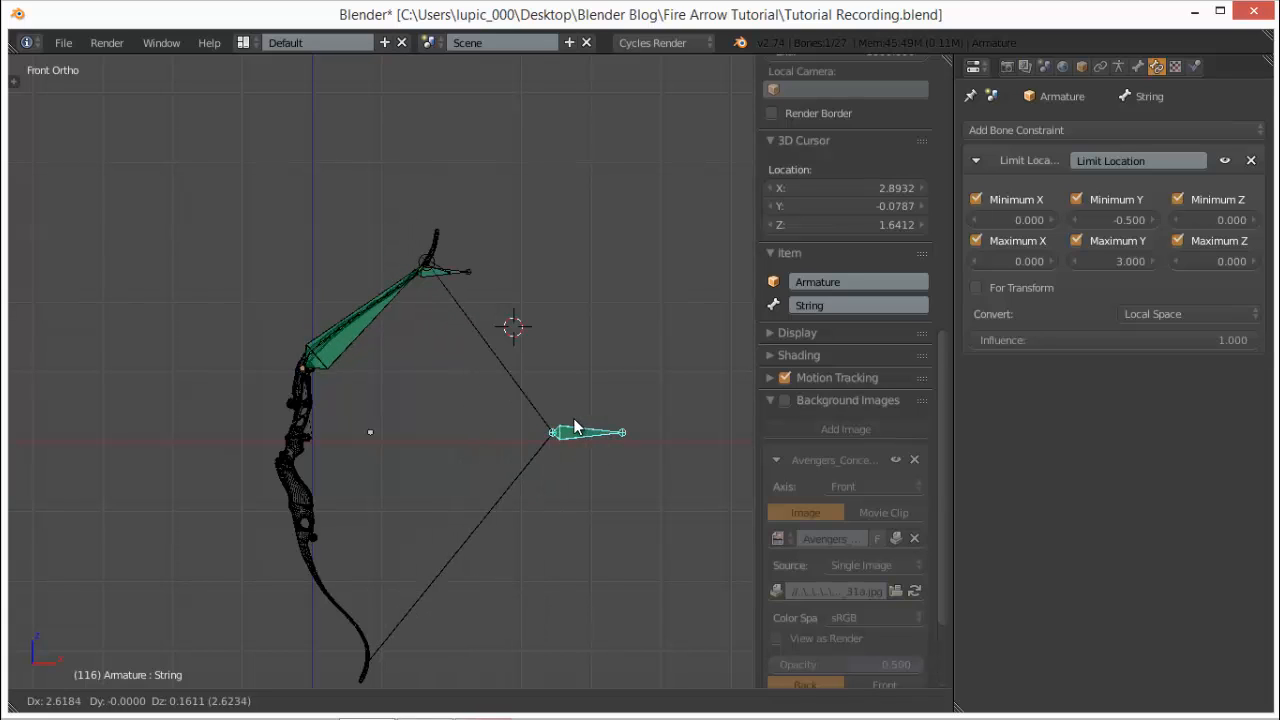
key(Escape)
- Duplicate the long upper limb bone and both upper tip bones in Edit Mode, moving the copies about 2.38 down along global Z
scroll(342, 522, up, 3)
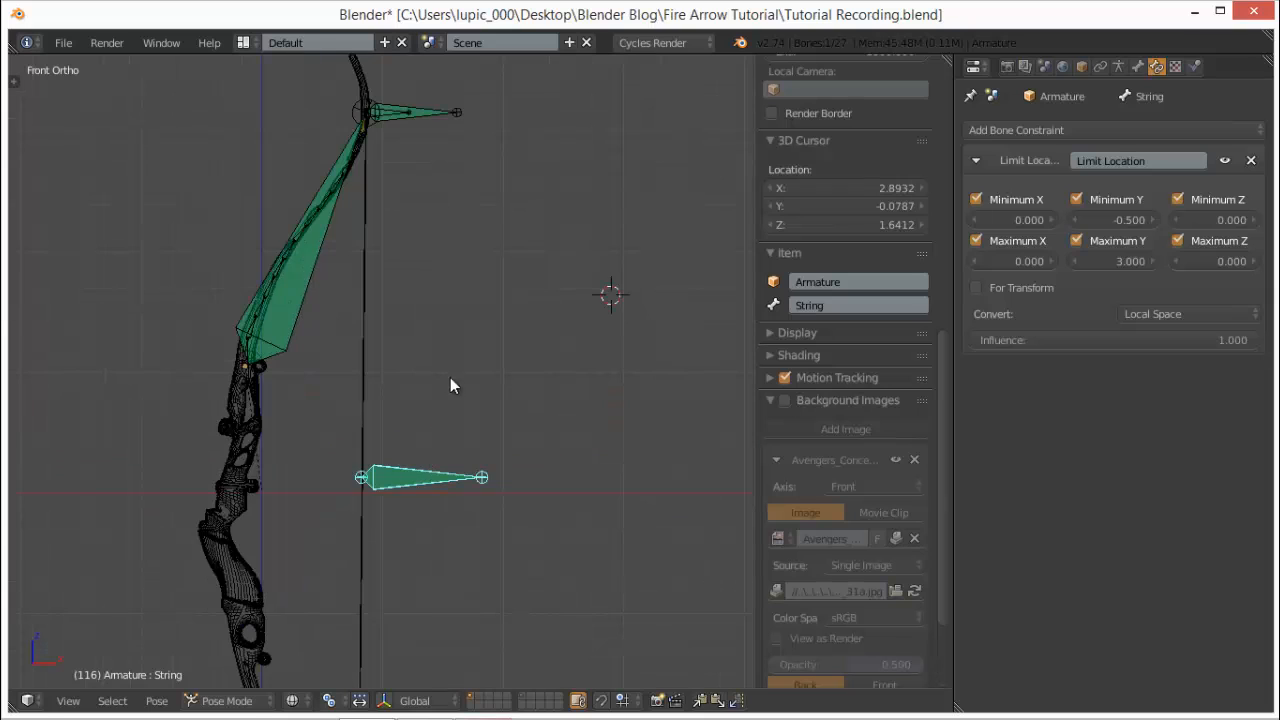
scroll(451, 363, up, 3)
shift+middle_drag(451, 363, 523, 500)
scroll(489, 442, down, 2)
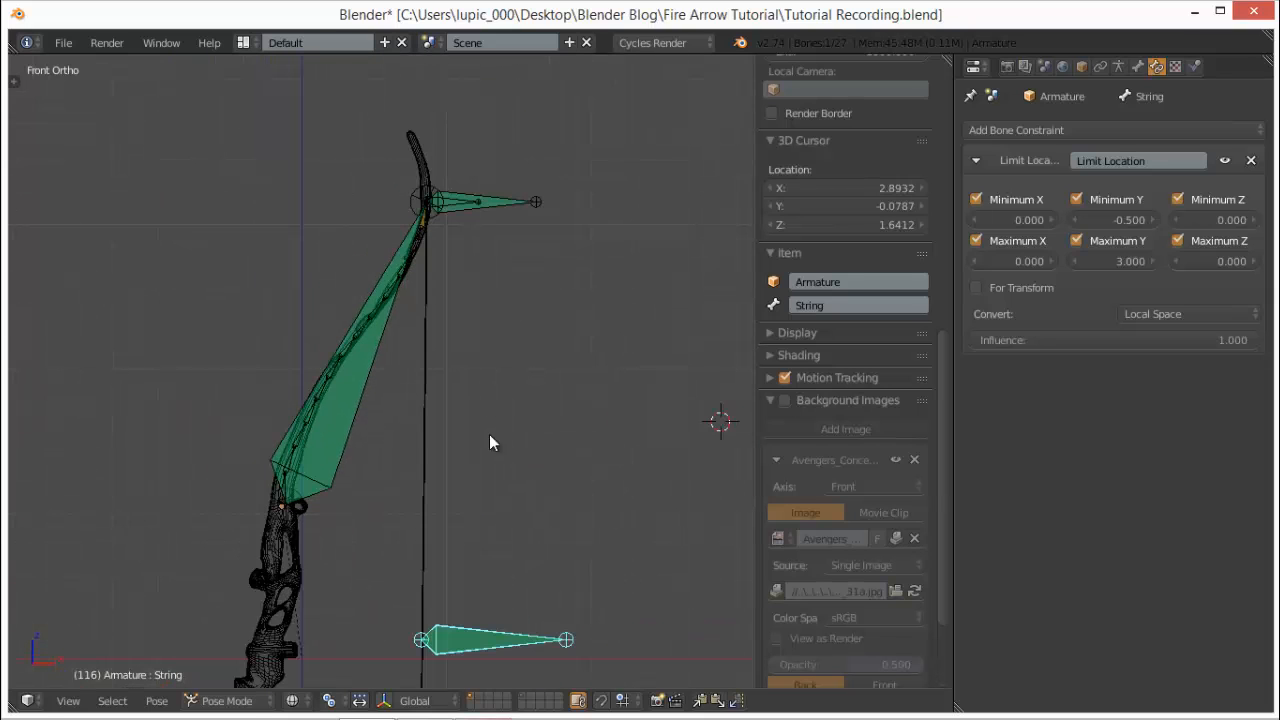
right_click(460, 204)
right_click(456, 204)
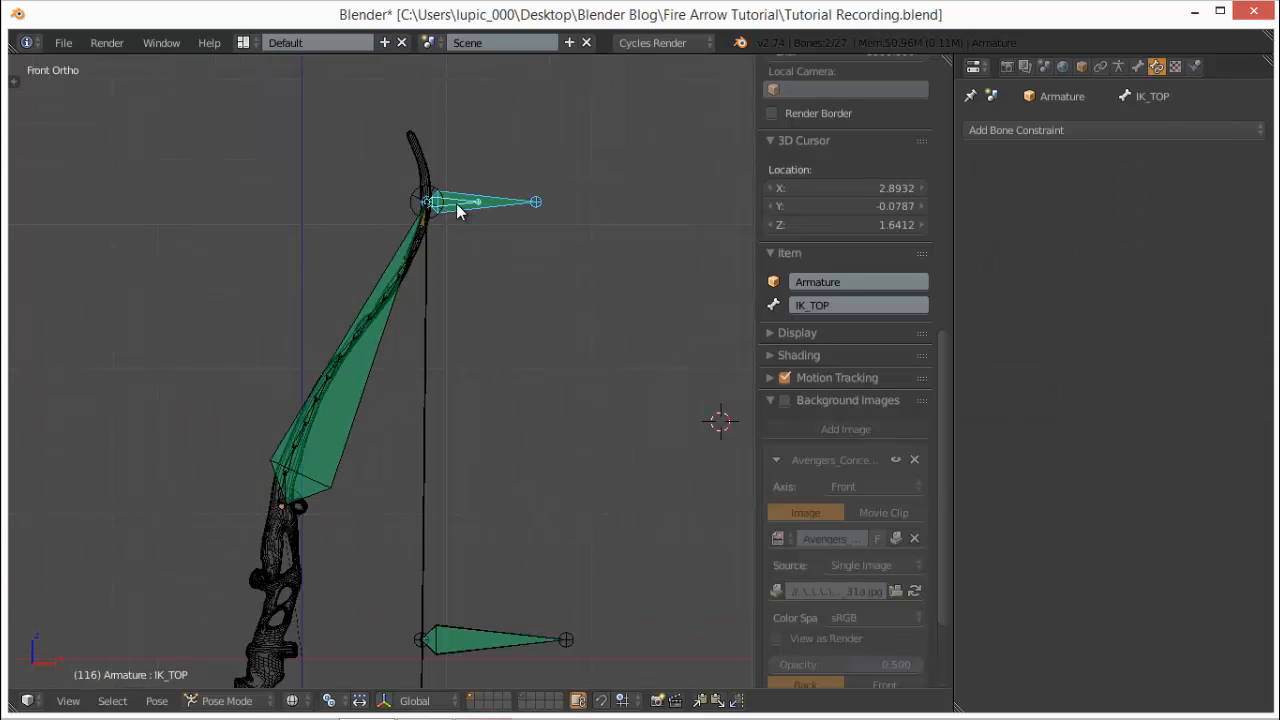
right_click(364, 379)
scroll(534, 410, down, 2)
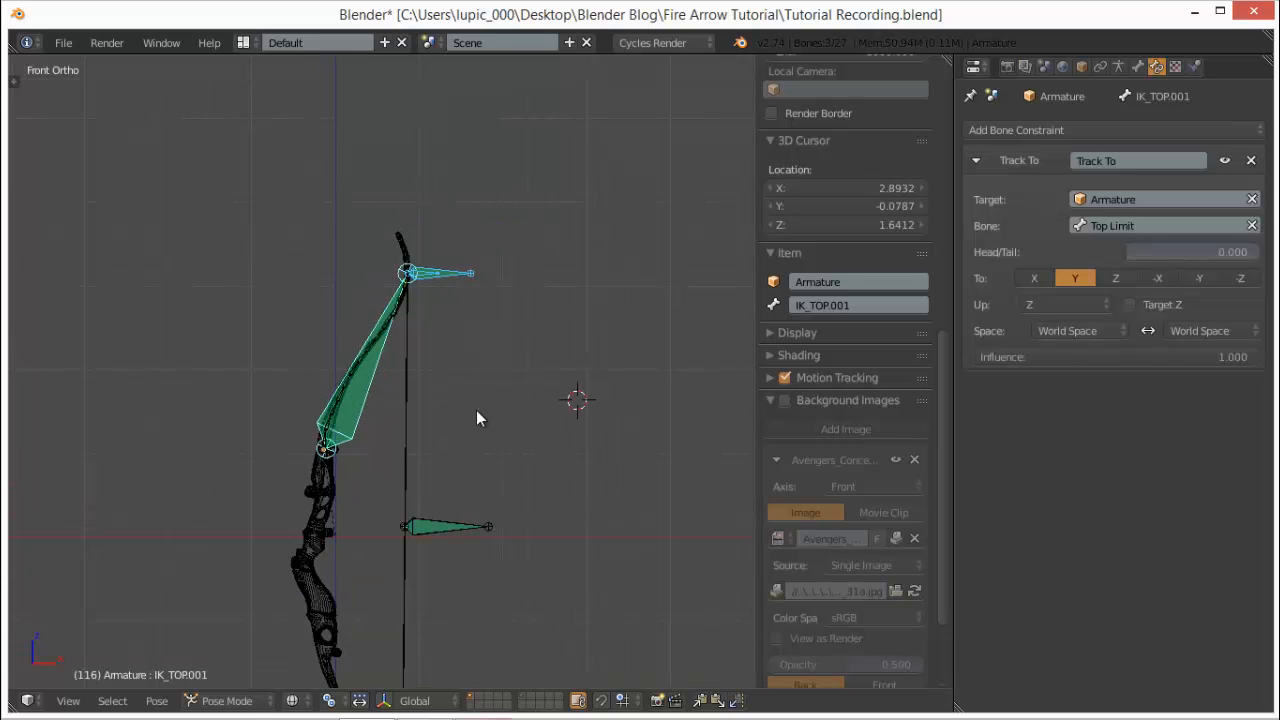
scroll(465, 300, down, 1)
shift+middle_drag(469, 319, 471, 275)
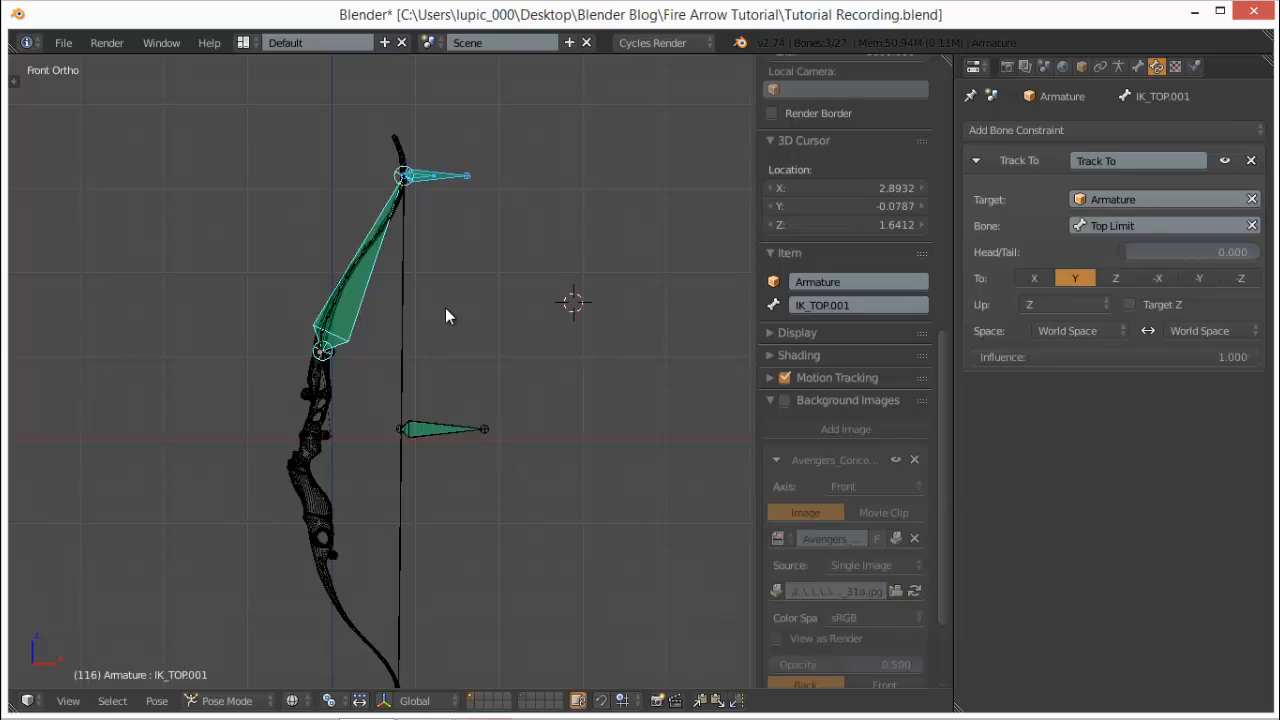
key(g)
right_click(477, 349)
key(Tab)
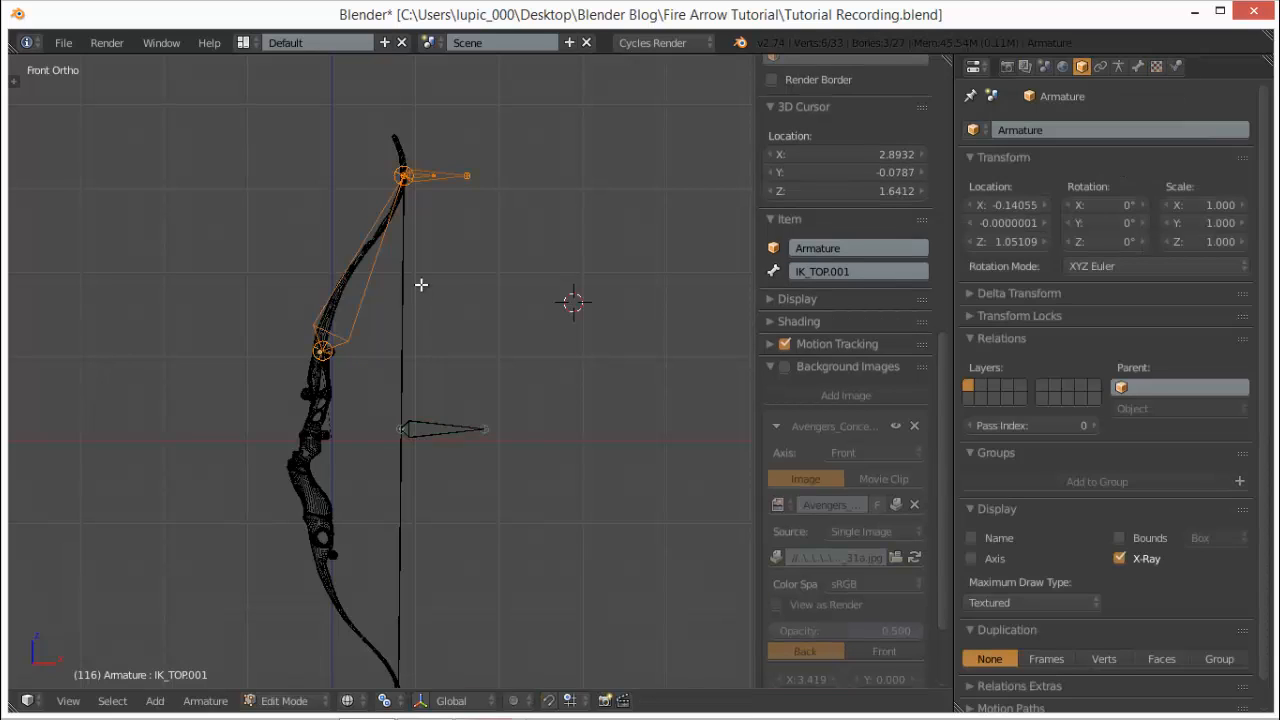
key(shift+d)
key(z)
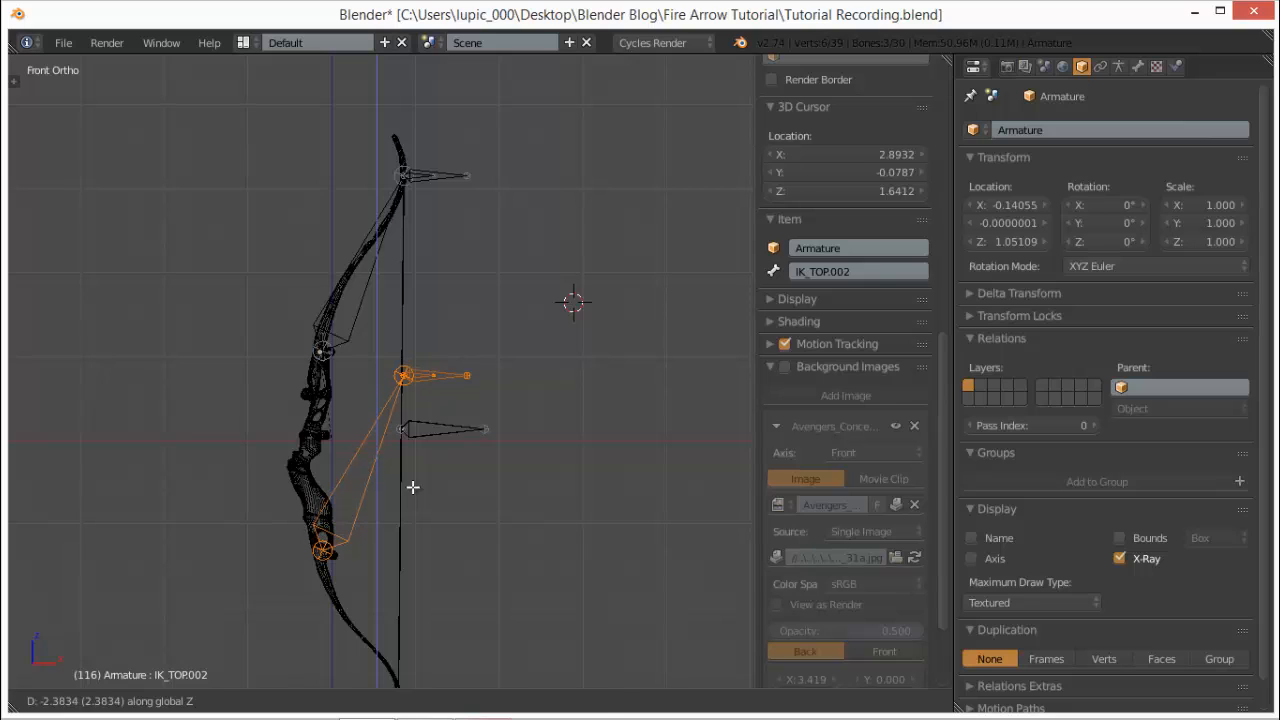
click(414, 486)
key(s)
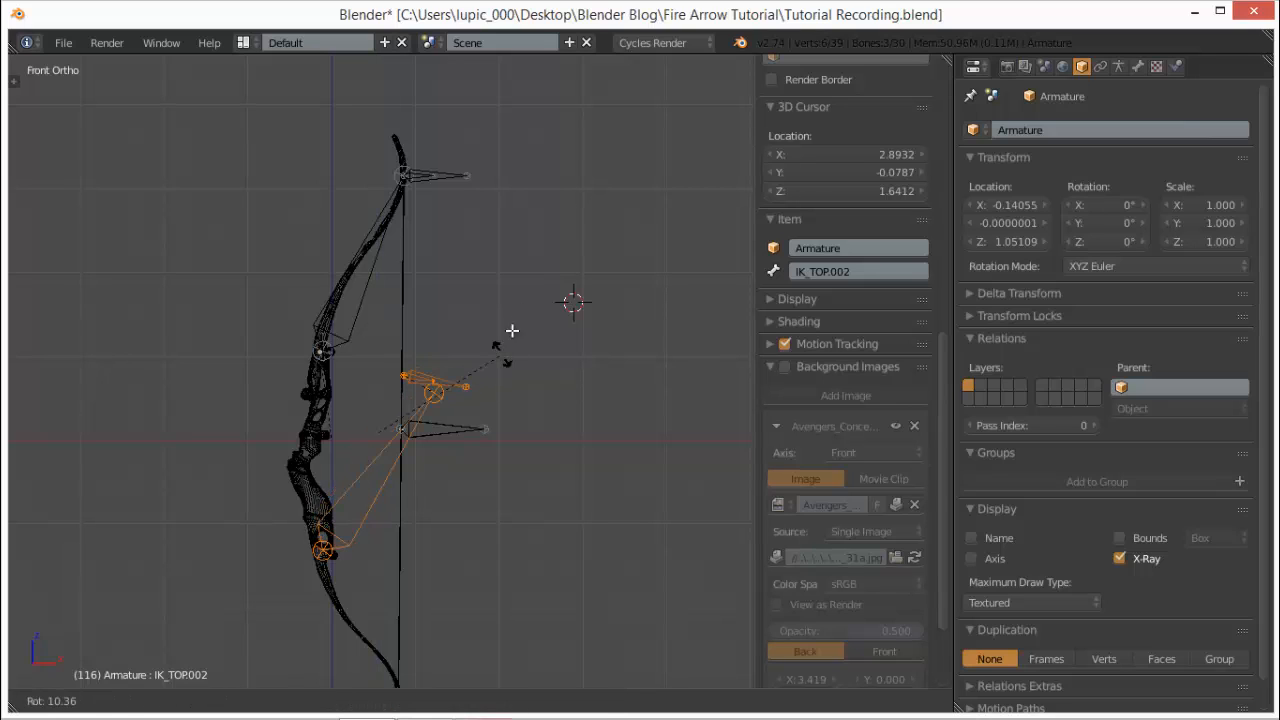
key(Escape)
key(s)
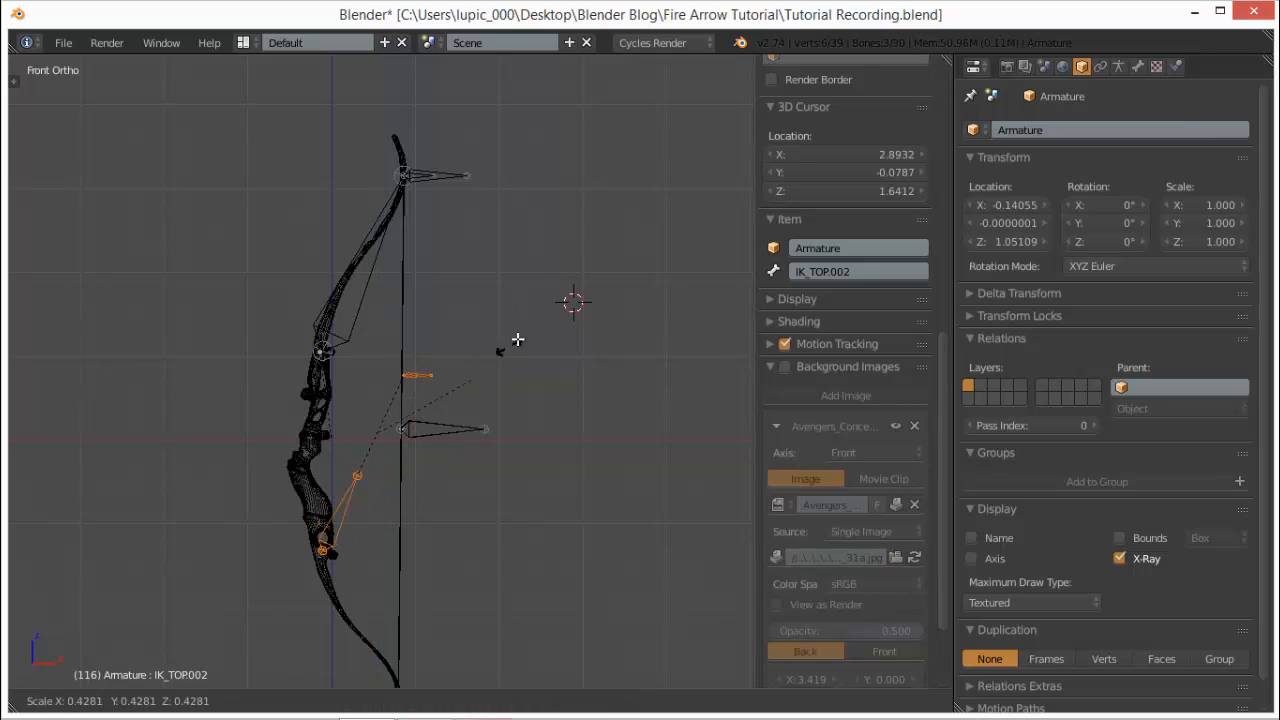
key(Escape)
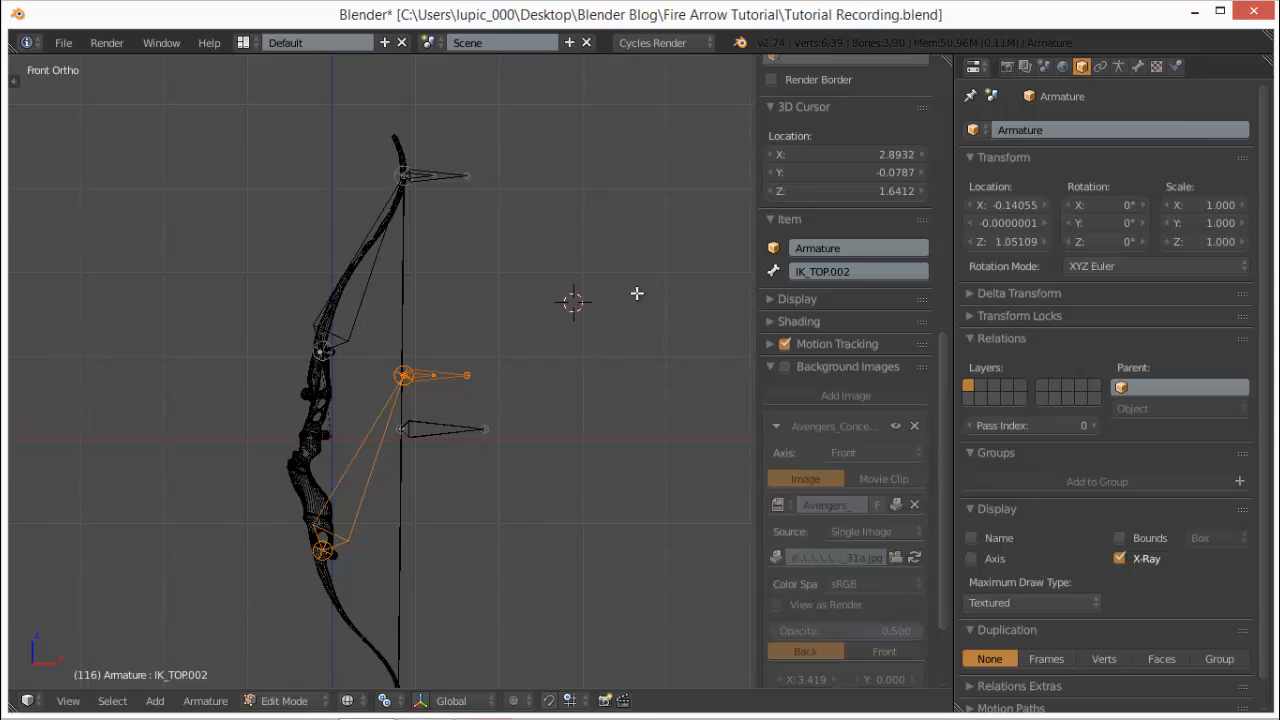
- Move the two copied tip bones about 3.6 down along global Z to the lower limb tip
shift+middle_drag(533, 242, 535, 235)
right_click(420, 377)
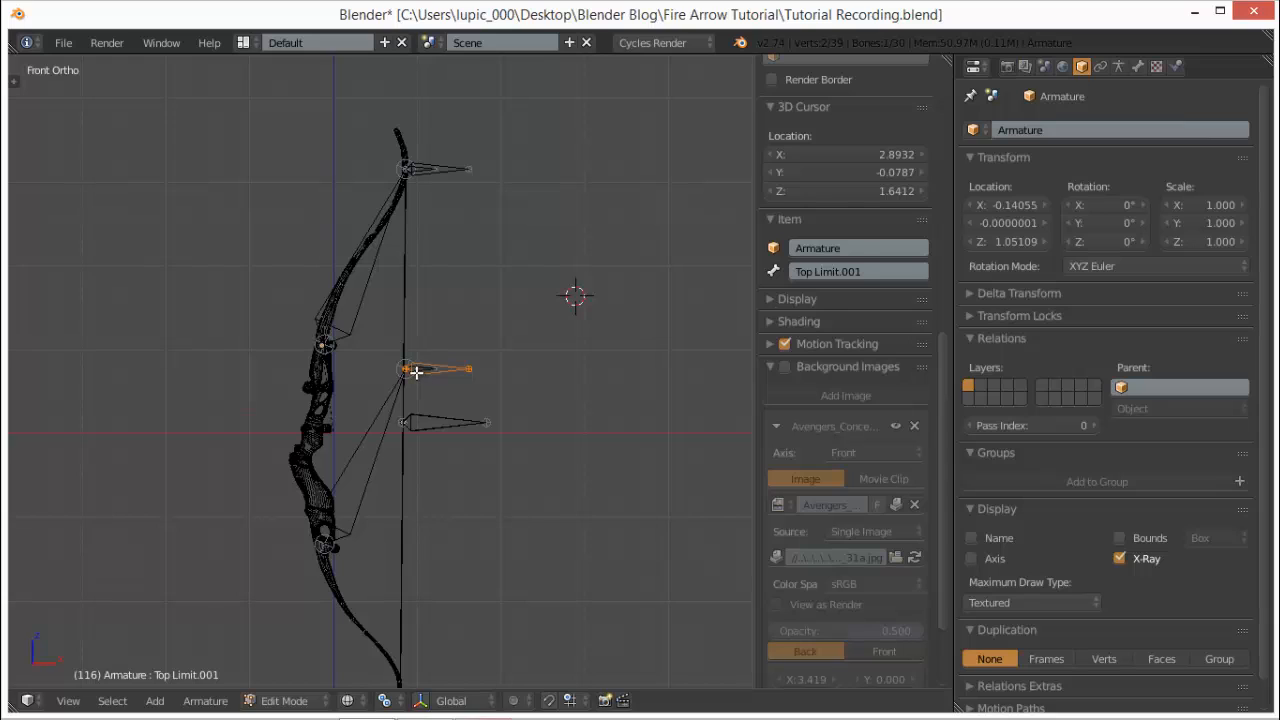
shift+right_click(416, 372)
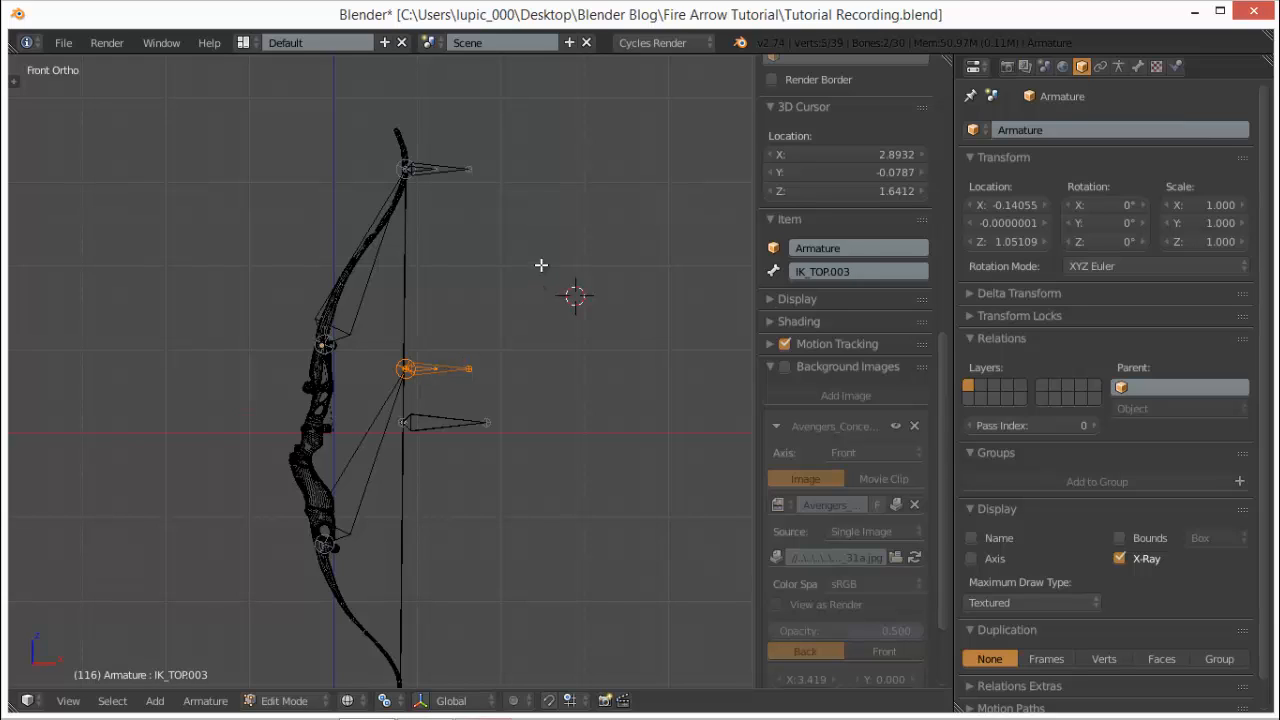
key(g)
key(z)
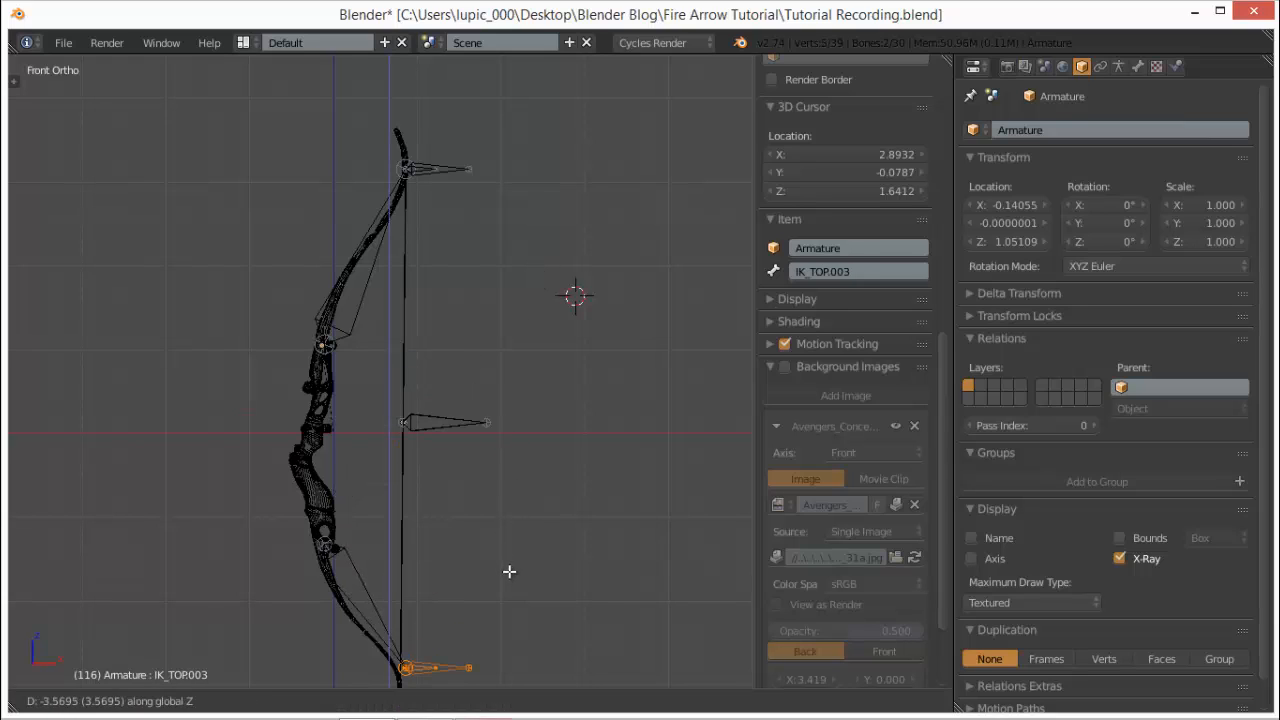
click(509, 579)
- Select the copied tip bones with their shared joint and move them onto the end joint of the lower limb's bone chain
shift+middle_drag(499, 430, 519, 187)
scroll(523, 422, up, 2)
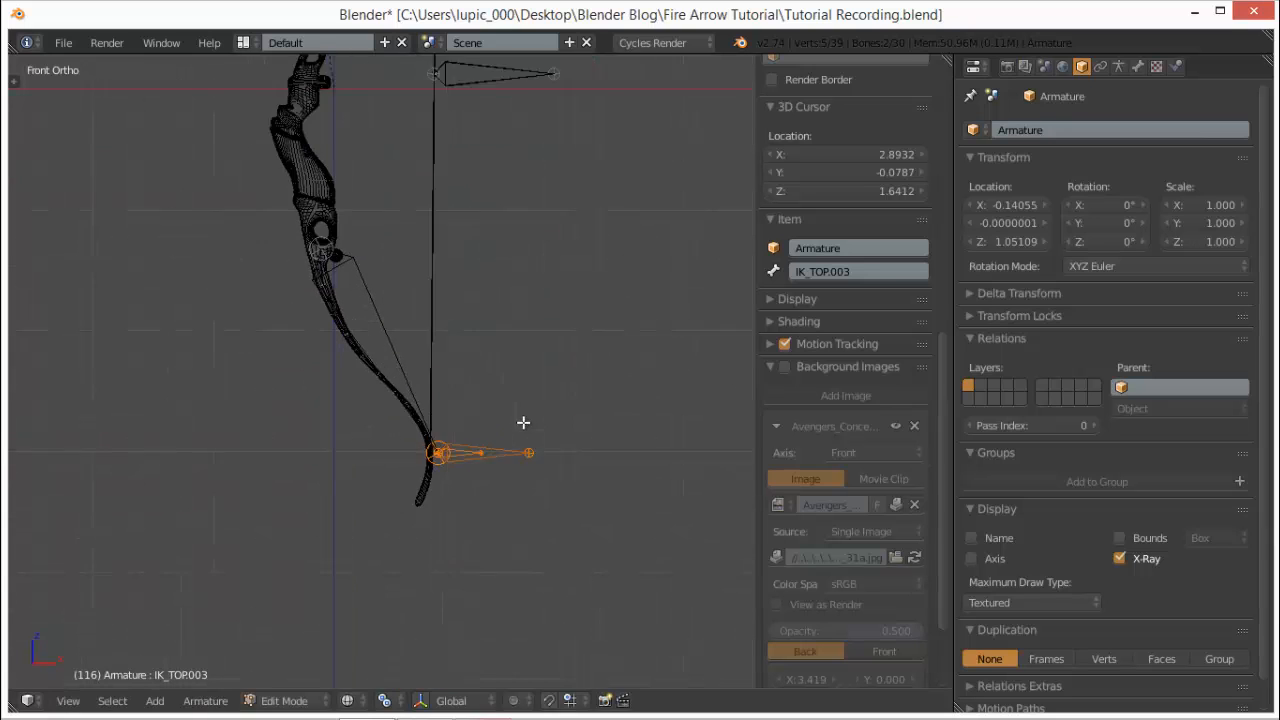
scroll(523, 422, up, 1)
shift+middle_drag(508, 352, 460, 257)
scroll(550, 430, up, 9)
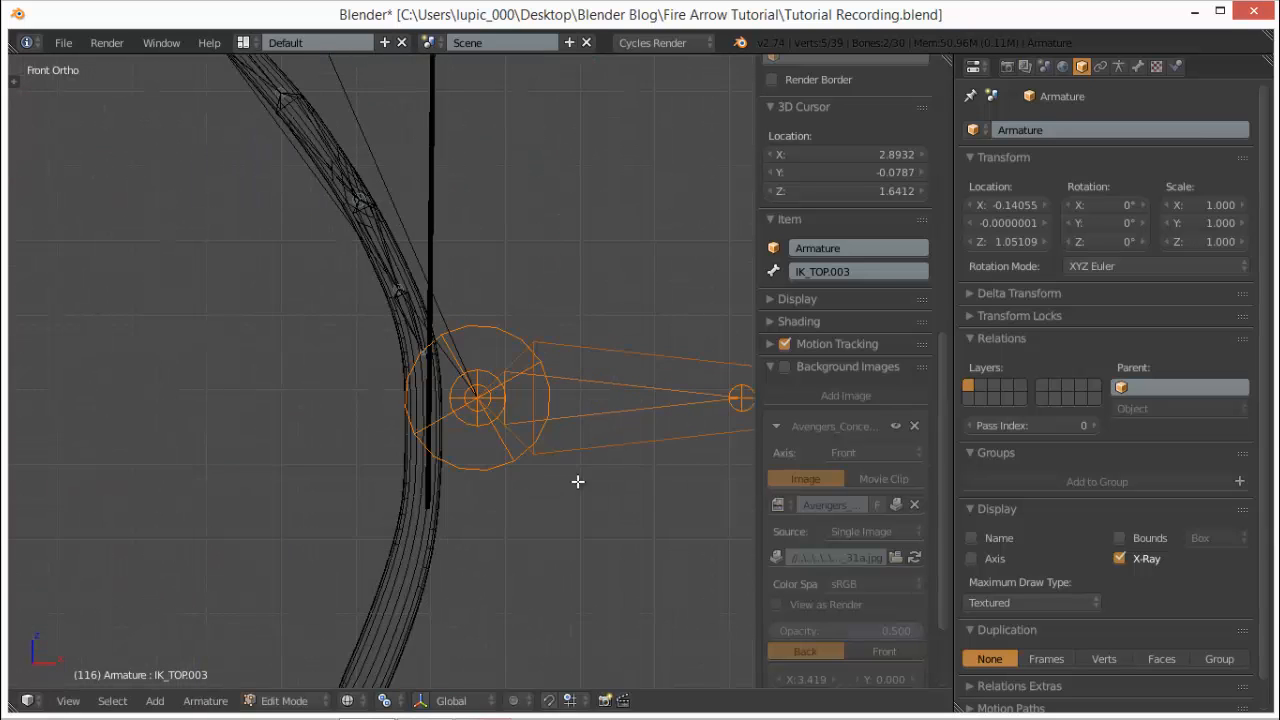
scroll(577, 481, up, 3)
right_click(456, 339)
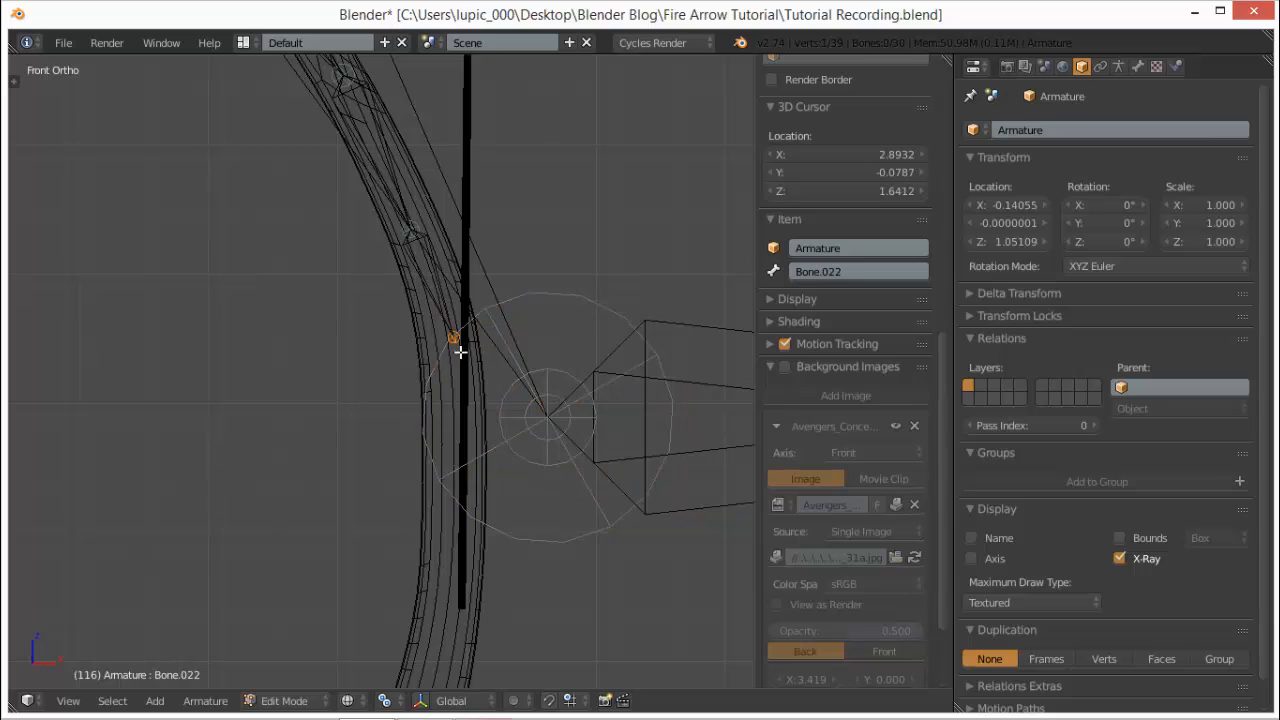
right_click(583, 431)
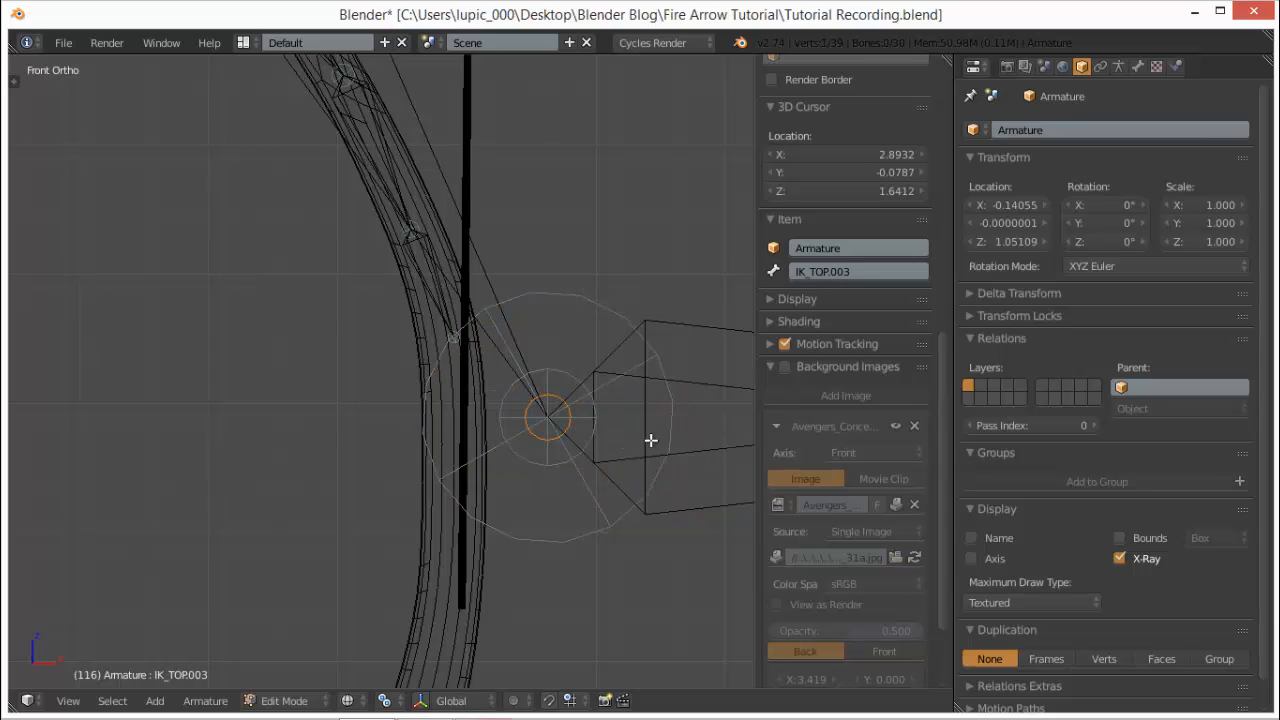
key(b)
drag(597, 357, 515, 480)
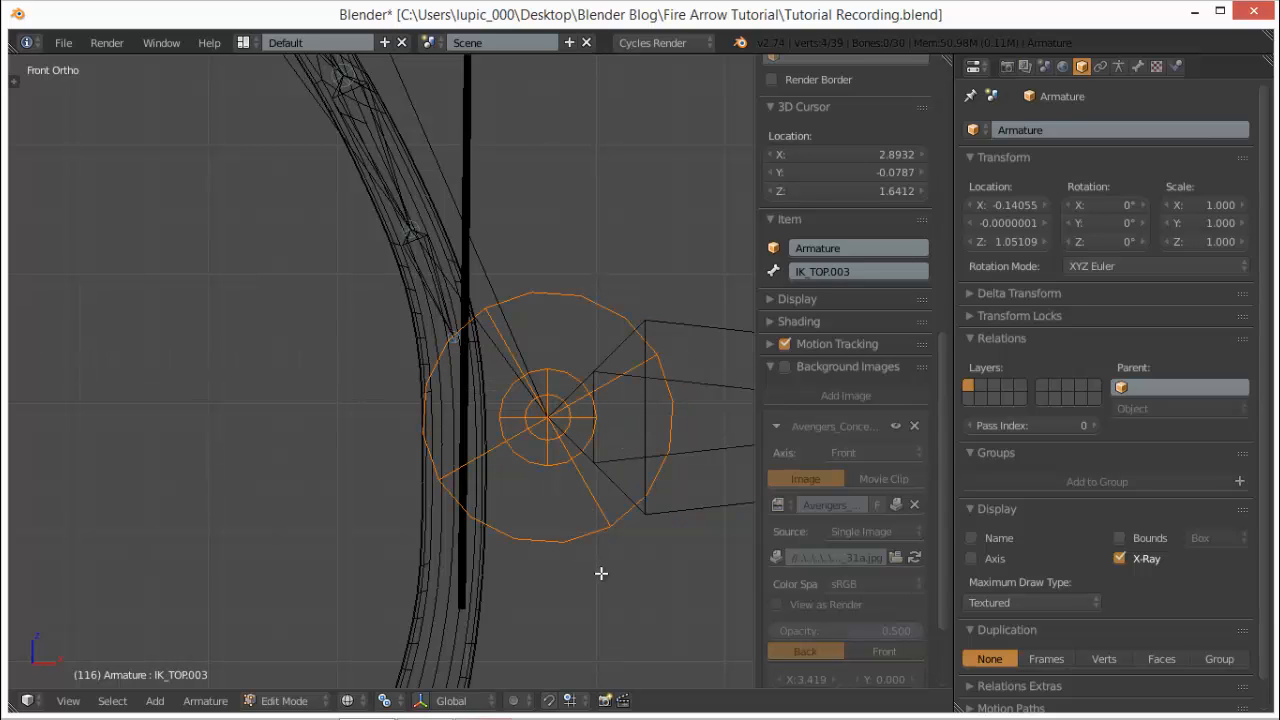
key(b)
drag(680, 409, 646, 545)
key(g)
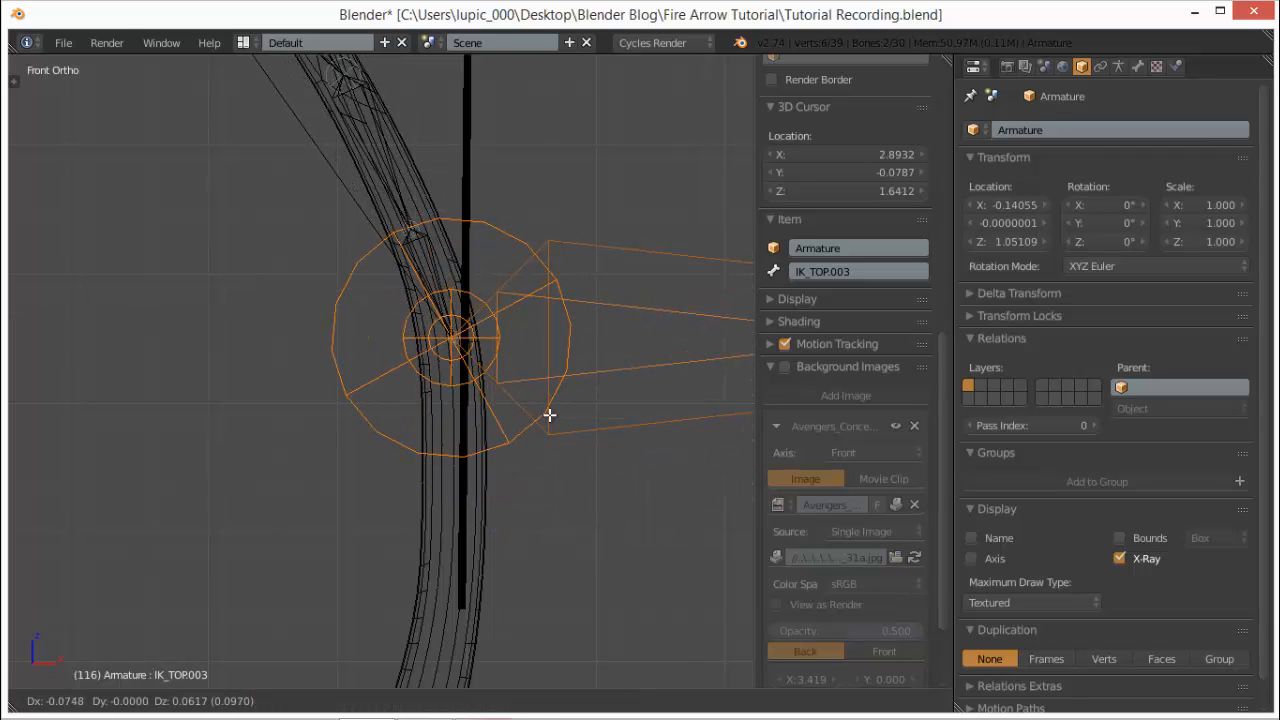
click(552, 418)
- Rename the smaller copied tip bone at the lower limb tip as IK_Bottom
shift+middle_drag(667, 521, 503, 486)
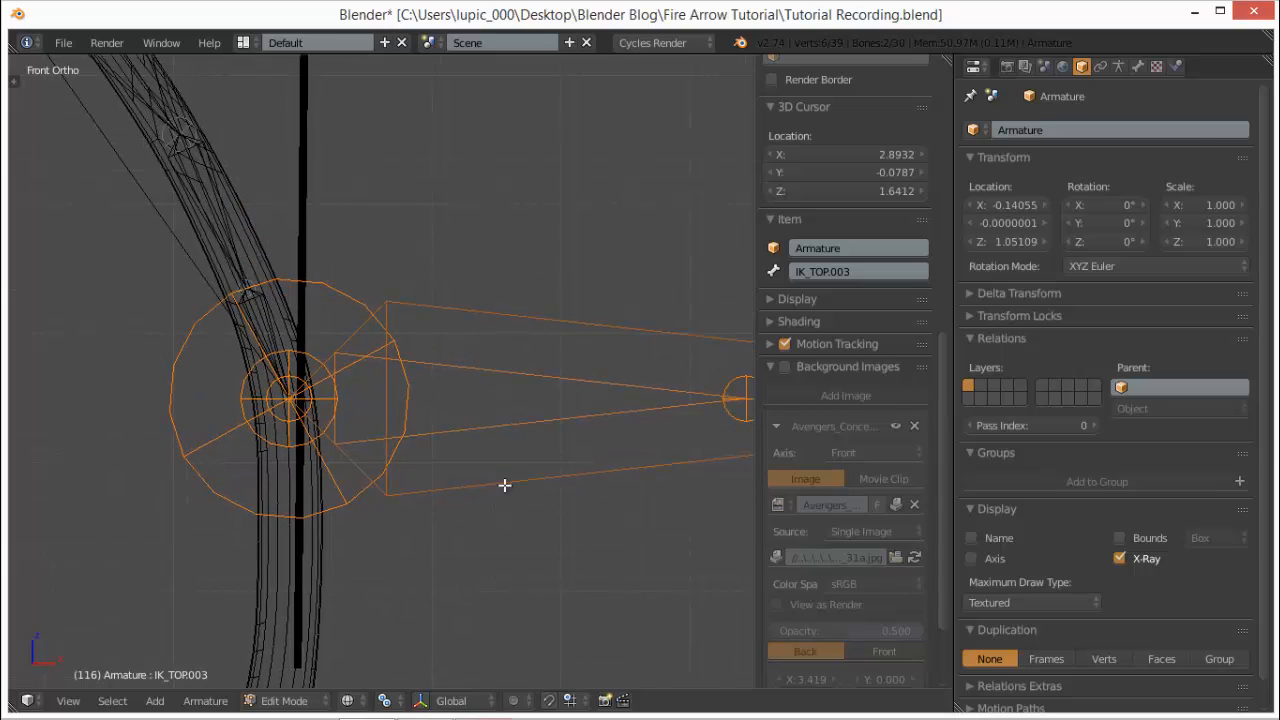
right_click(509, 423)
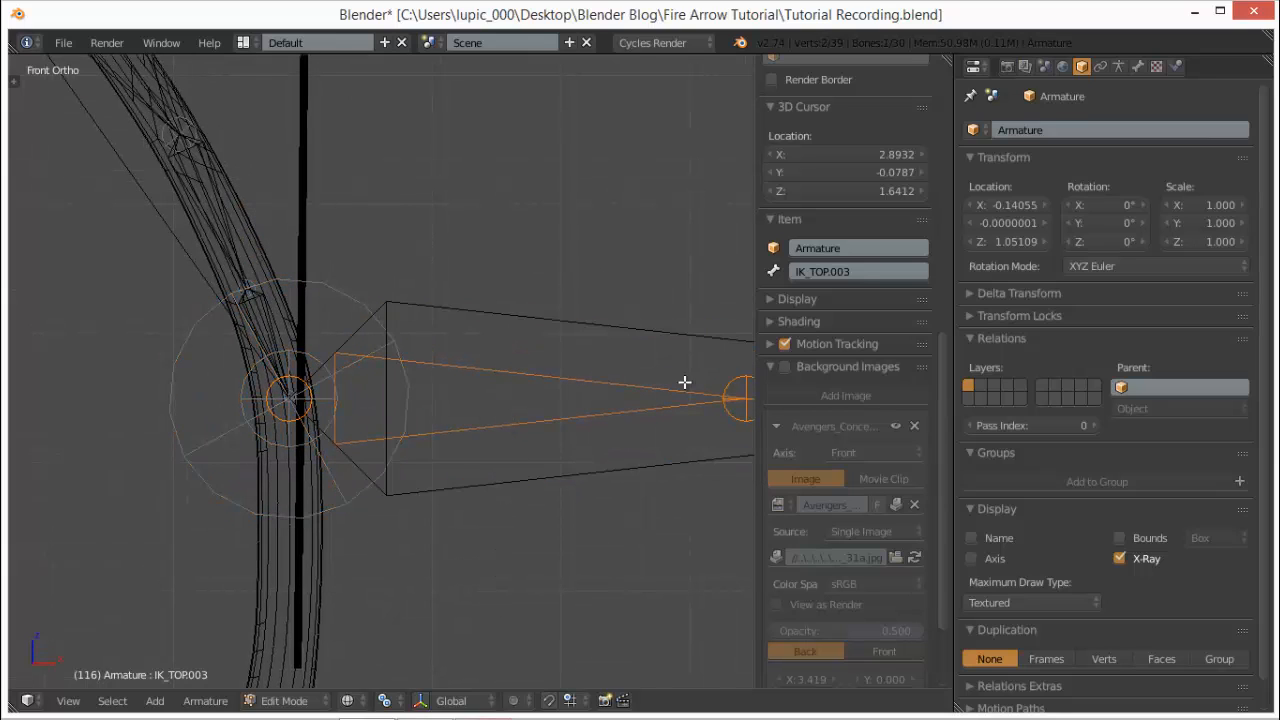
click(858, 271)
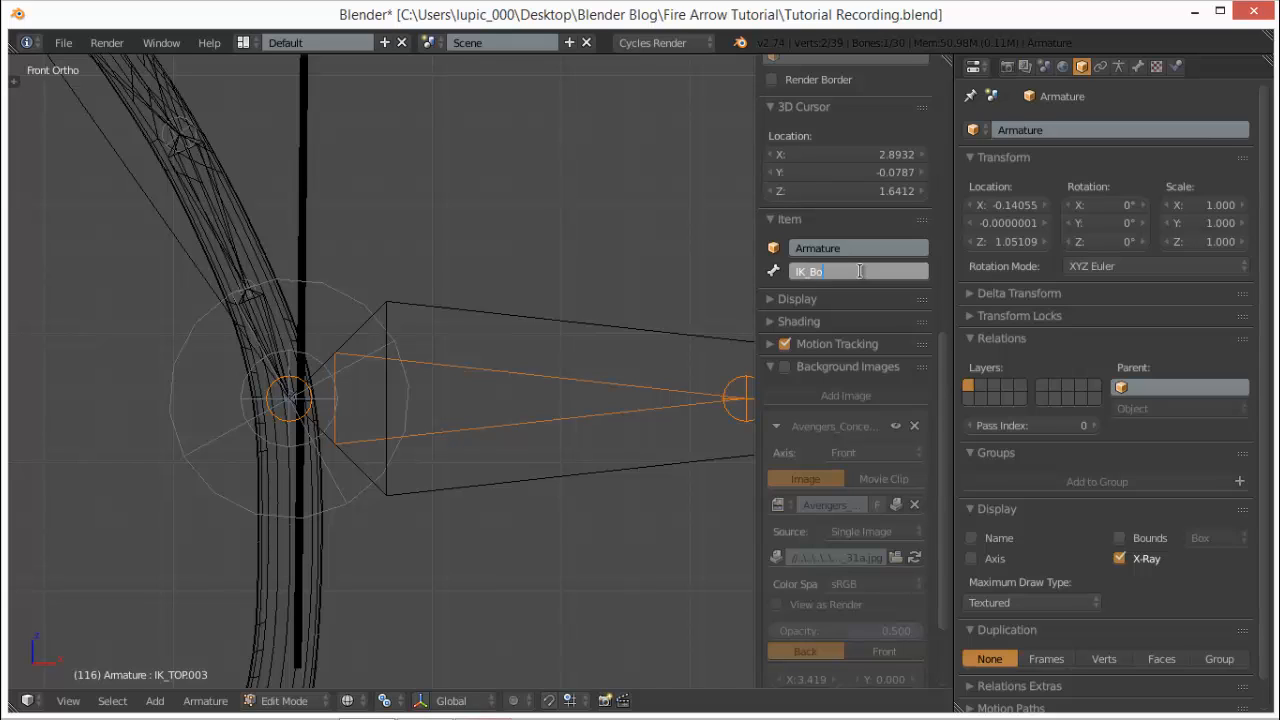
key(Return)
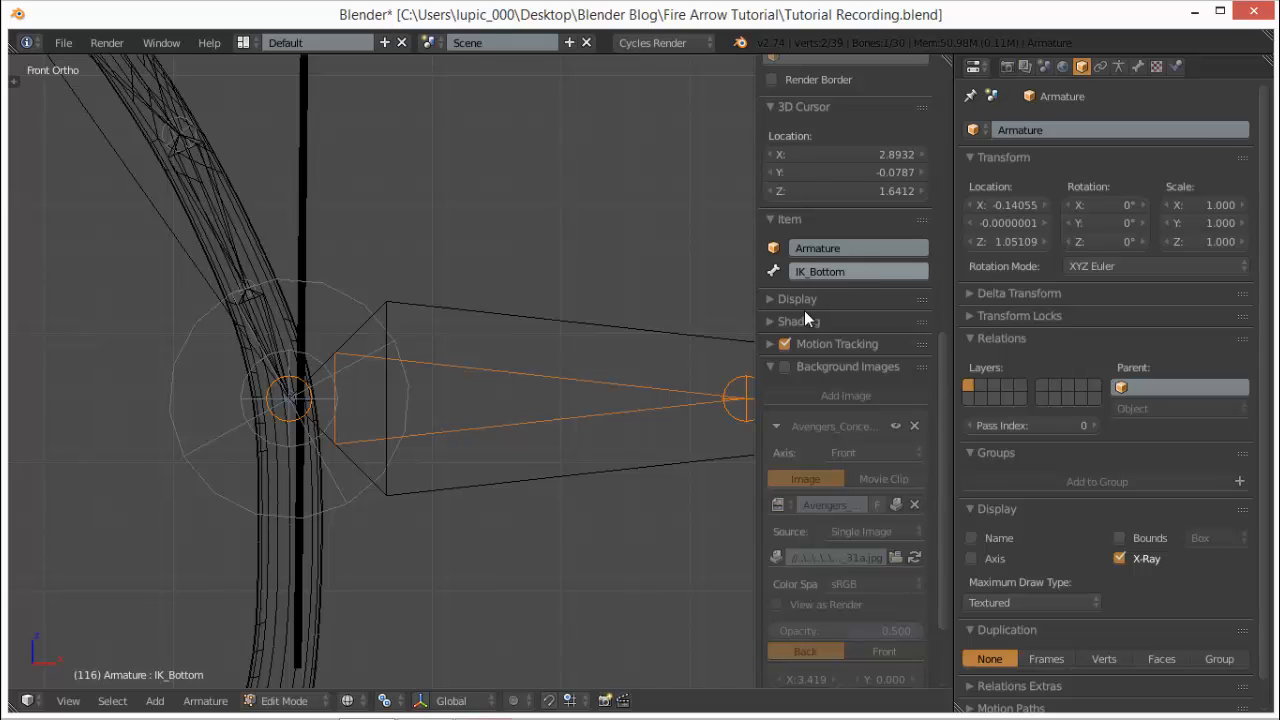
- Rename the larger copied tip bone at the lower limb tip as Bottom Limit.001
right_click(600, 326)
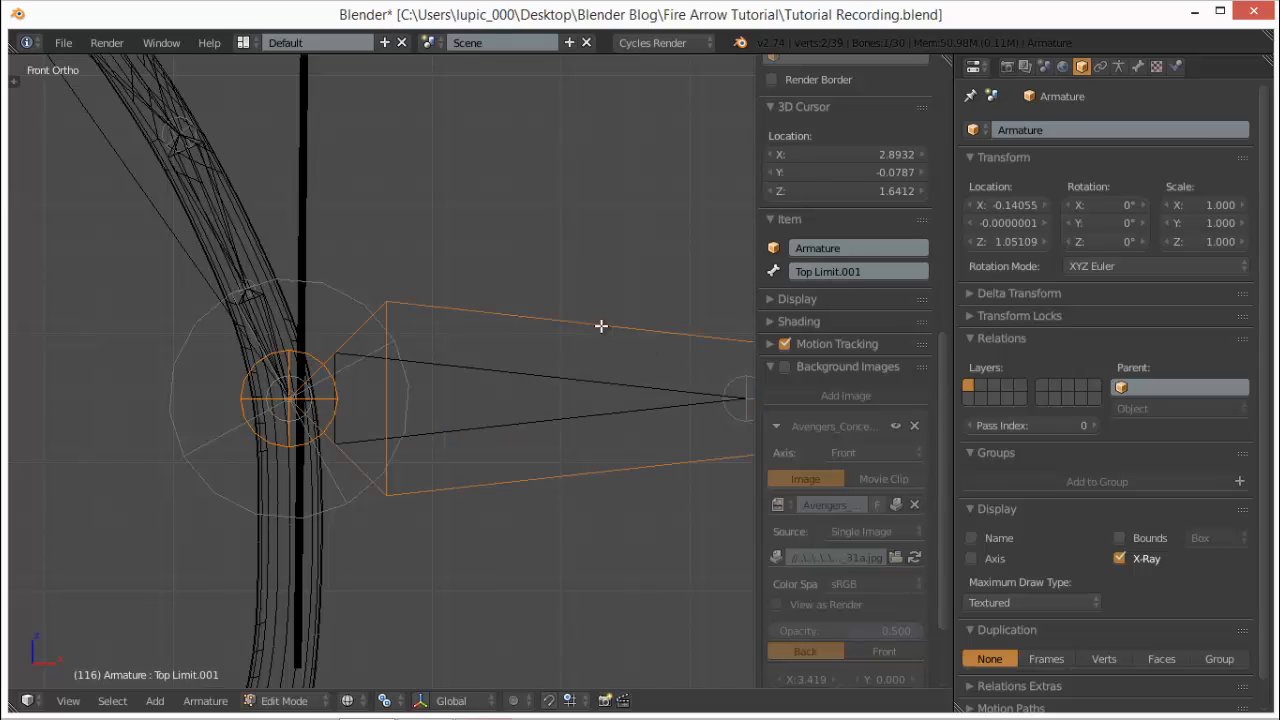
click(822, 273)
key(Left)
key(BackSpace)
key(BackSpace)
key(BackSpace)
key(BackSpace)
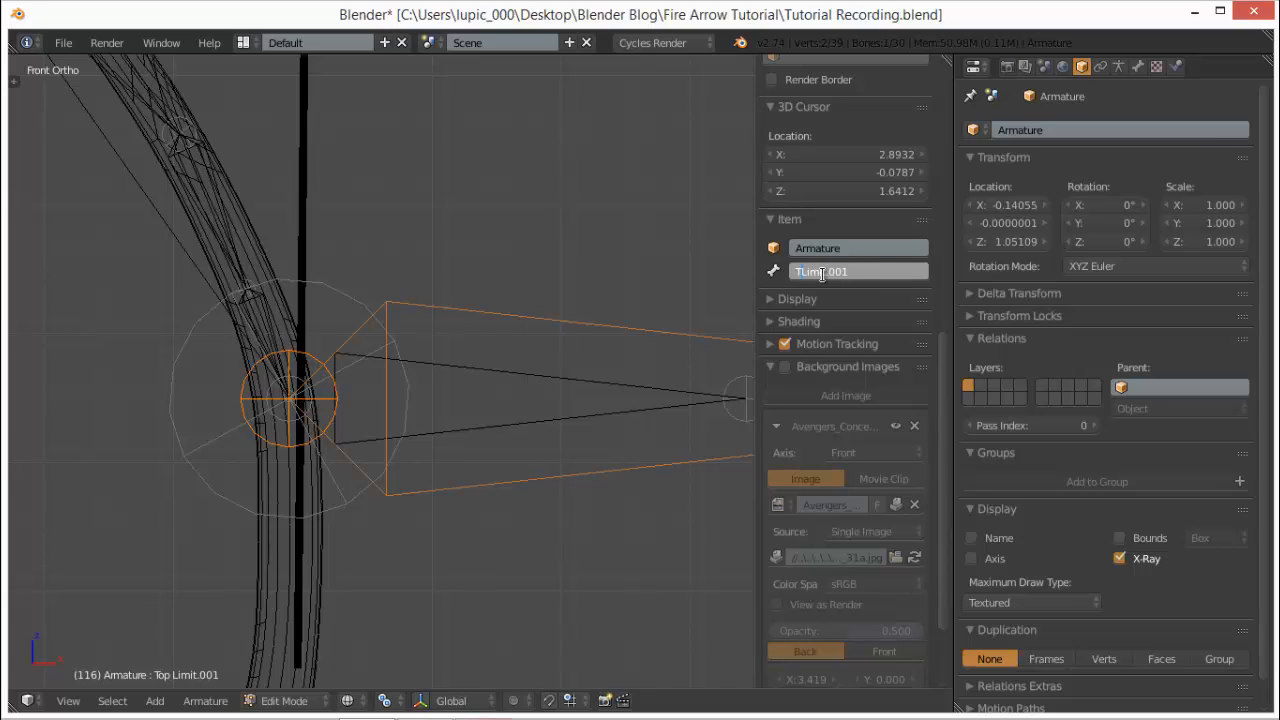
text(Bottom)
key(Return)
- Rename the long copied bone running along the lower limb as Bottom Track
right_click(142, 177)
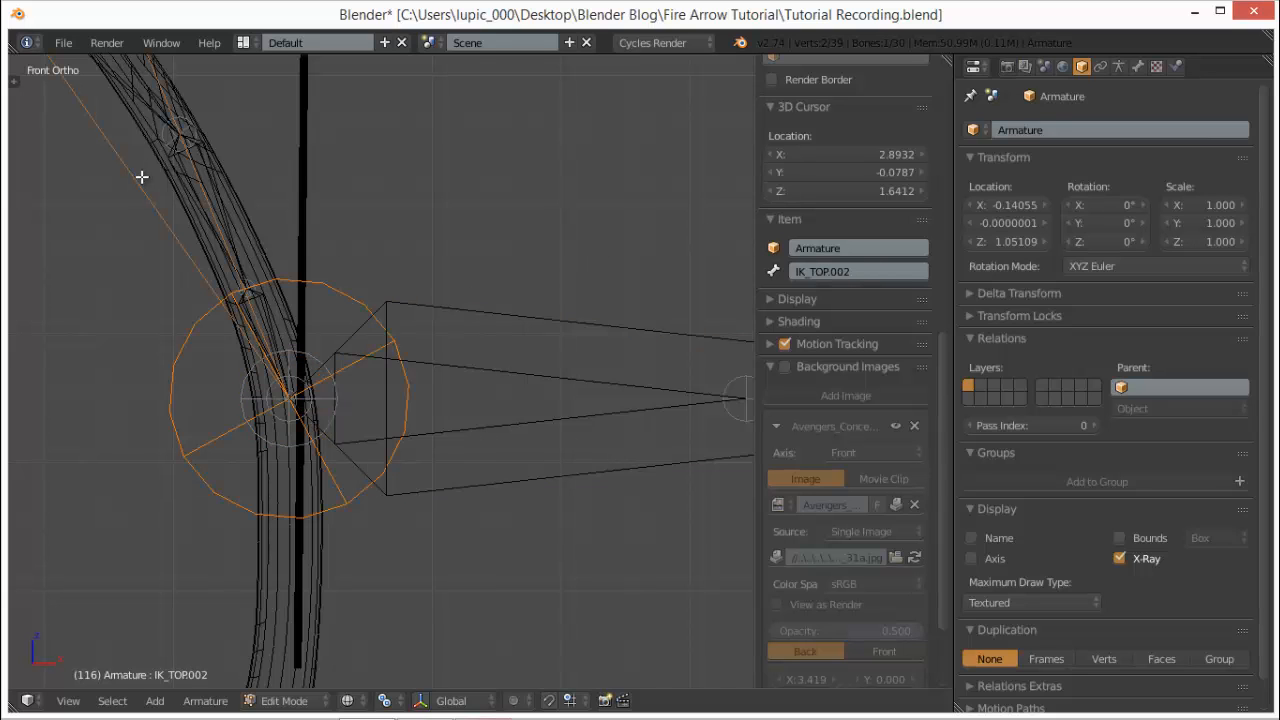
scroll(354, 277, down, 8)
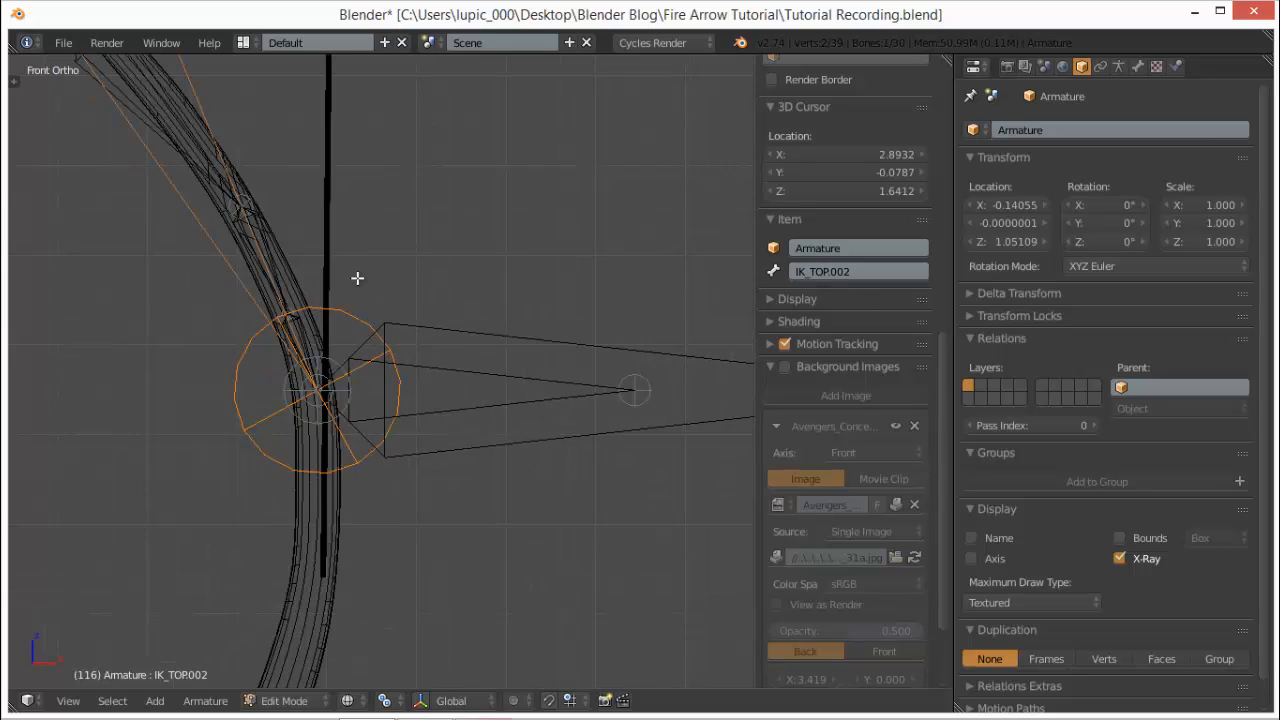
scroll(450, 284, up, 2)
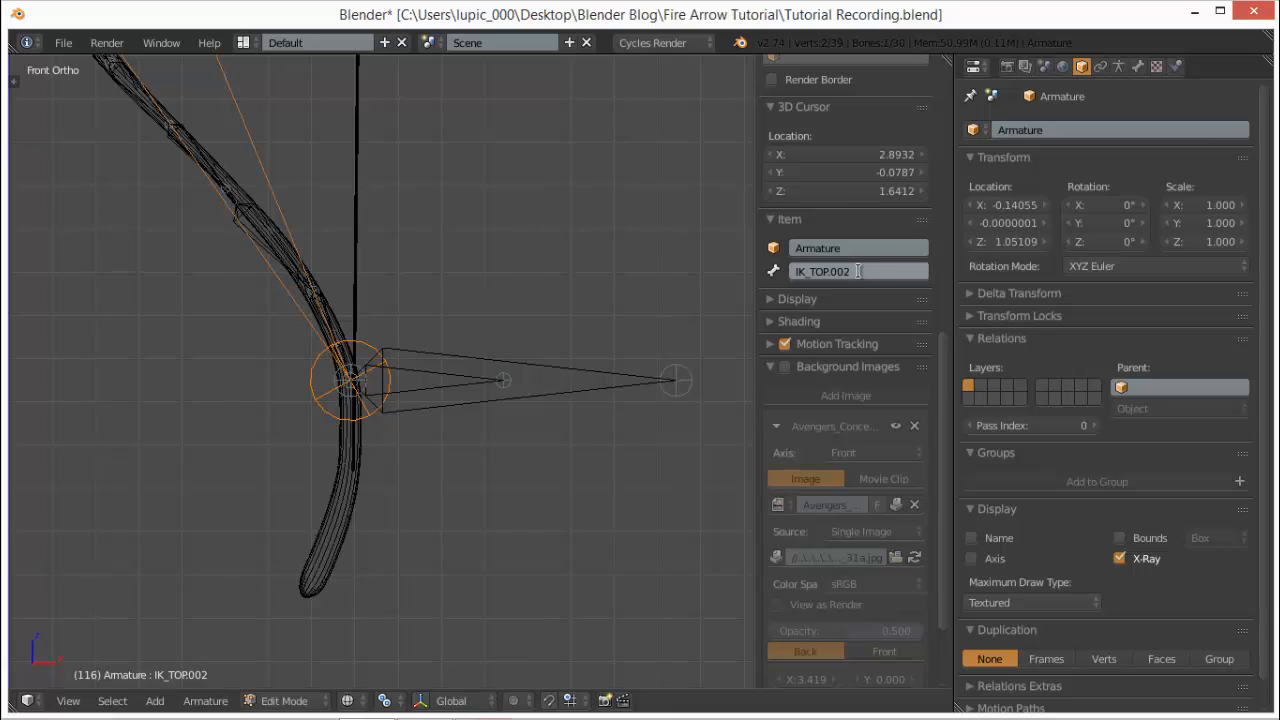
click(857, 271)
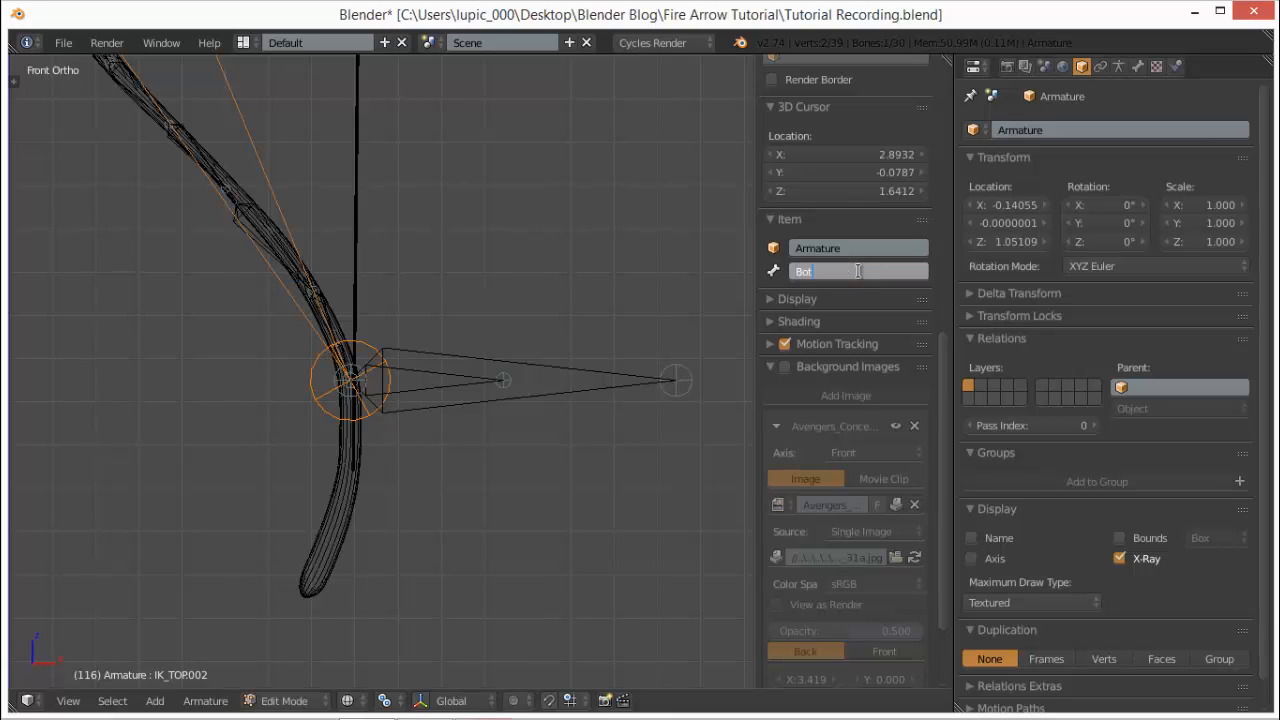
text(Bottom Track)
key(Return)
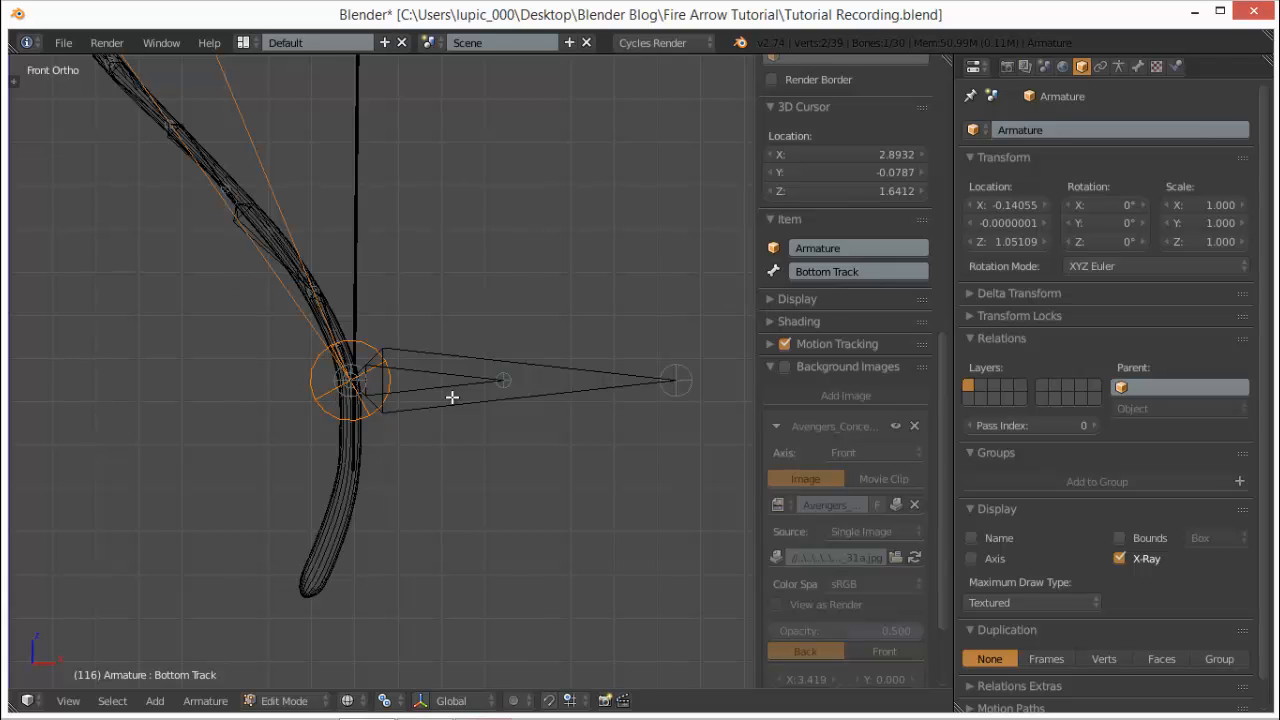
- In Pose Mode, add an Inverse Kinematics constraint to the last bone of the lower limb chain, with Armature as its target
scroll(448, 394, up, 5)
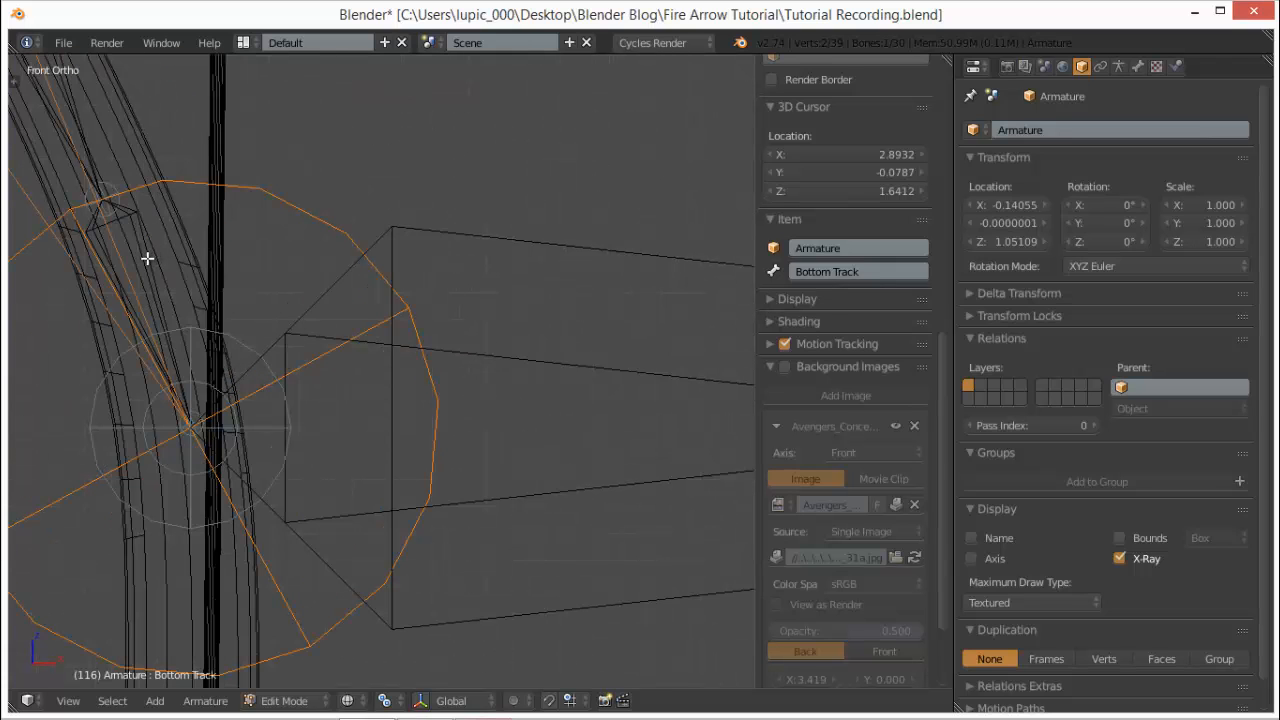
right_click(147, 258)
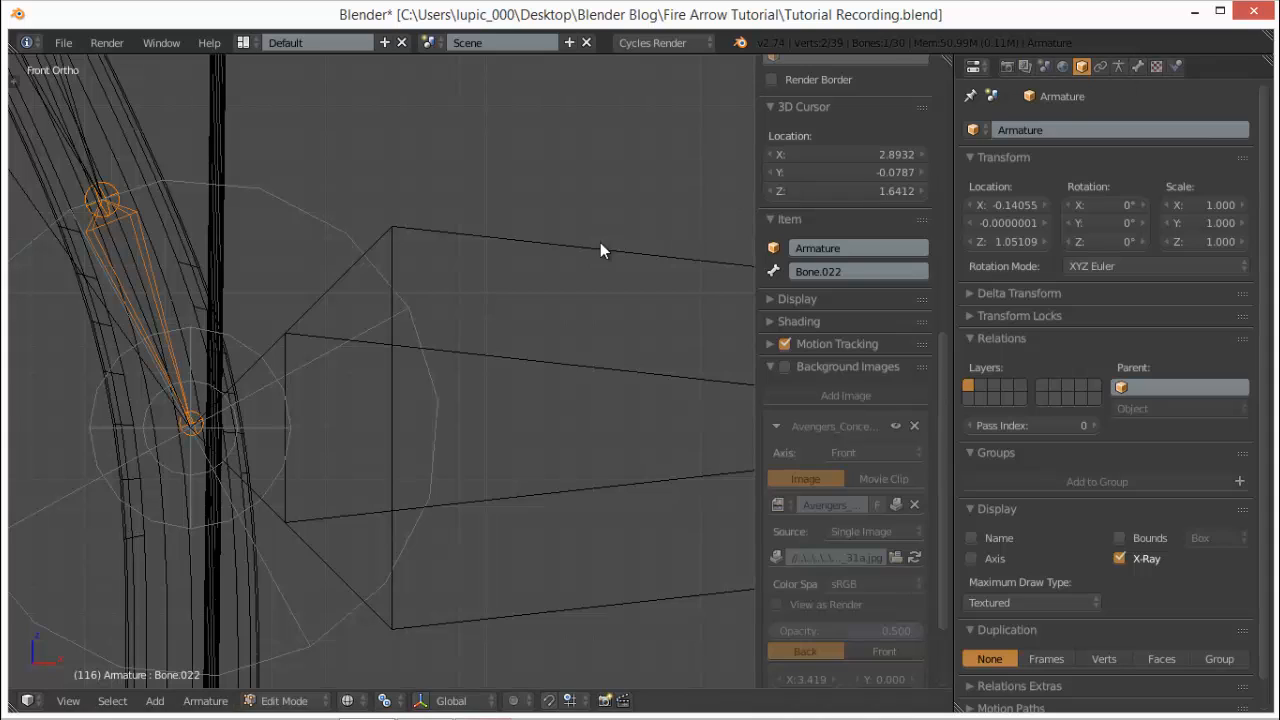
key(ctrl+Tab)
scroll(540, 246, down, 3)
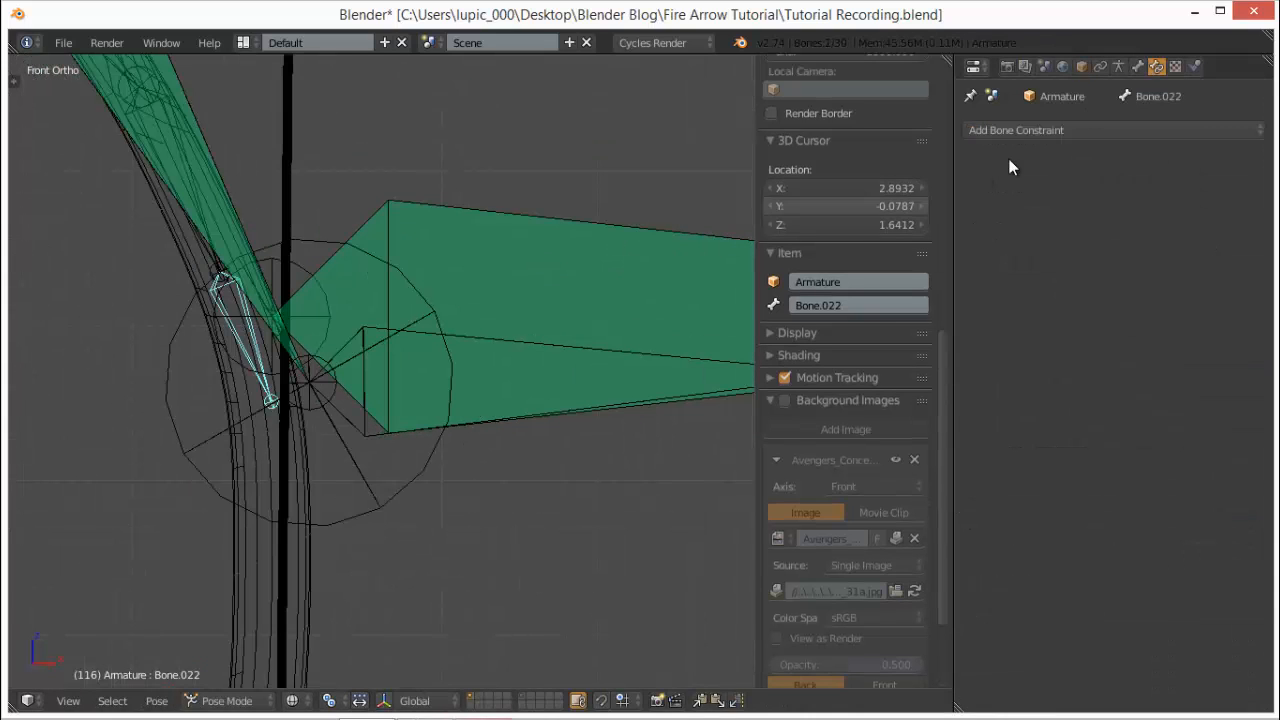
click(1145, 130)
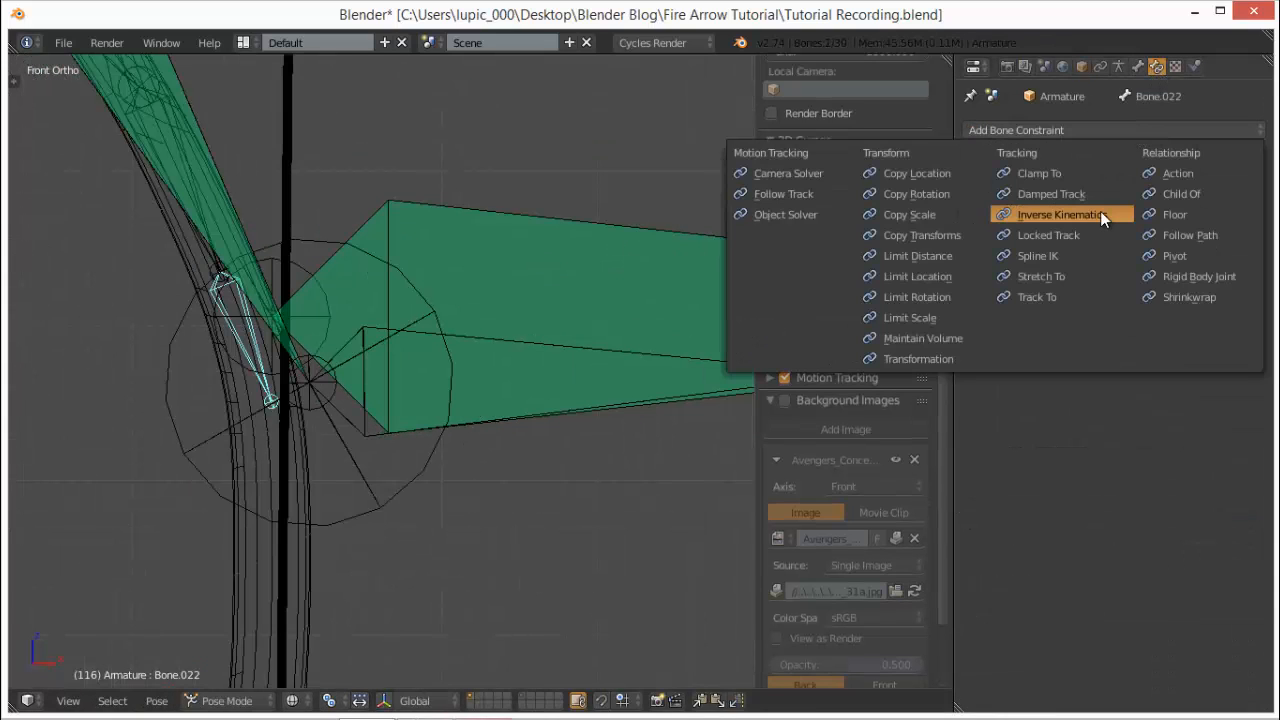
click(1100, 211)
click(1108, 200)
click(1106, 226)
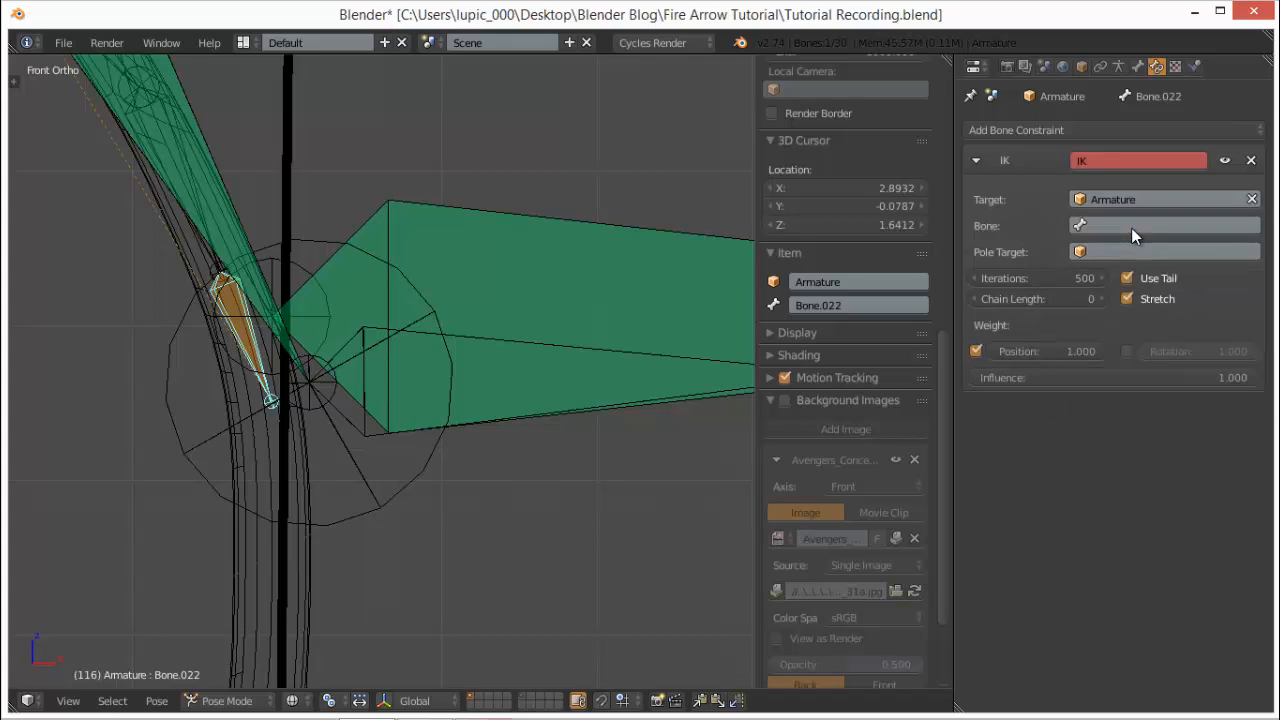
- Set IK_Bottom as the target bone of the lower limb's IK constraint
click(1131, 227)
text(b)
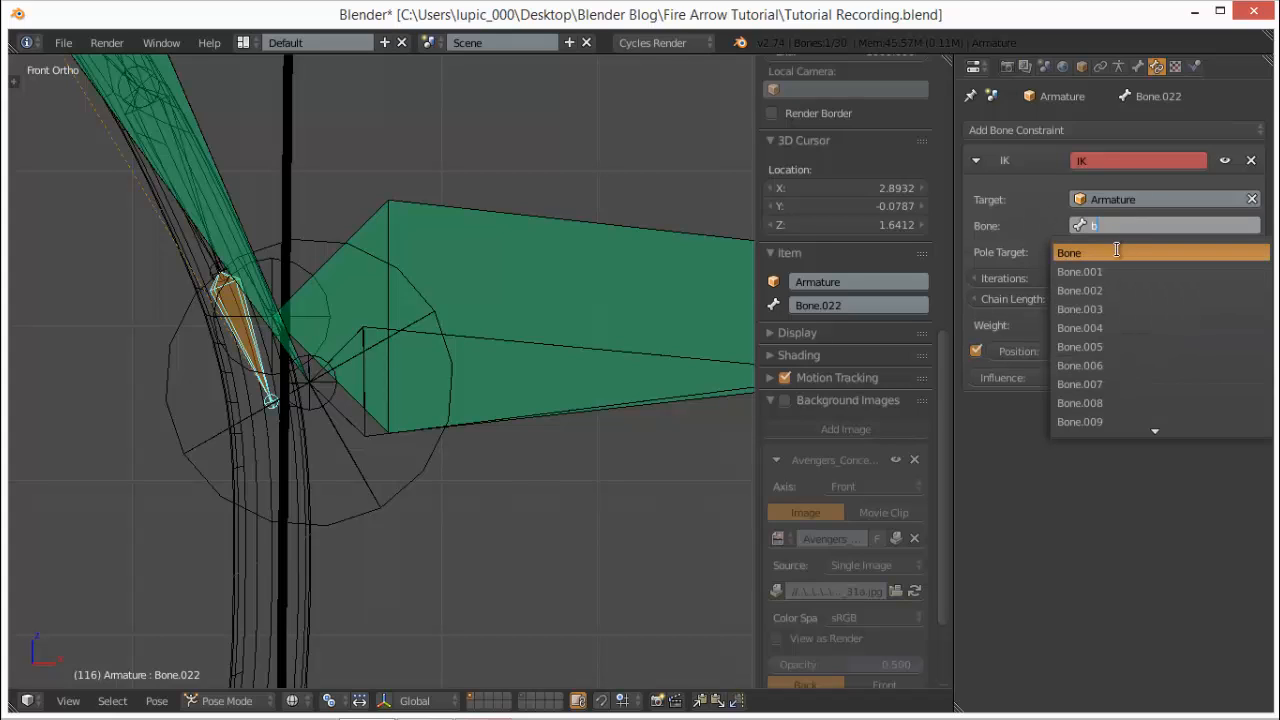
key(BackSpace)
text(i)
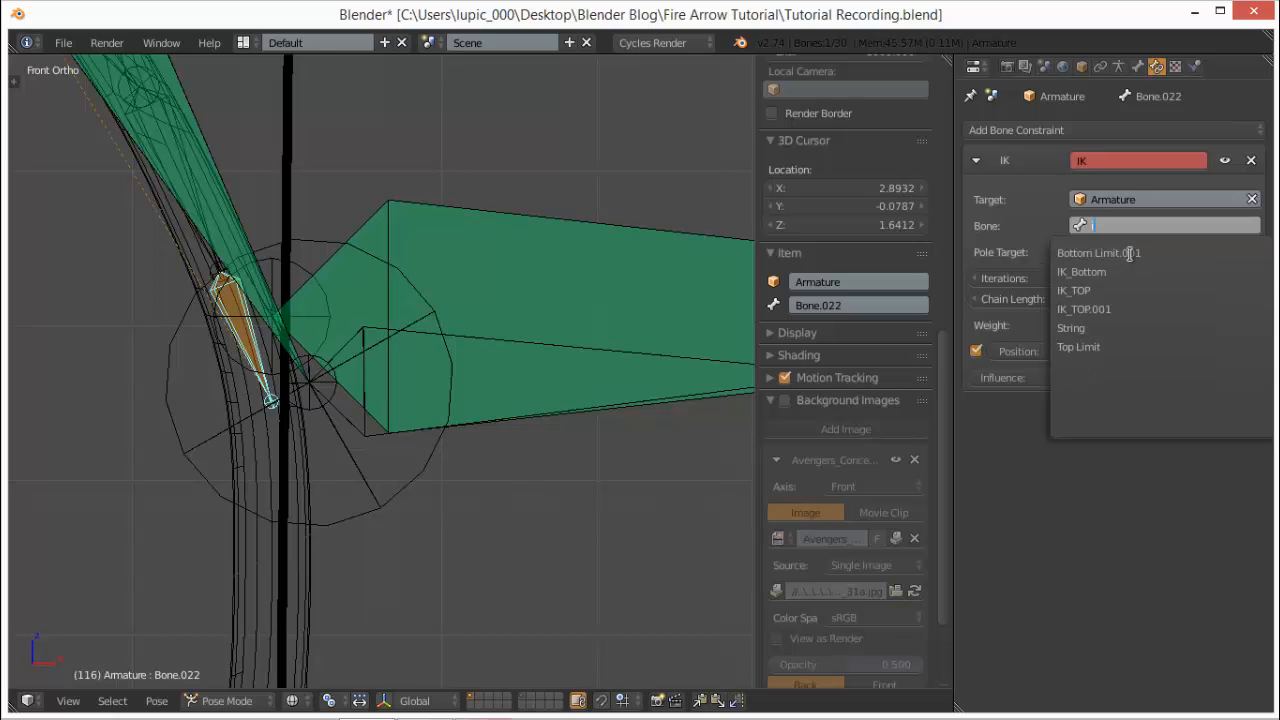
click(1143, 270)
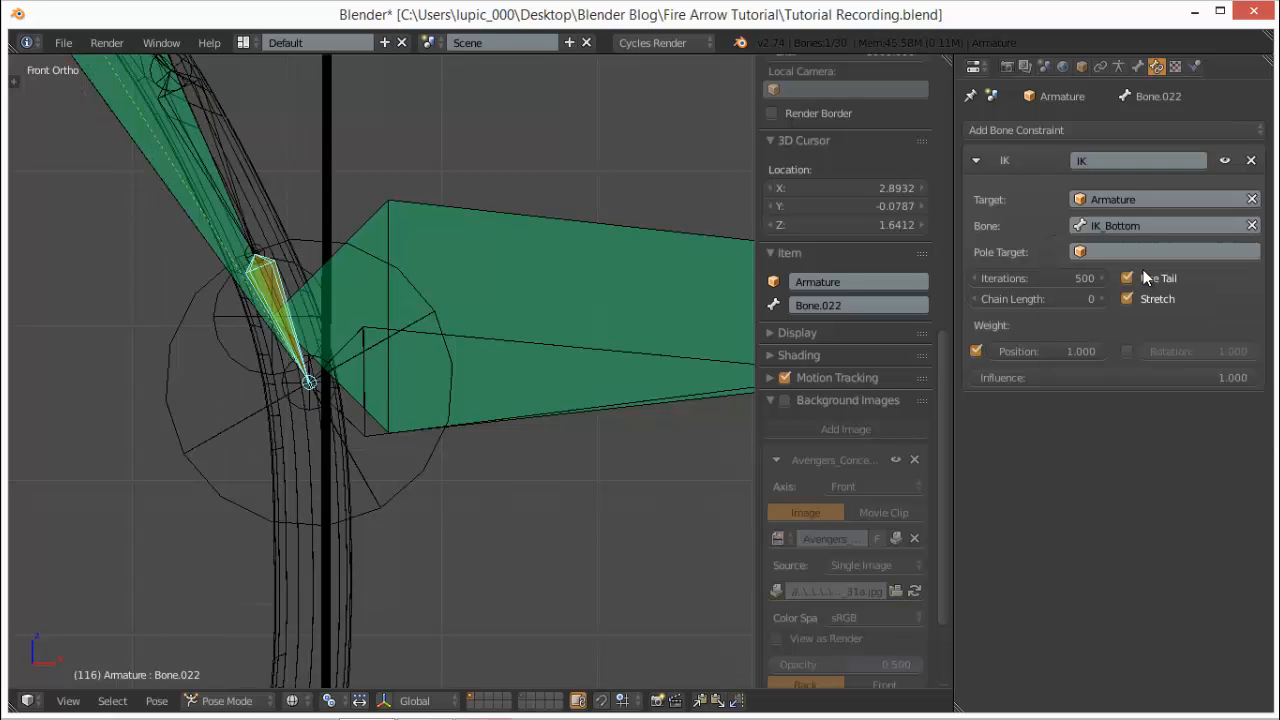
- Check the Bottom Limit.001 constraint and test the draw by moving the String bone along global X, cancelling the move
scroll(607, 434, down, 7)
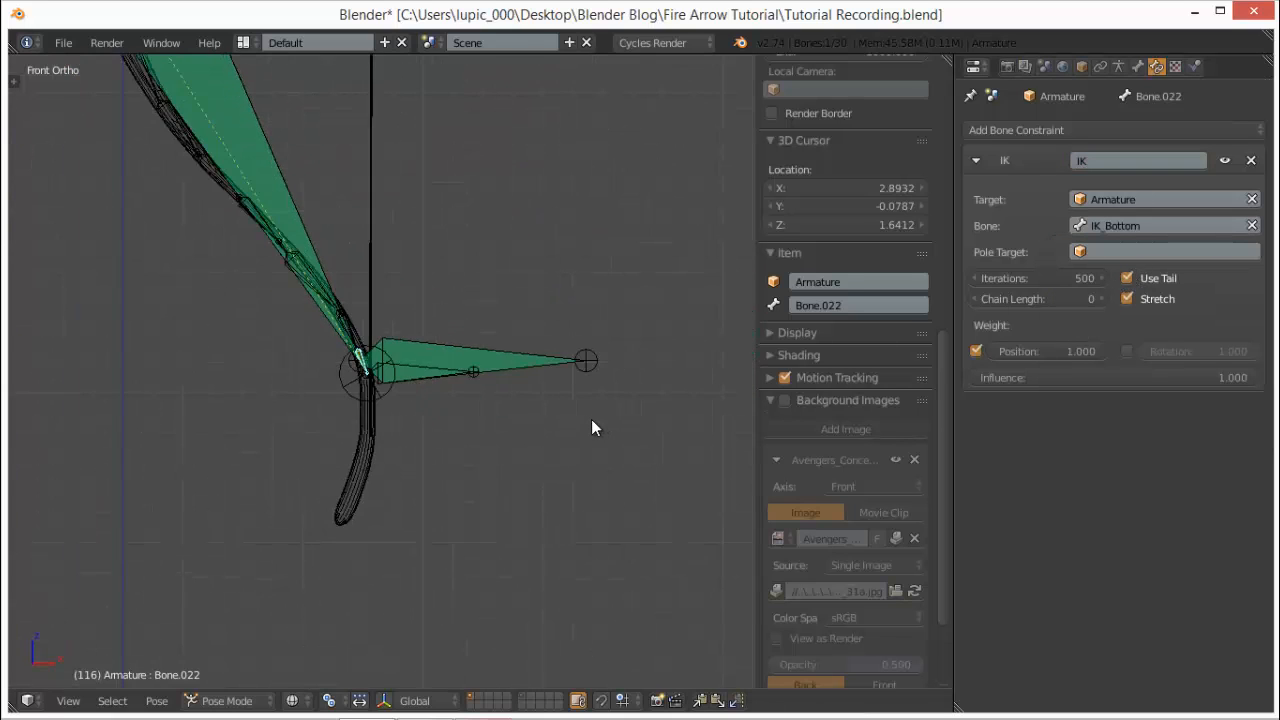
scroll(564, 388, down, 1)
shift+middle_drag(529, 347, 542, 427)
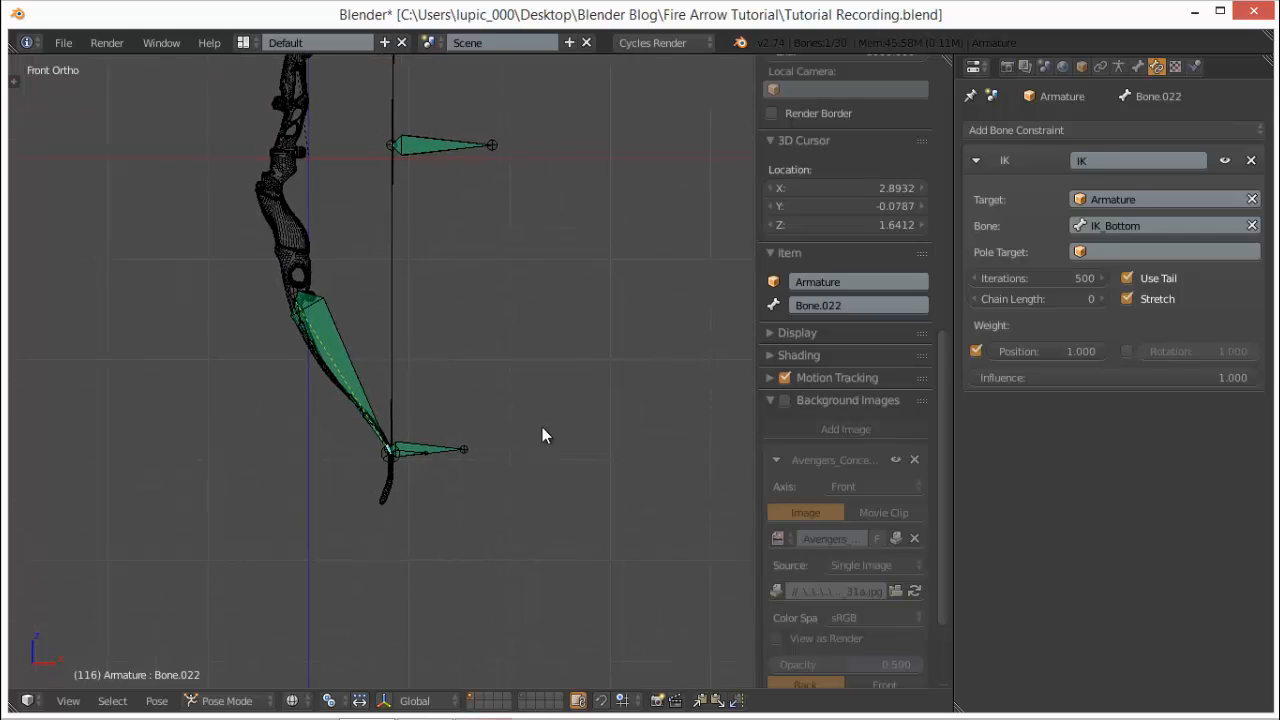
right_click(436, 447)
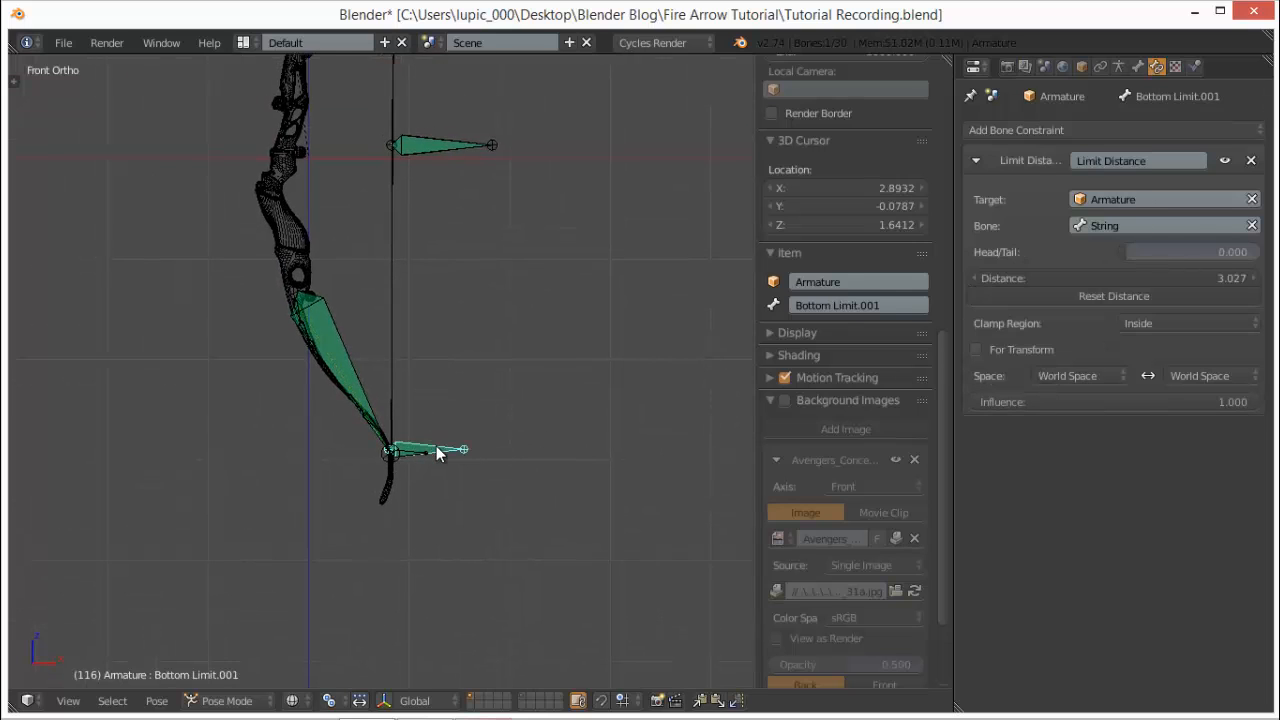
right_click(456, 167)
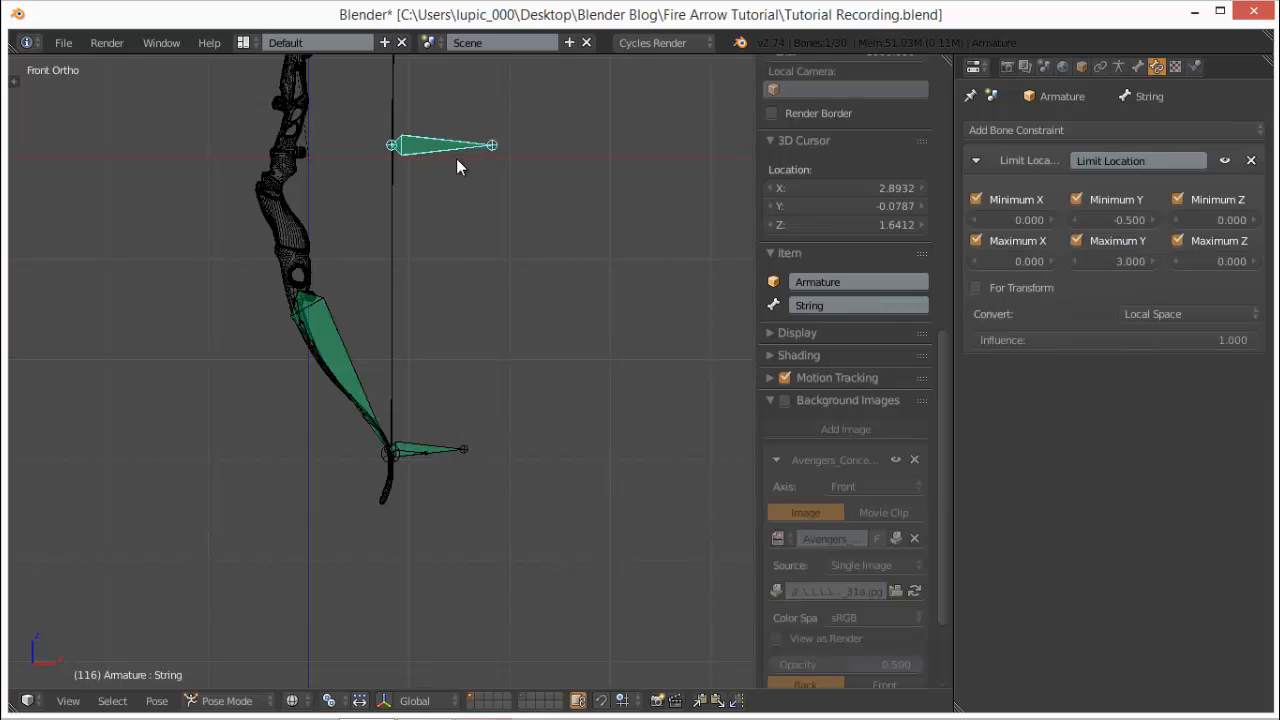
key(Home)
scroll(500, 360, up, 2)
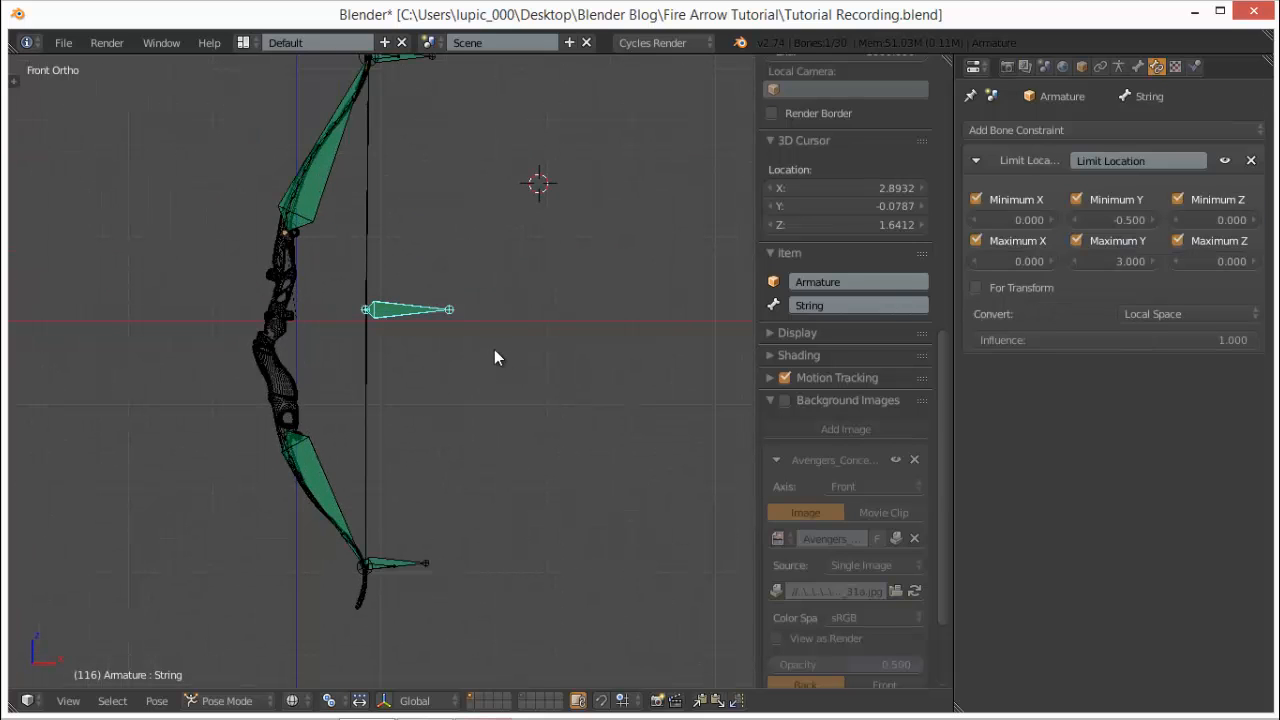
key(g)
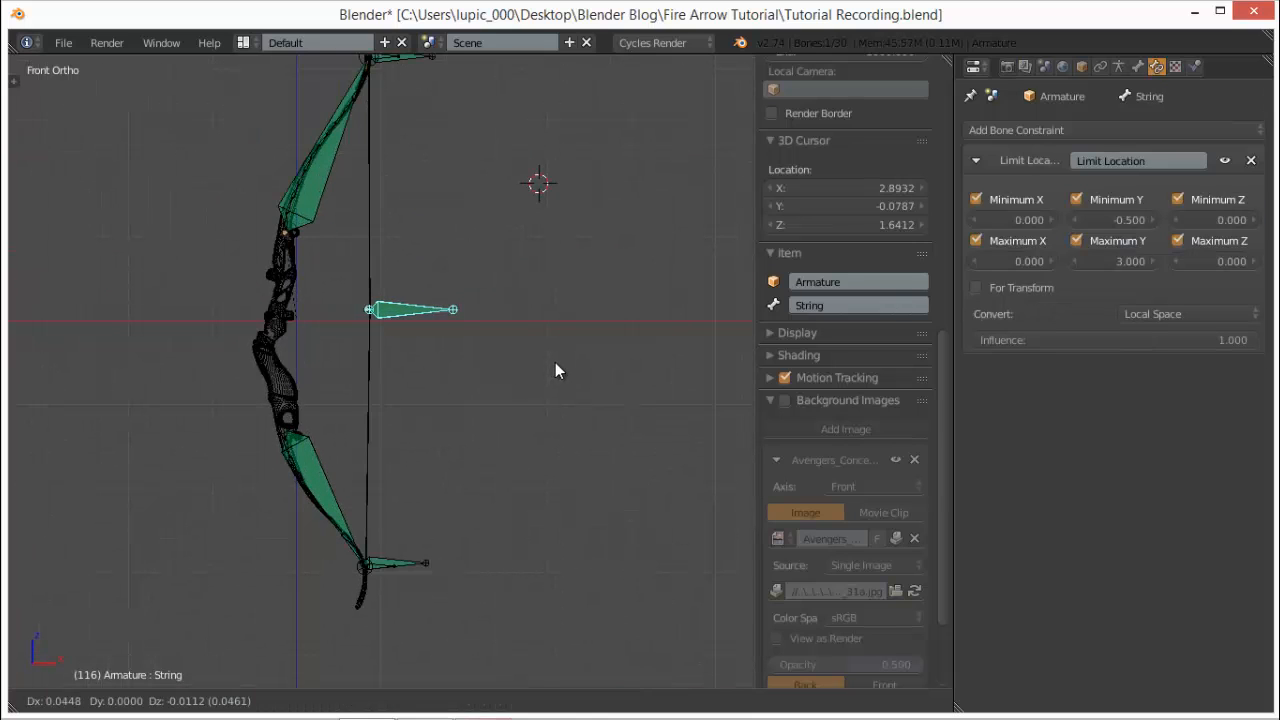
key(x)
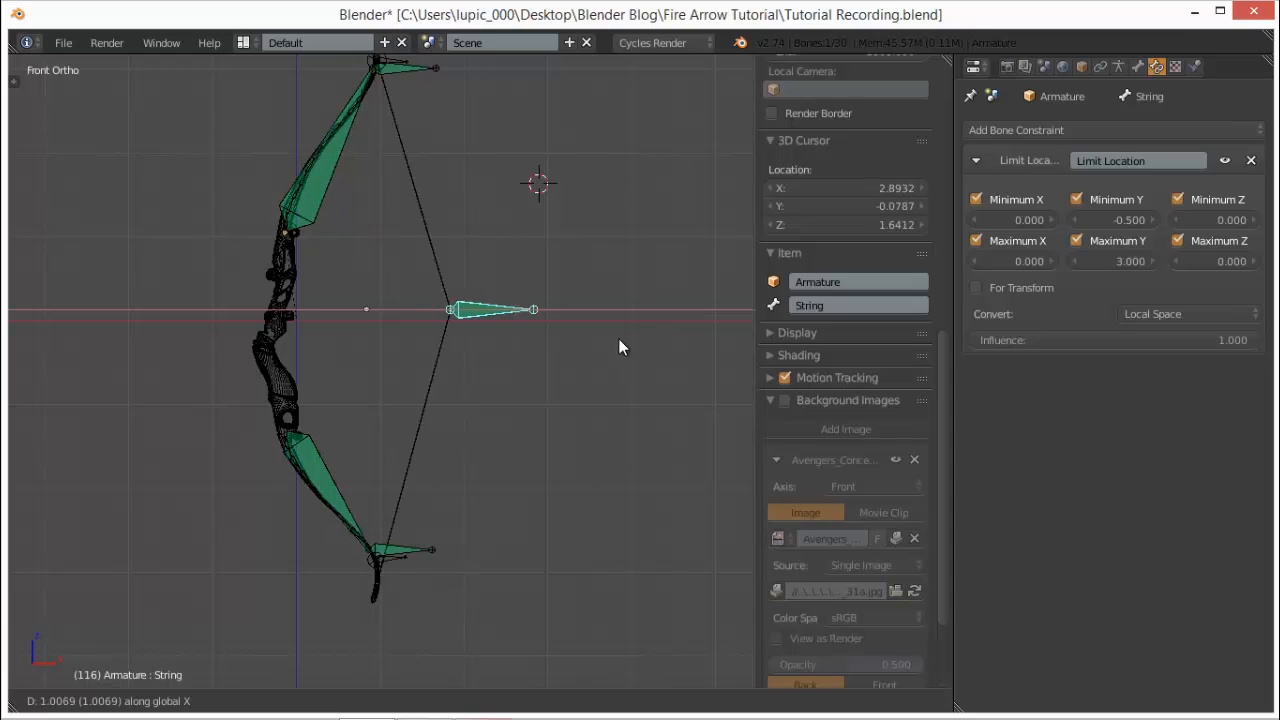
key(Escape)
- Draw the String bone back along global X and examine how the lower limb bends where it meets the grip
shift+middle_drag(500, 299, 540, 175)
scroll(461, 334, up, 5)
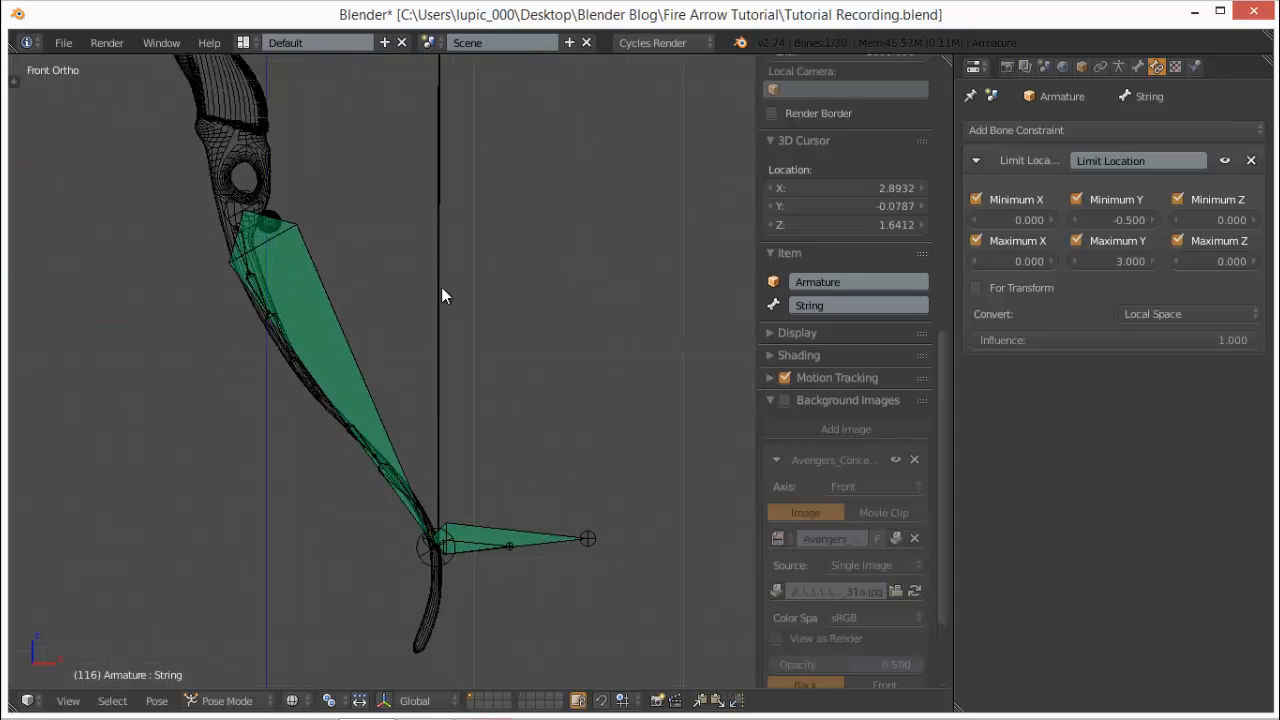
shift+middle_drag(446, 122, 530, 303)
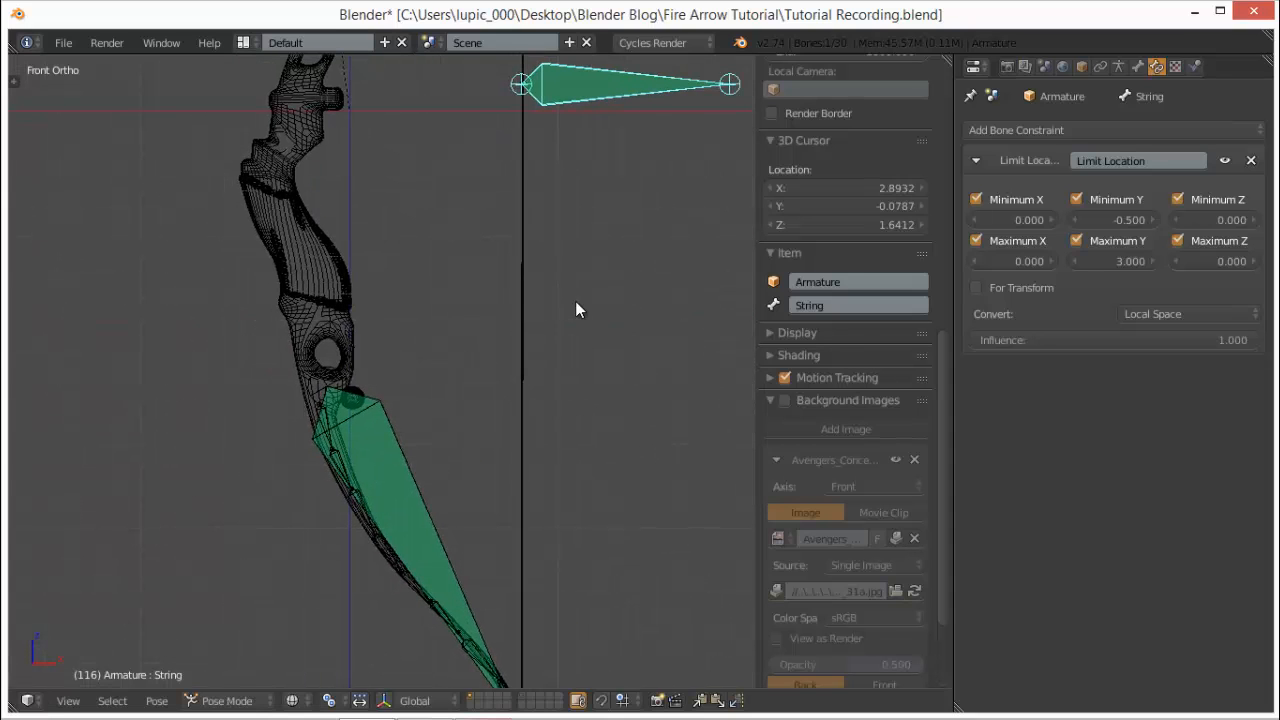
key(g)
key(x)
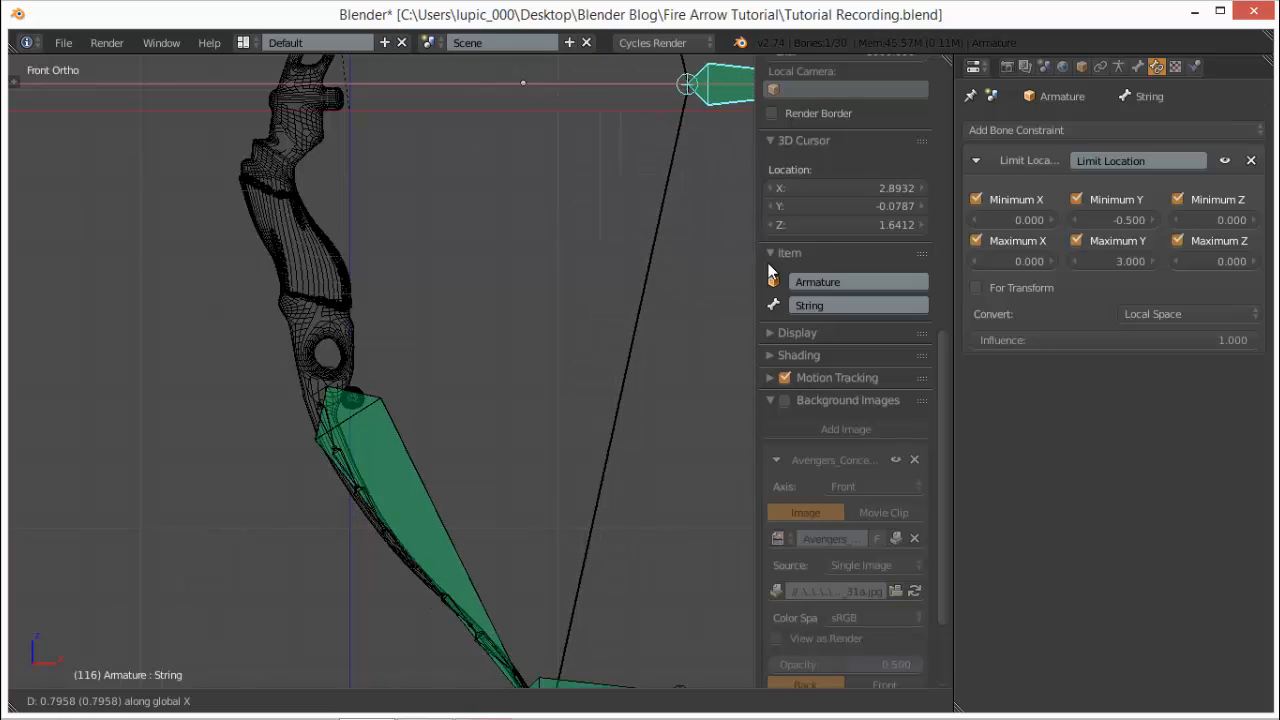
click(309, 406)
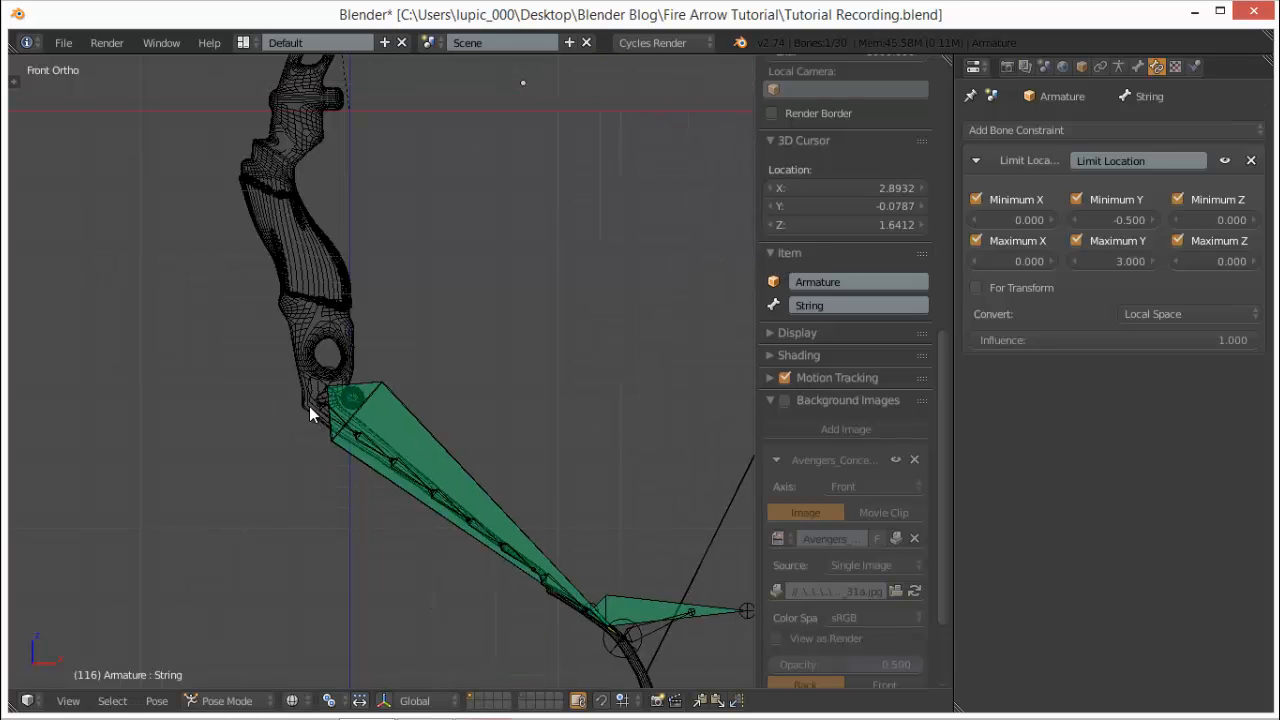
scroll(316, 416, up, 7)
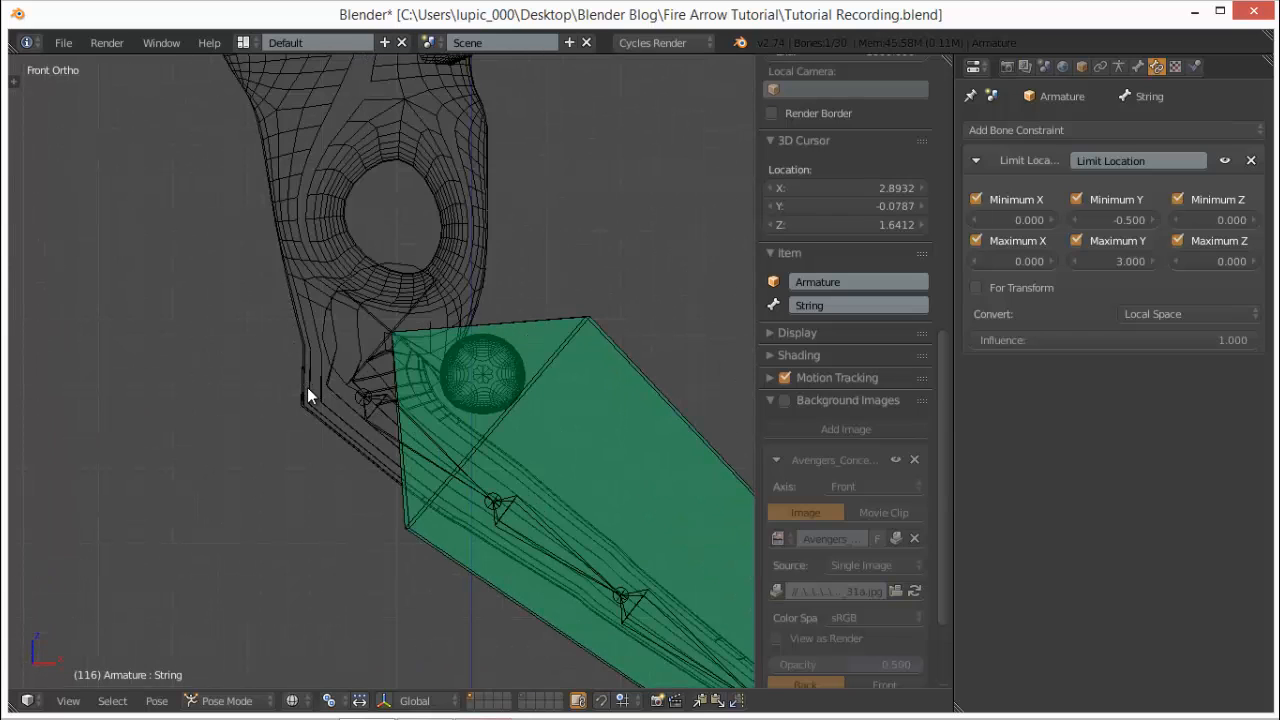
scroll(315, 420, down, 2)
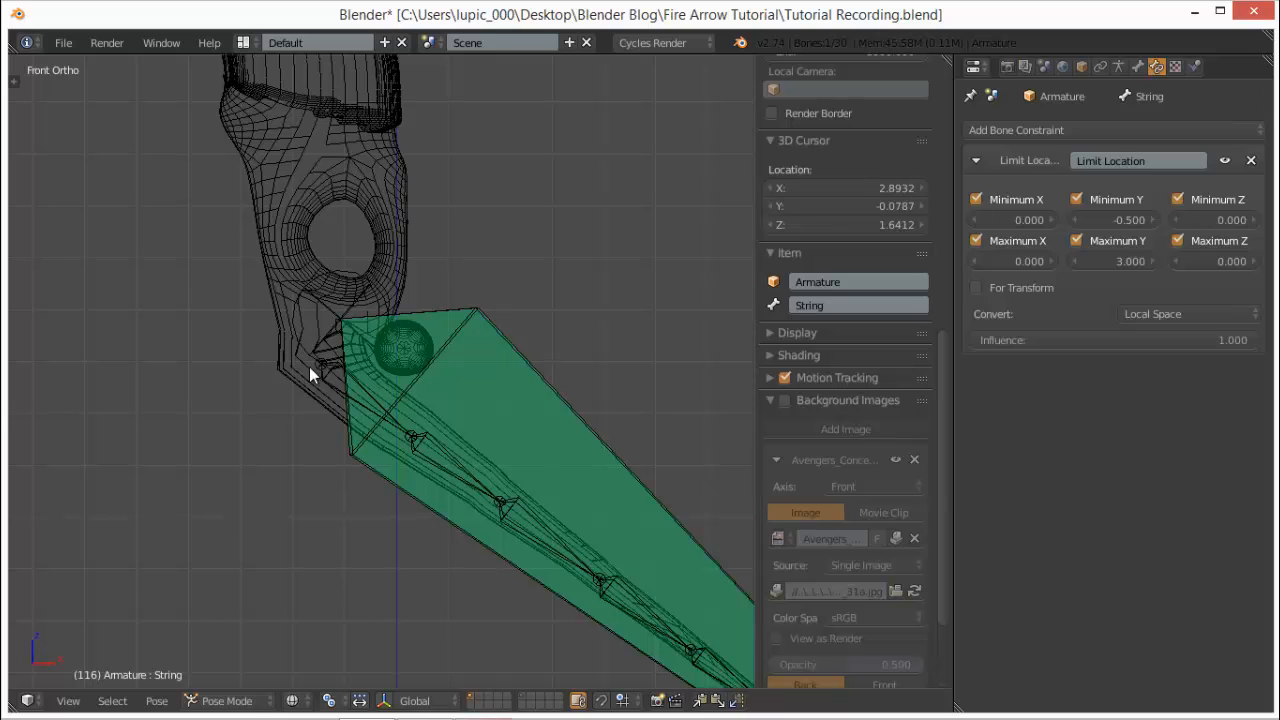
scroll(435, 395, down, 2)
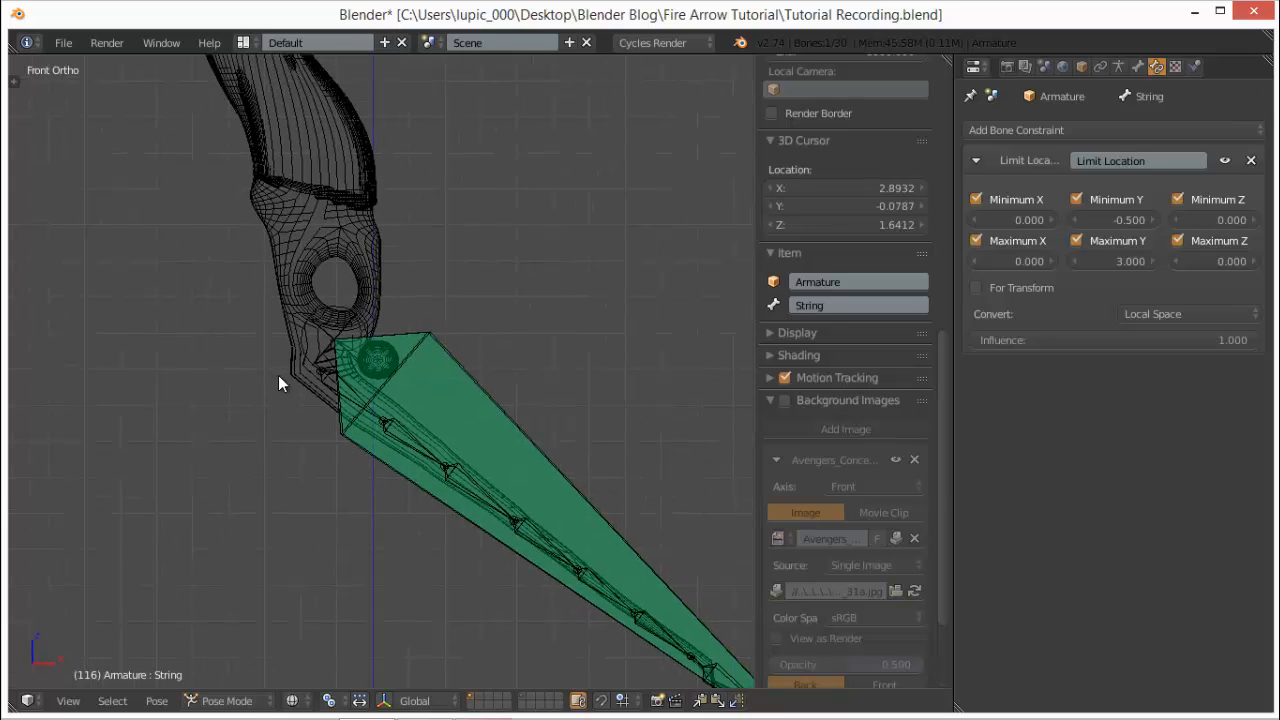
scroll(624, 352, down, 6)
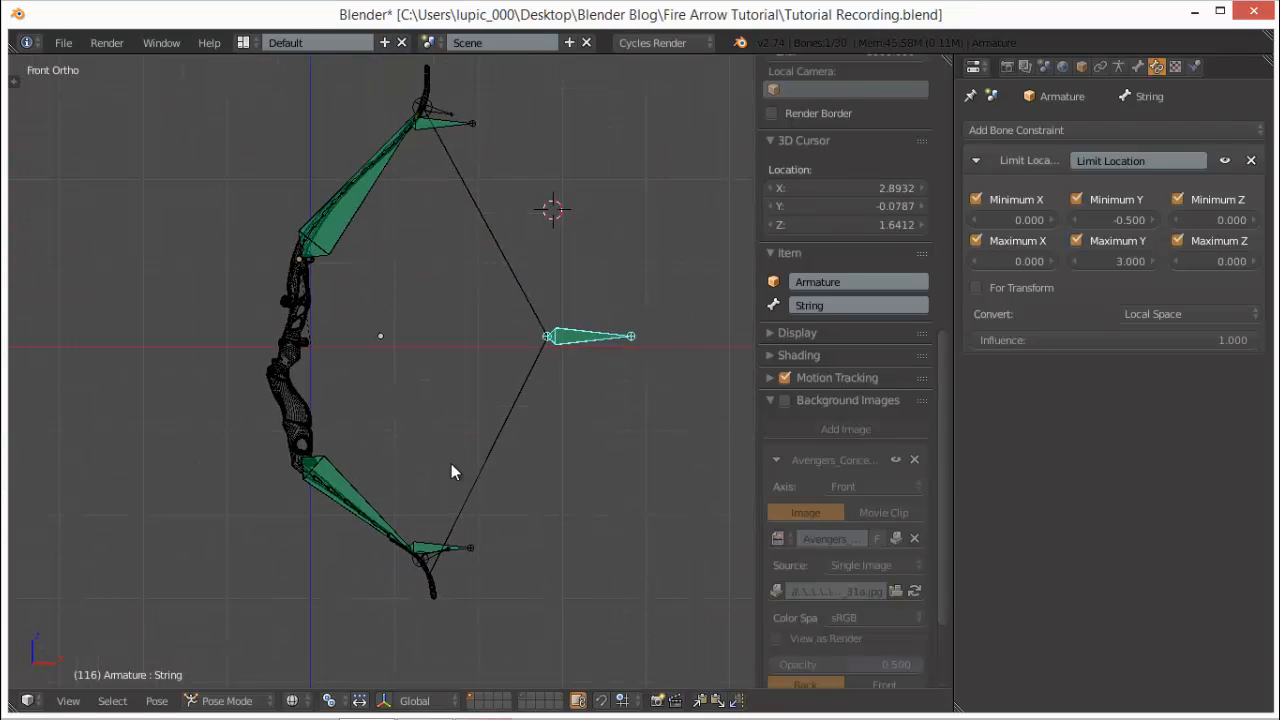
mouse_move(474, 432)
middle_down()
mouse_move(451, 414)
mouse_move(394, 445)
mouse_move(419, 446)
mouse_move(467, 405)
mouse_move(542, 378)
mouse_move(451, 434)
middle_up()
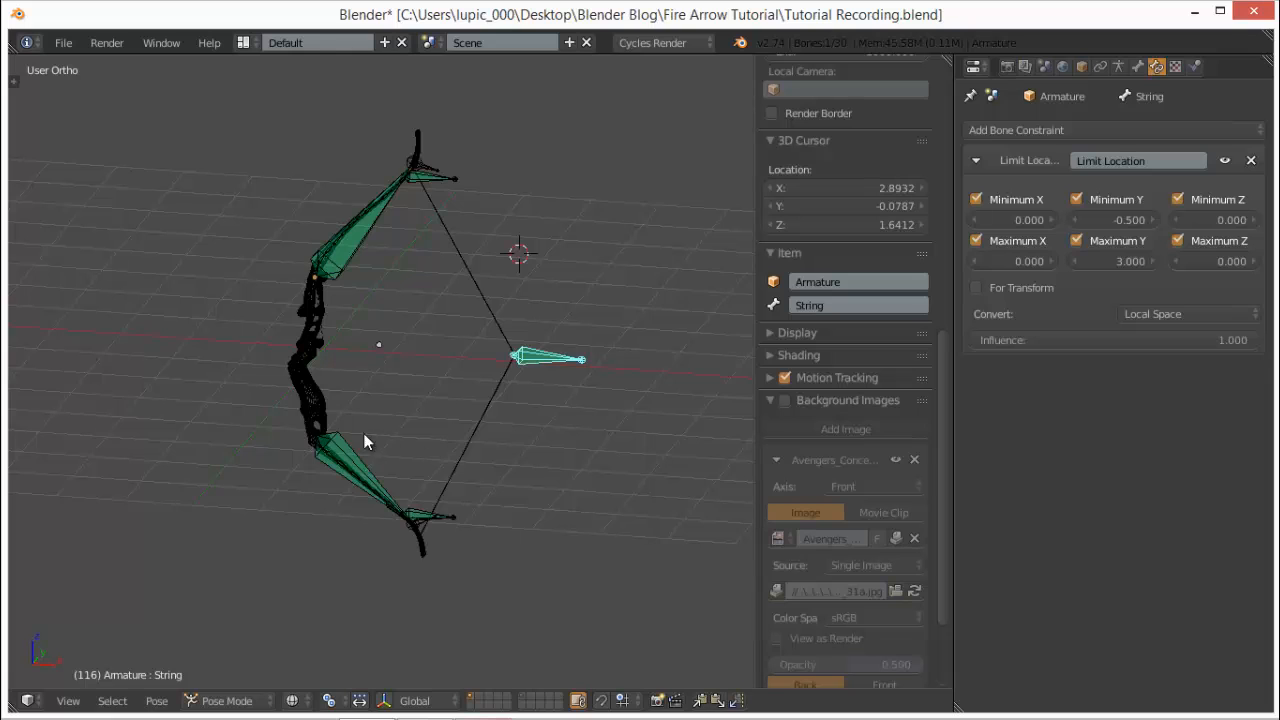
middle_drag(366, 443, 399, 437)
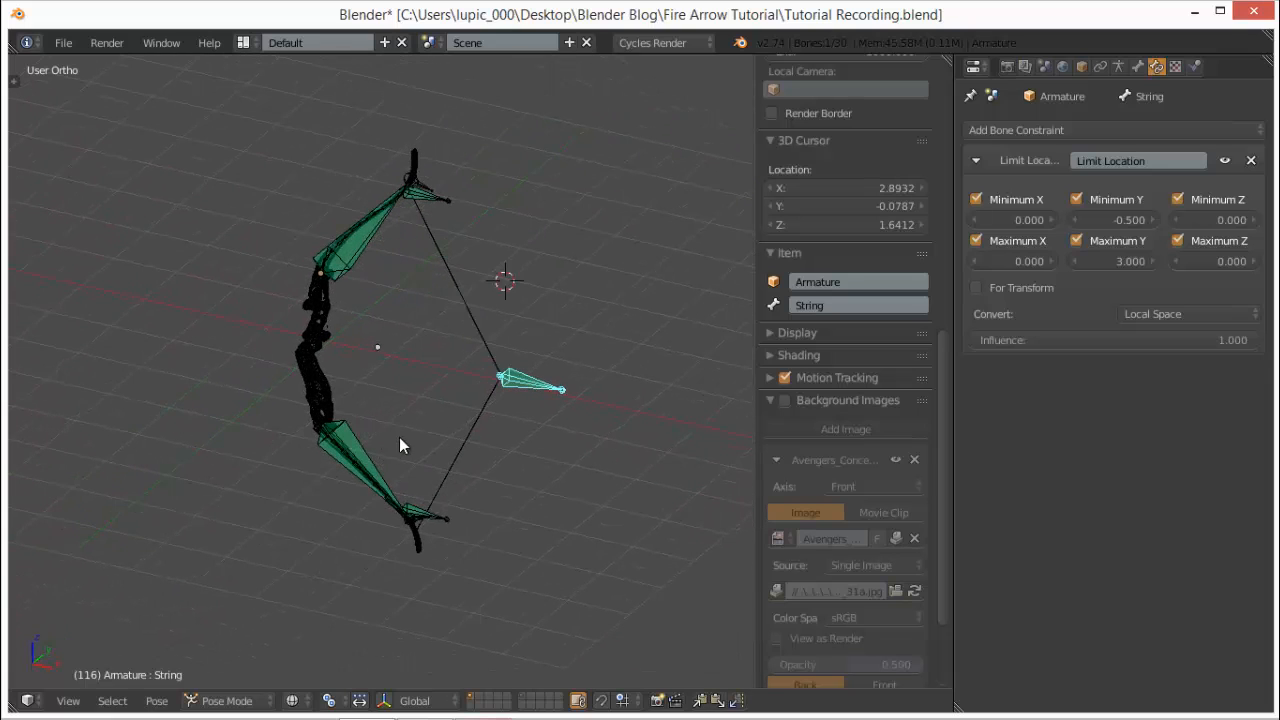
click(649, 346)
scroll(568, 443, up, 3)
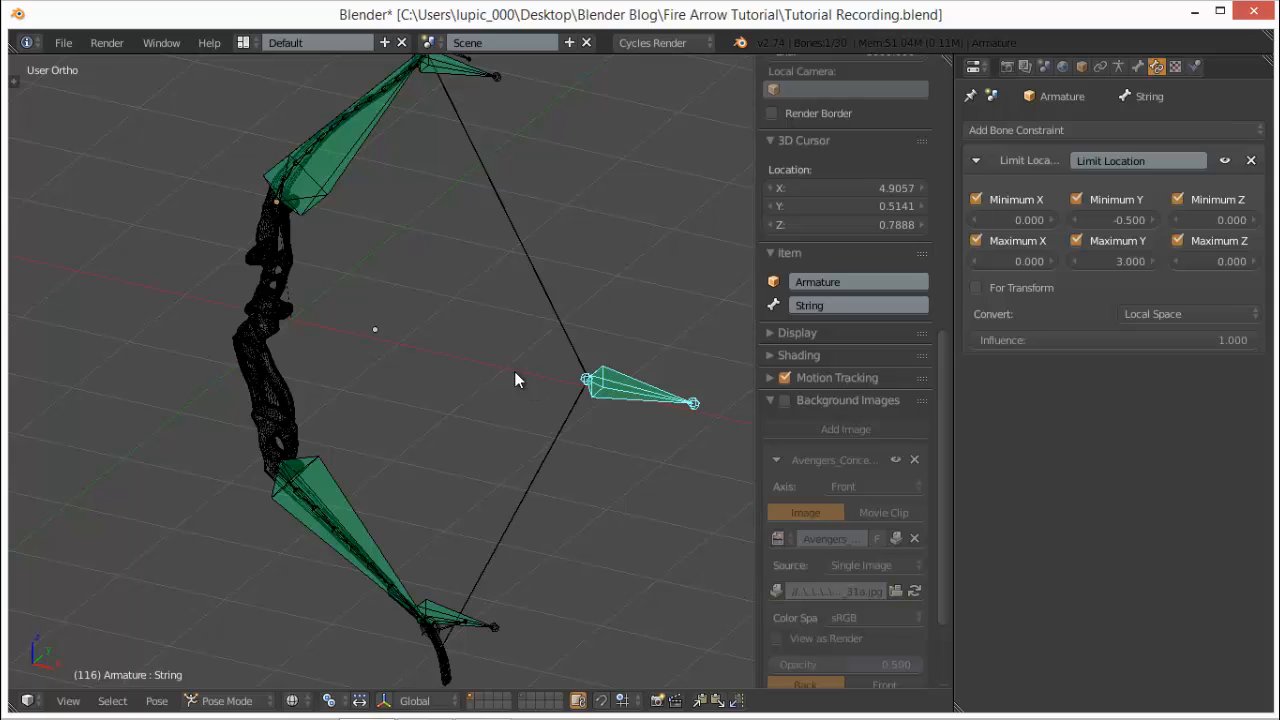
middle_drag(538, 381, 680, 407)
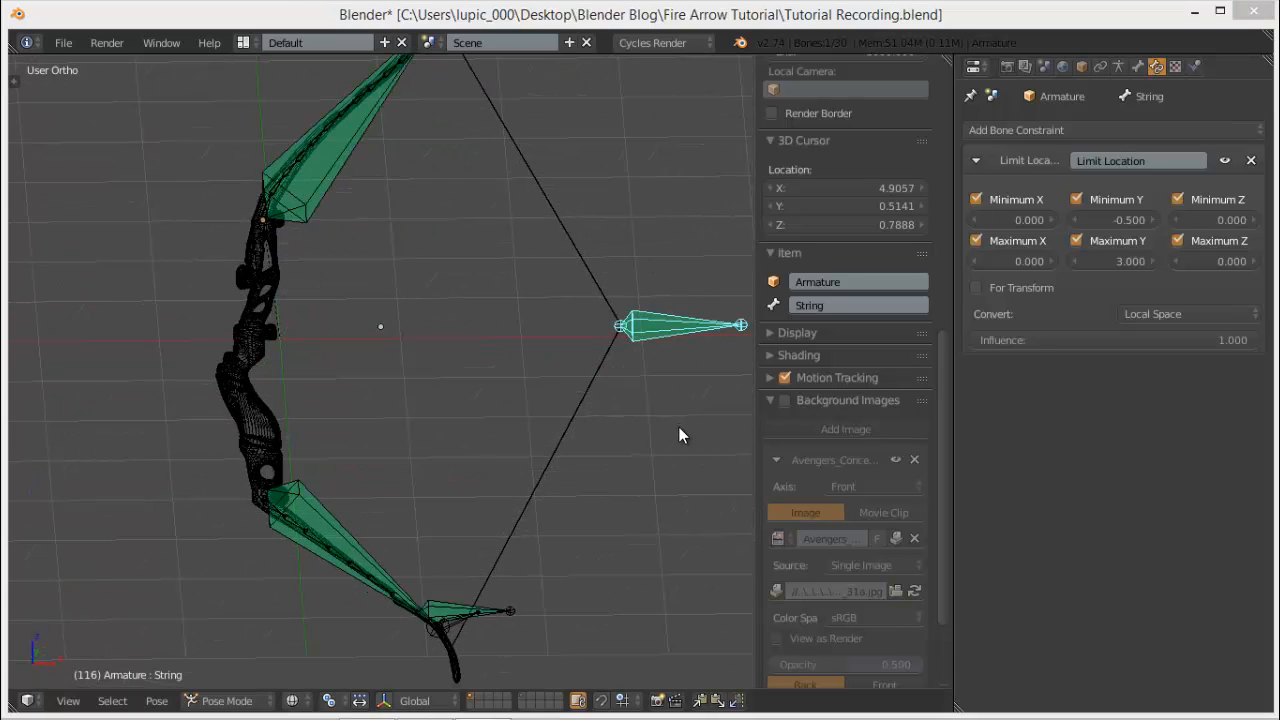
middle_drag(608, 440, 614, 504)
middle_drag(541, 465, 530, 458)
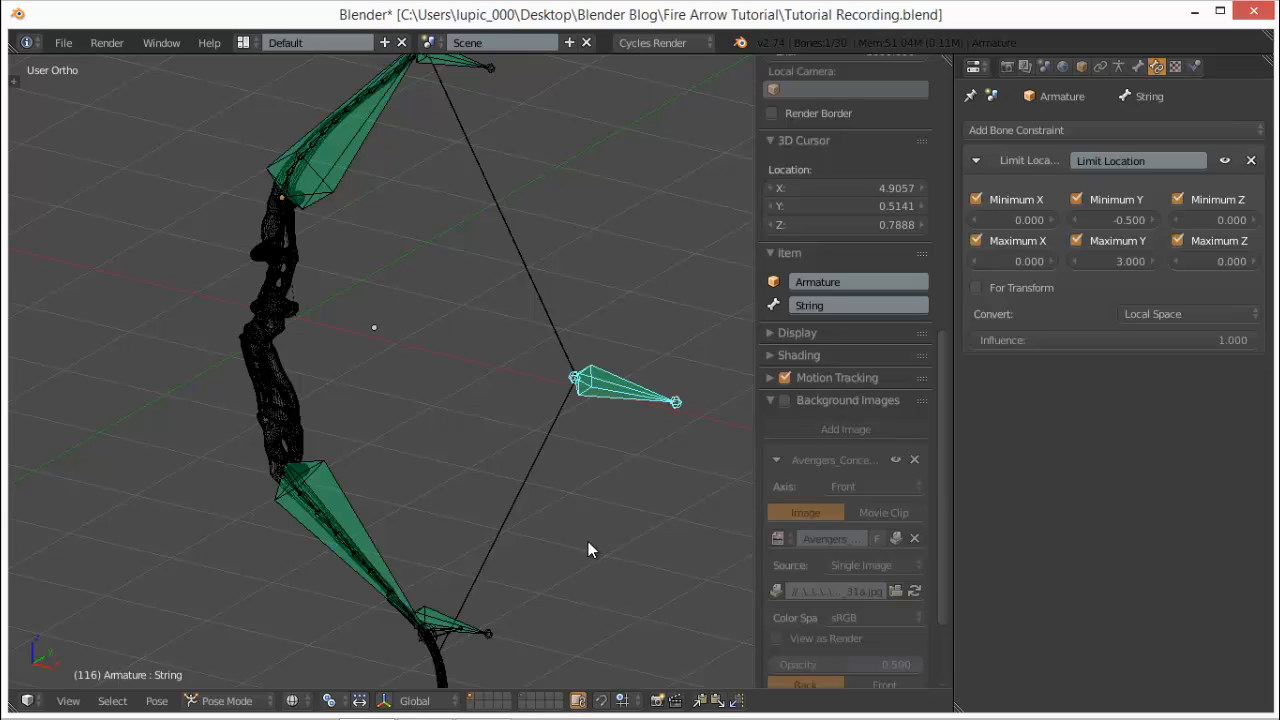
- Open the recently used file Fire Arrow Tutorial.blend
click(63, 42)
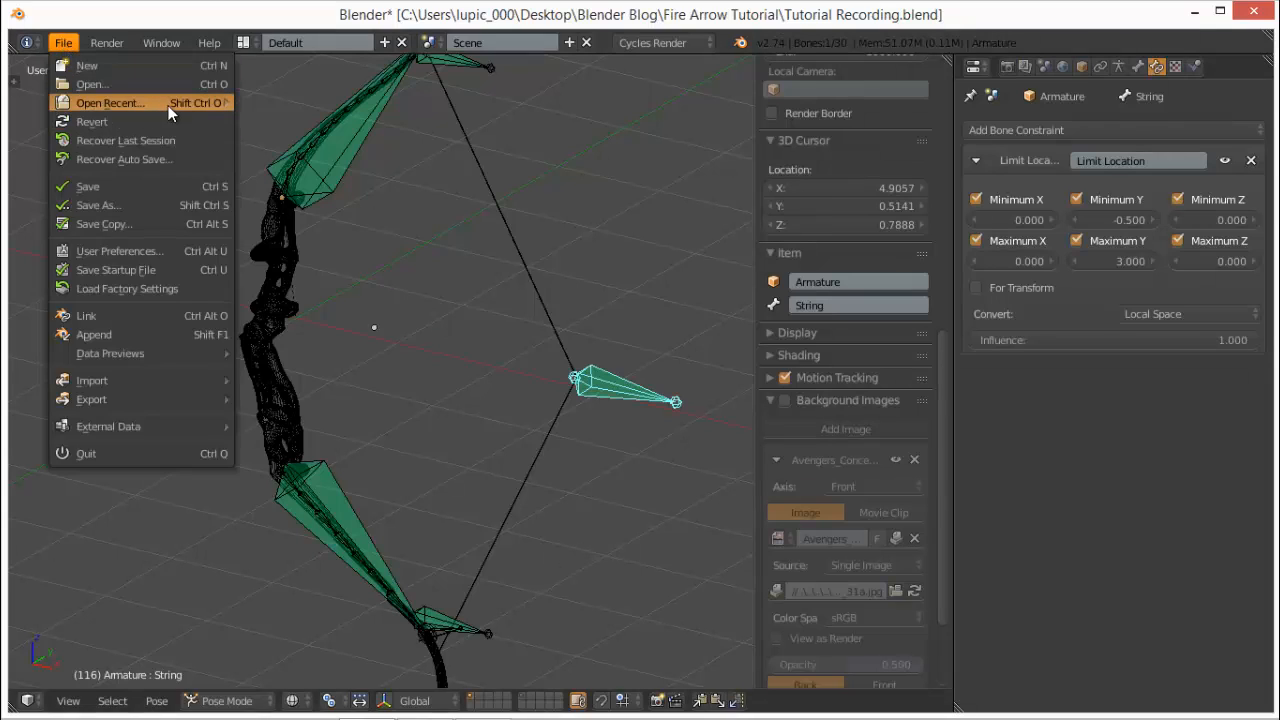
mouse_move(168, 103)
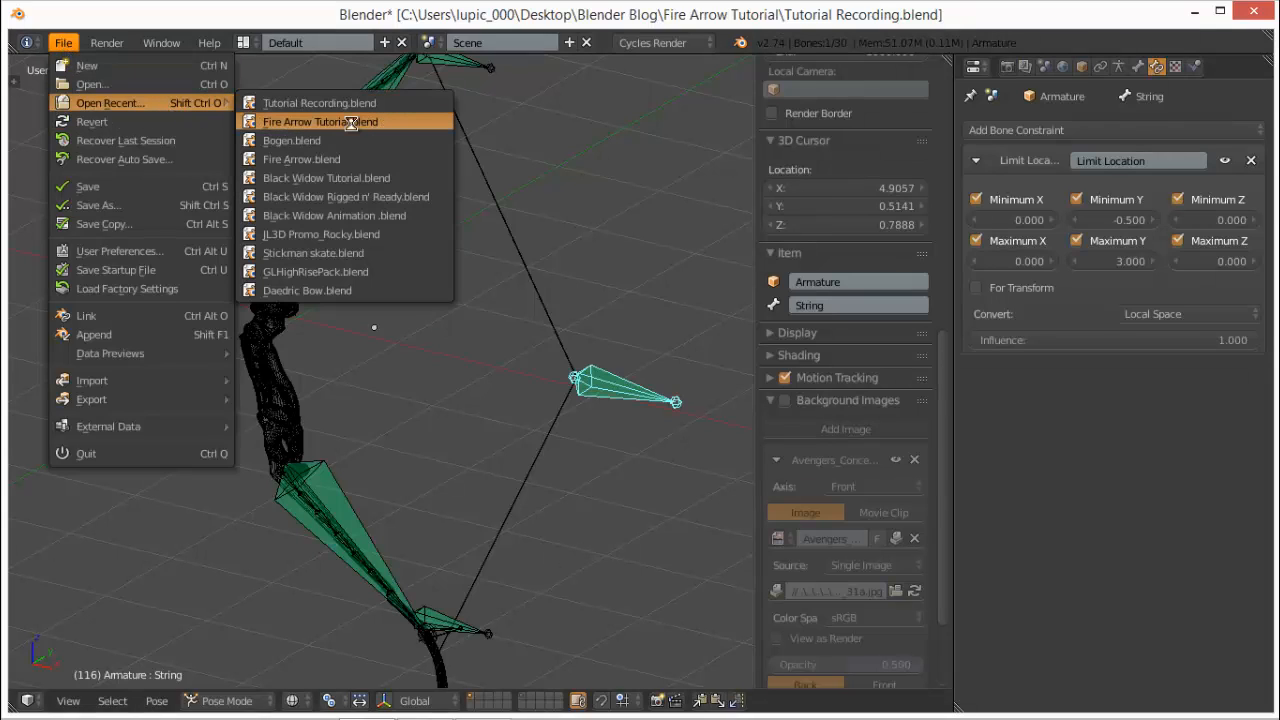
click(350, 122)
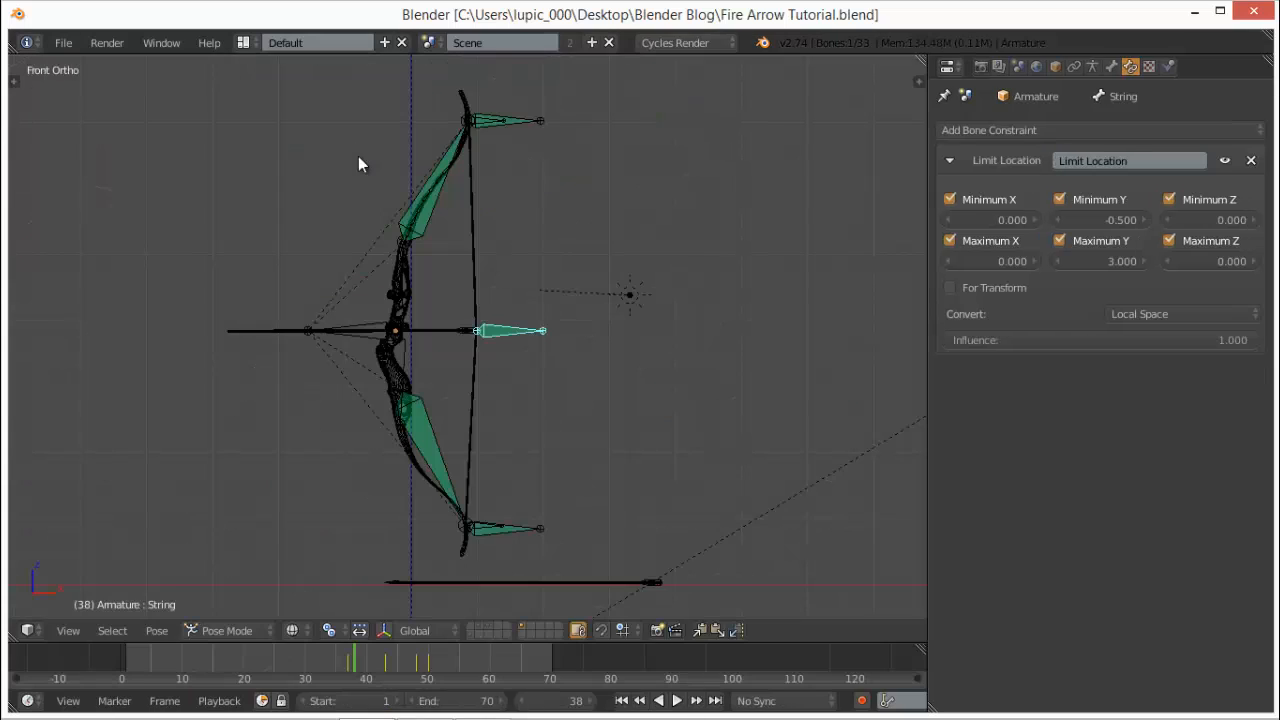
- View the complete scene with all layers shown through the camera and switch the viewport from wireframe to solid shading
middle_drag(555, 434, 513, 545)
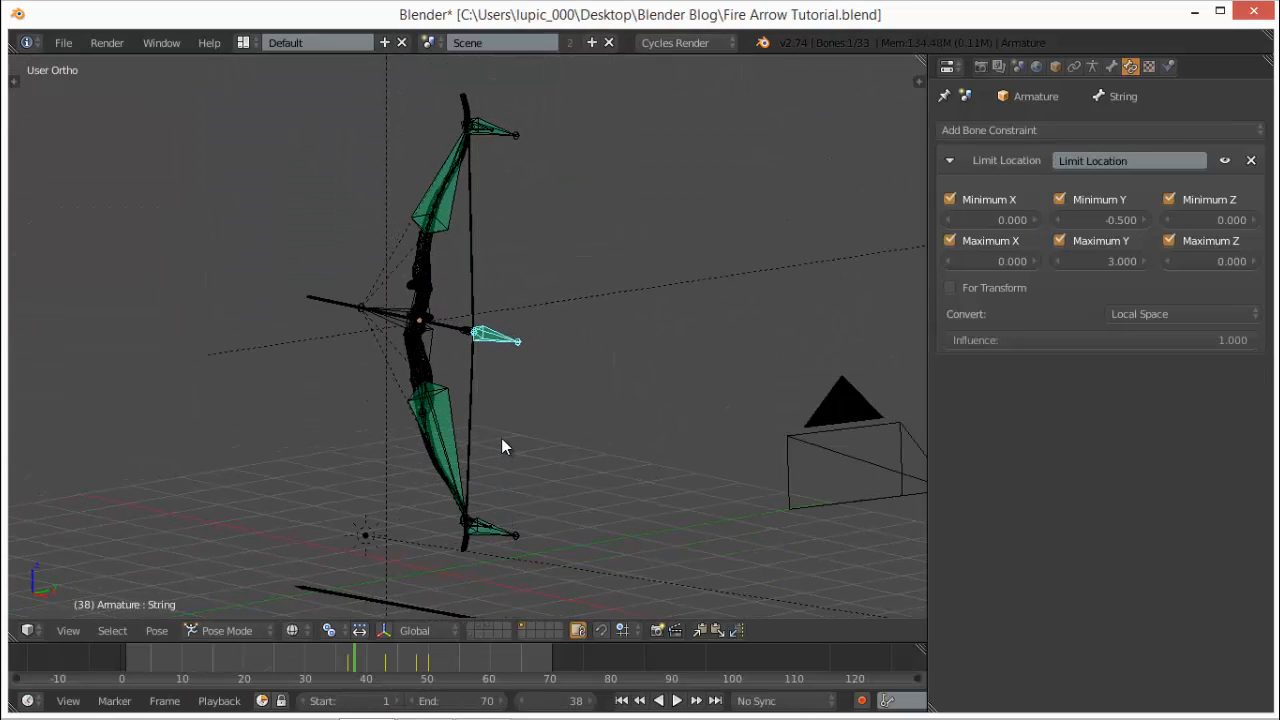
key(KP_0)
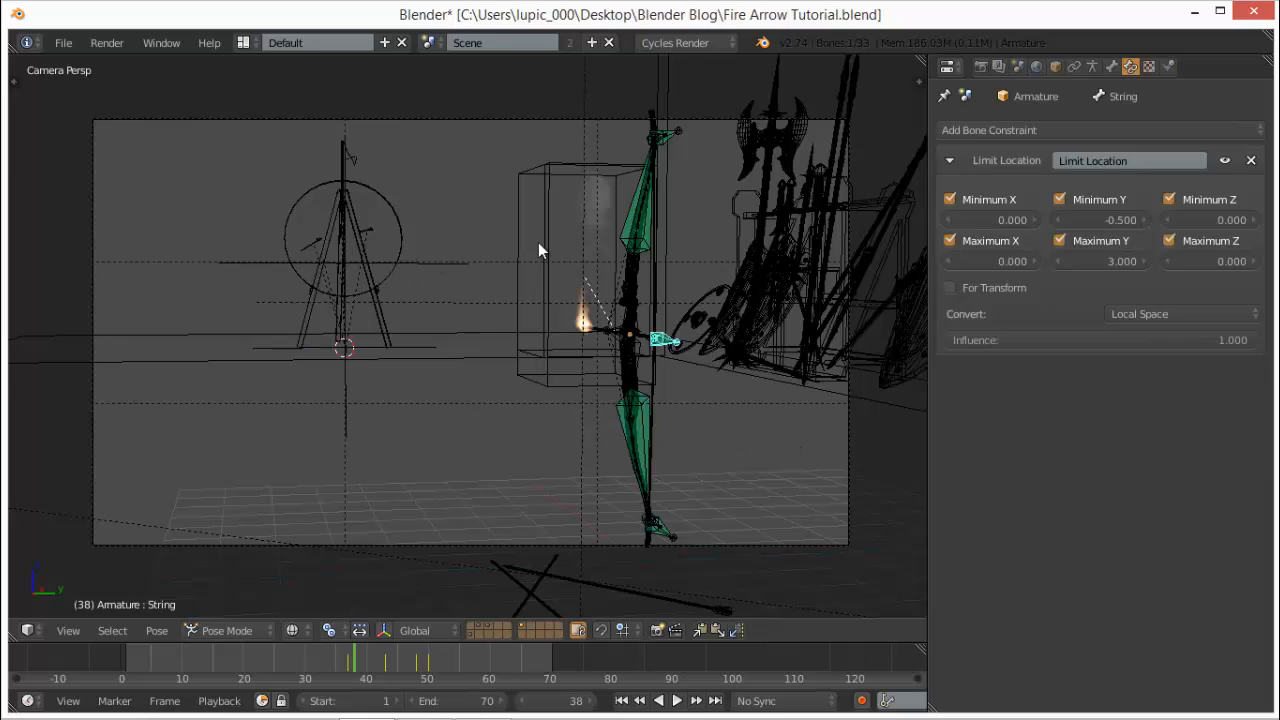
scroll(783, 383, down, 2)
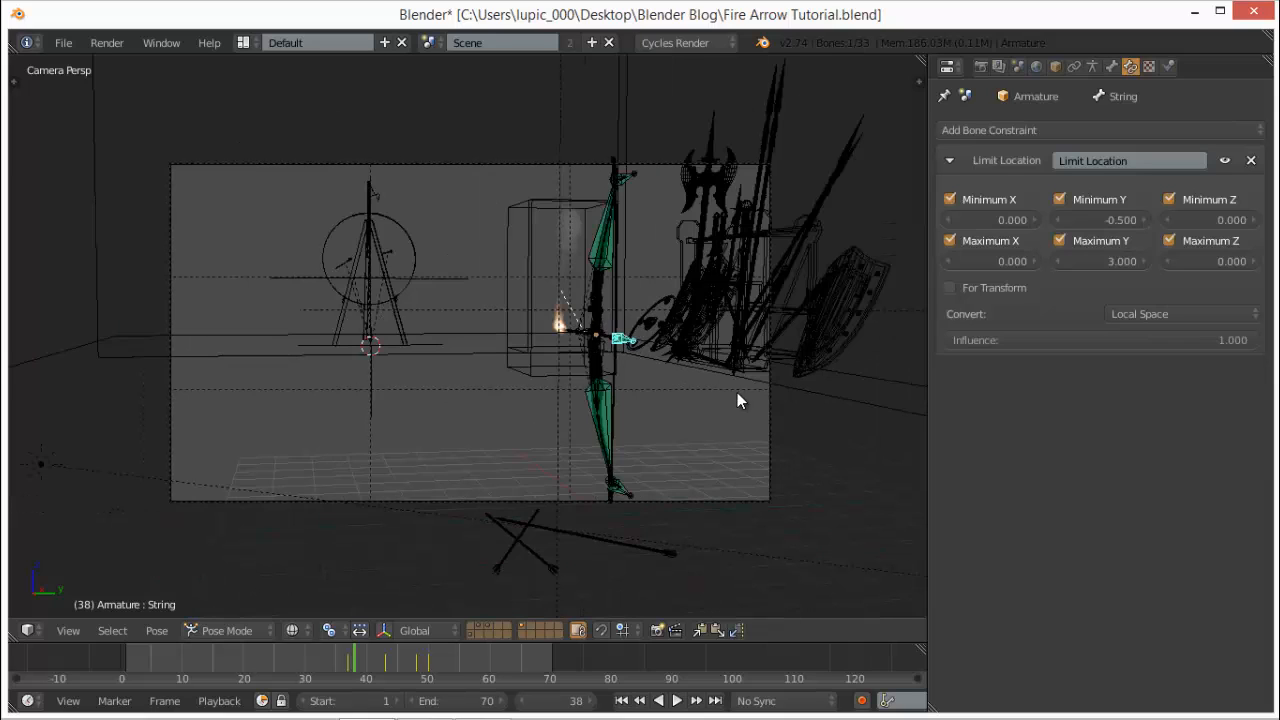
key(z)
scroll(705, 416, up, 1)
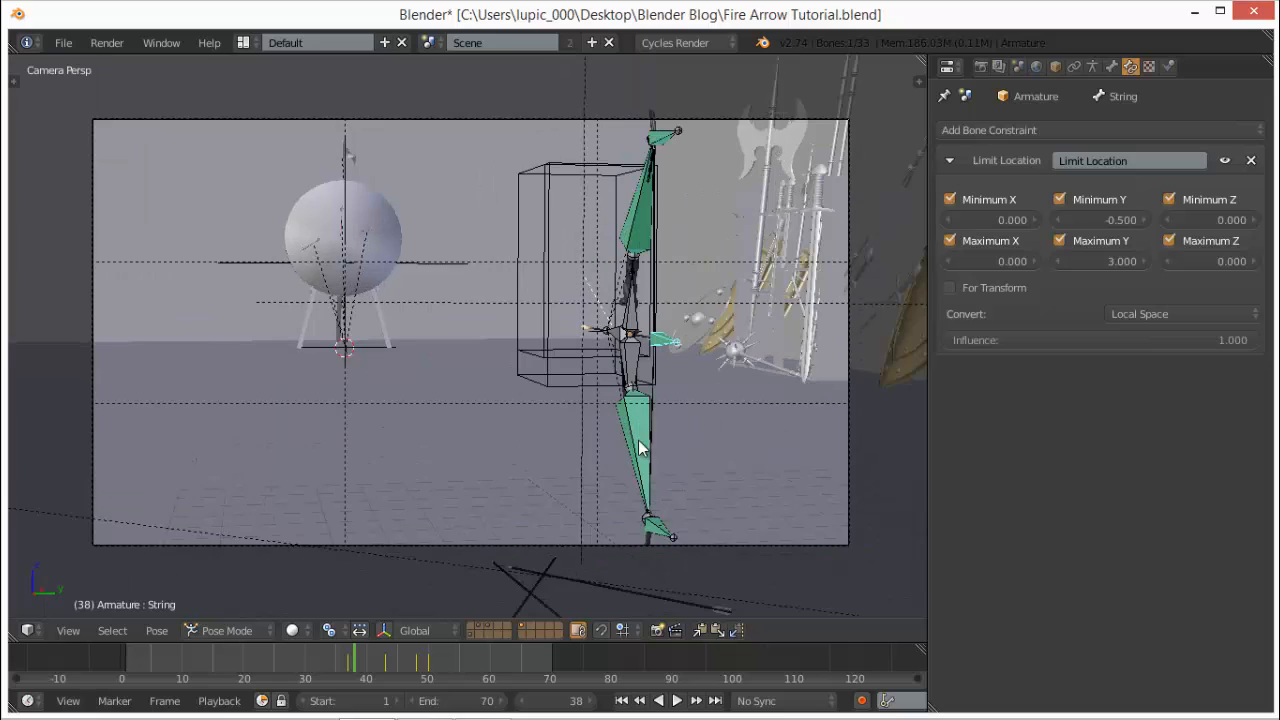